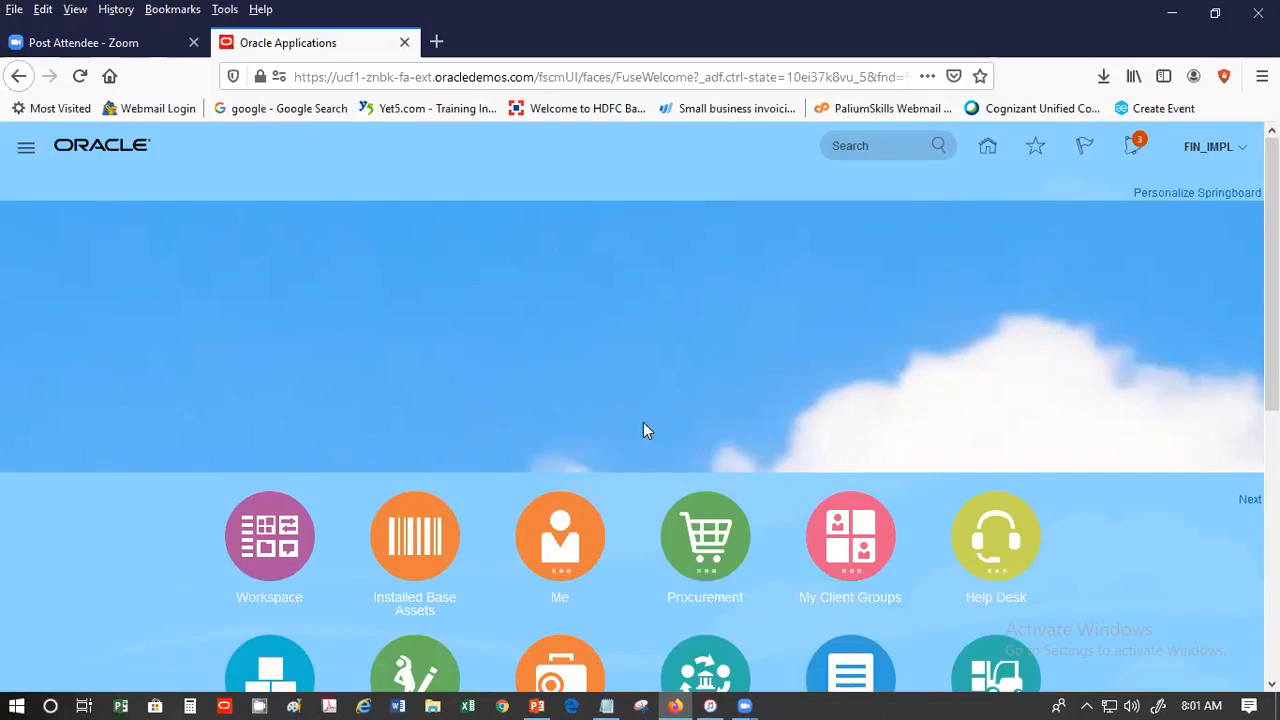
Expand General Accounting to reveal Journals, then show PowerPoint slide 7, 'Structure of Journal'
scroll(645, 432, down, 3)
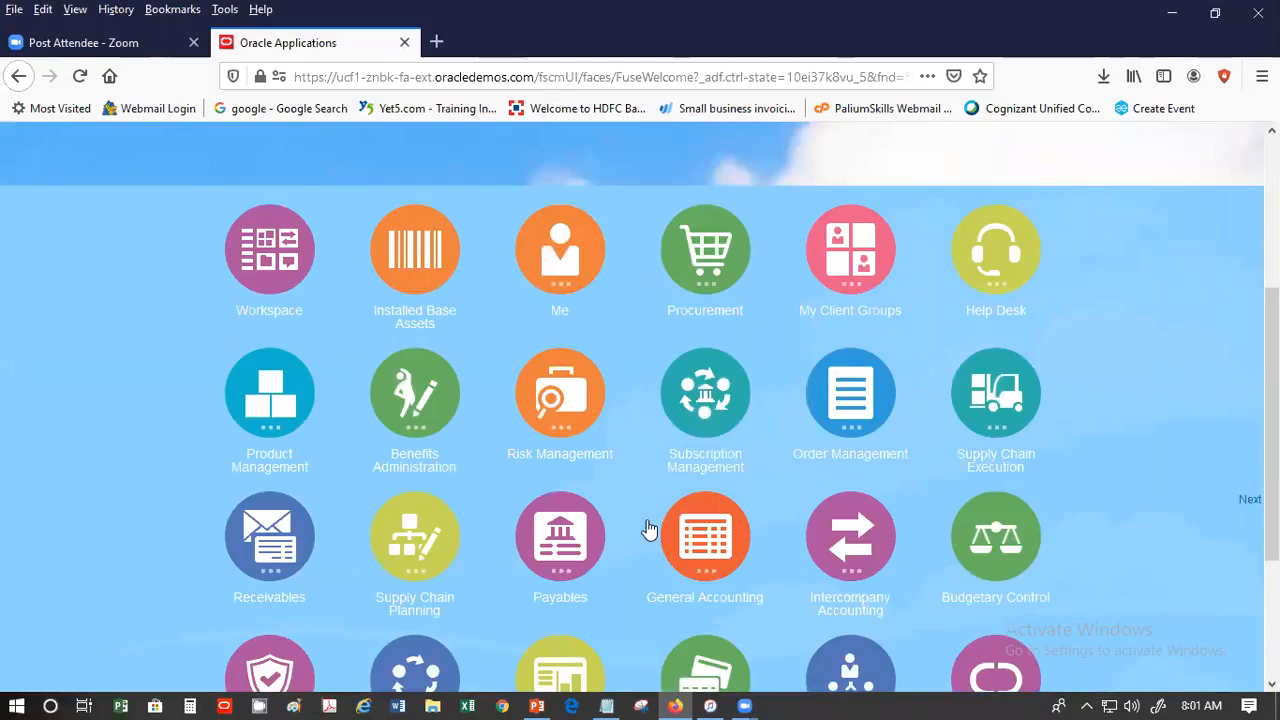
scroll(648, 528, down, 1)
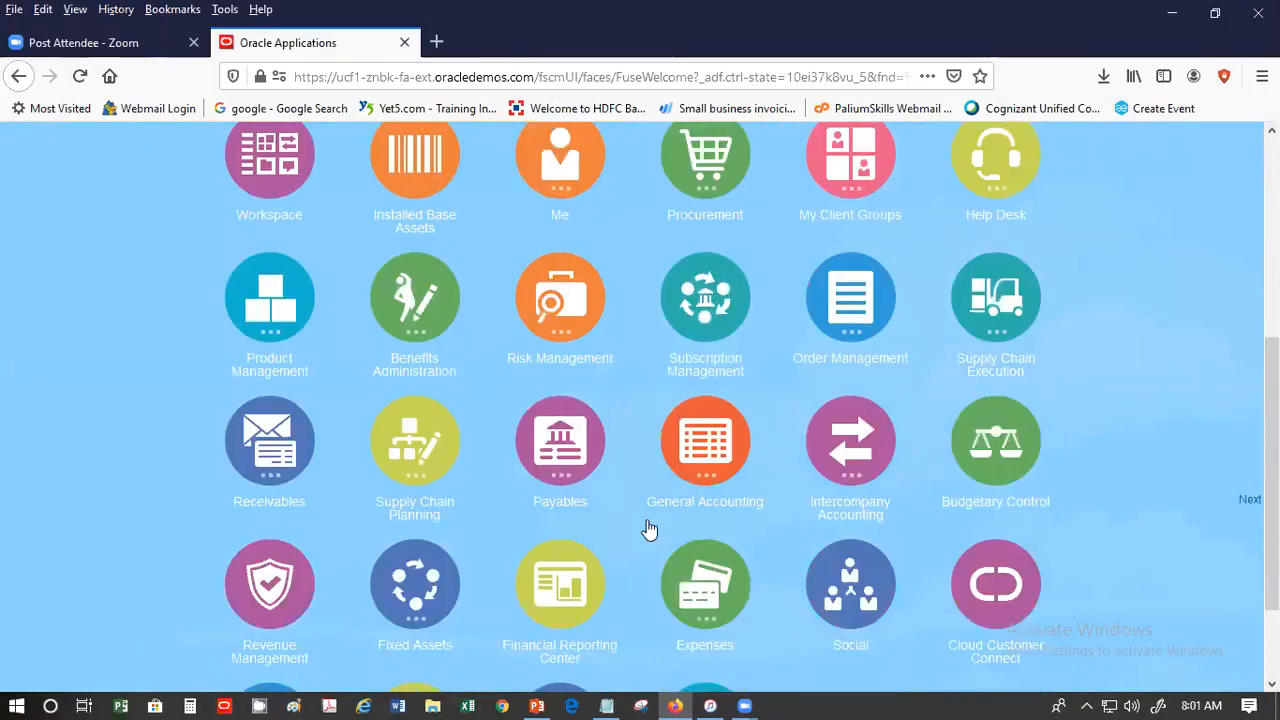
click(712, 440)
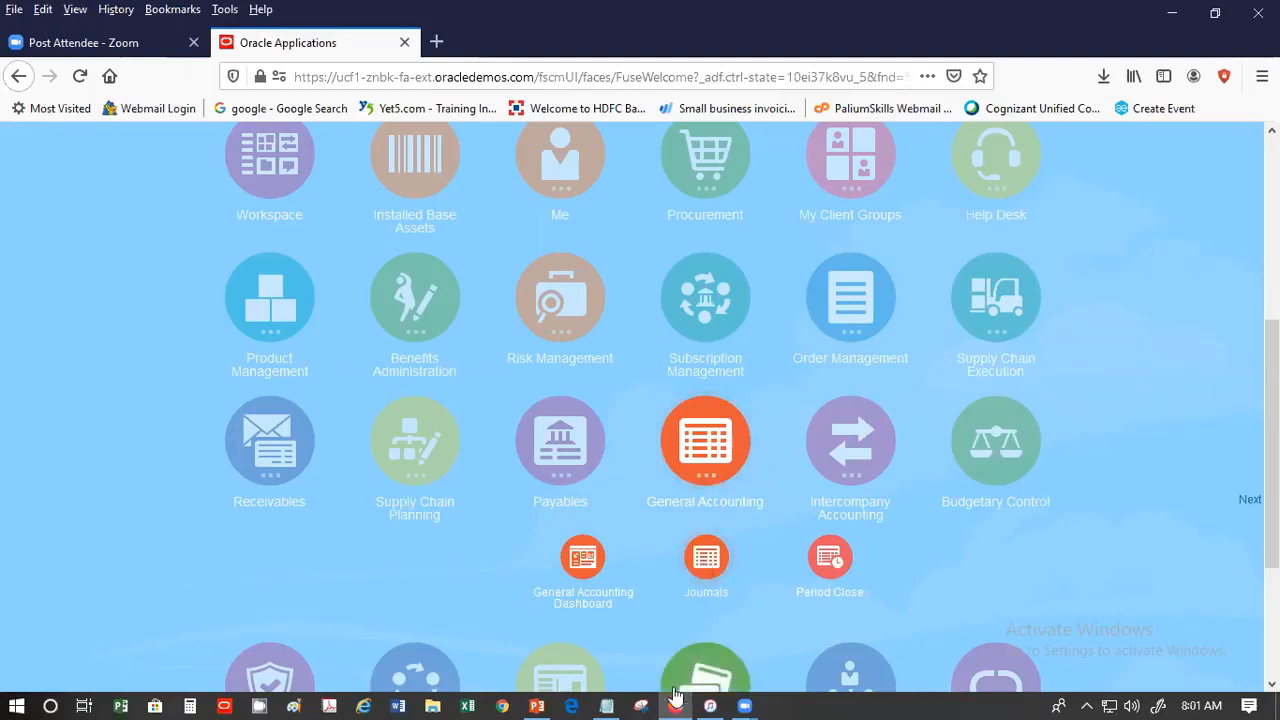
click(541, 704)
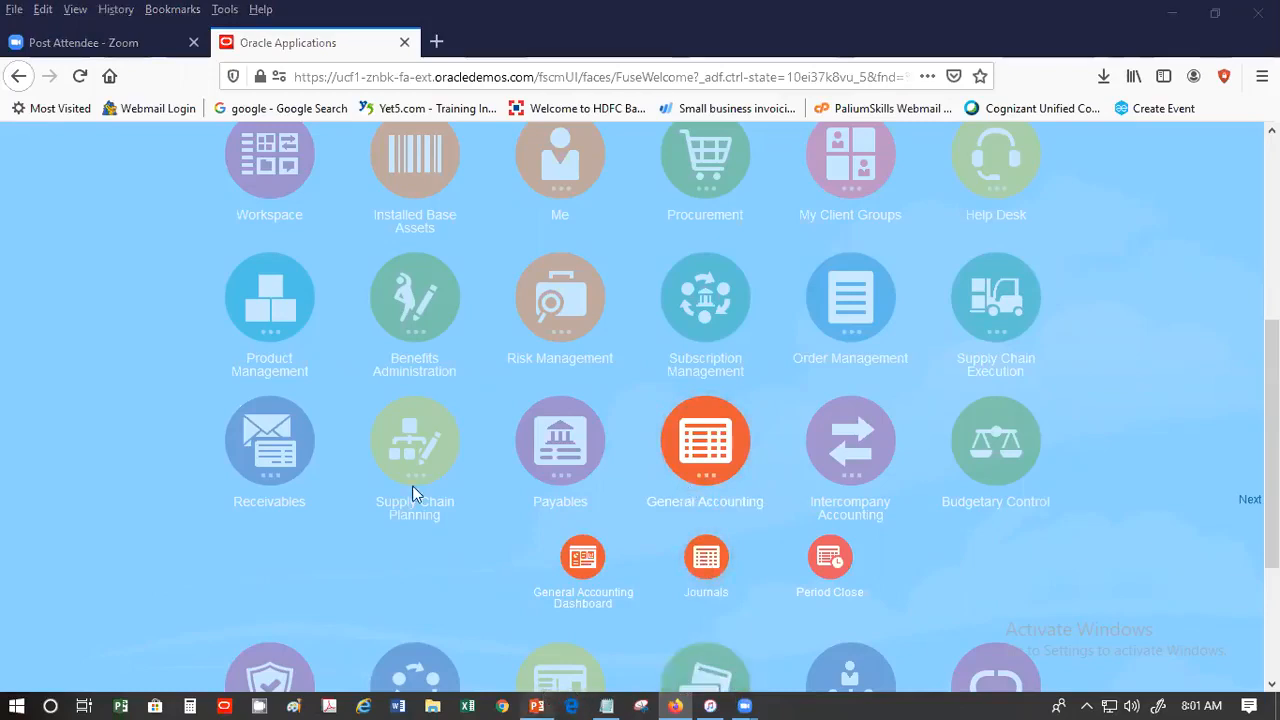
click(64, 634)
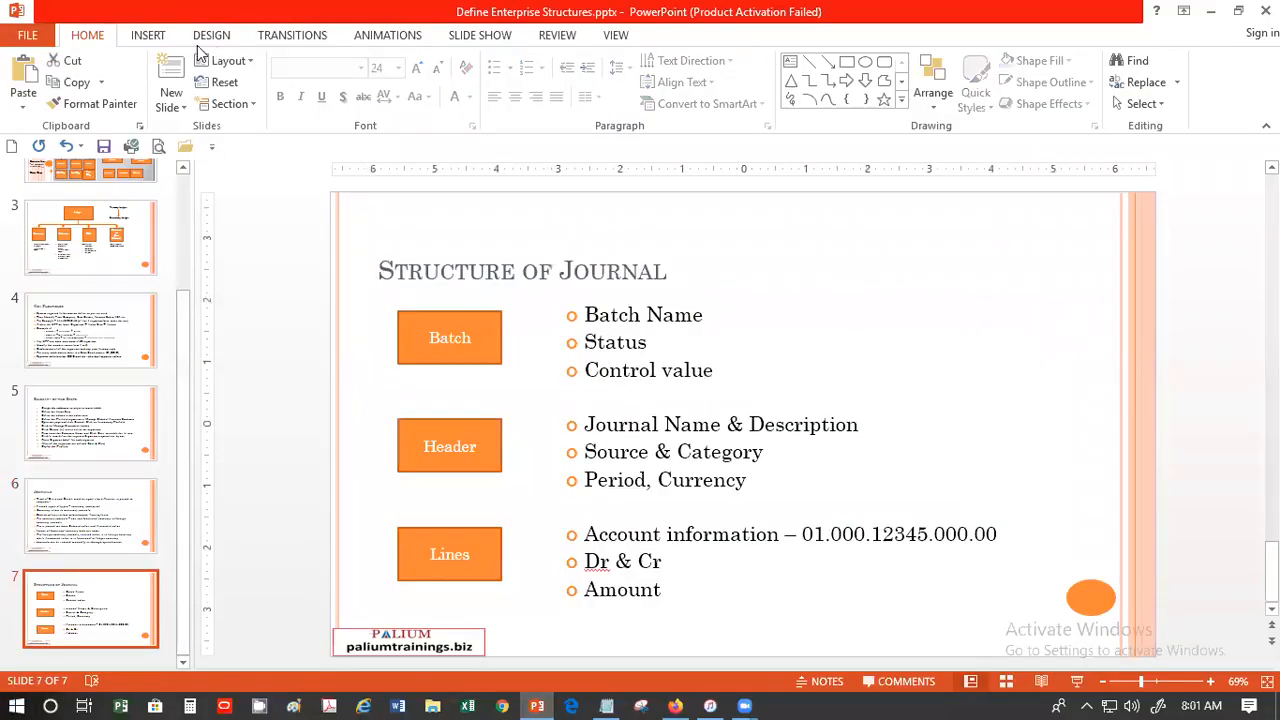
Add slide 8 with the bullet 'General Accounting --> Journals' and save the presentation
click(171, 70)
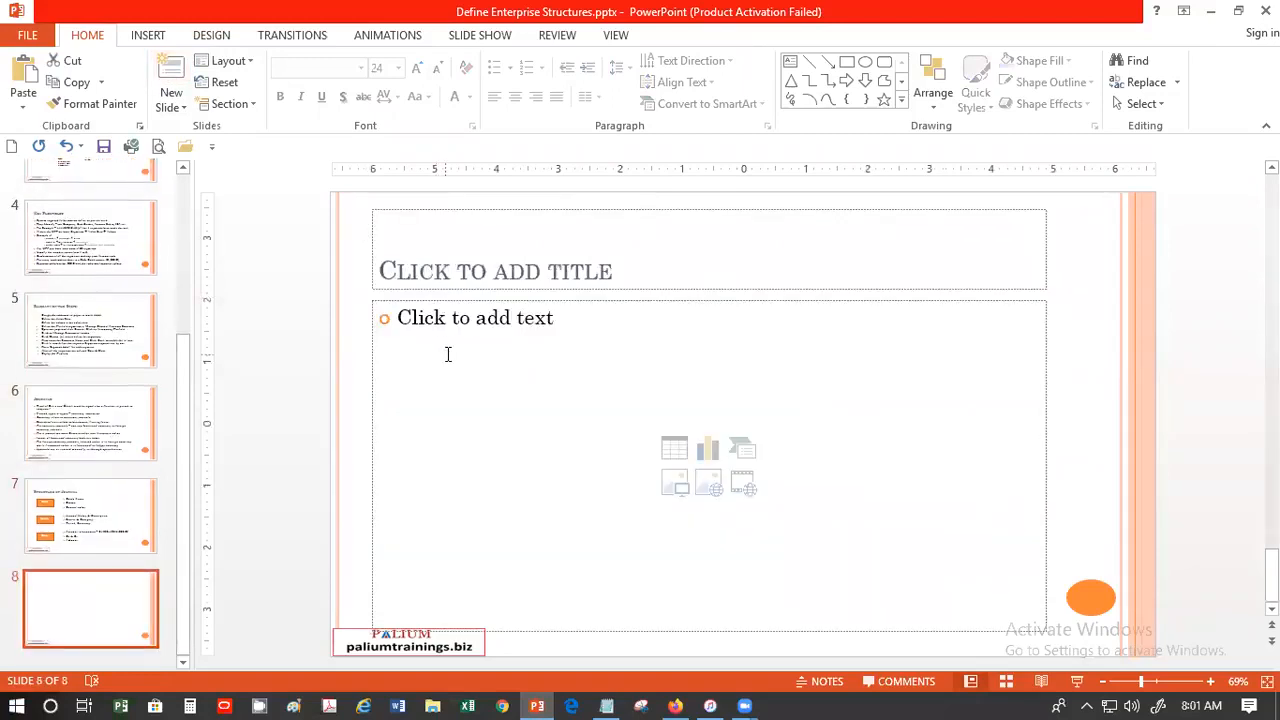
click(448, 354)
text(Gen)
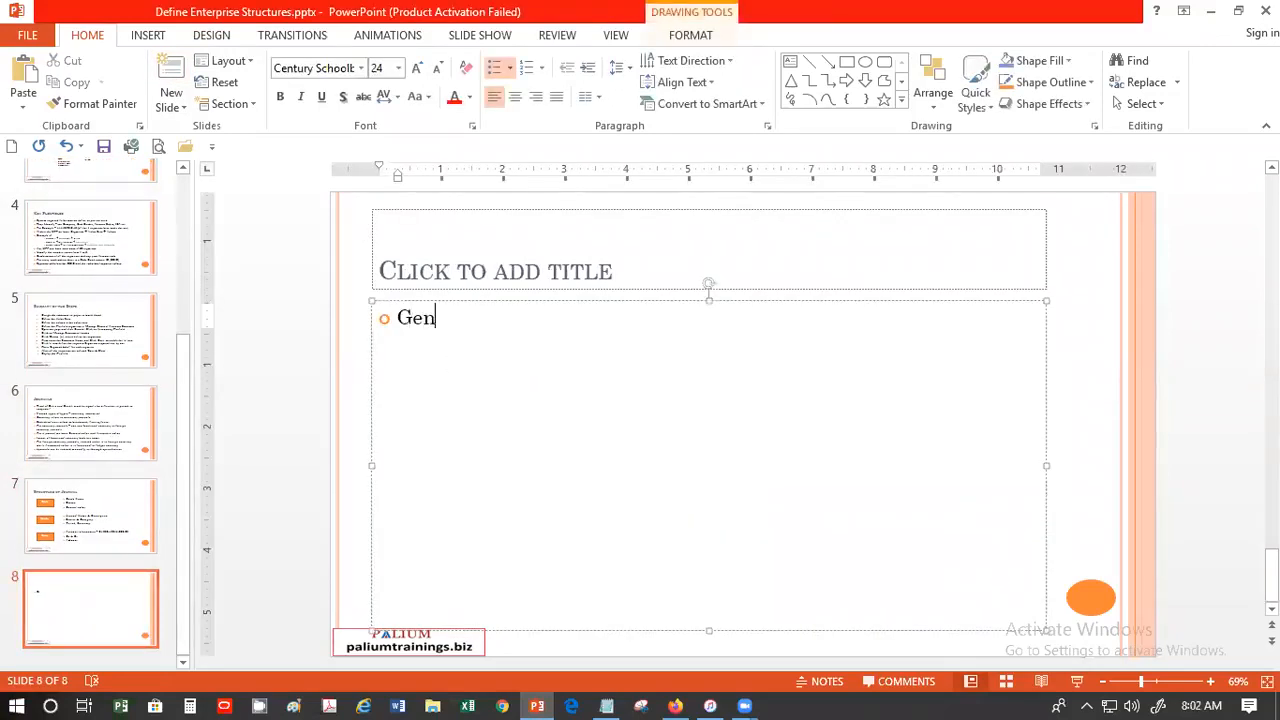
text(eral Accoun)
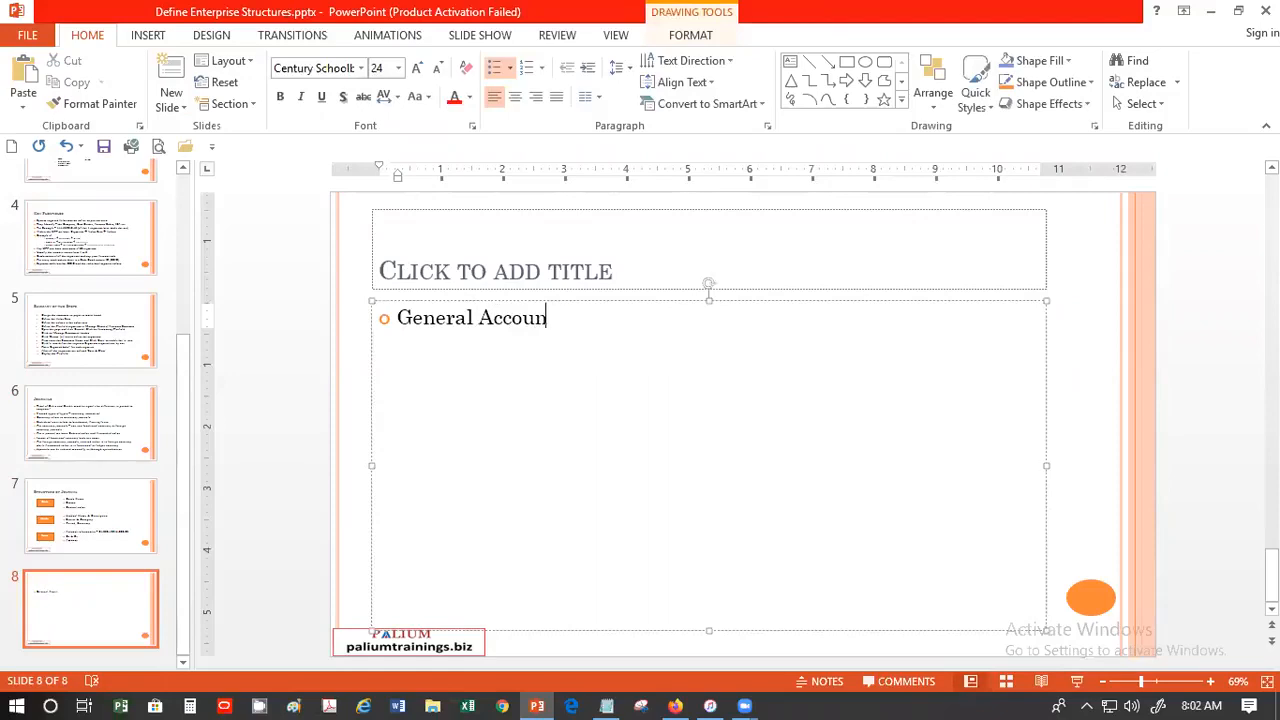
text(ting --)
text(> Journals)
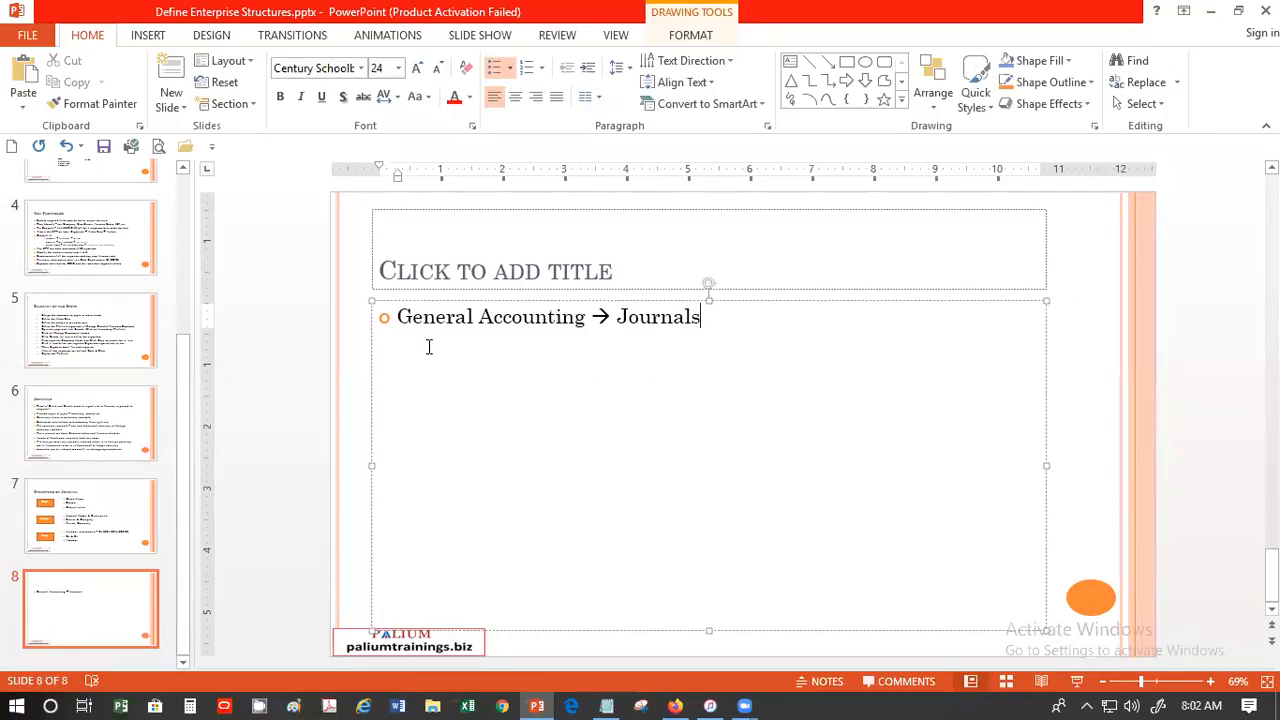
key(Return)
click(1090, 384)
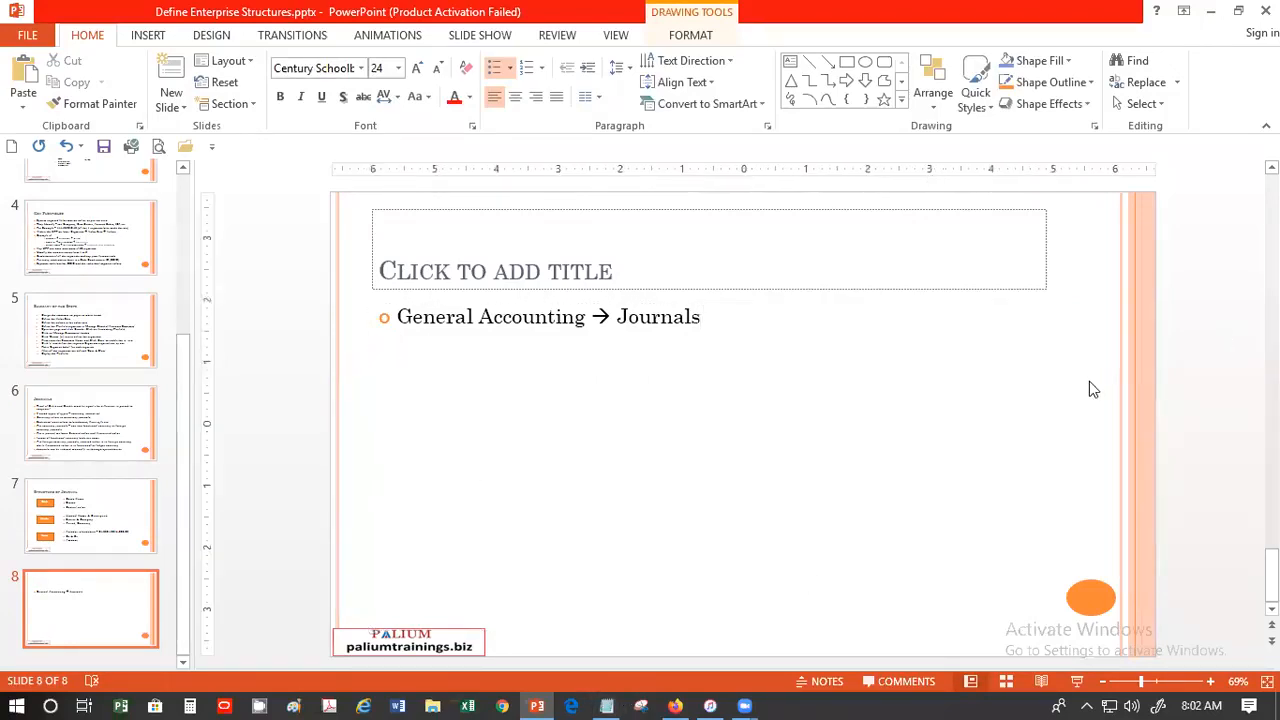
click(103, 146)
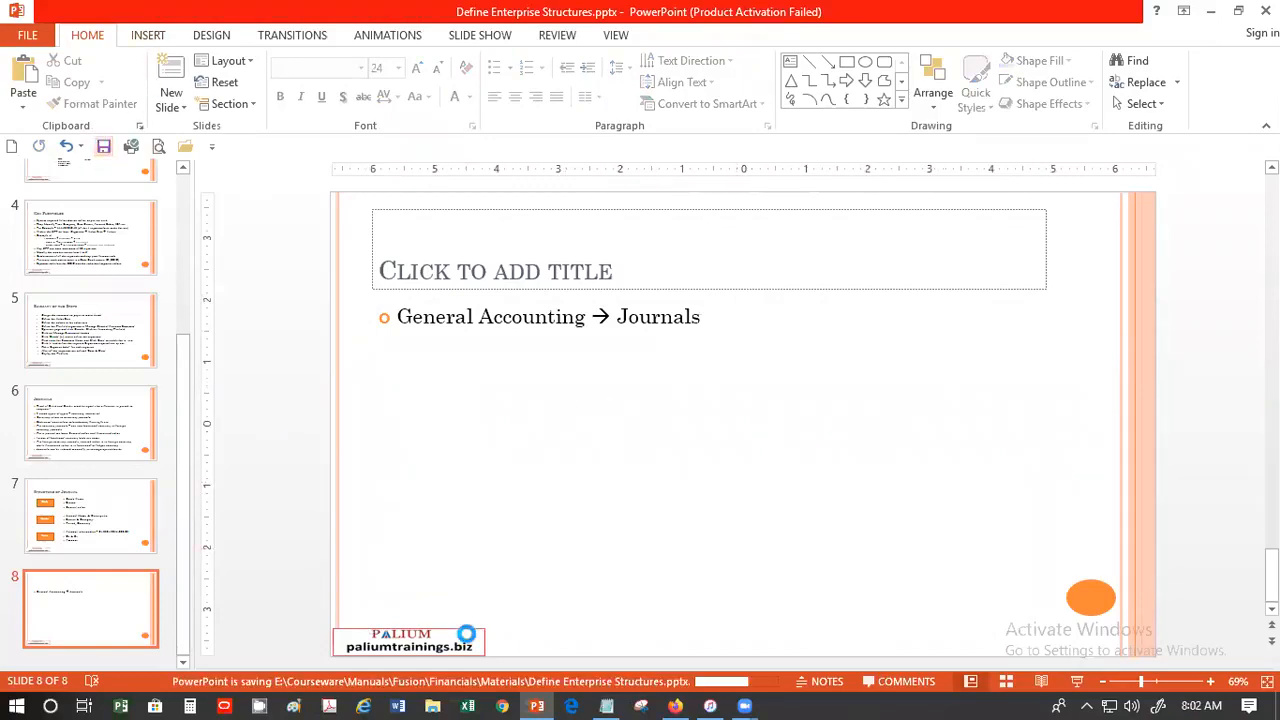
Back in the browser, browse the Journals Tasks panel, then close it
click(675, 705)
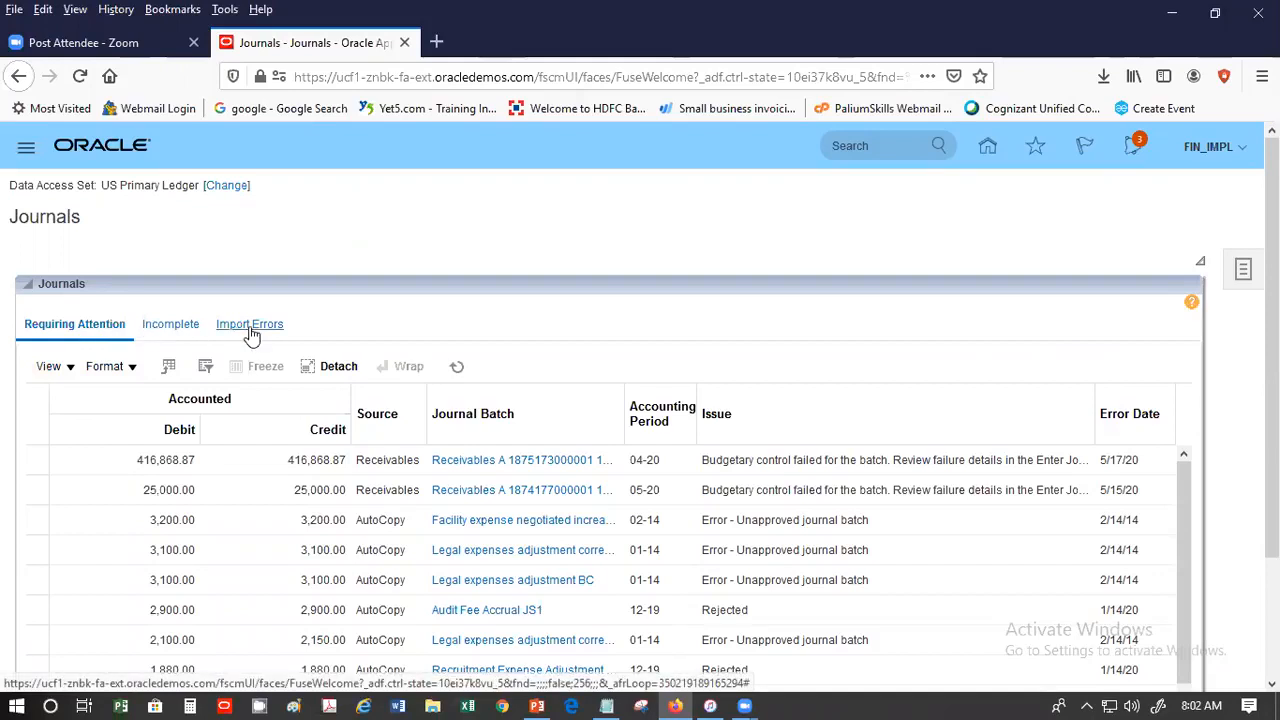
mouse_move(1272, 300)
mouse_down()
mouse_move(1272, 410)
mouse_move(1272, 300)
mouse_up()
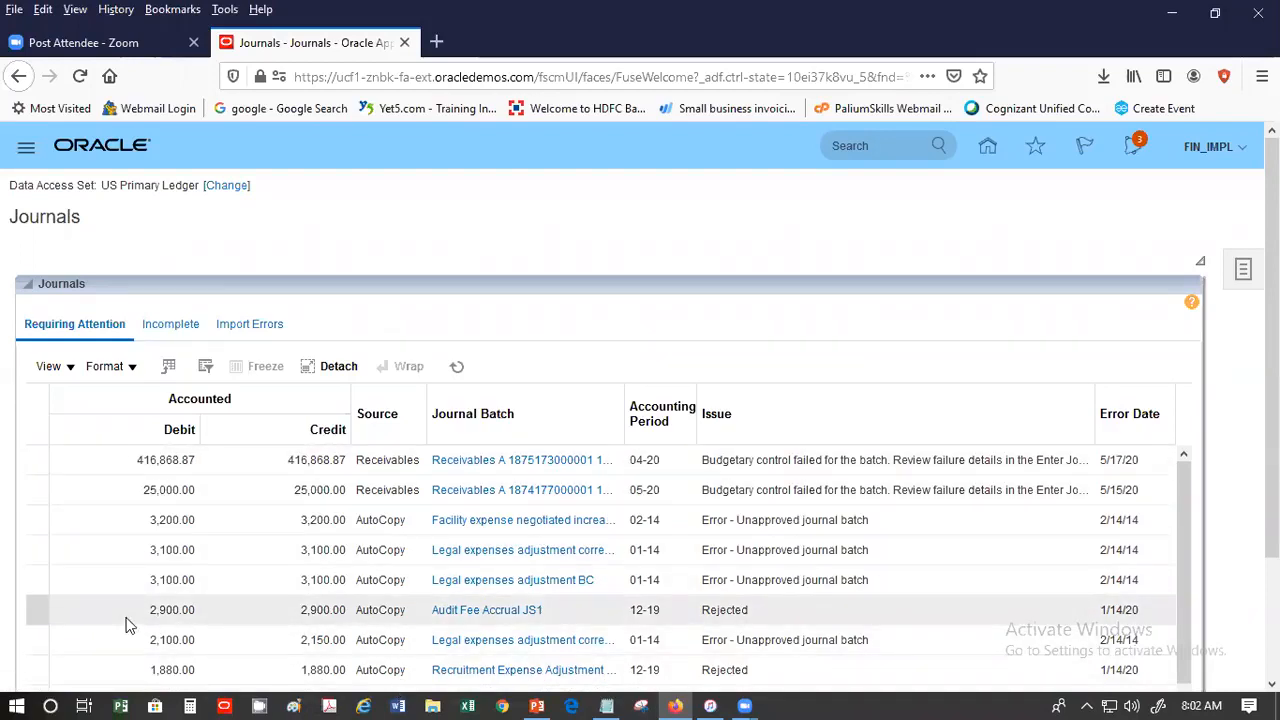
click(1243, 271)
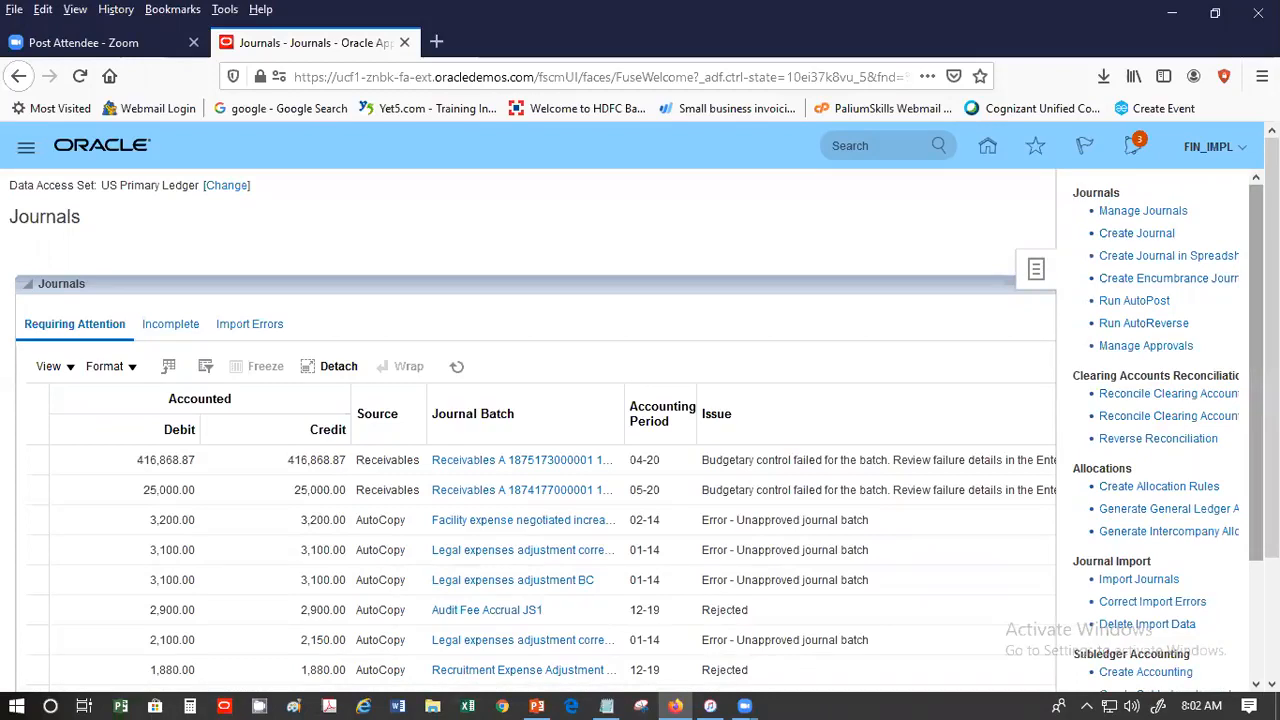
scroll(1243, 415, down, 3)
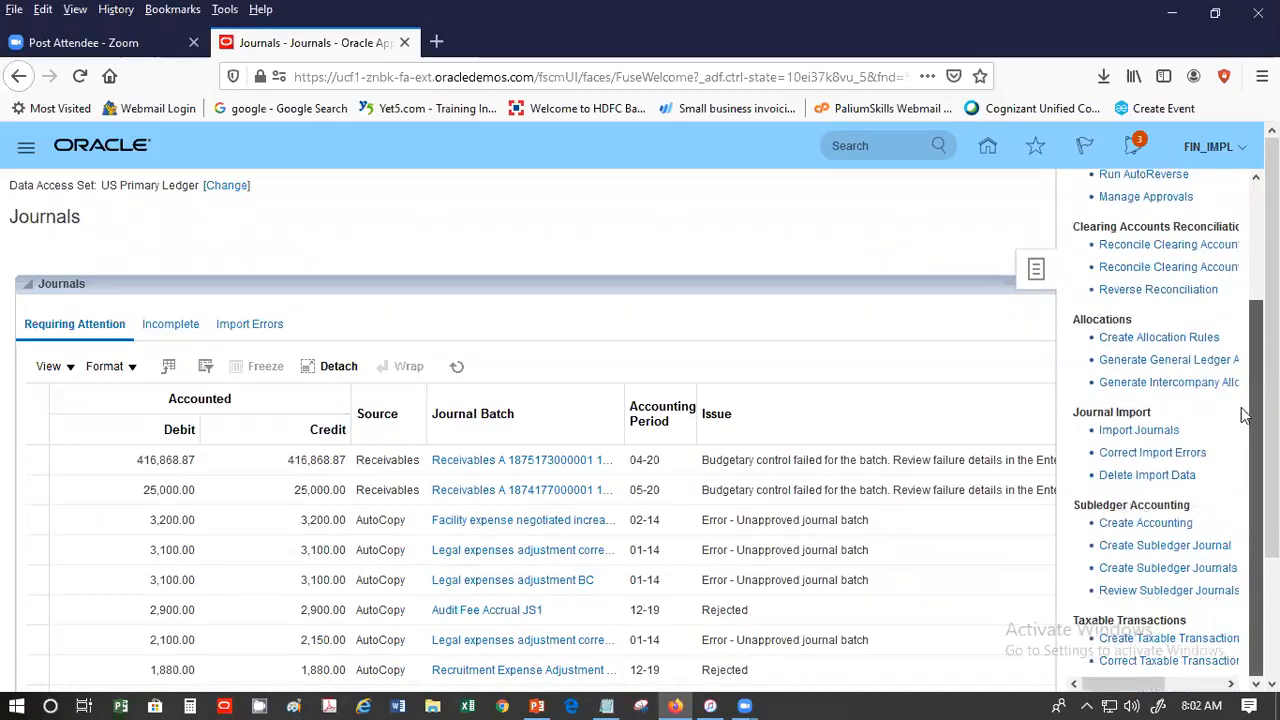
scroll(1243, 415, up, 3)
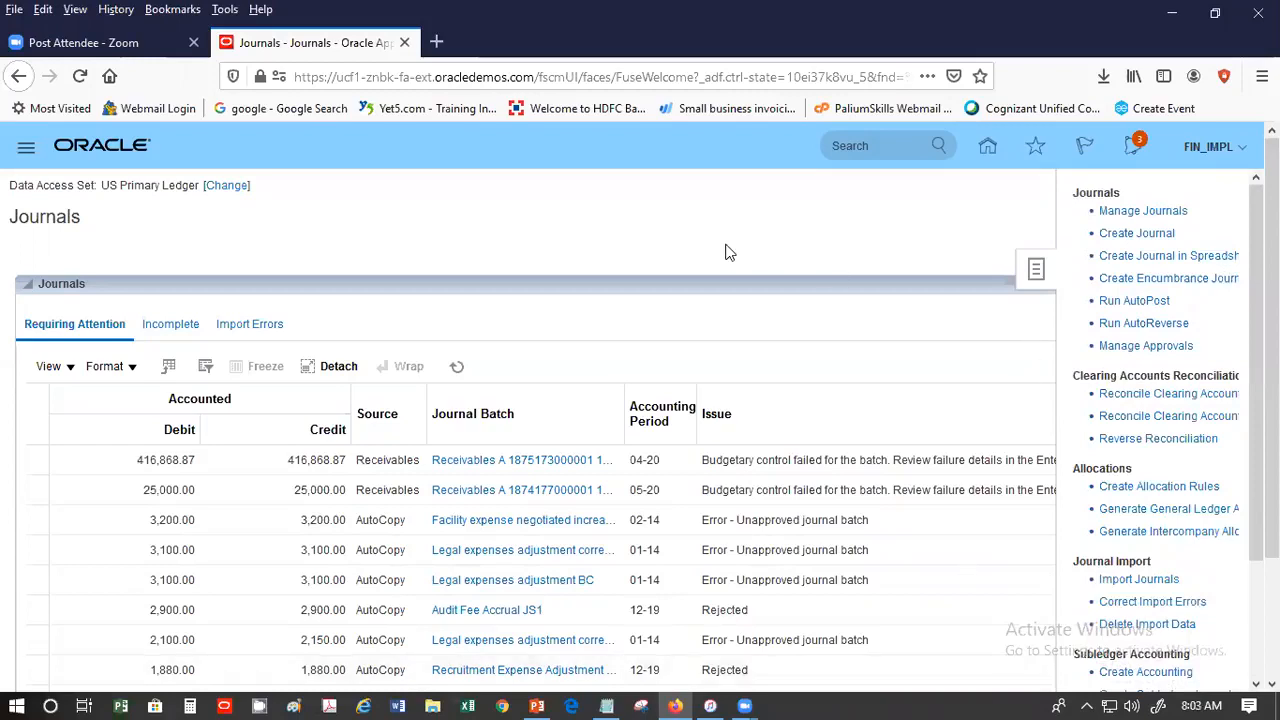
click(1036, 269)
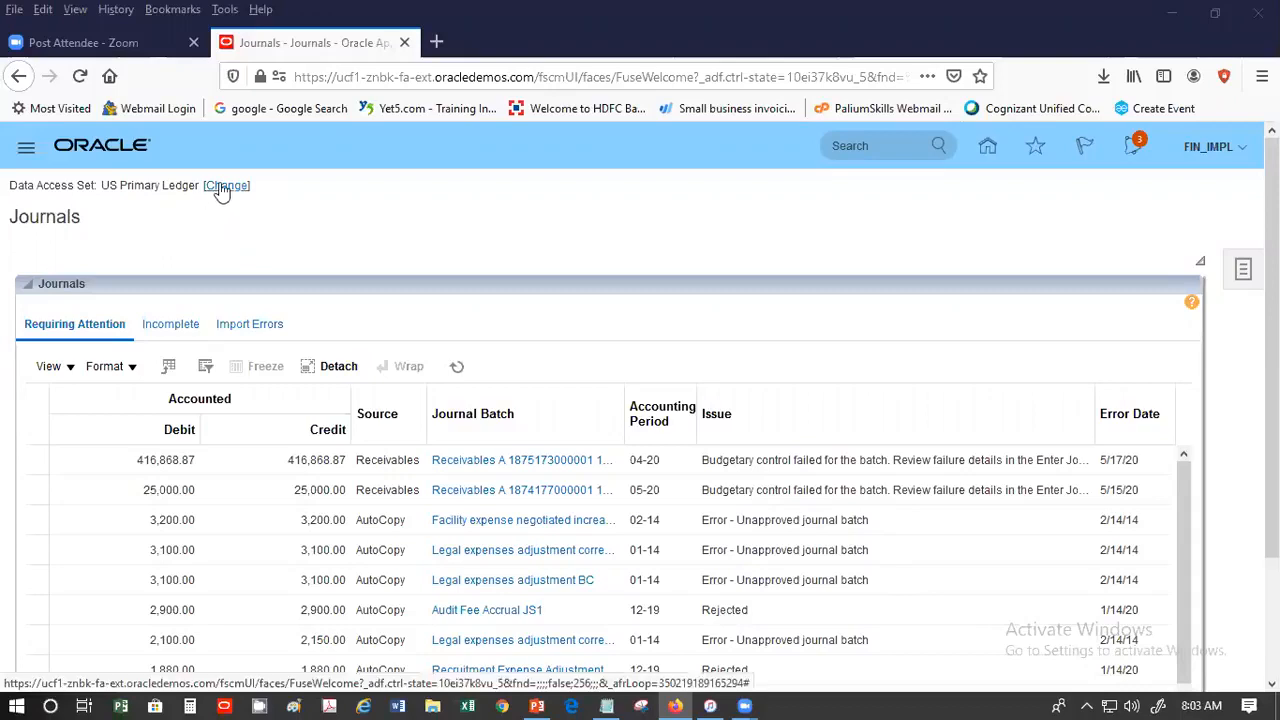
Confirm US Primary Ledger as the data access set through the Change dialog
click(222, 192)
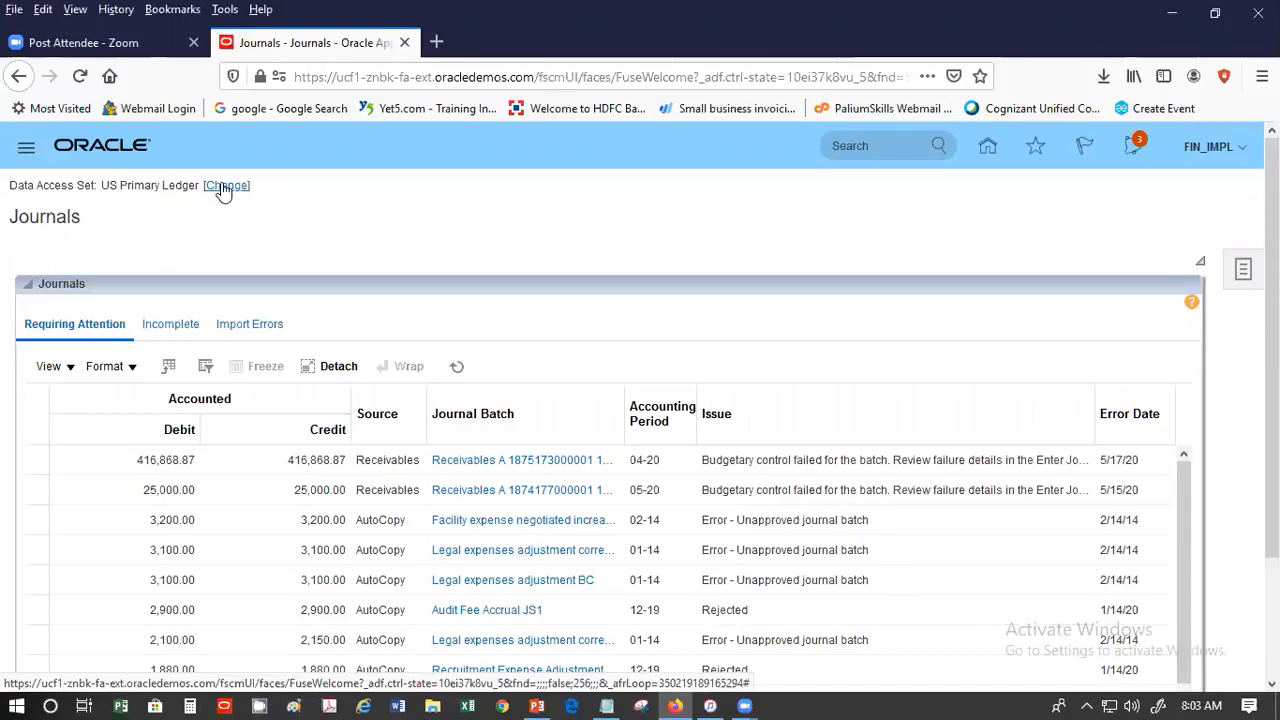
click(222, 190)
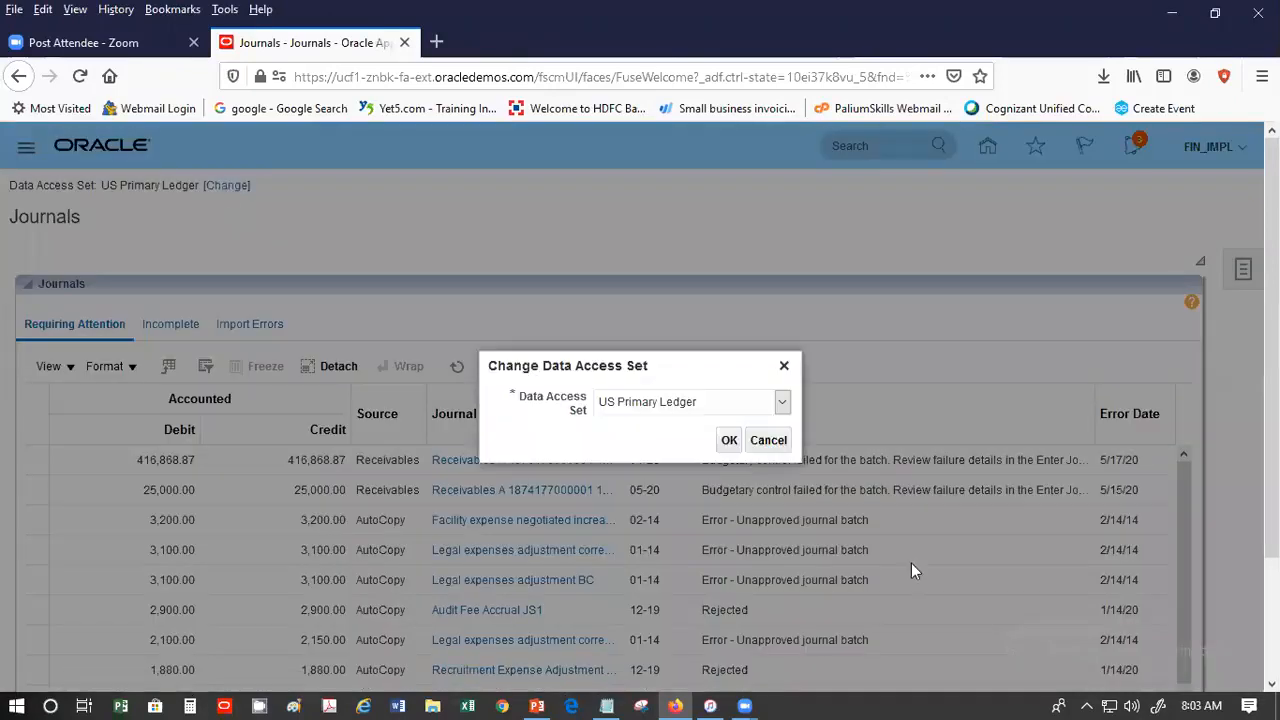
click(767, 404)
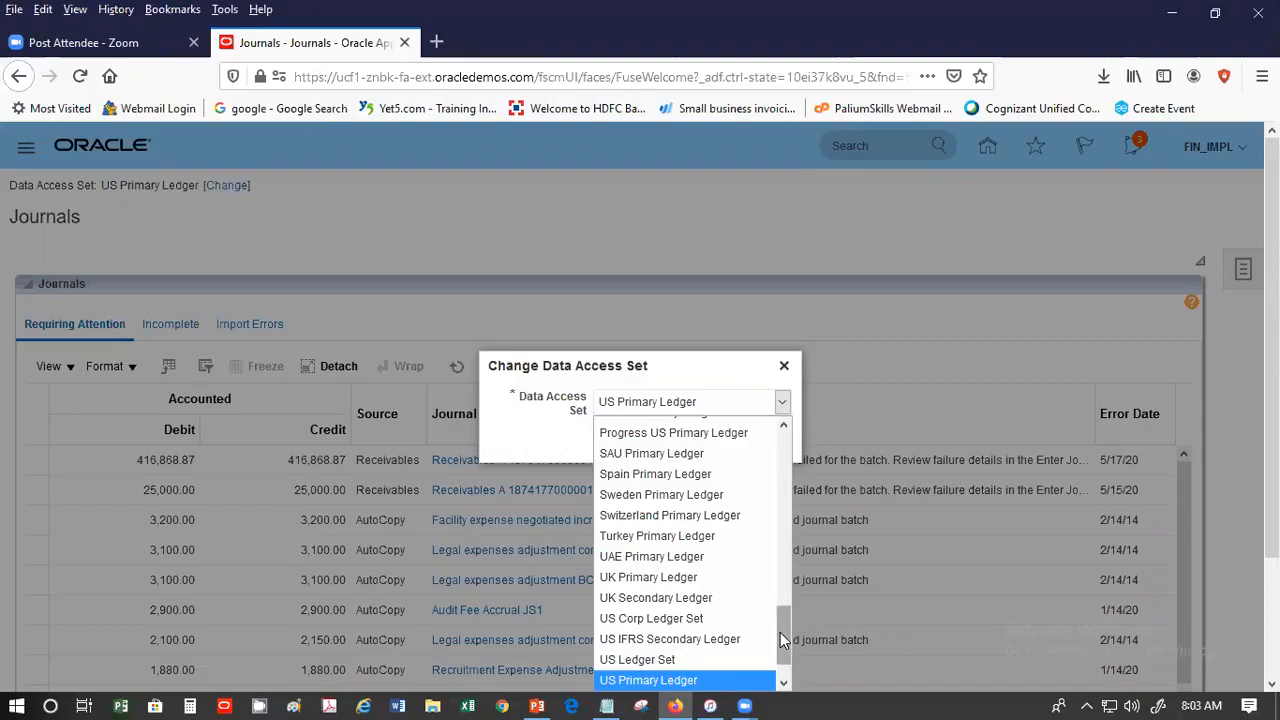
drag(778, 582, 812, 695)
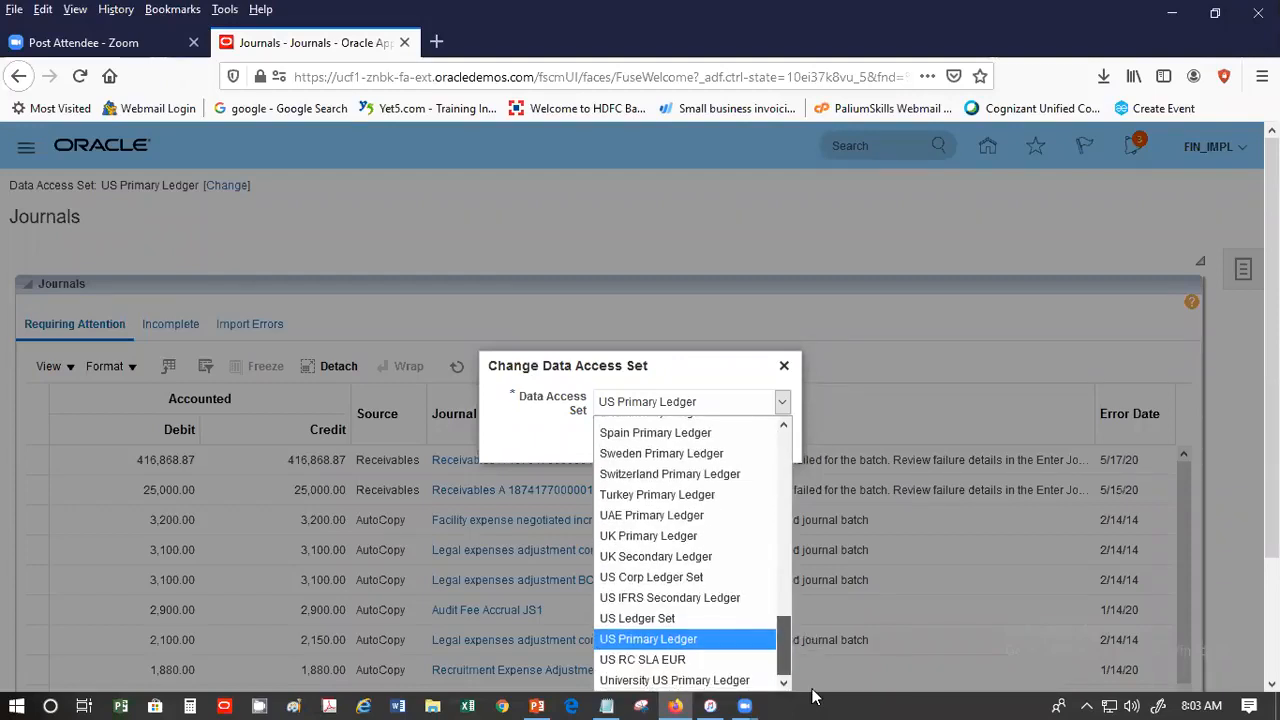
click(720, 640)
click(721, 440)
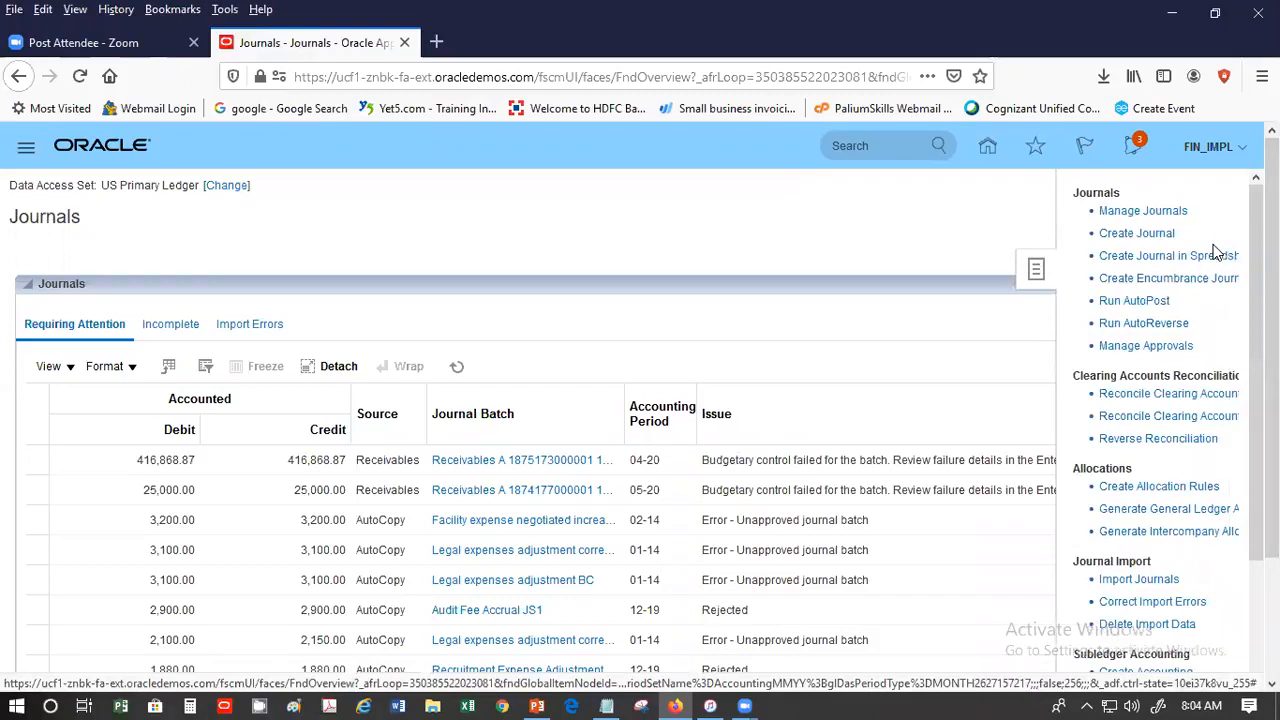
Start a new journal and name its batch 'SP Batch1' for period 05-20
click(1140, 232)
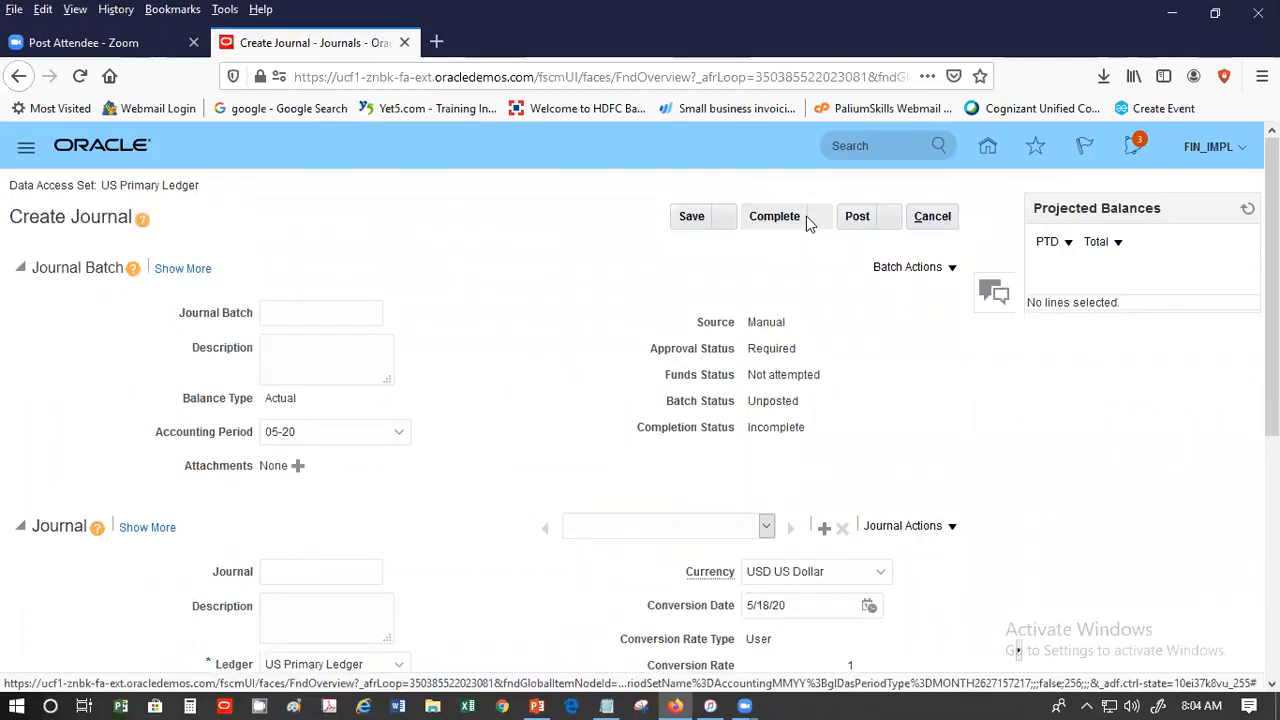
scroll(358, 444, down, 2)
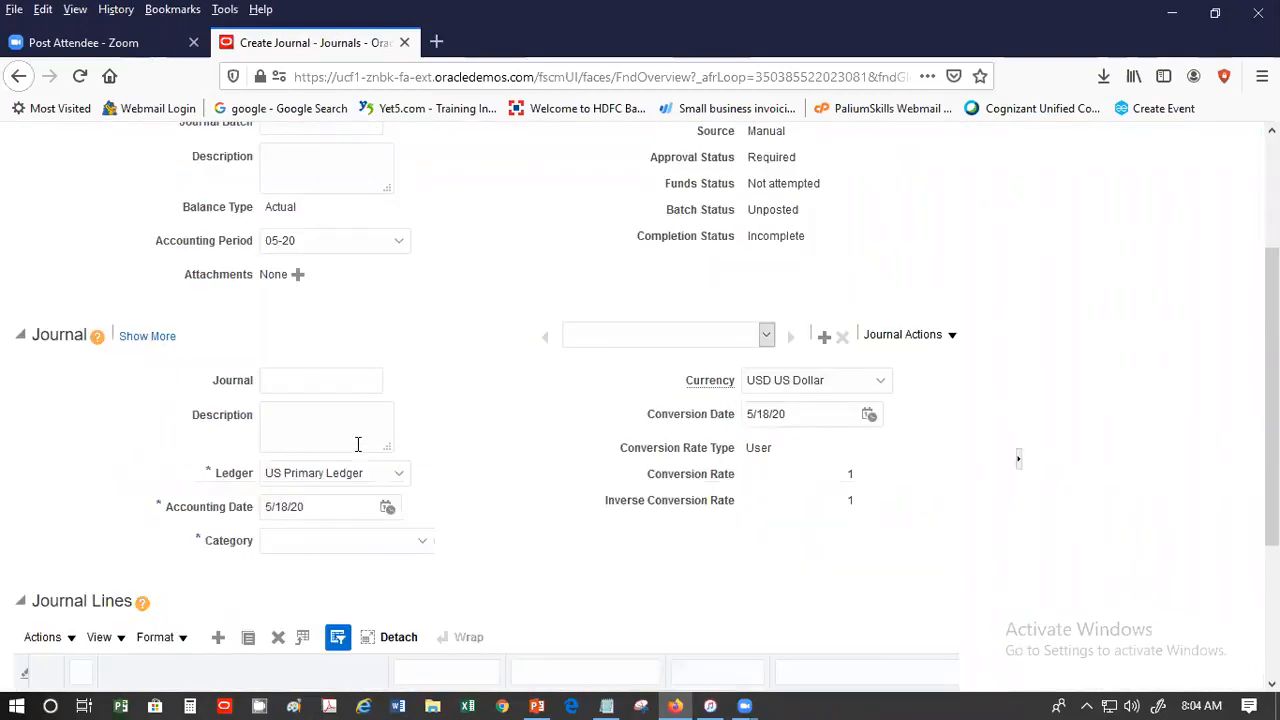
scroll(345, 420, up, 1)
click(304, 215)
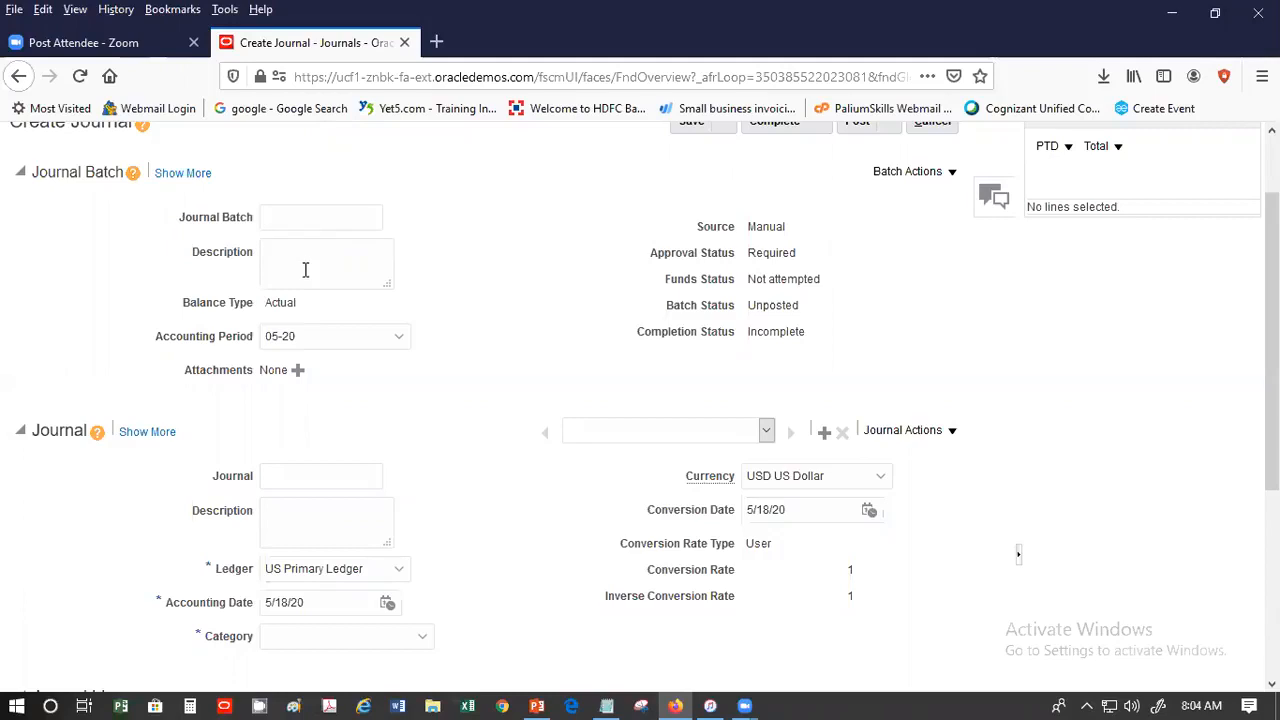
text(SP Batch1)
key(Tab)
key(Tab)
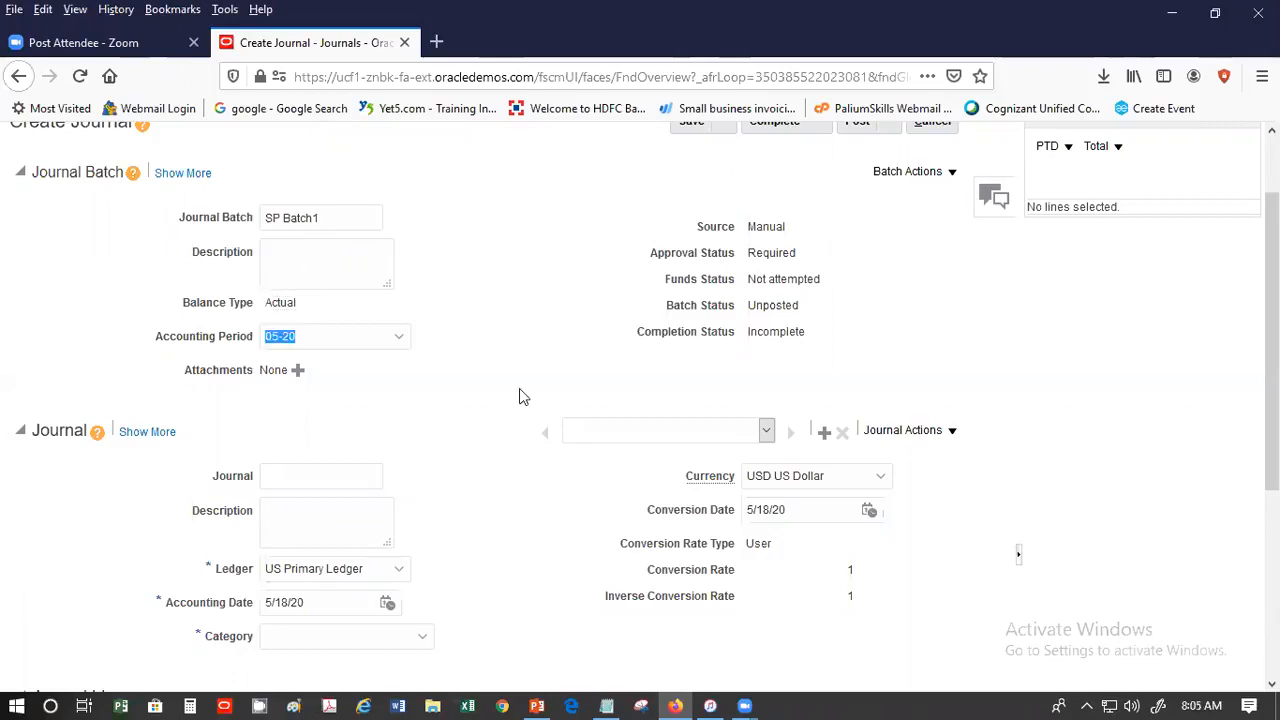
Name the journal 'SP Journal', correcting typos along the way
scroll(519, 397, down, 2)
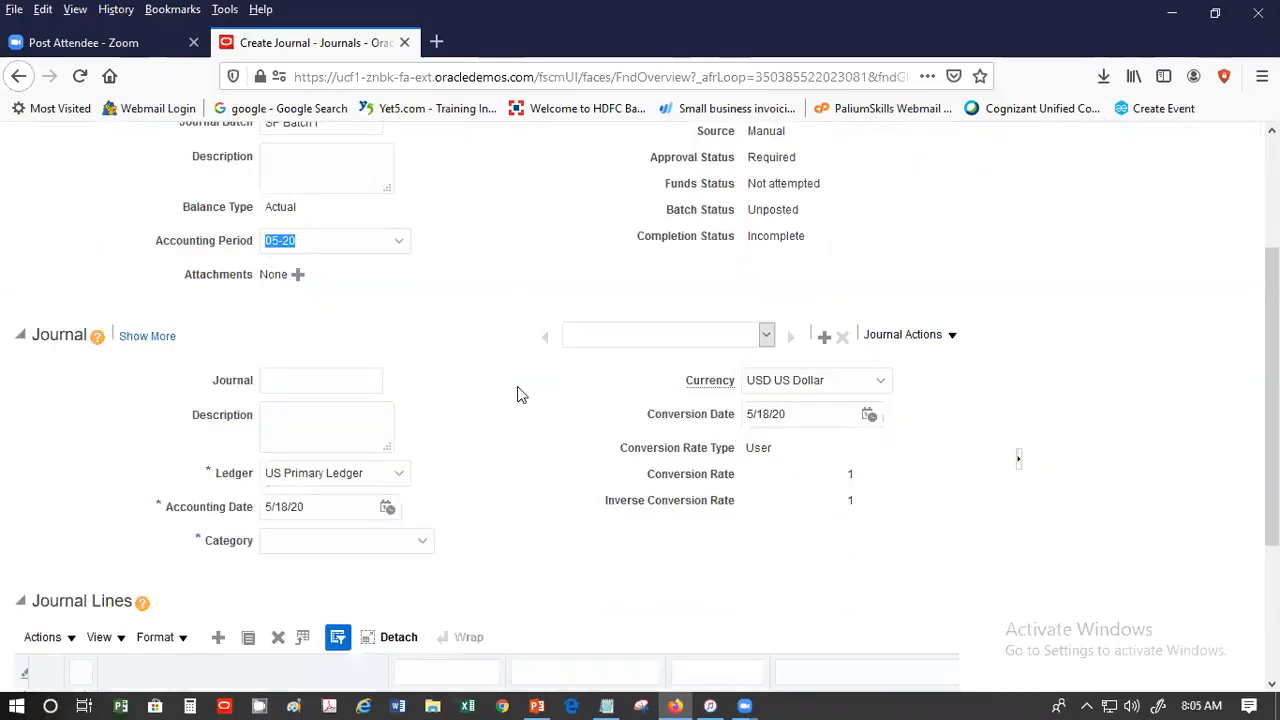
click(311, 386)
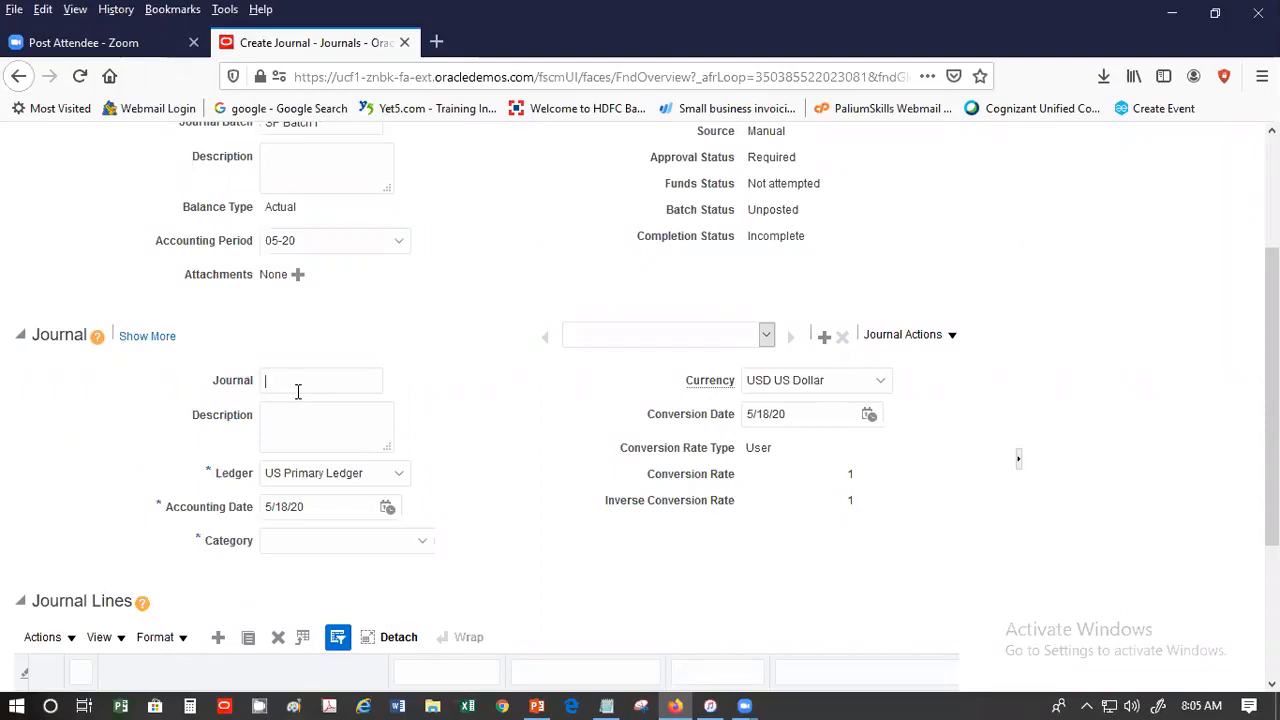
click(296, 391)
text(SP Joourna)
click(324, 430)
Keep US Primary Ledger, set the category to Adjustment, and scroll to Journal Lines
click(400, 476)
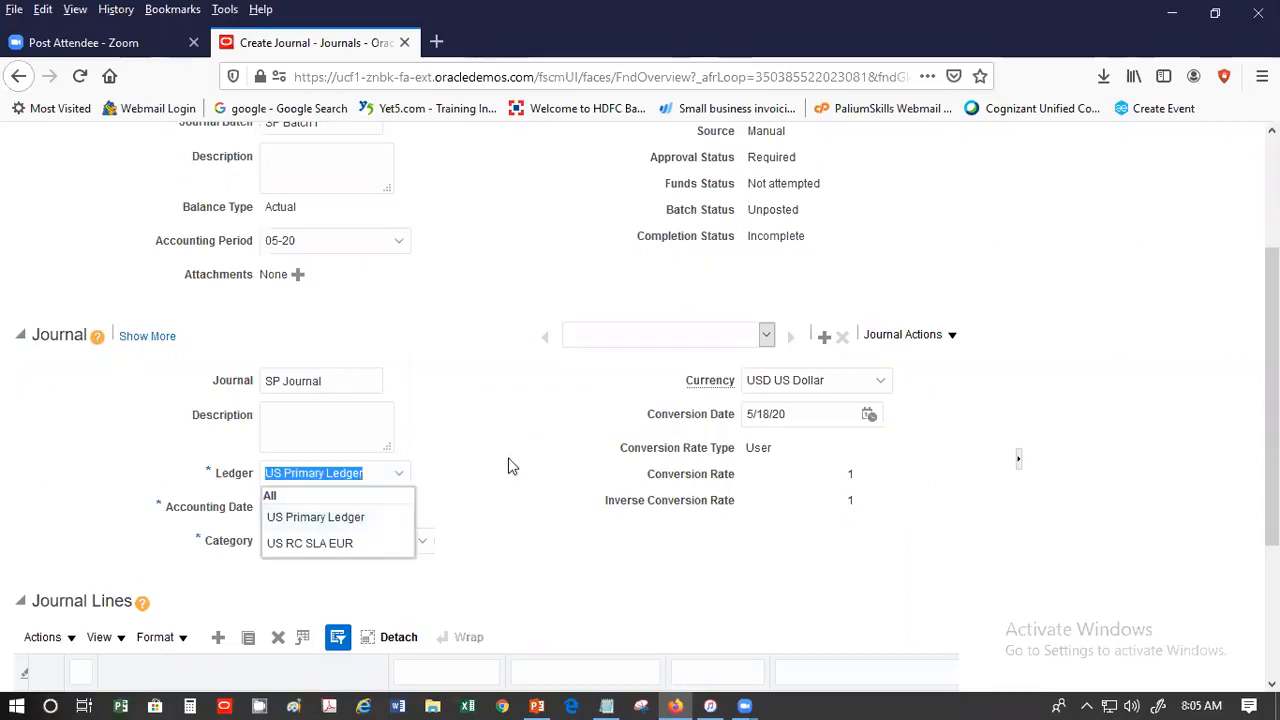
click(443, 489)
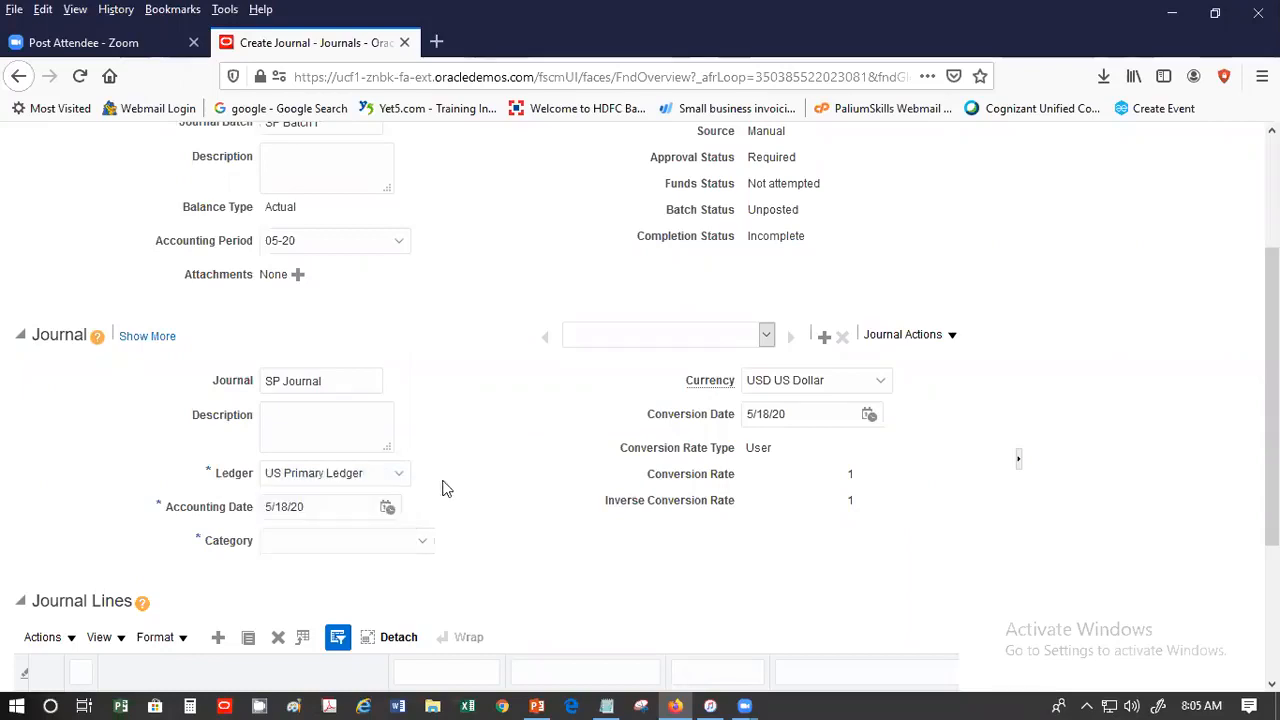
click(314, 514)
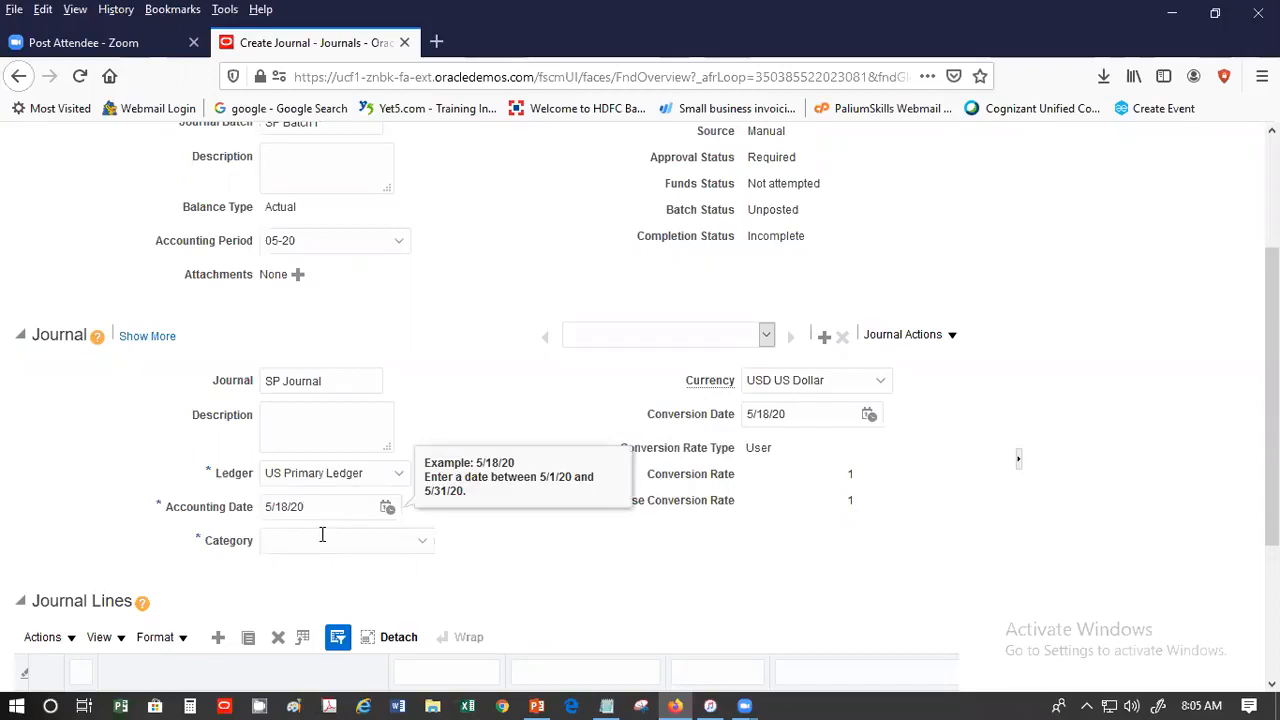
click(335, 539)
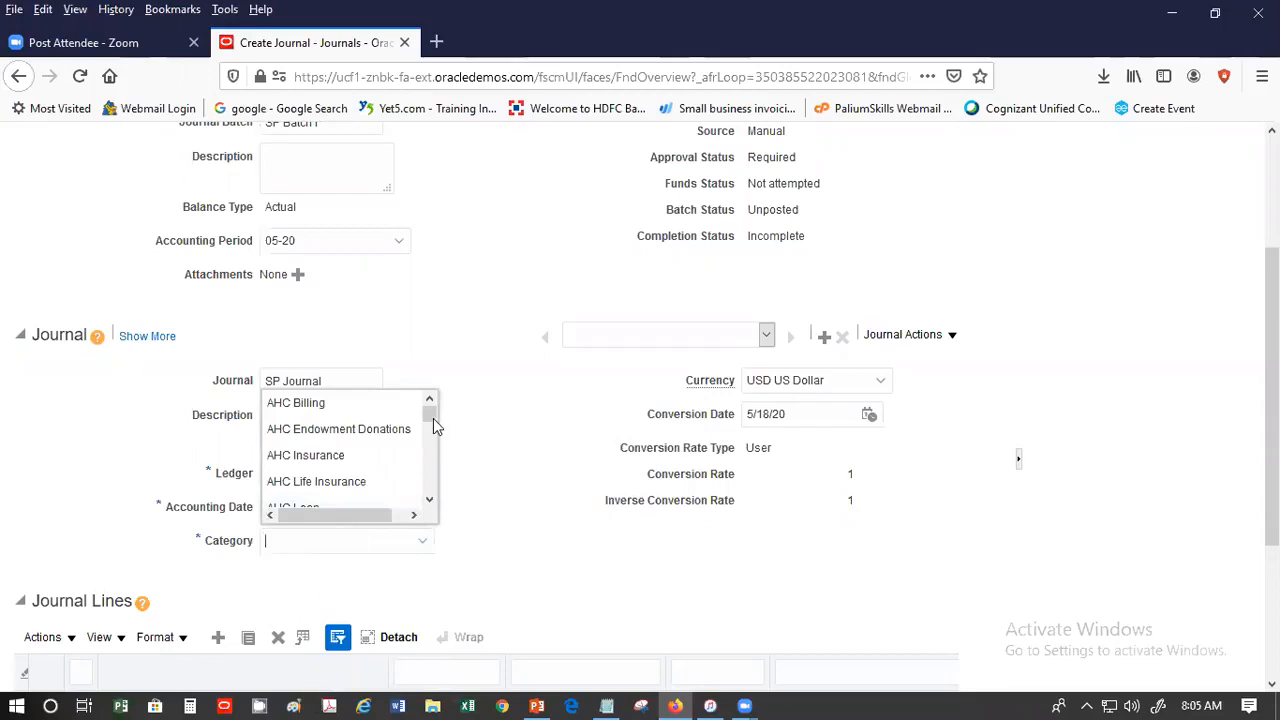
mouse_move(429, 416)
mouse_down()
mouse_move(430, 455)
mouse_move(420, 418)
mouse_up()
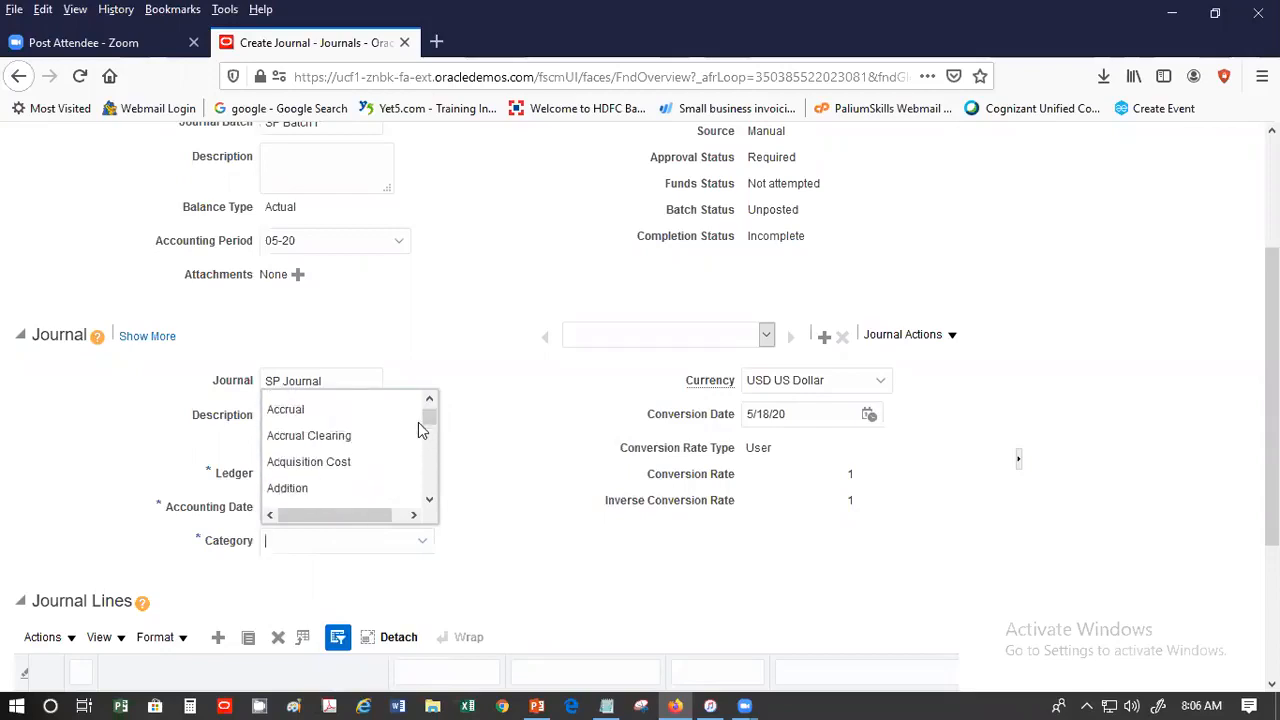
scroll(410, 462, down, 1)
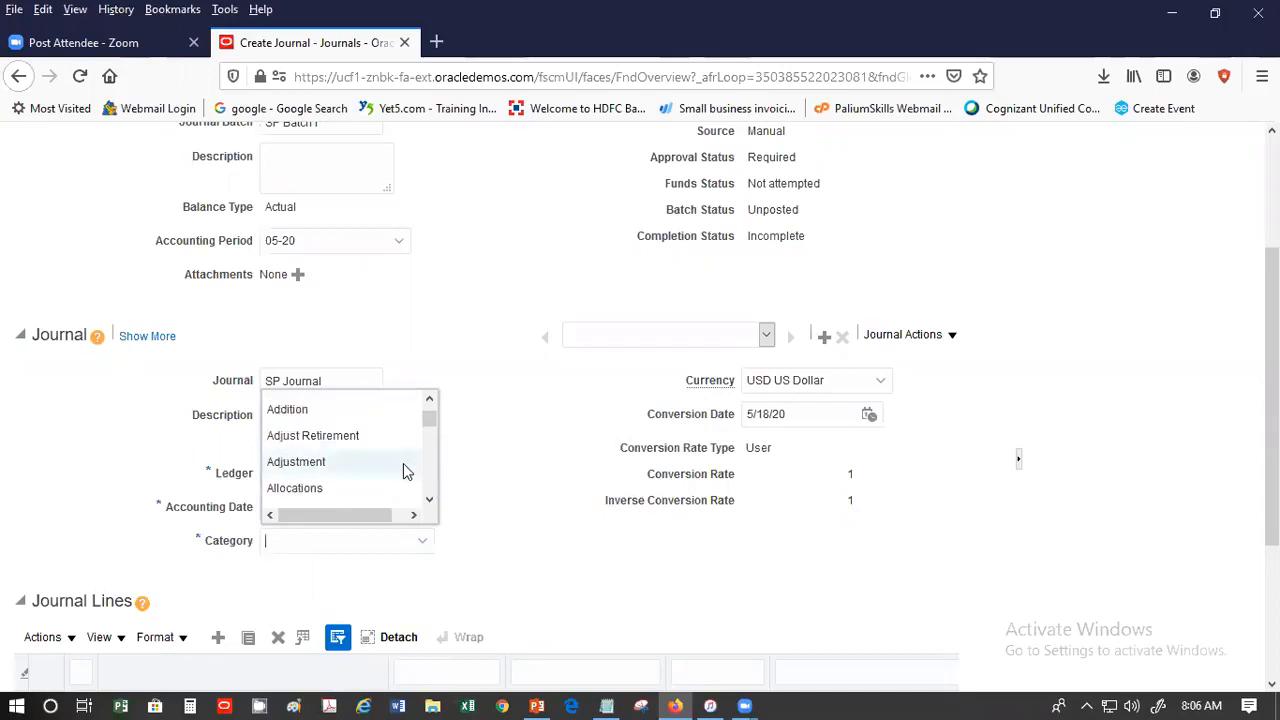
click(405, 463)
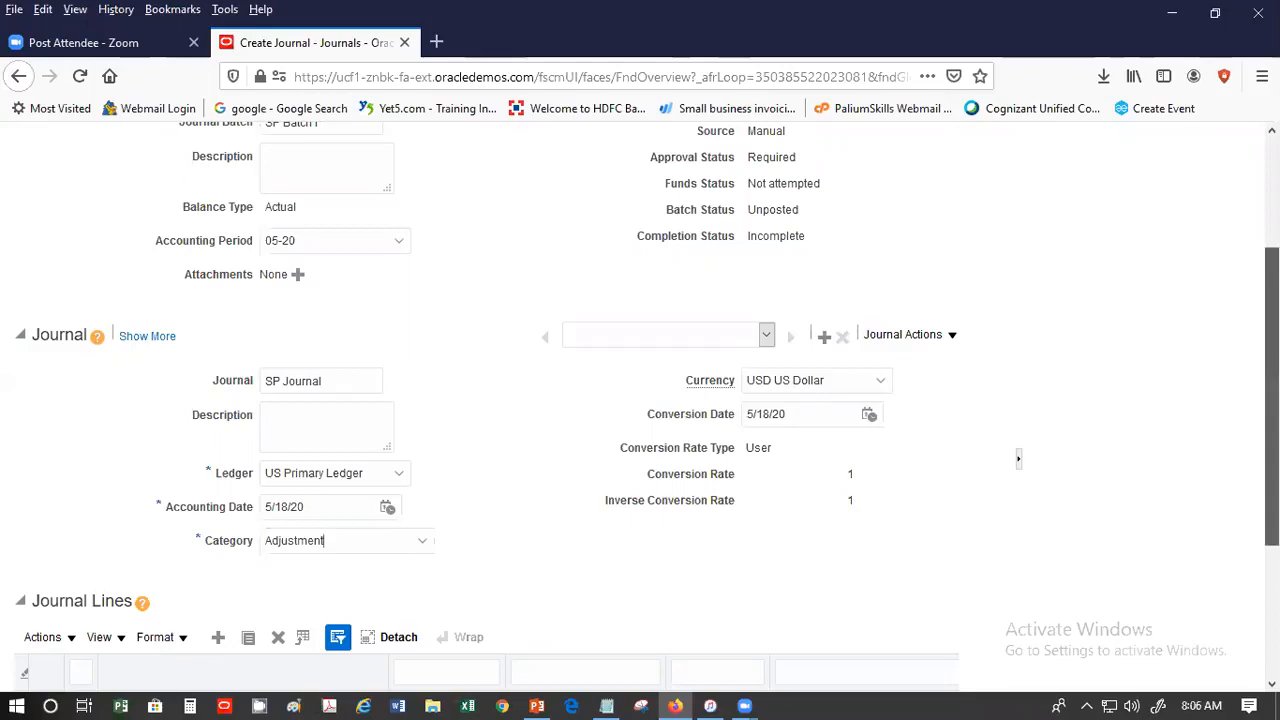
scroll(640, 400, down, 4)
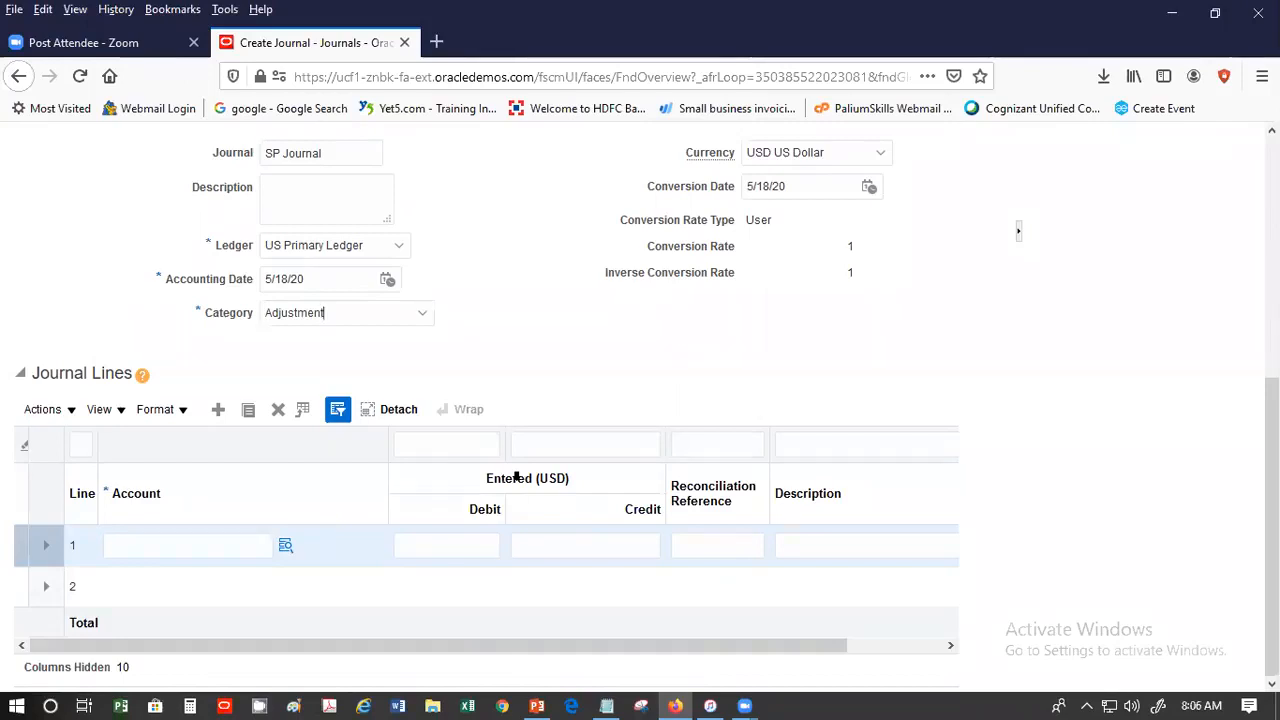
Open the Search and Select: Account window for line 1's account segment
click(202, 545)
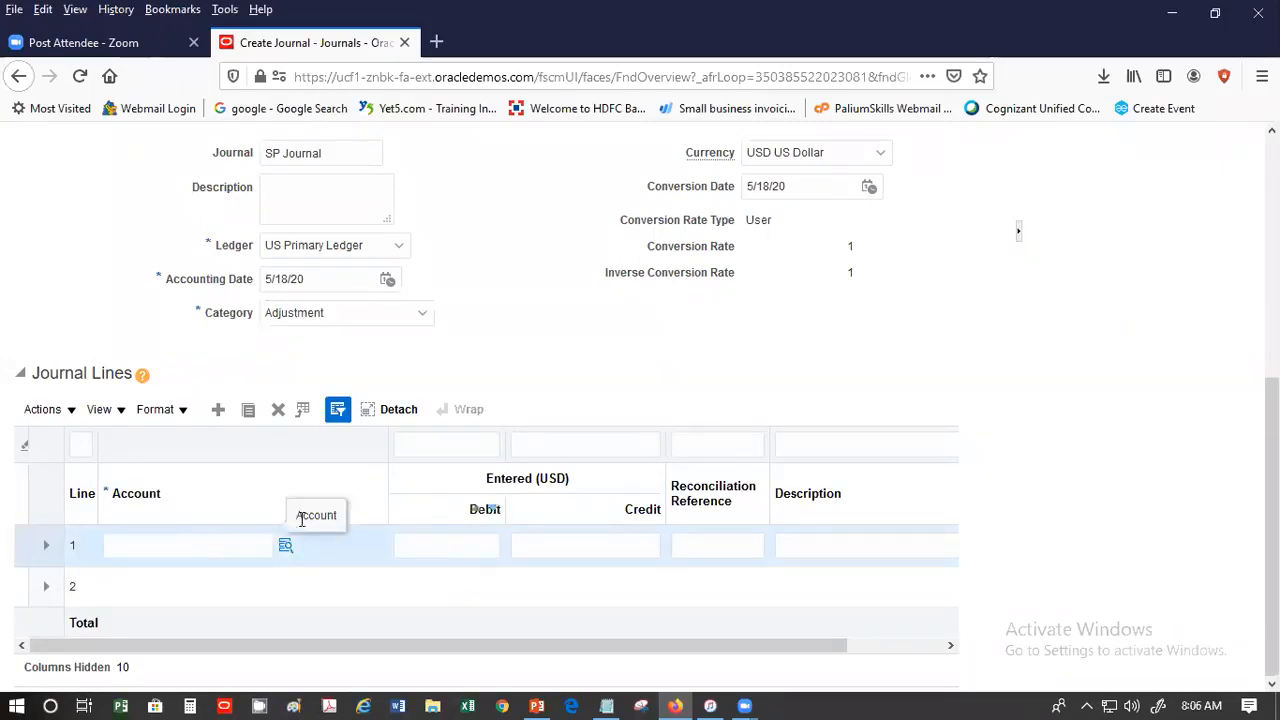
click(288, 546)
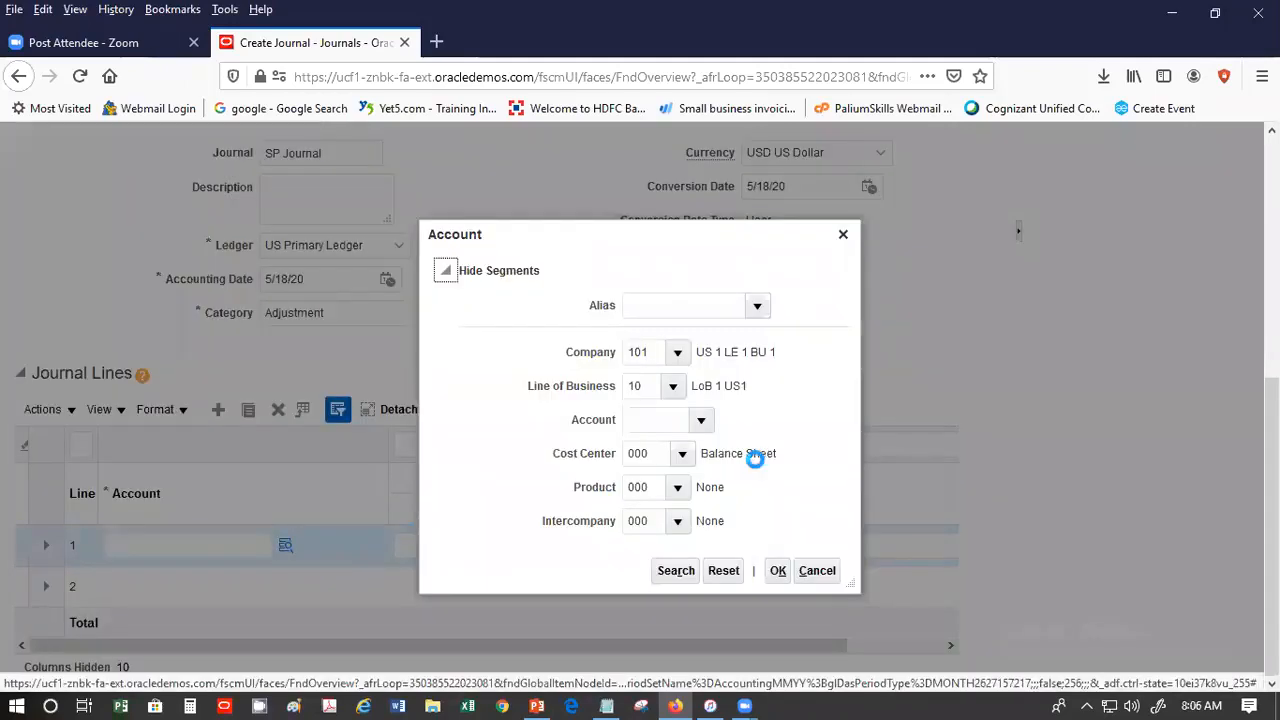
click(665, 422)
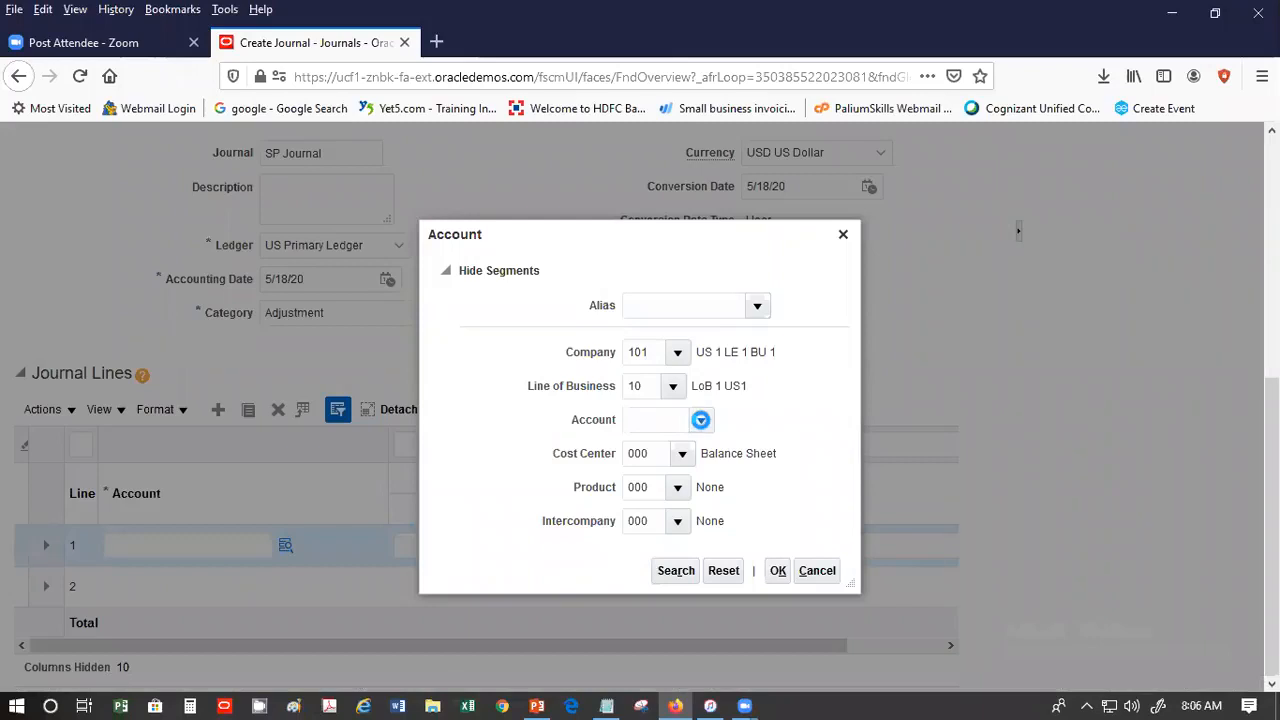
click(703, 422)
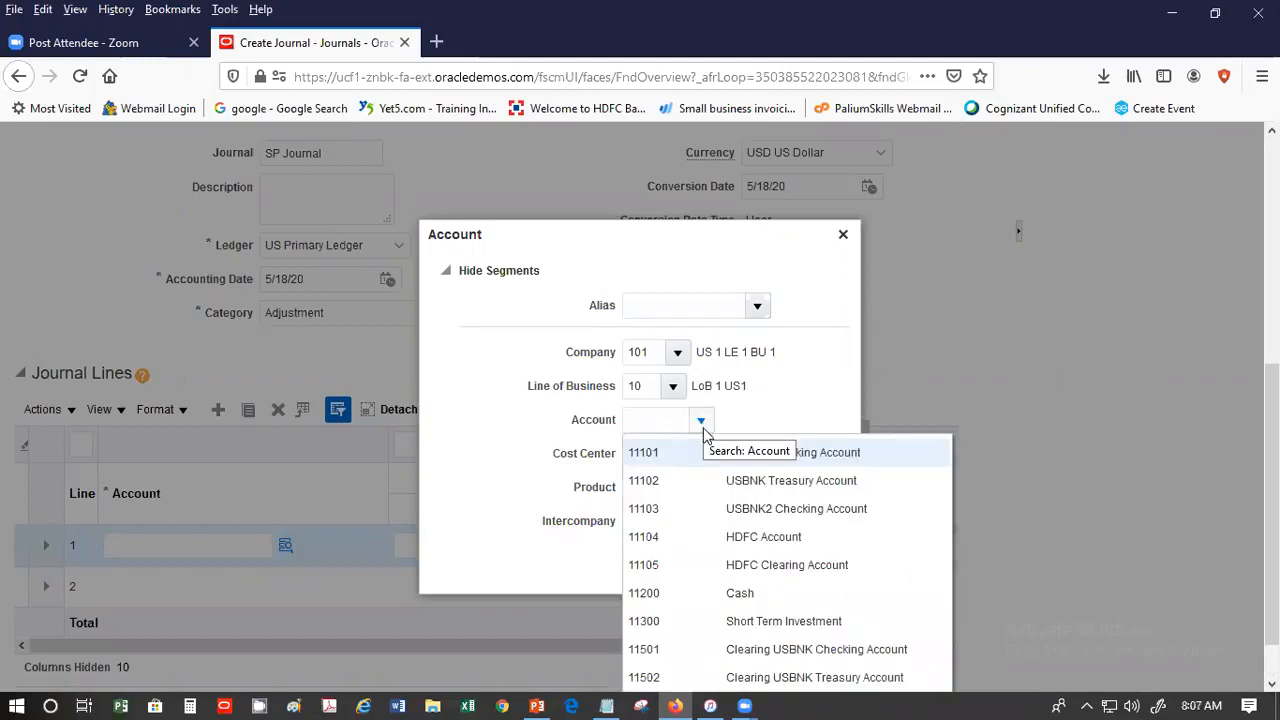
scroll(717, 503, down, 2)
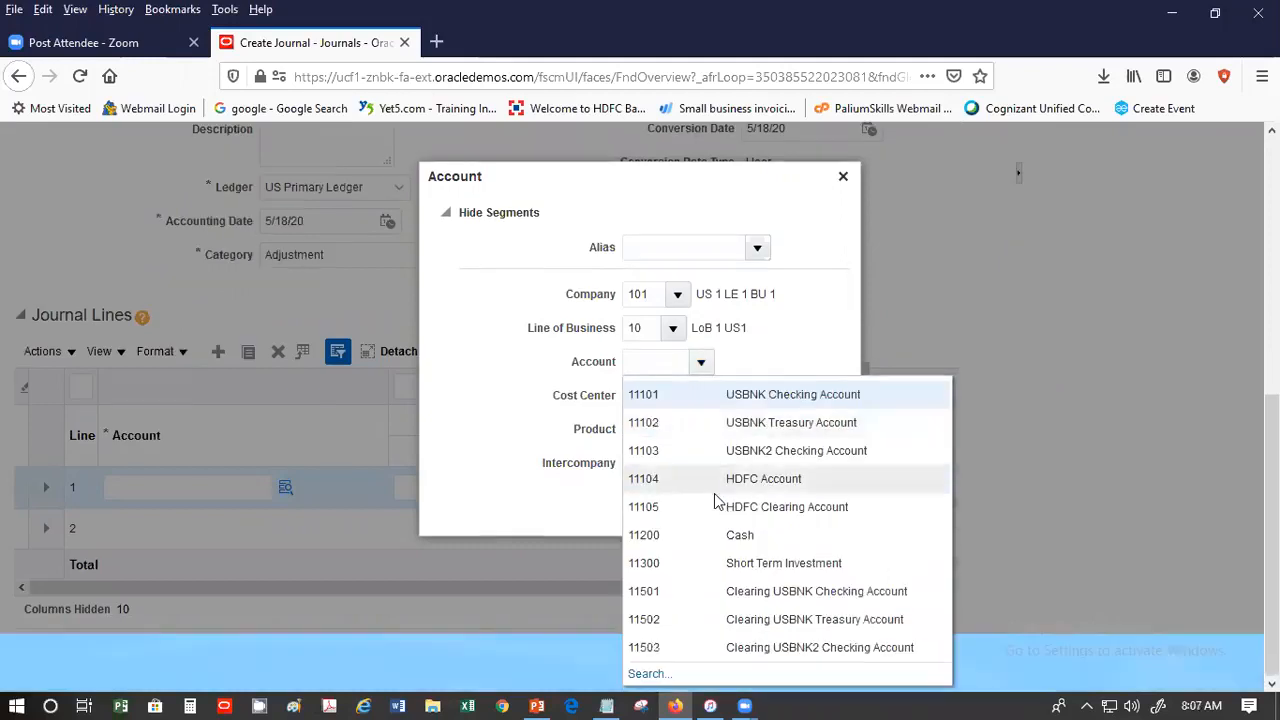
click(656, 676)
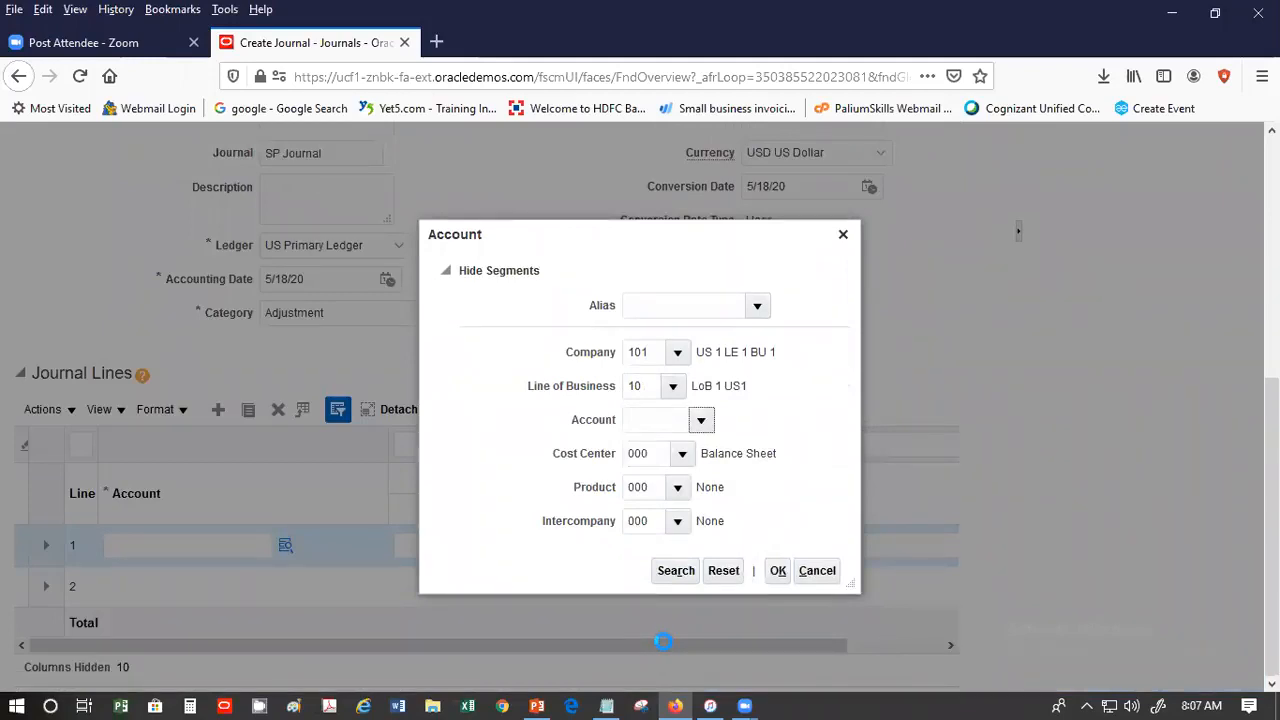
click(728, 446)
click(682, 398)
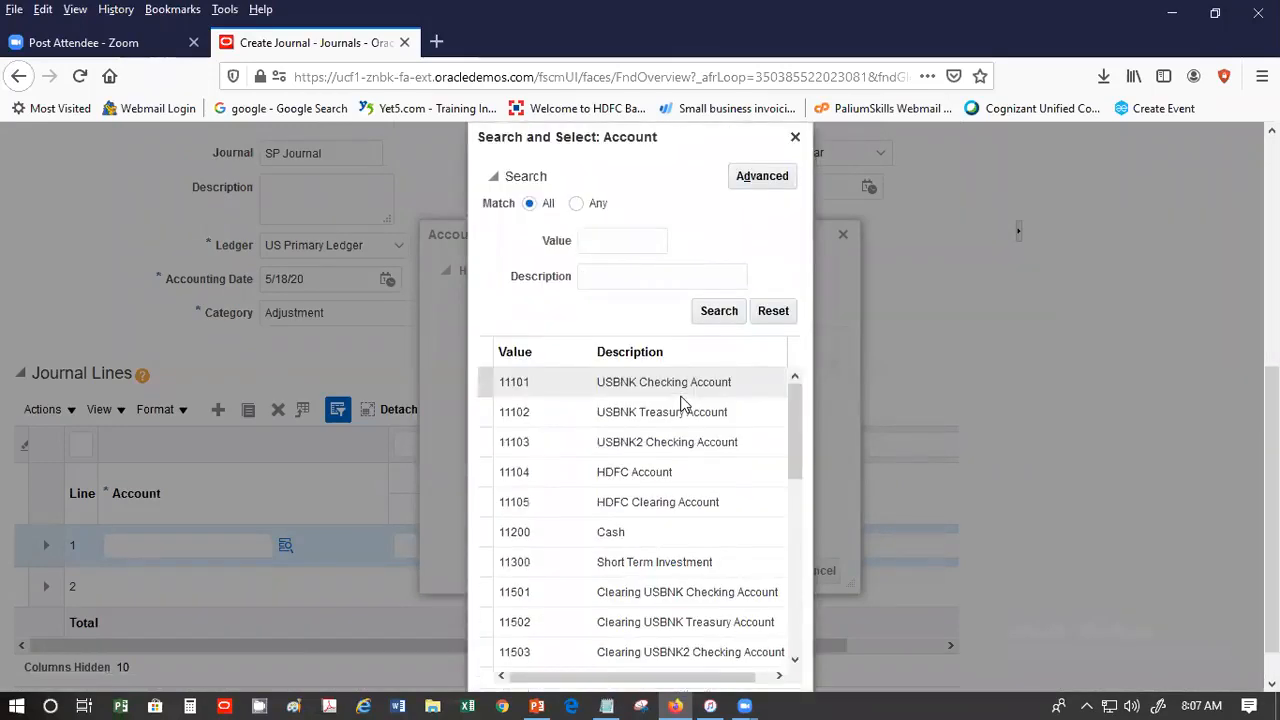
Page through the account list, select 22180 Interest Payable, and confirm it for line 1
click(798, 572)
click(801, 618)
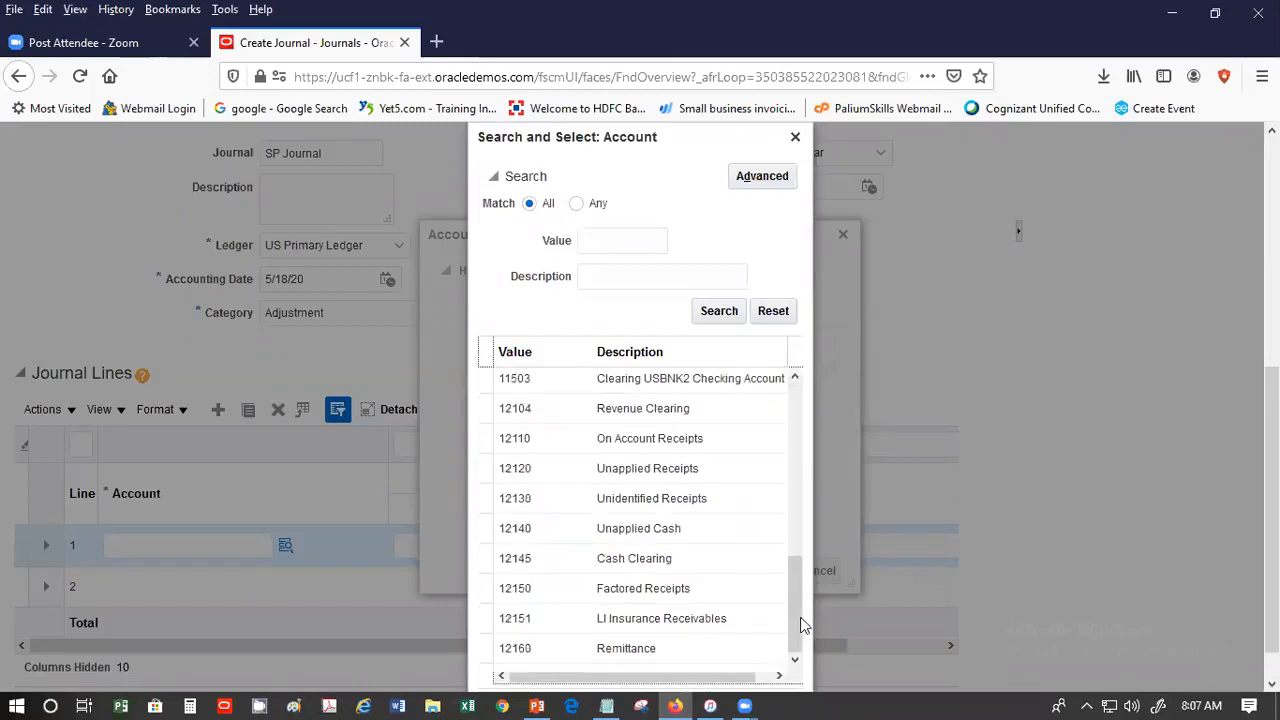
click(803, 641)
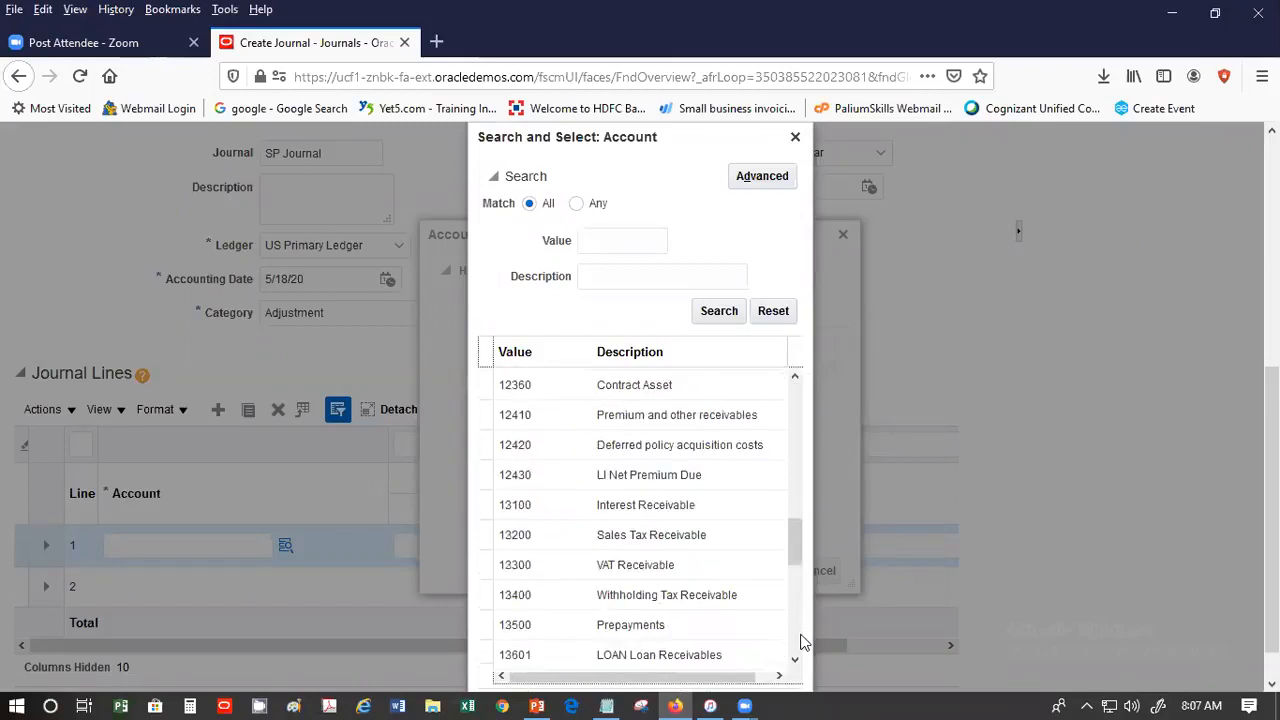
click(803, 641)
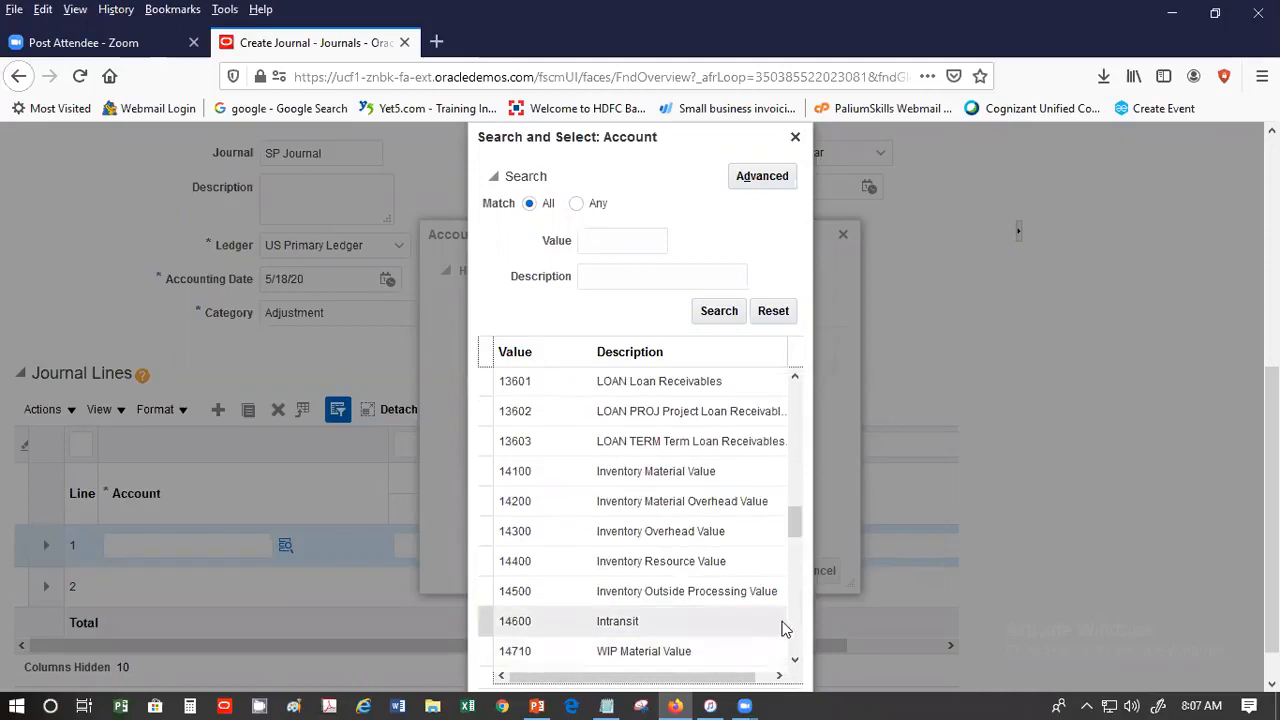
click(797, 628)
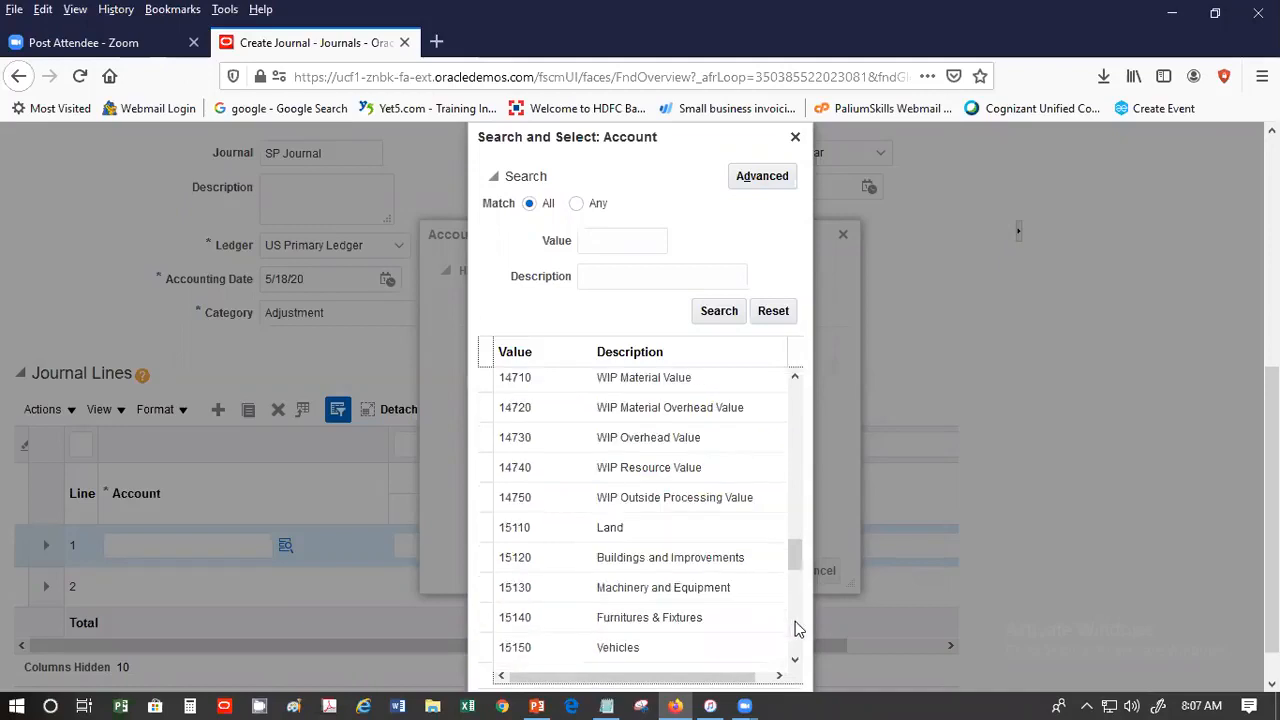
click(797, 628)
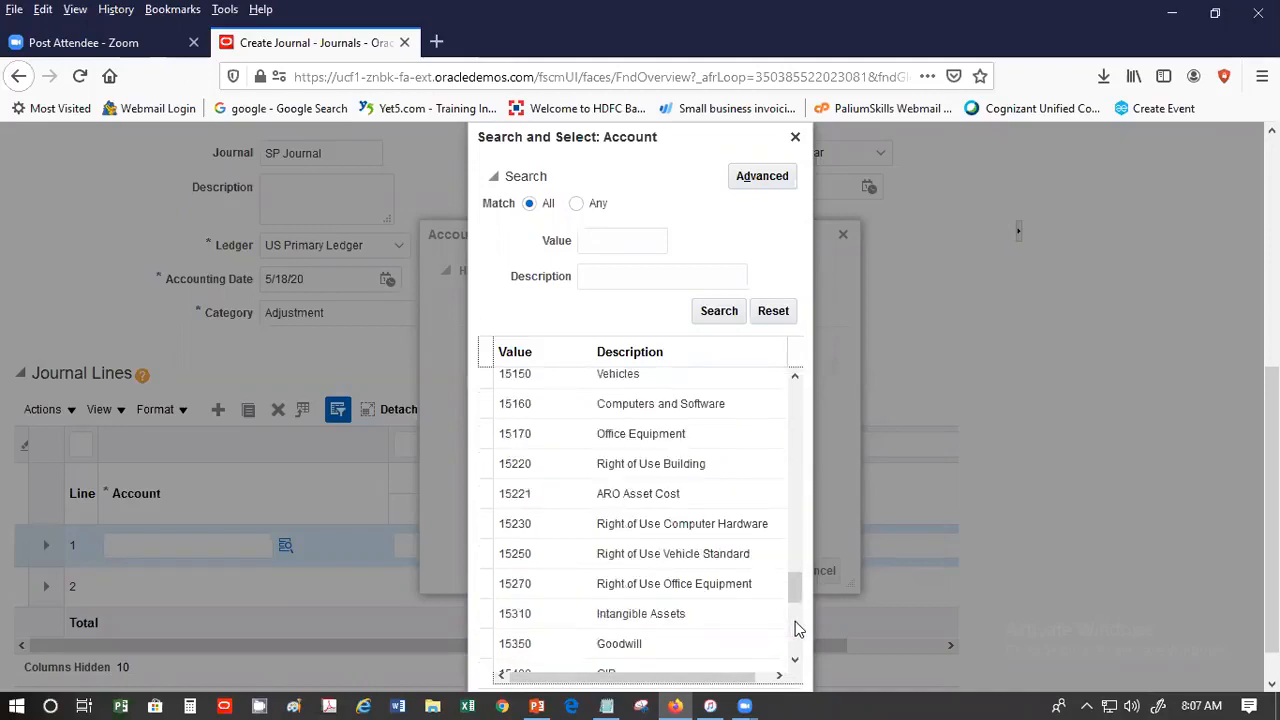
click(797, 628)
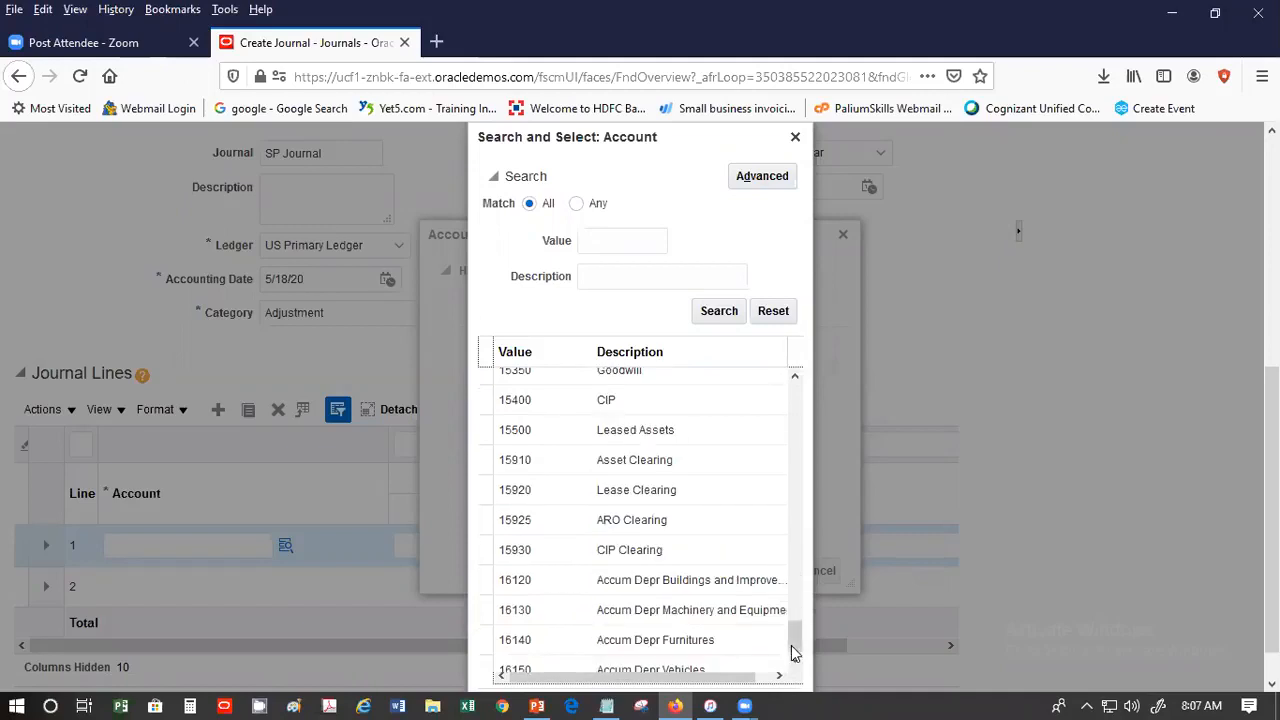
click(793, 653)
click(793, 653)
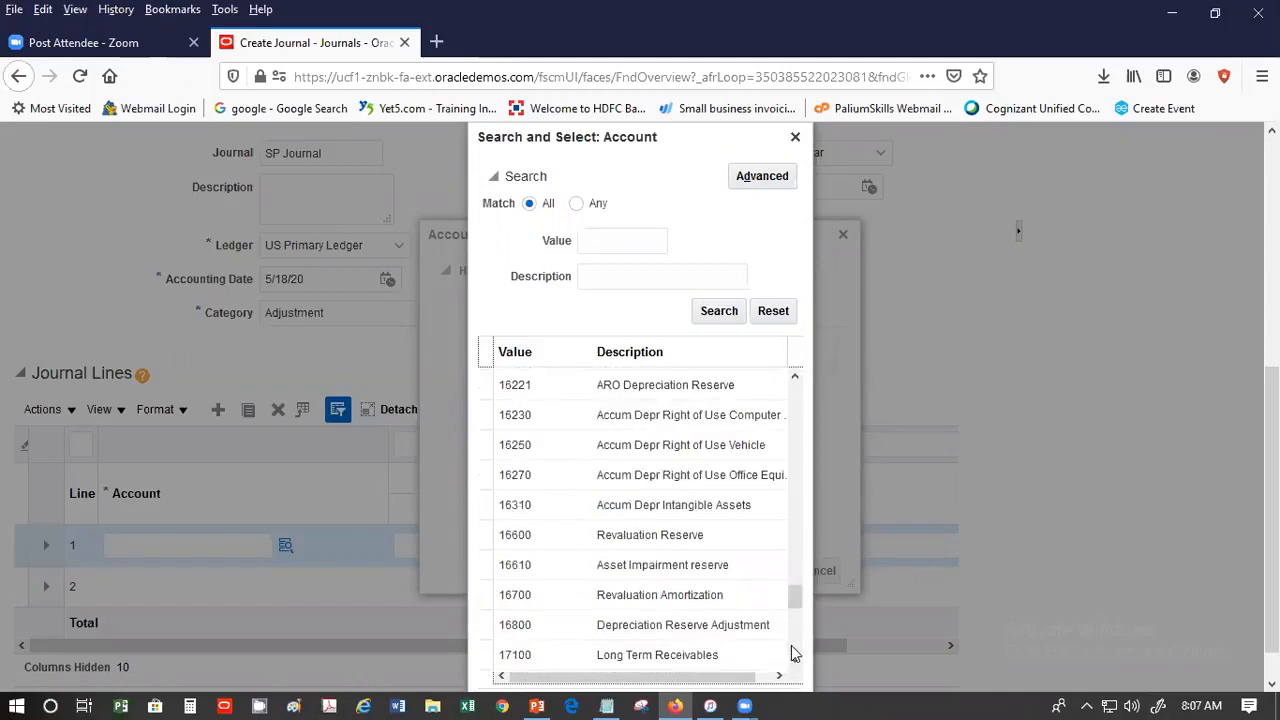
click(793, 653)
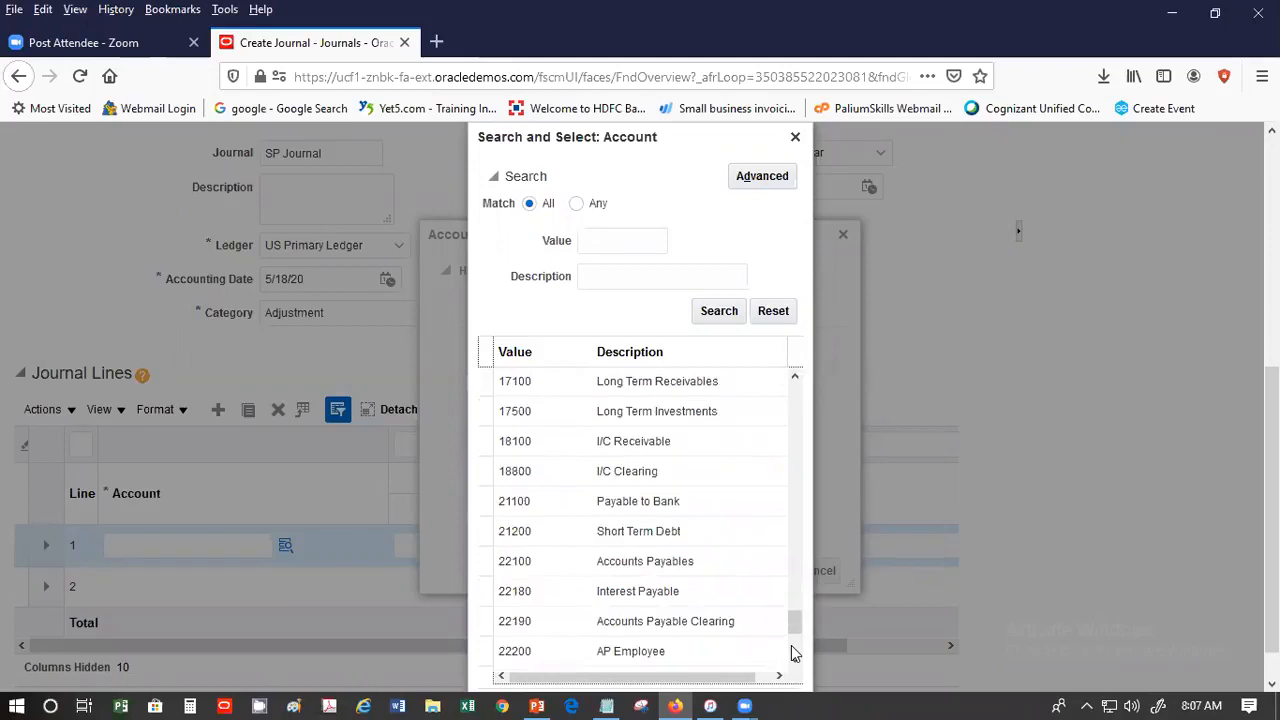
click(751, 591)
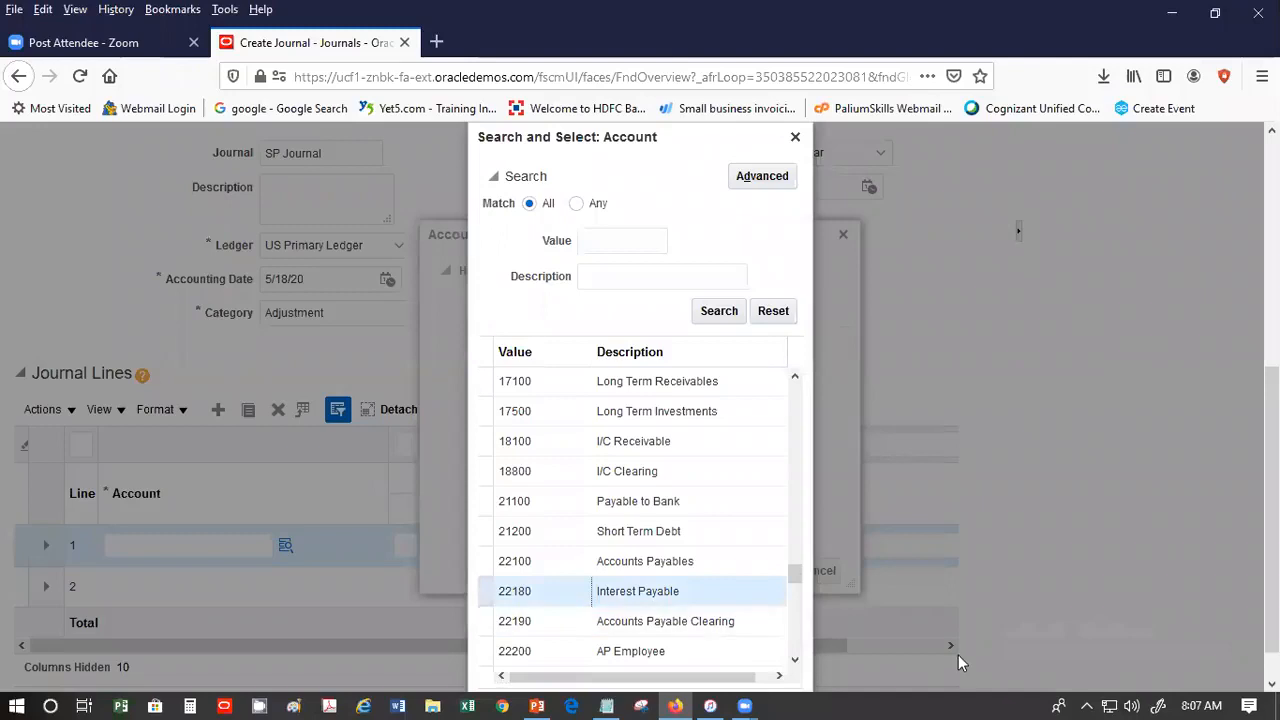
scroll(790, 640, down, 1)
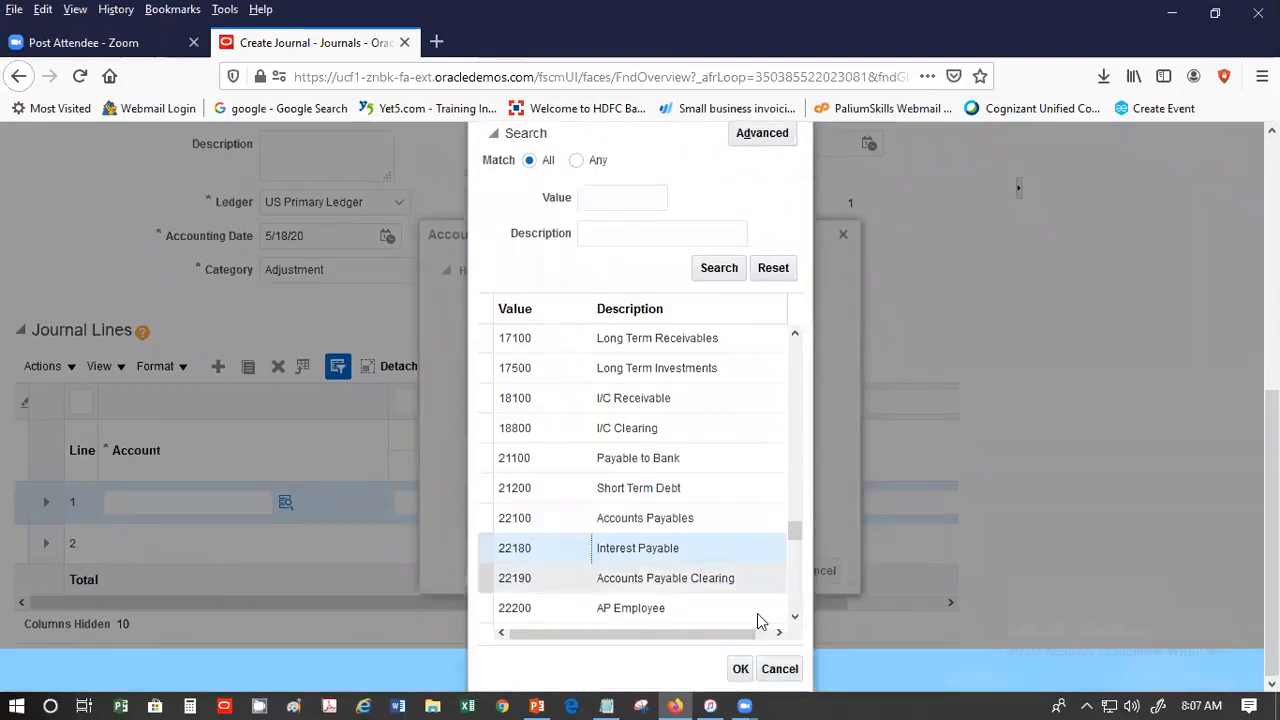
click(740, 669)
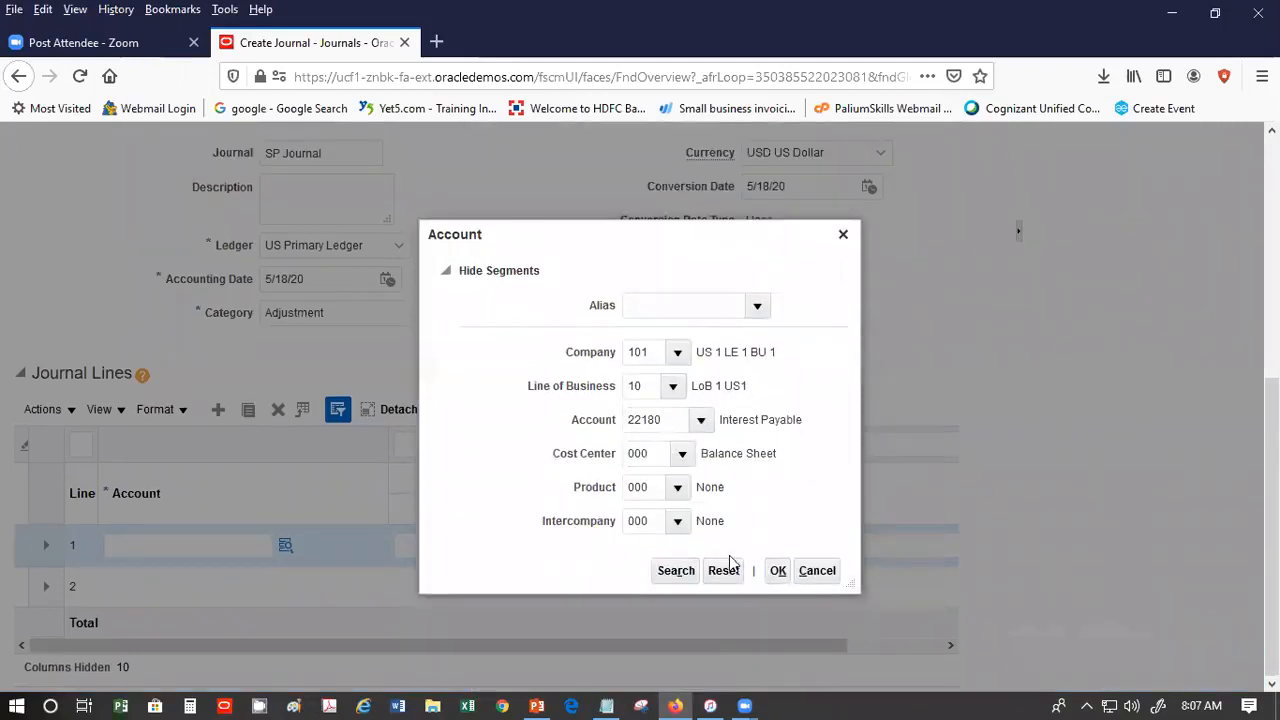
Accept account 101.10.22180.000.000.000, debit 1000 on line 1, and add another line
click(777, 572)
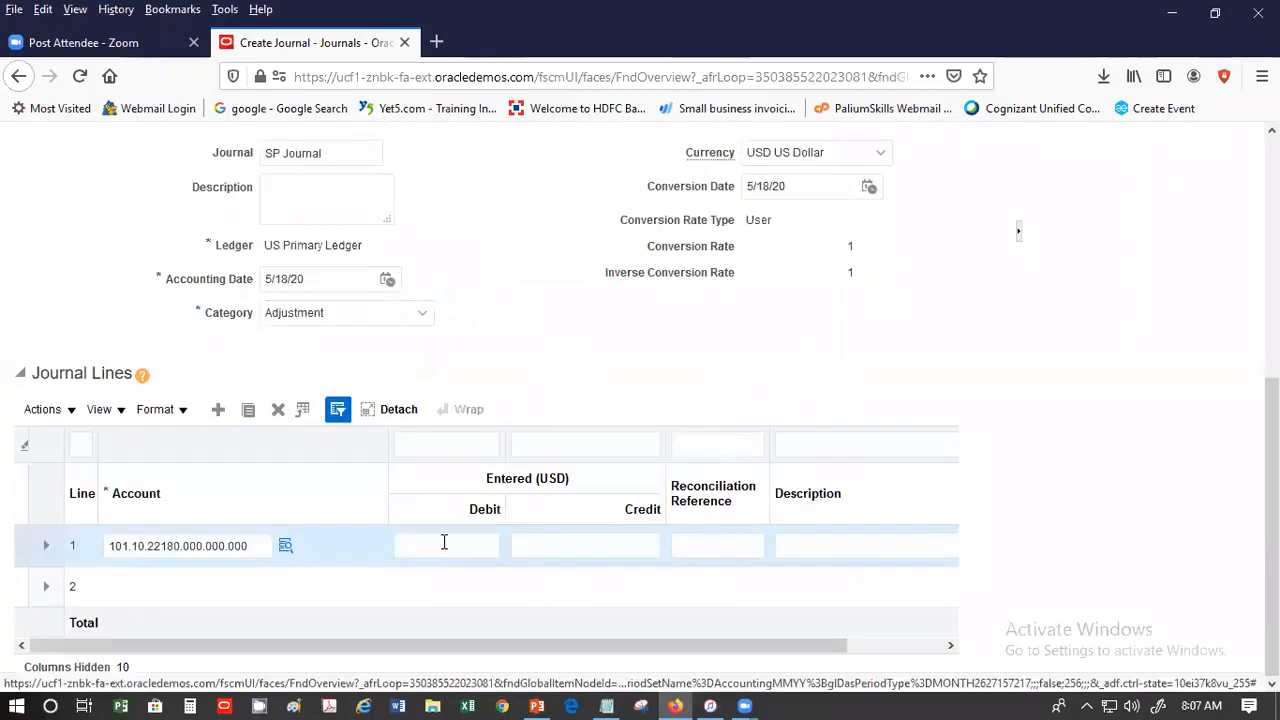
click(440, 540)
text(1000)
key(Tab)
click(228, 413)
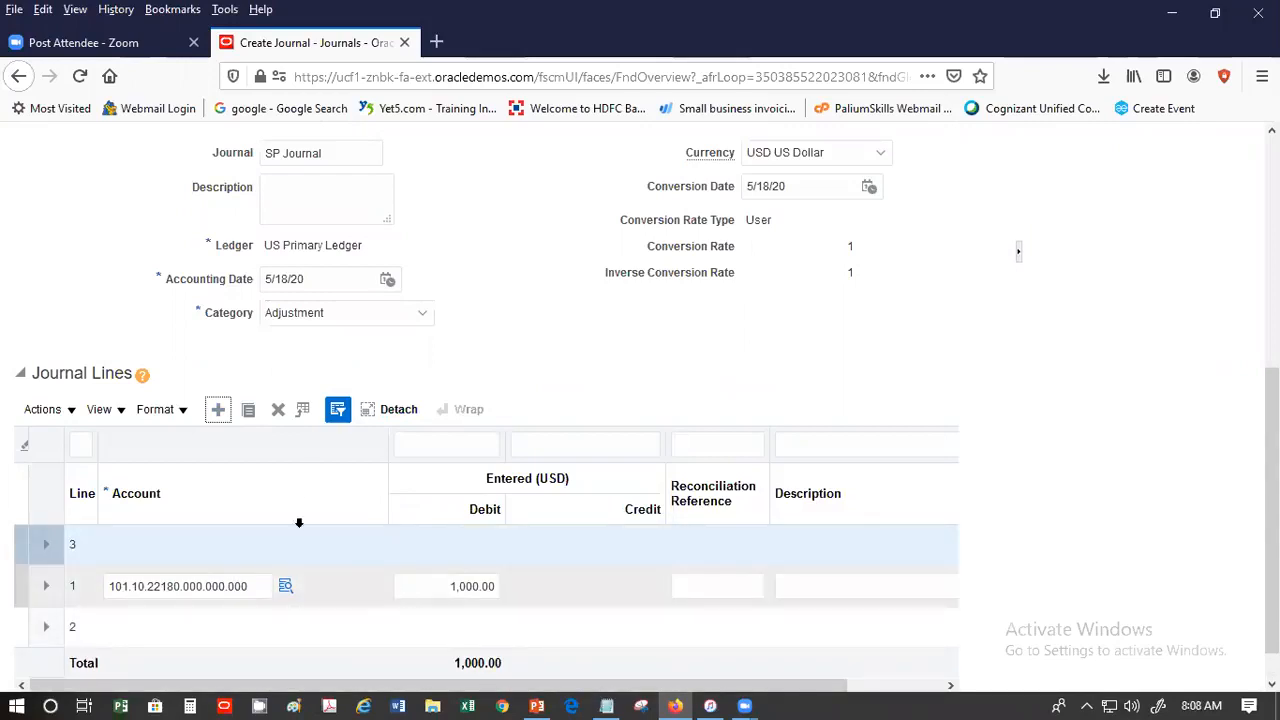
Delete the empty line 3, confirming the deletion, then select line 2
click(275, 412)
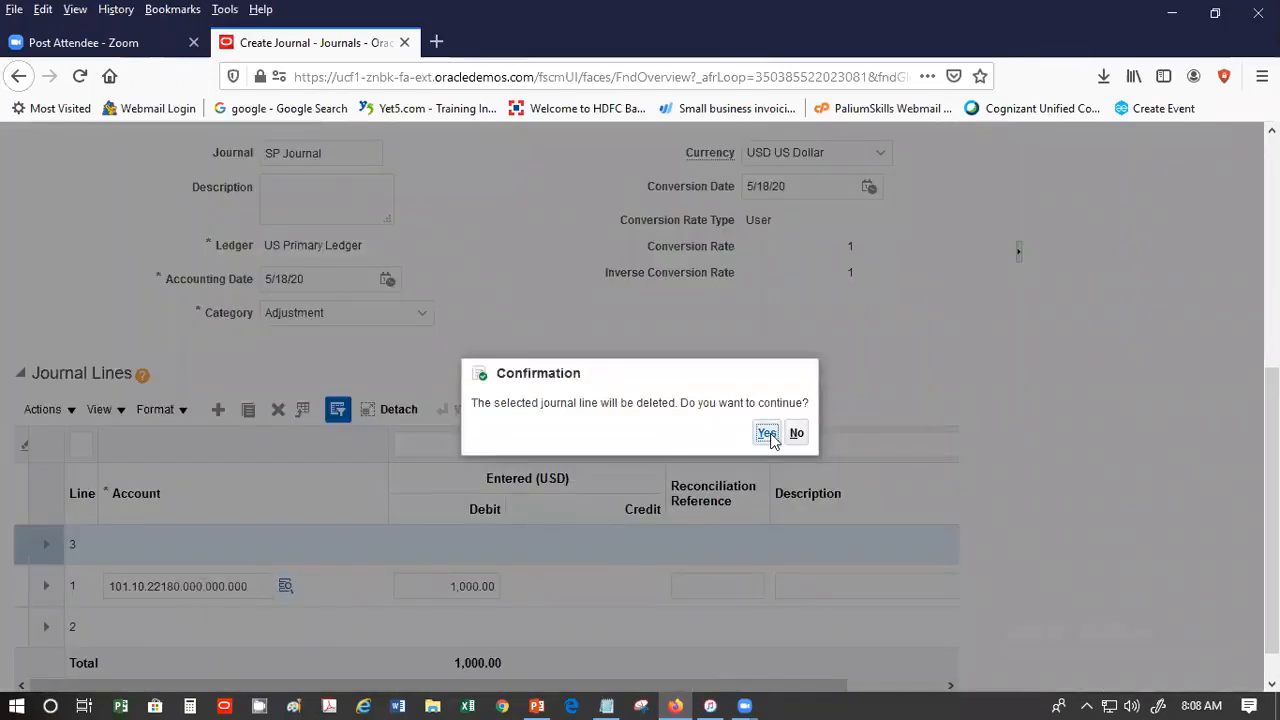
click(771, 443)
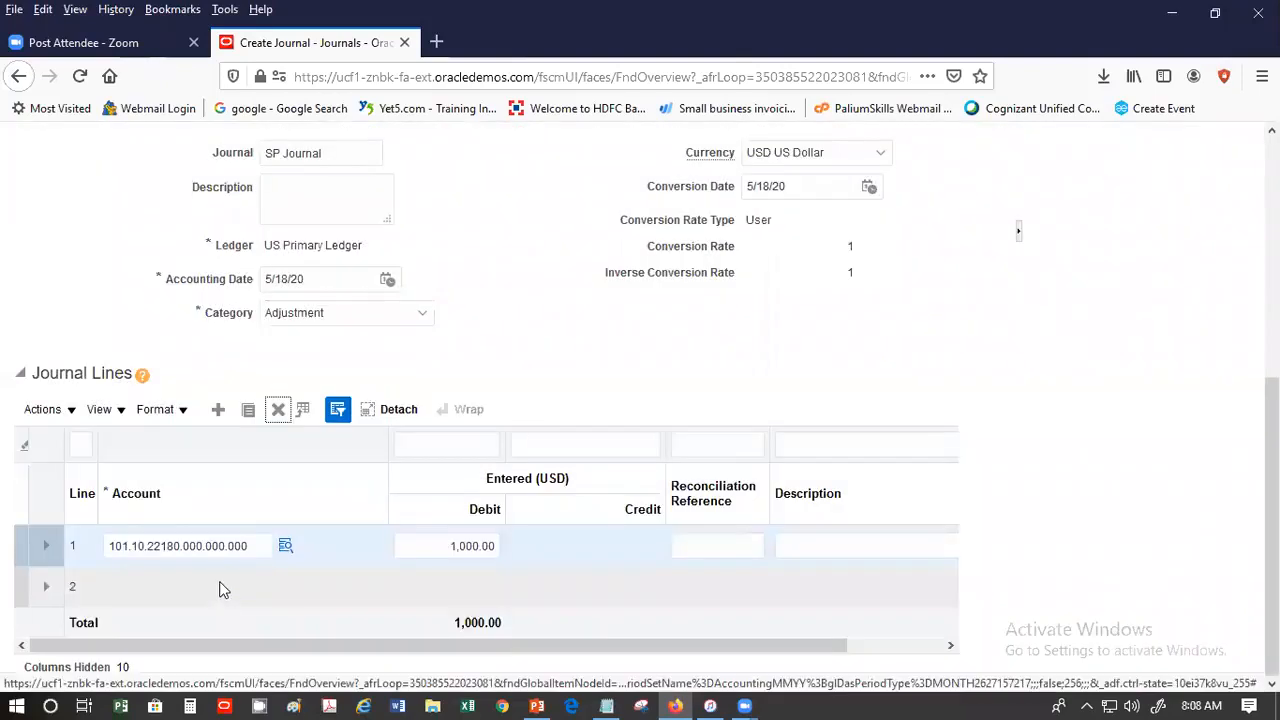
click(220, 587)
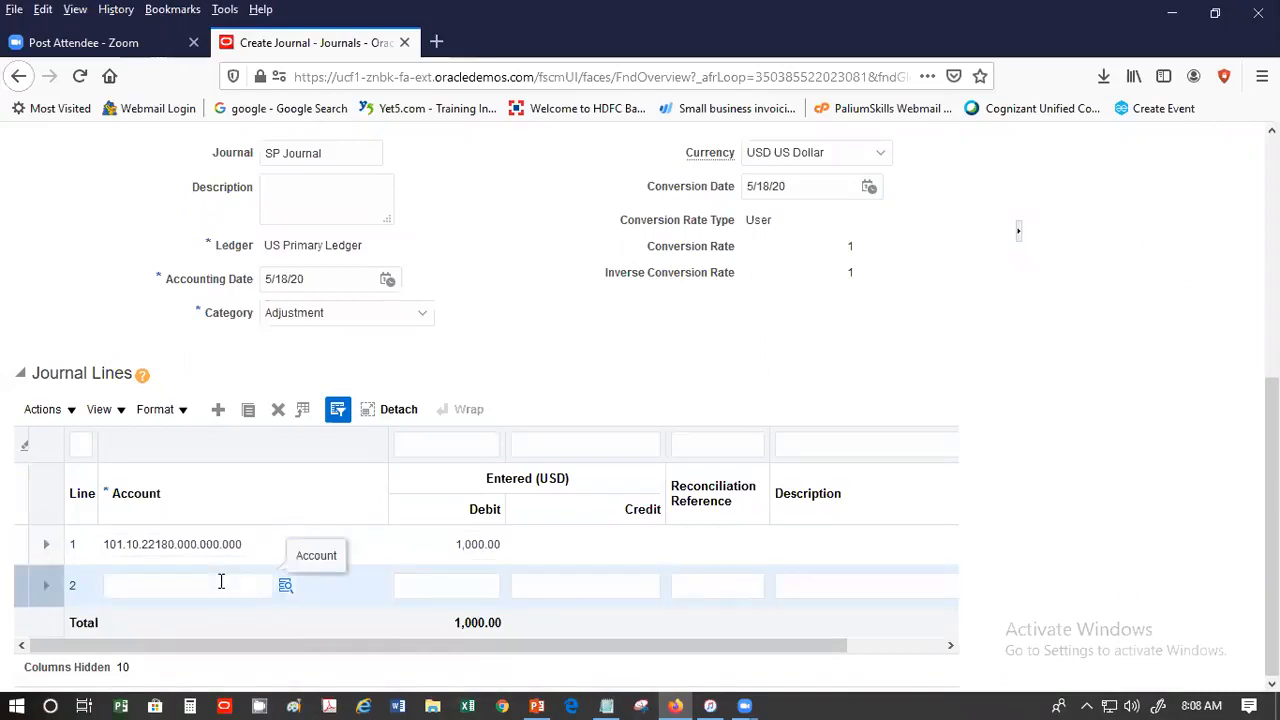
Set journal line 2's account to 11104 HDFC Account, then bring the PowerPoint deck forward
click(286, 585)
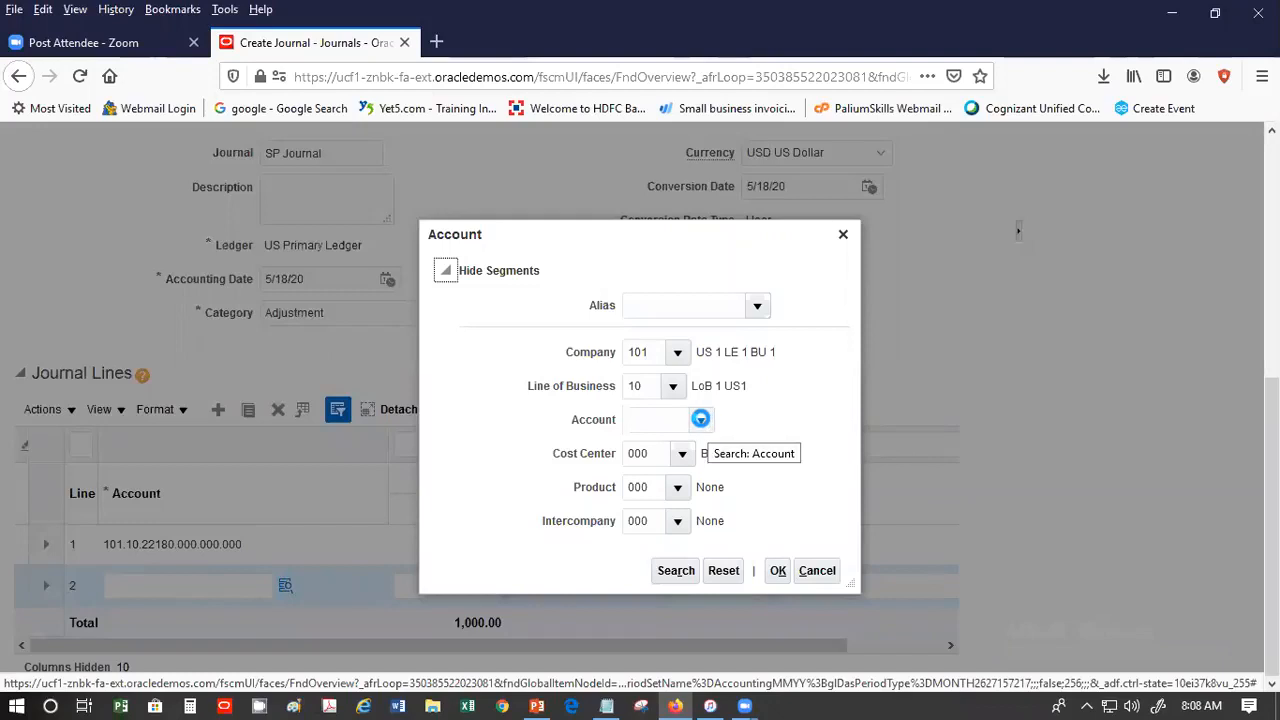
click(702, 423)
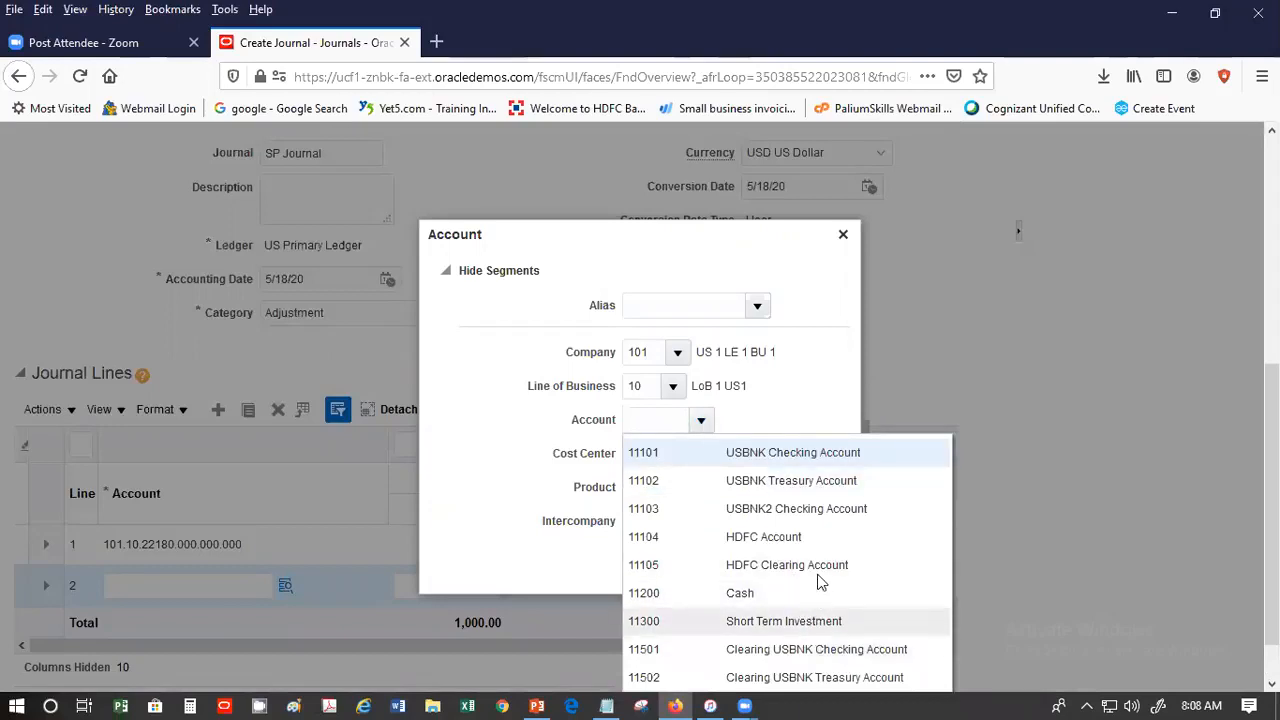
click(817, 537)
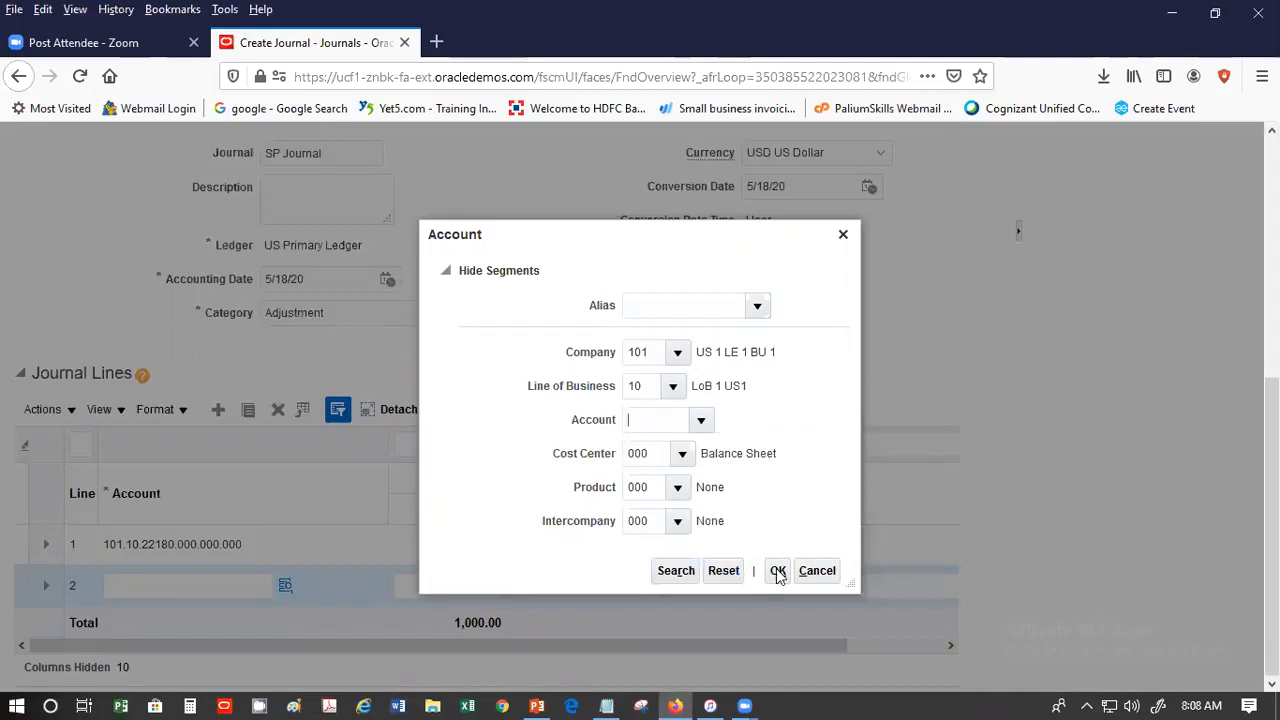
click(778, 571)
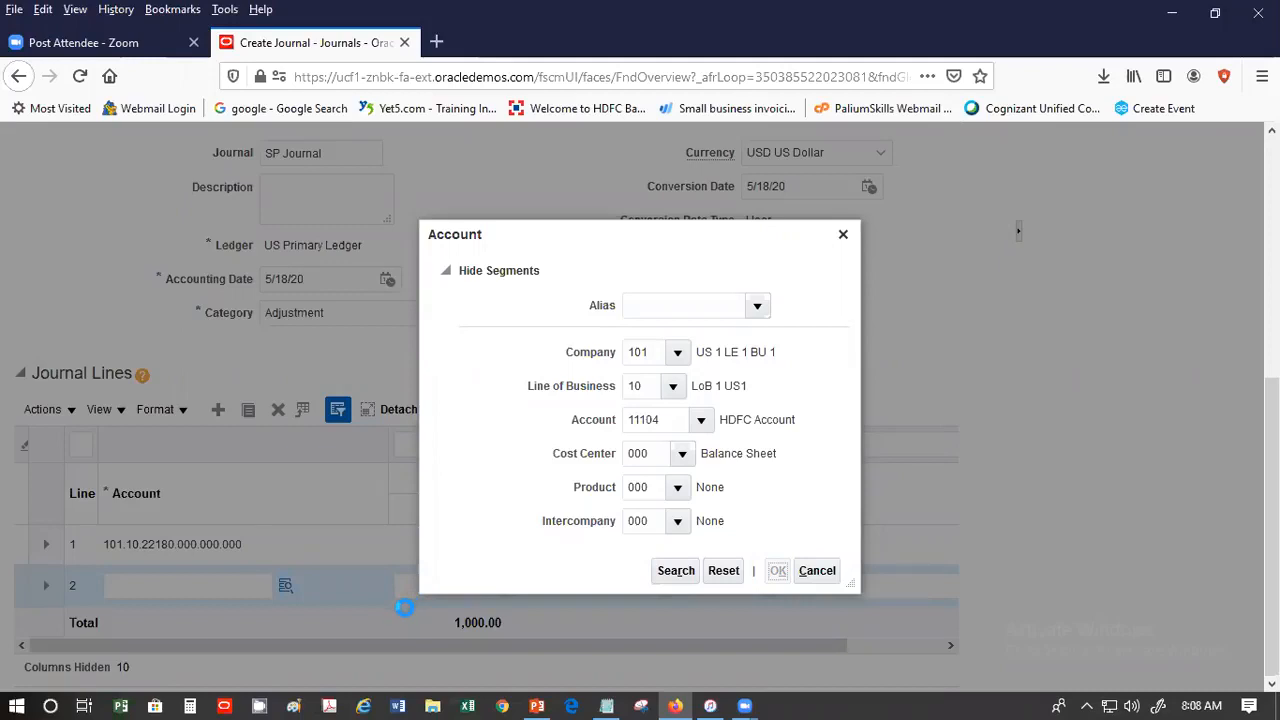
click(537, 706)
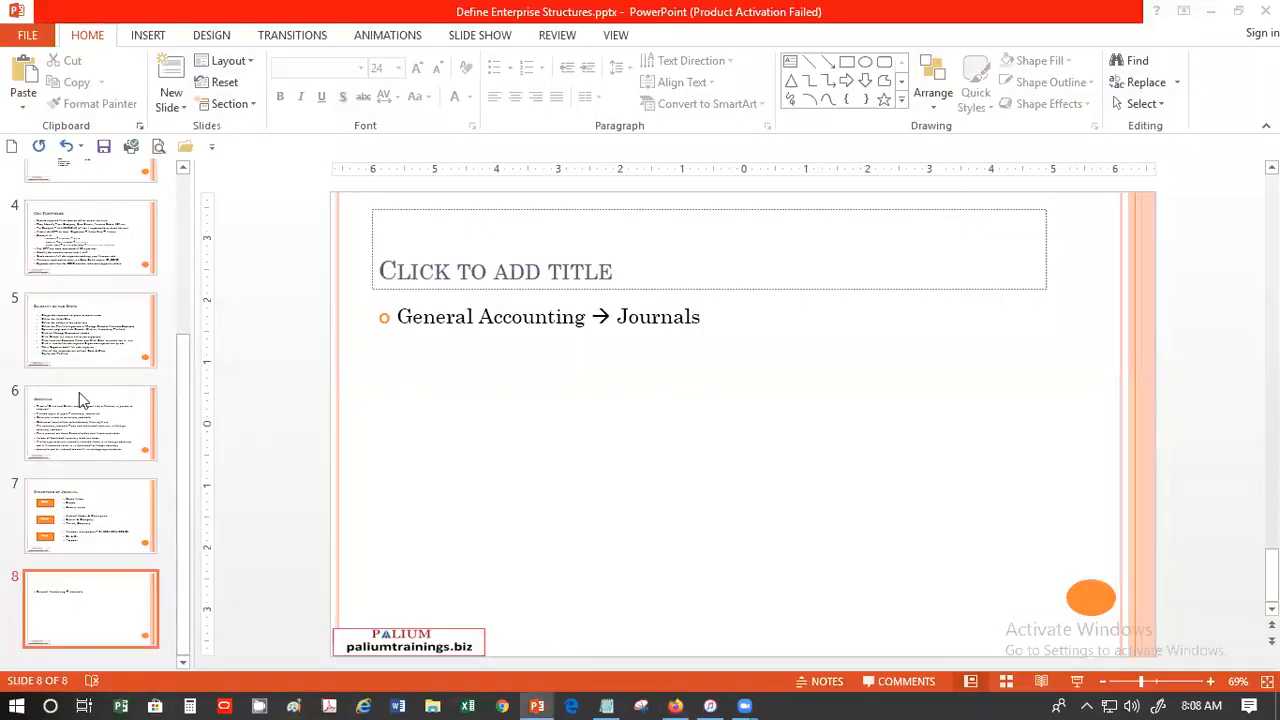
On slide 7, delete 'Source & ' from the Header bullet and add an empty bullet after Status
click(62, 325)
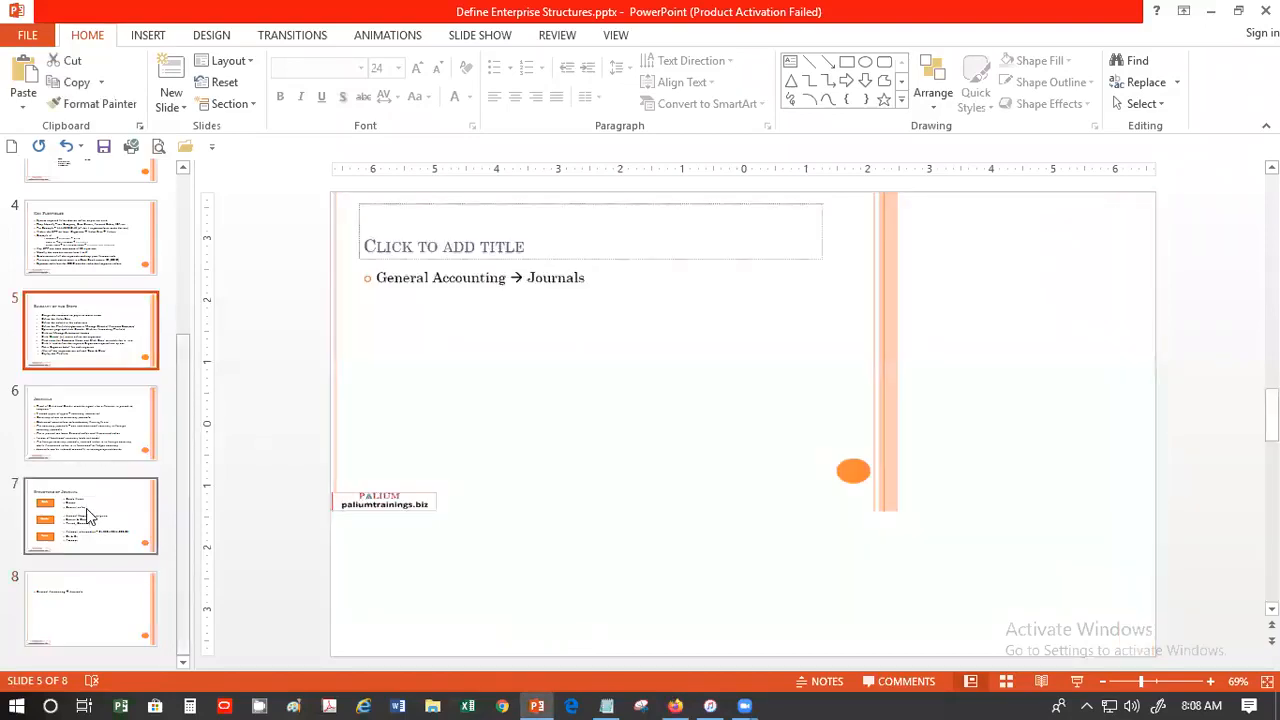
click(88, 515)
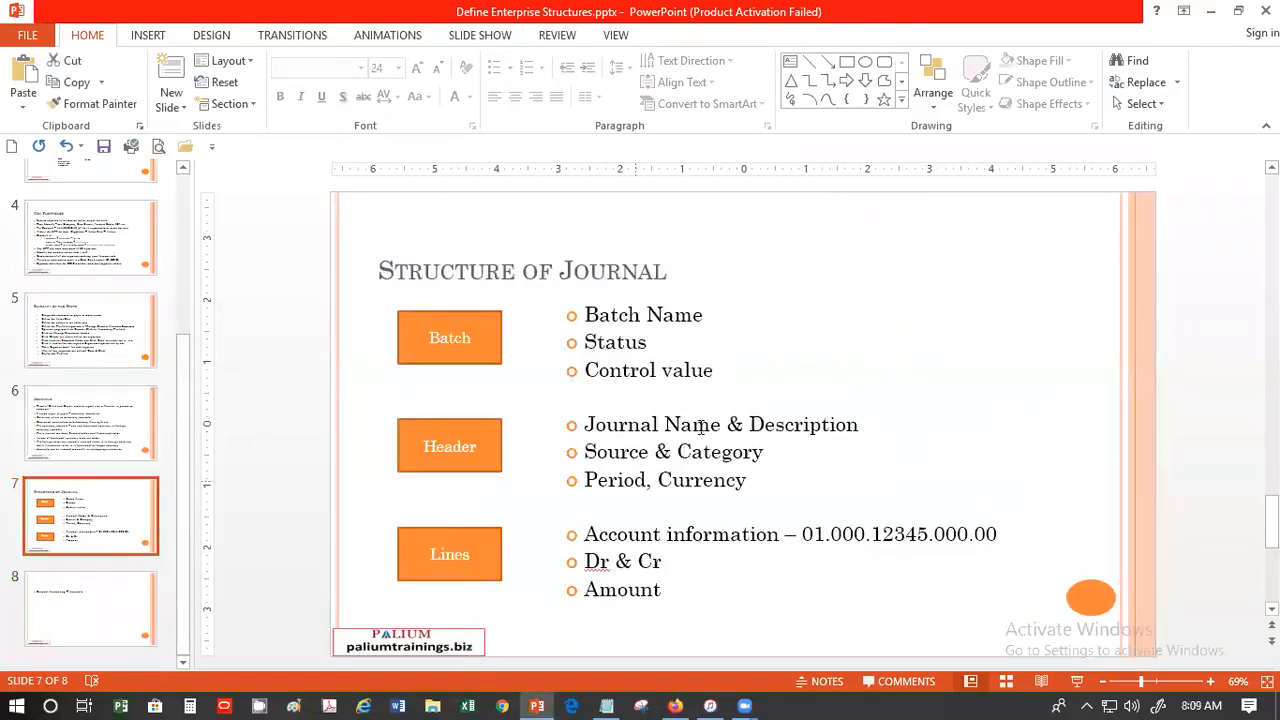
click(672, 451)
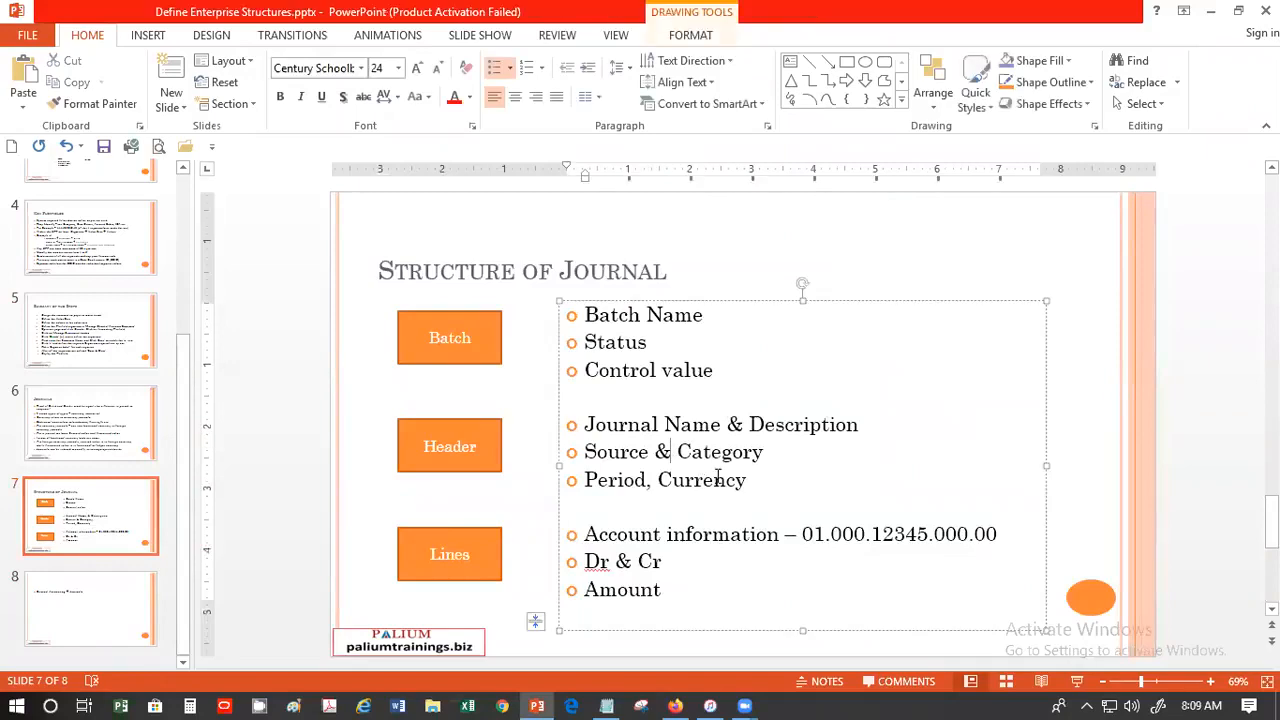
key(shift+Home)
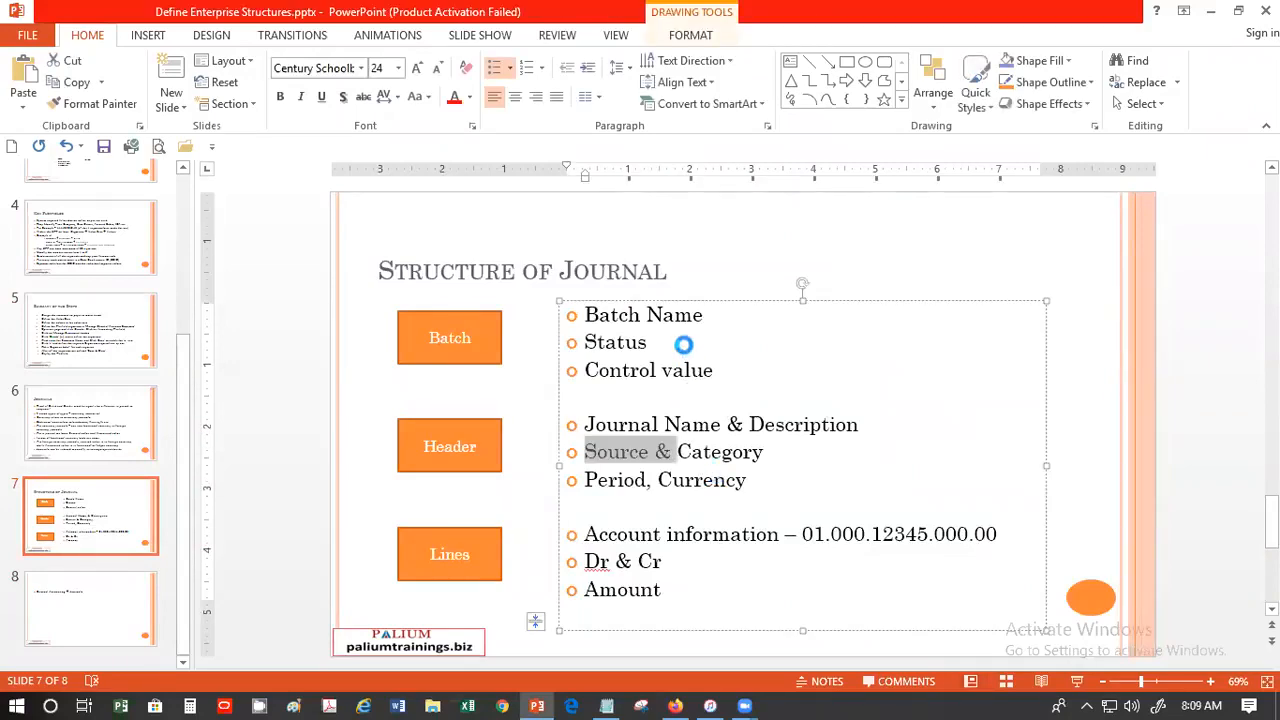
key(BackSpace)
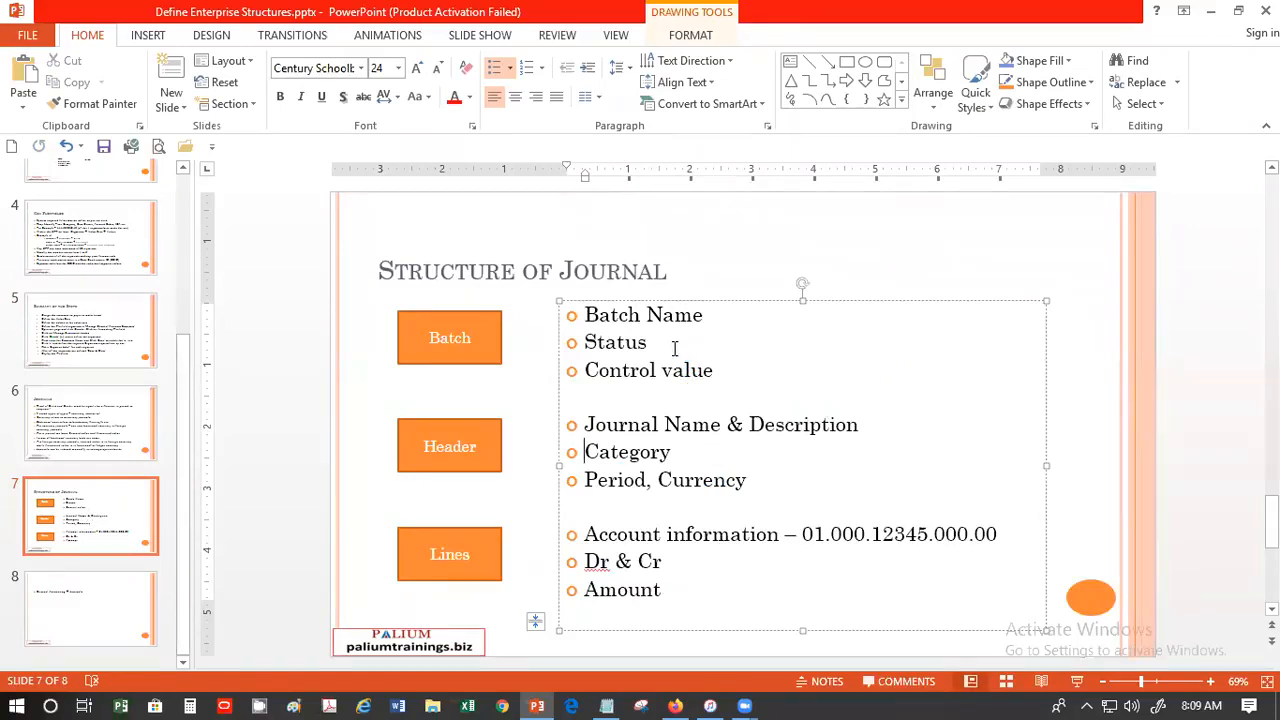
click(684, 344)
key(Return)
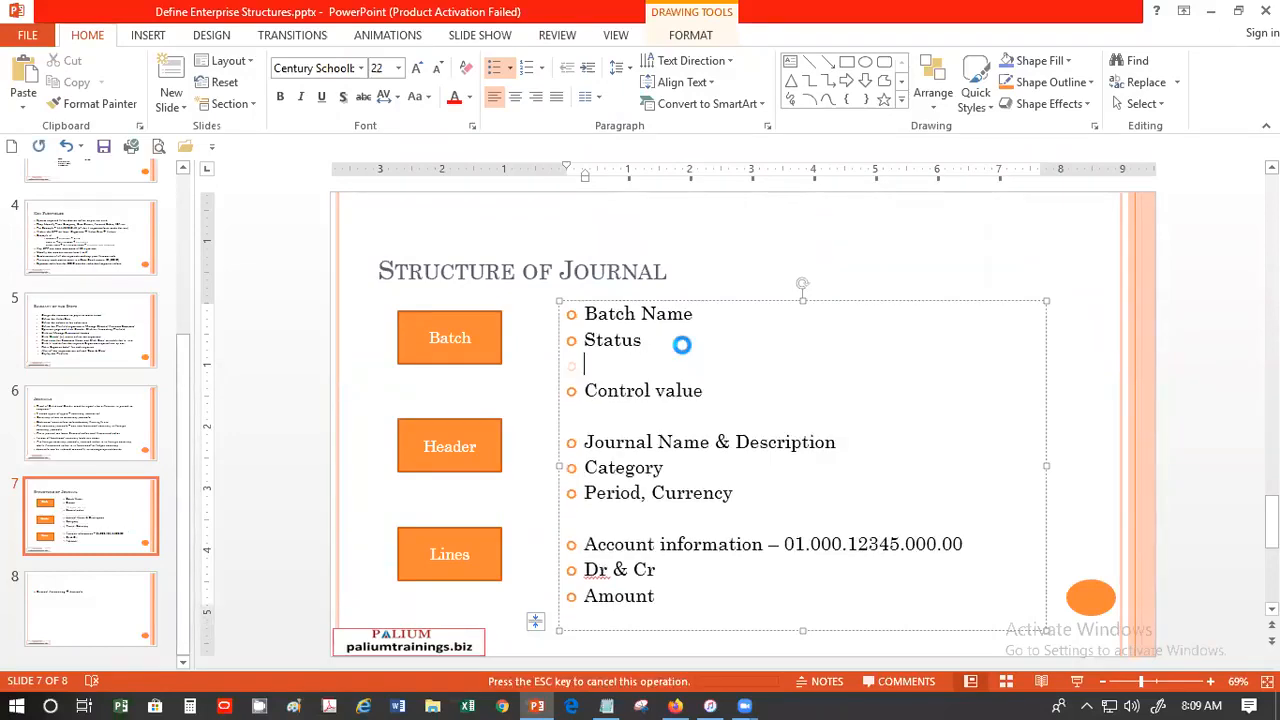
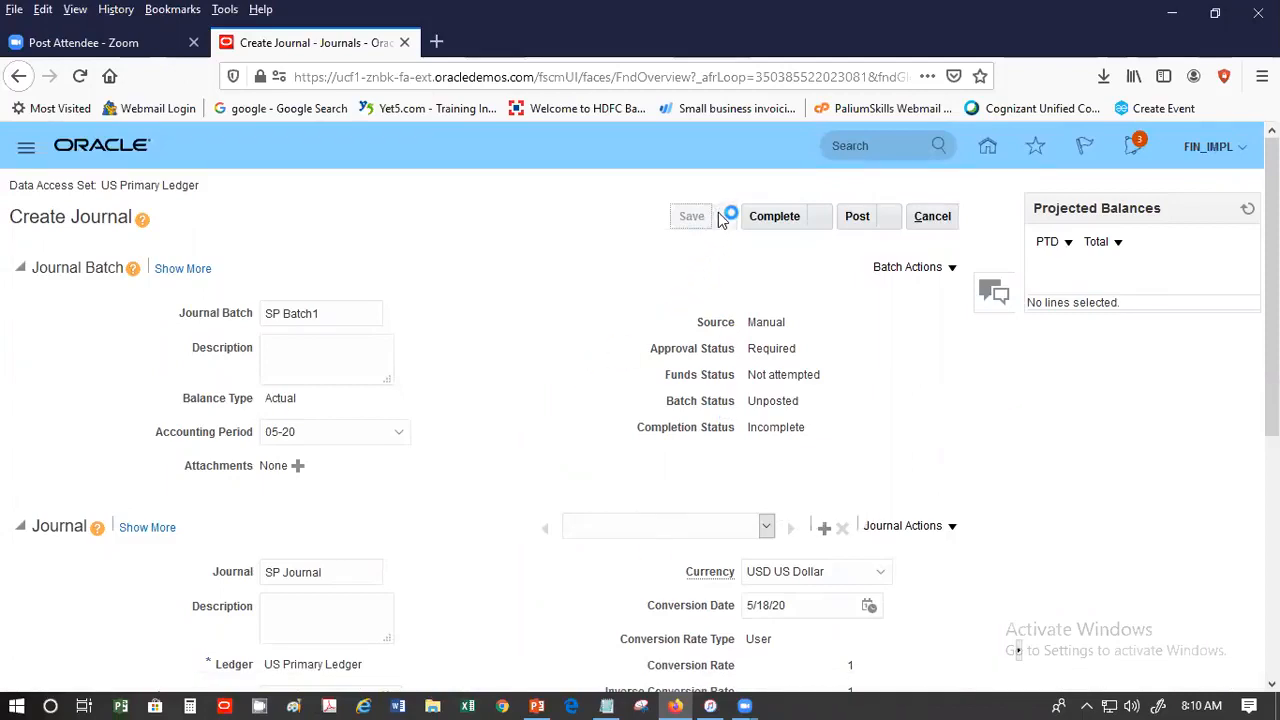
Mark SP Journal in batch SP Batch1 as Complete and let it save as Edit Journal
click(790, 218)
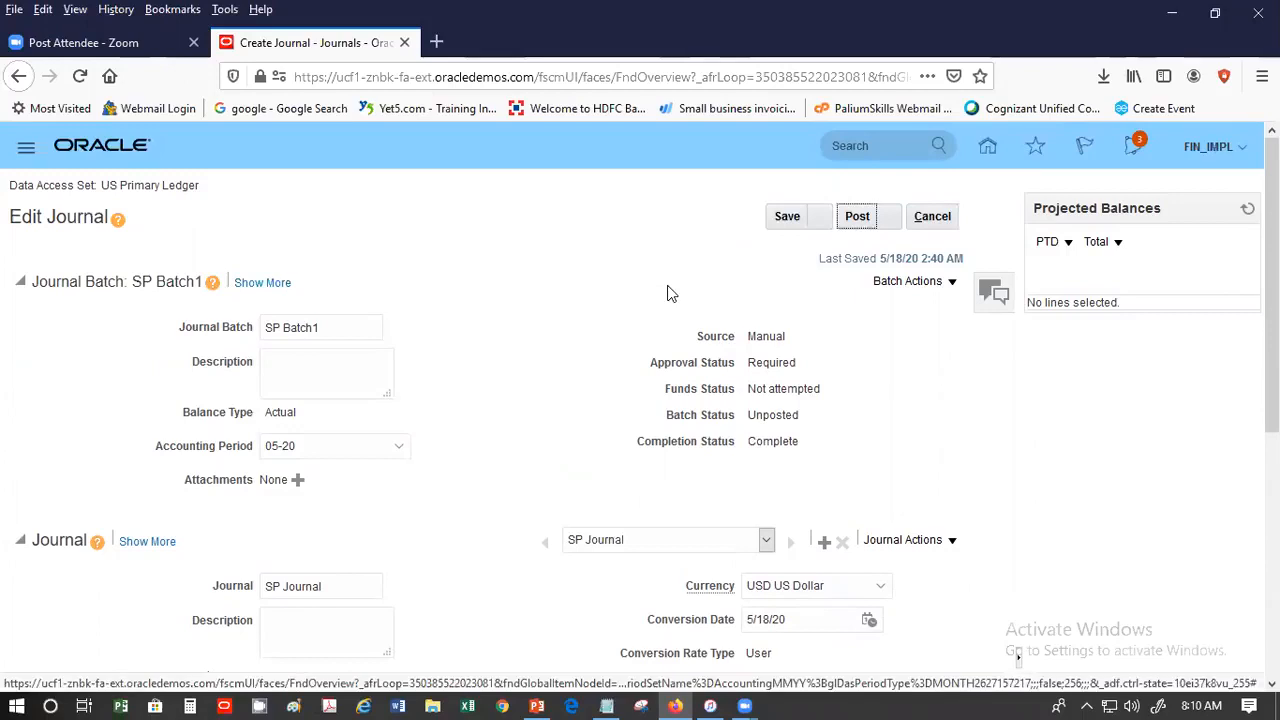
scroll(557, 352, down, 4)
scroll(557, 352, up, 4)
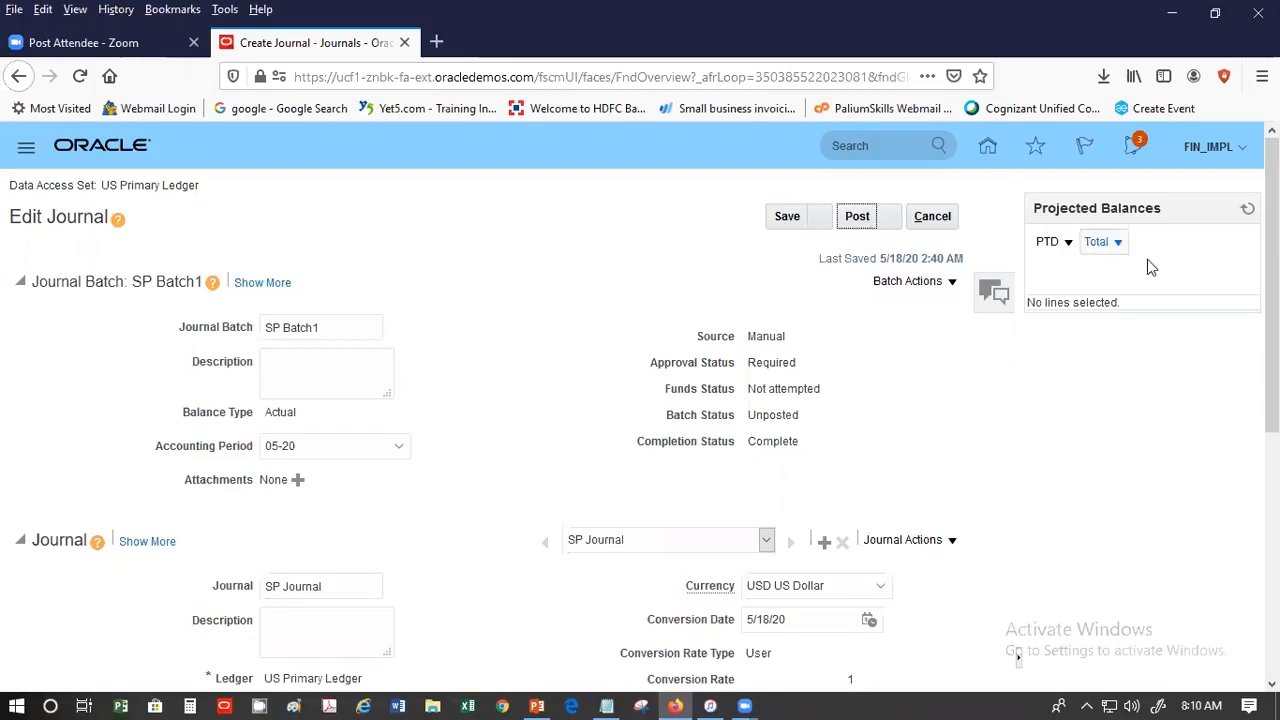
Set Projected Balances to QTD and move down to the Journal Lines
click(1062, 248)
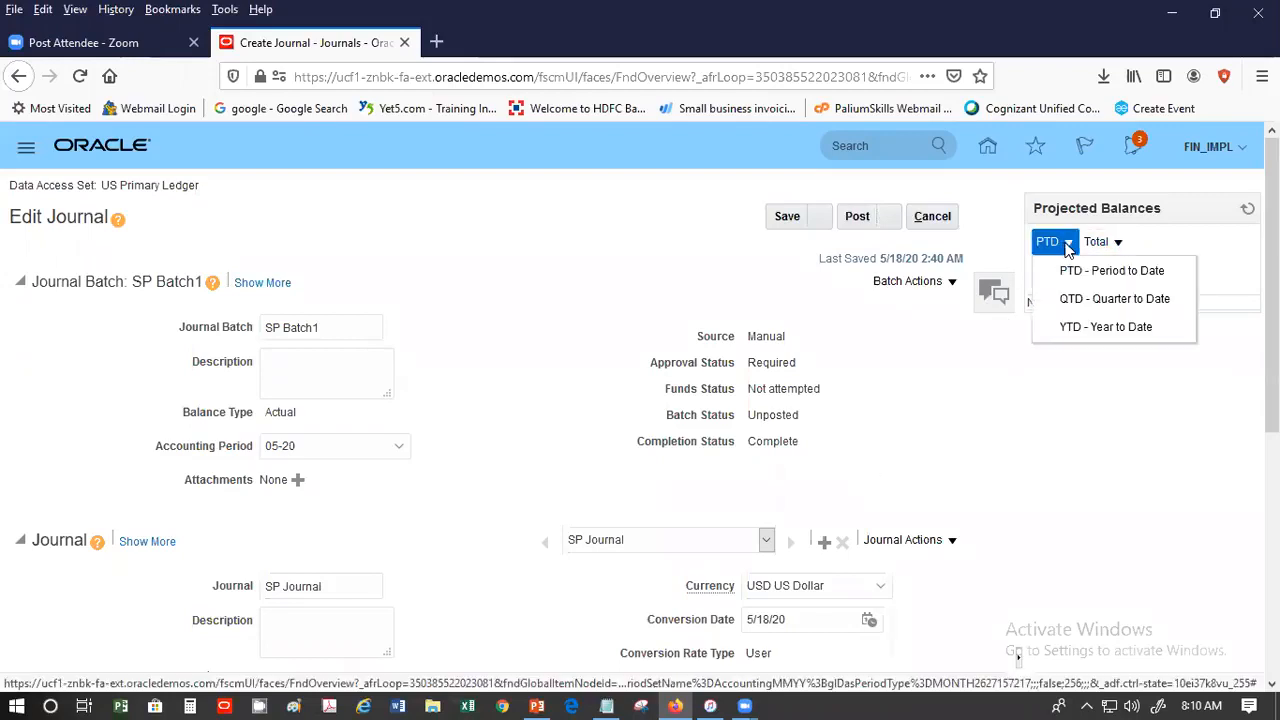
click(1108, 298)
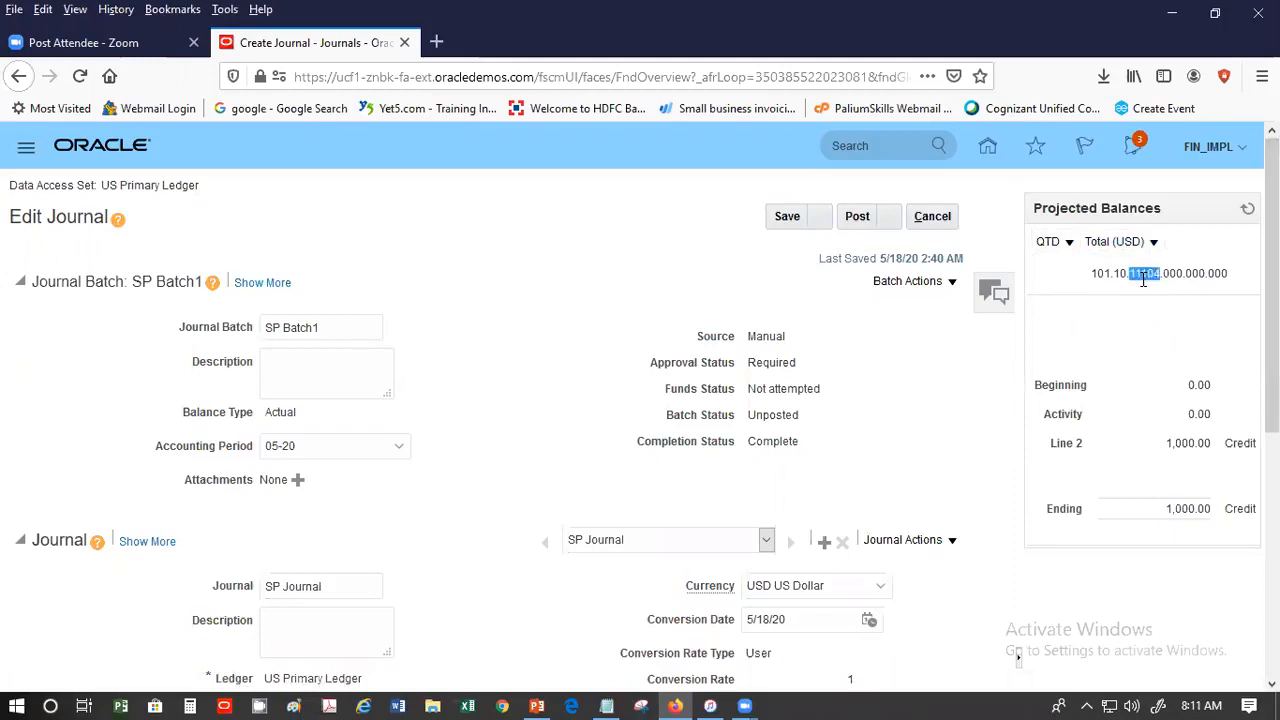
triple_click(1143, 273)
scroll(1240, 598, down, 5)
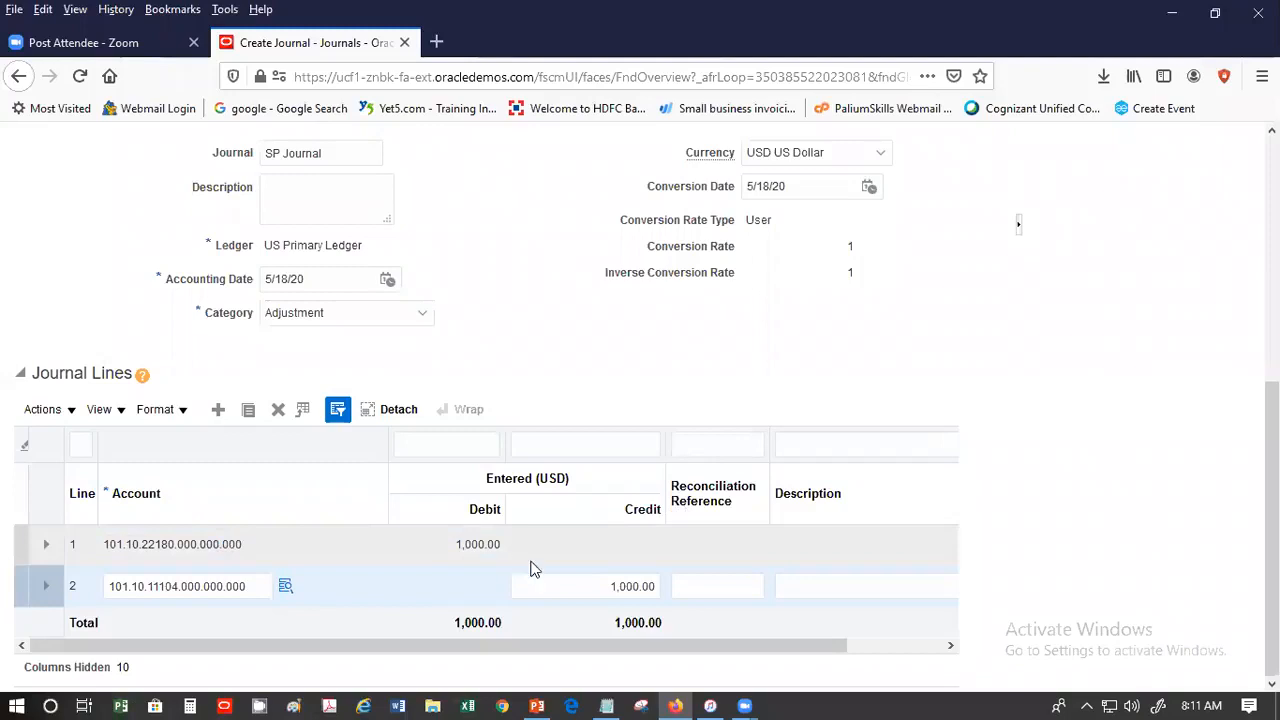
drag(1272, 530, 1272, 288)
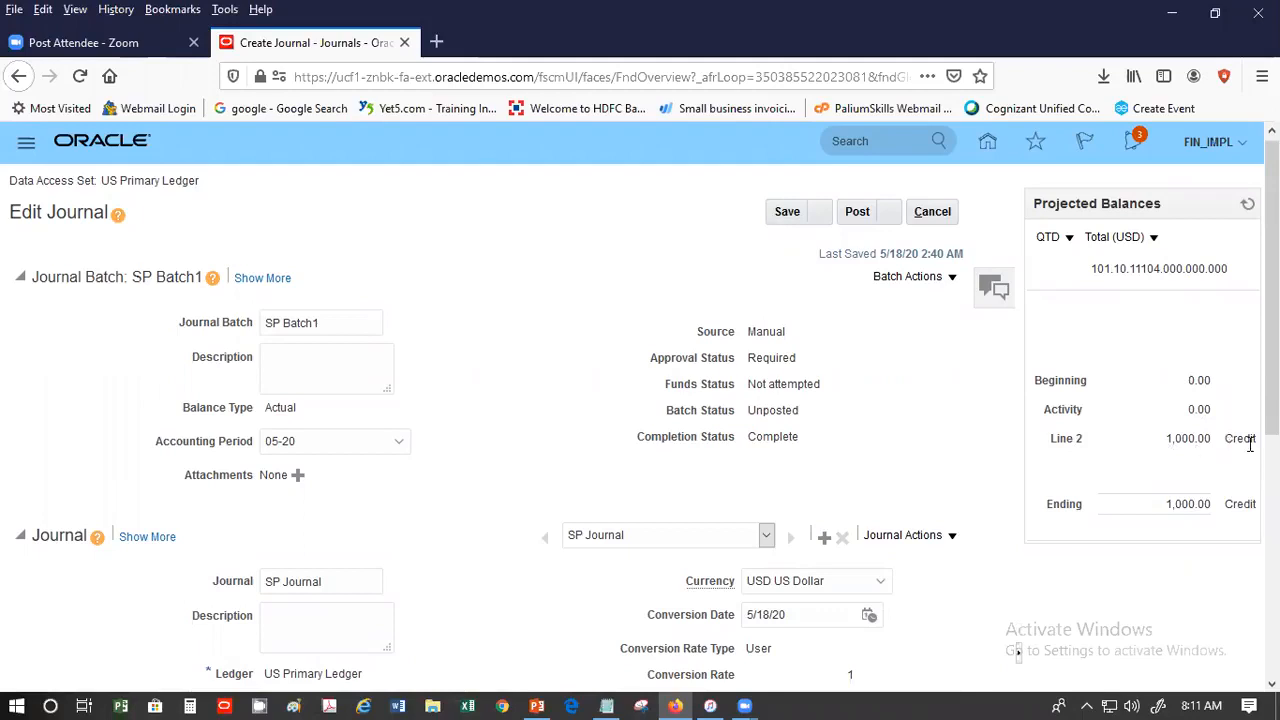
scroll(1272, 300, down, 2)
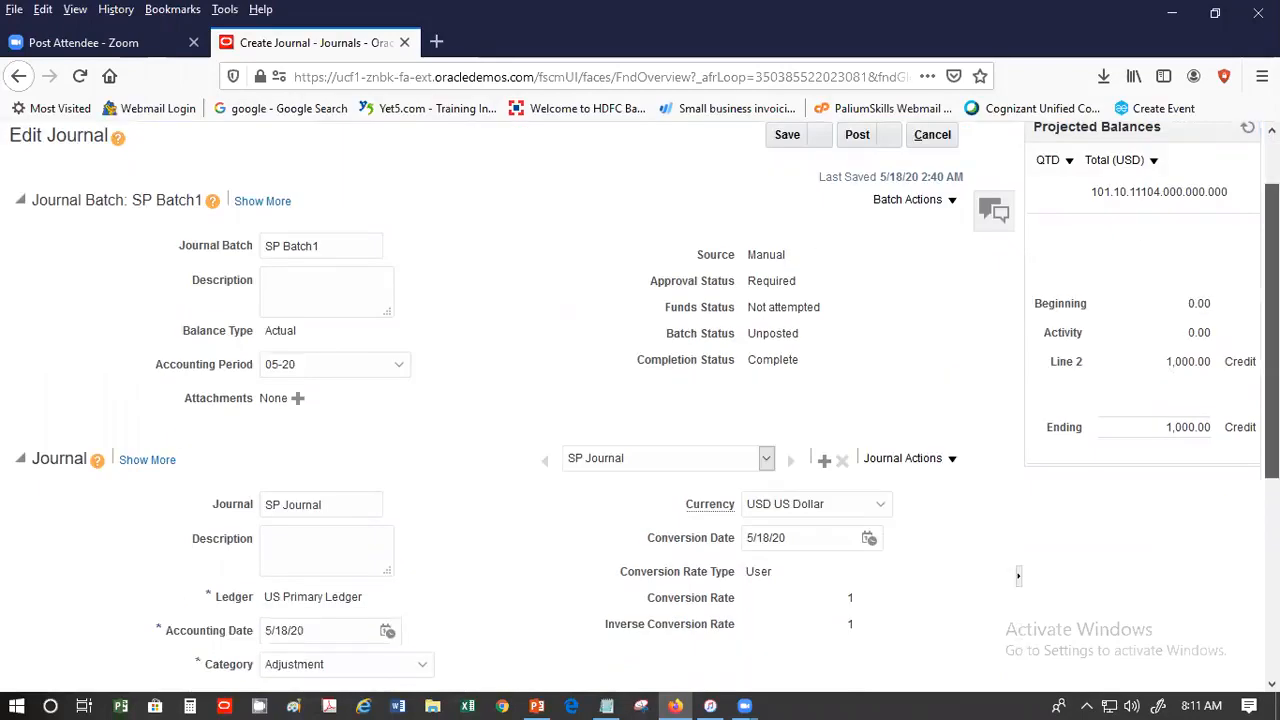
scroll(640, 400, down, 4)
Select journal line 1 and expand its details
click(300, 550)
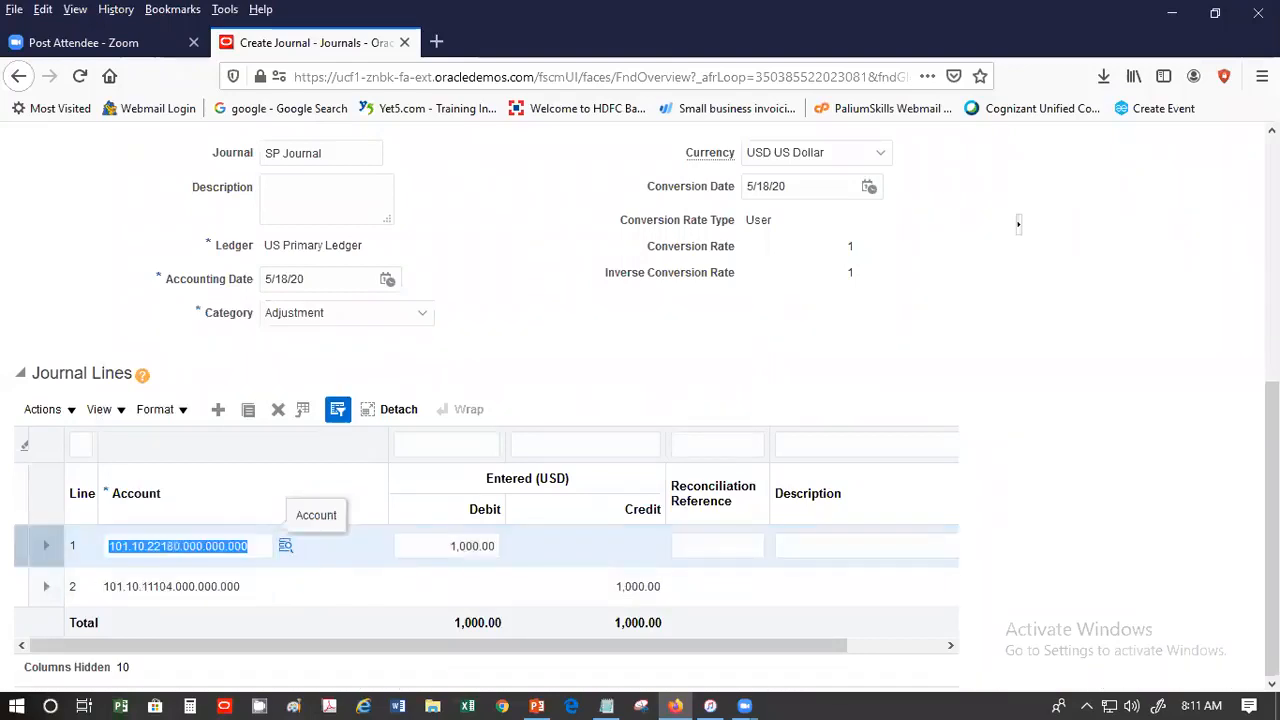
drag(1271, 560, 1271, 322)
scroll(1124, 276, down, 3)
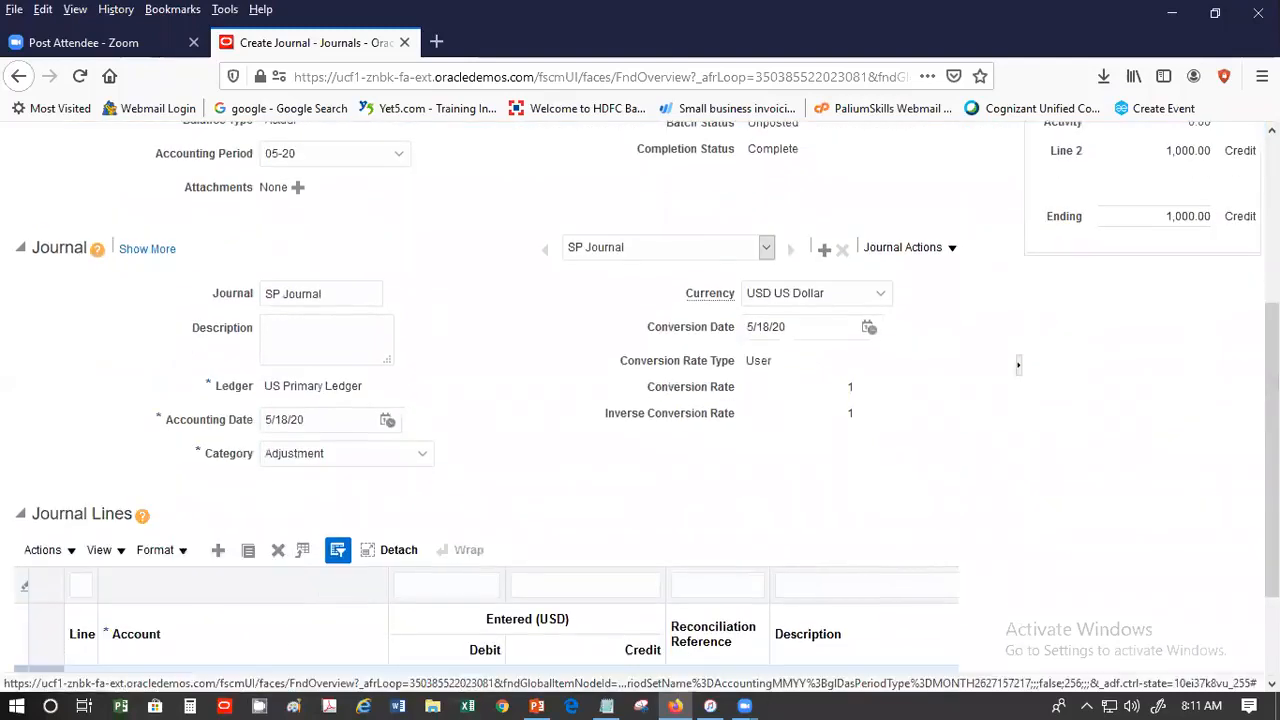
scroll(1124, 300, up, 3)
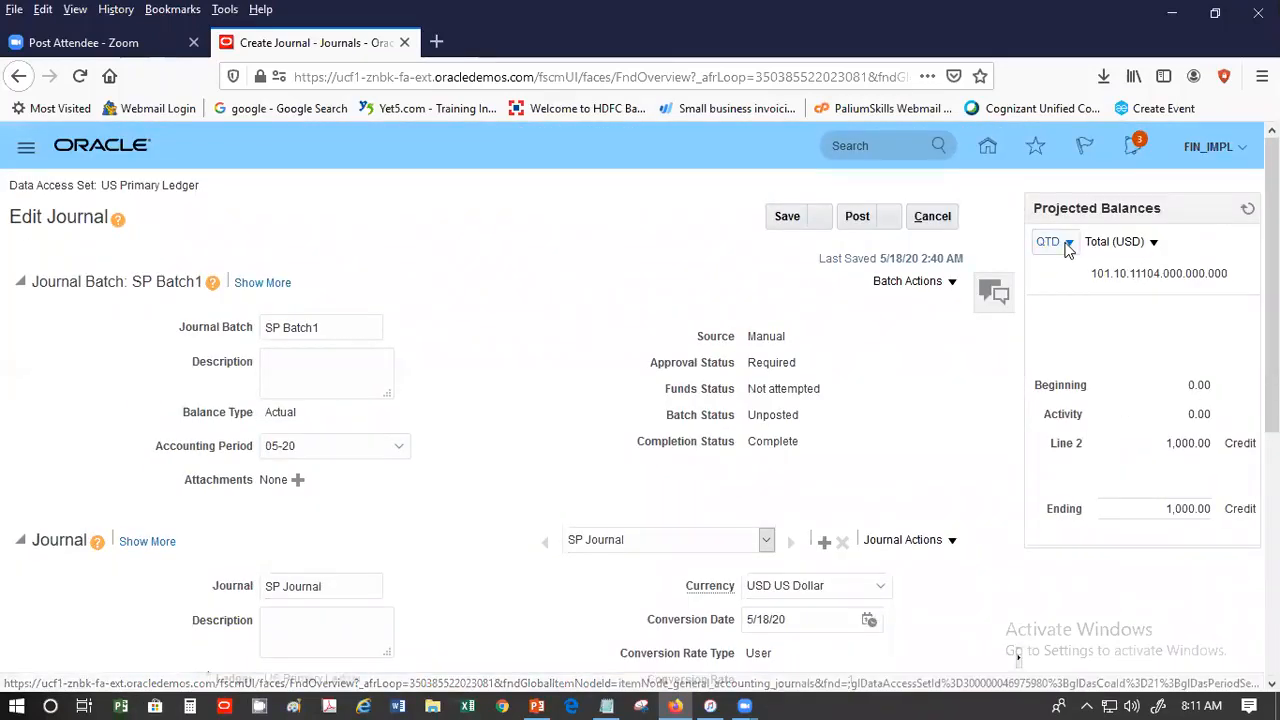
drag(1247, 485, 1247, 350)
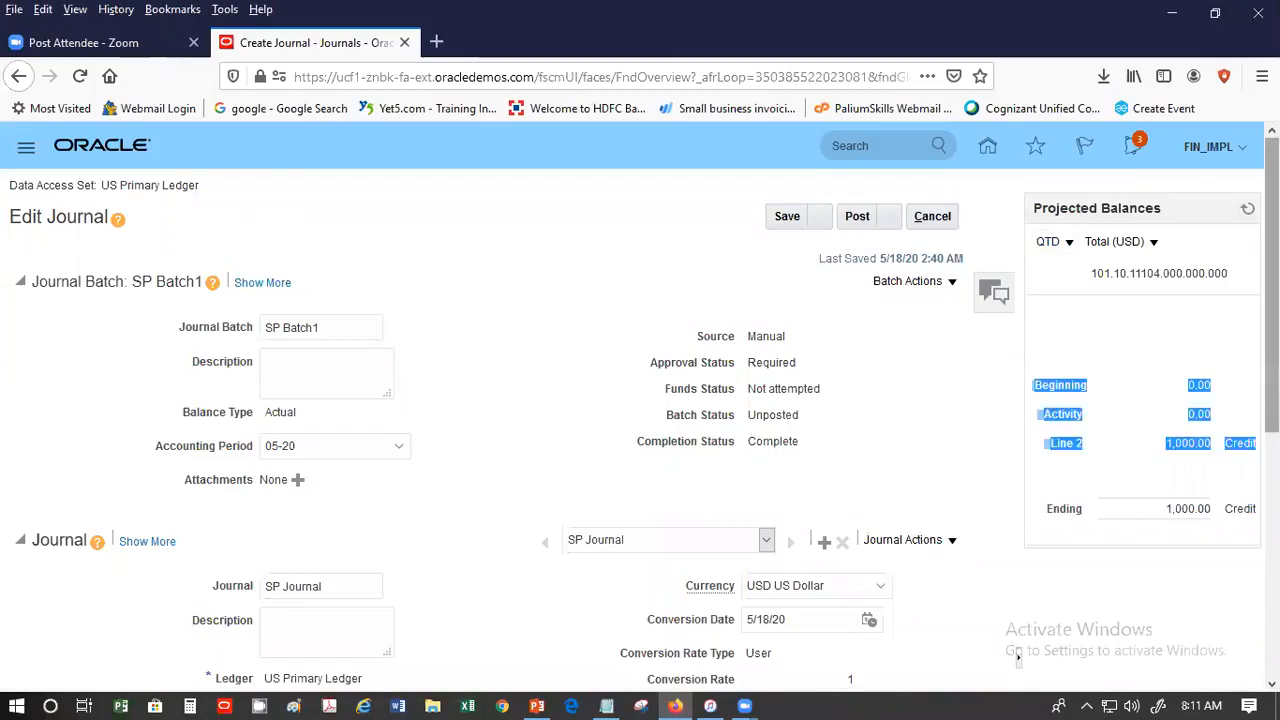
scroll(640, 400, down, 5)
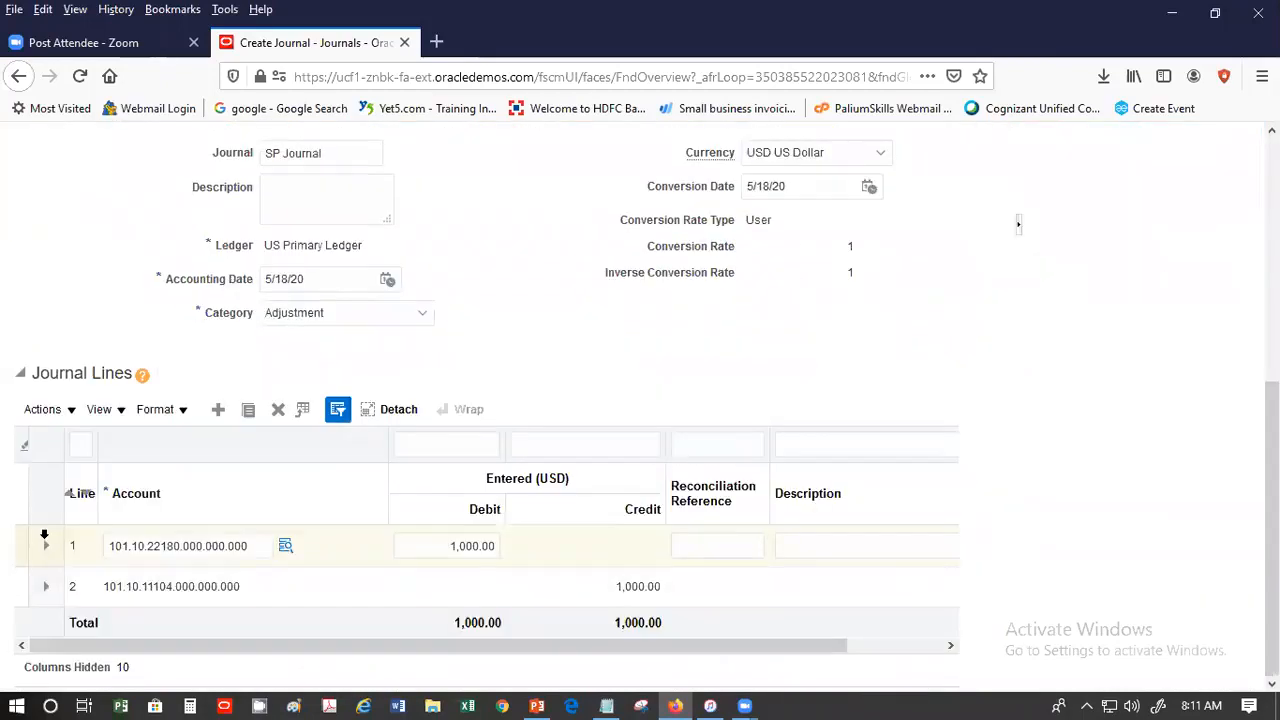
click(35, 541)
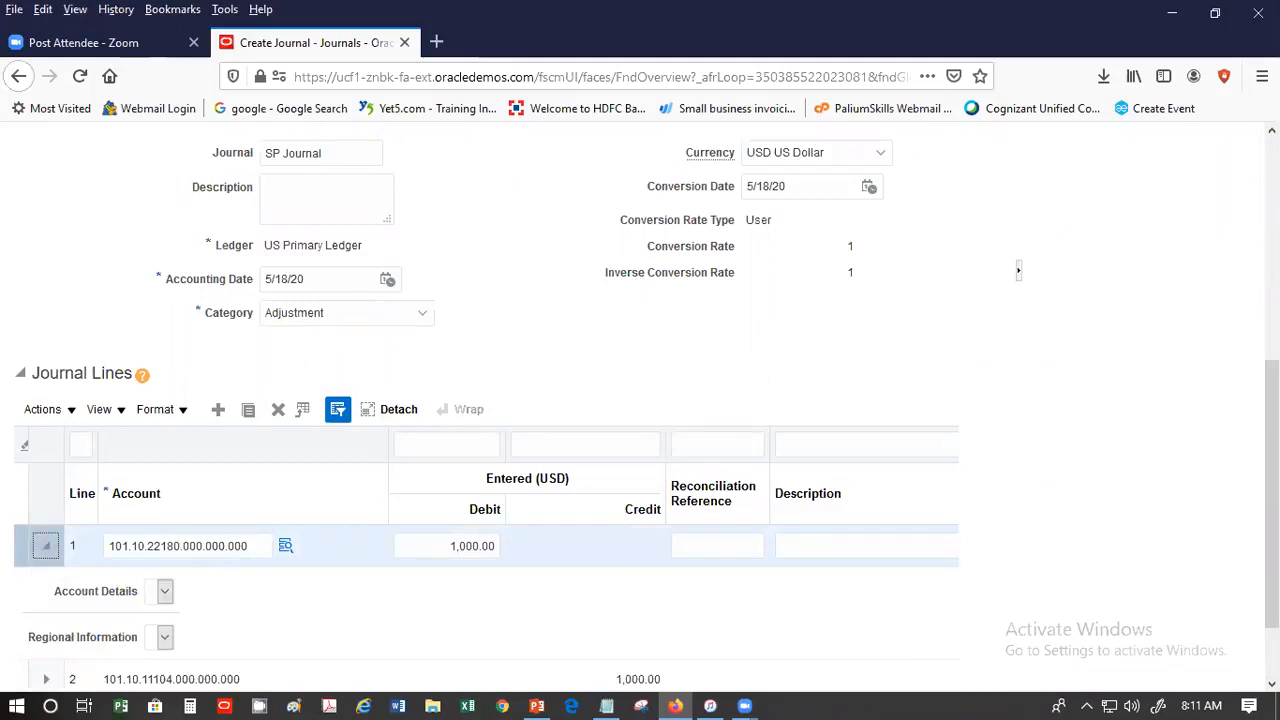
scroll(640, 405, up, 5)
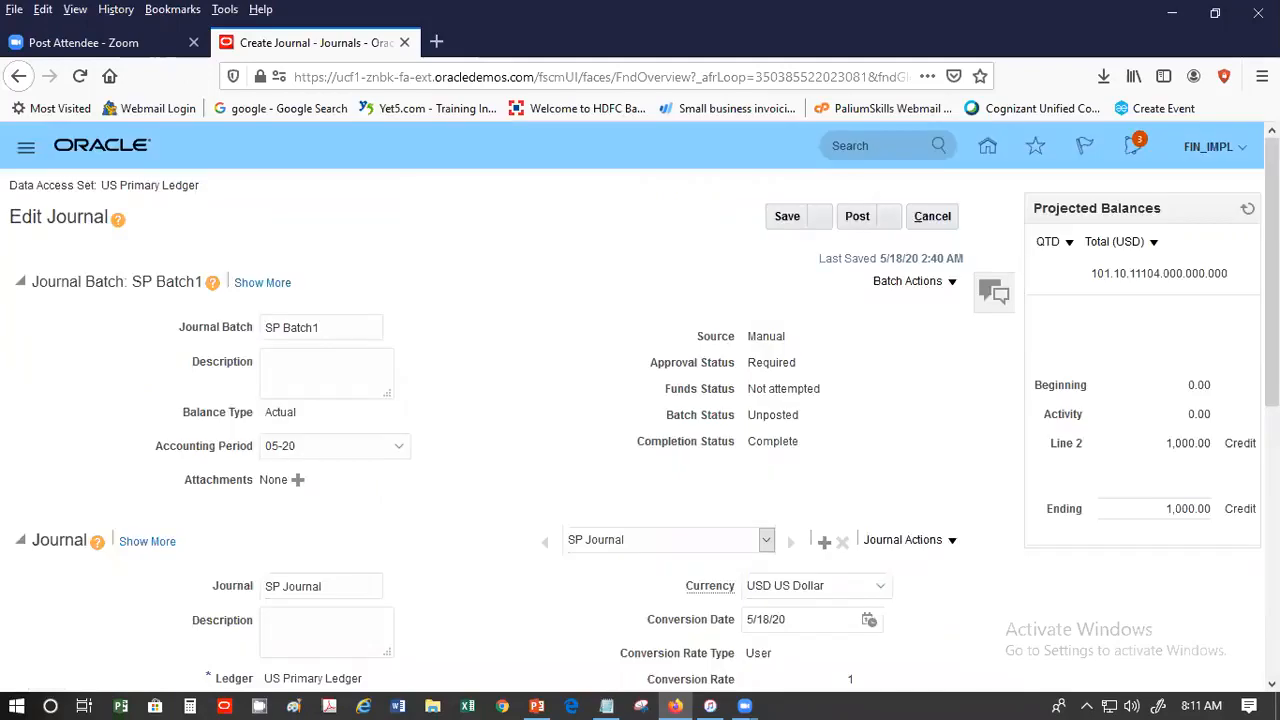
Choose PTD - Period to Date for Projected Balances, showing 1,547.50 debit for 101.10.22180.000.000.000
click(1071, 249)
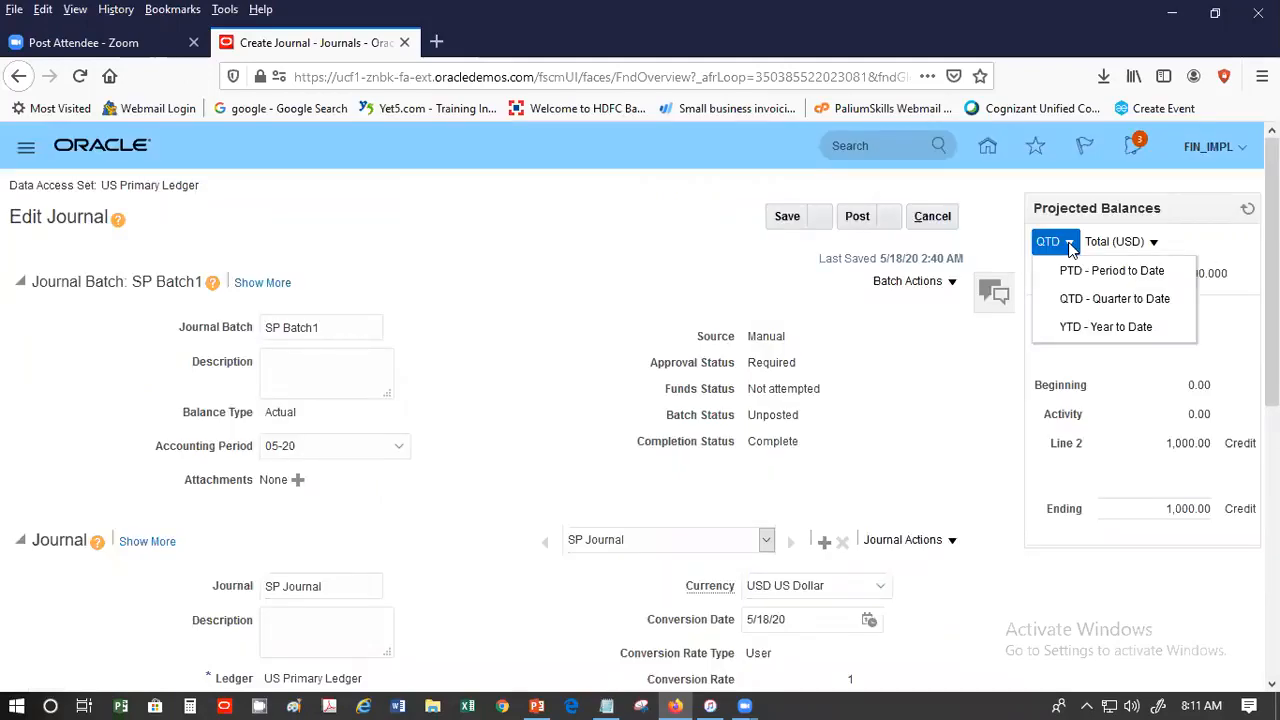
click(1079, 265)
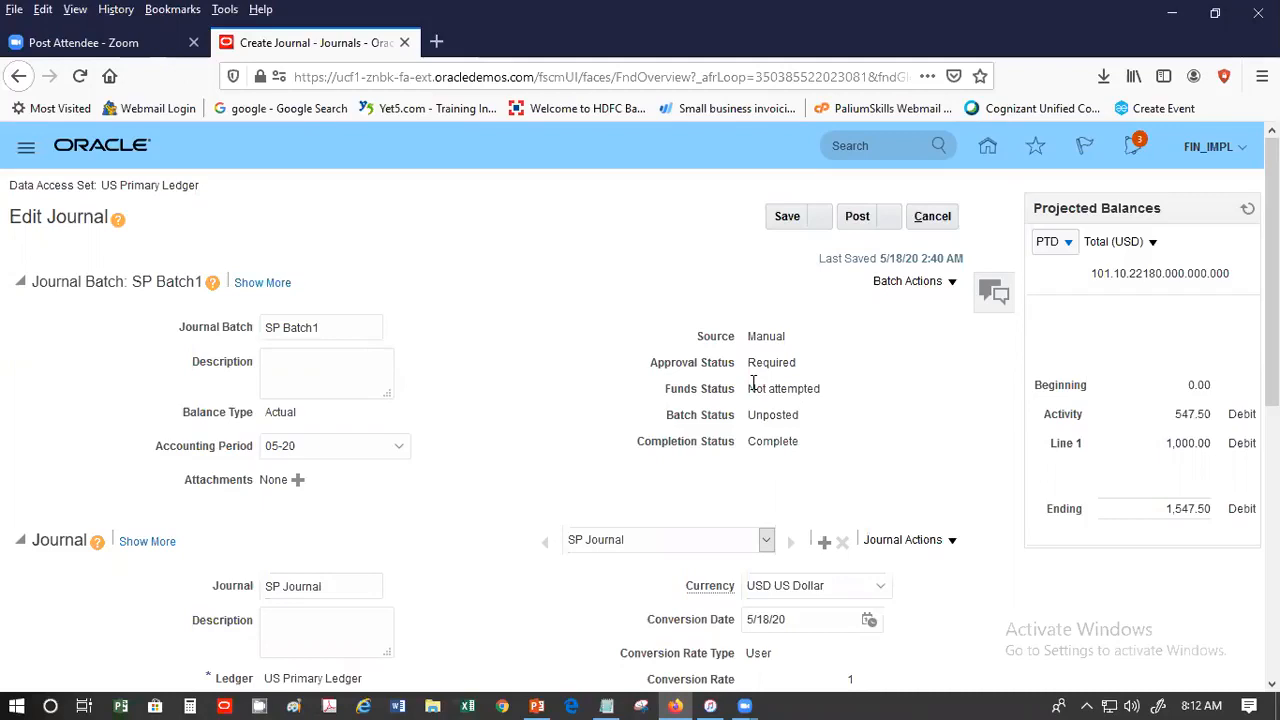
Post the journal batch and acknowledge it was forwarded for approval
click(864, 222)
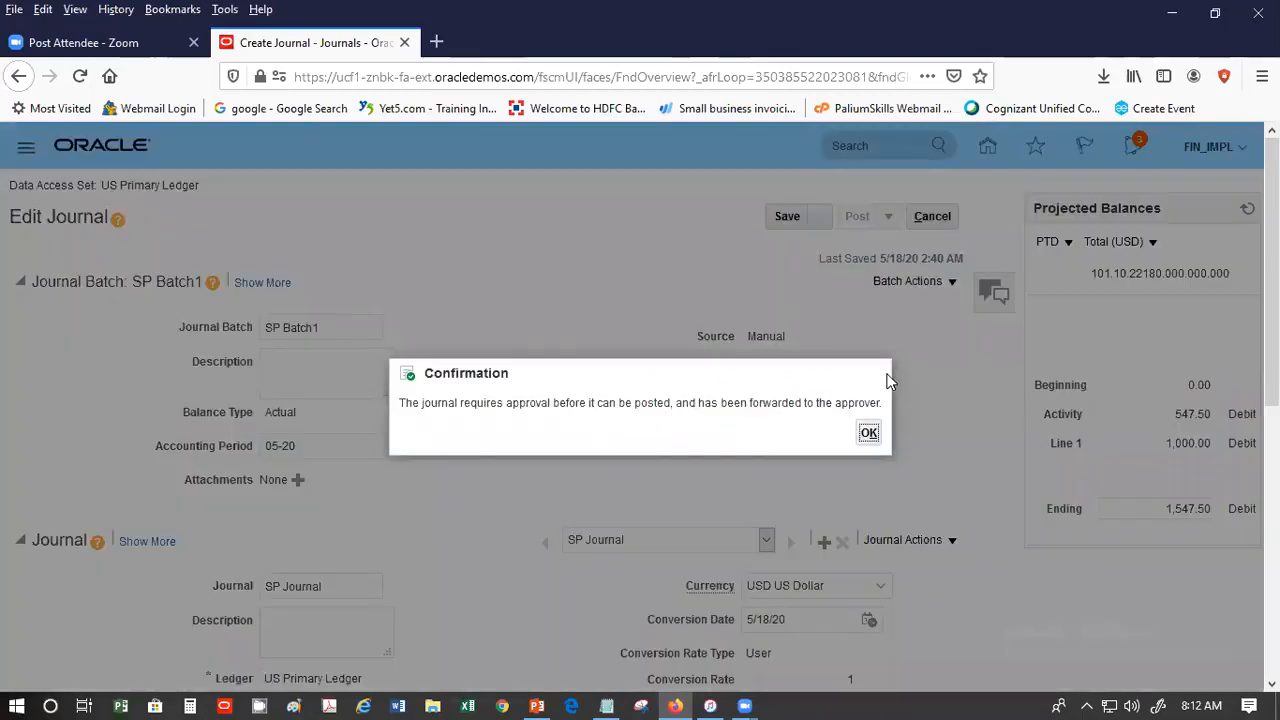
click(869, 434)
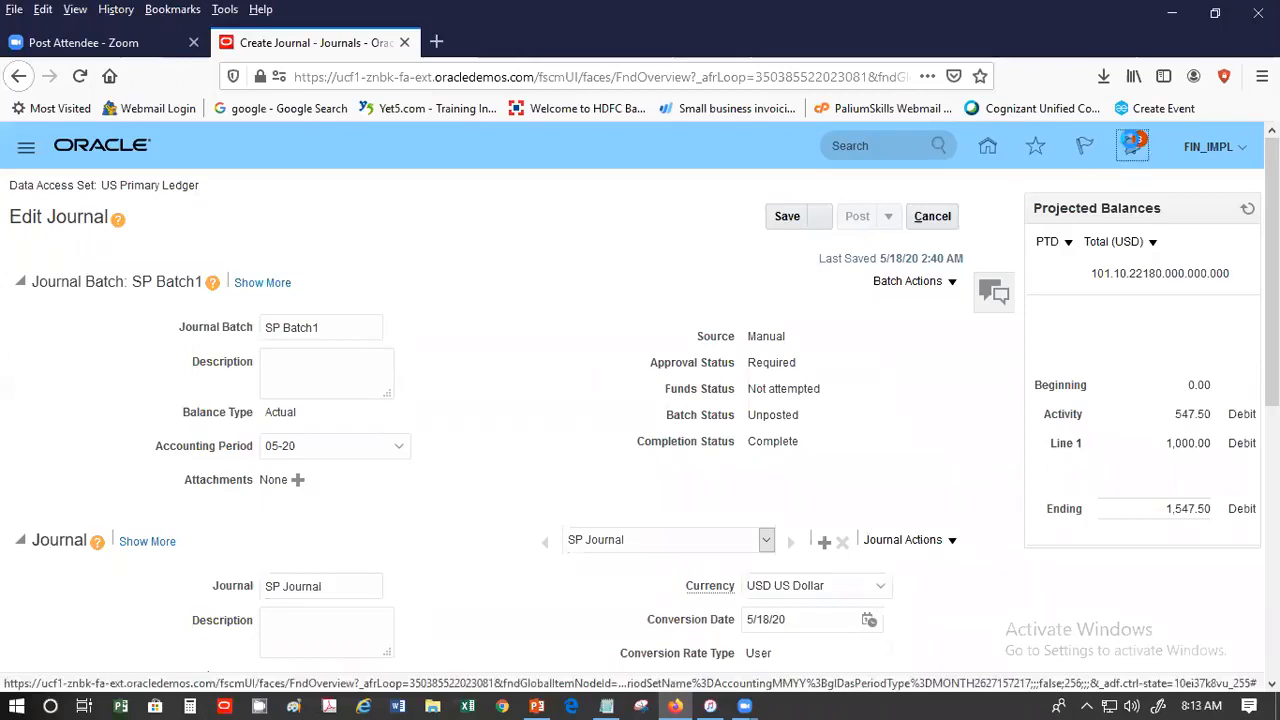
Check notifications, cancel out of the journal, and dismiss the save error
click(1133, 147)
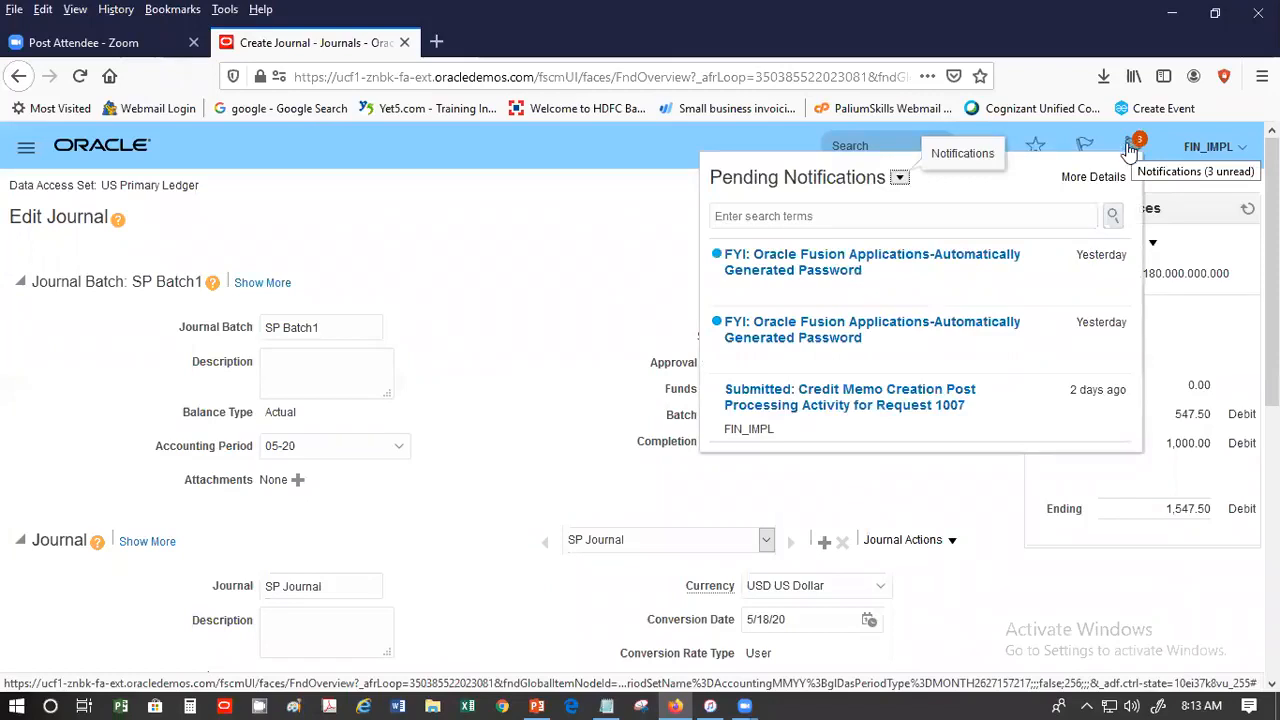
click(575, 284)
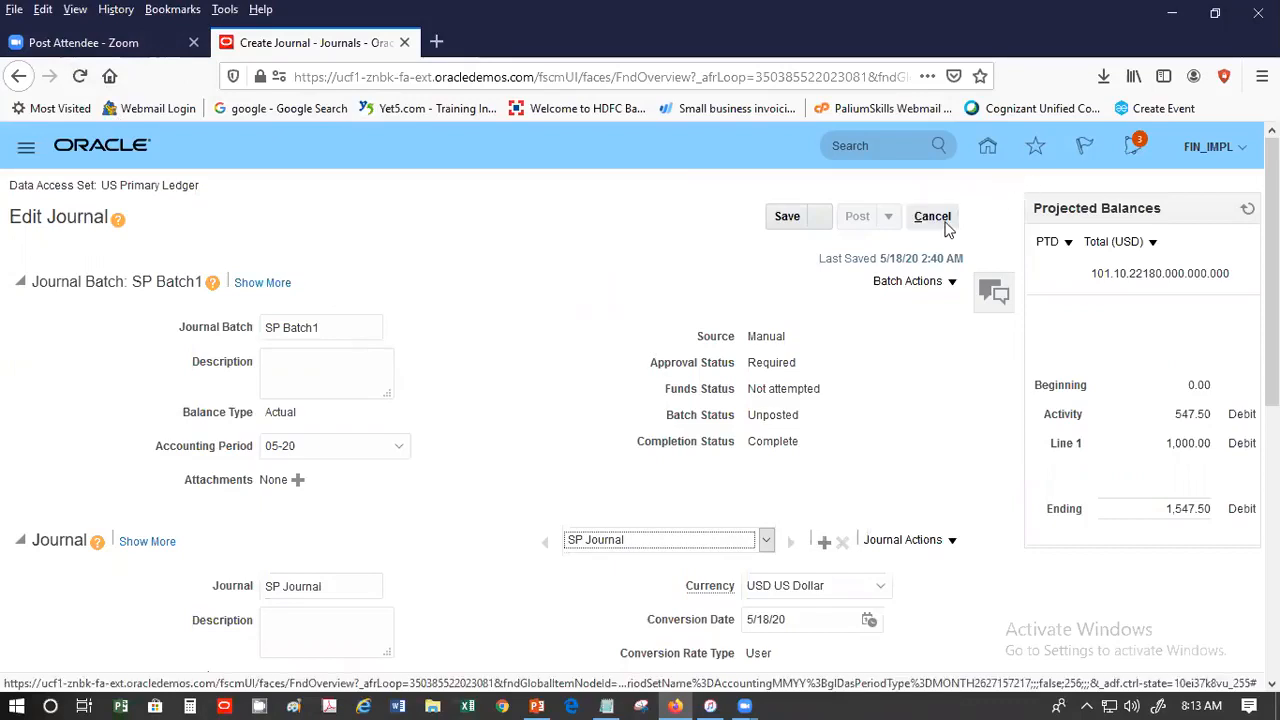
click(789, 217)
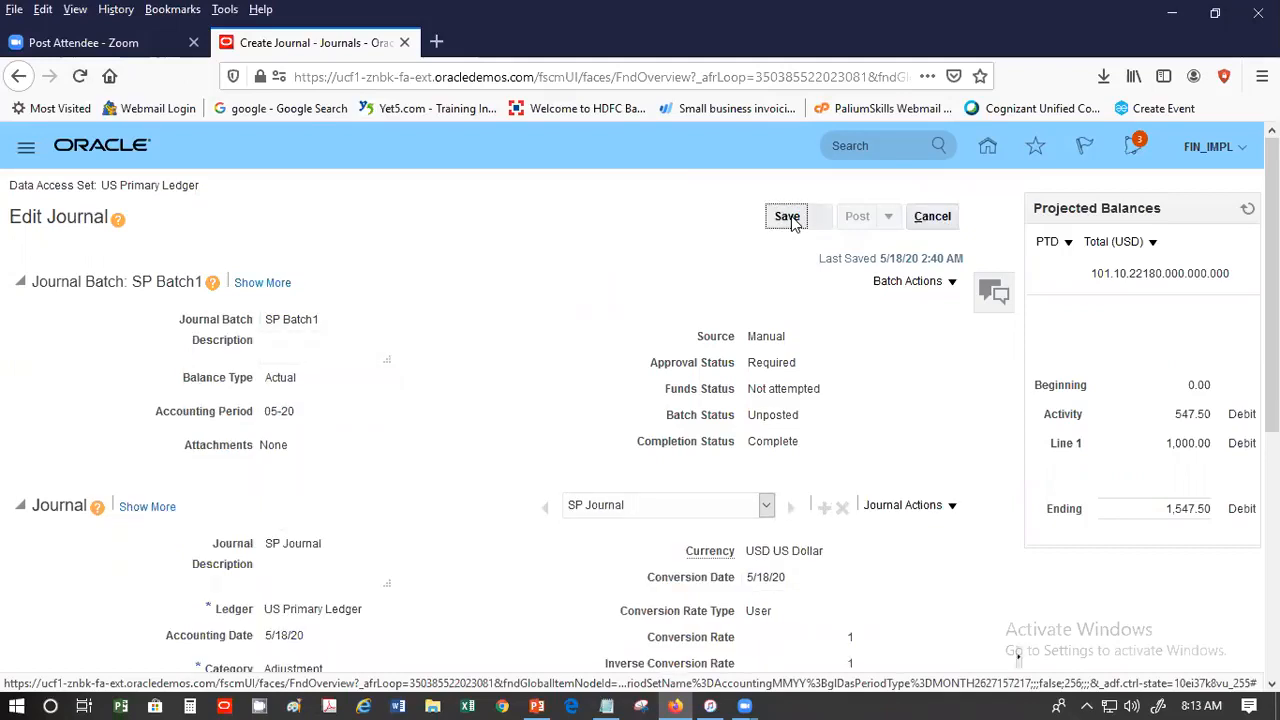
click(932, 216)
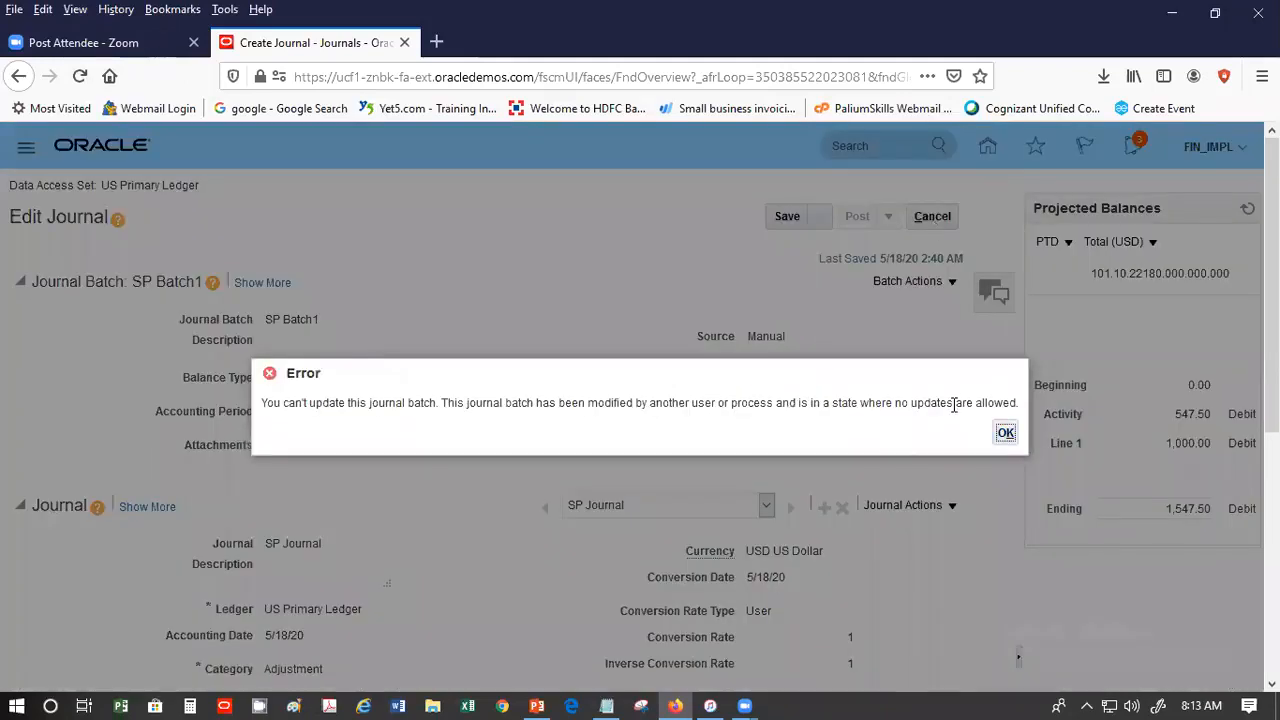
click(1006, 434)
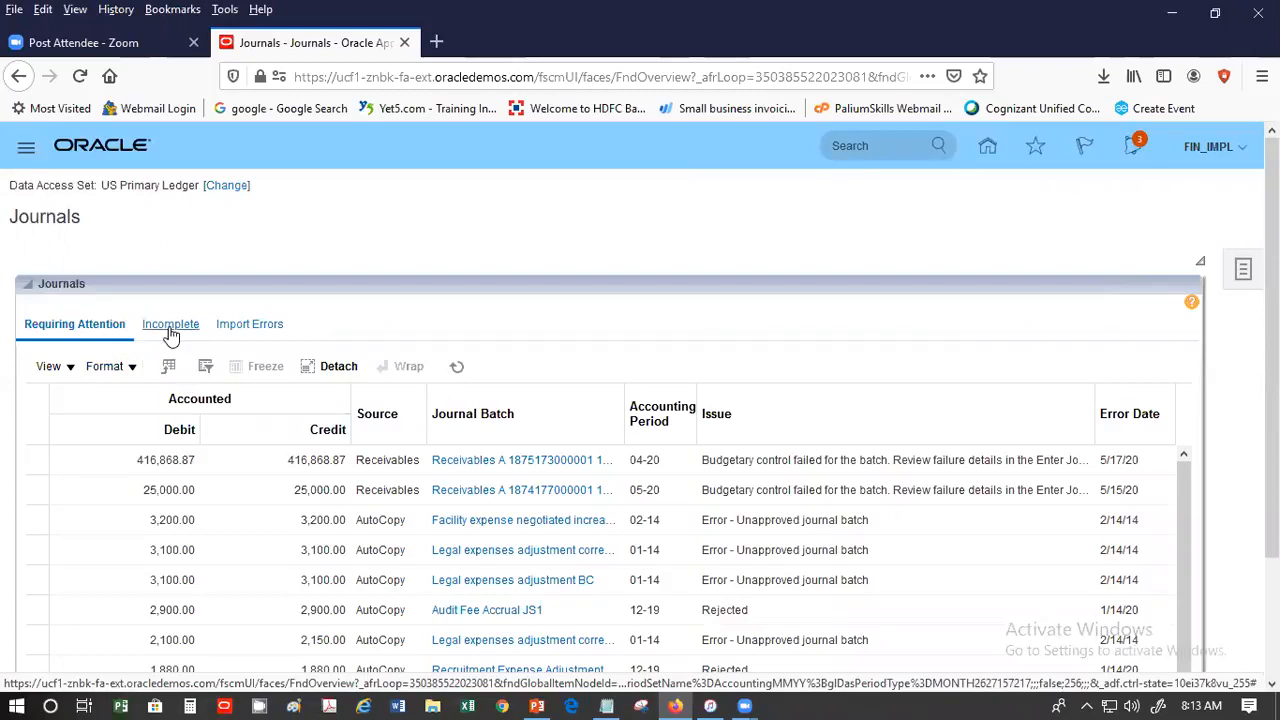
Search Manage Journals for journal SP% in accounting period 05-20
click(1244, 272)
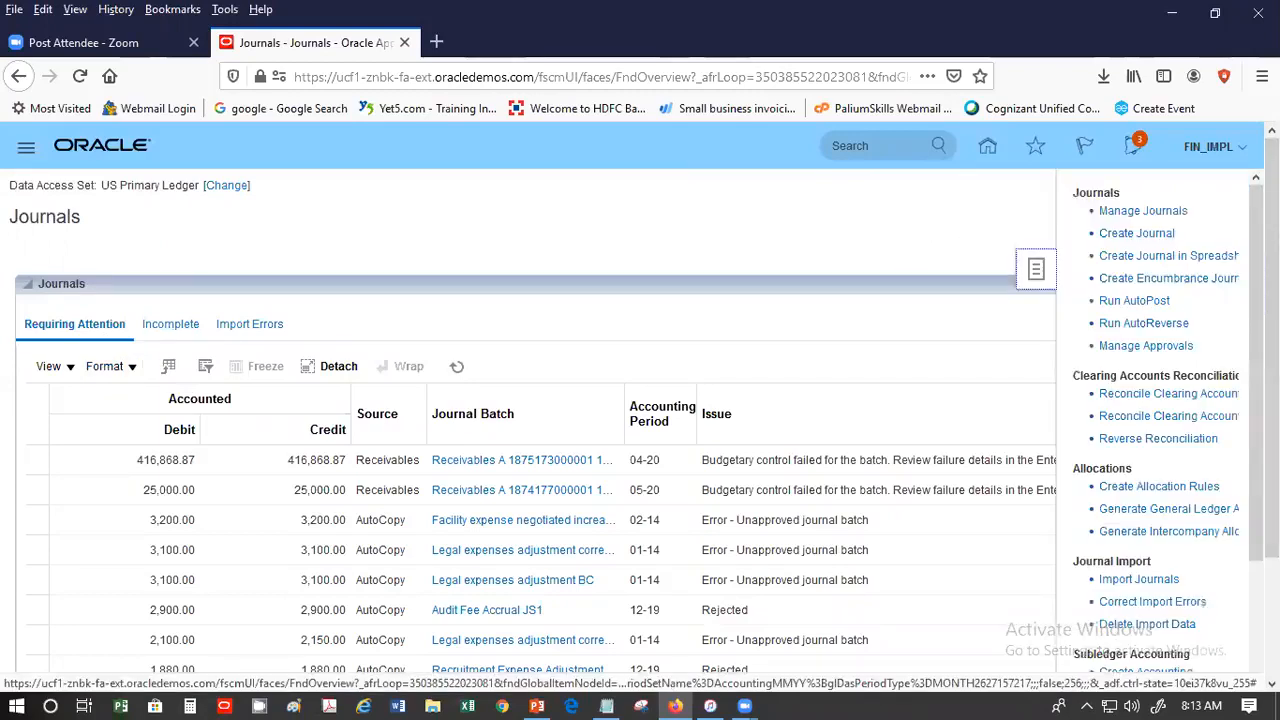
click(1165, 212)
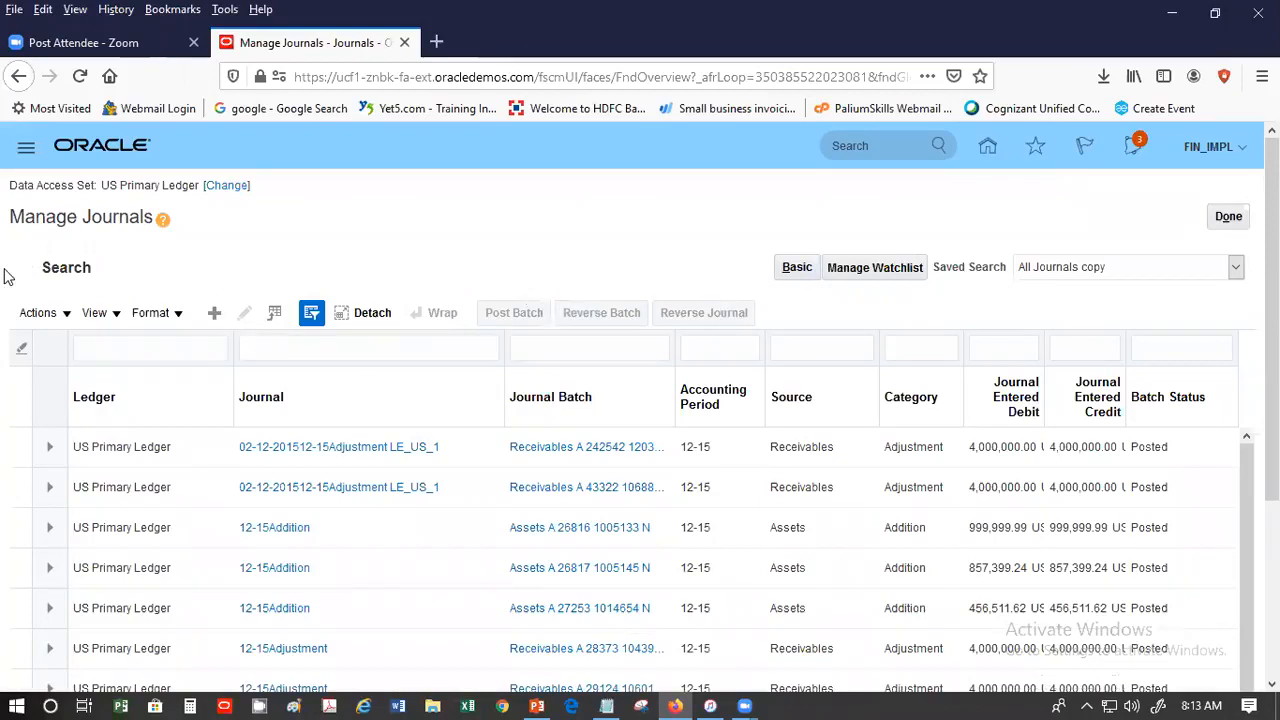
click(31, 269)
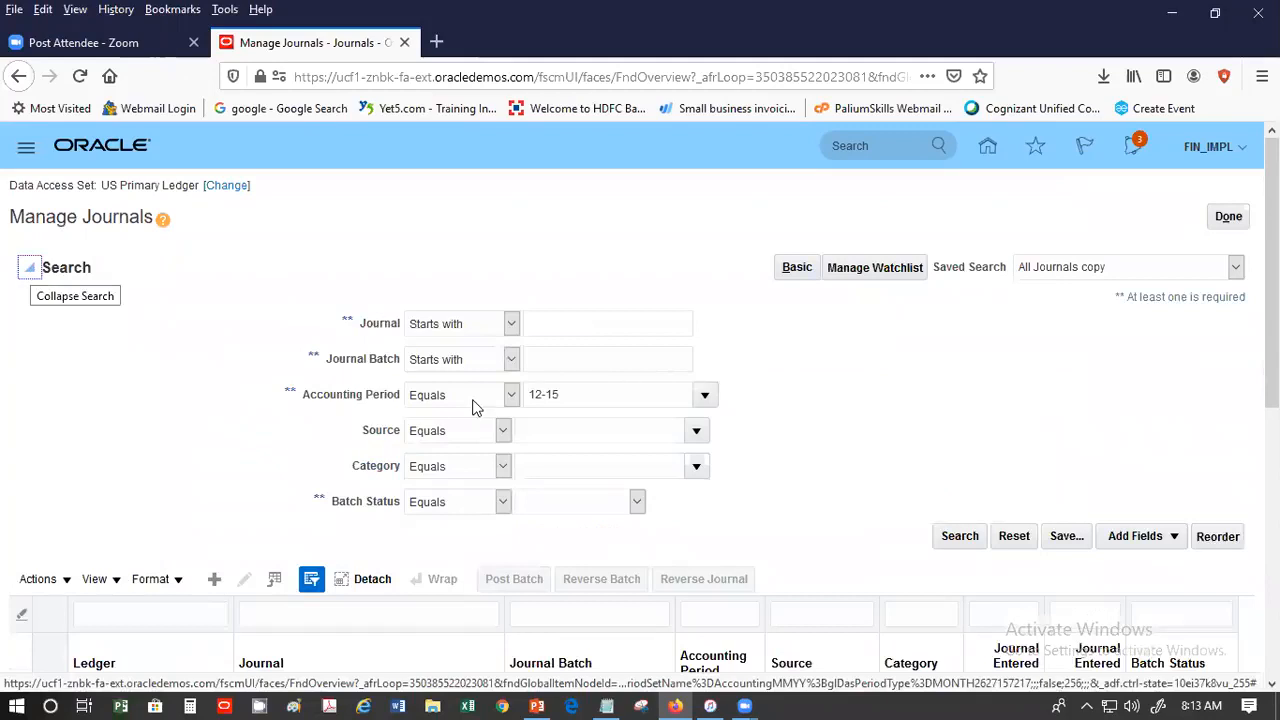
drag(550, 394, 495, 377)
text(05)
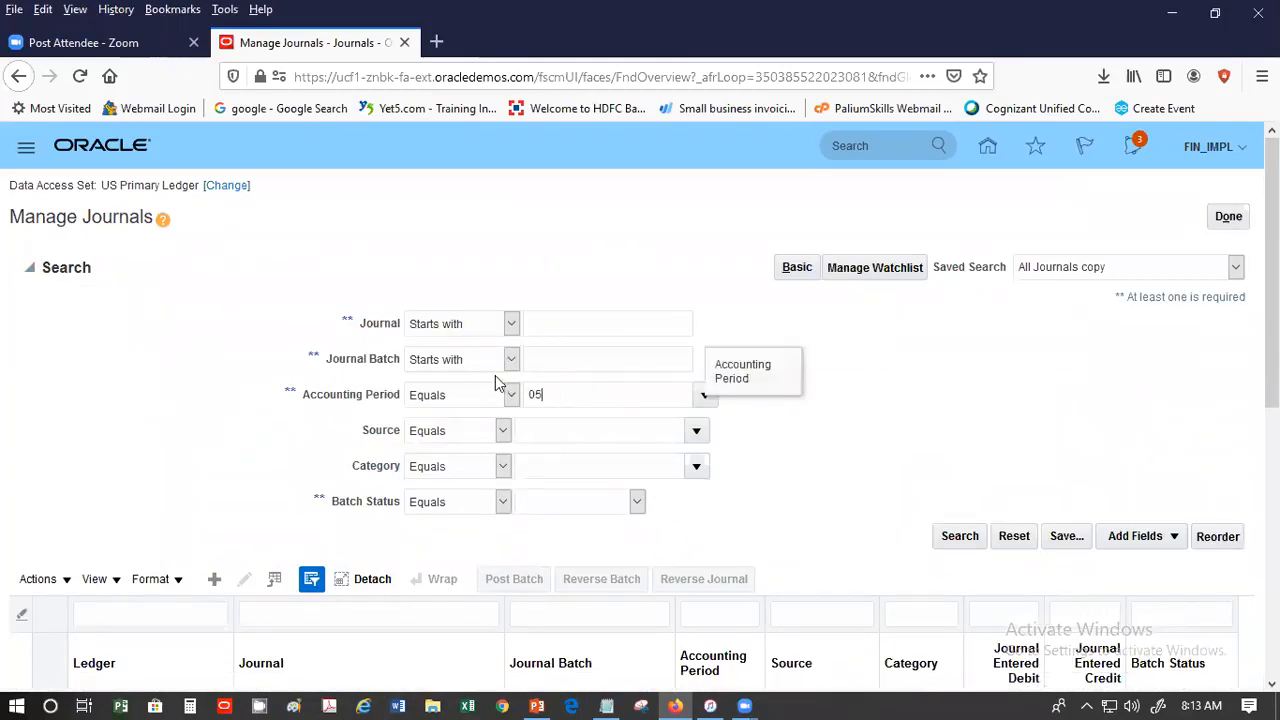
text(-020)
key(Tab)
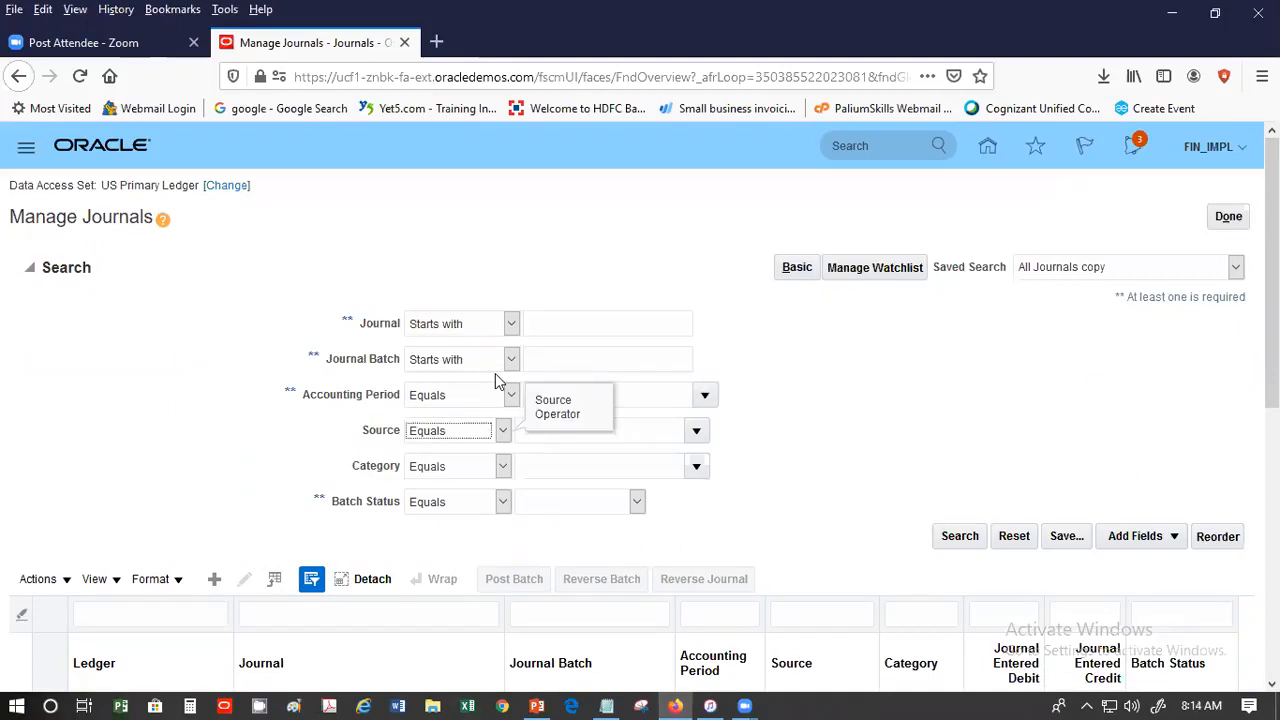
click(543, 318)
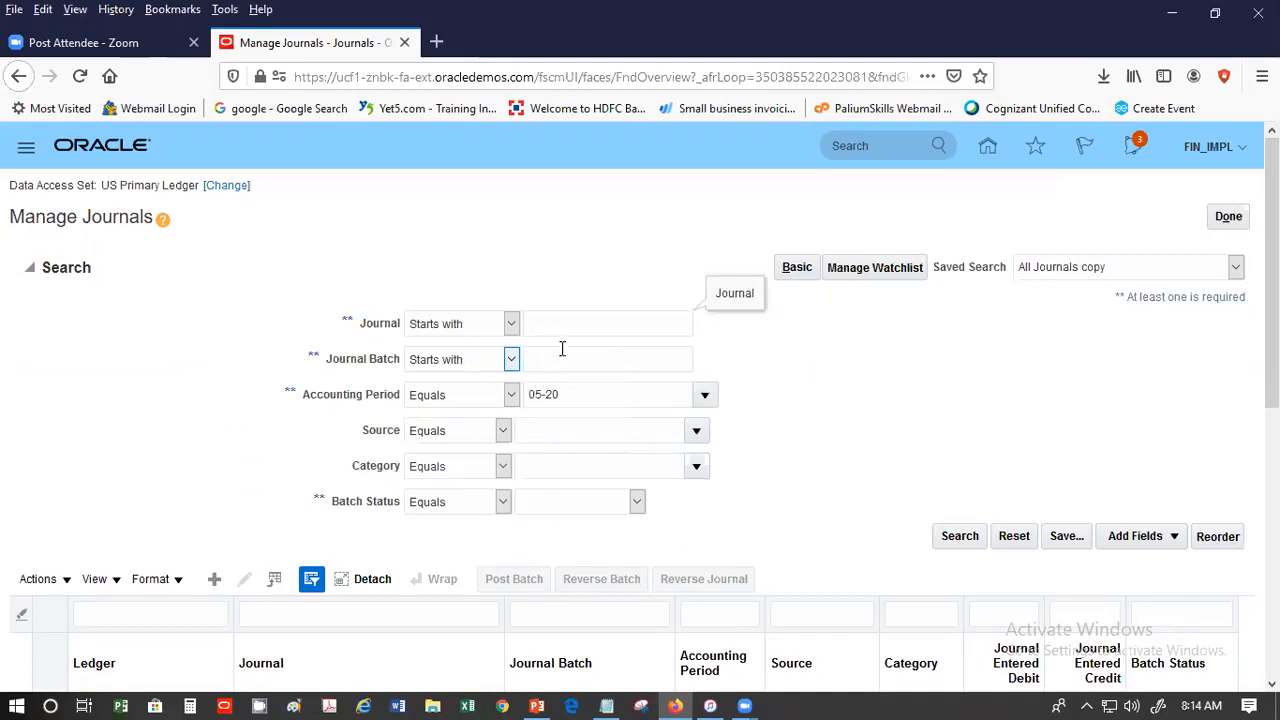
text(SP%)
click(970, 536)
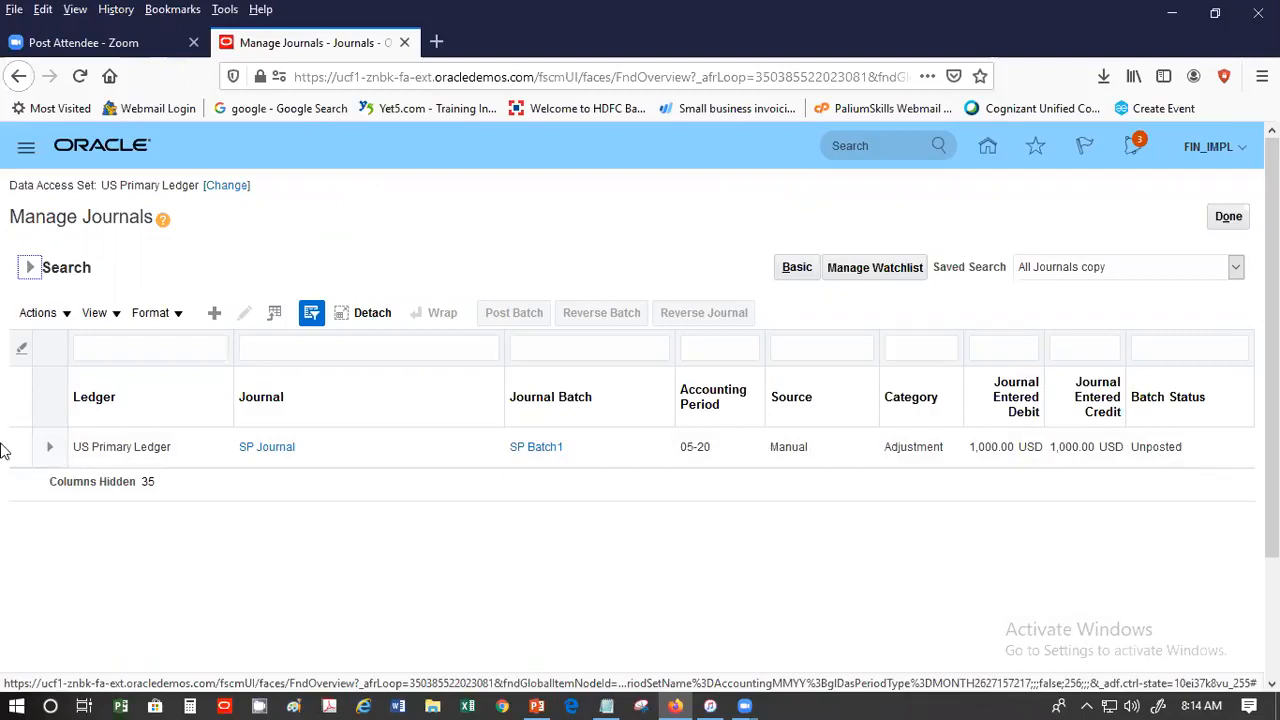
Open SP Journal, attempt approval, and view Pending Notifications after the not-approver error
click(279, 446)
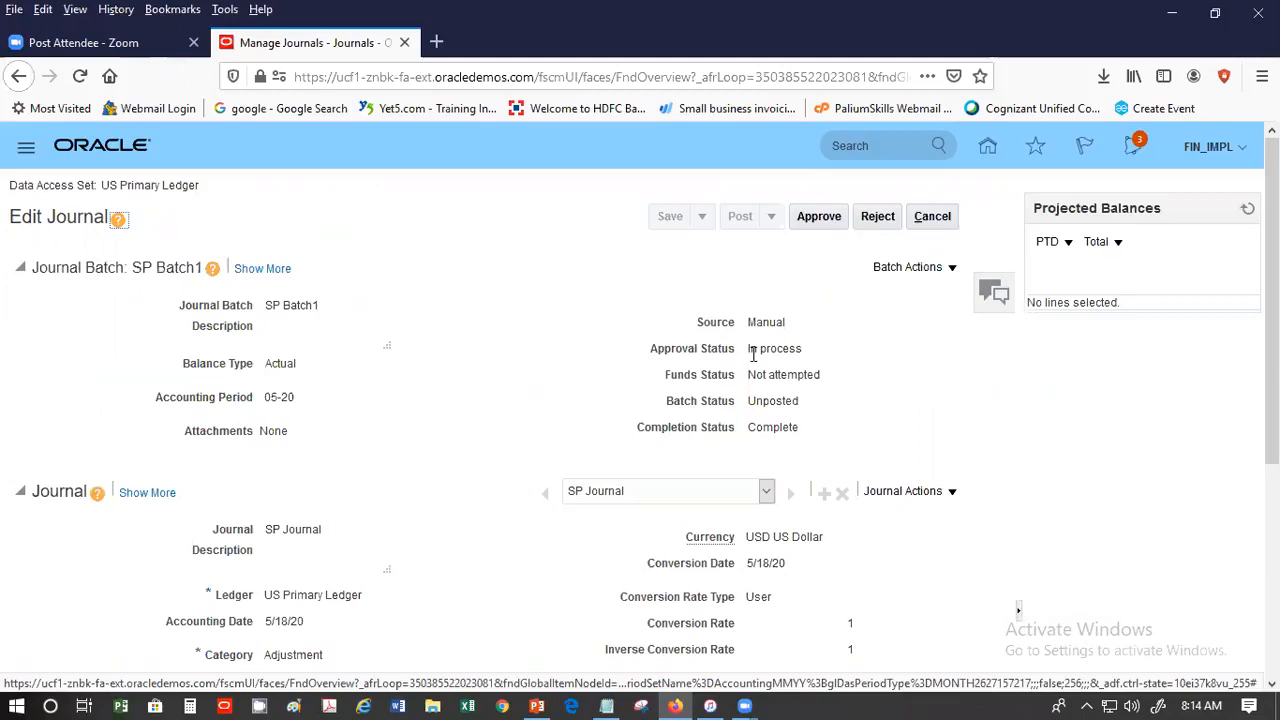
click(829, 218)
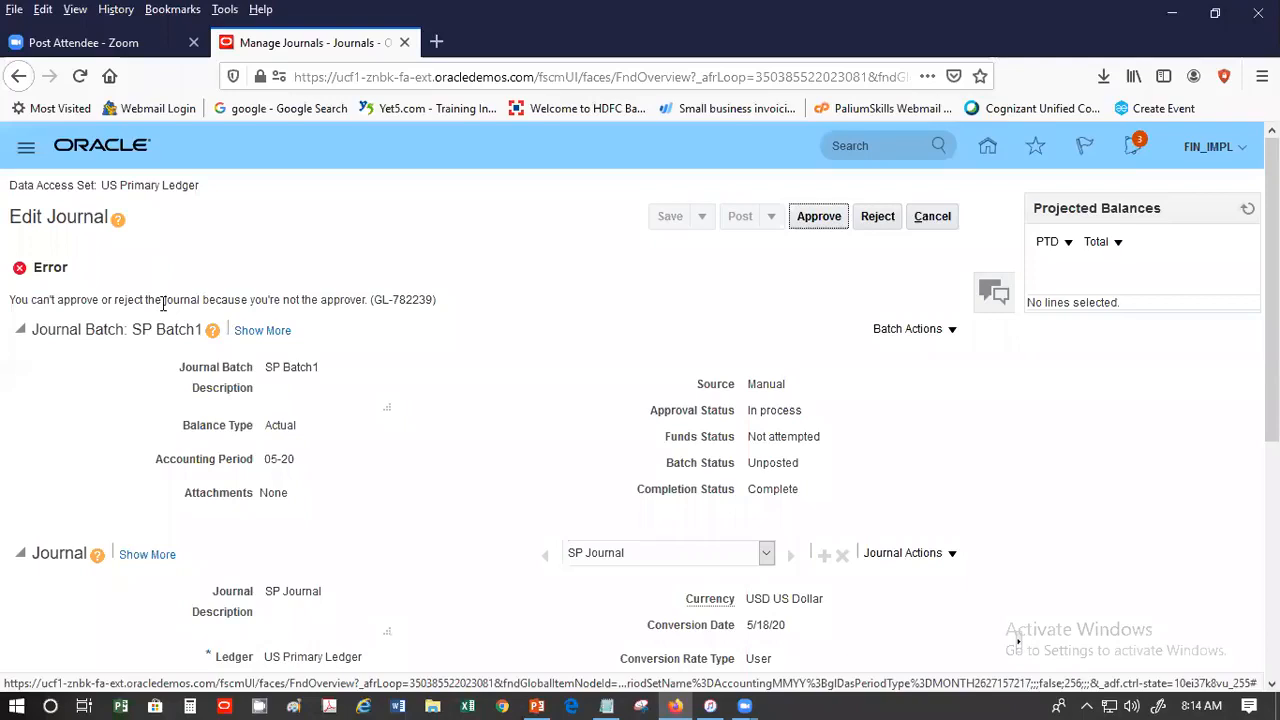
triple_click(414, 300)
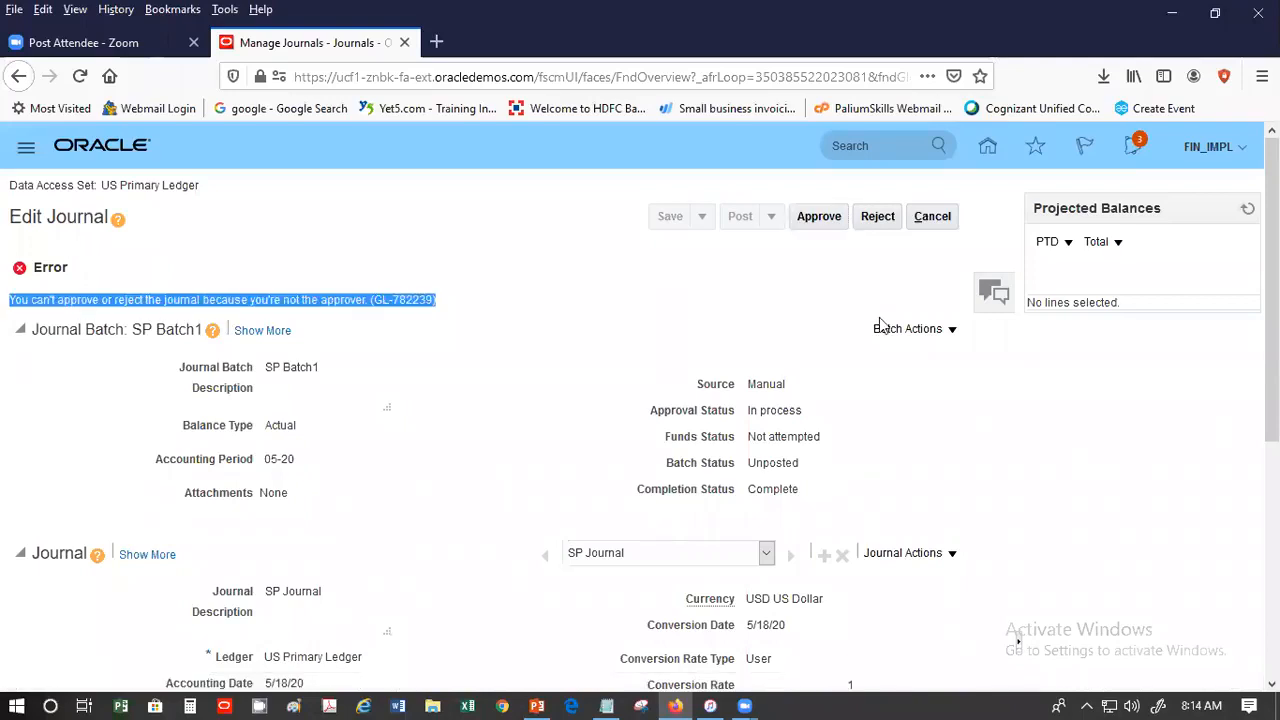
click(510, 375)
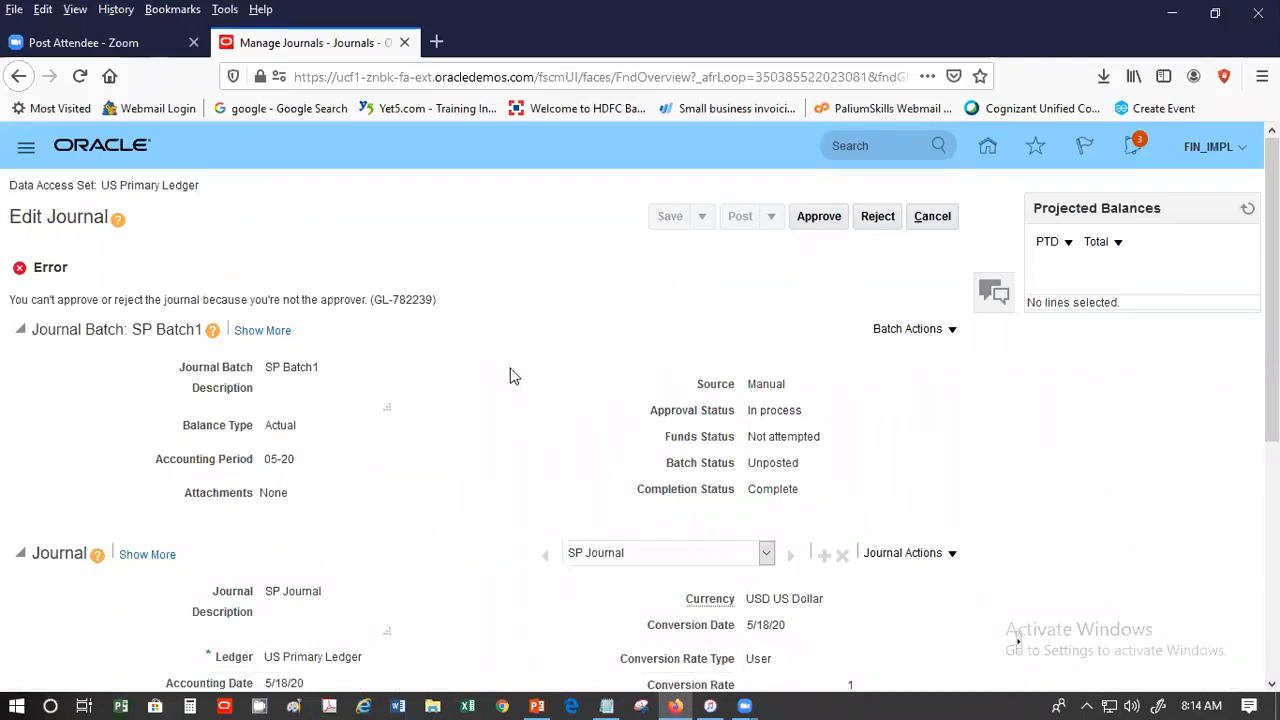
scroll(906, 286, down, 5)
scroll(1100, 180, up, 5)
click(1136, 160)
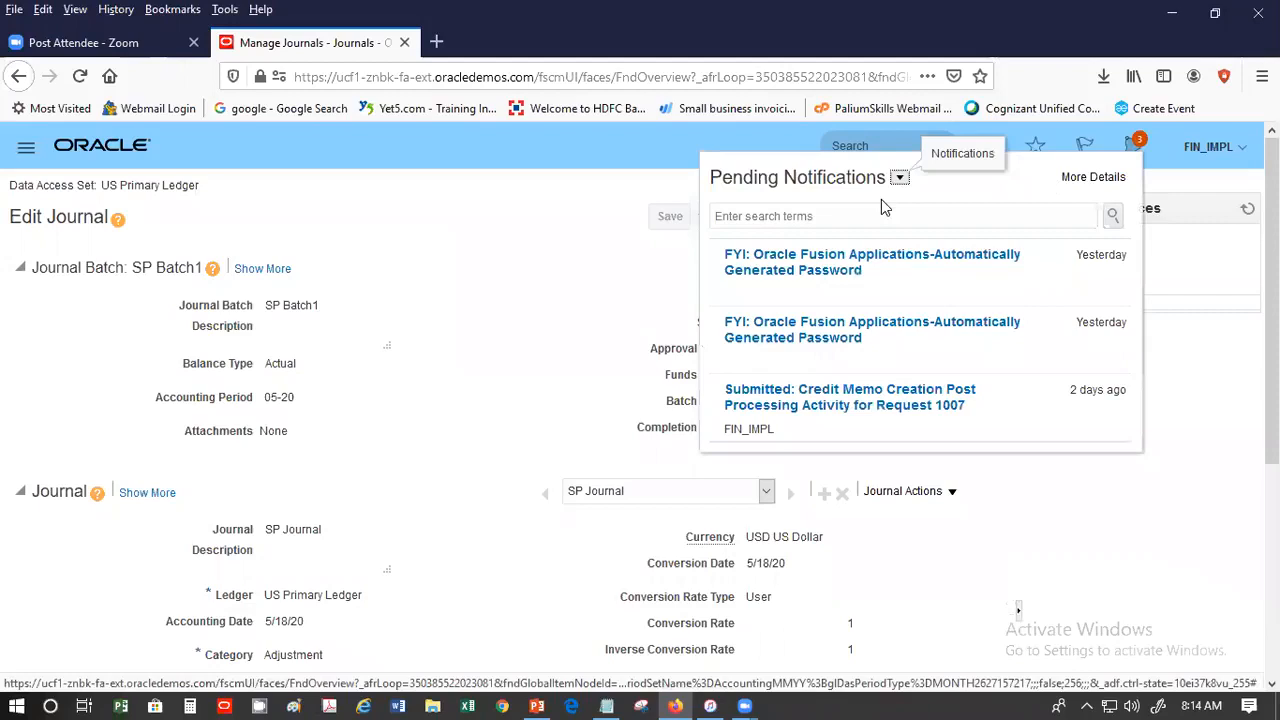
Dismiss the notifications and sign out from the user menu
click(450, 225)
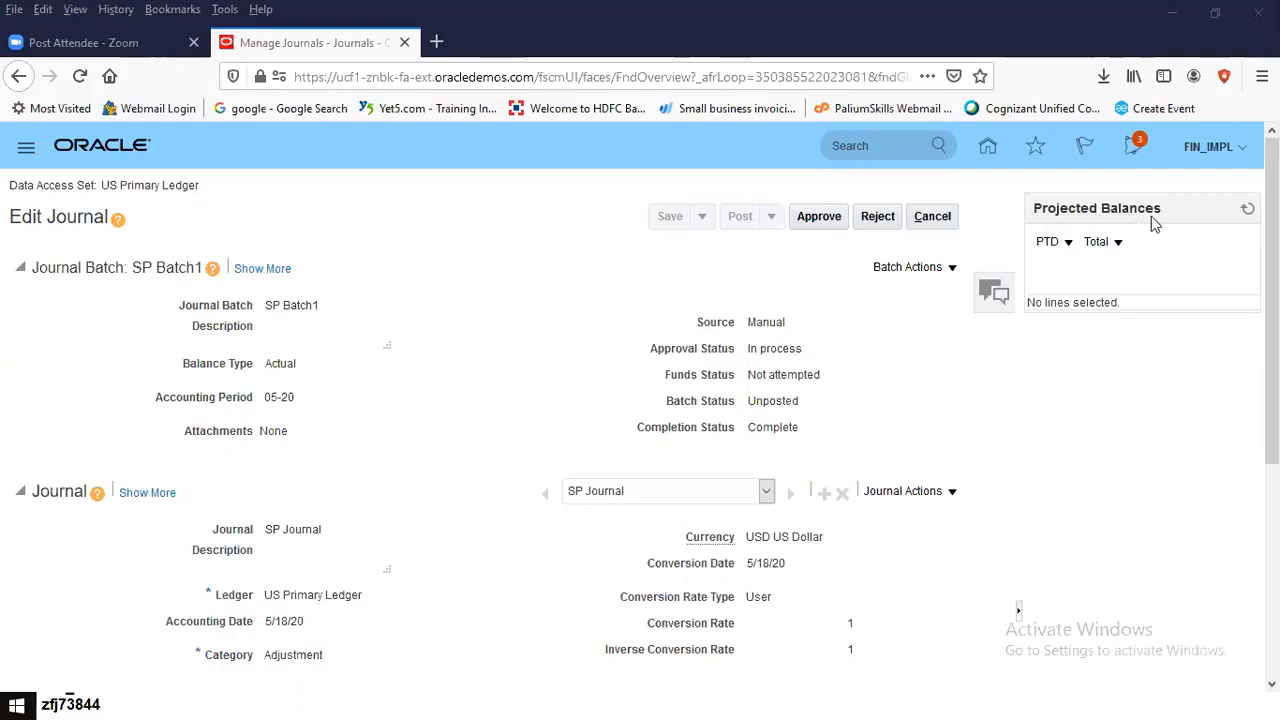
click(1240, 149)
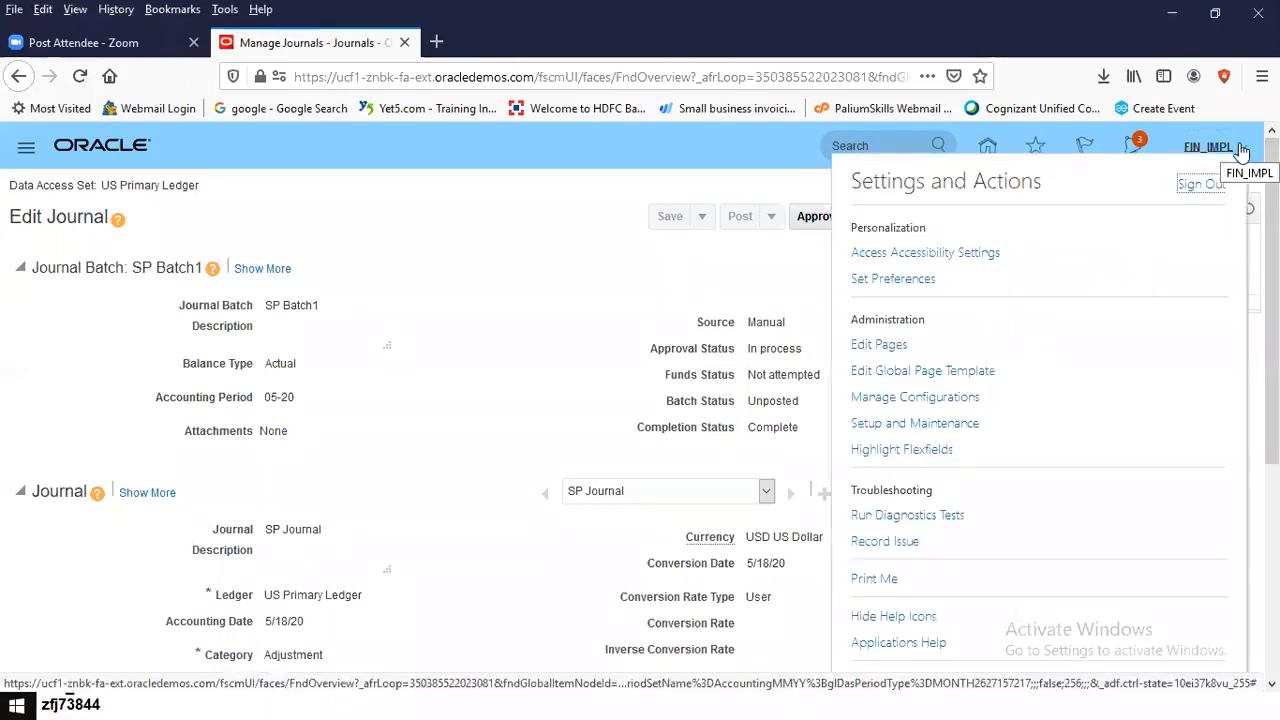
click(1203, 186)
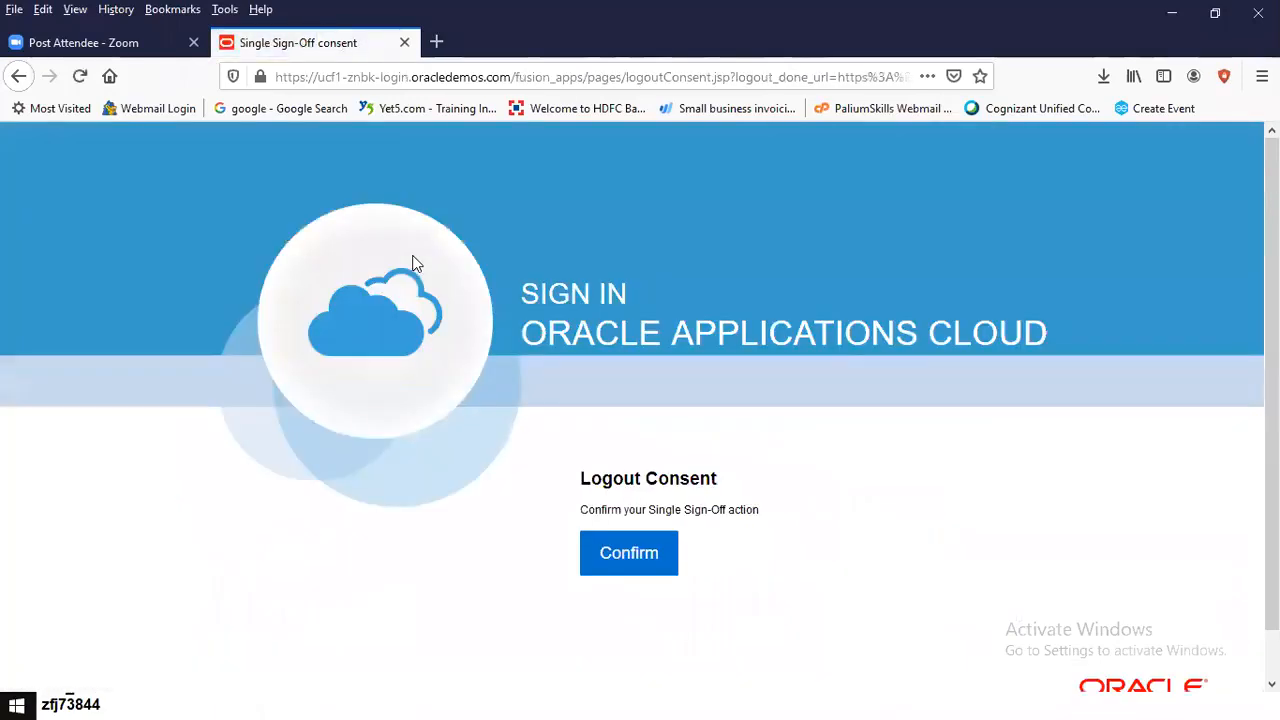
Confirm single sign-off and fill the sign-in form from a saved Firefox login
click(664, 570)
click(659, 568)
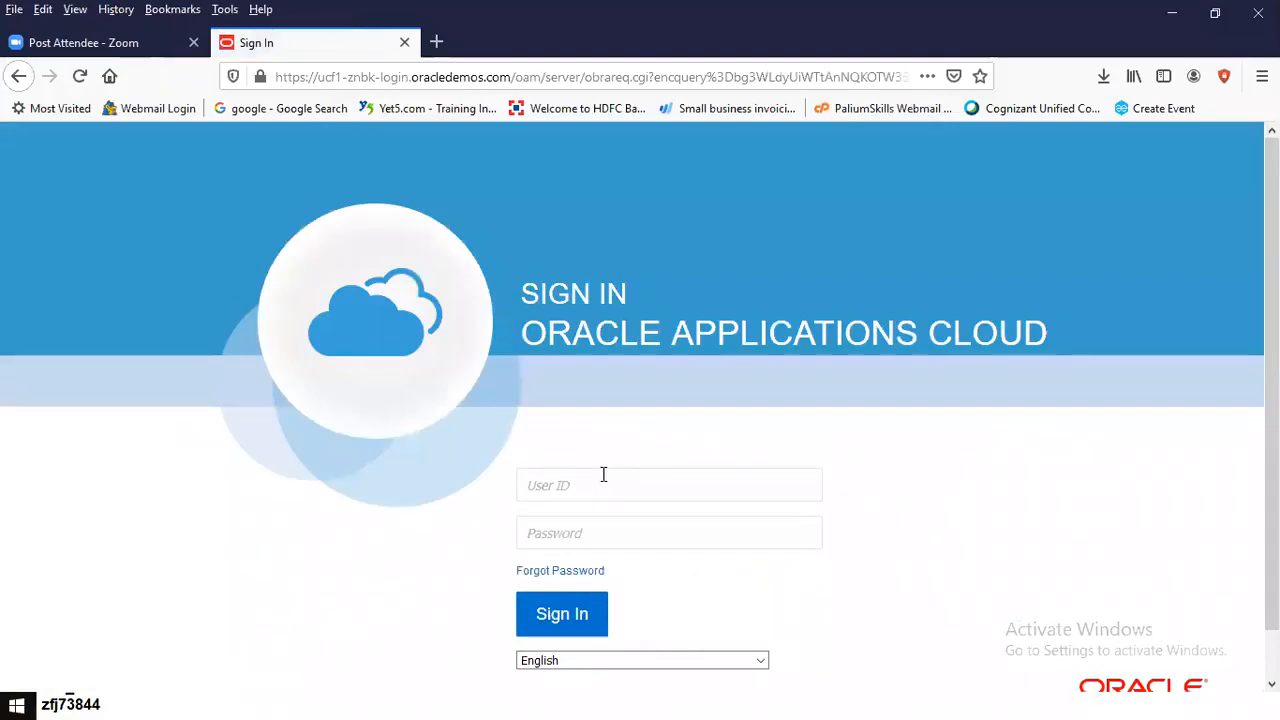
click(601, 474)
text(case)
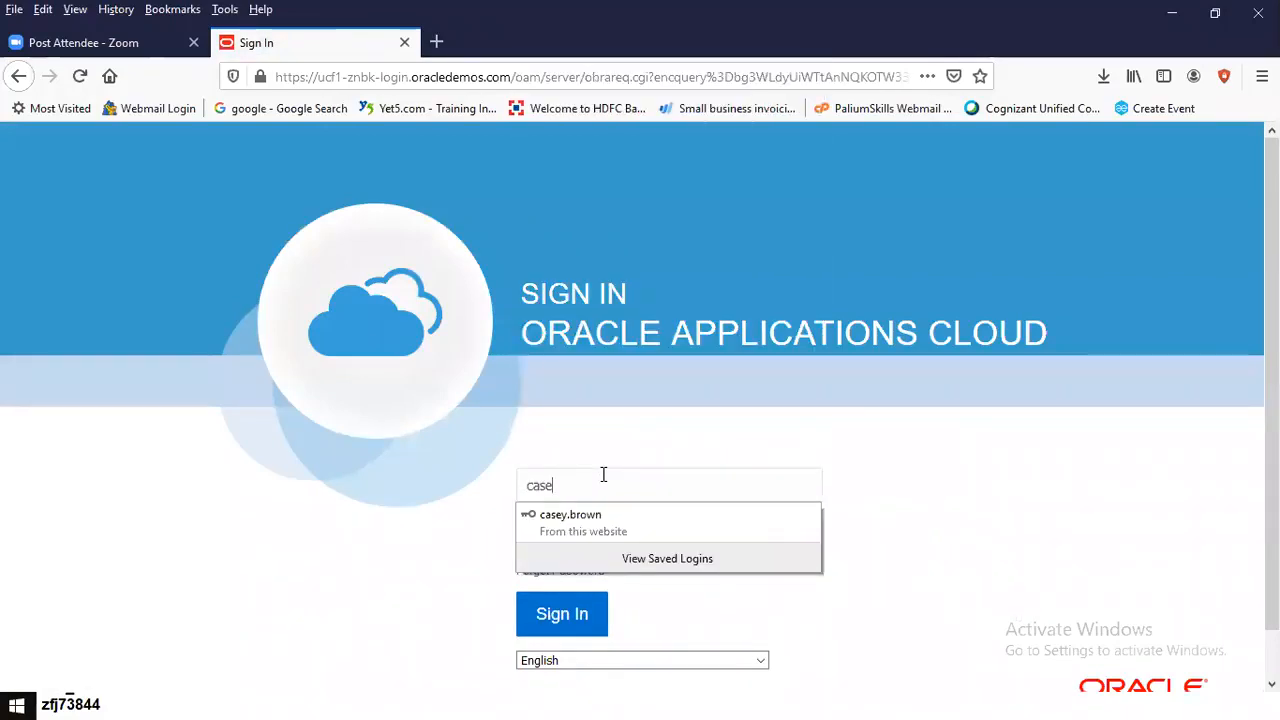
click(651, 519)
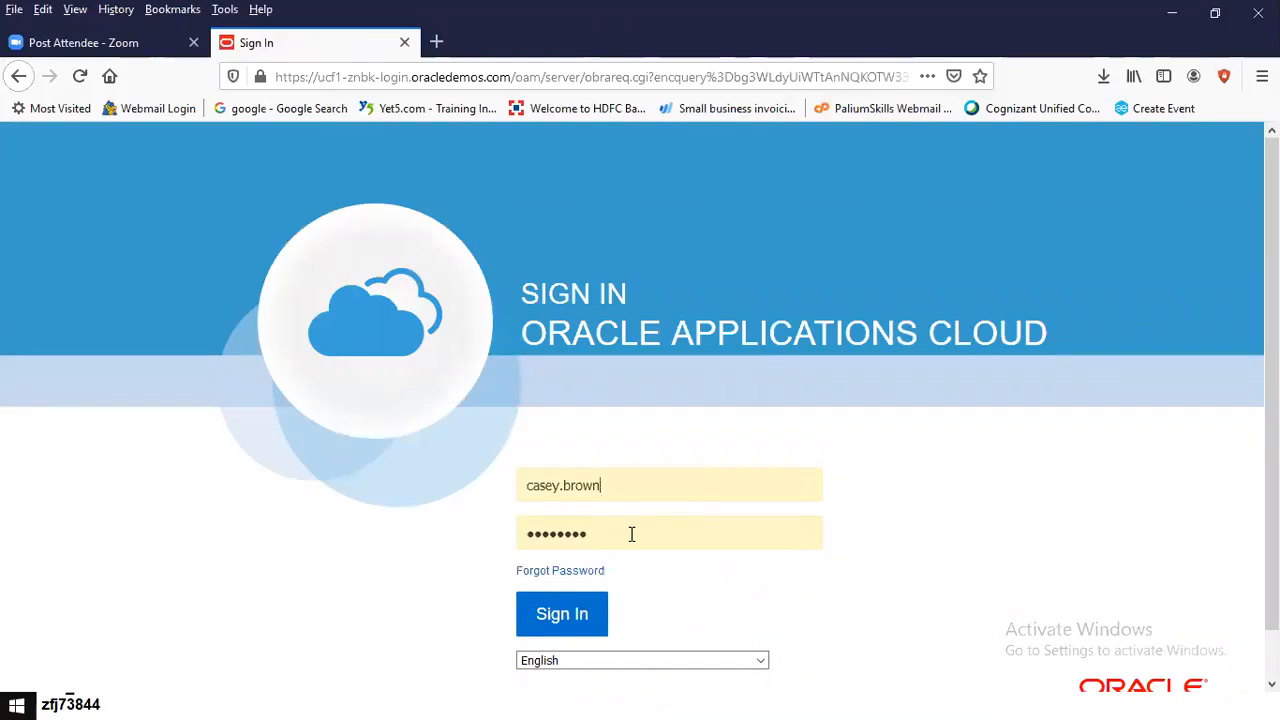
key(alt+Tab)
key(alt+Tab)
key(alt+Tab)
key(alt+Tab)
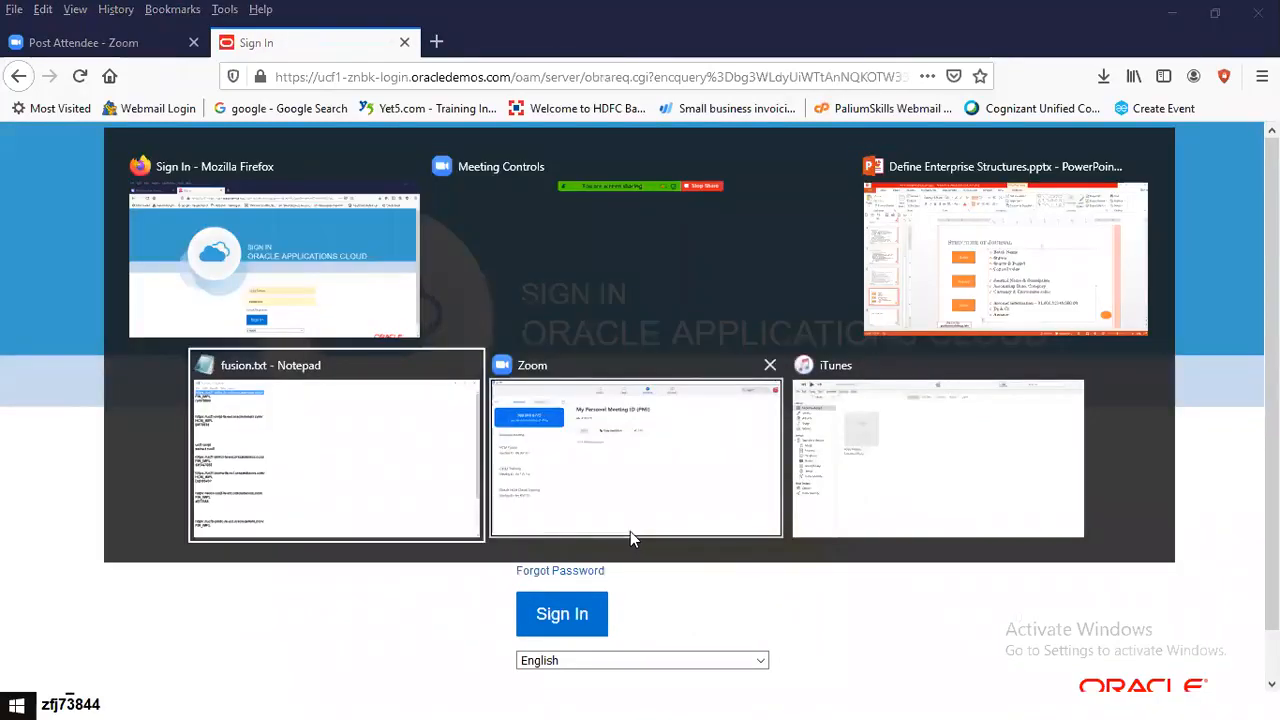
Select the stored password in fusion.txt, then select the sign-in Password field
click(375, 396)
click(70, 261)
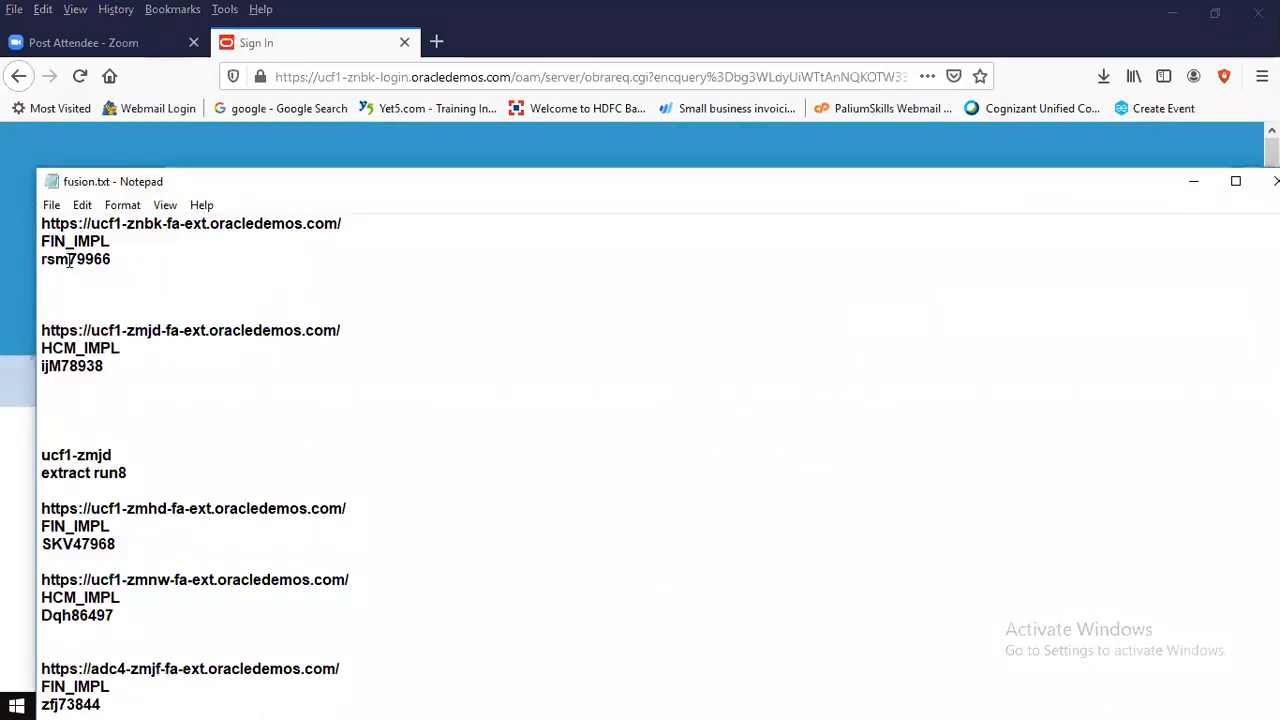
double_click(69, 261)
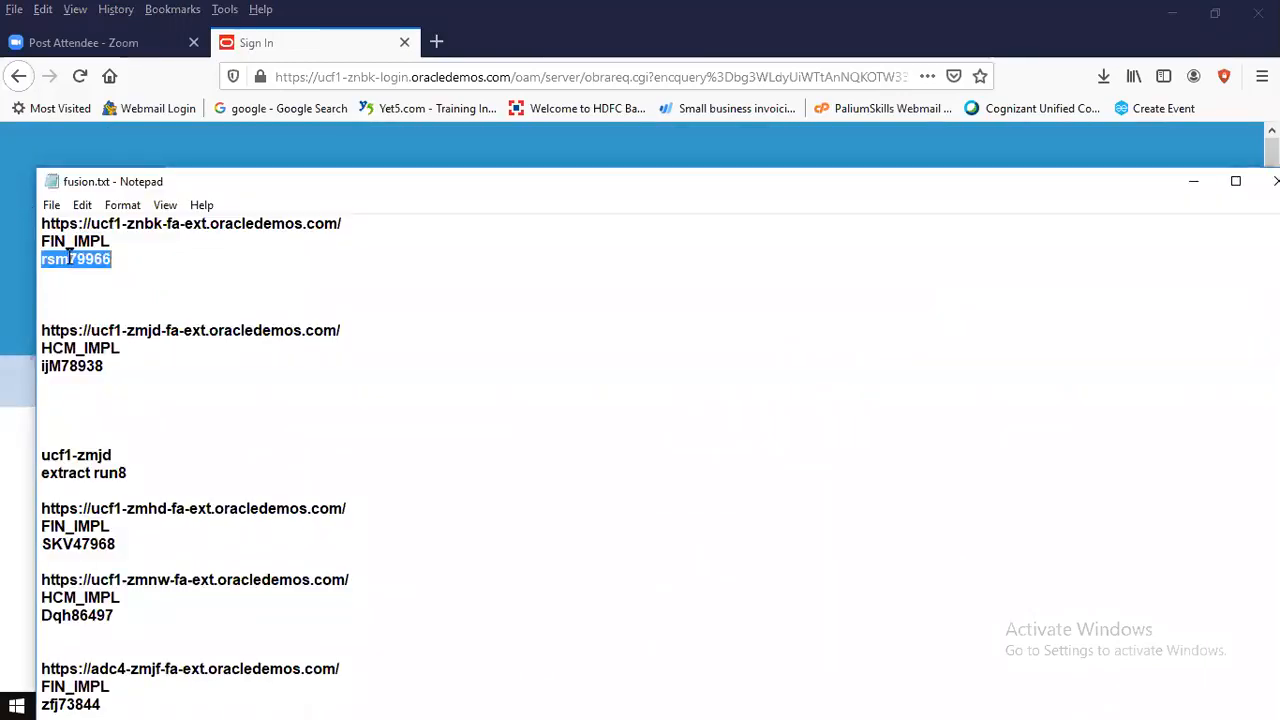
key(alt+Tab)
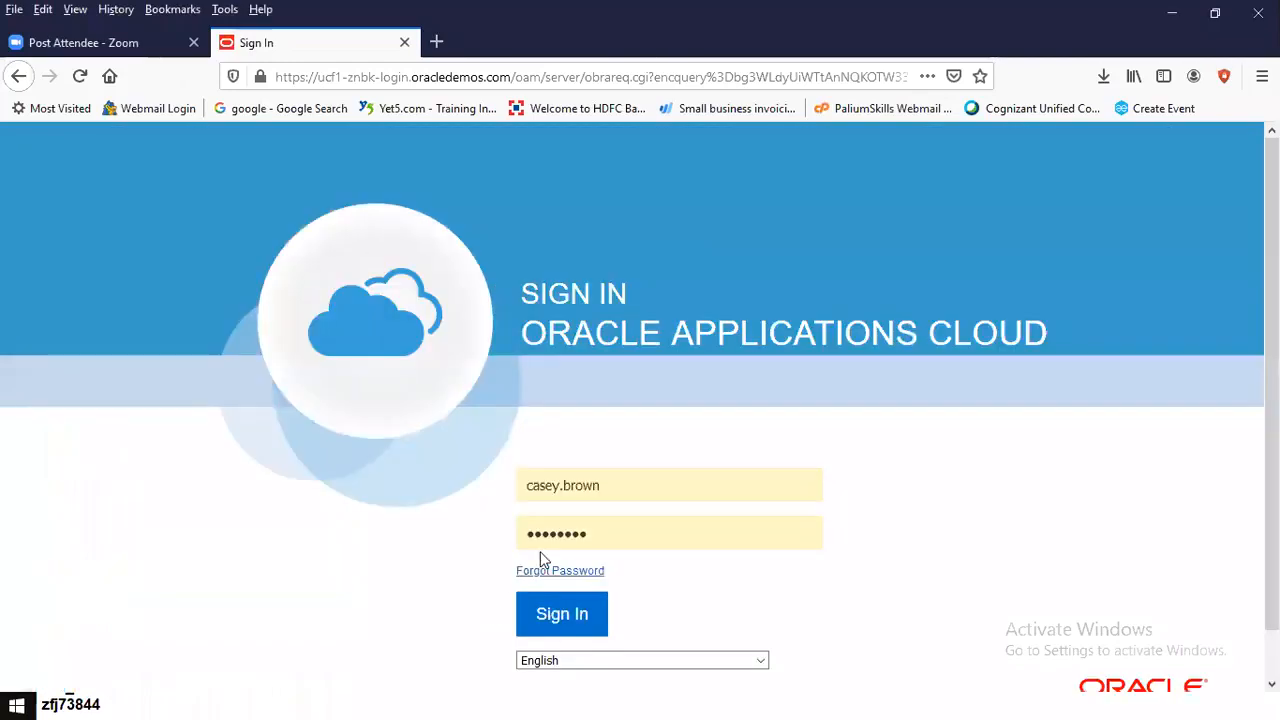
double_click(548, 533)
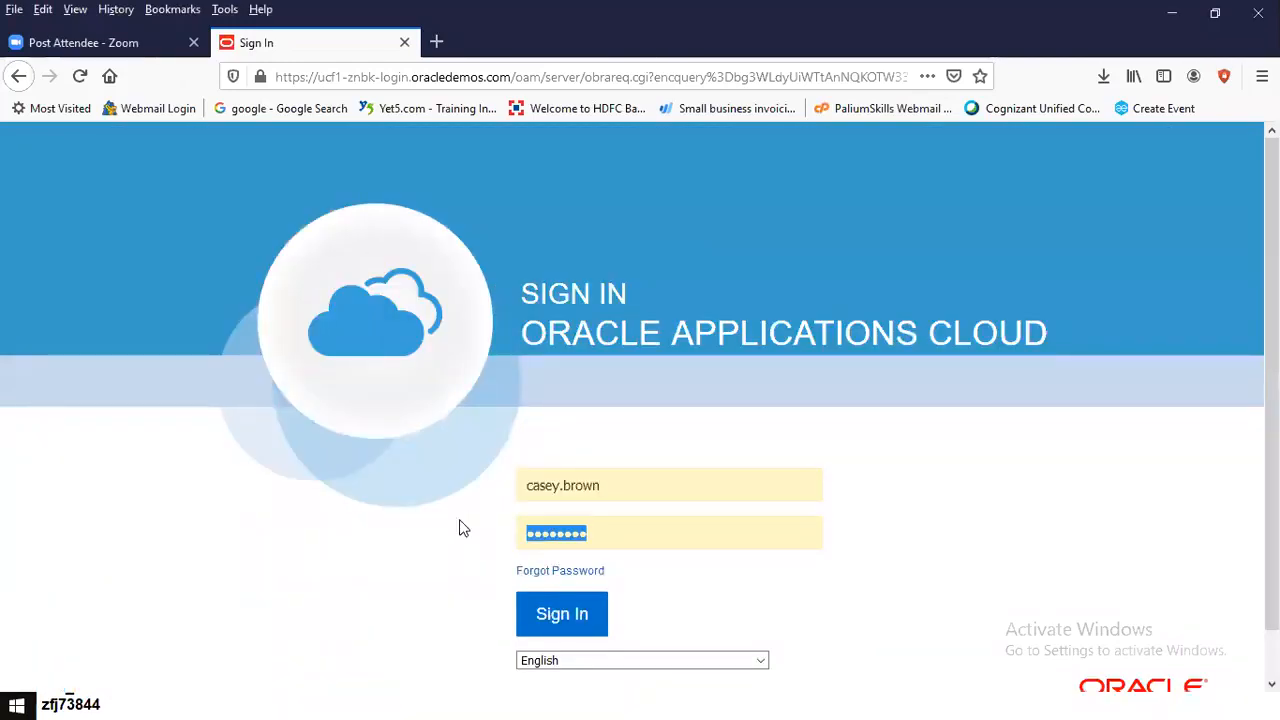
Retry sign-in with the pasted password, accept the saved-login update, and fill in a saved user's credentials
key(ctrl+v)
click(557, 612)
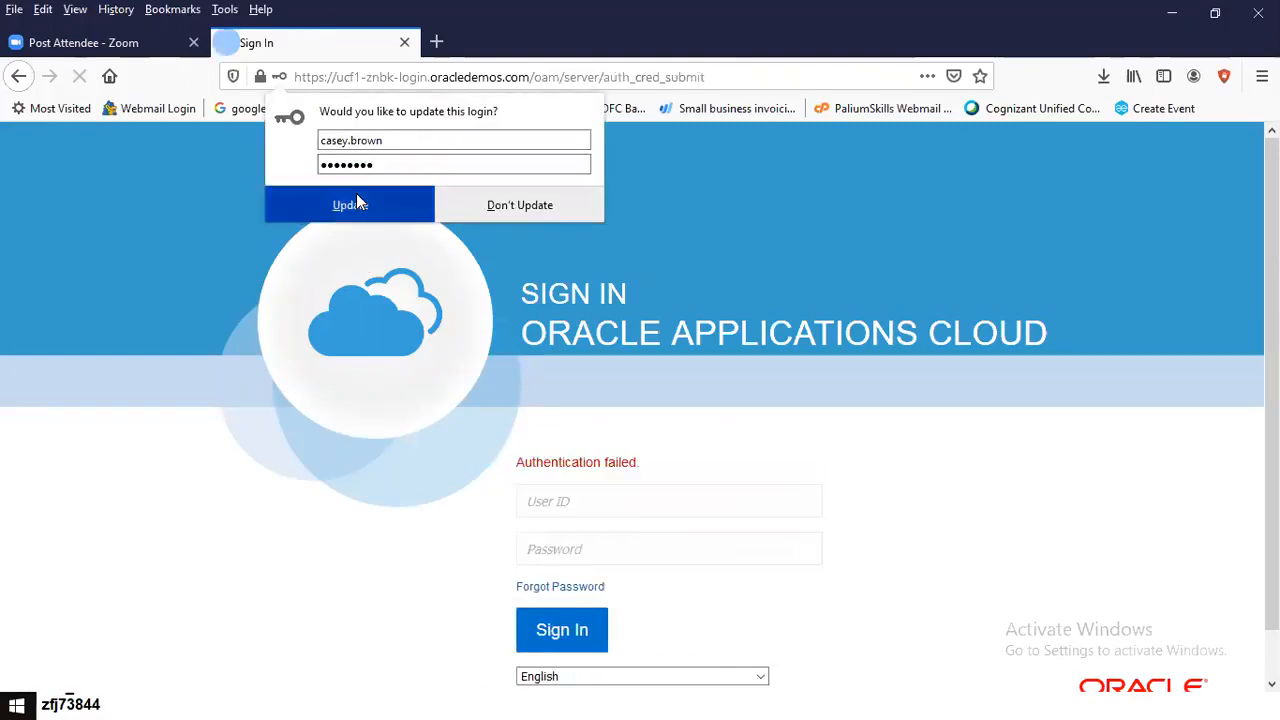
click(357, 198)
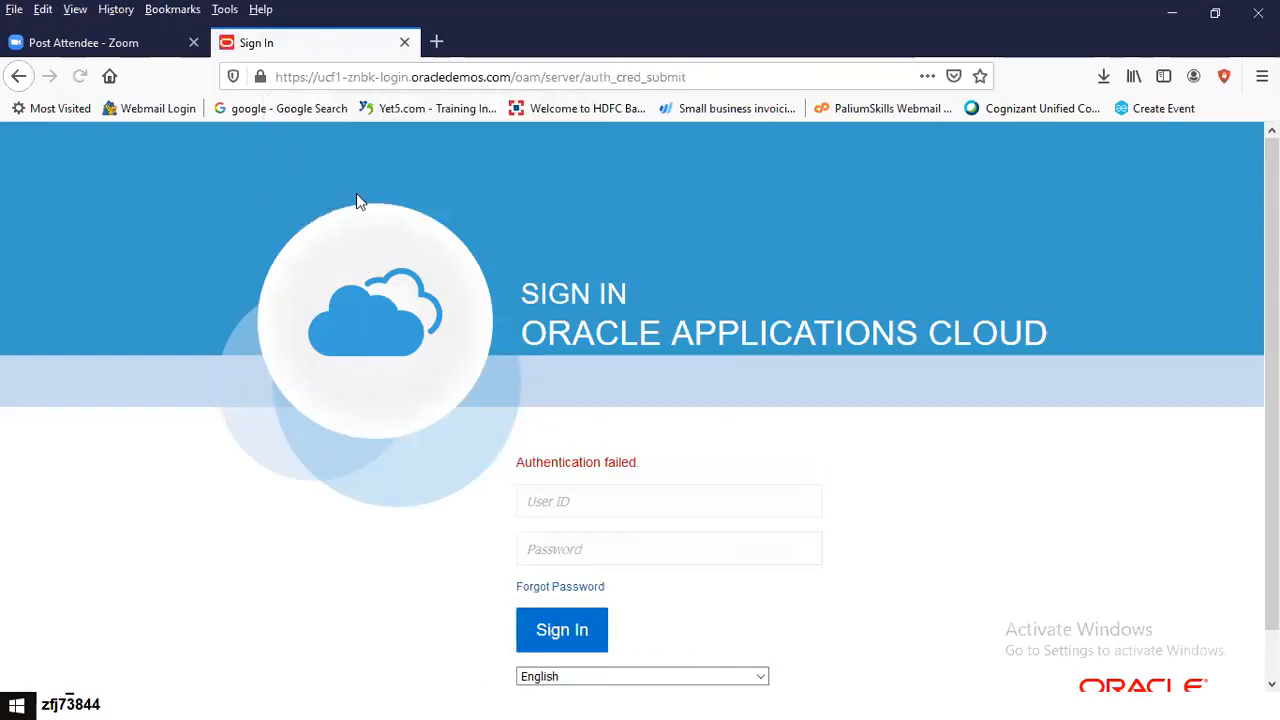
click(641, 503)
click(639, 502)
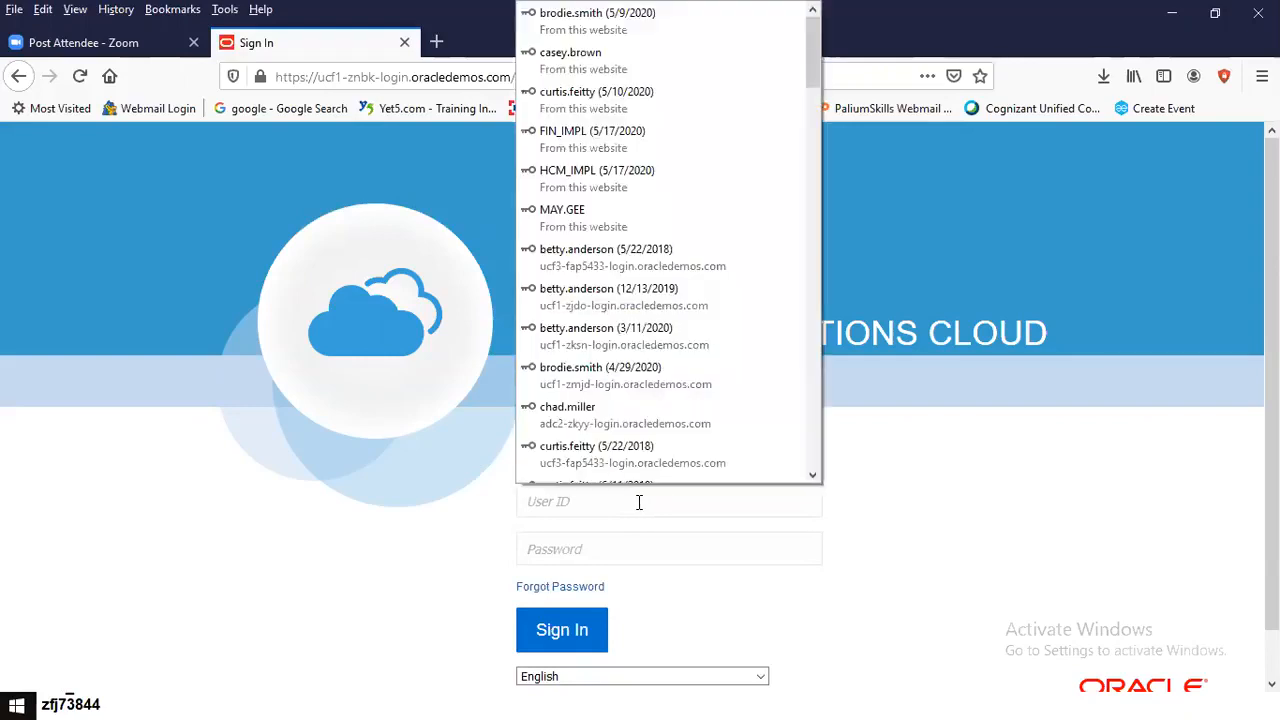
click(611, 60)
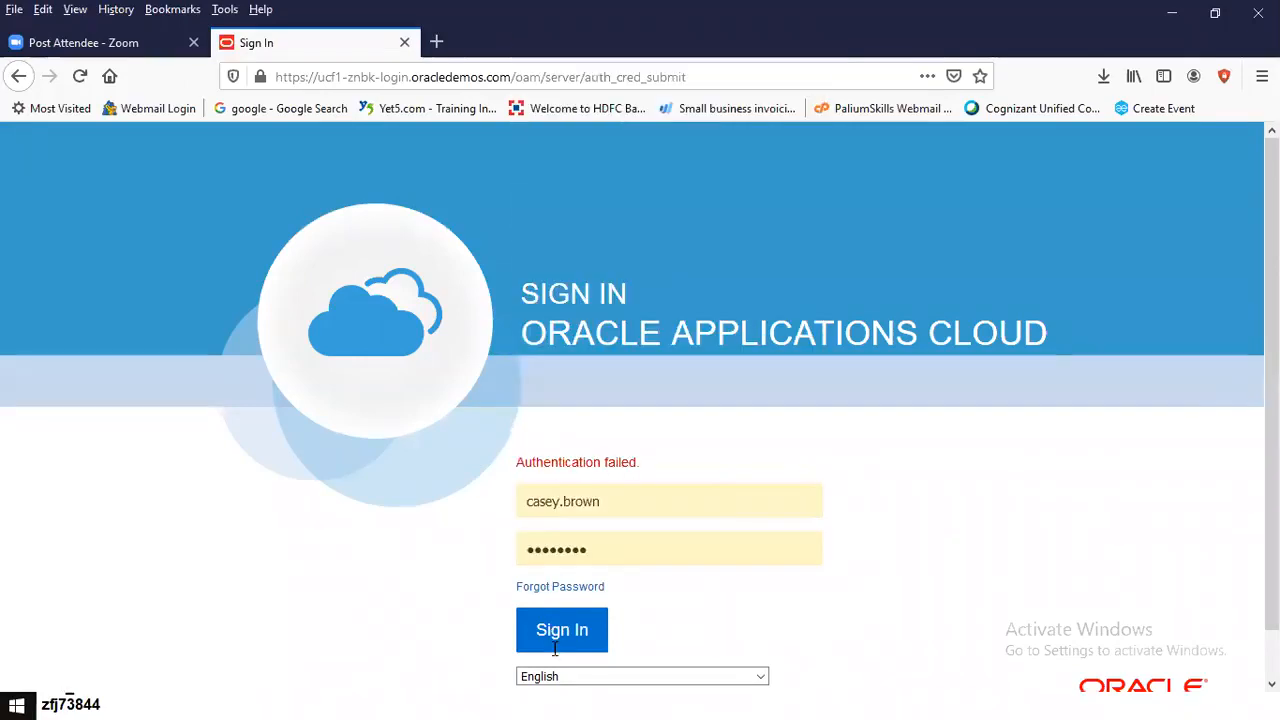
Re-copy the password from the fusion.txt notes, retry sign-in, then pick the implementation user's saved login
double_click(524, 549)
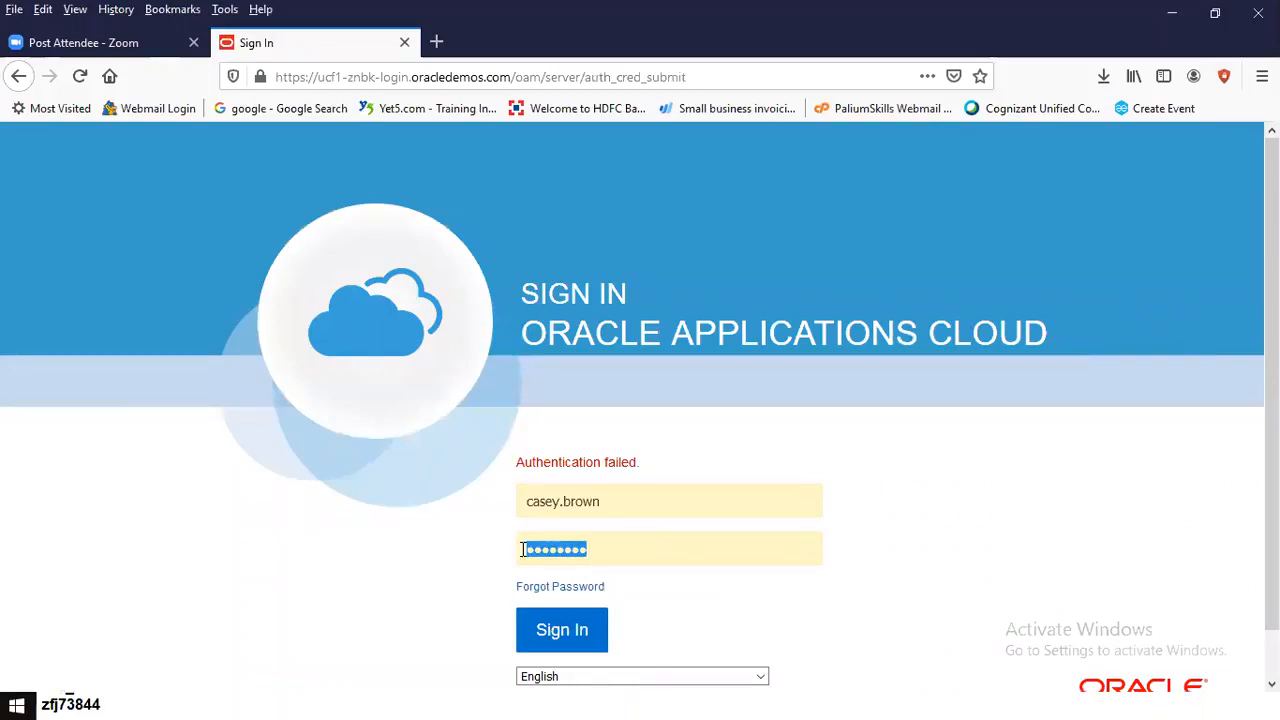
key(alt+Tab)
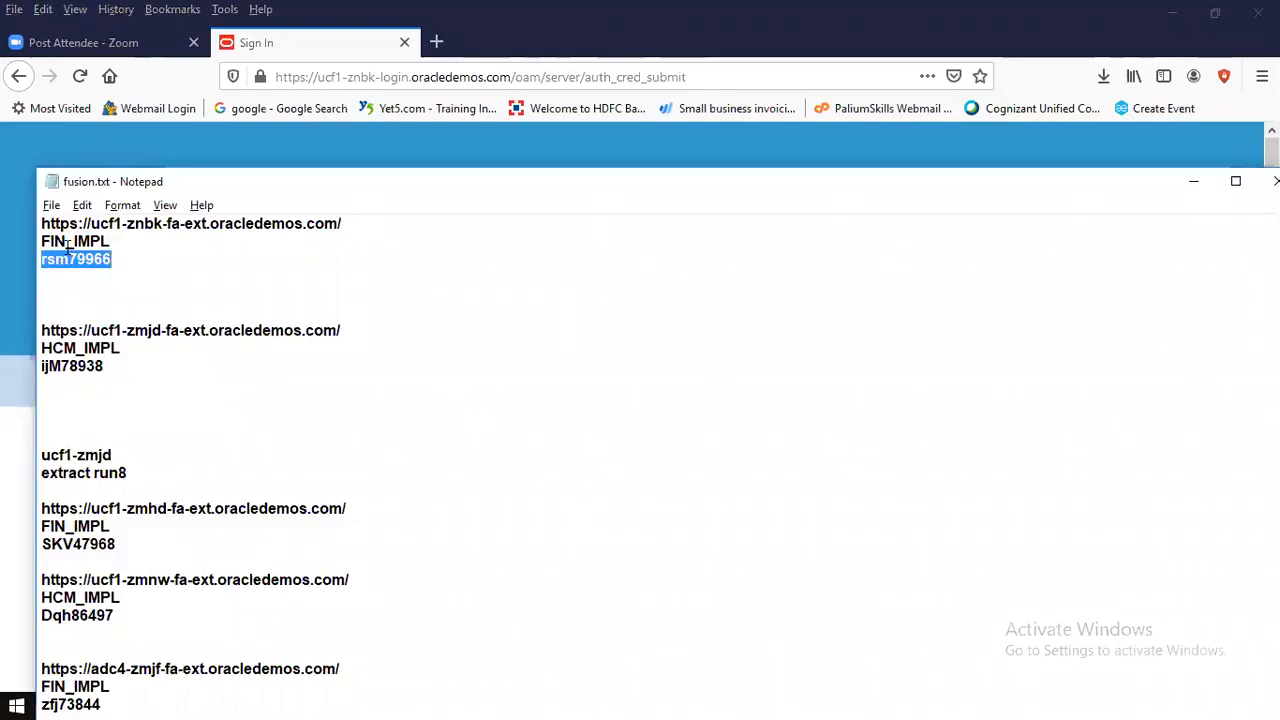
right_click(92, 264)
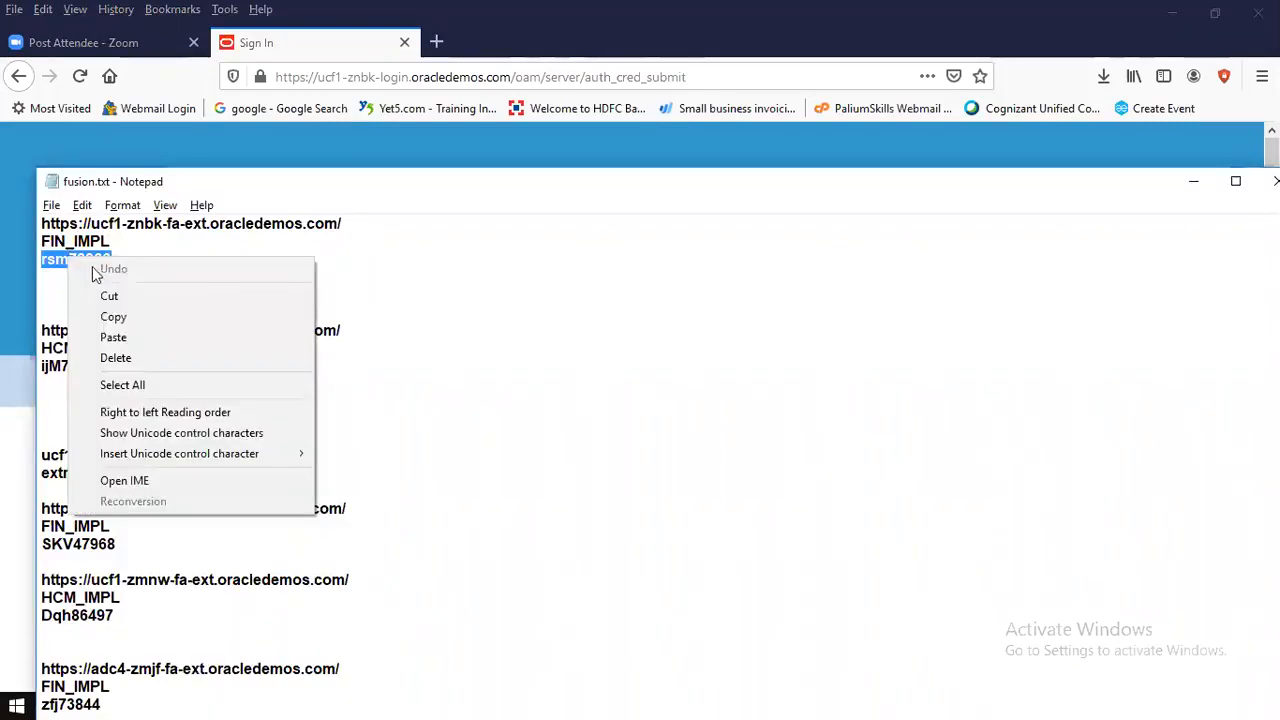
click(131, 316)
key(alt+Tab)
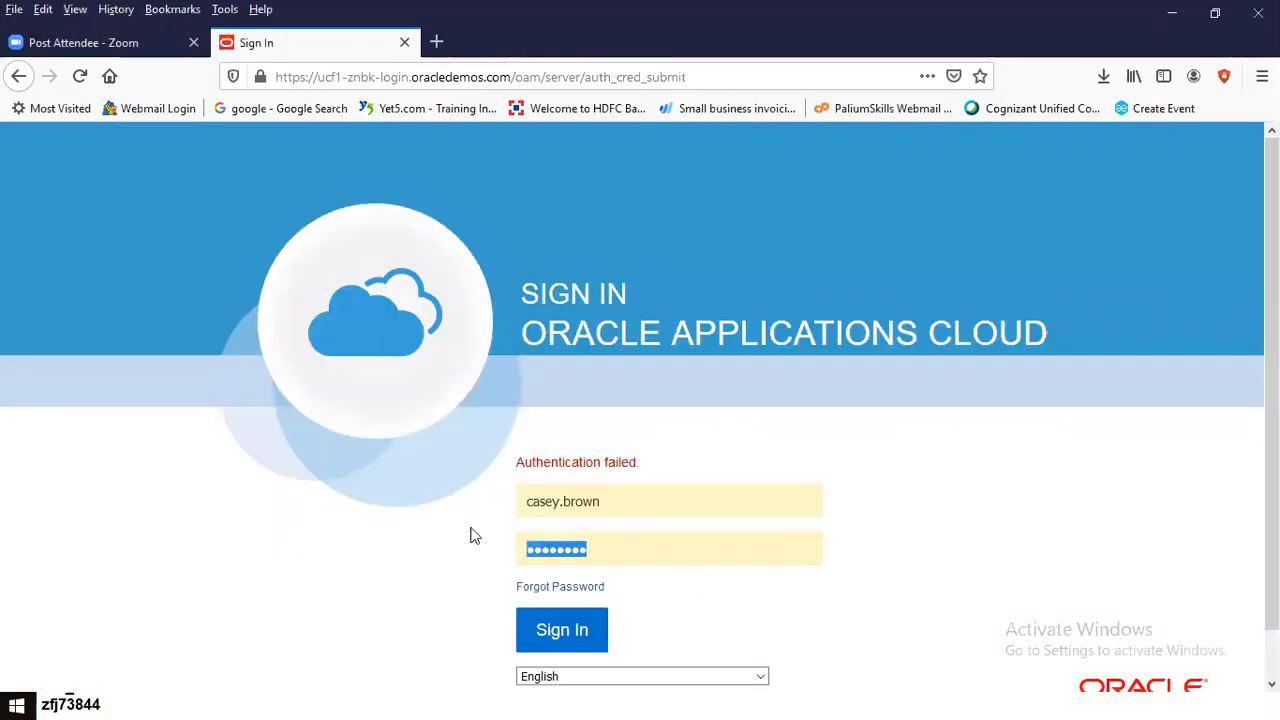
click(624, 553)
key(ctrl+a)
key(ctrl+v)
click(583, 632)
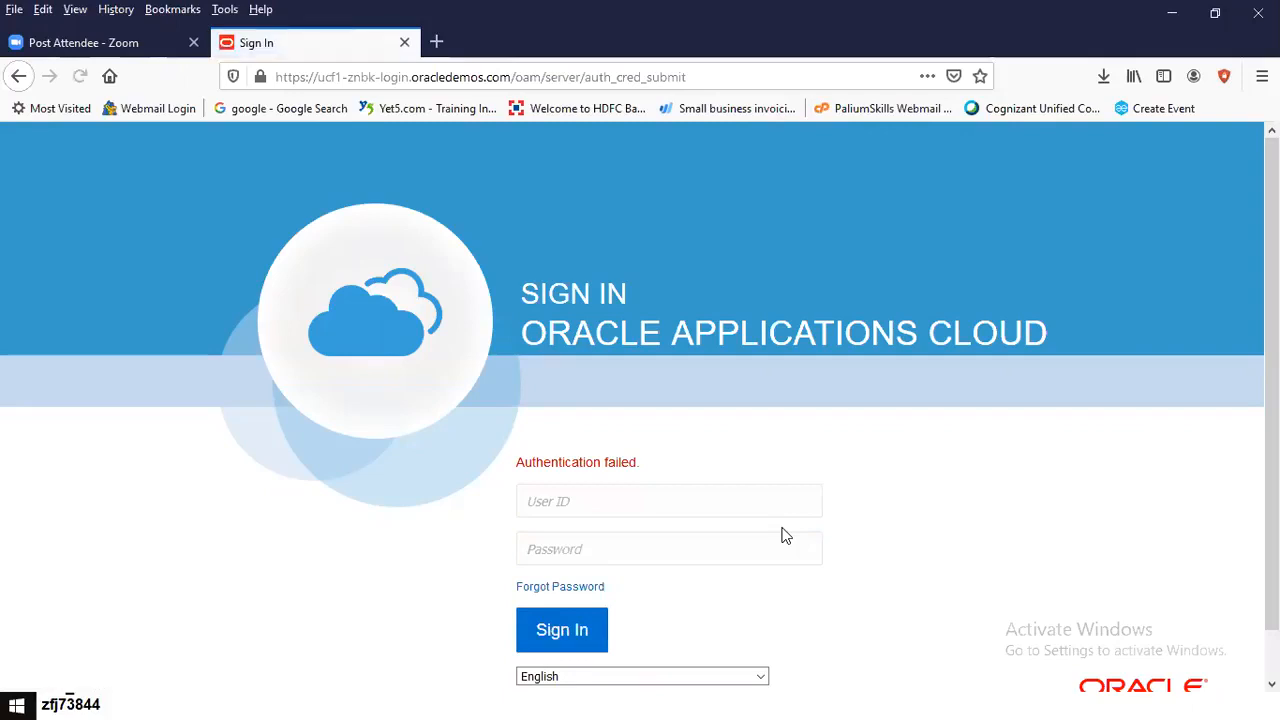
click(689, 499)
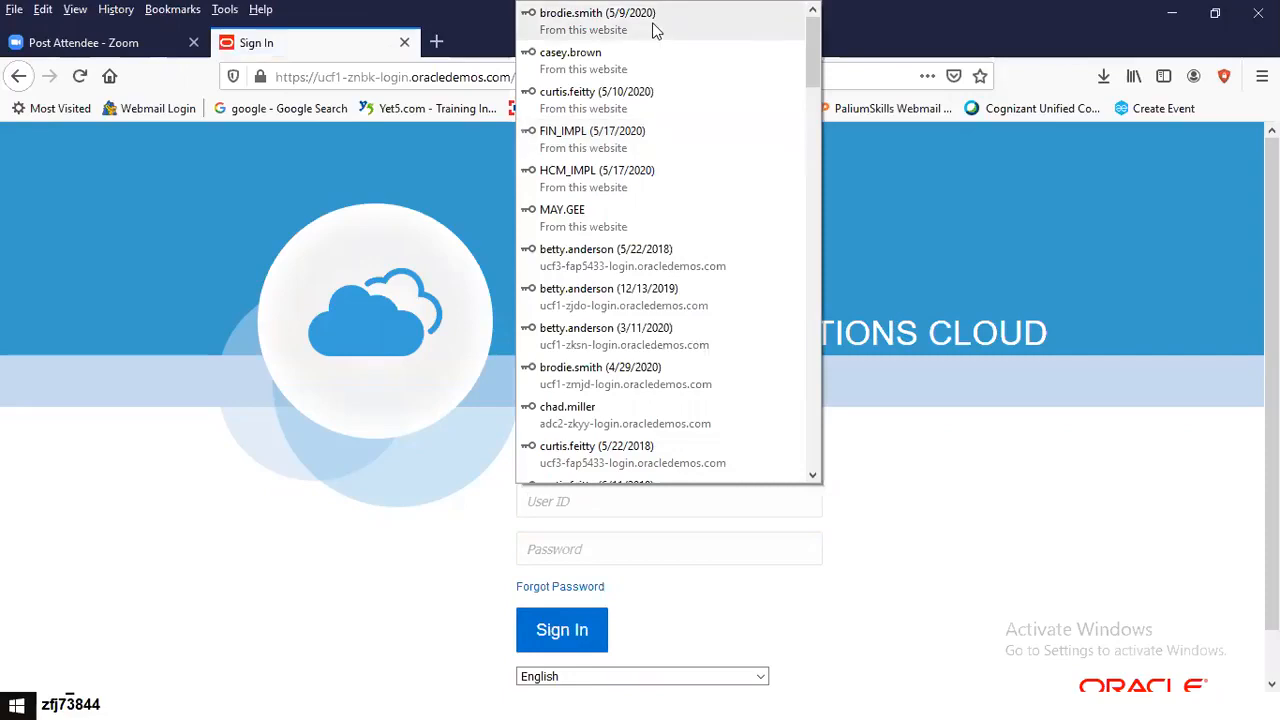
click(671, 148)
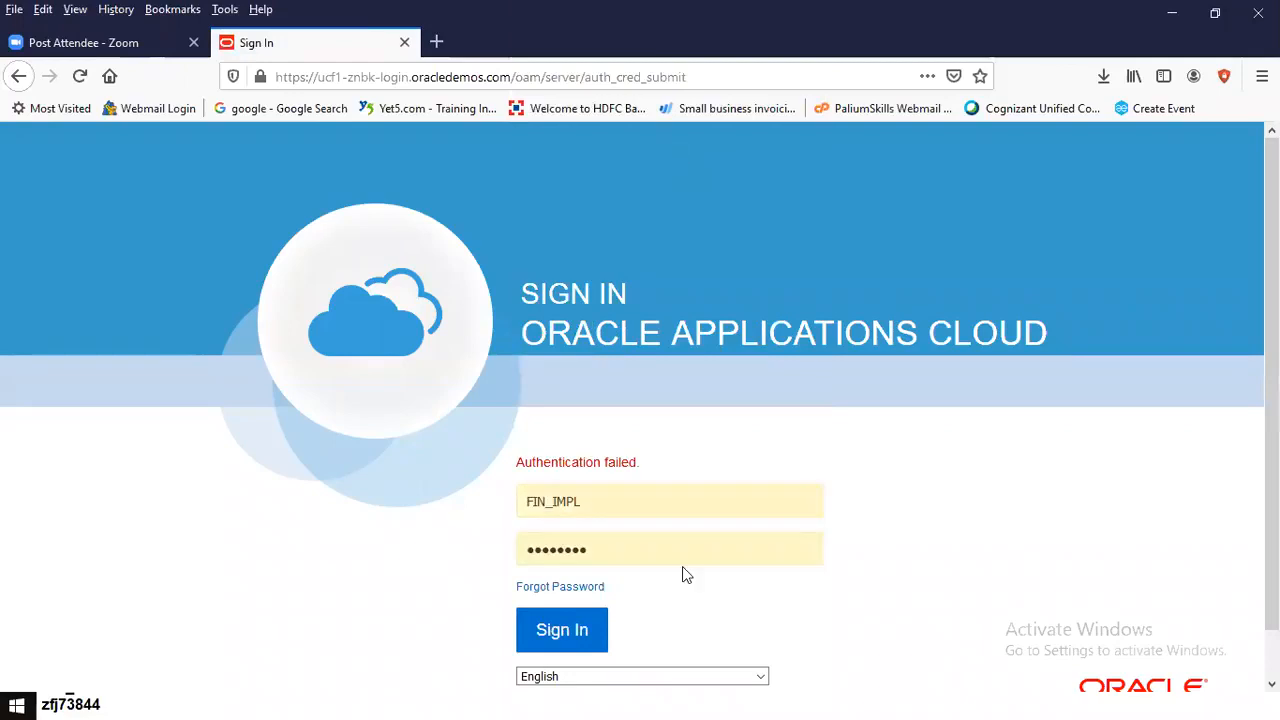
Sign in as the implementation user and glance at the pending notifications list
click(589, 627)
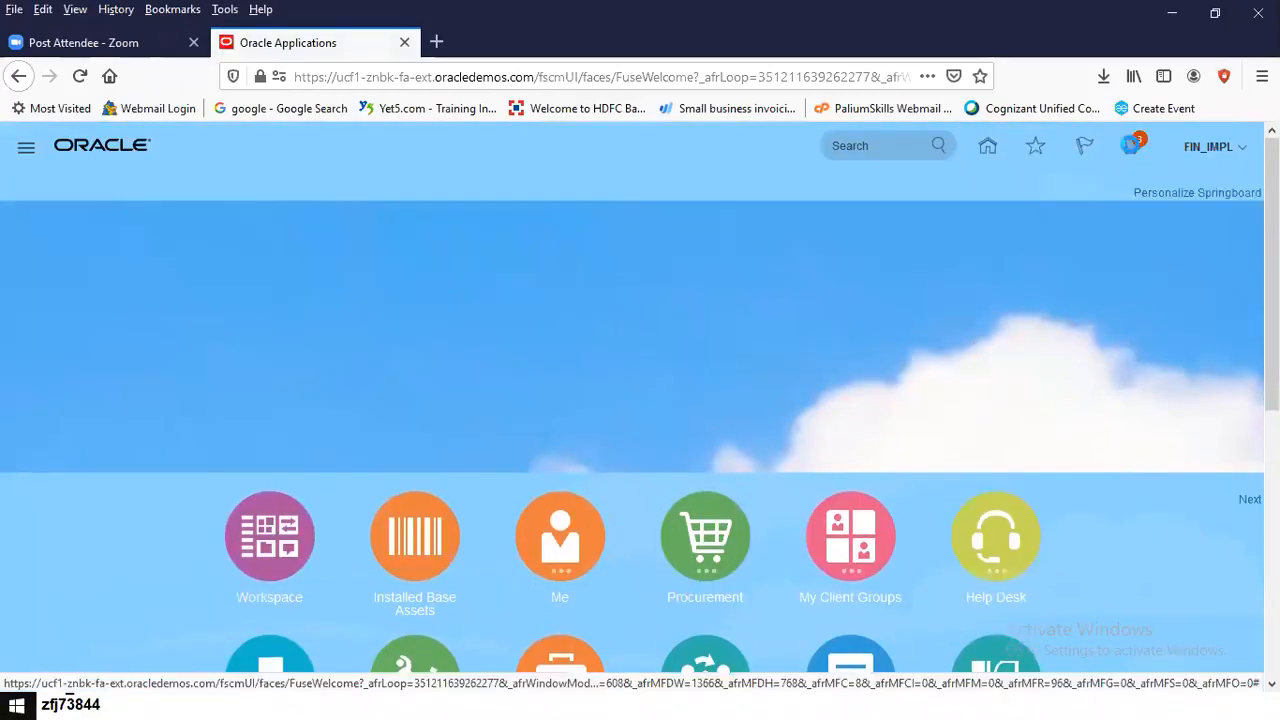
click(1134, 146)
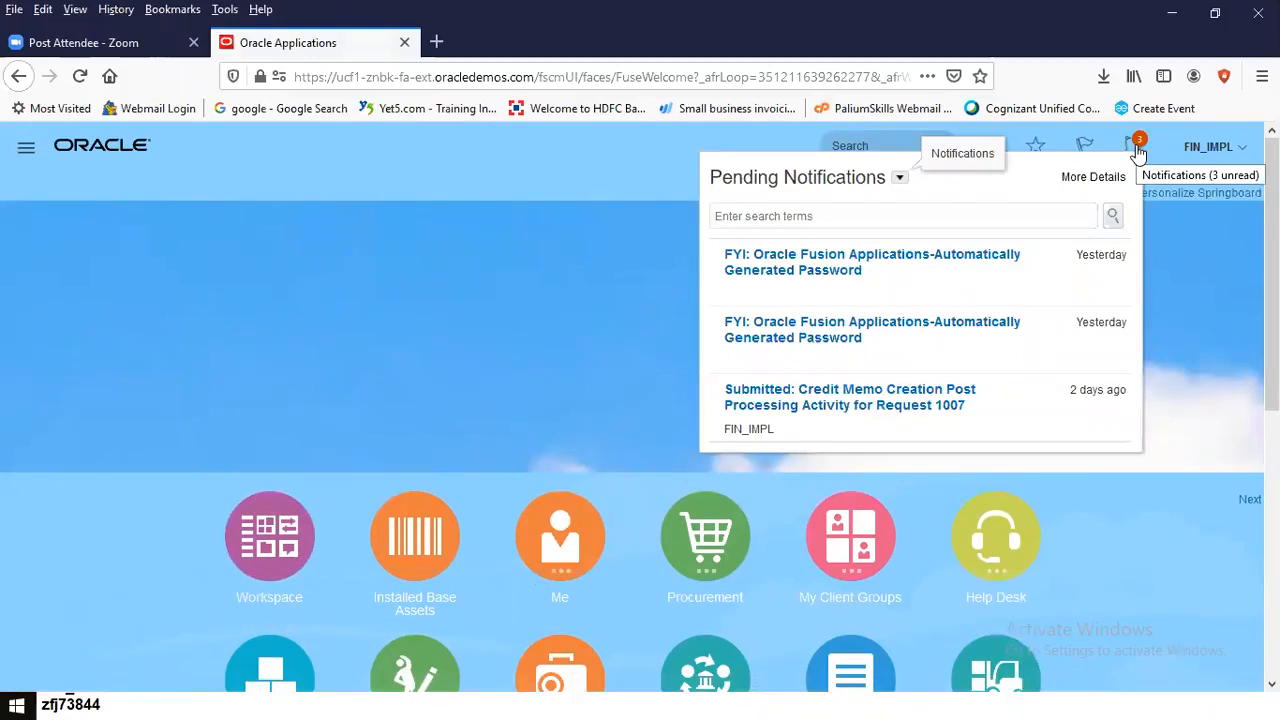
click(1186, 296)
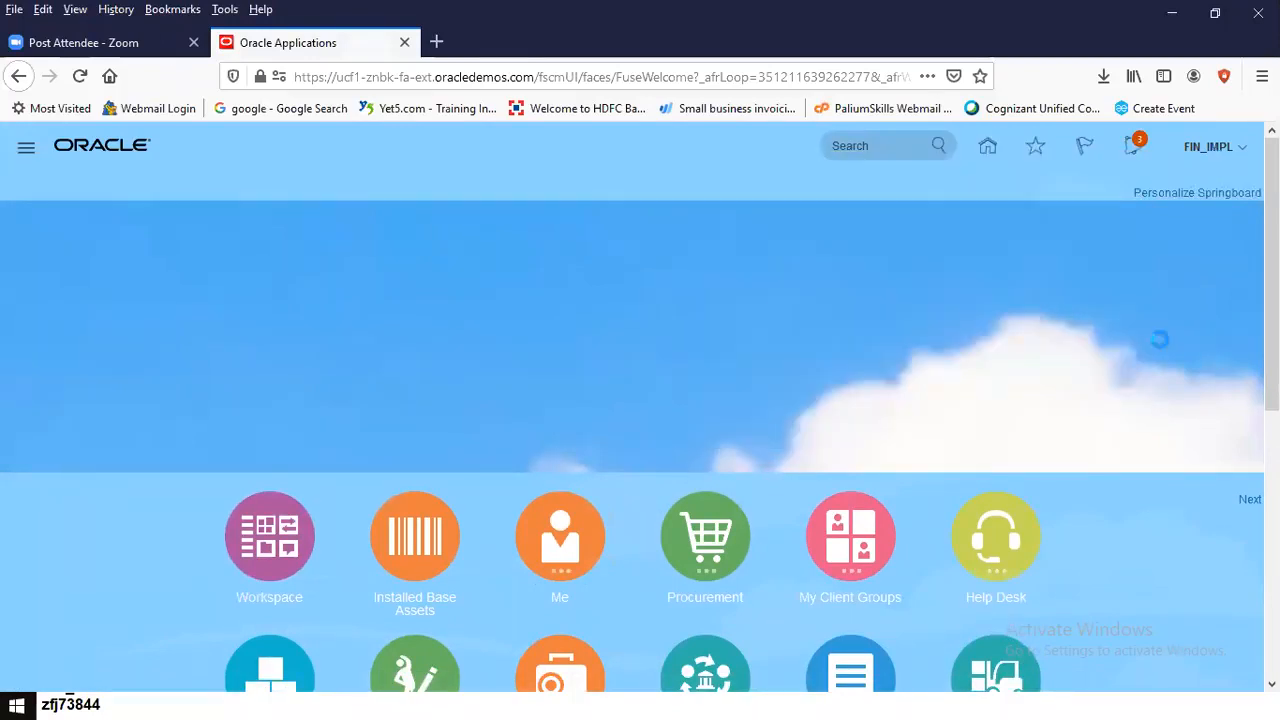
scroll(1070, 336, down, 4)
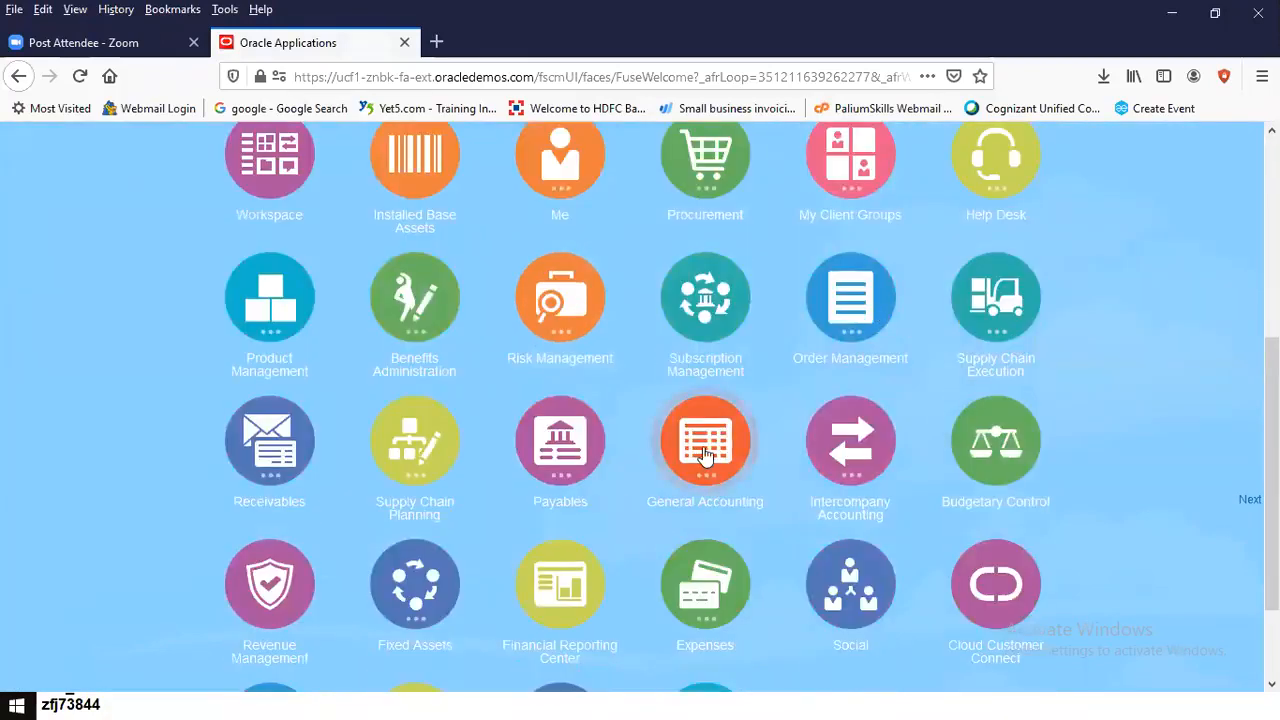
Go to General Accounting > Journals, toggle the journal tasks panel, and open Settings and Actions
click(705, 455)
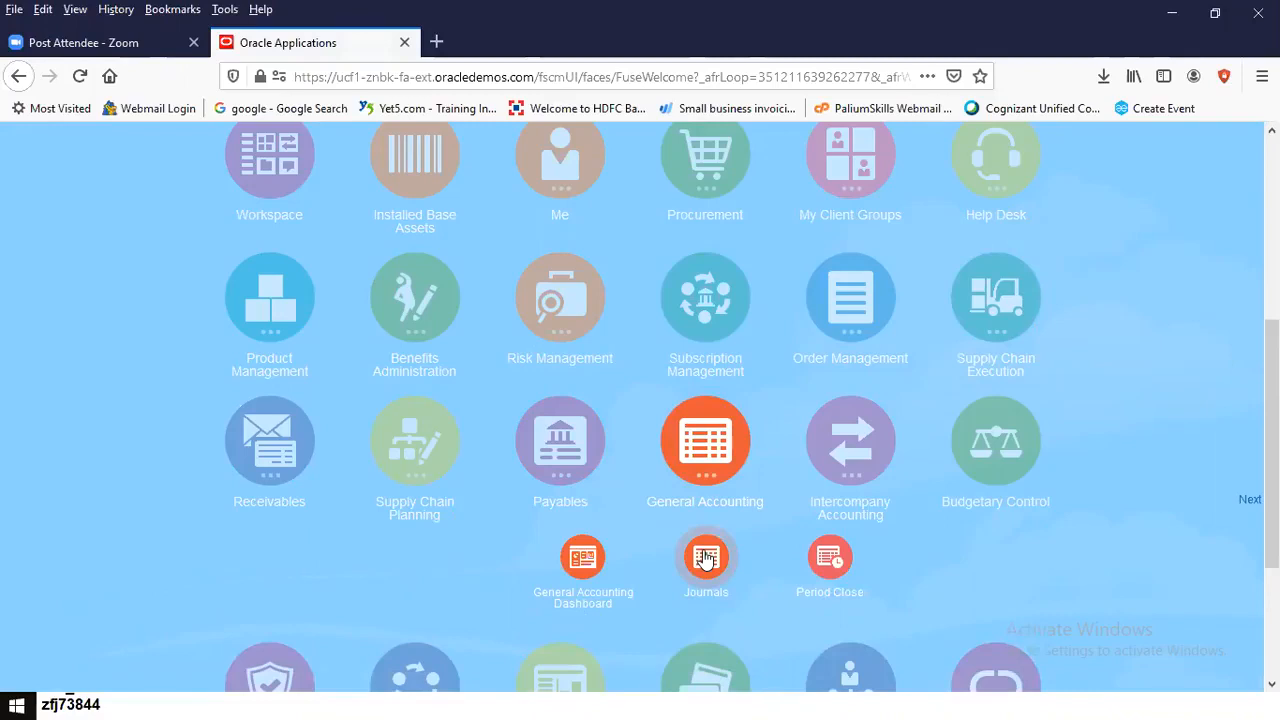
click(706, 558)
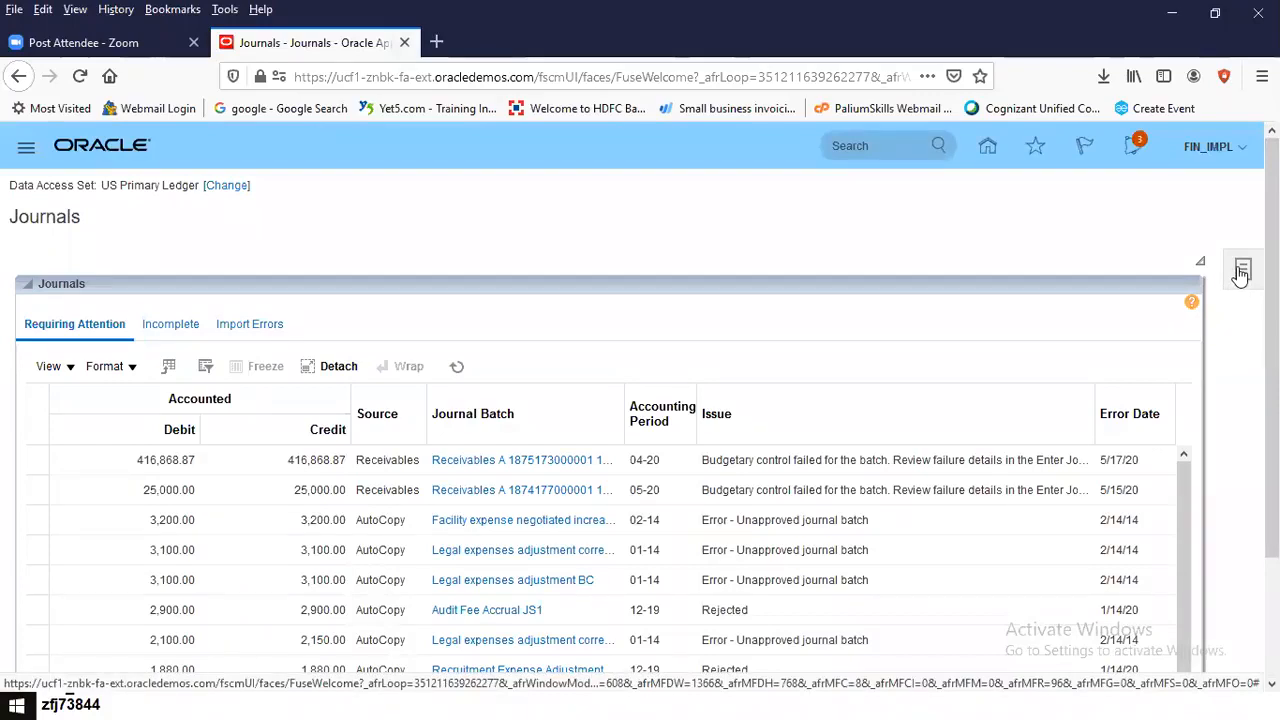
click(1241, 272)
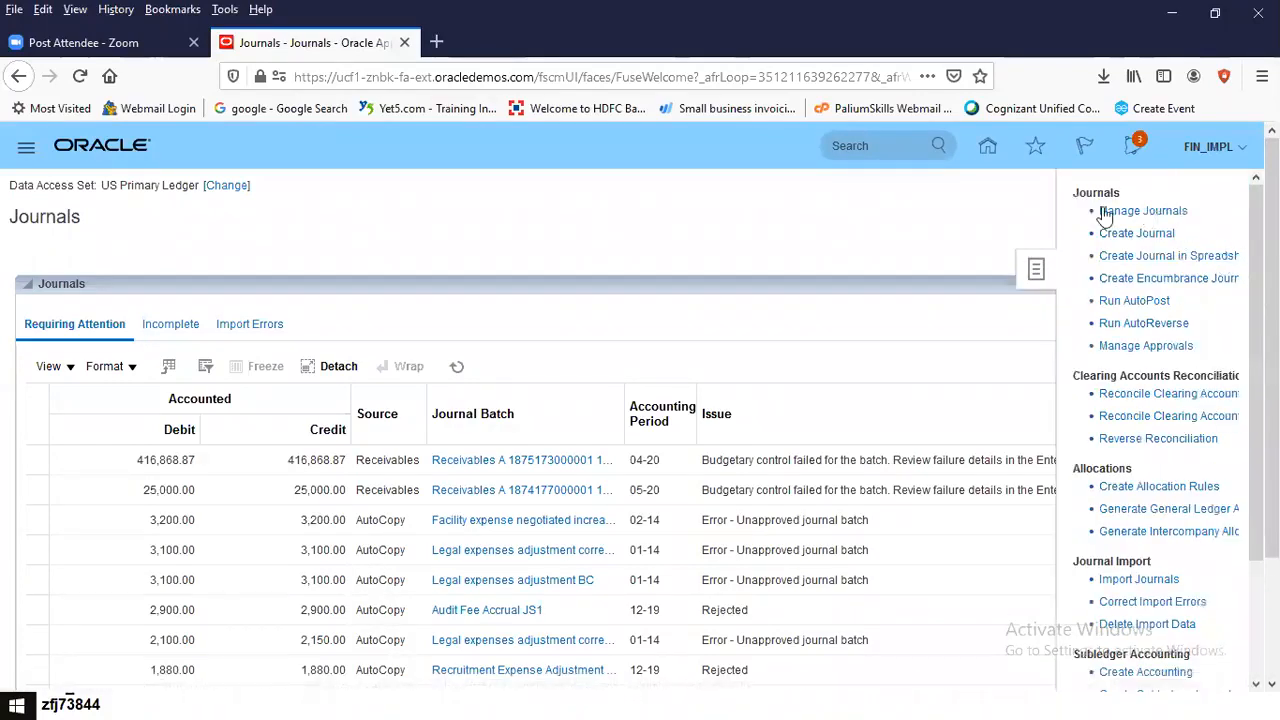
click(973, 211)
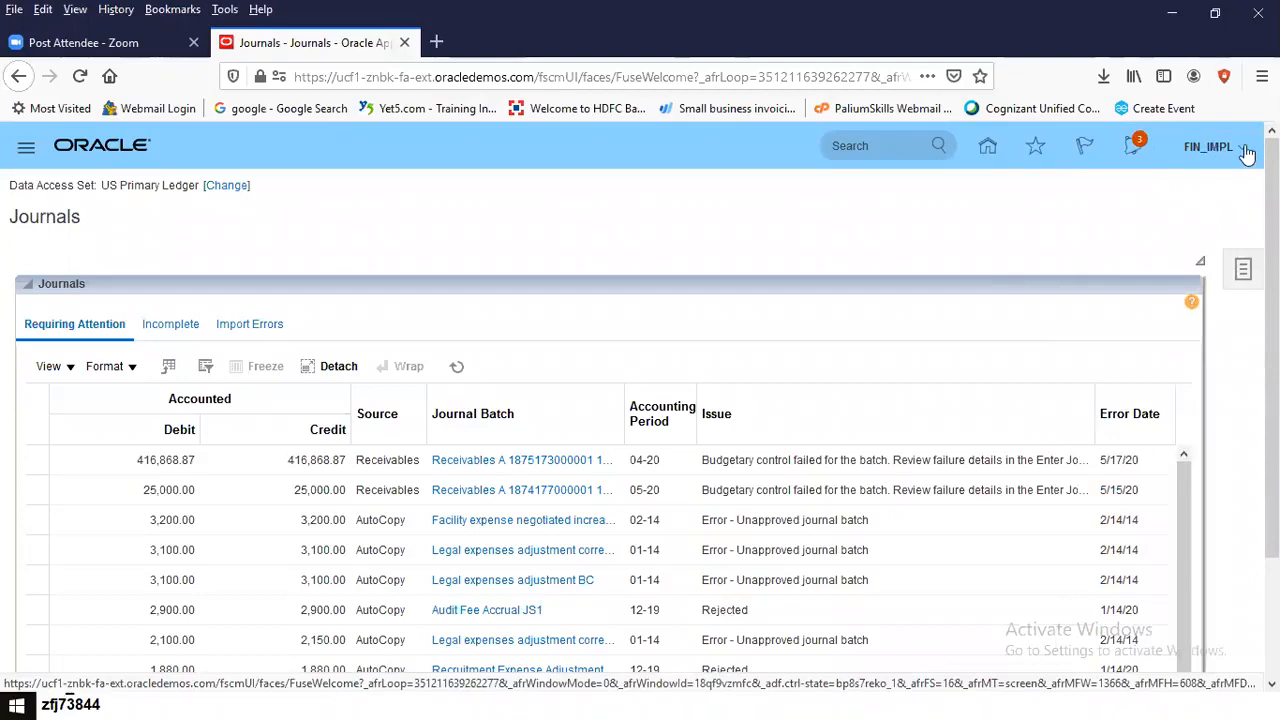
click(1212, 147)
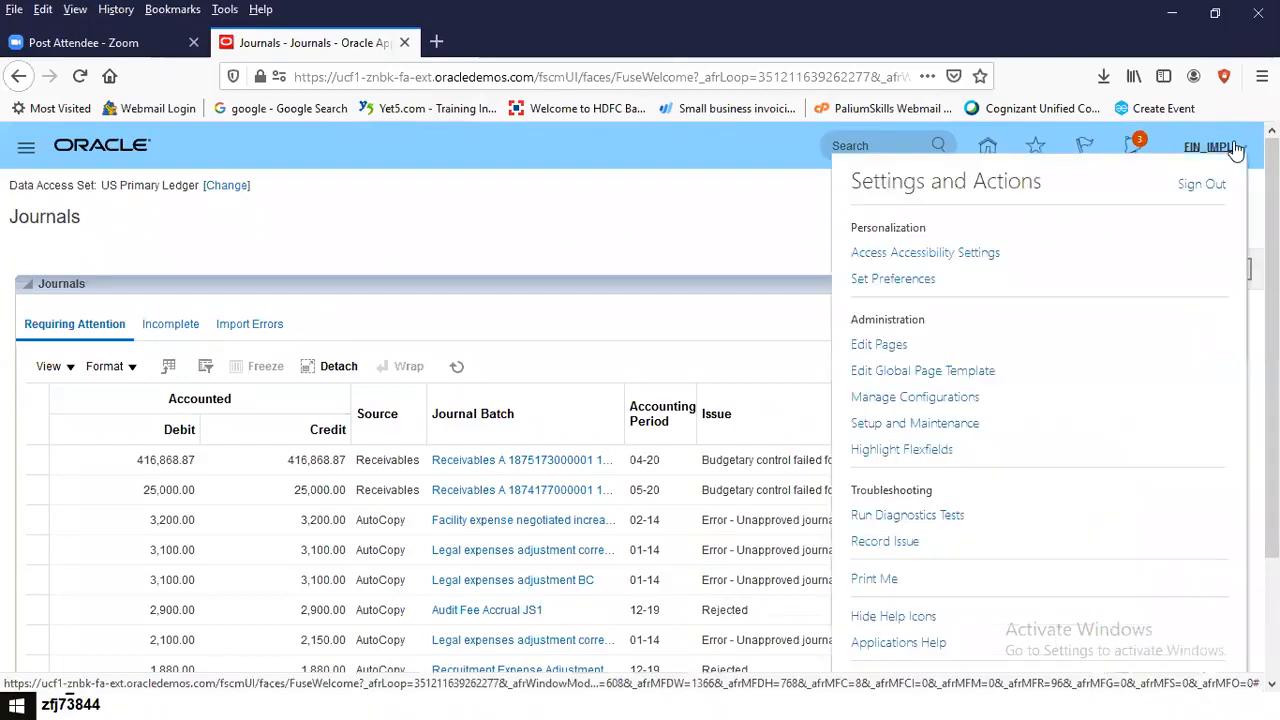
In Setup and Maintenance, search tasks for 'Imple' and launch Create Implementation Users
click(893, 425)
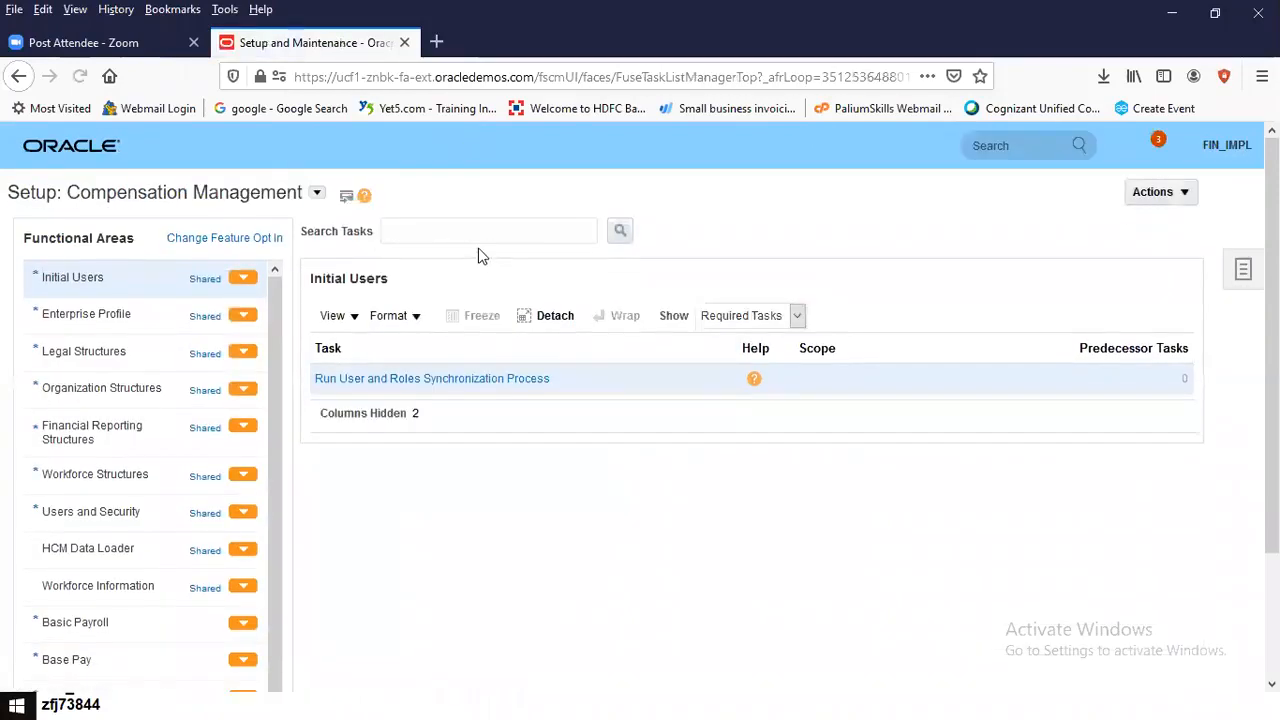
click(477, 235)
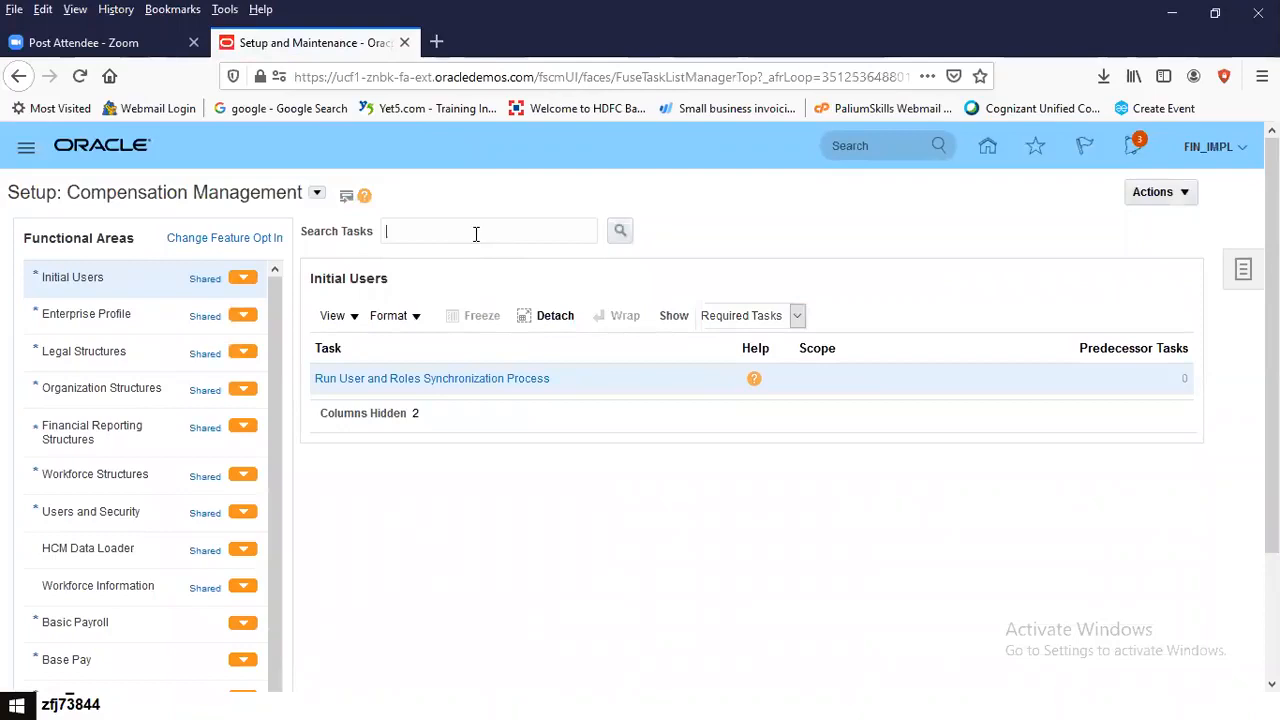
text(Imple)
key(Return)
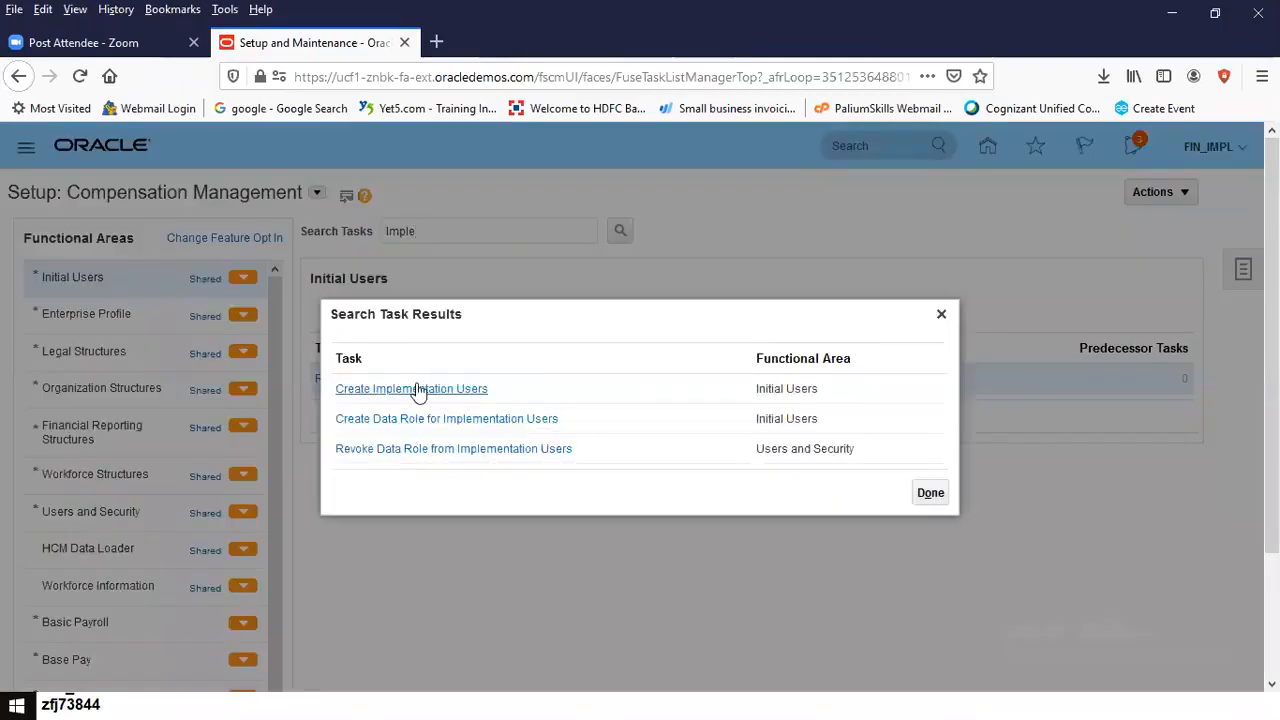
click(418, 390)
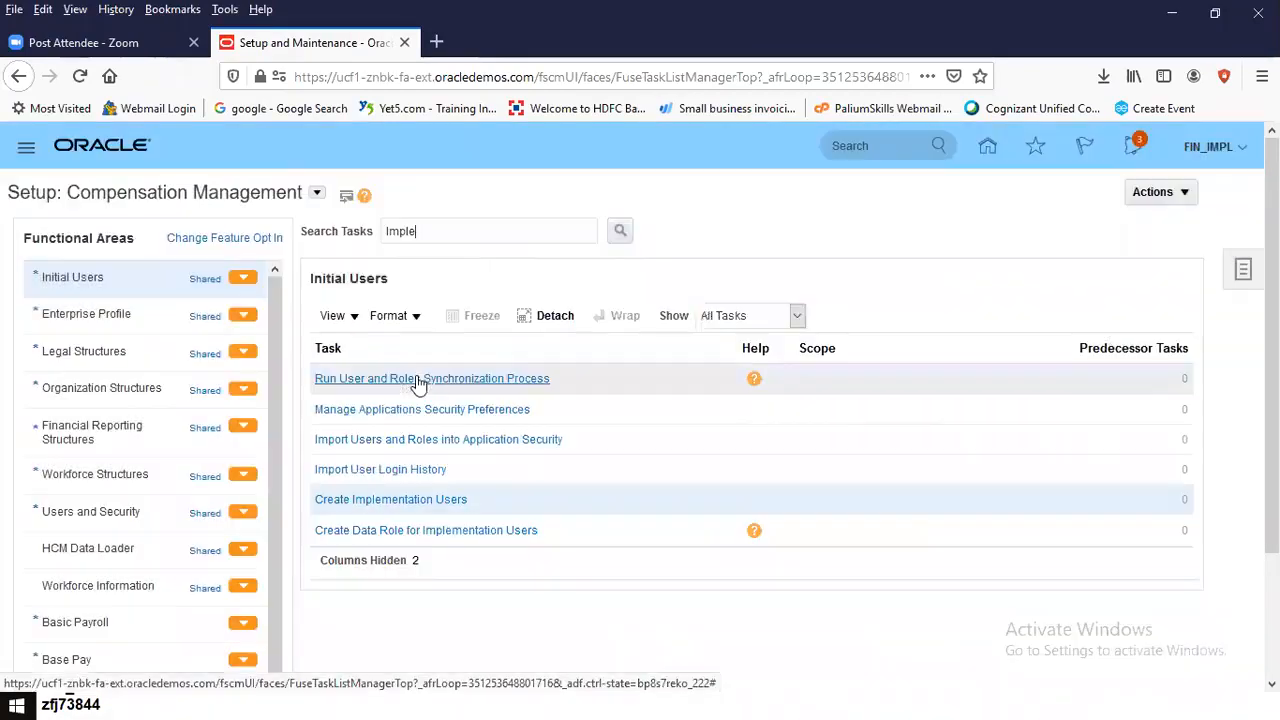
click(414, 501)
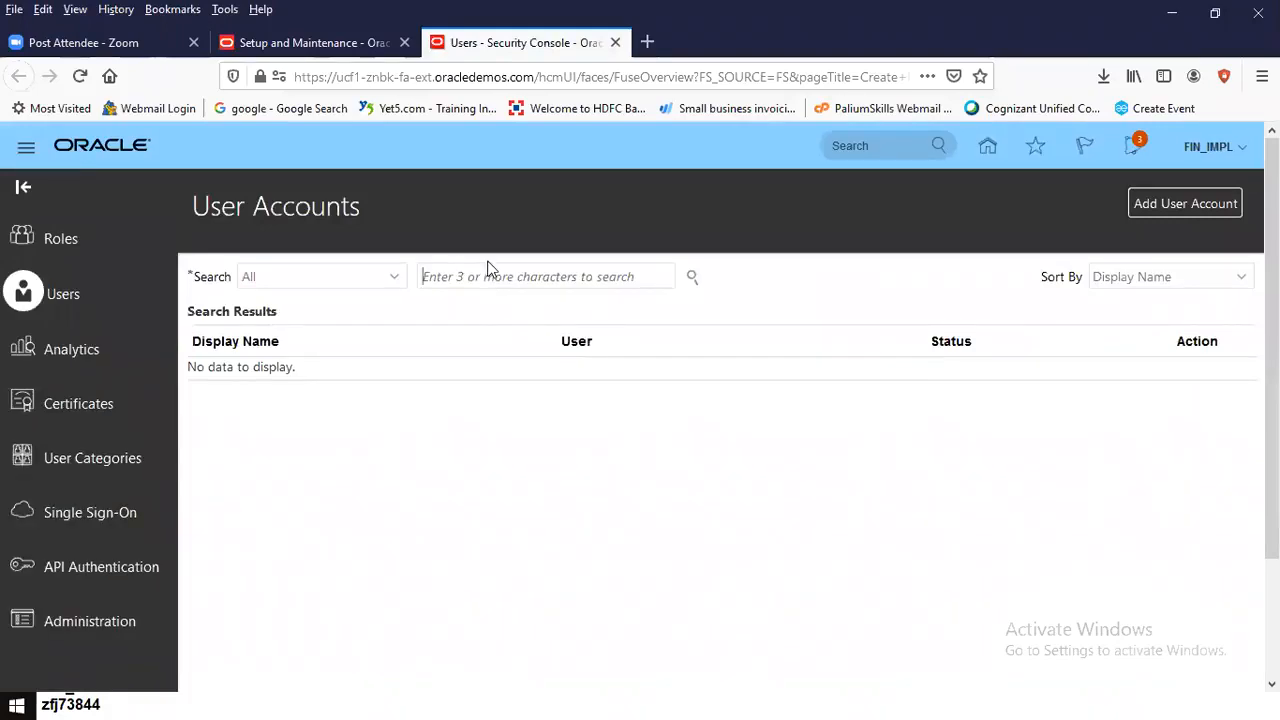
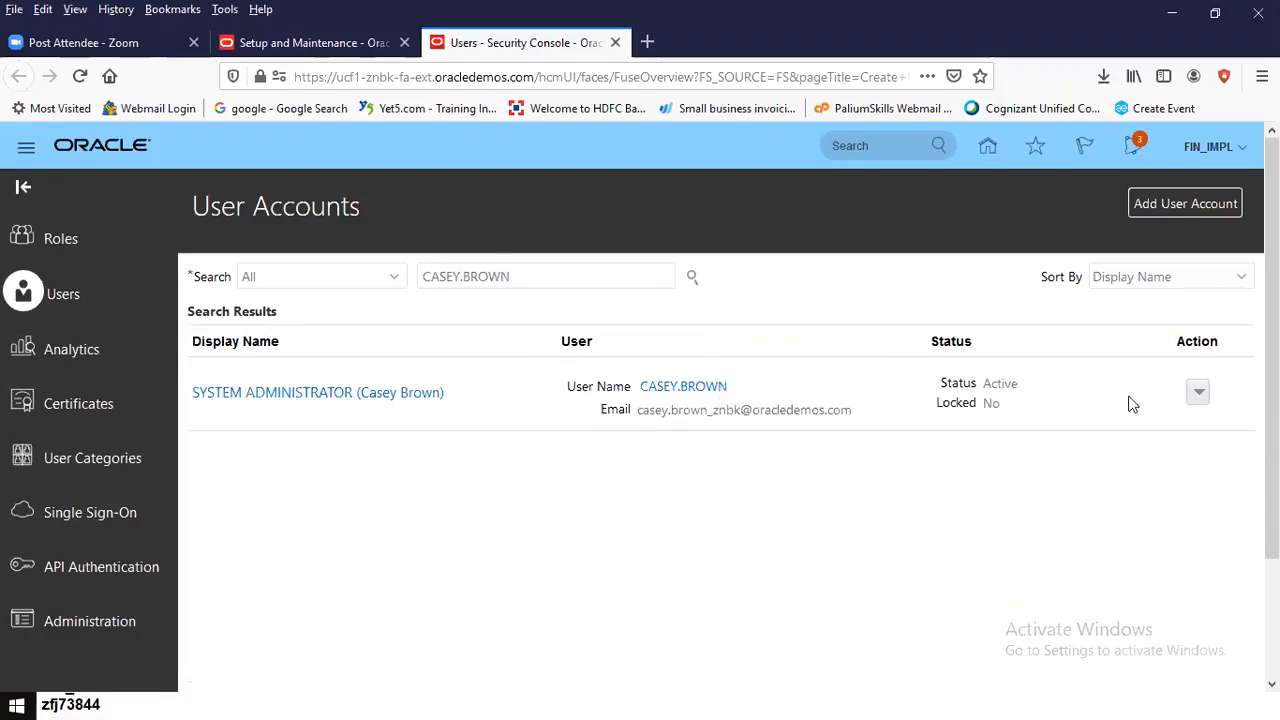
Find the system administrator's user account and enter a manually chosen new password twice
click(1200, 393)
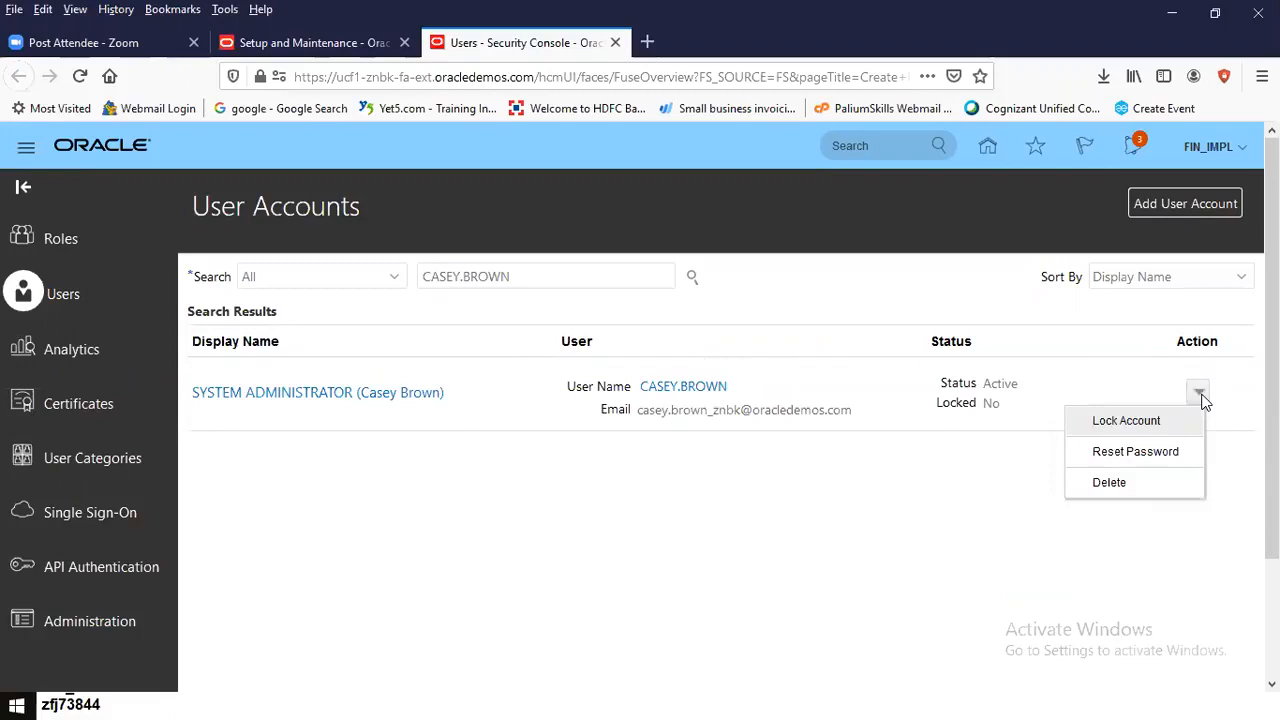
click(1131, 455)
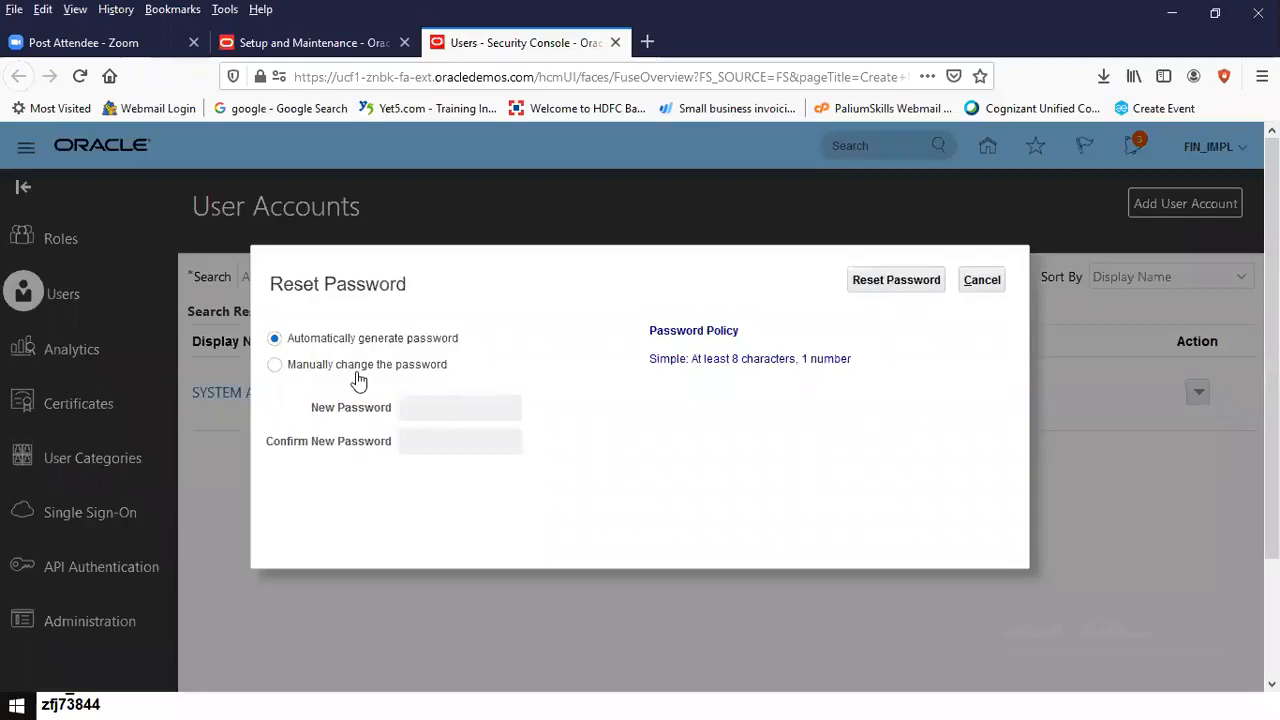
click(356, 372)
click(444, 405)
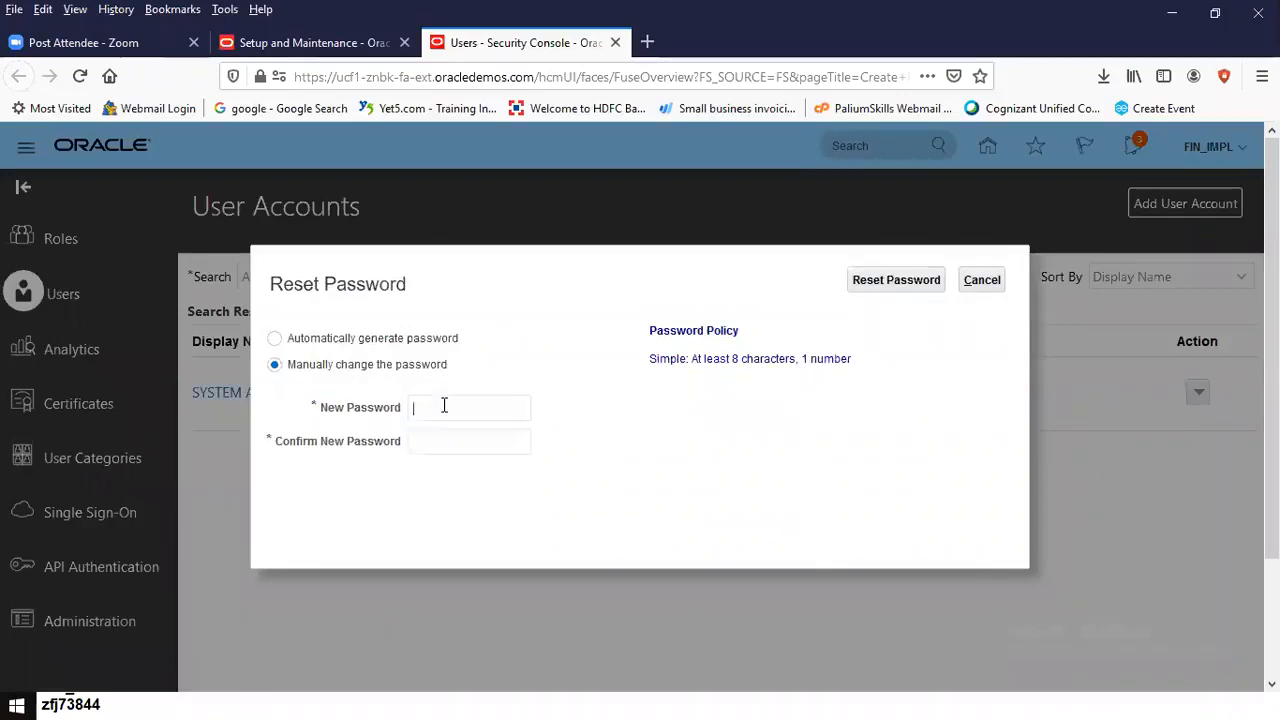
text(********)
click(447, 441)
text(********)
Apply the password reset, update the browser's saved password, and return to the home springboard
click(906, 279)
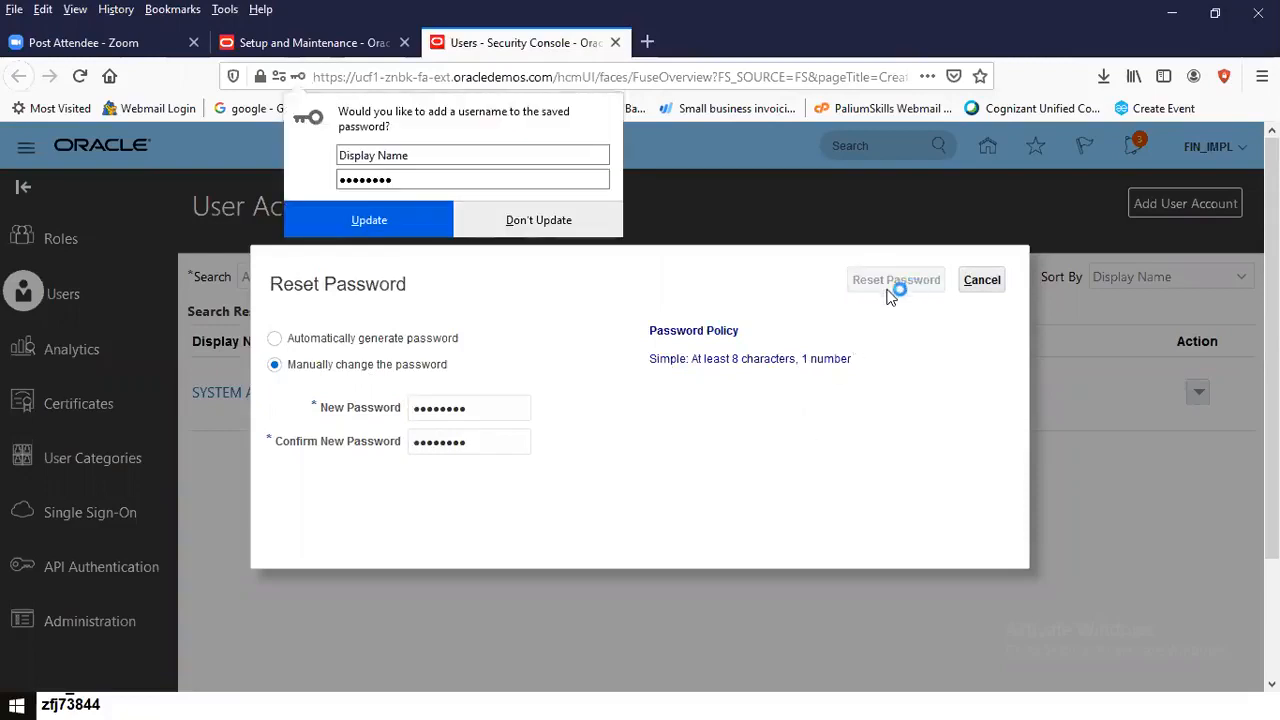
click(337, 218)
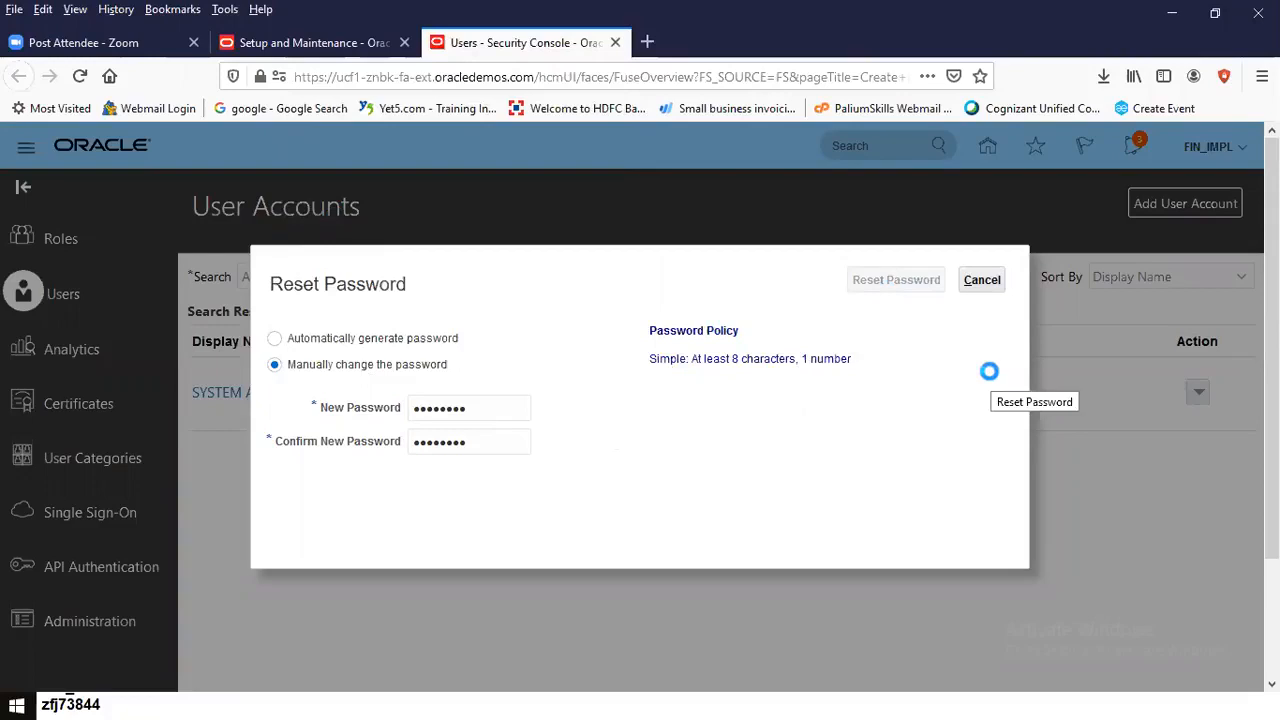
click(983, 280)
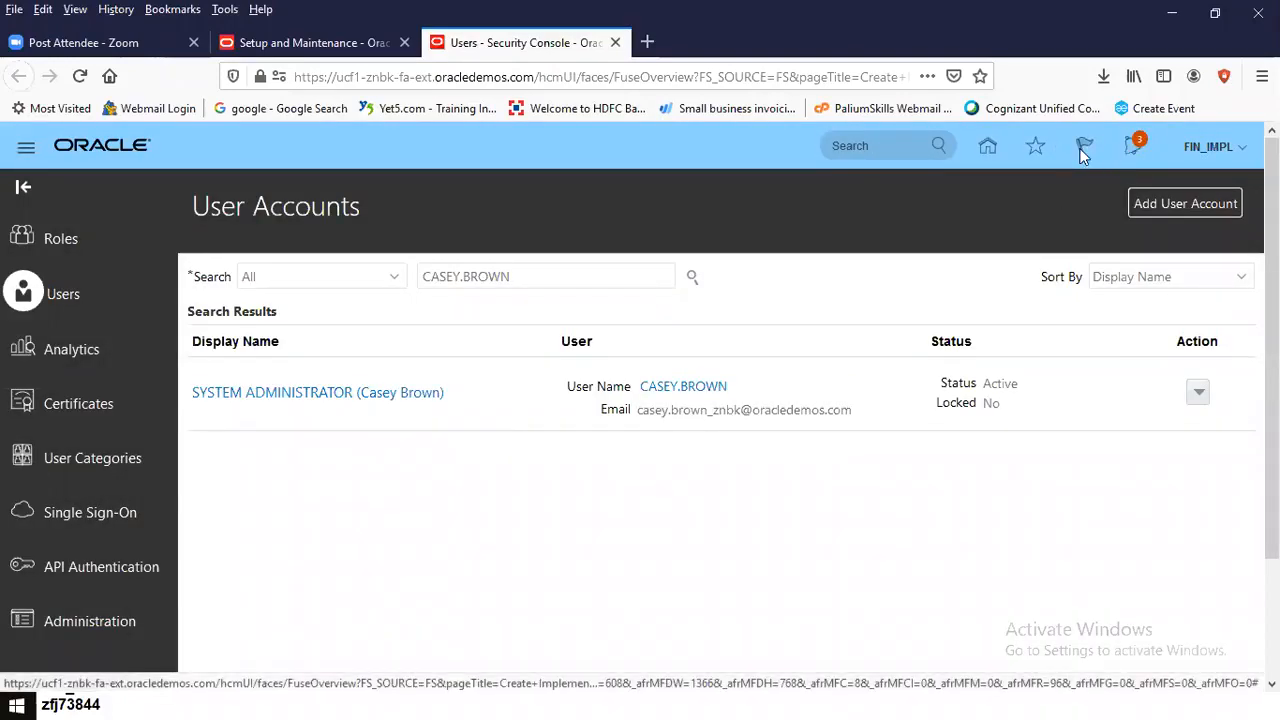
click(988, 148)
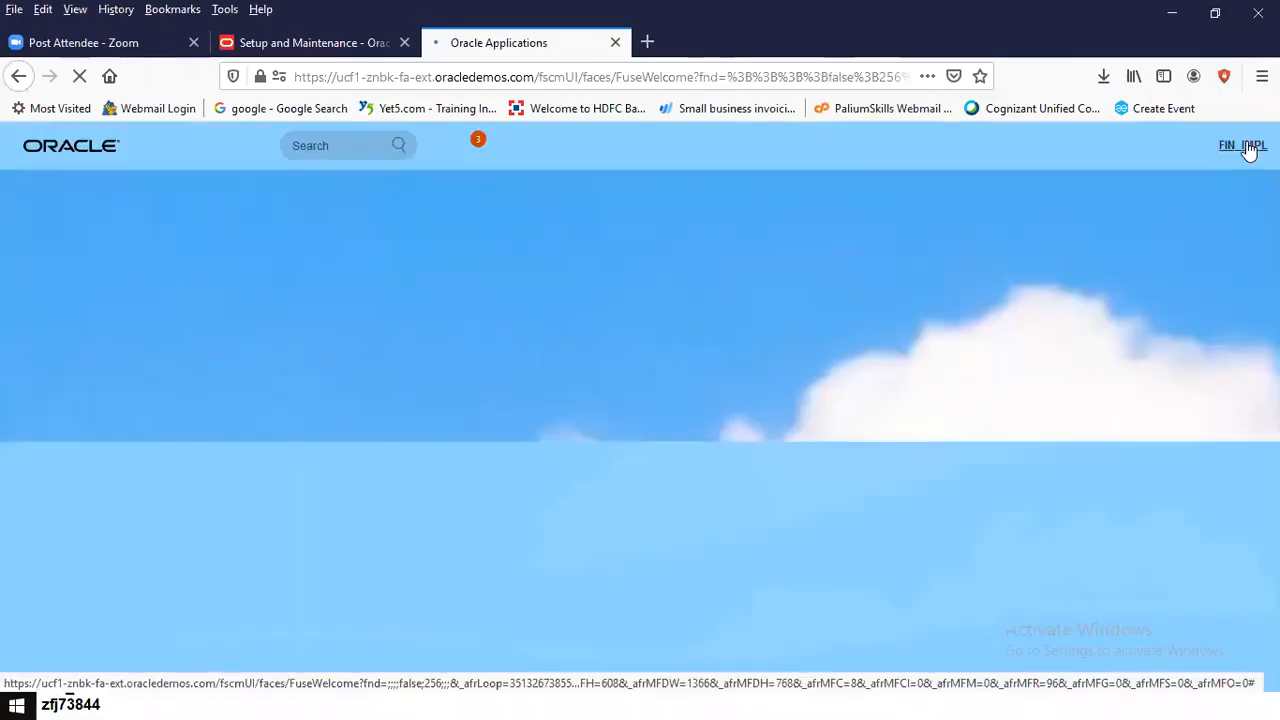
Sign out from the settings and actions menu, confirm logout, and focus the User ID field
click(1249, 150)
click(1249, 150)
click(1249, 150)
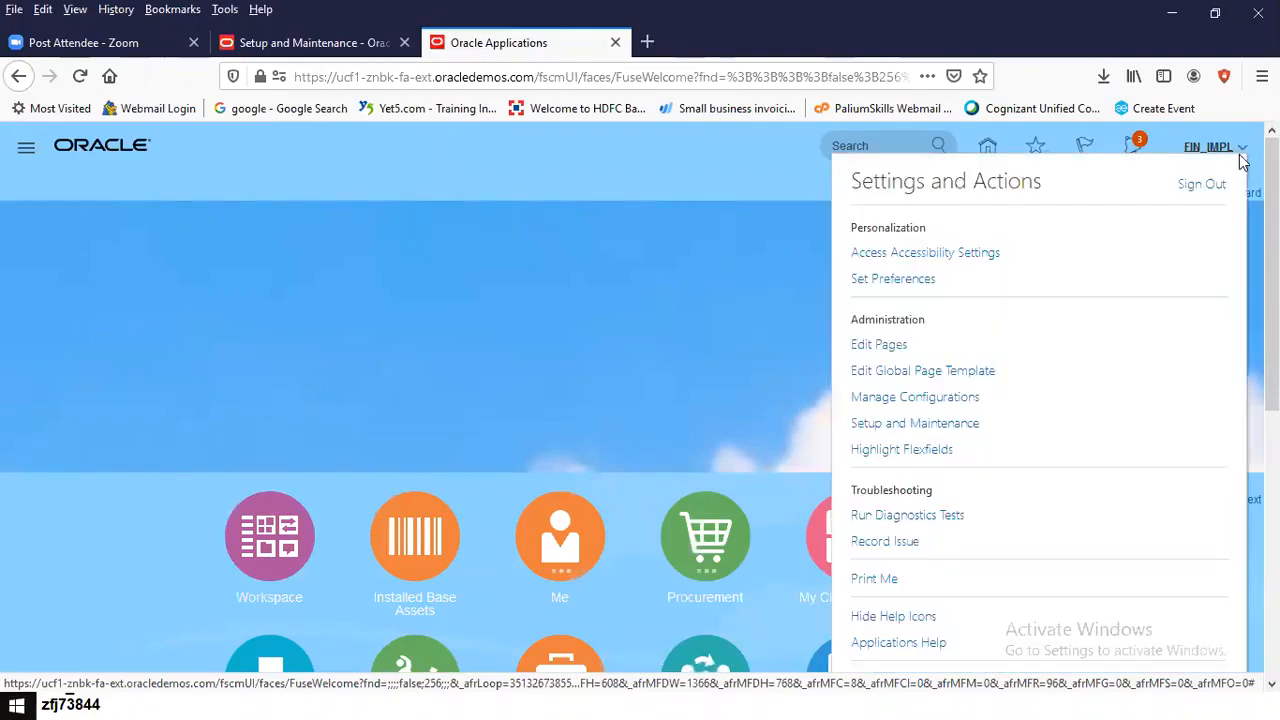
click(1220, 188)
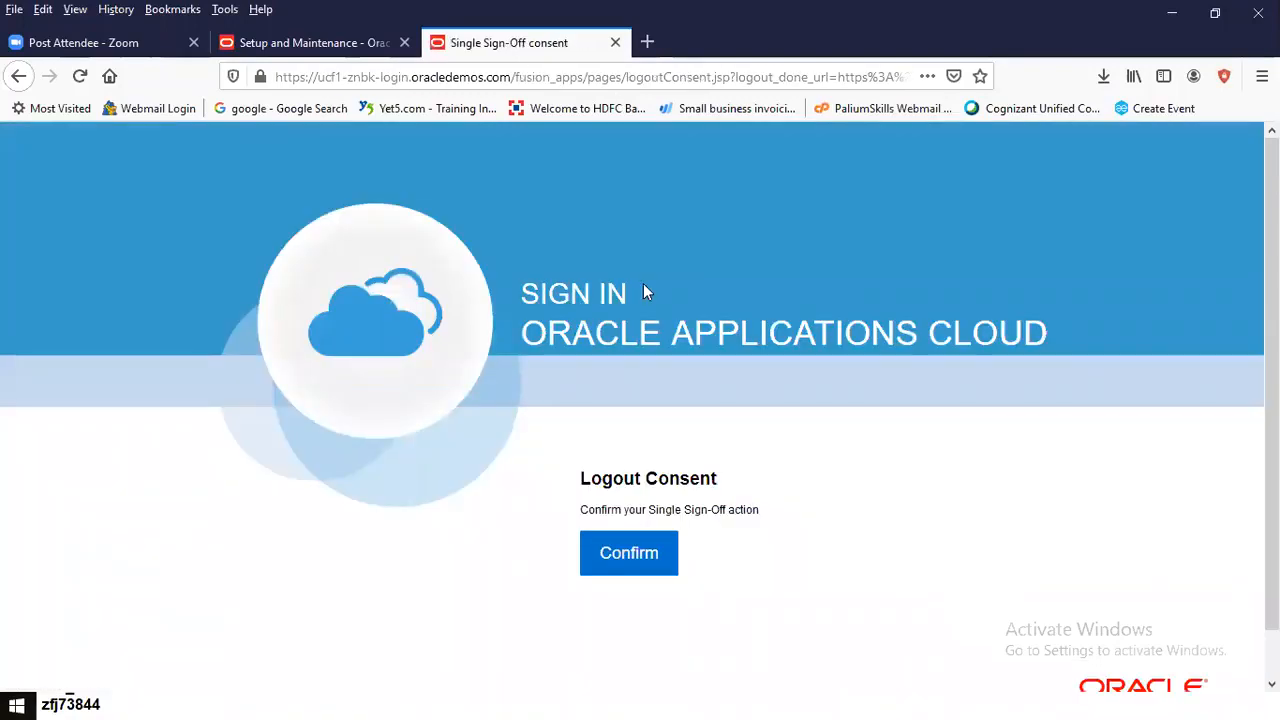
click(638, 550)
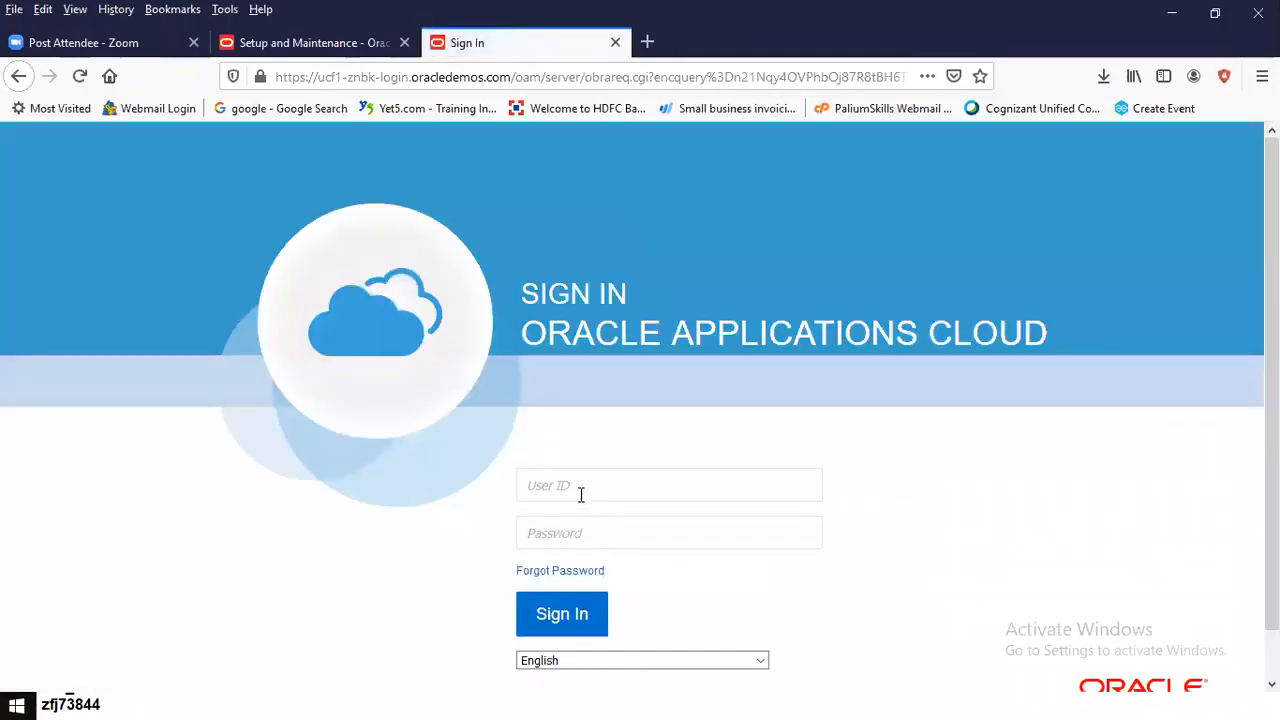
click(580, 494)
Sign in with the administrator's saved login and open the pending notifications
text(case)
click(602, 525)
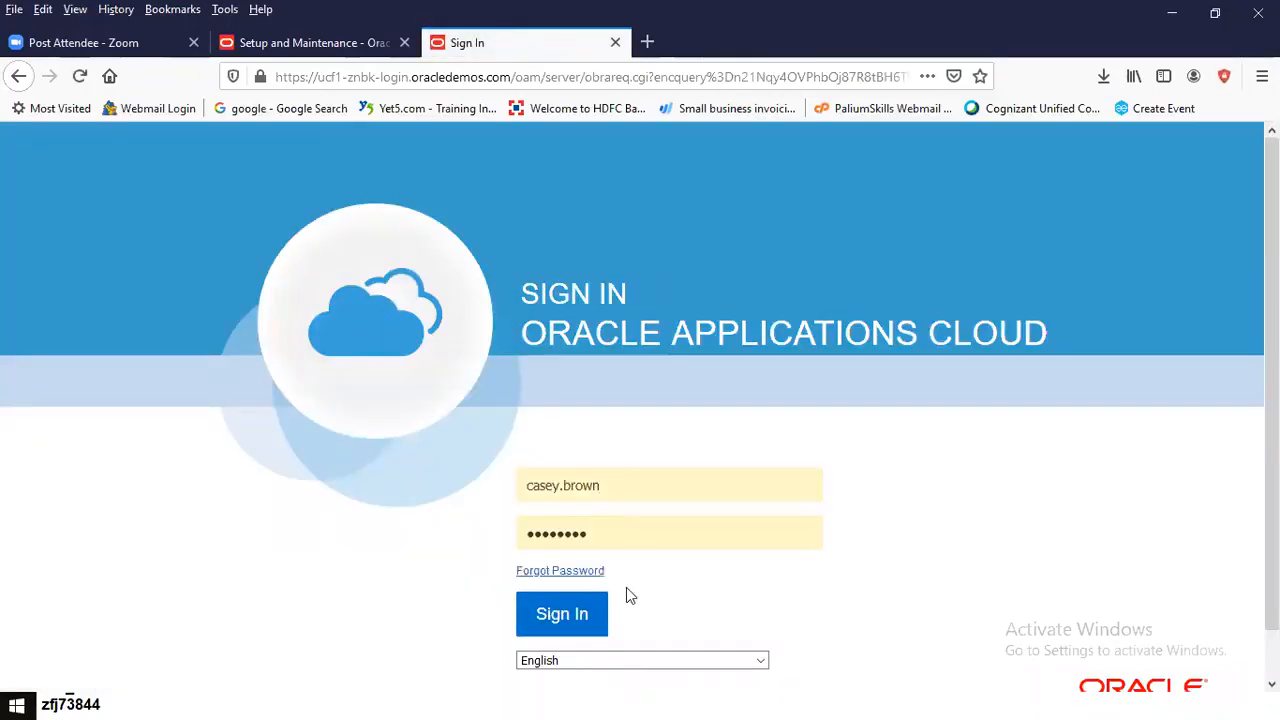
click(585, 627)
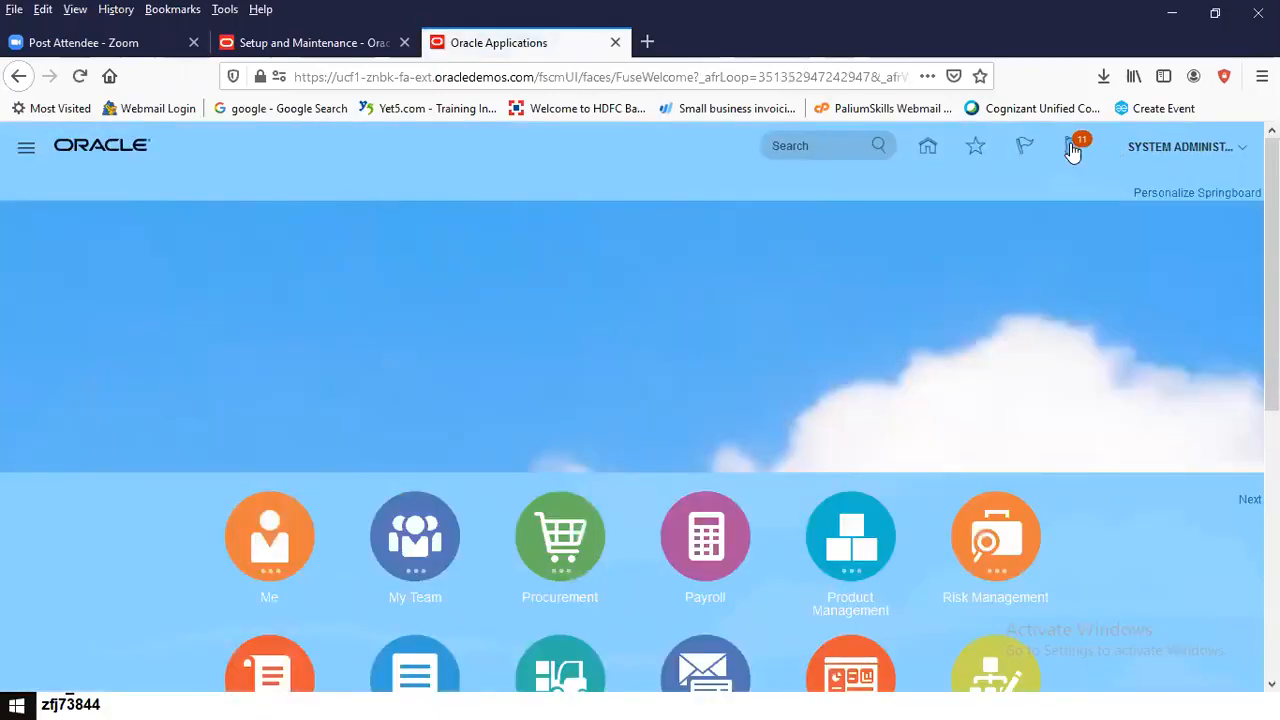
click(1072, 146)
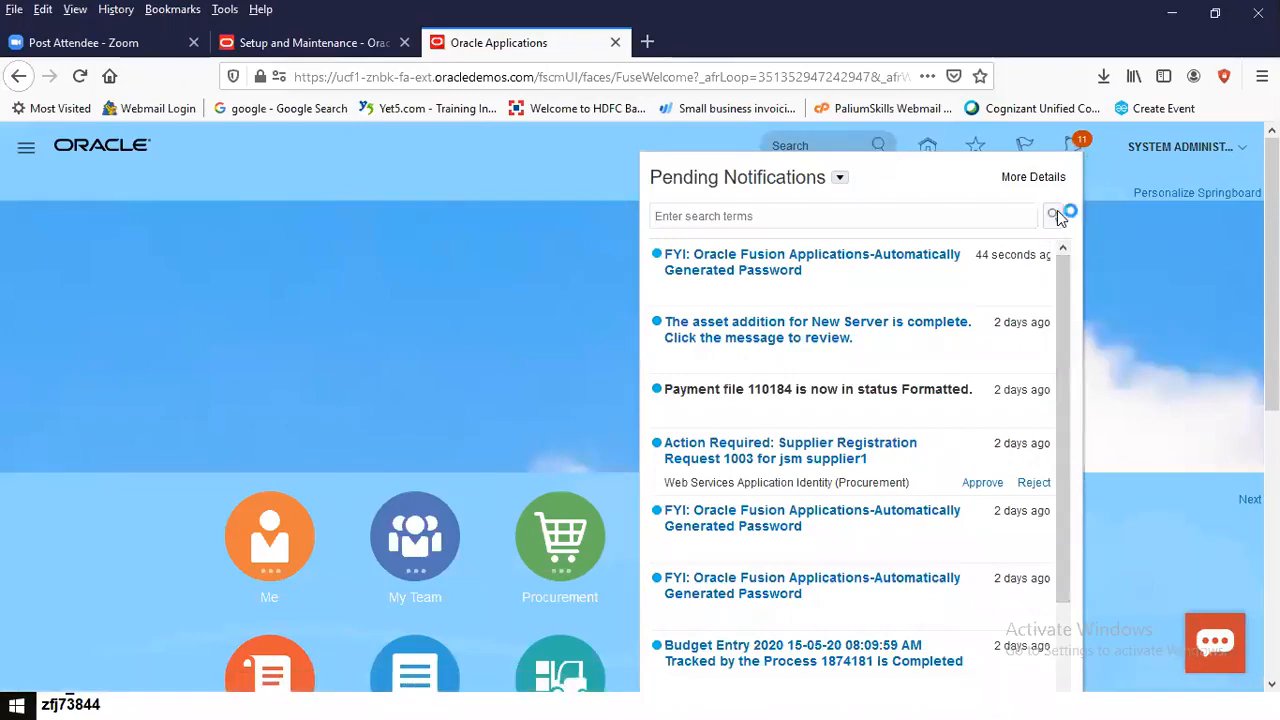
Close notifications and go to General Accounting > Journals > Manage Journals
click(411, 214)
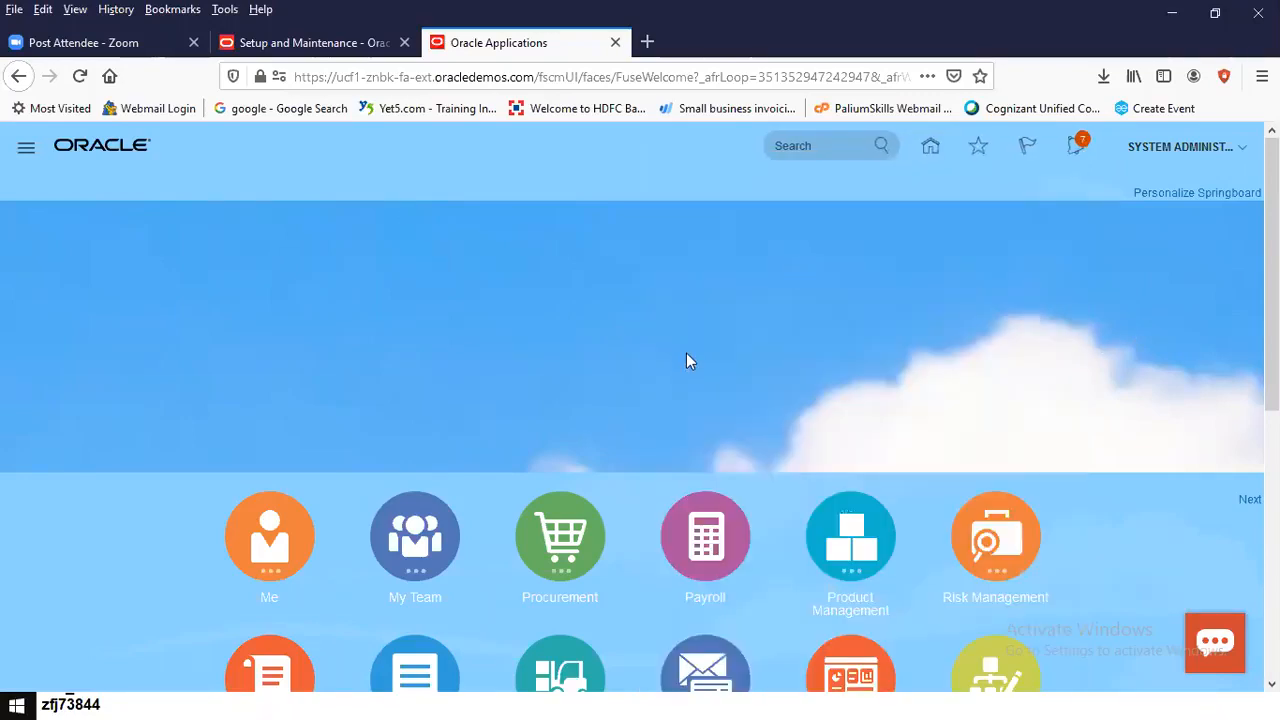
scroll(686, 353, down, 3)
scroll(695, 370, down, 2)
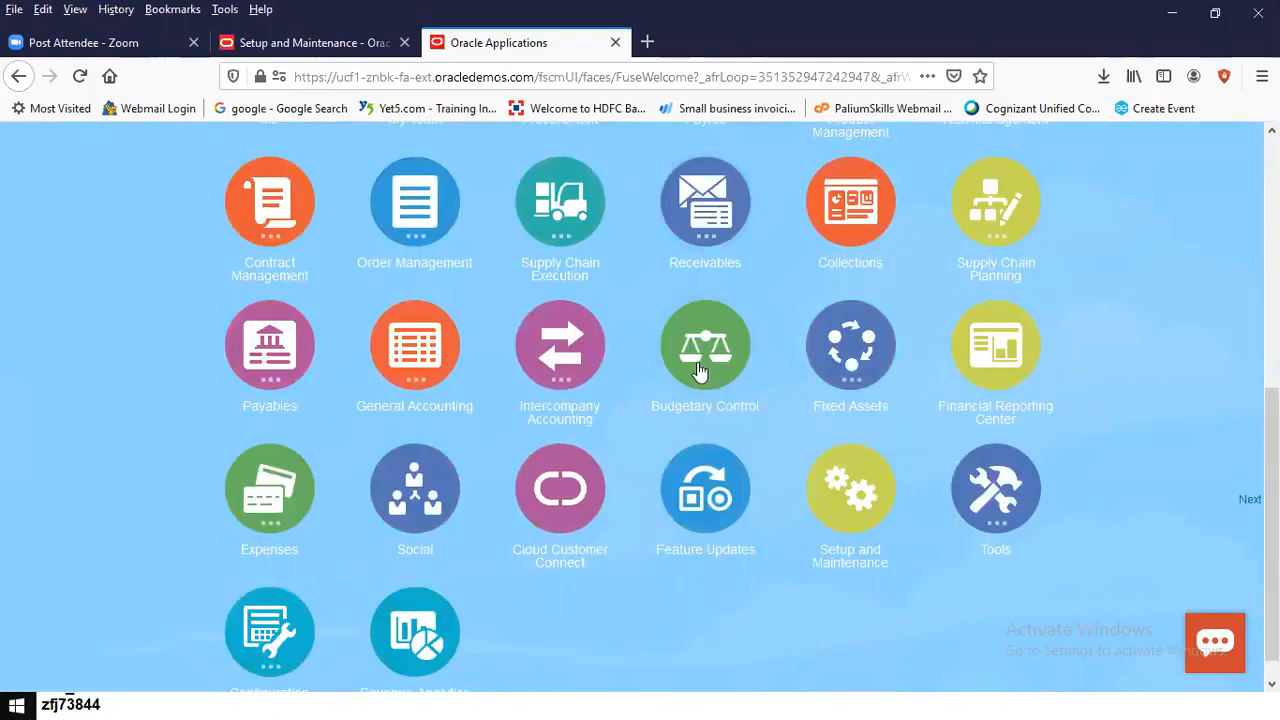
click(434, 428)
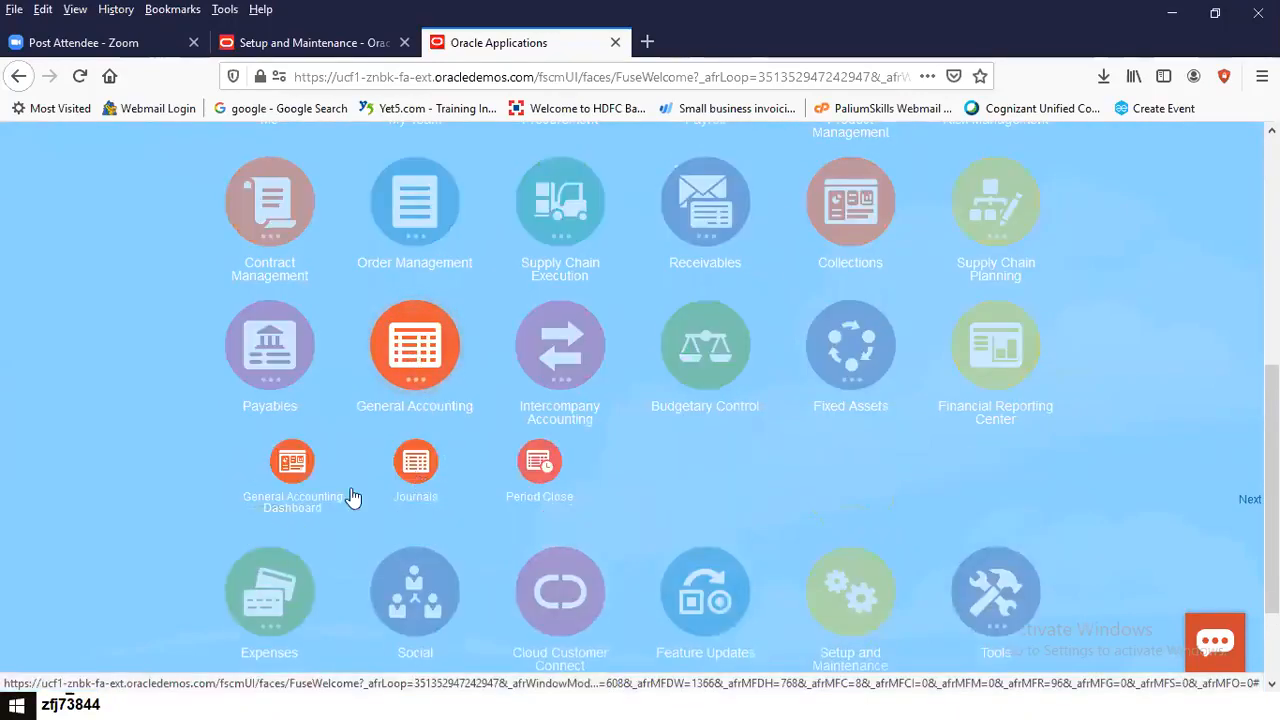
click(410, 466)
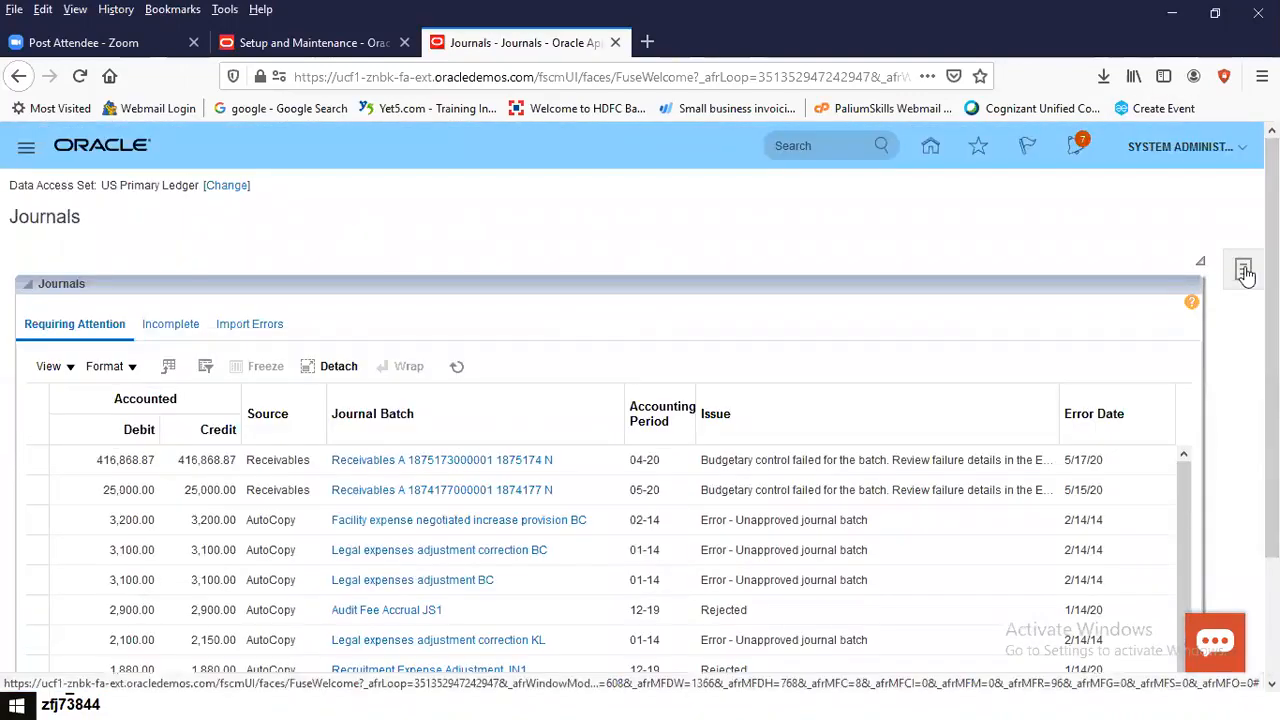
click(1245, 273)
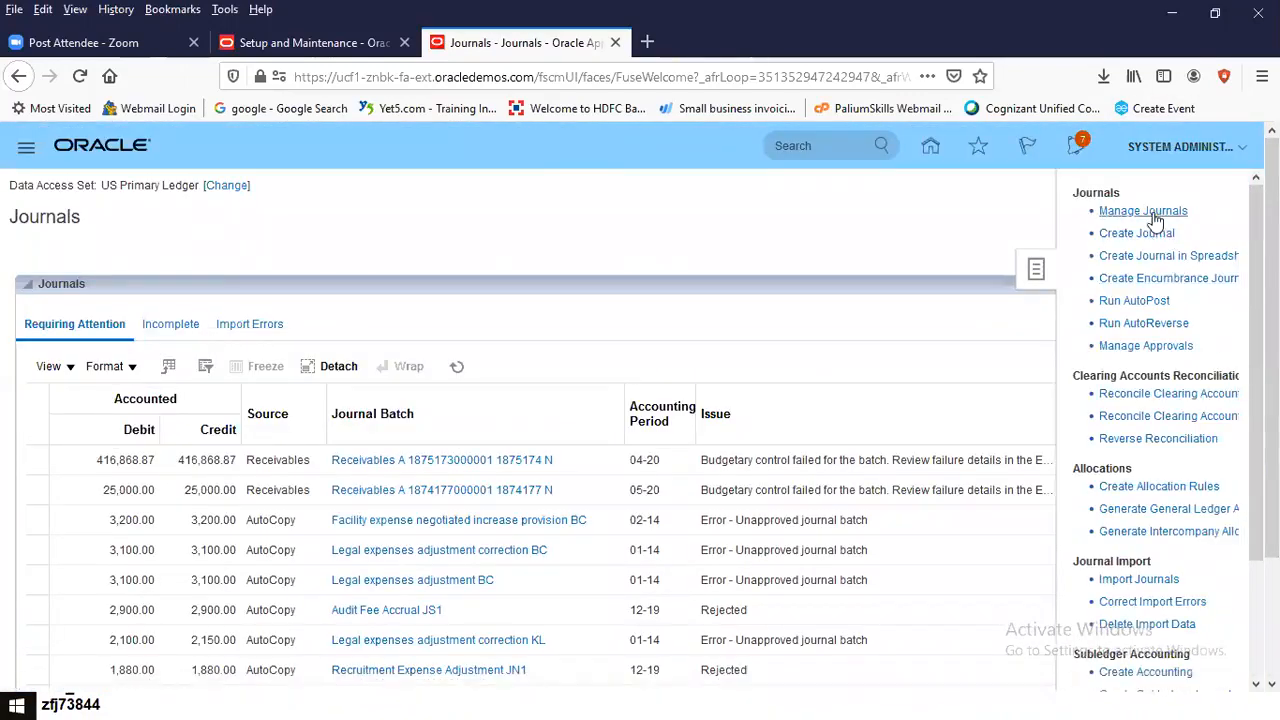
click(1155, 213)
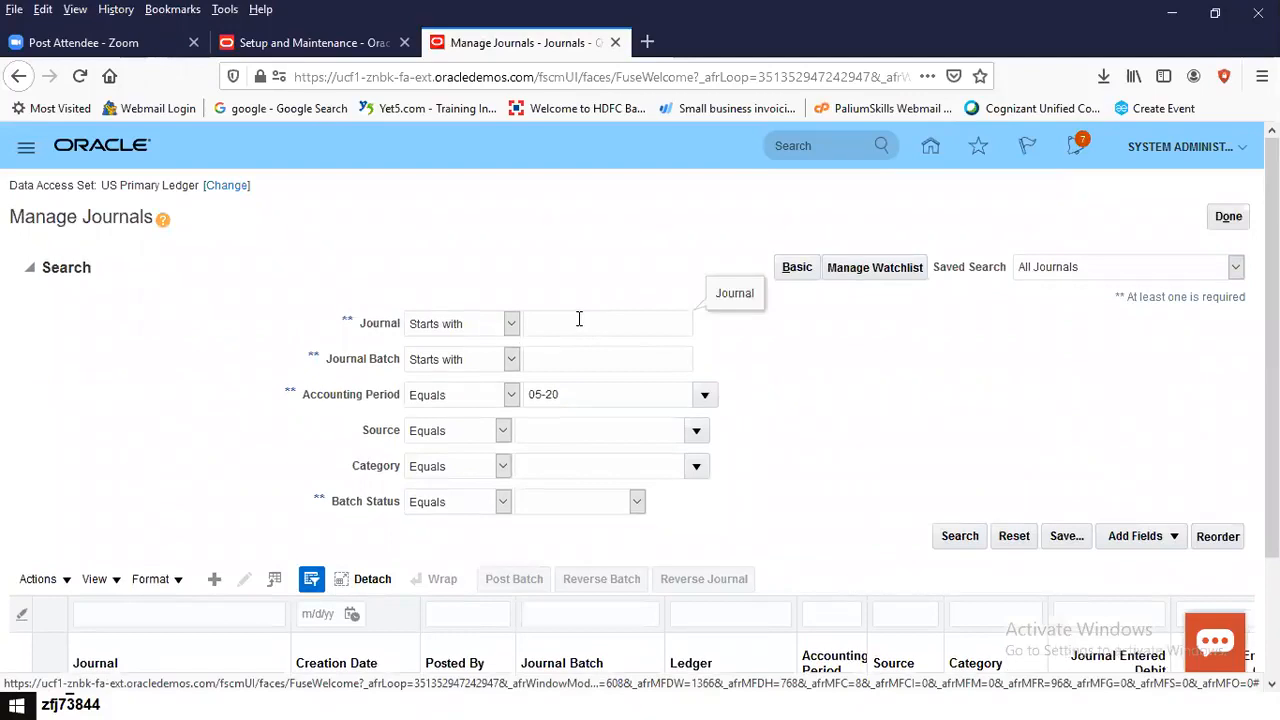
Search journals for 'SP%', open SP Journal, and try approving it — refused, not the approver
text(SP%)
key(Return)
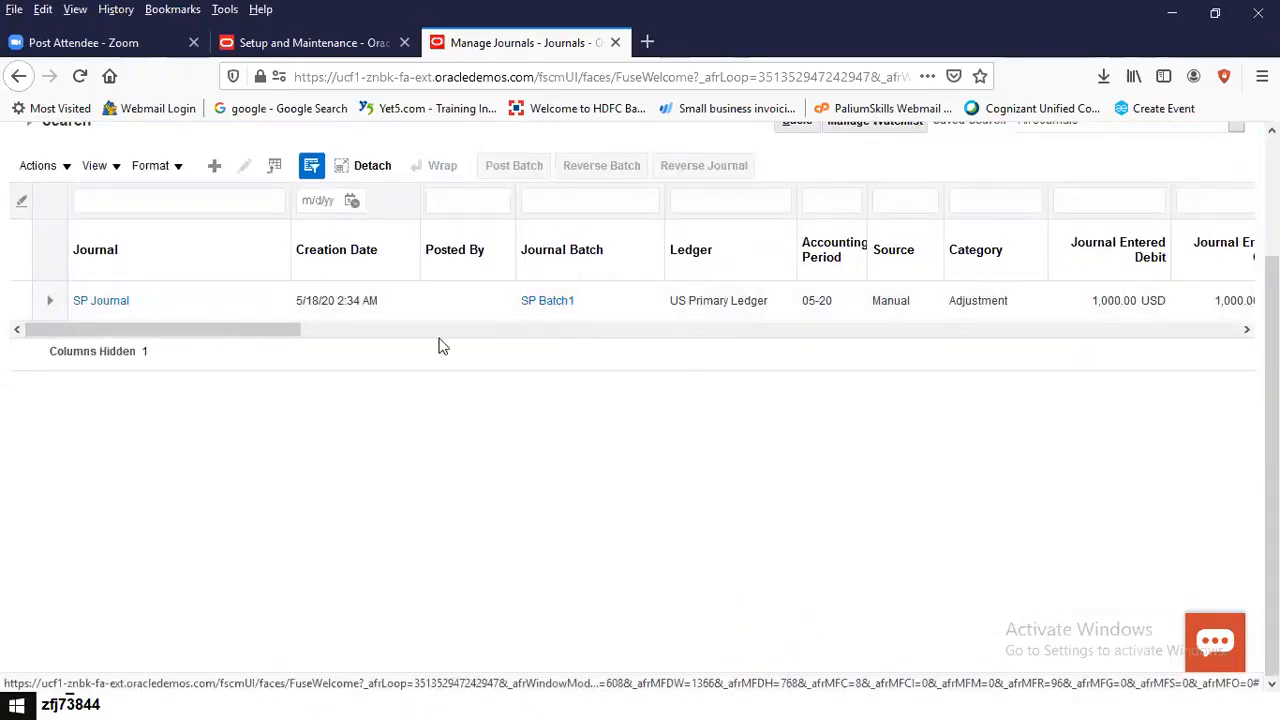
drag(287, 334, 237, 397)
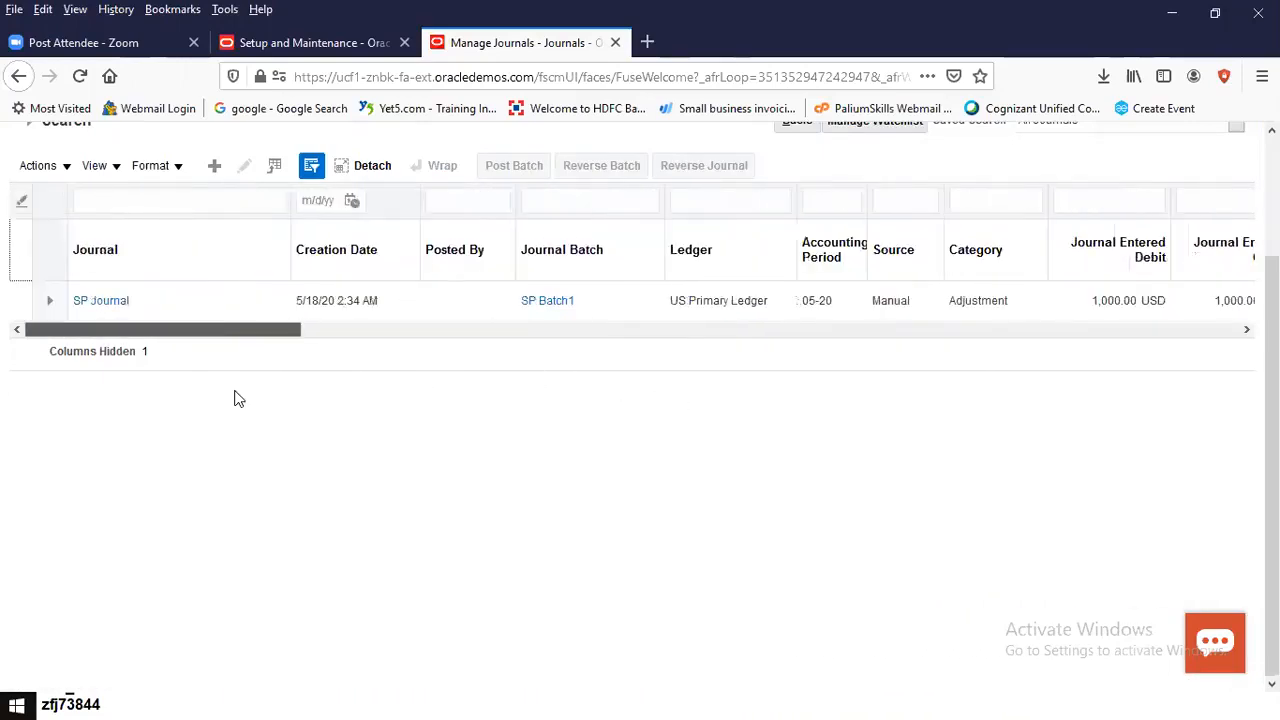
click(108, 300)
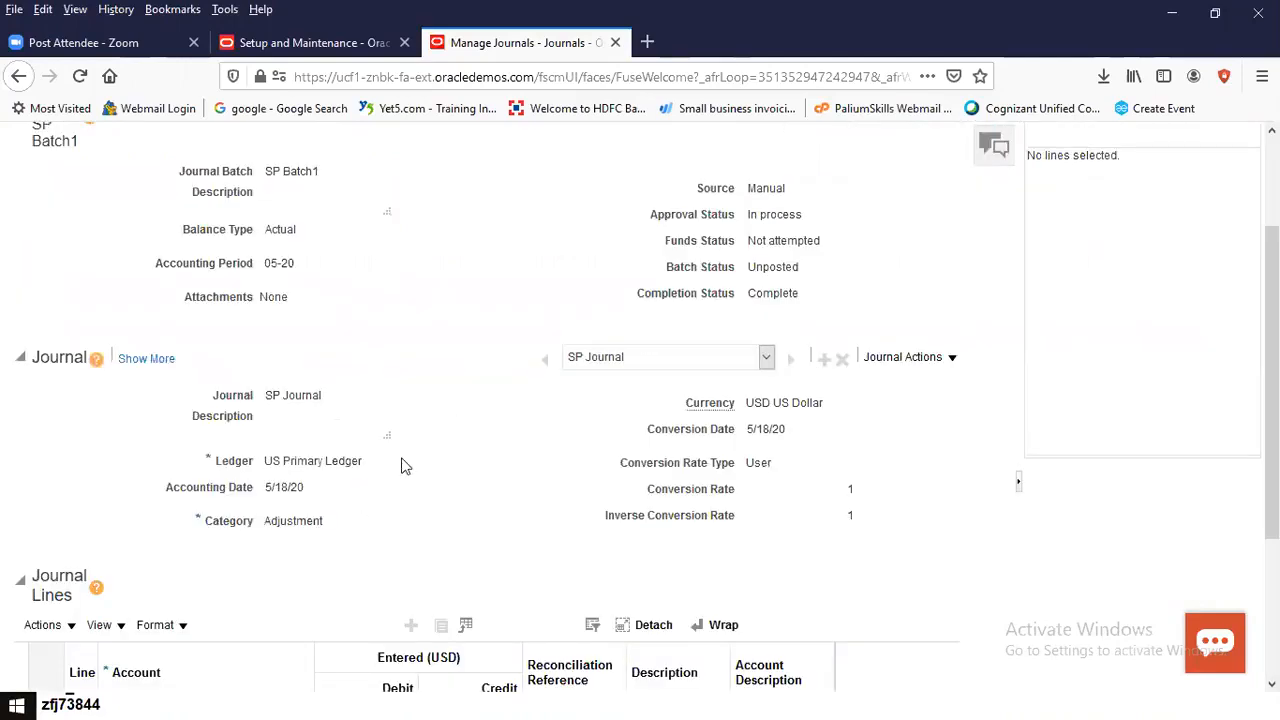
click(818, 220)
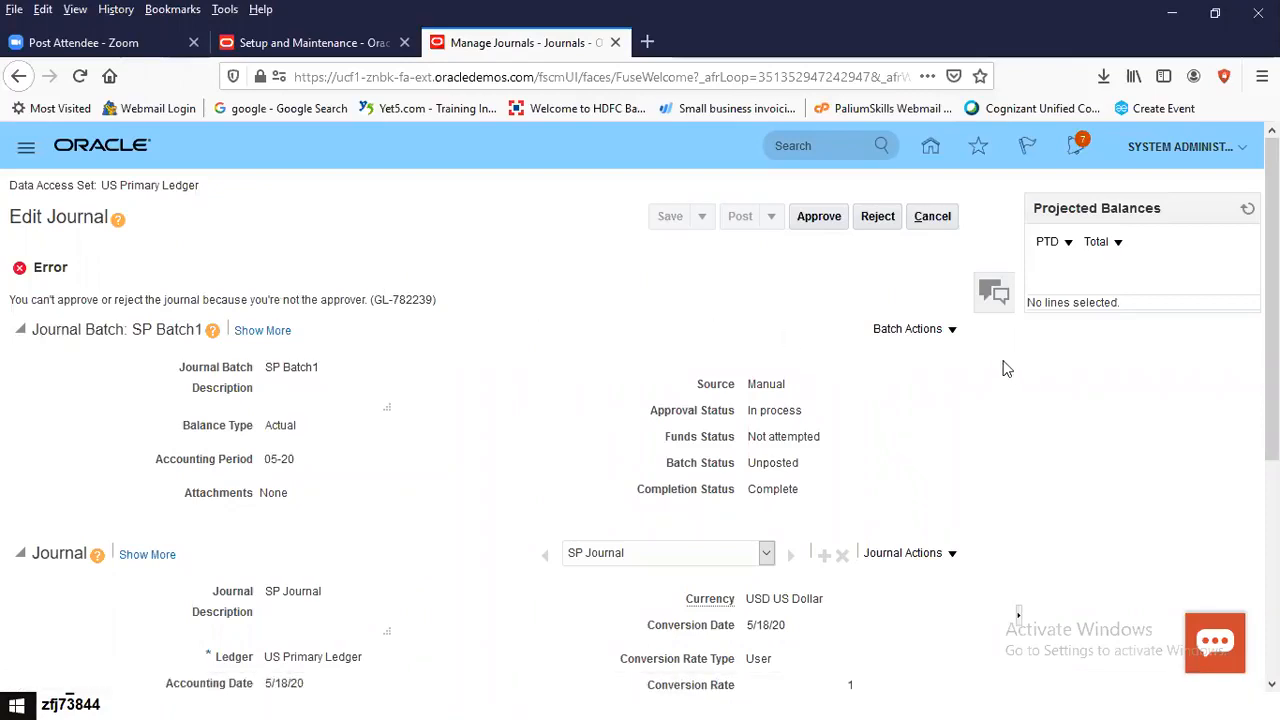
Peek at the batch actions list, then show more details for SP Batch1
click(955, 335)
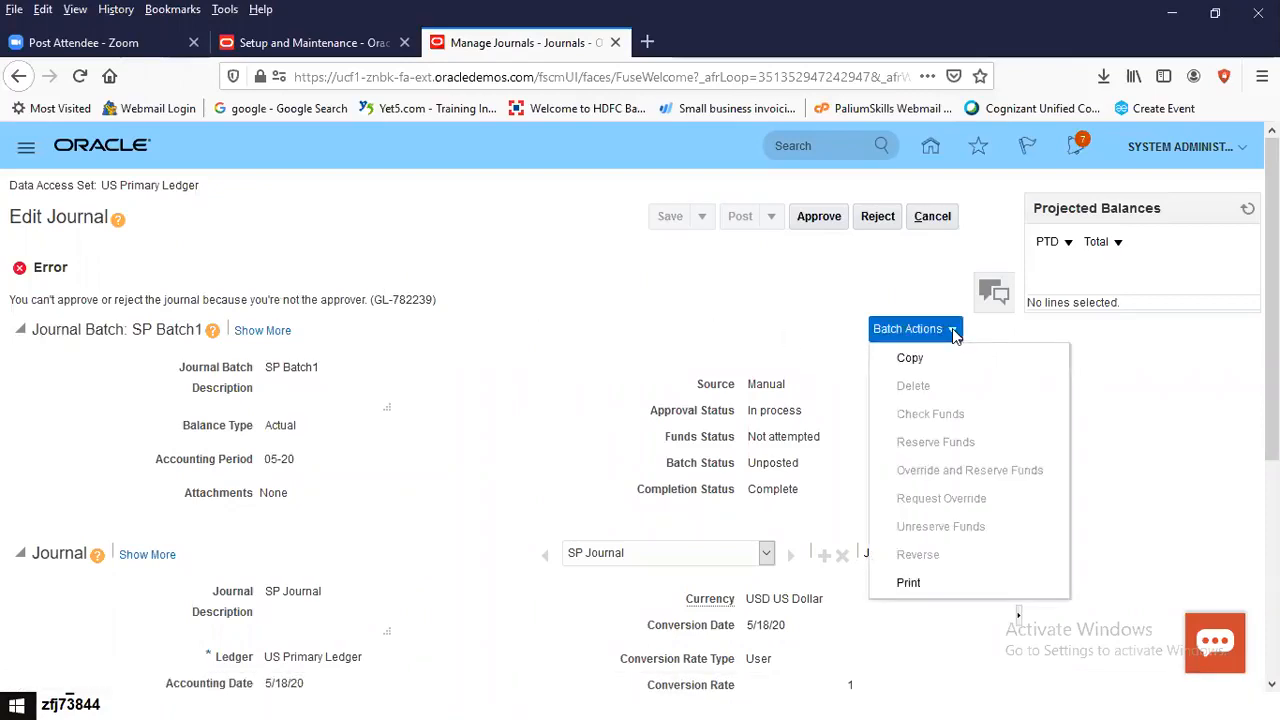
click(697, 323)
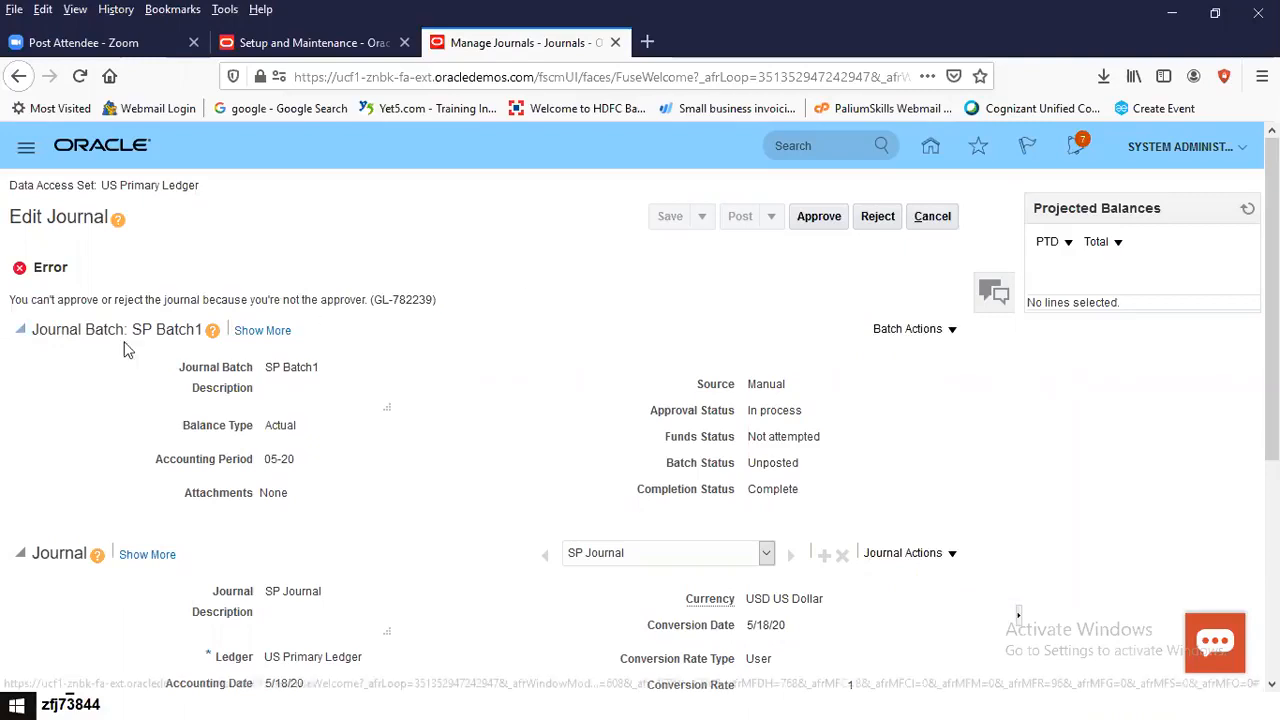
click(270, 331)
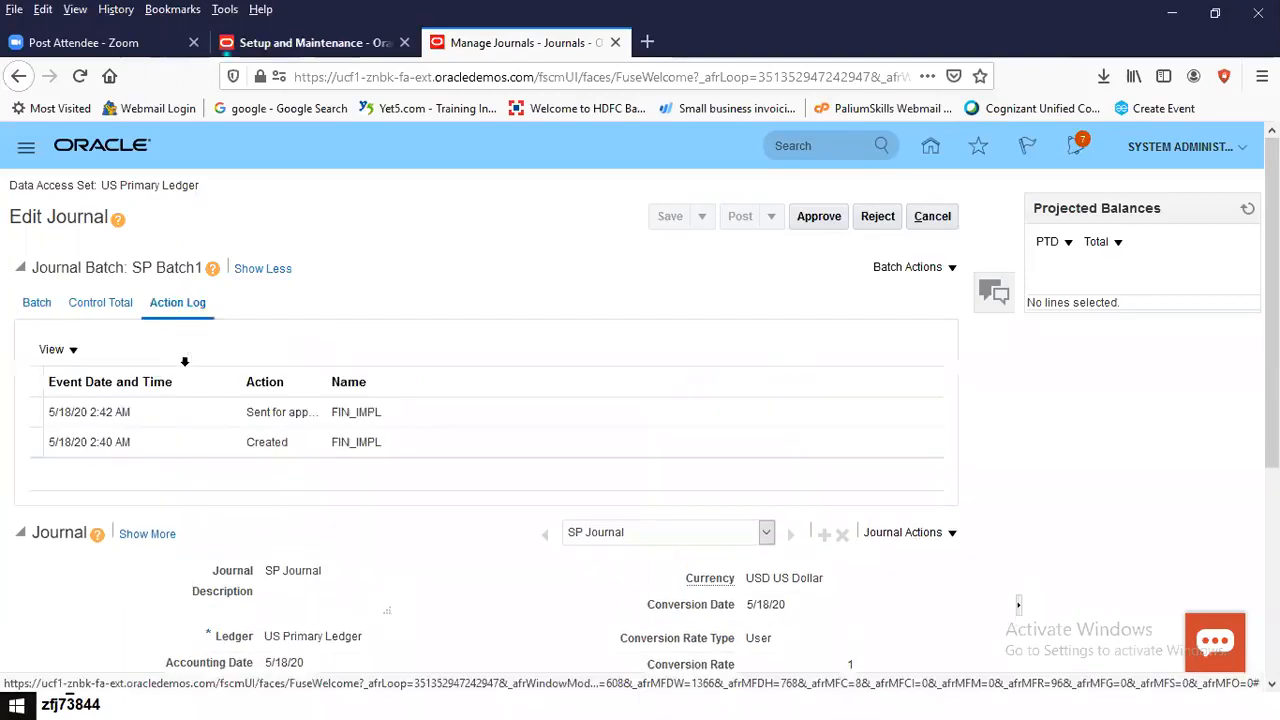
Open the Action Log, widen the Action column, and review the Sent for approval and Created entries
click(320, 379)
drag(340, 378, 321, 380)
drag(321, 380, 421, 380)
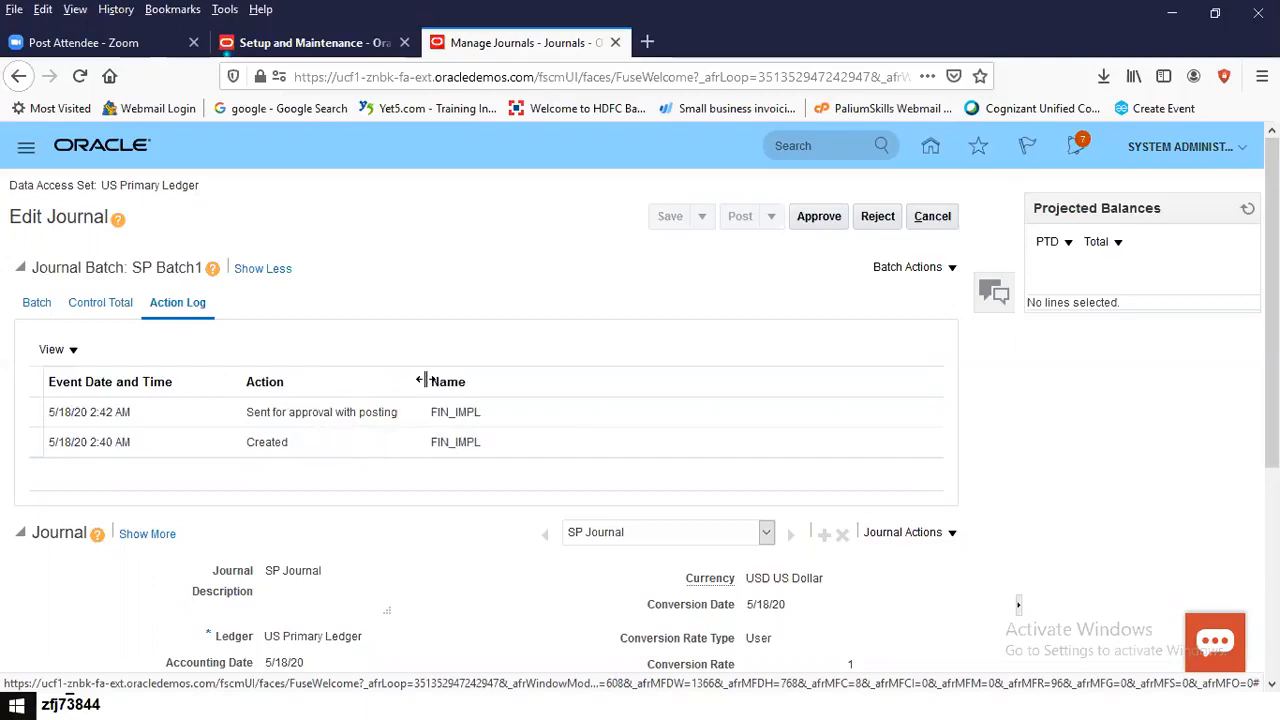
click(337, 411)
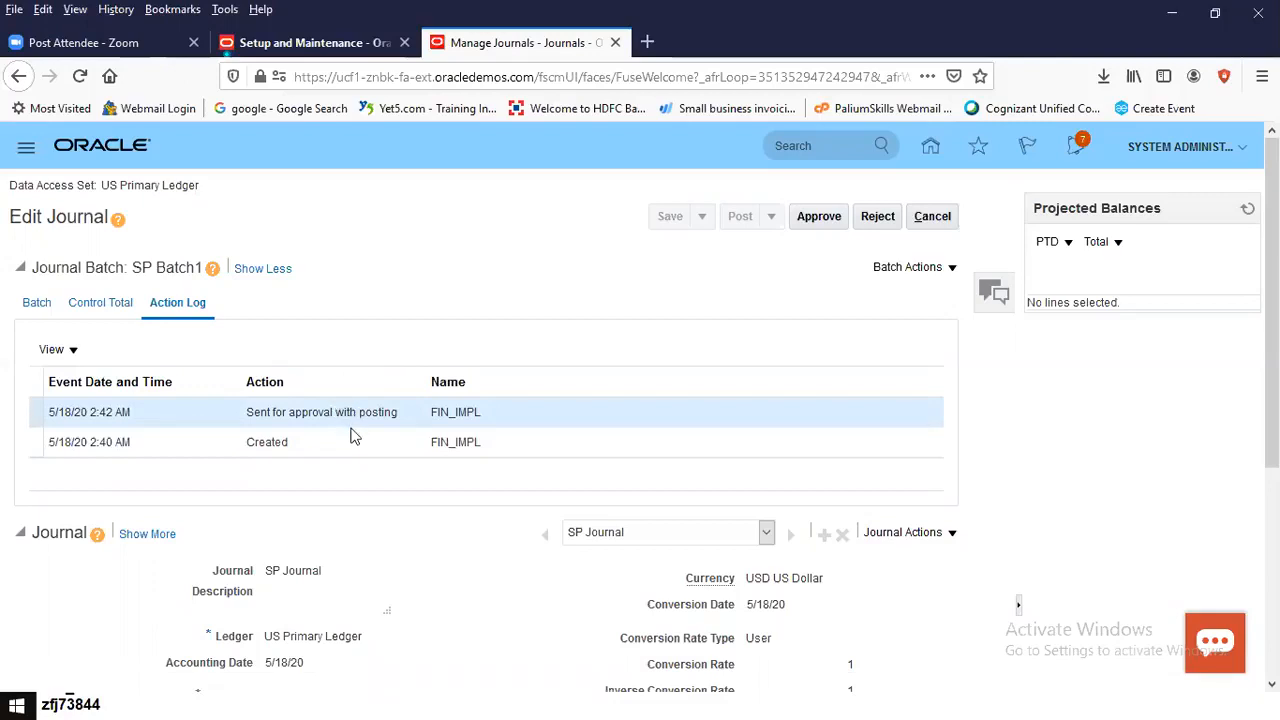
scroll(350, 471, down, 3)
scroll(350, 471, up, 3)
click(162, 444)
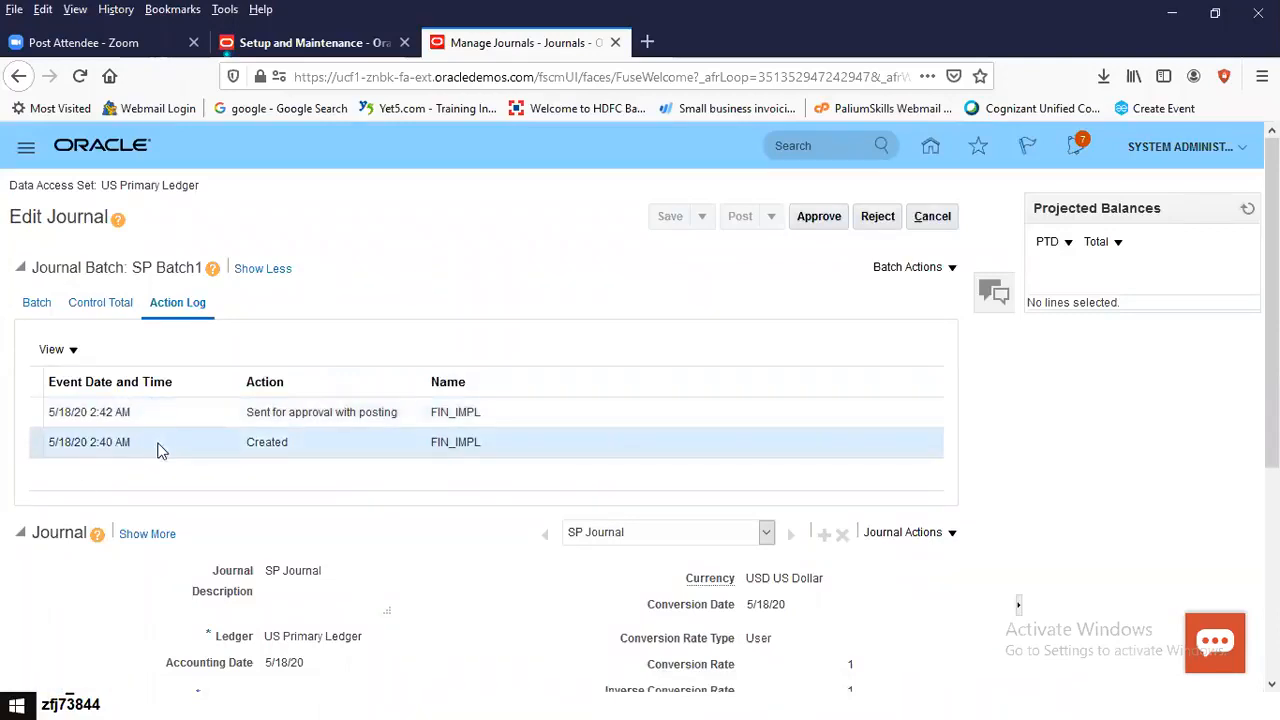
Cancel out of the journal and choose Sign Out from the user menu
click(940, 217)
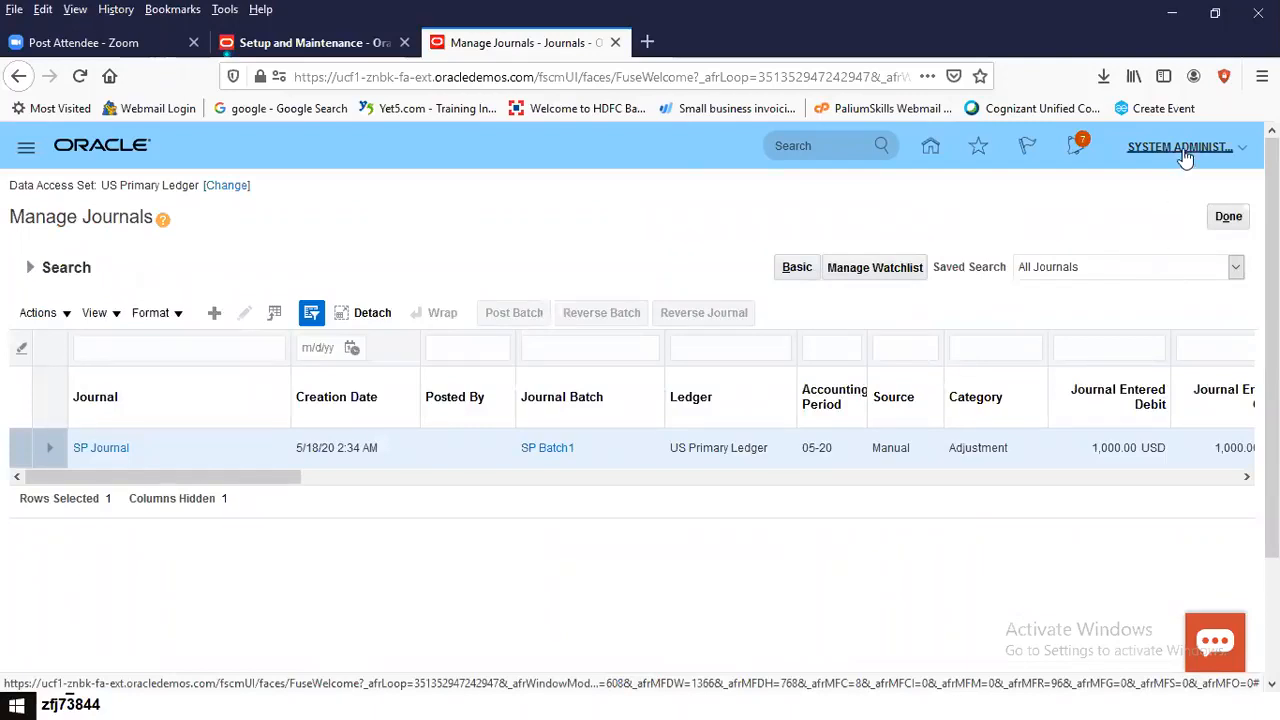
click(1248, 148)
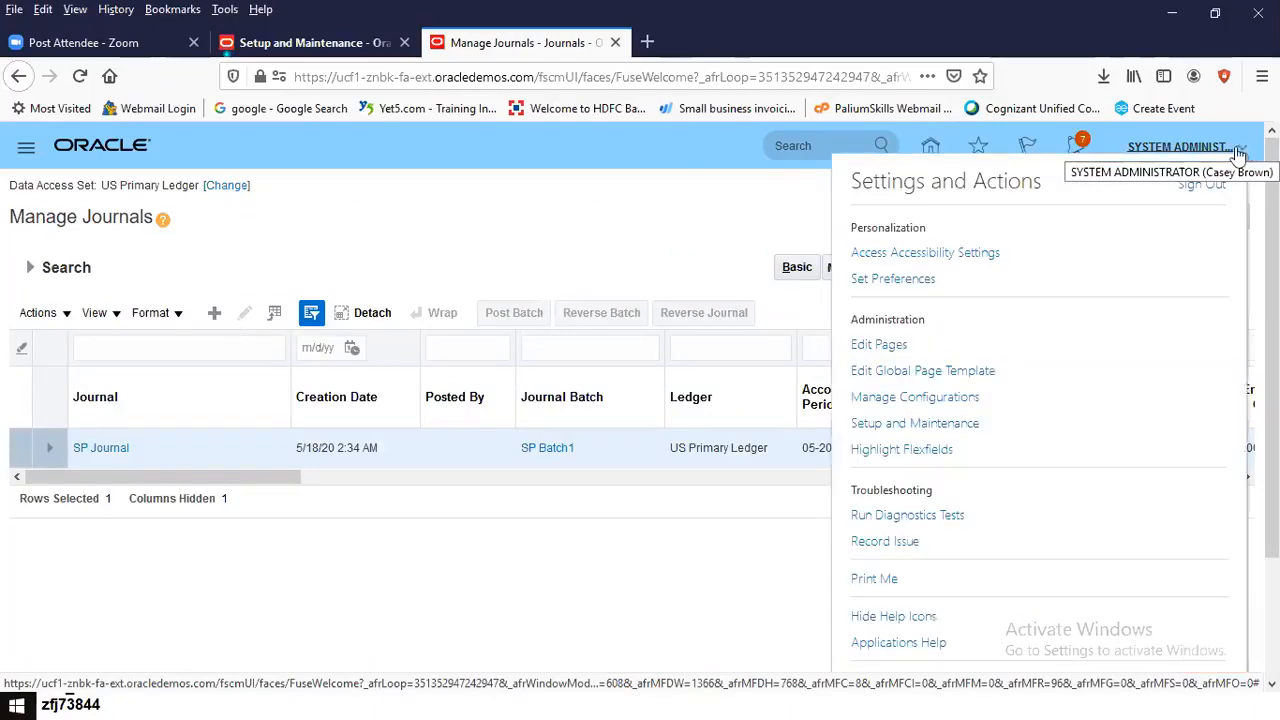
click(1202, 183)
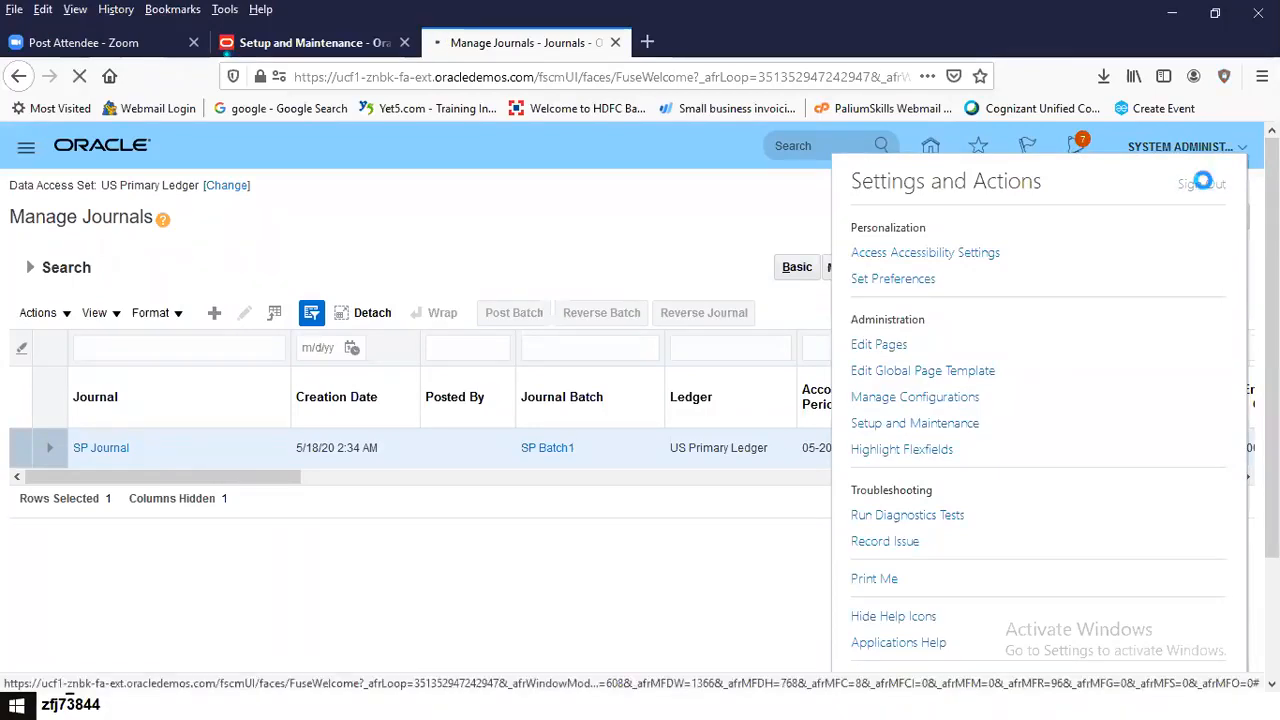
Dismiss the session timeout on the Setup and Maintenance tab, reload, and confirm signing off
click(355, 43)
click(848, 372)
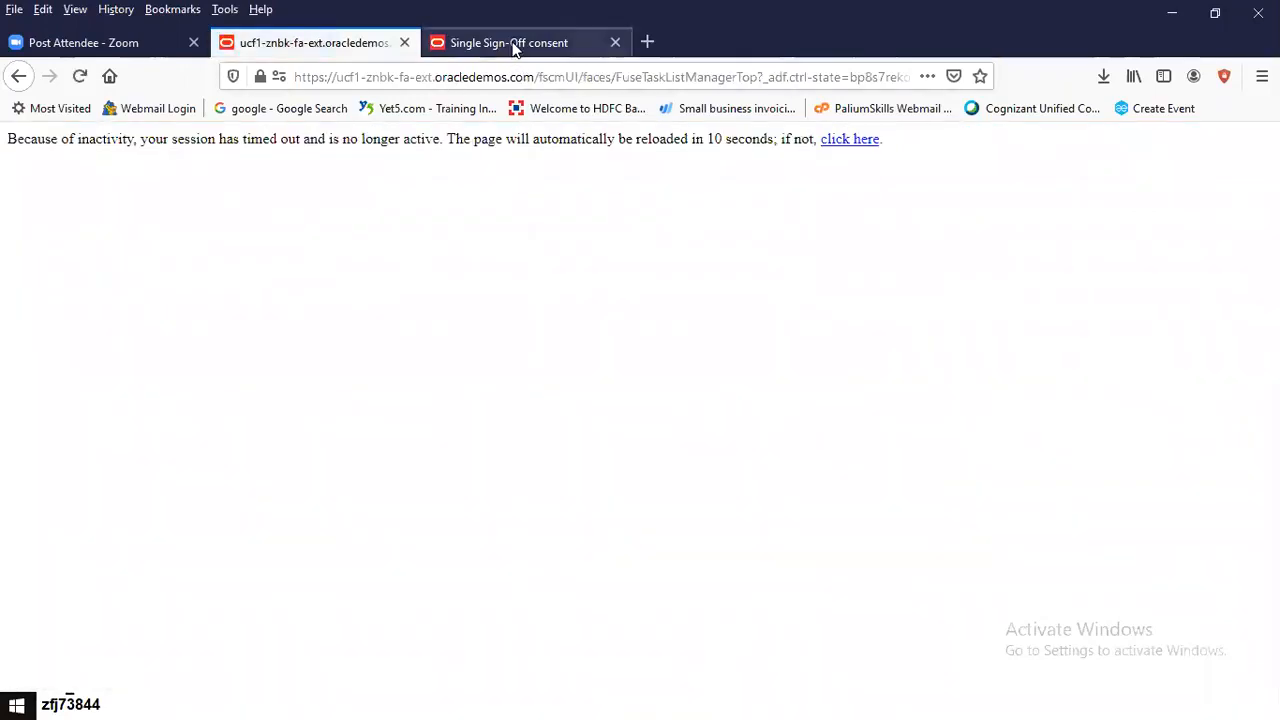
click(850, 140)
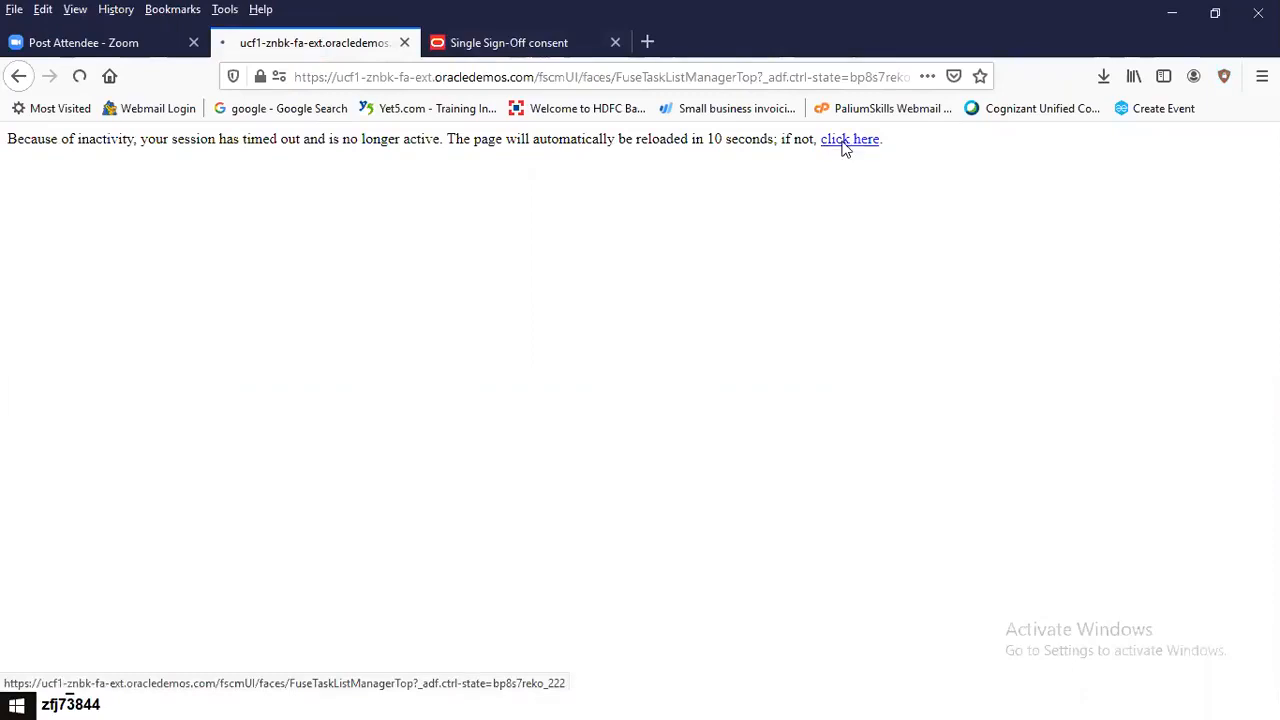
click(500, 43)
click(612, 551)
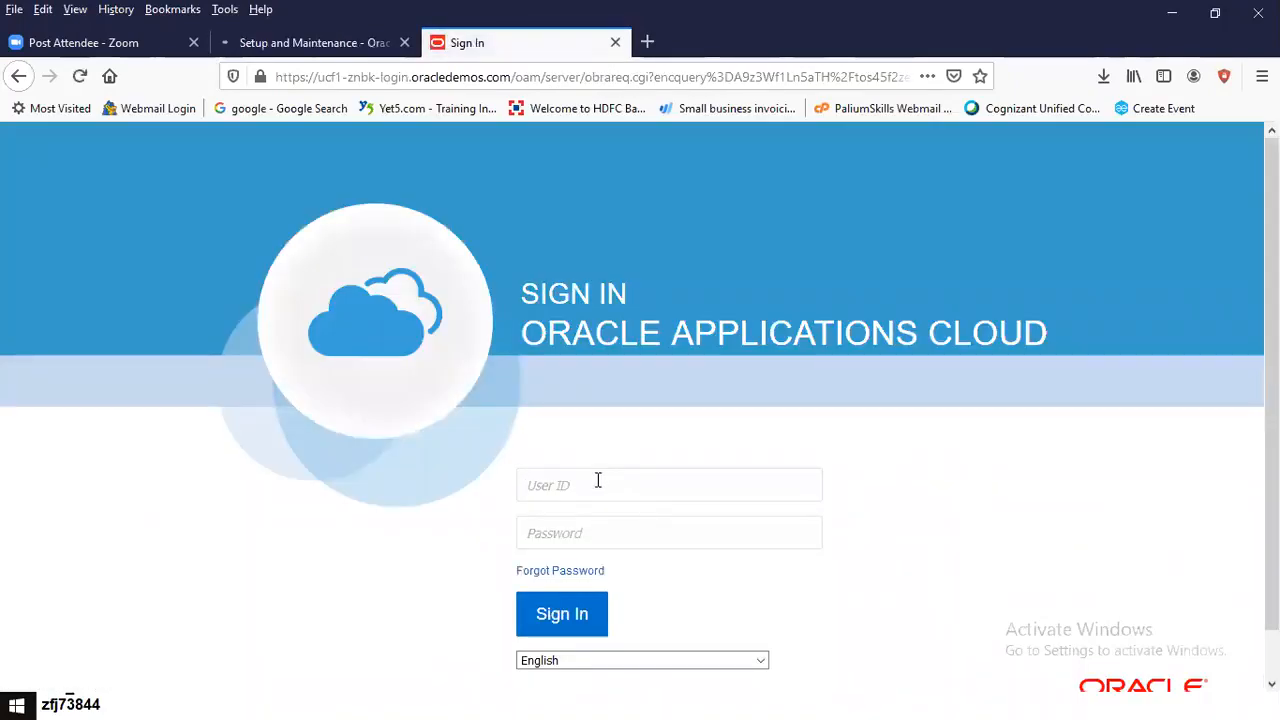
Sign back in with the saved login and open the BPM Worklist from the notifications bell
click(601, 483)
text(f)
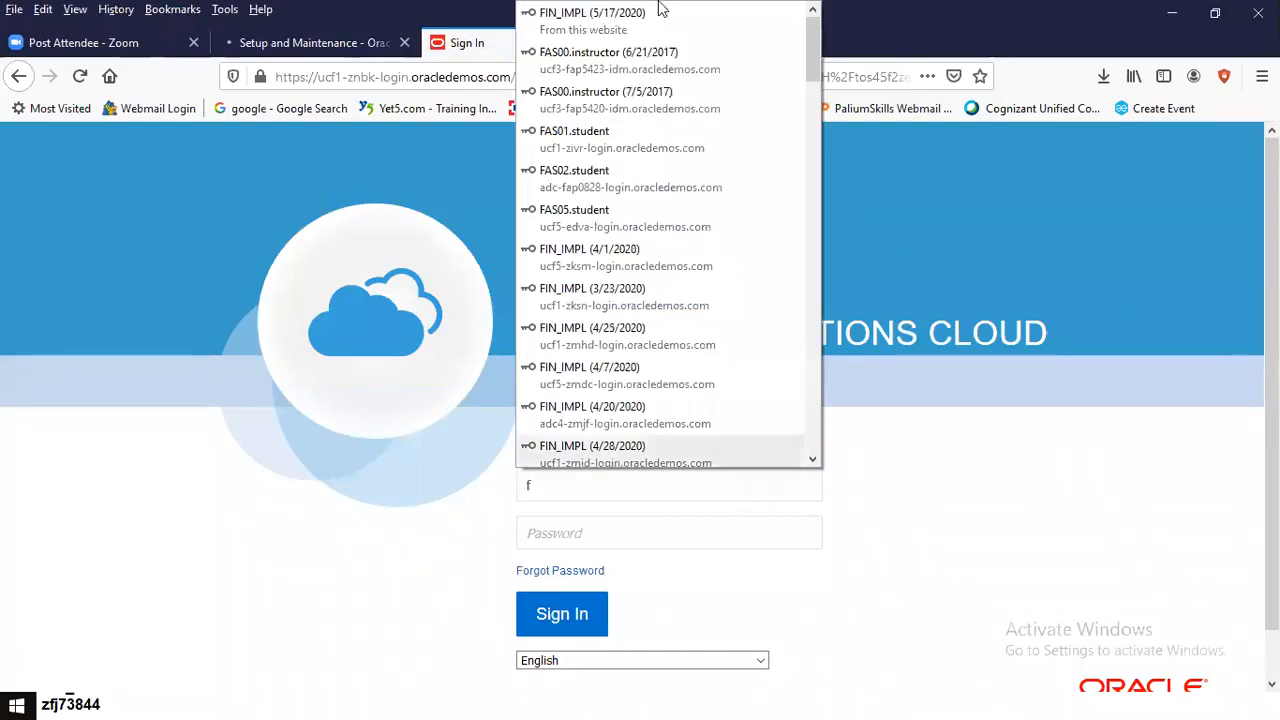
click(605, 18)
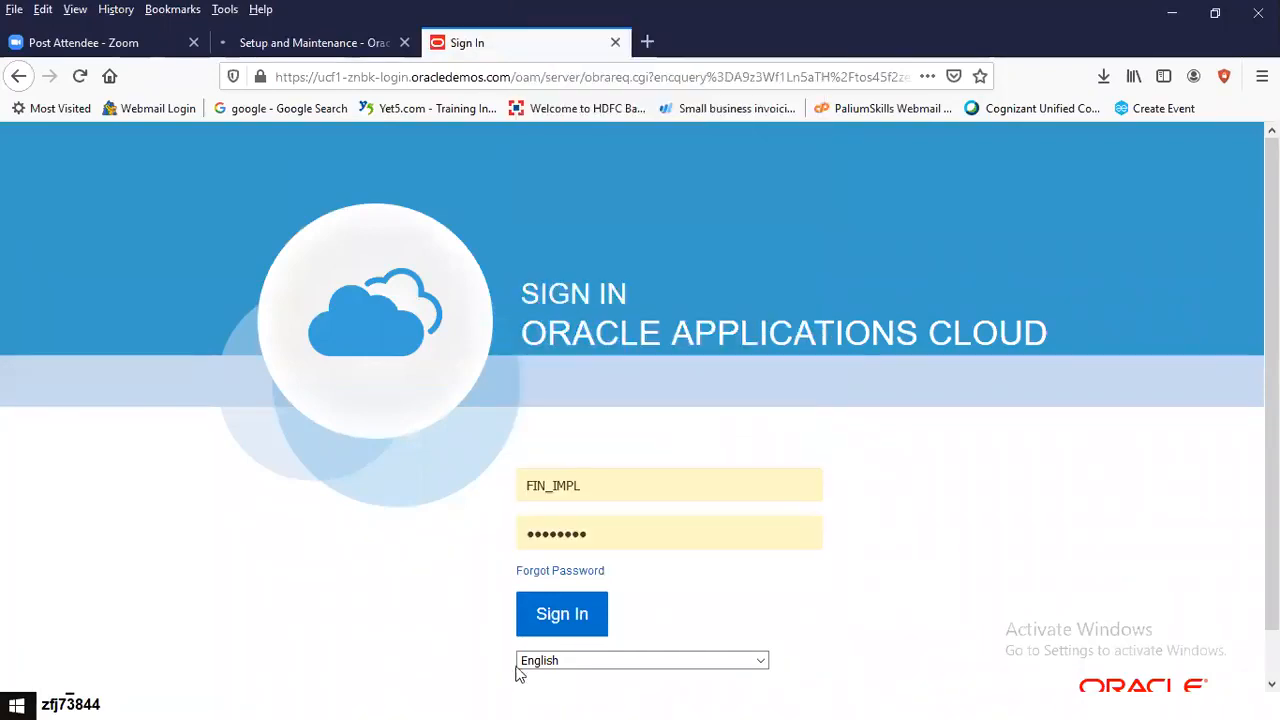
click(582, 625)
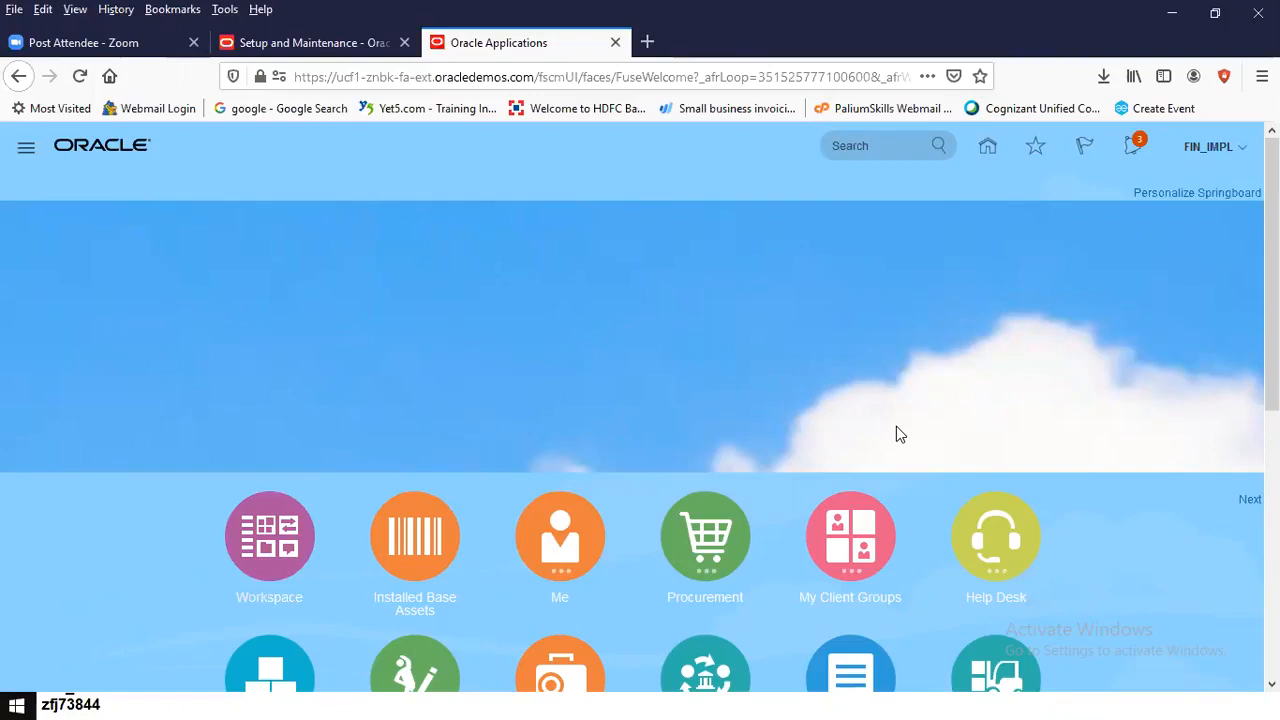
click(1140, 146)
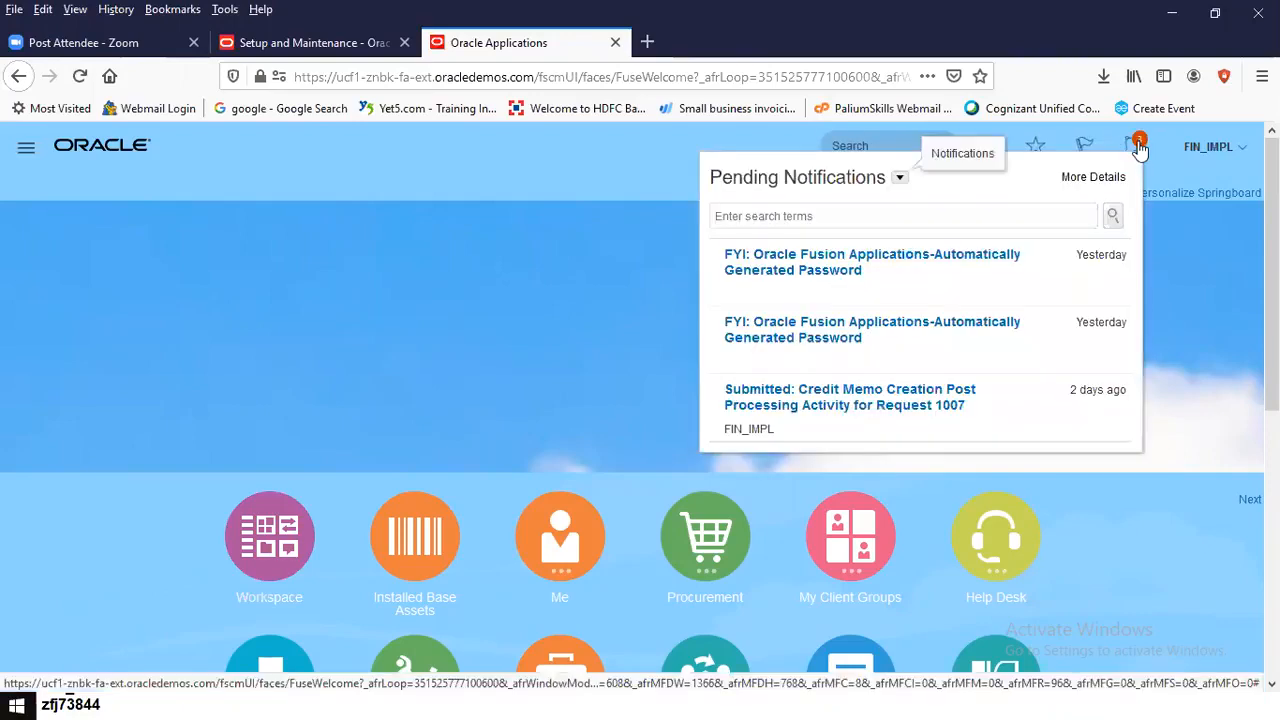
click(1110, 180)
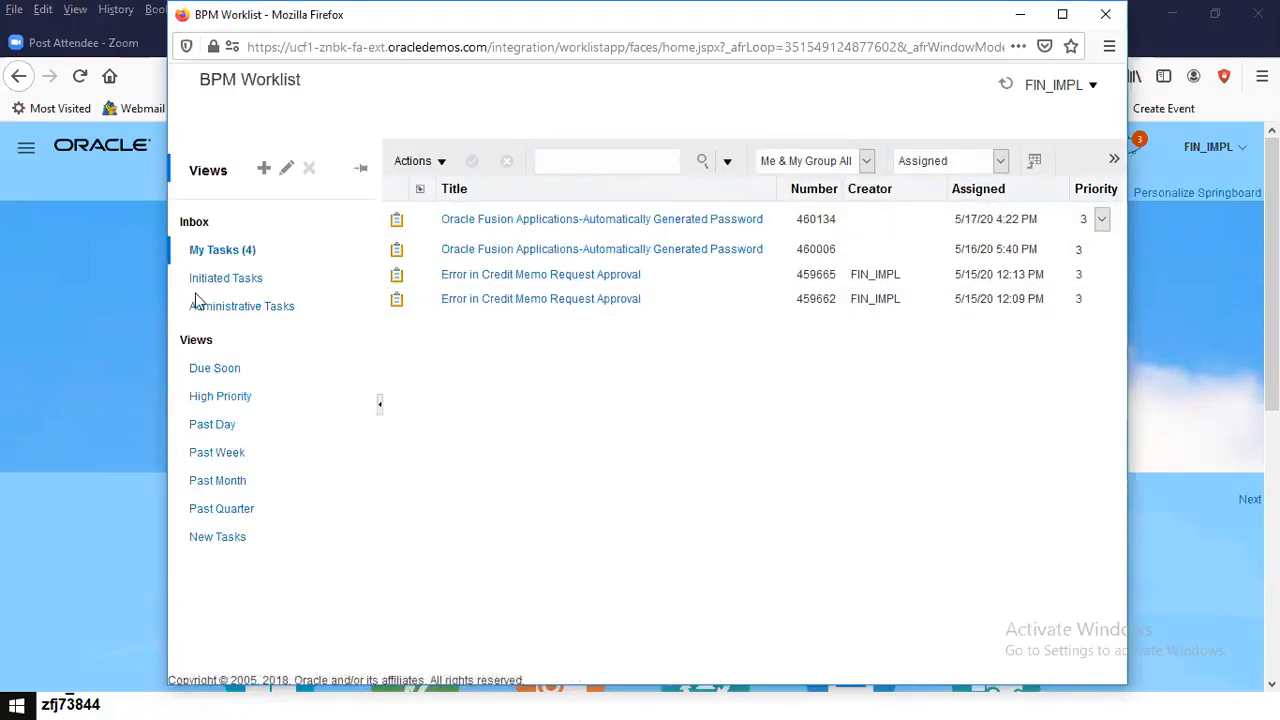
List Initiated Tasks with Status set to Any
click(225, 279)
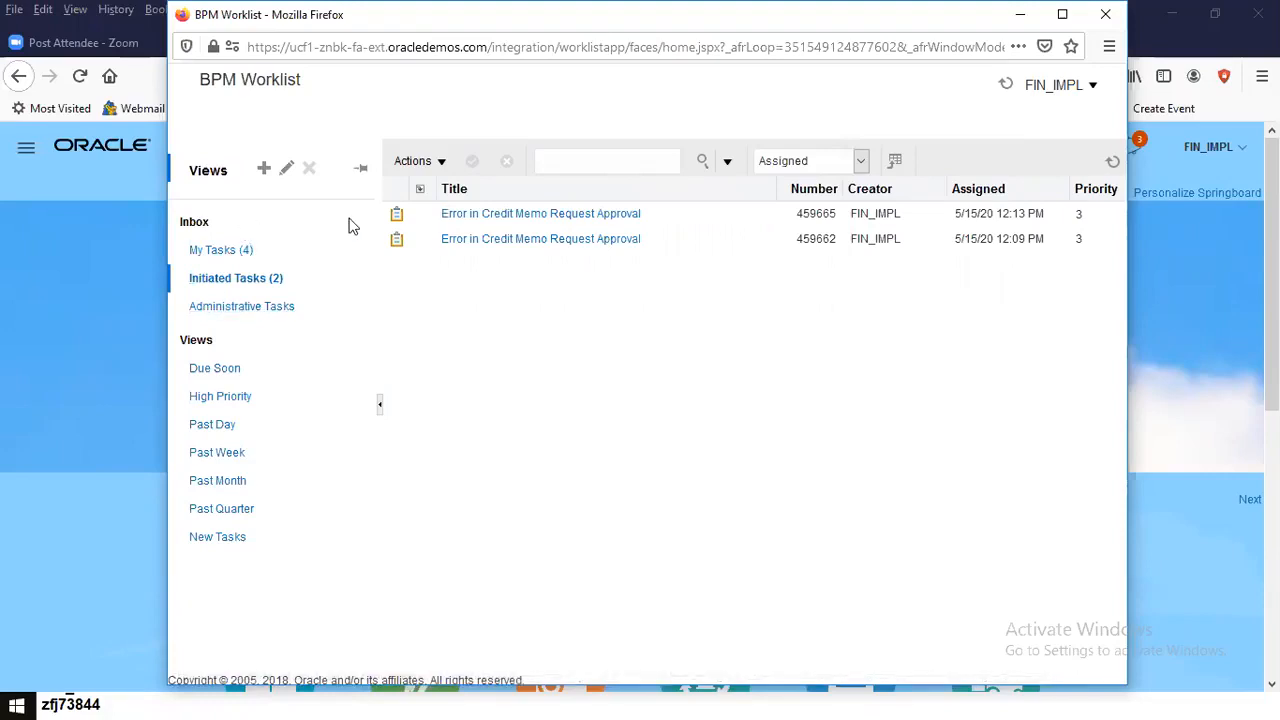
click(862, 162)
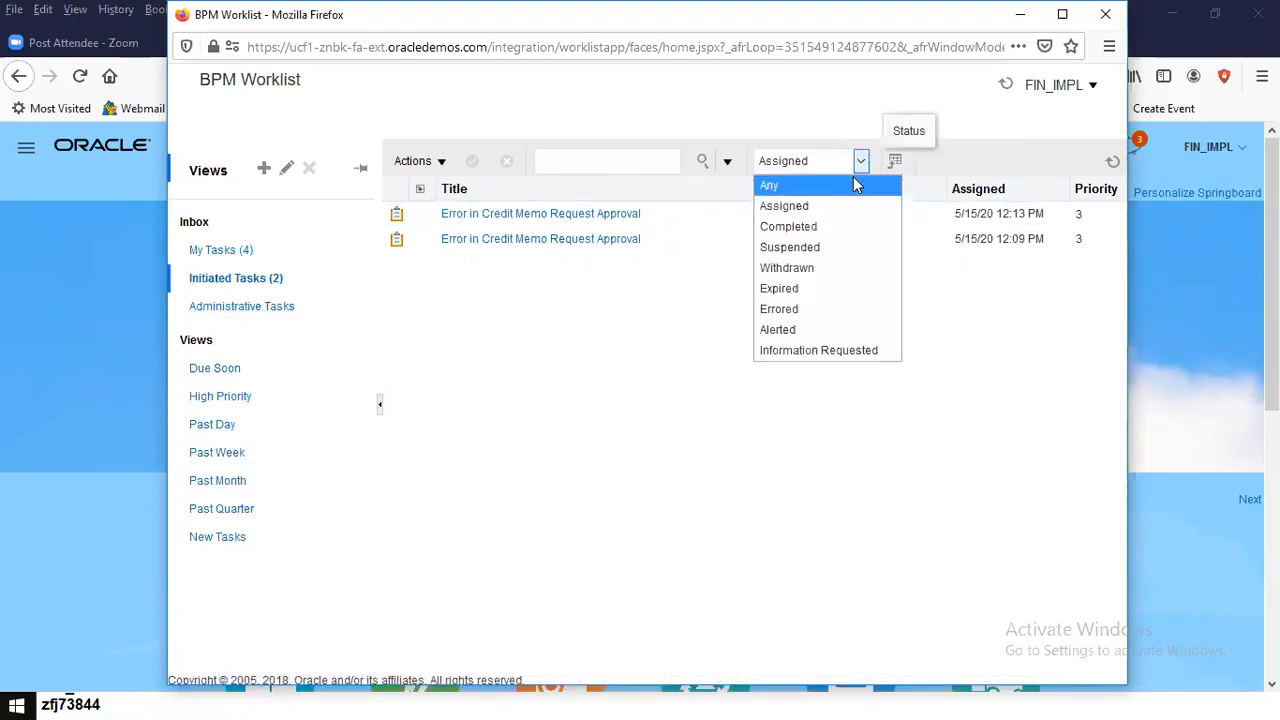
click(853, 185)
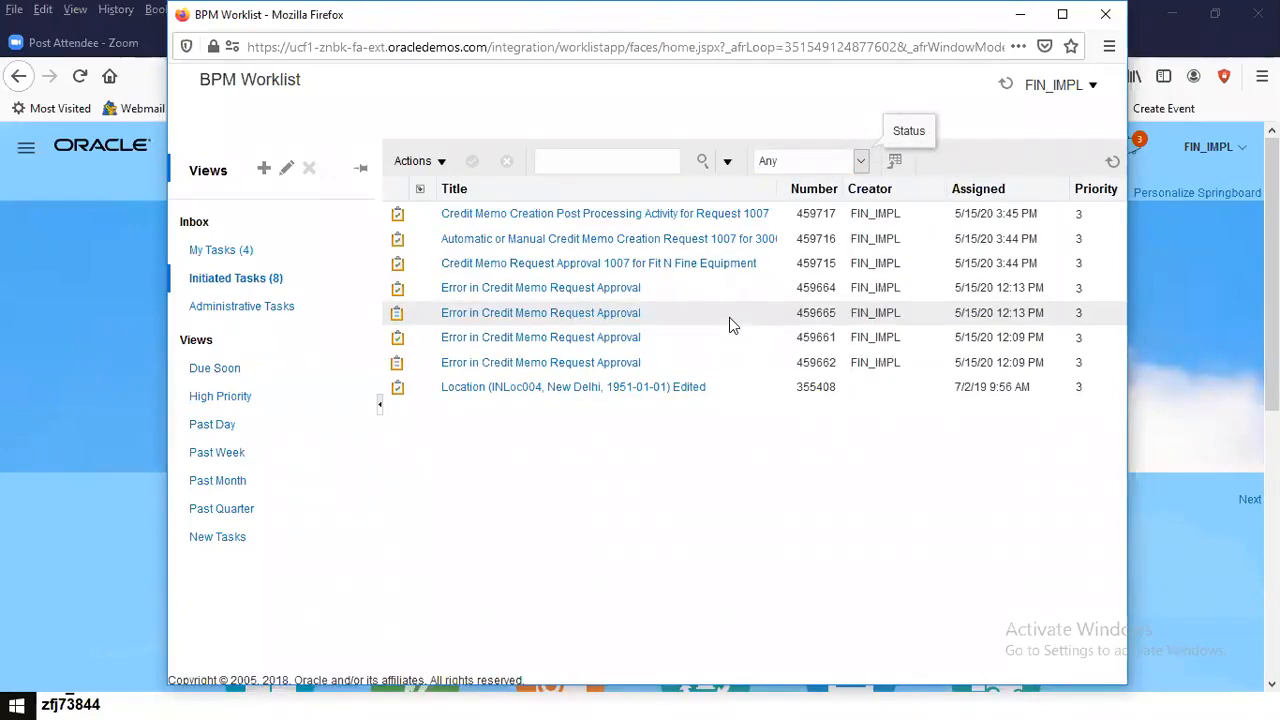
List My Tasks of any status, then switch to the Administrative Tasks view
click(228, 249)
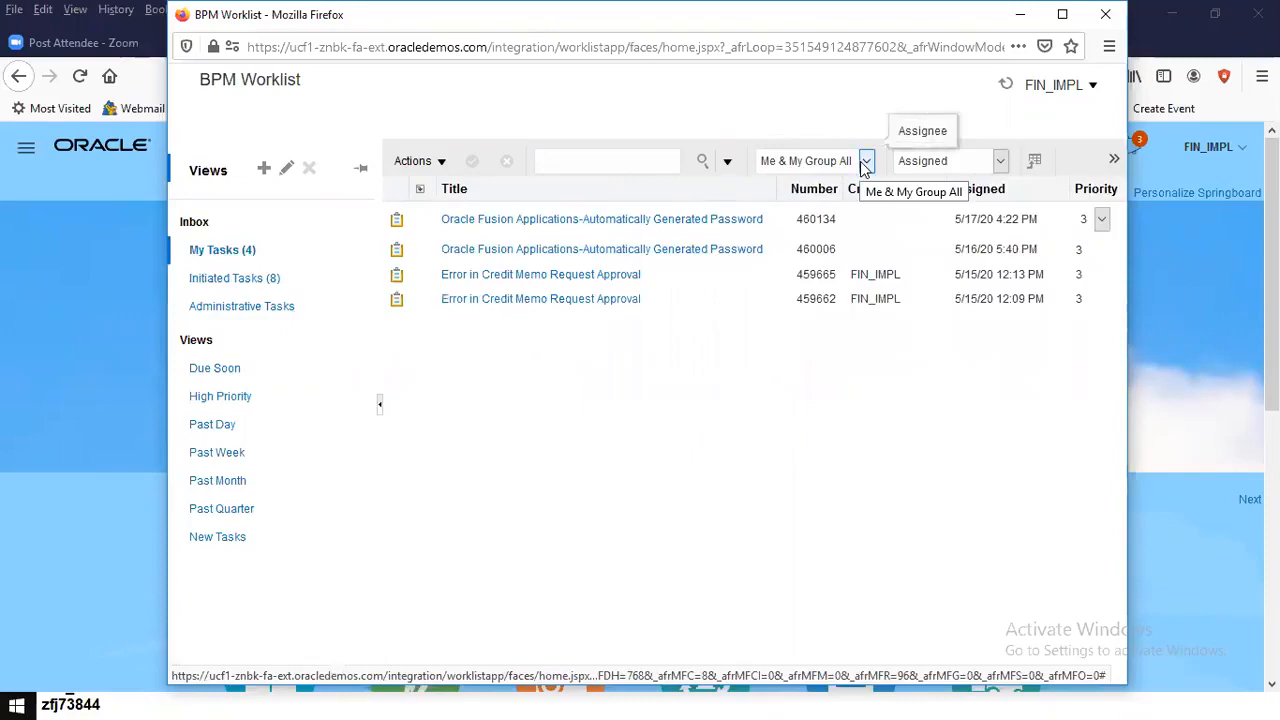
click(1001, 161)
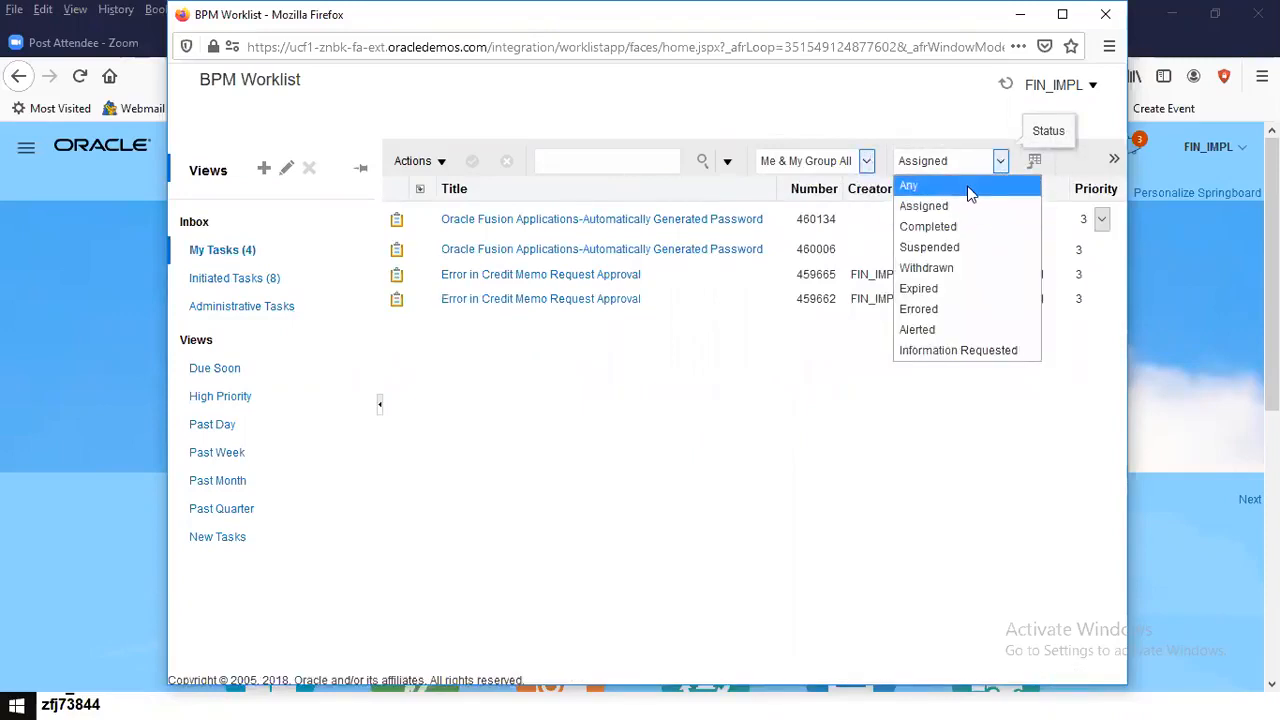
click(968, 187)
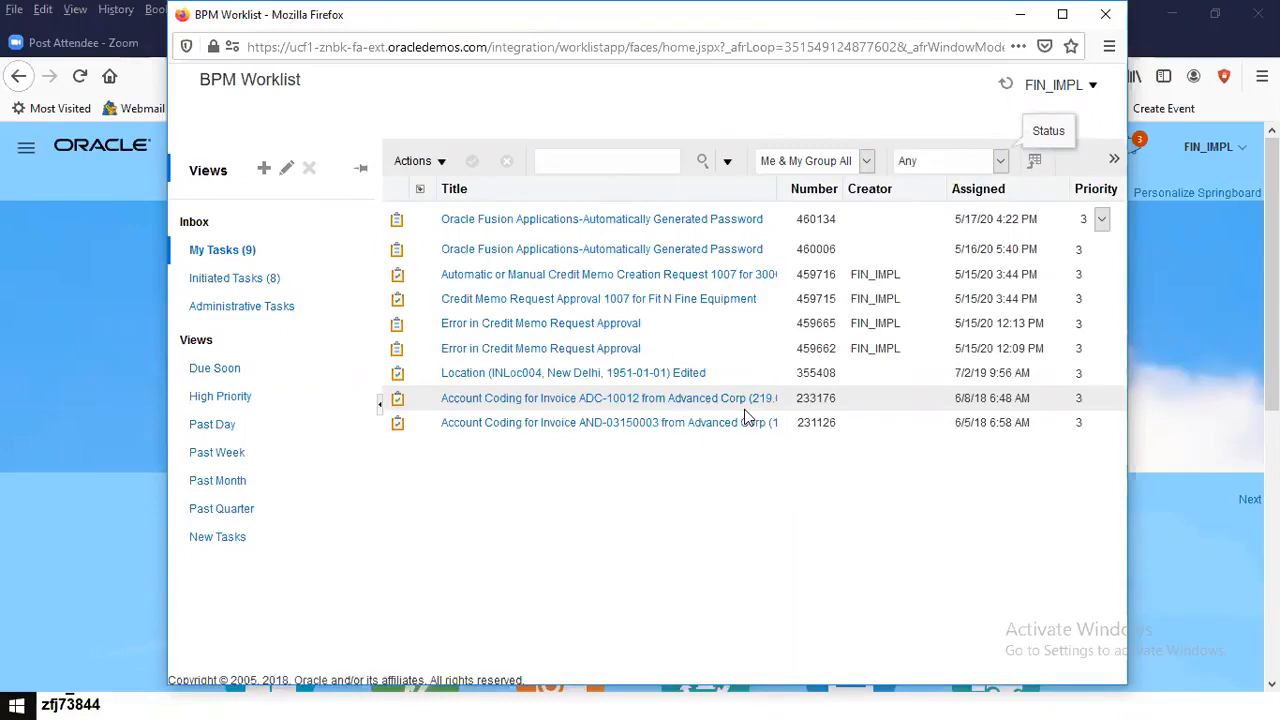
click(250, 308)
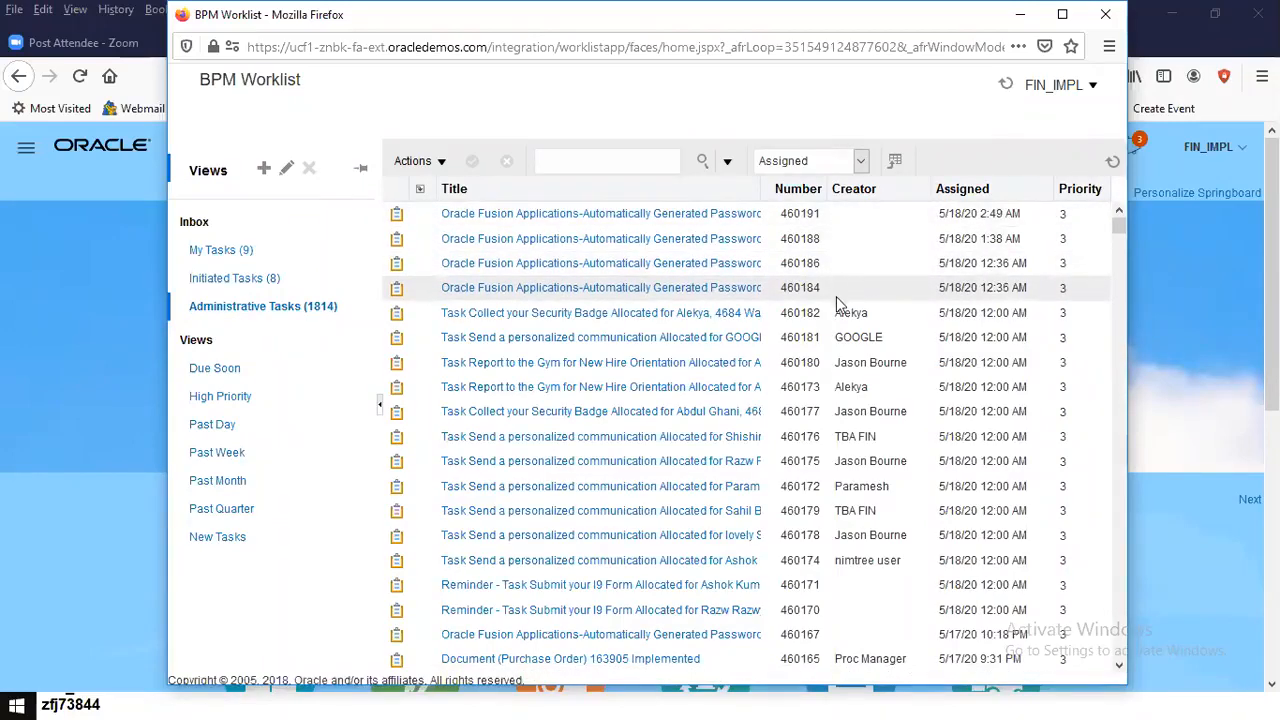
Show administrative tasks of any status and widen the Title column
click(849, 161)
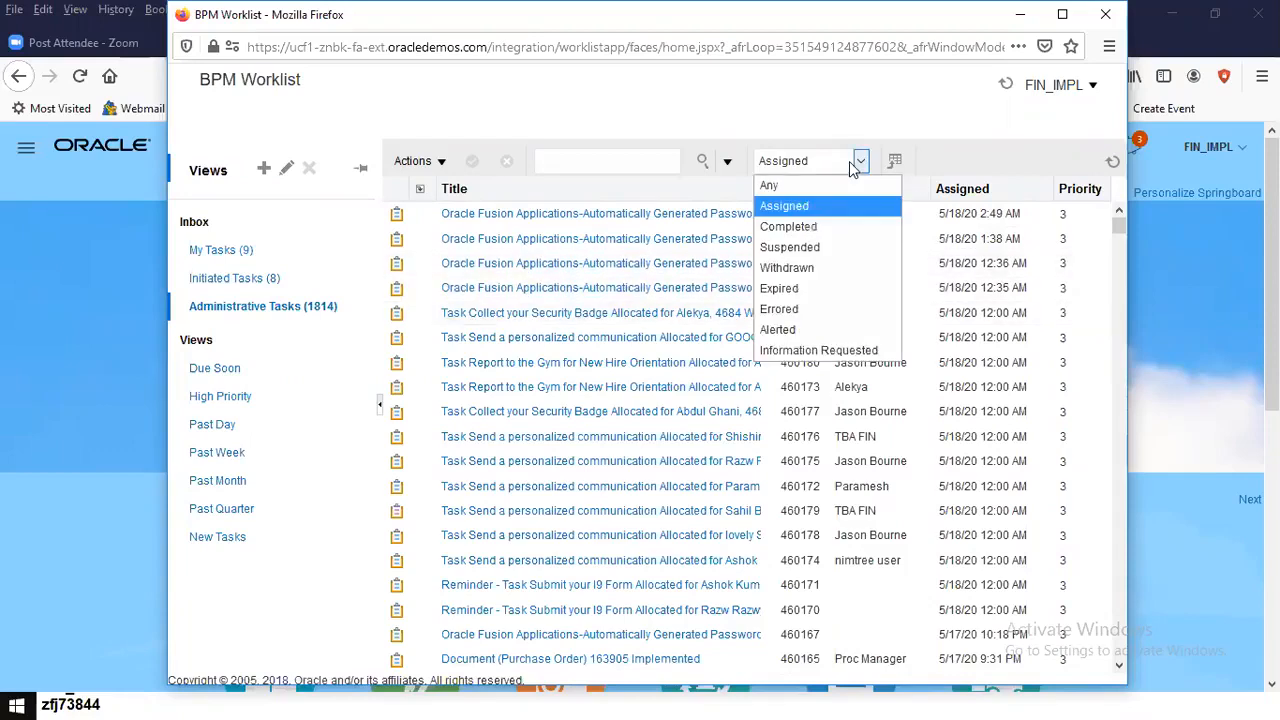
click(848, 187)
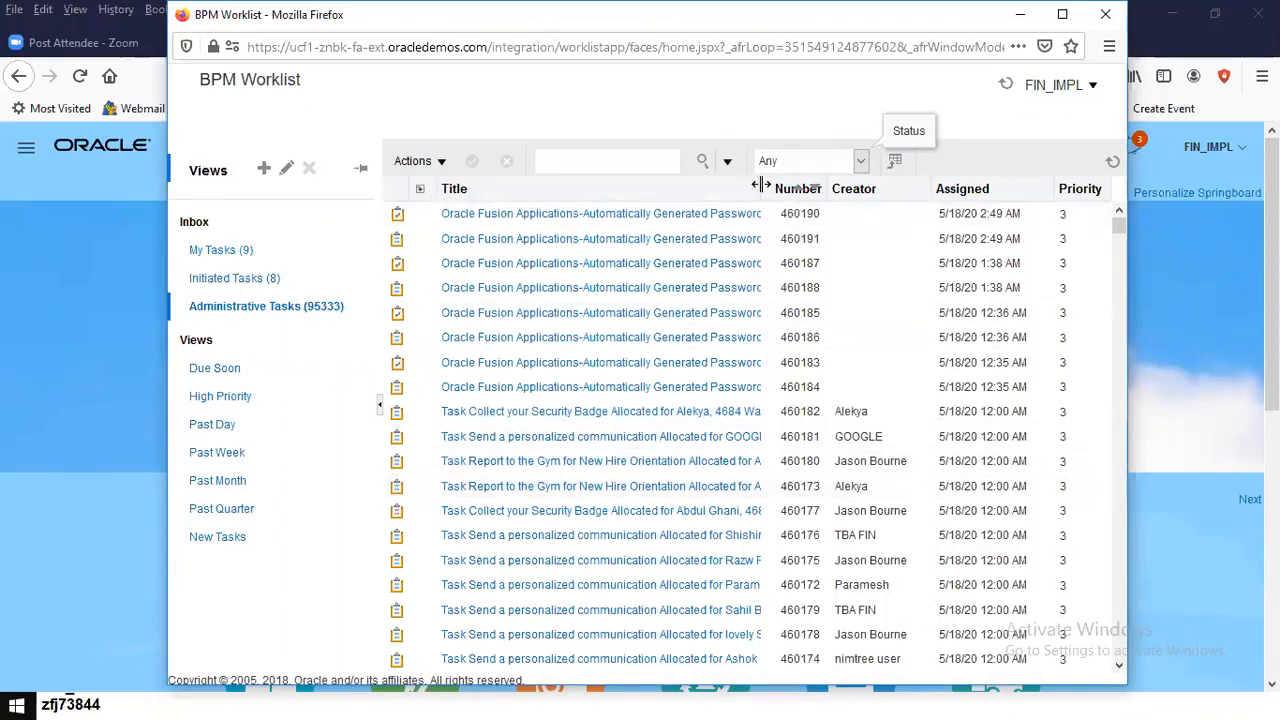
drag(761, 185, 842, 189)
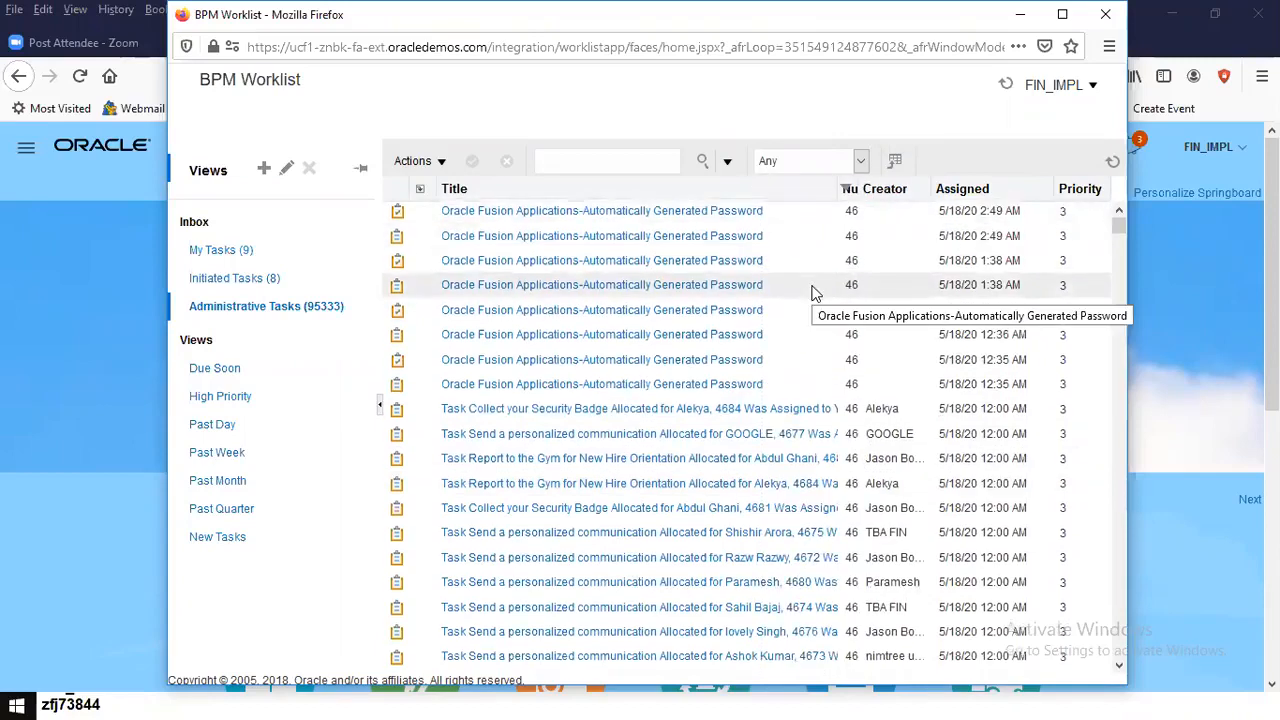
Scroll through the 95333 administrative tasks, then close the BPM Worklist window
scroll(812, 290, down, 1)
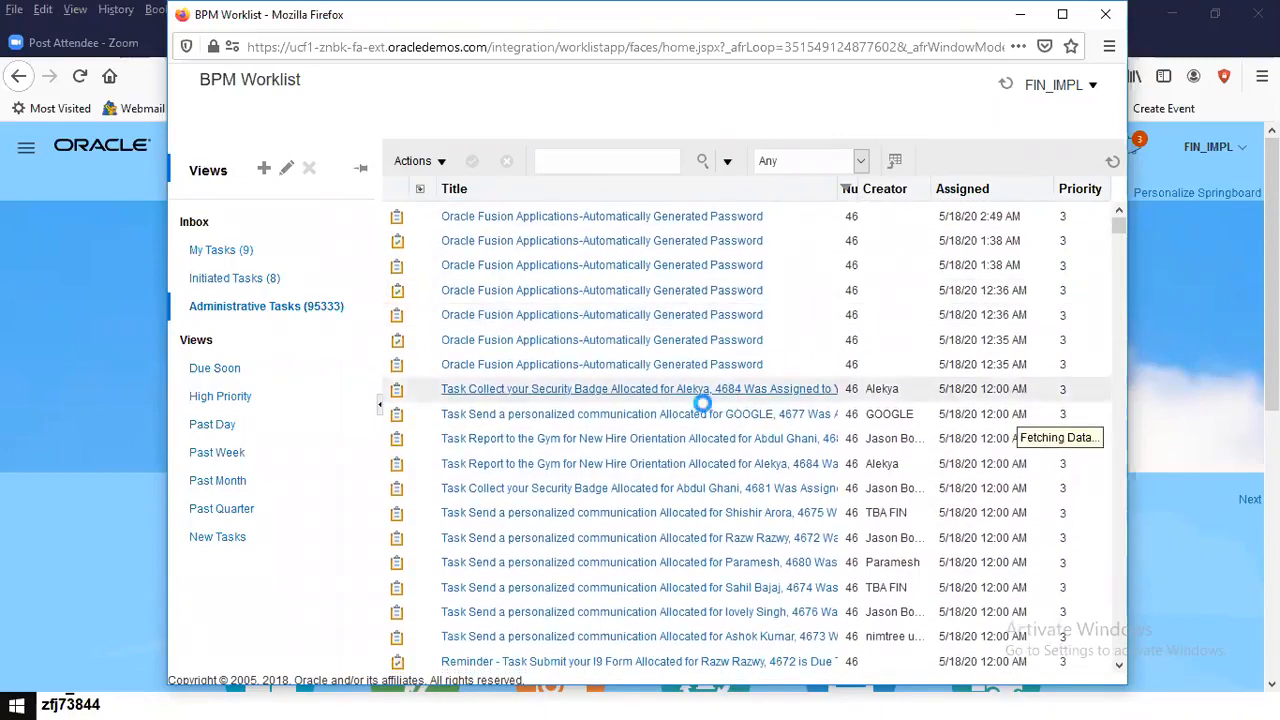
scroll(701, 424, down, 3)
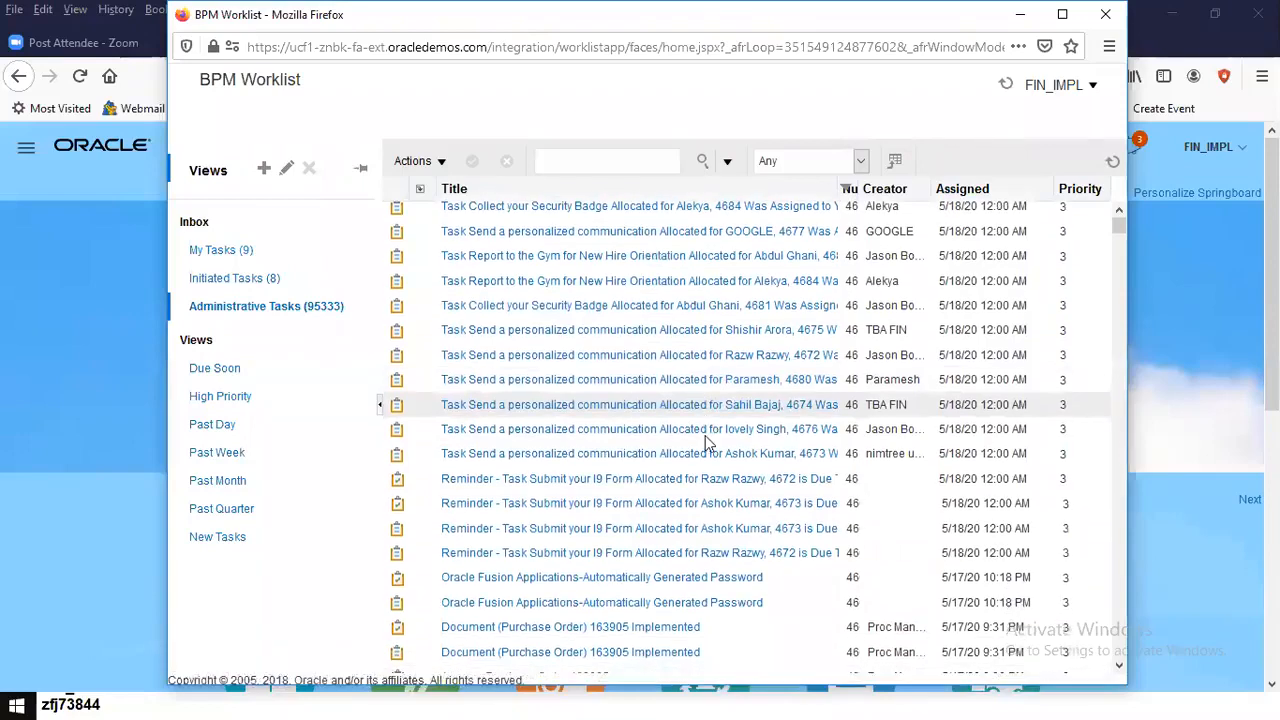
scroll(651, 490, up, 1)
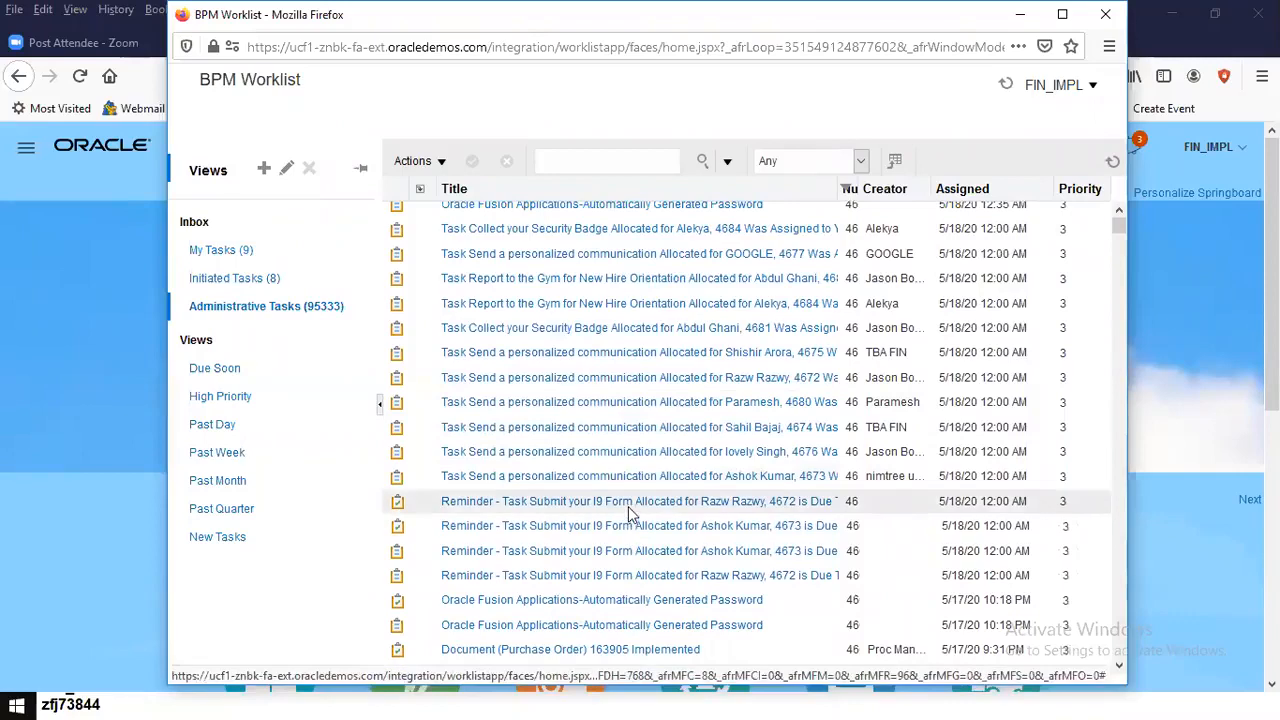
scroll(630, 490, up, 1)
scroll(630, 478, up, 4)
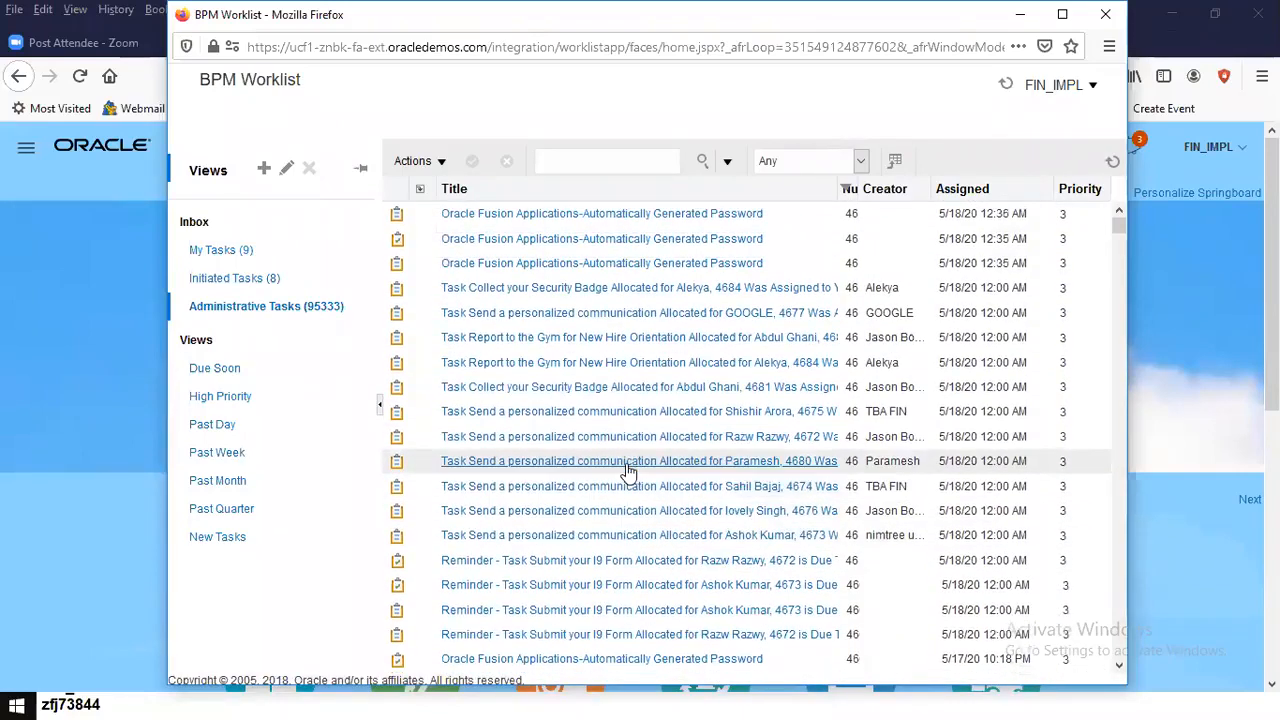
scroll(635, 428, up, 3)
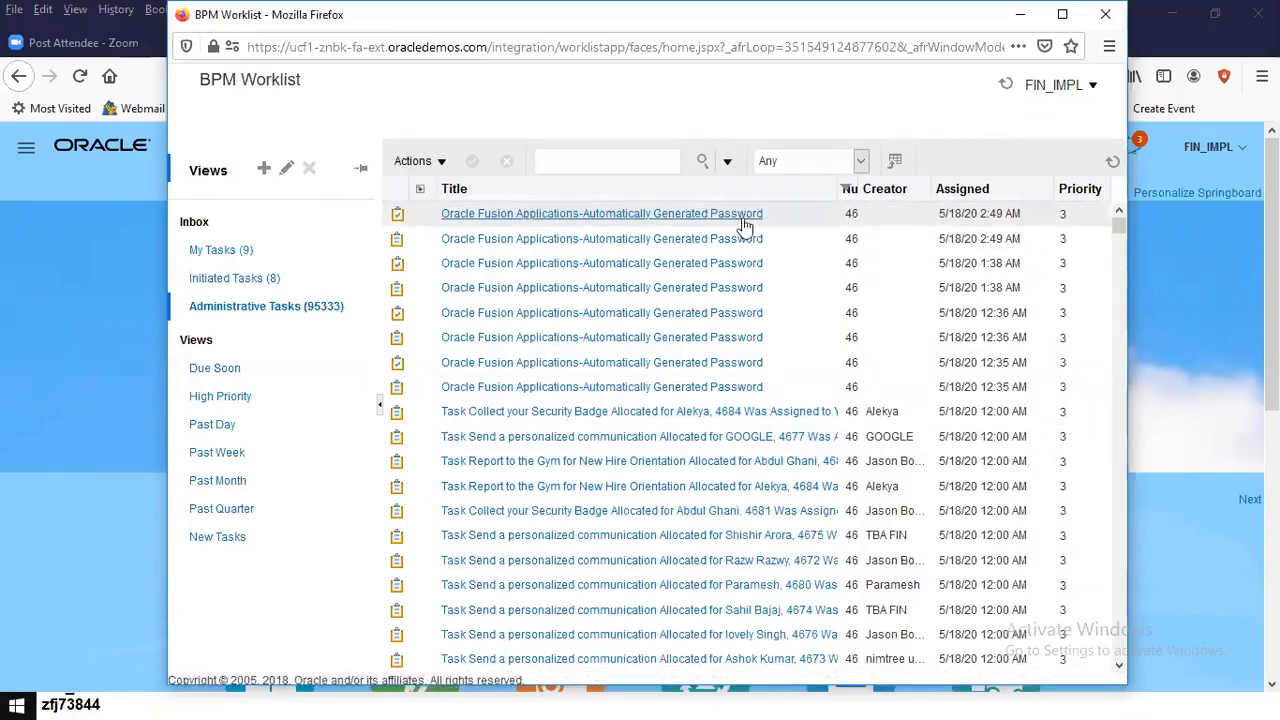
click(1105, 14)
Go to General Accounting > Journals and start a blank new journal with Create Journal
scroll(877, 337, down, 5)
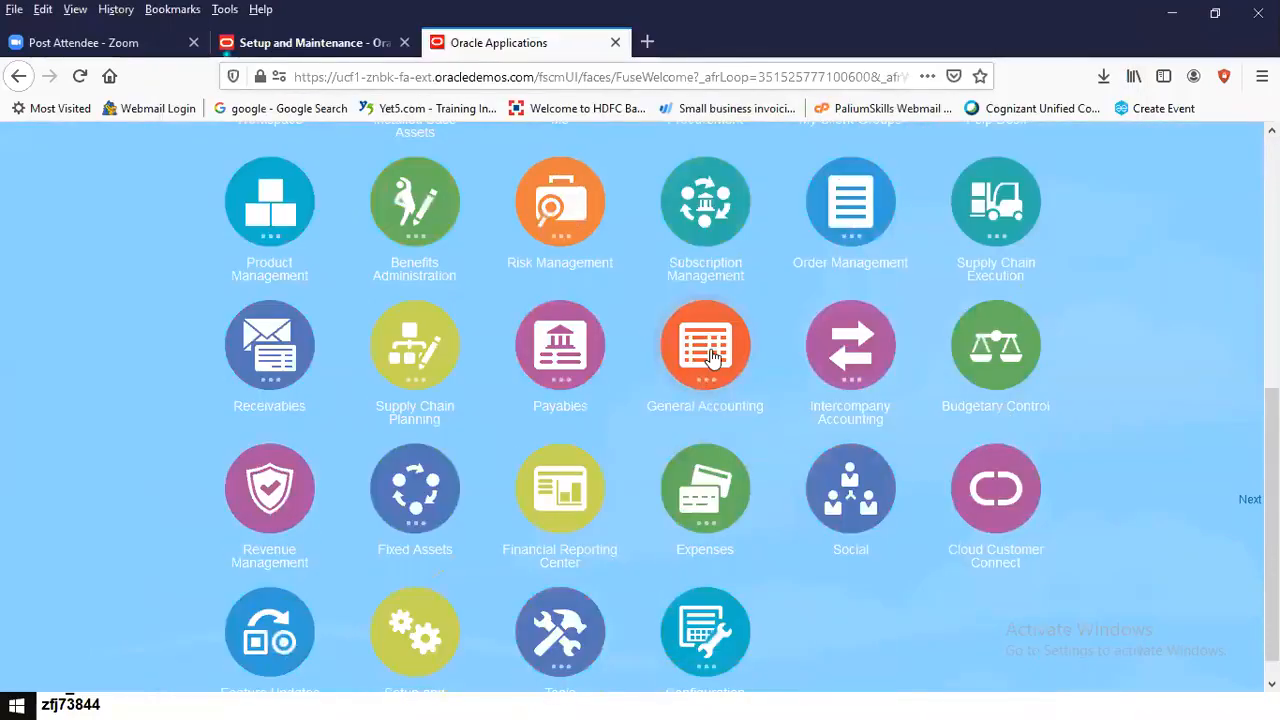
click(712, 347)
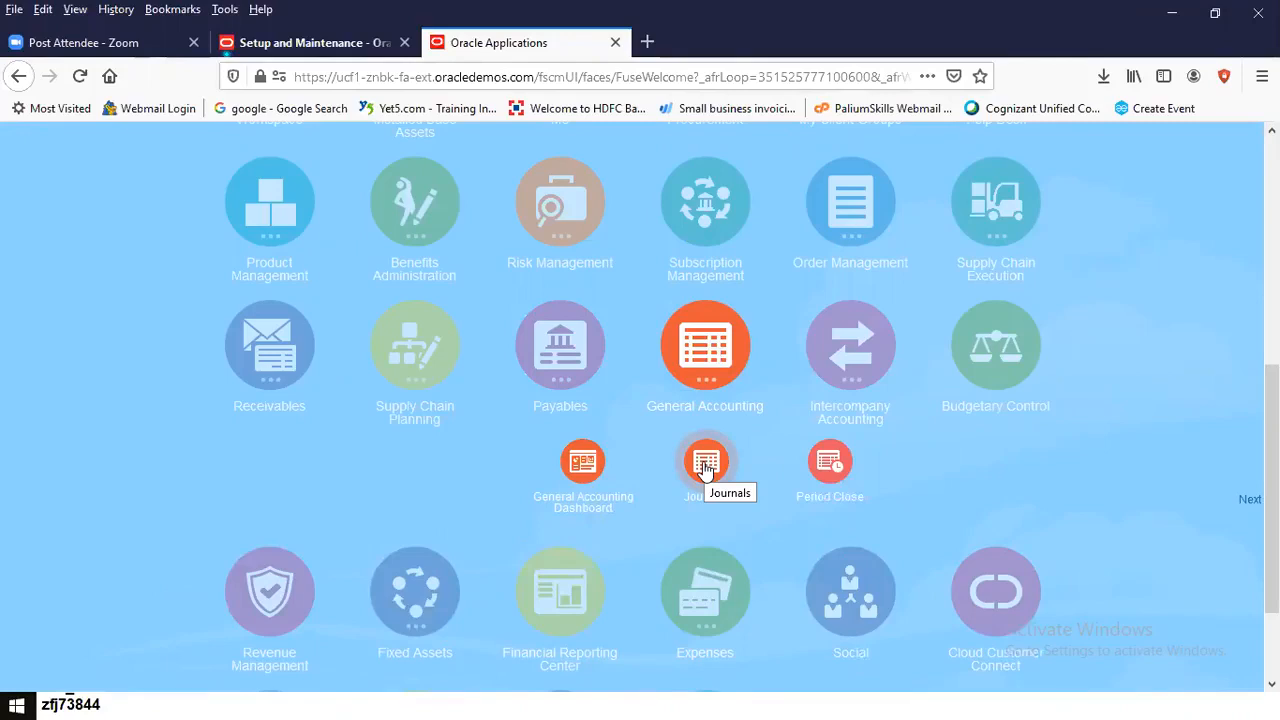
click(706, 465)
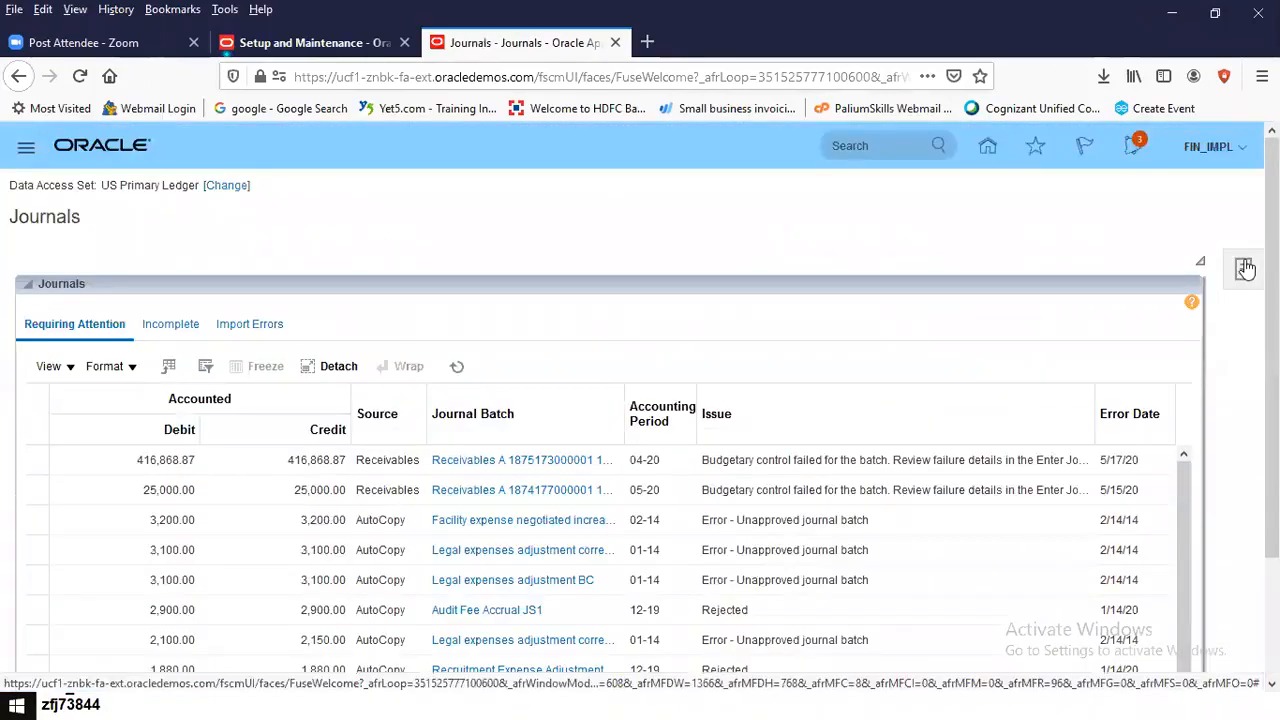
click(1245, 268)
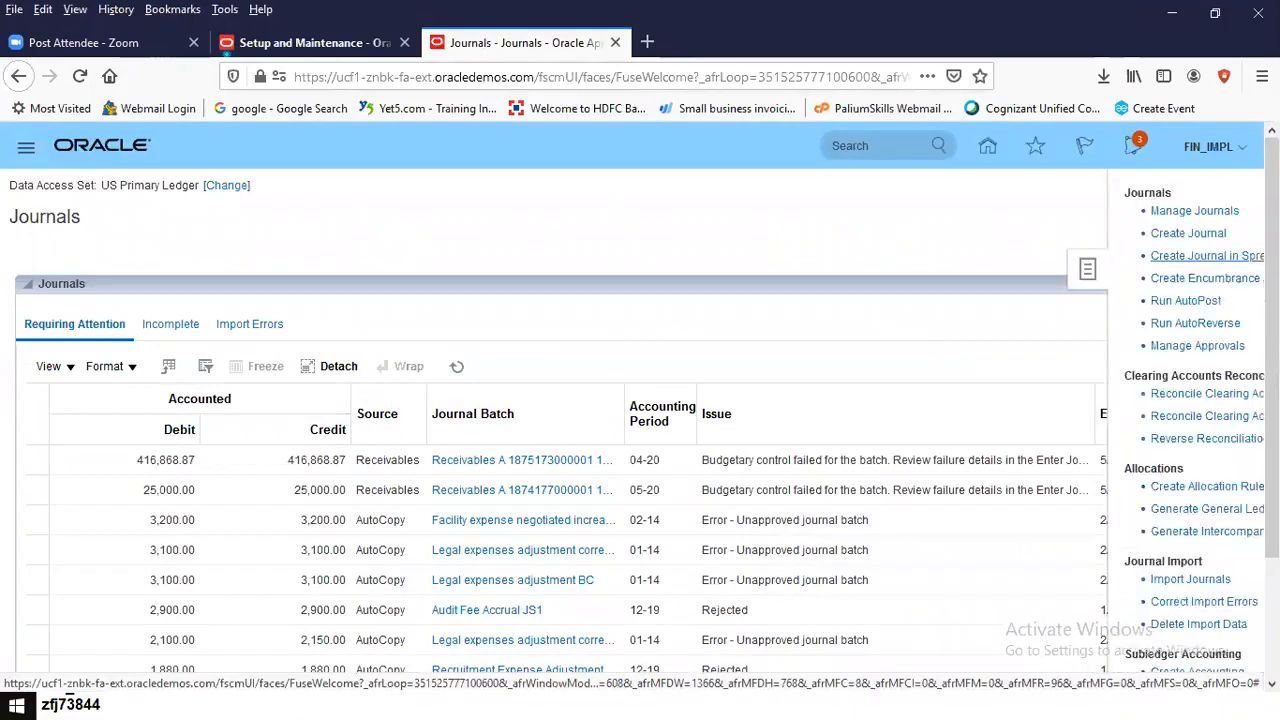
click(1163, 232)
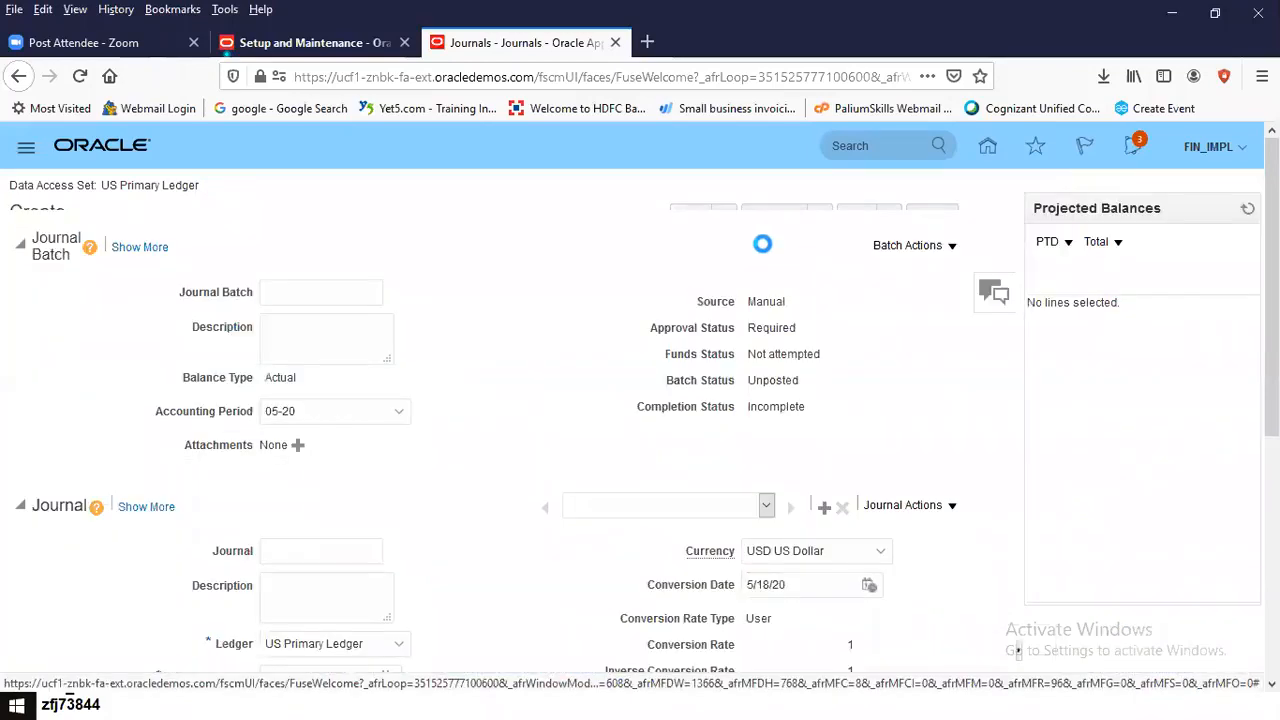
Name the batch SP-Batch2 and set the currency to STAT Statistical
click(375, 318)
text(SP-Batch2)
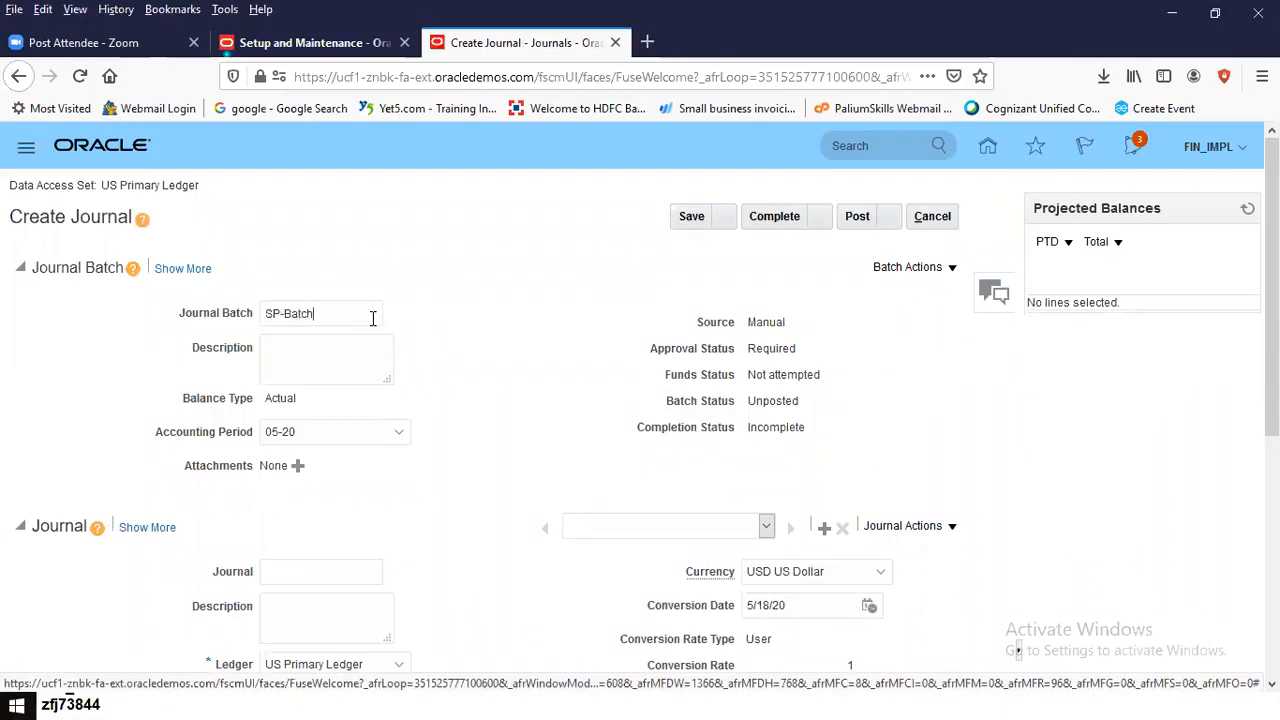
key(Tab)
key(Tab)
key(Tab)
scroll(640, 430, down, 3)
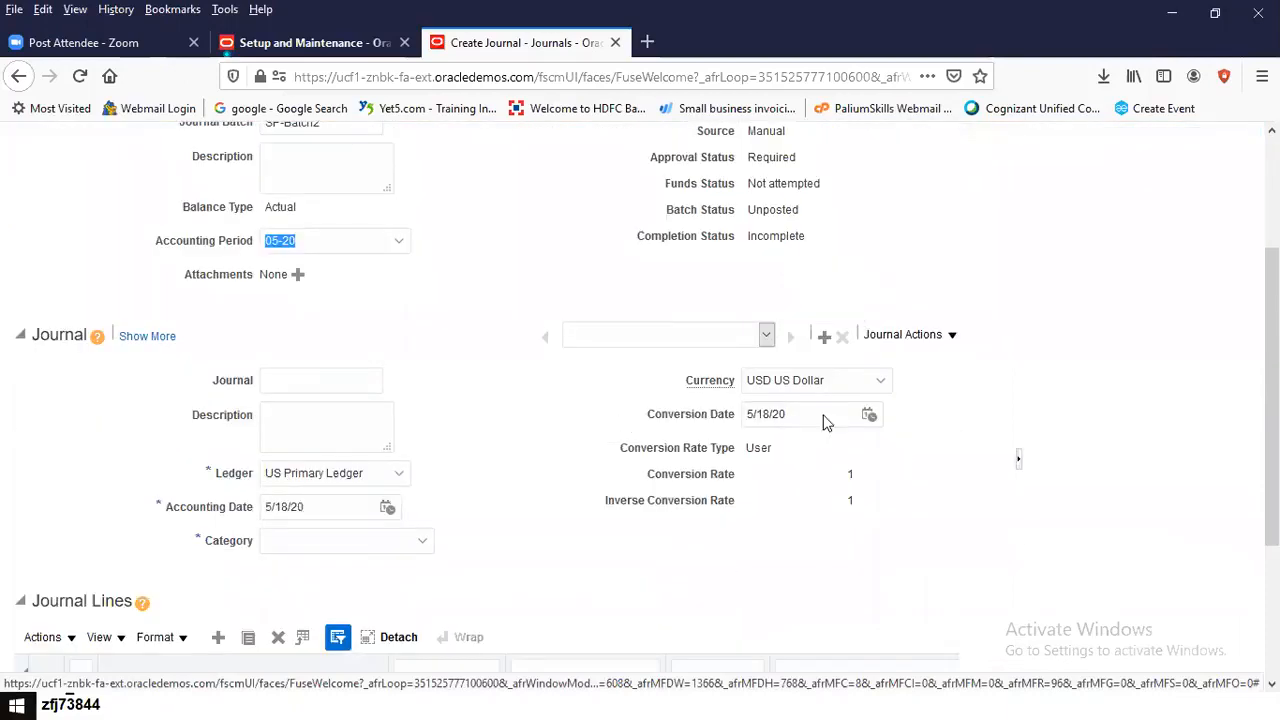
click(881, 387)
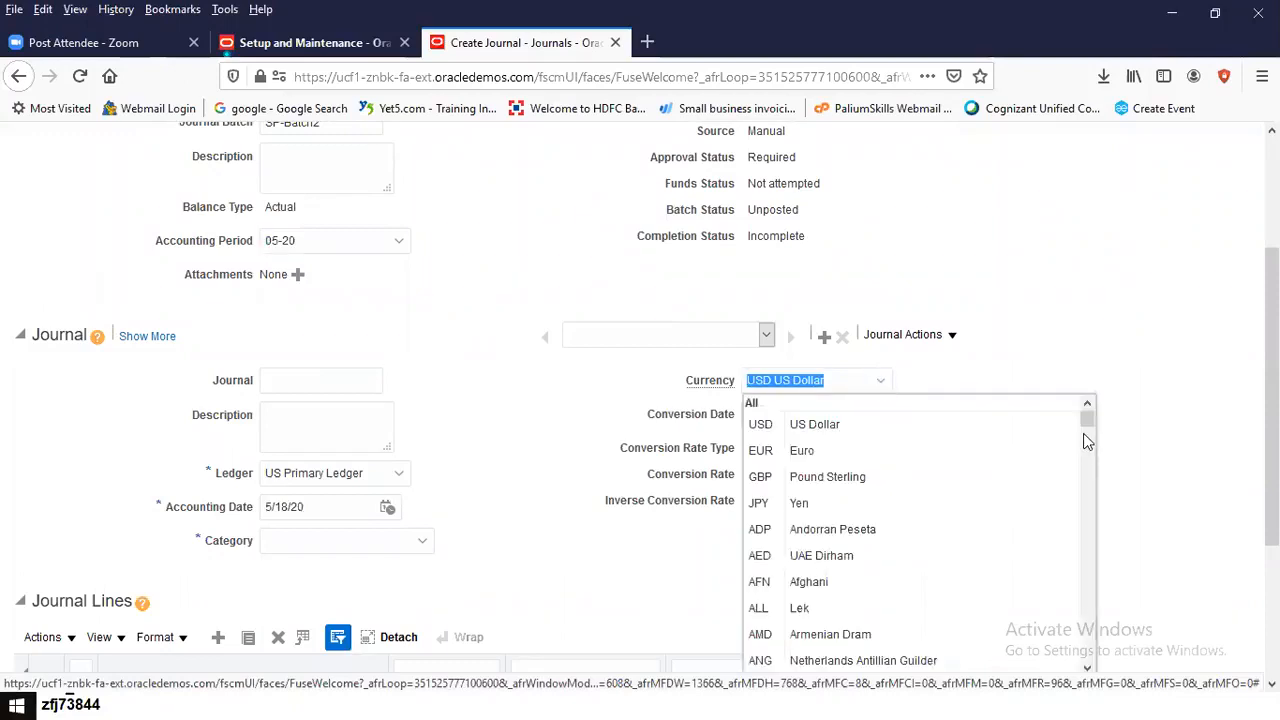
drag(1087, 422, 1092, 585)
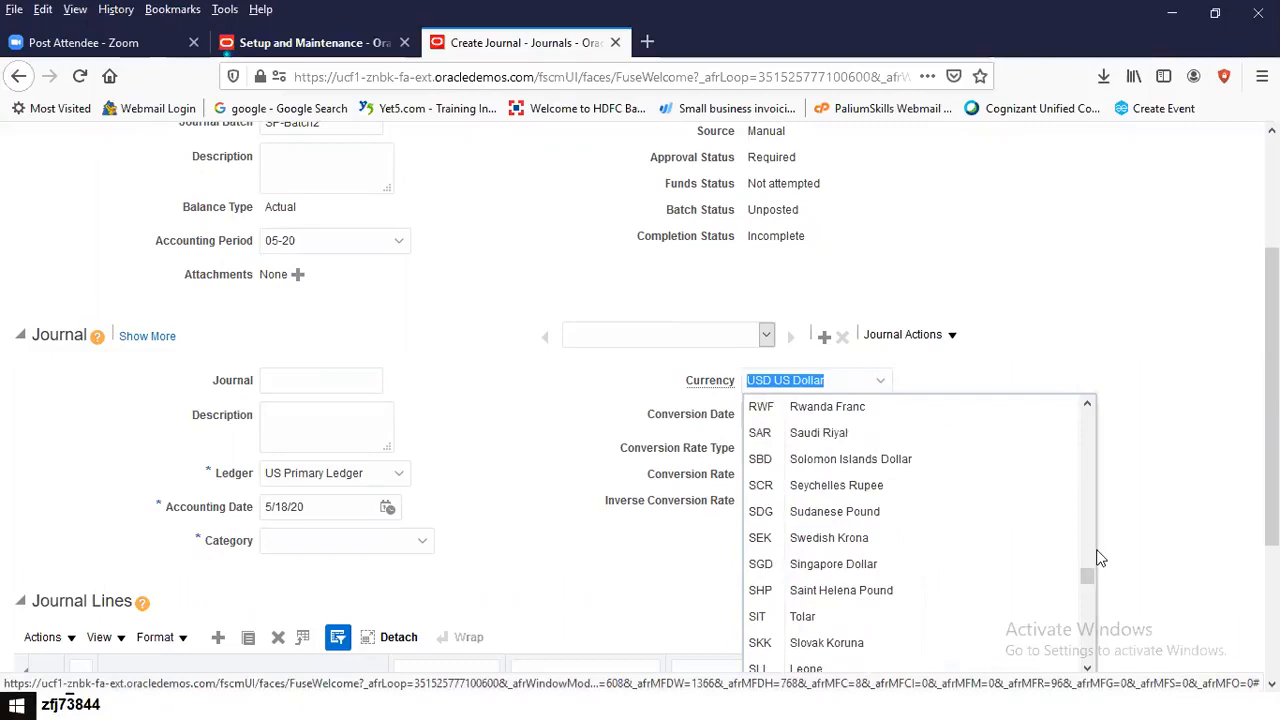
text(St)
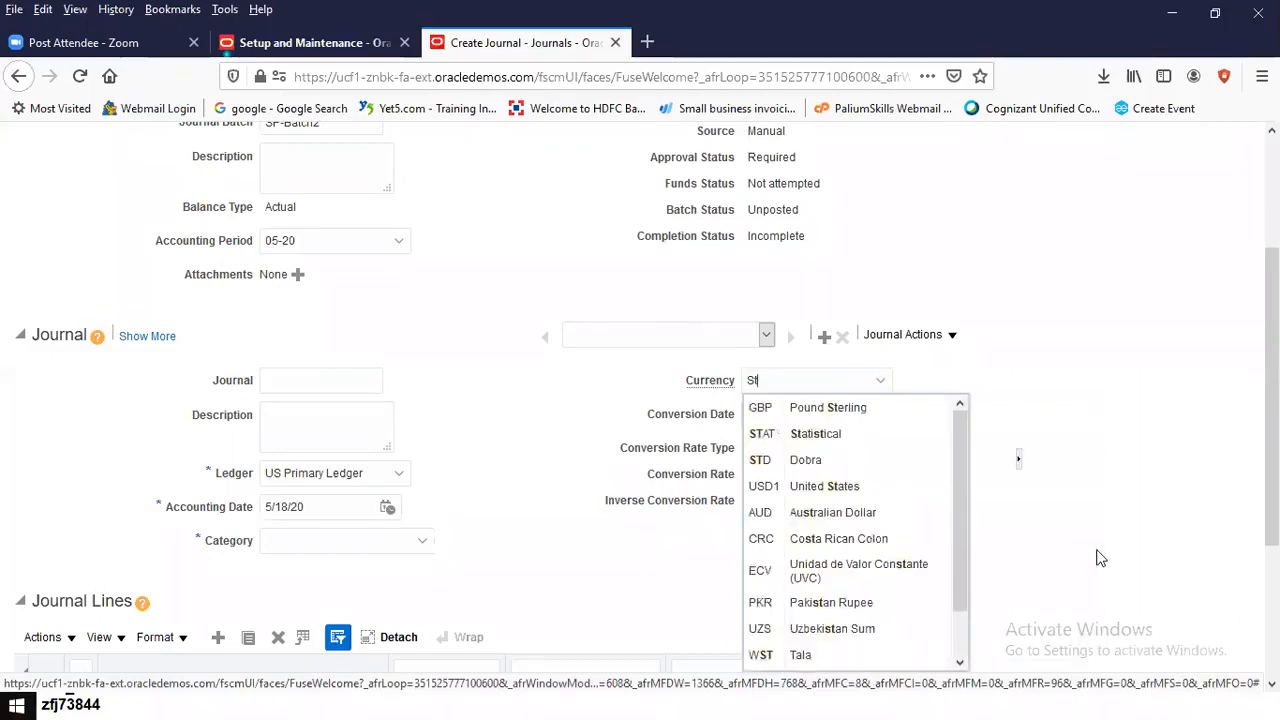
click(818, 434)
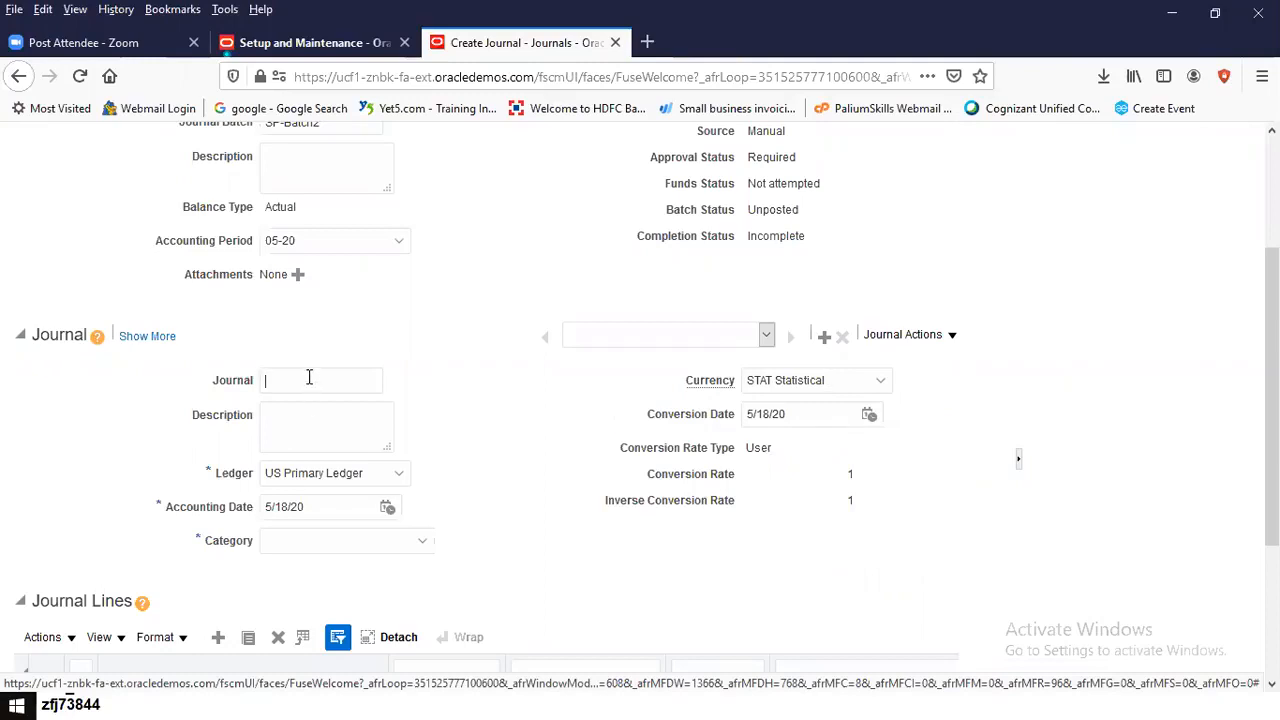
Name the journal SP-Stat Journal with the description 'headcount journal'
click(309, 377)
text(SP-Stat Journal)
key(Tab)
text(he)
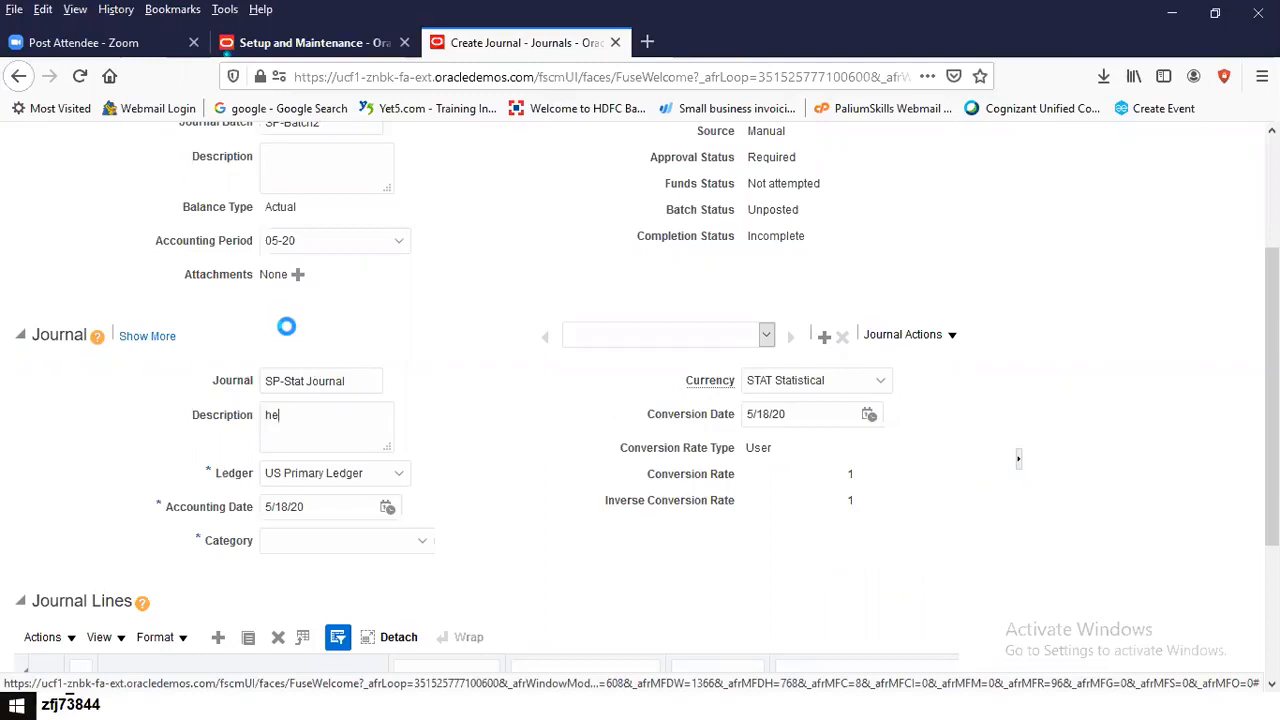
text(adcount journal)
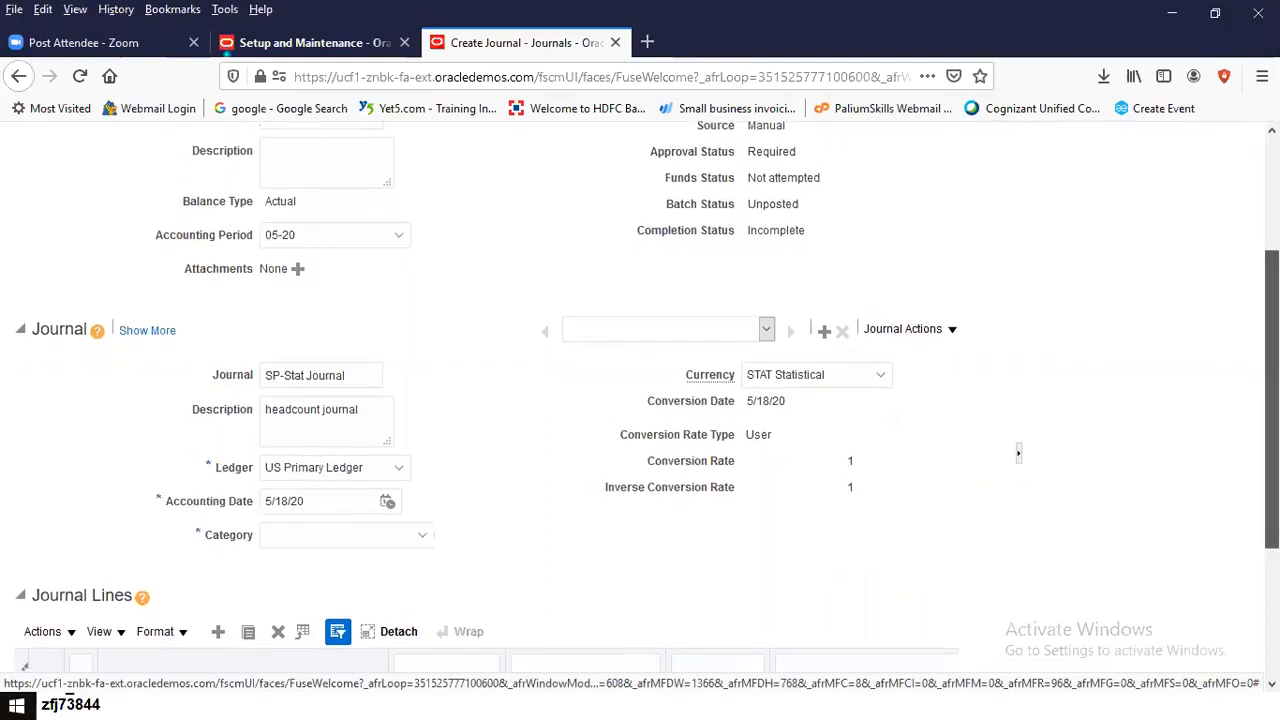
scroll(190, 550, down, 4)
click(191, 549)
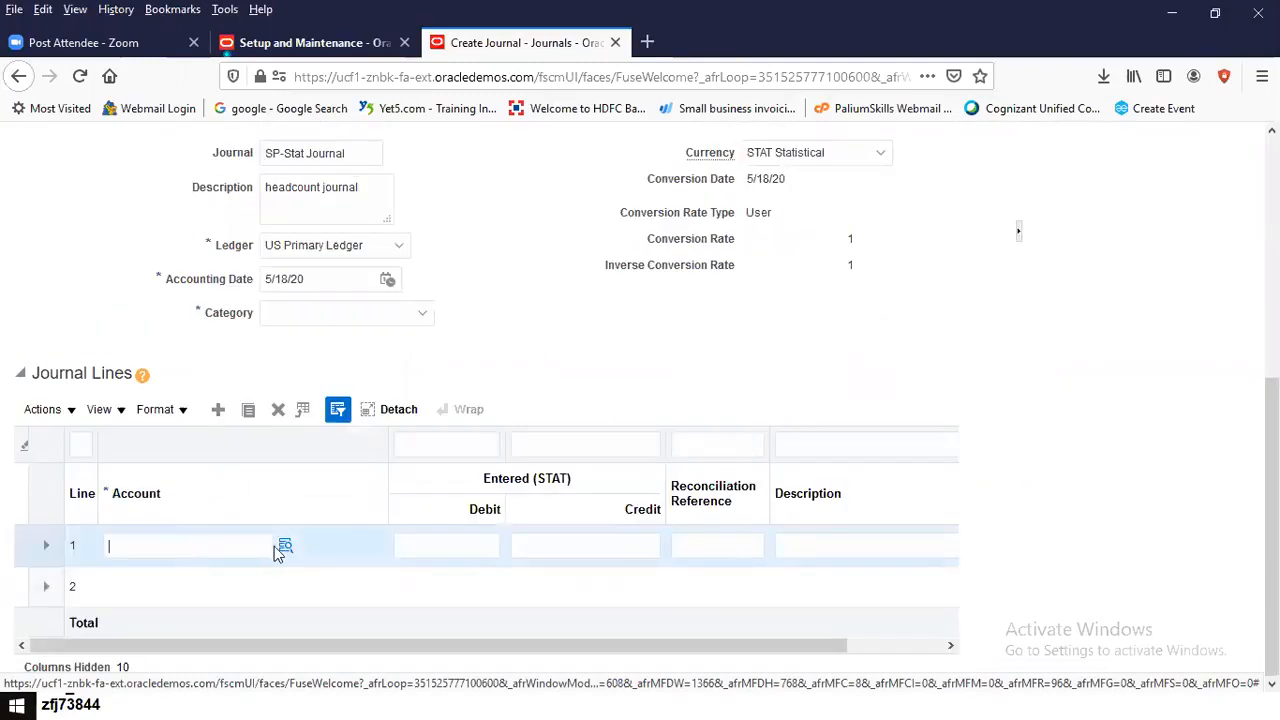
For line 1, search account values by description and select 91000 Headcount
click(285, 546)
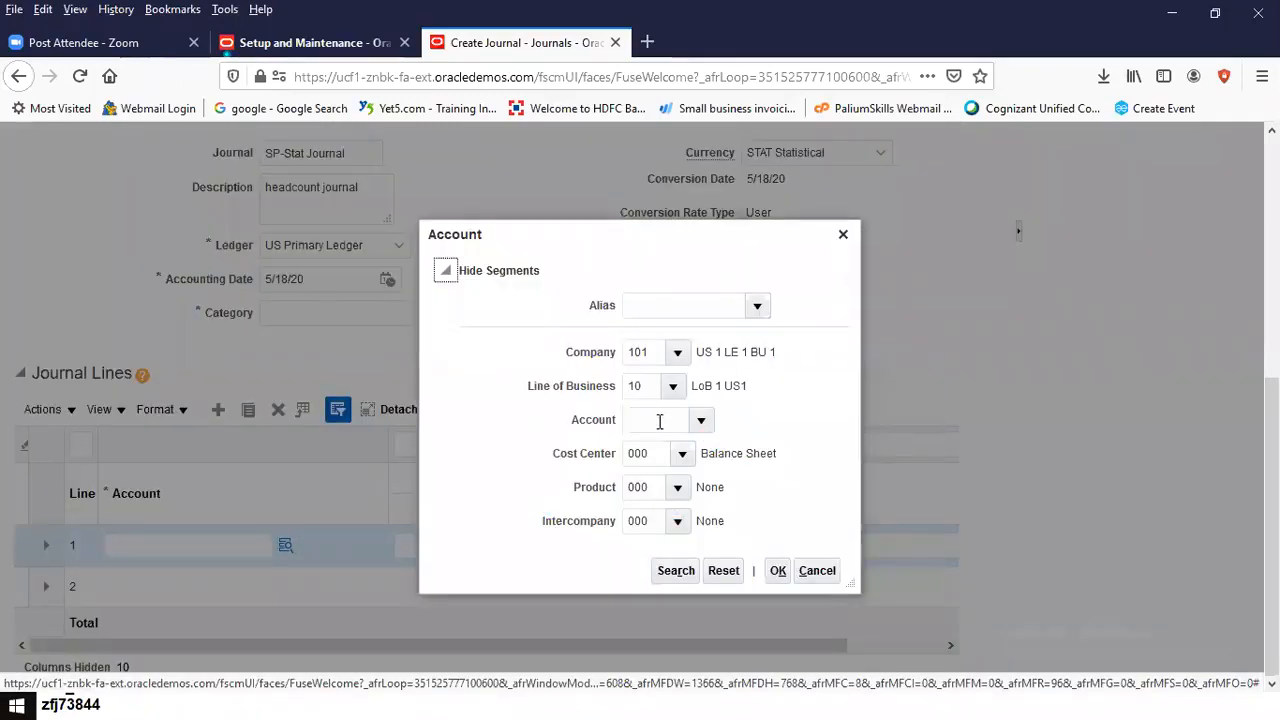
click(659, 421)
key(Tab)
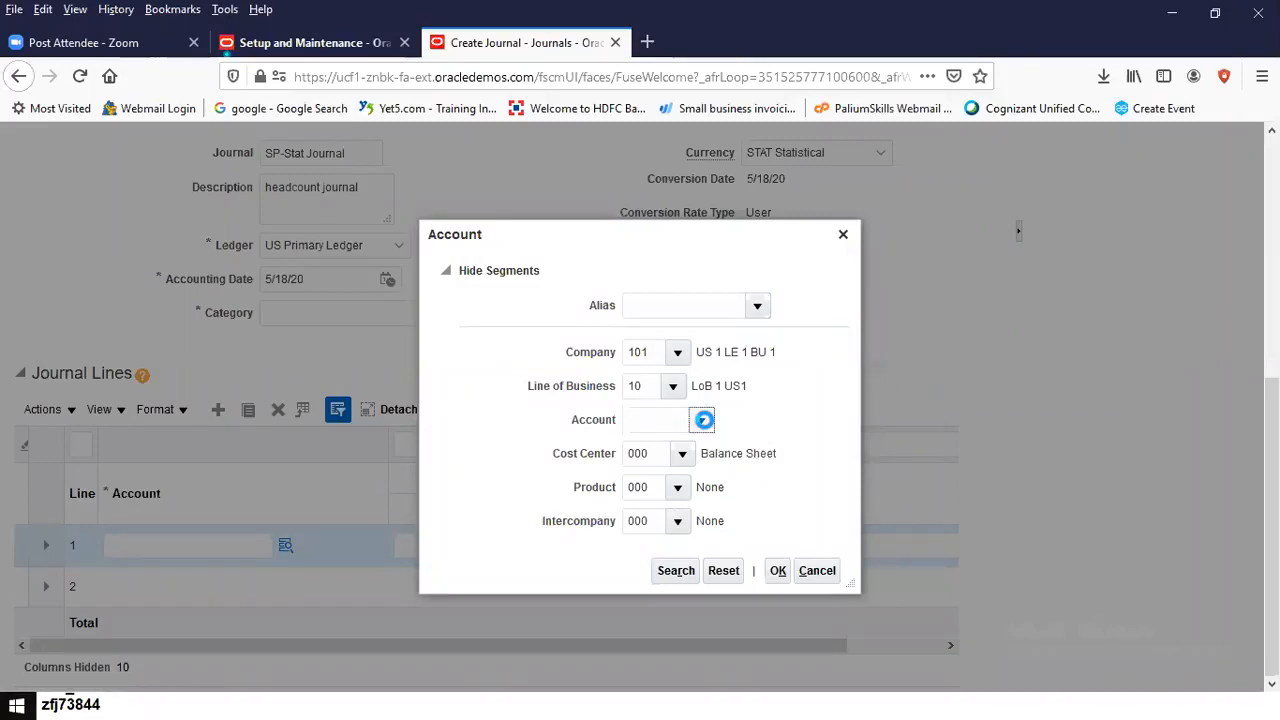
click(702, 420)
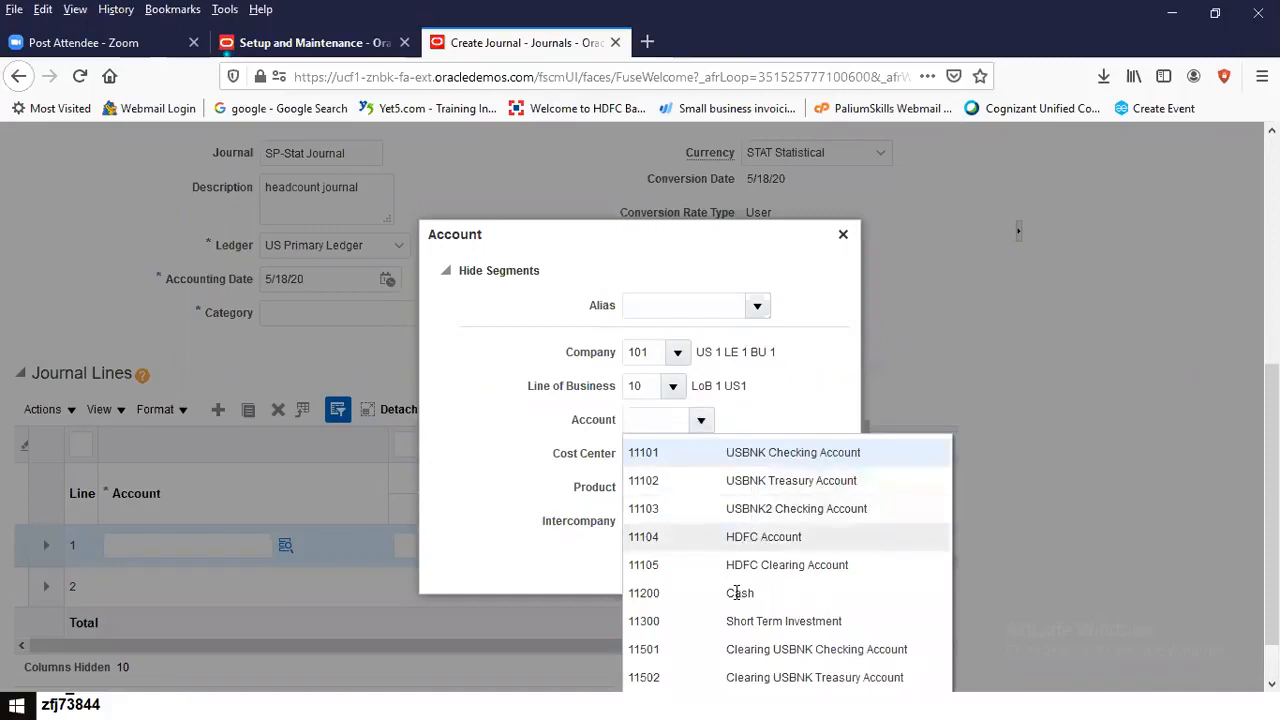
scroll(665, 545, down, 1)
scroll(680, 675, up, 1)
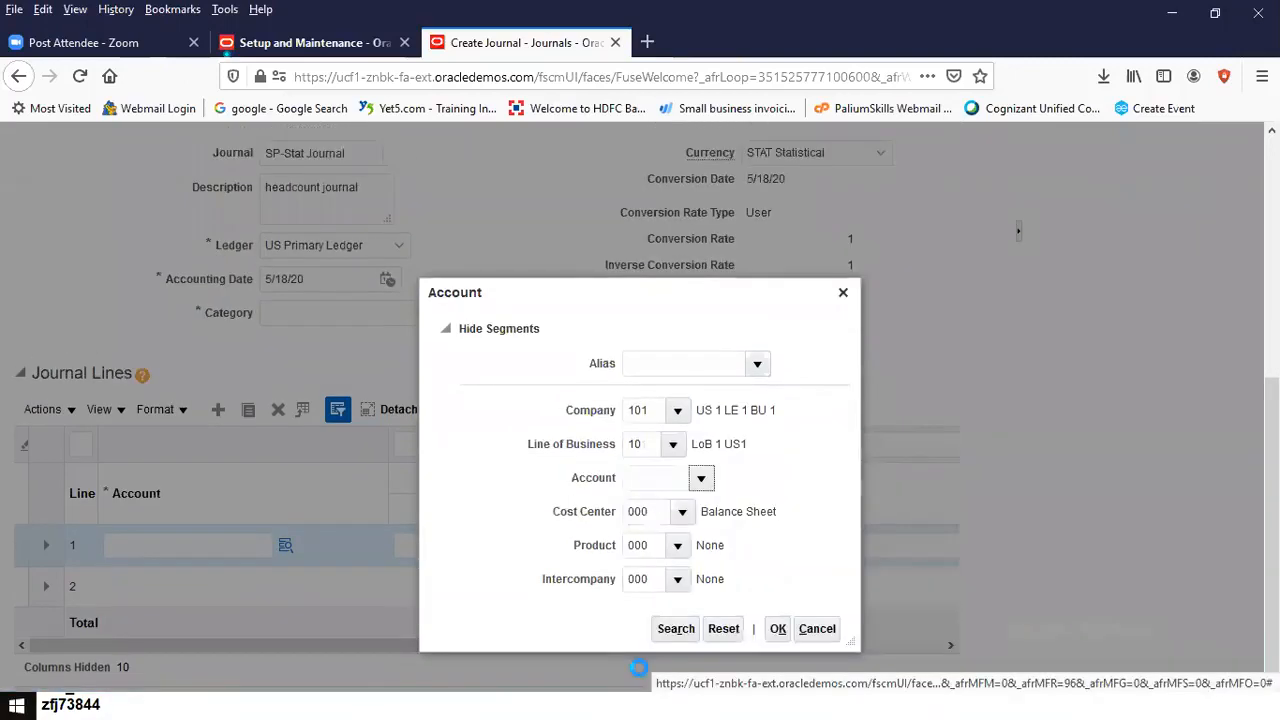
click(608, 424)
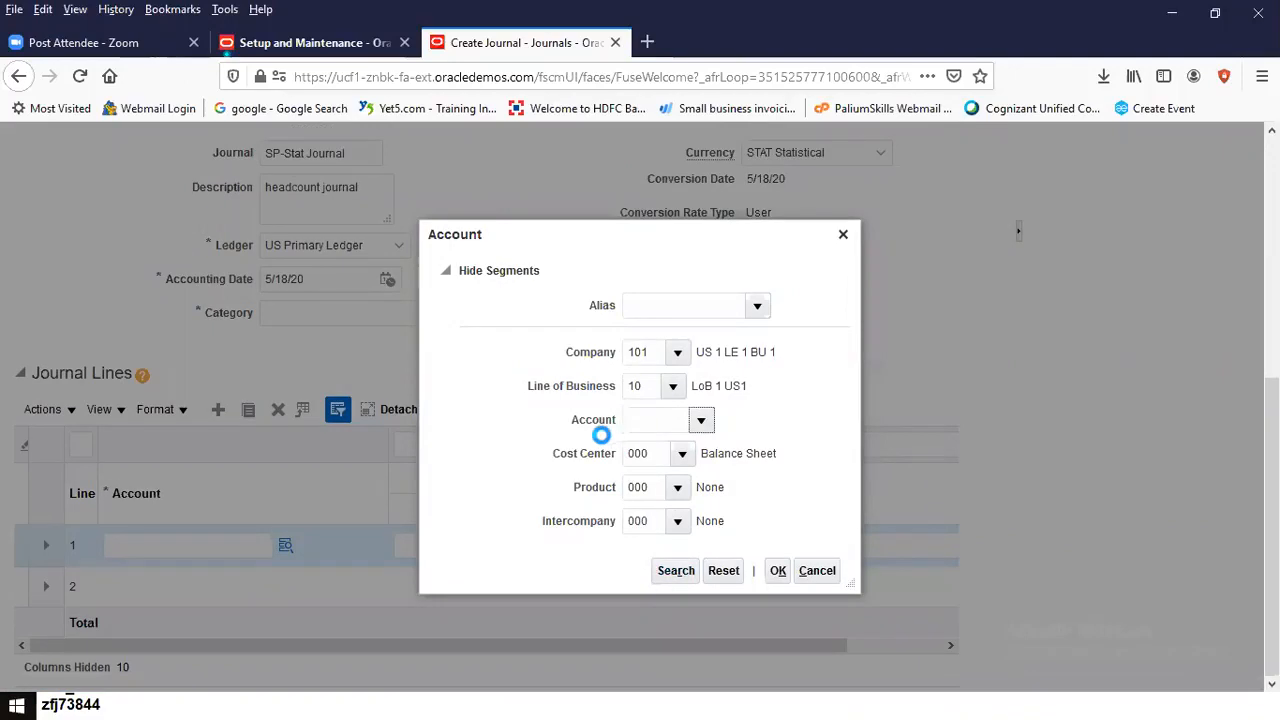
click(614, 402)
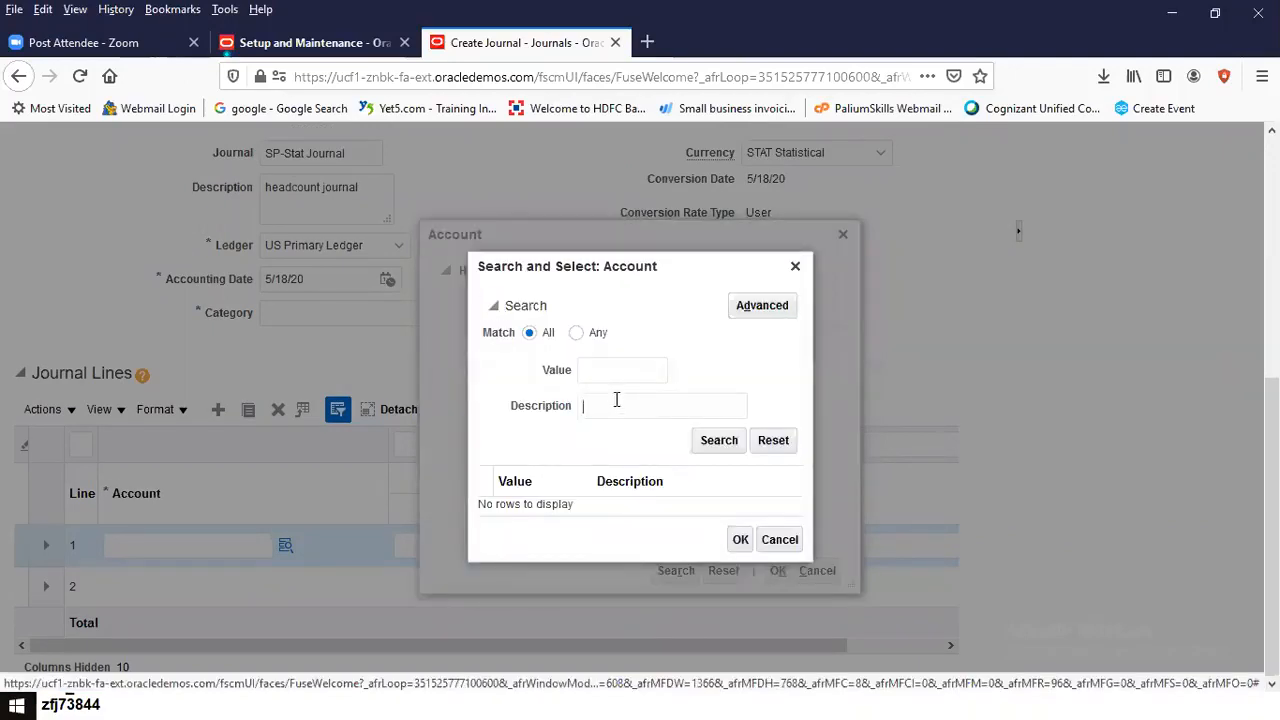
text(headcount)
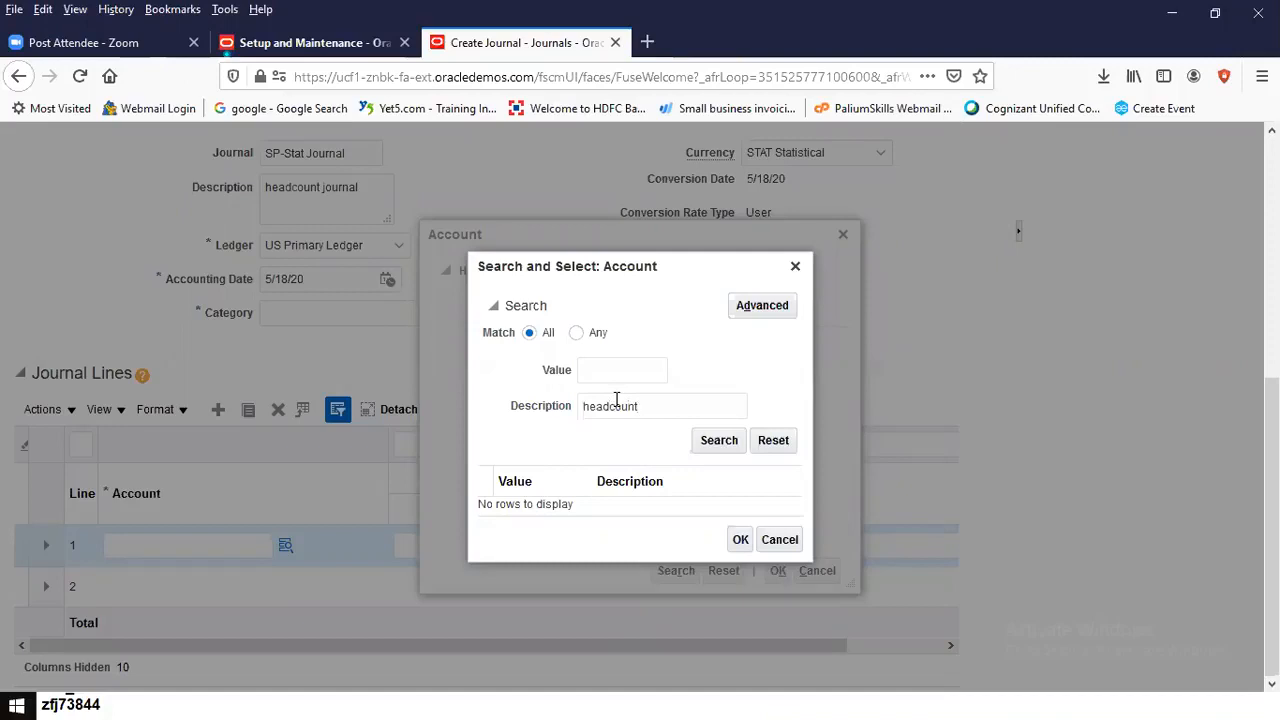
click(706, 443)
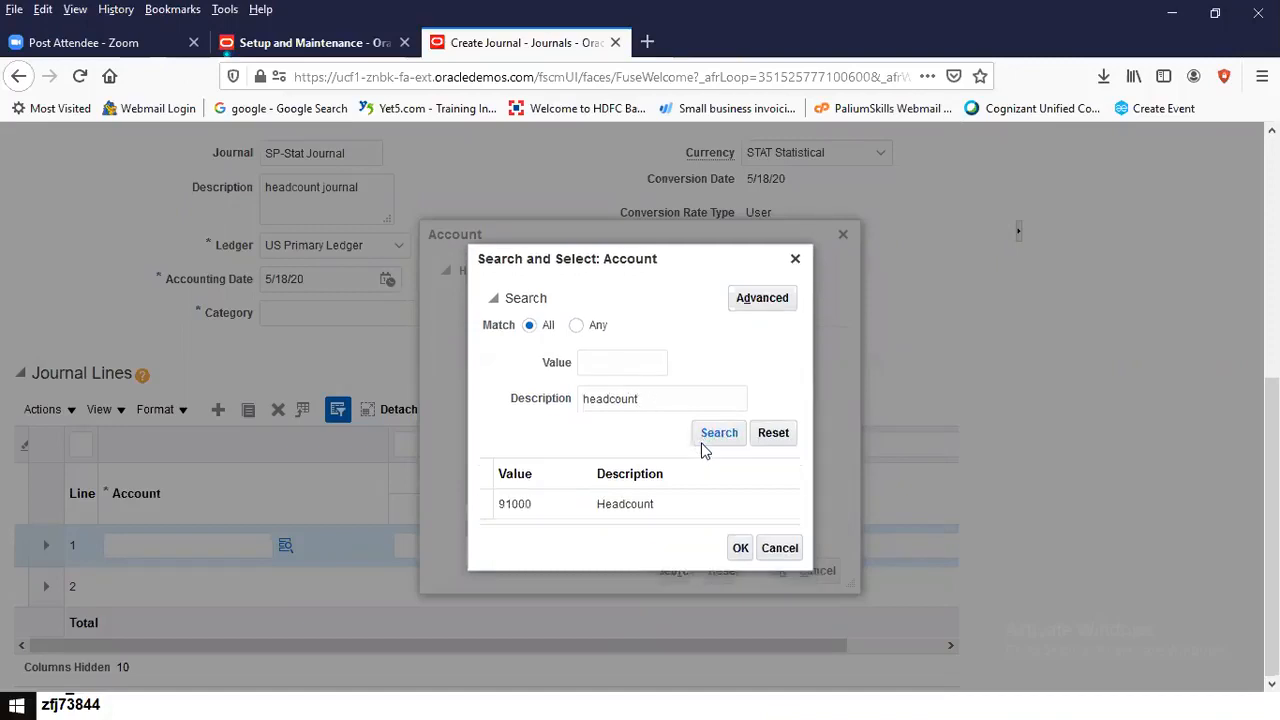
click(640, 502)
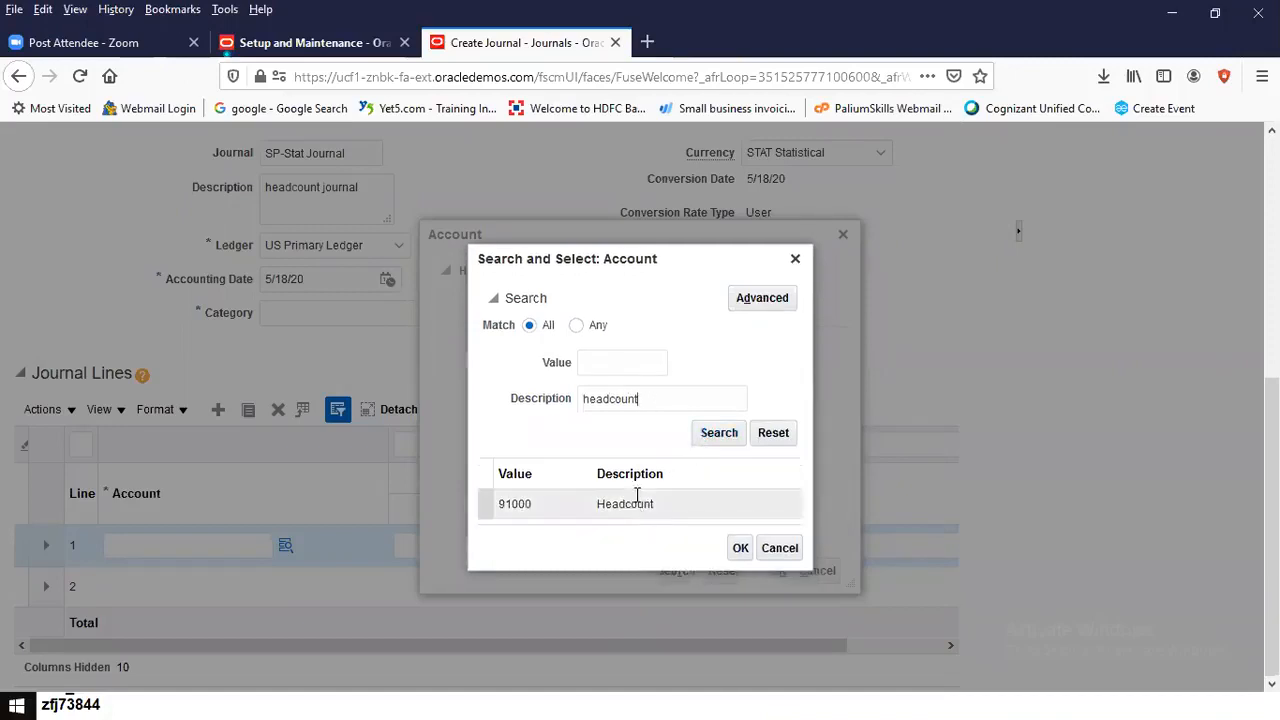
click(740, 547)
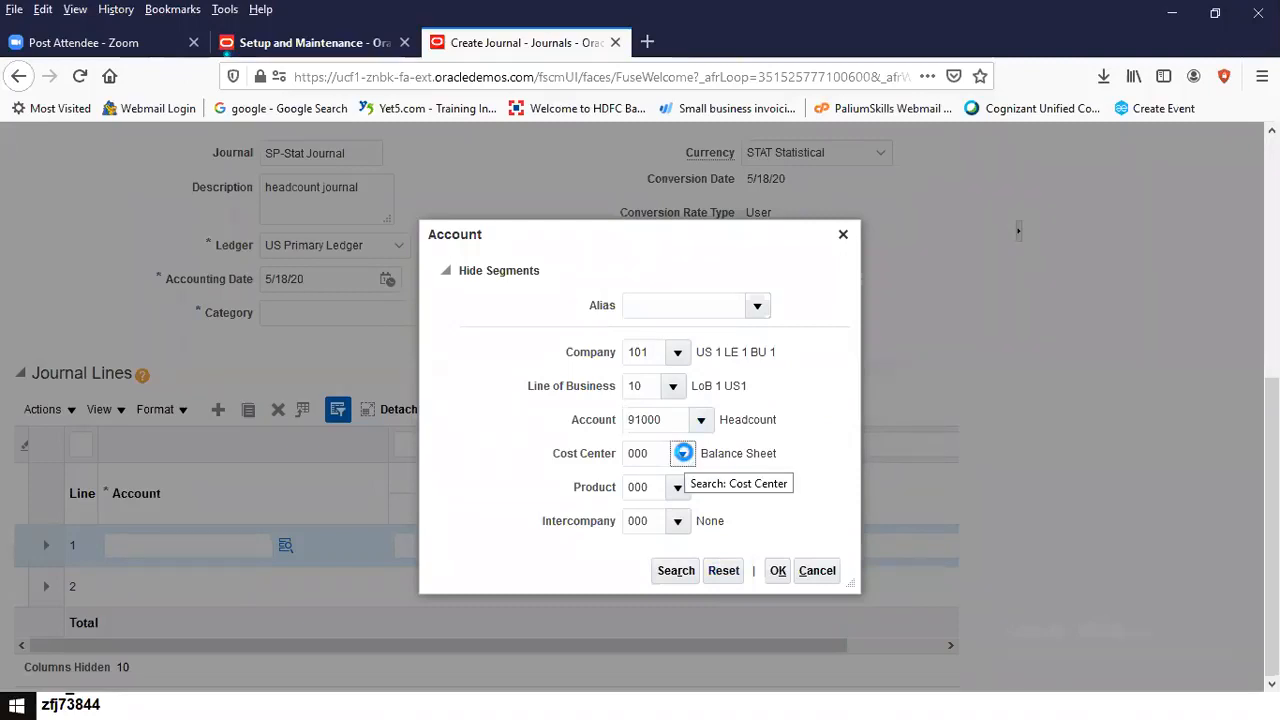
Set cost center 121 US Operations, confirm 101.10.91000.121.000.000, and debit 120.00
click(683, 453)
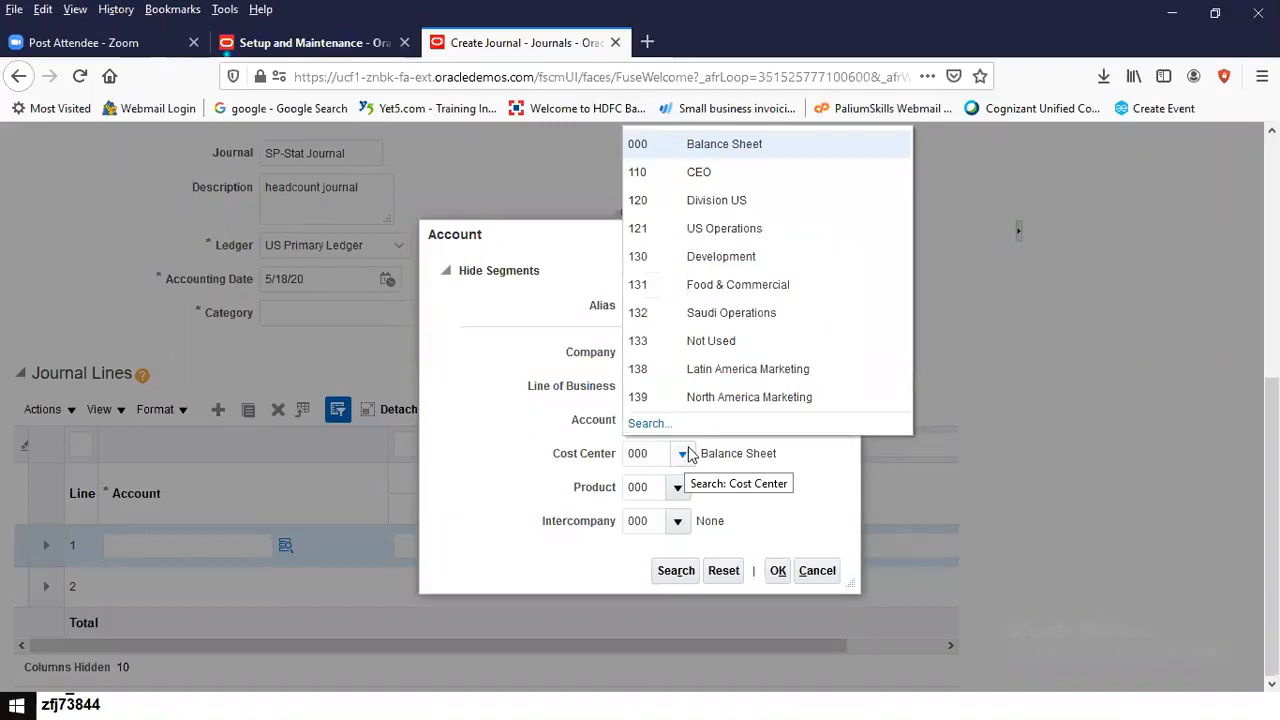
click(723, 228)
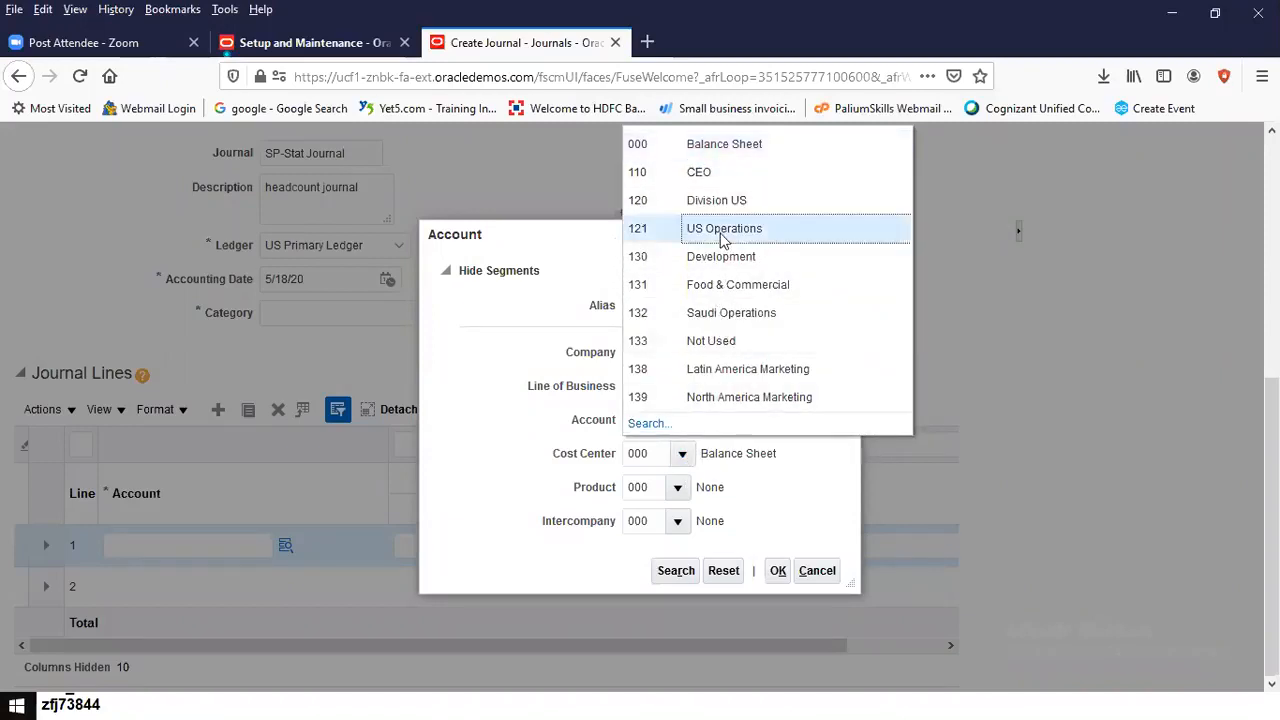
click(779, 570)
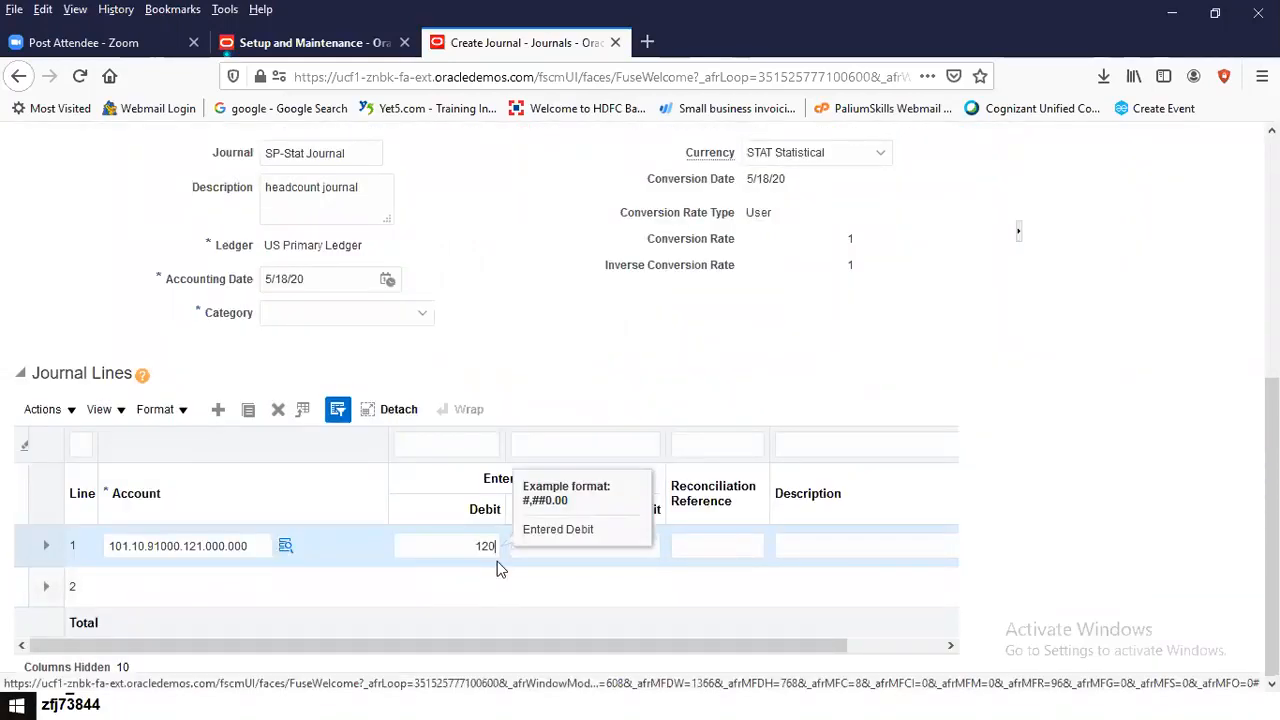
click(141, 576)
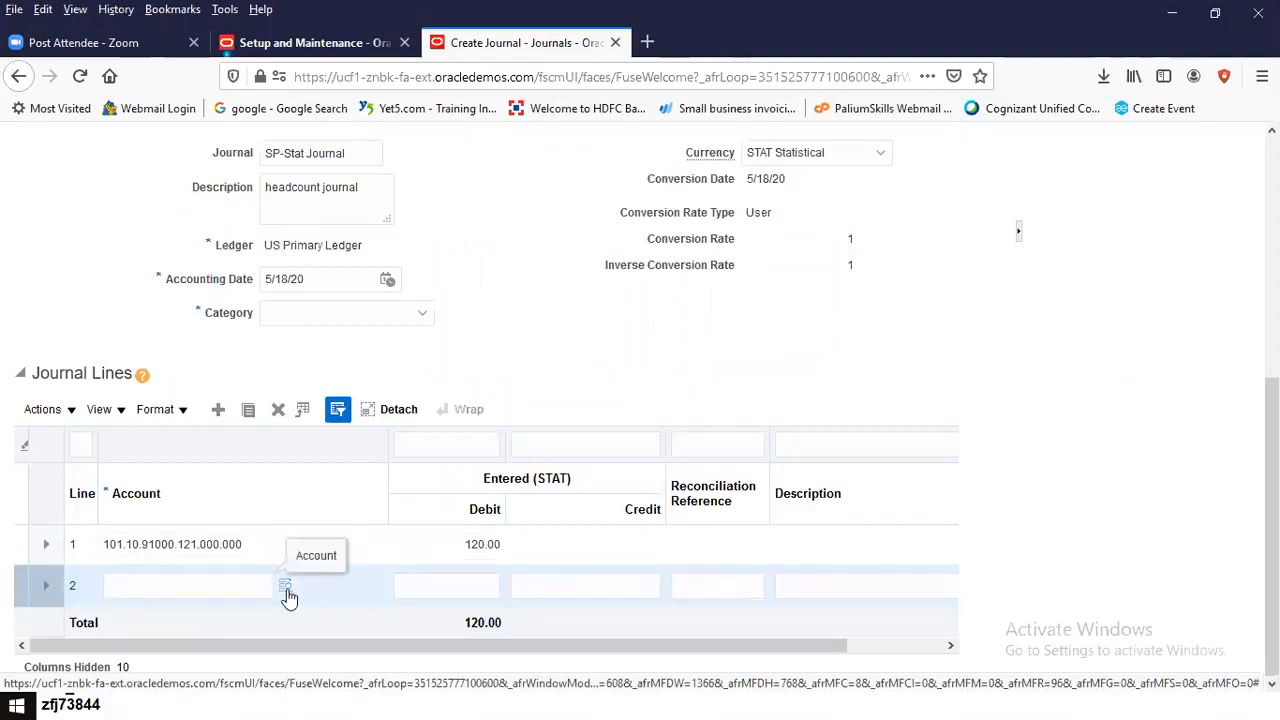
Open line 2's account picker and enter account 91000
click(287, 590)
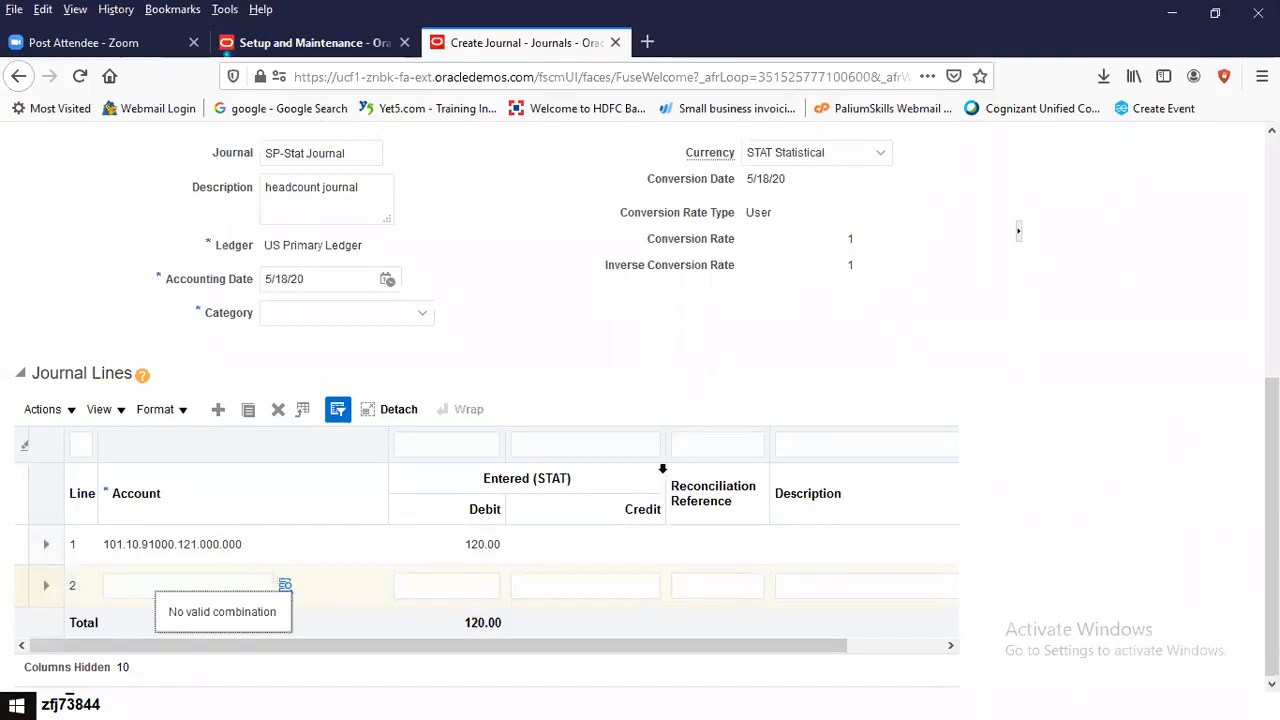
click(285, 585)
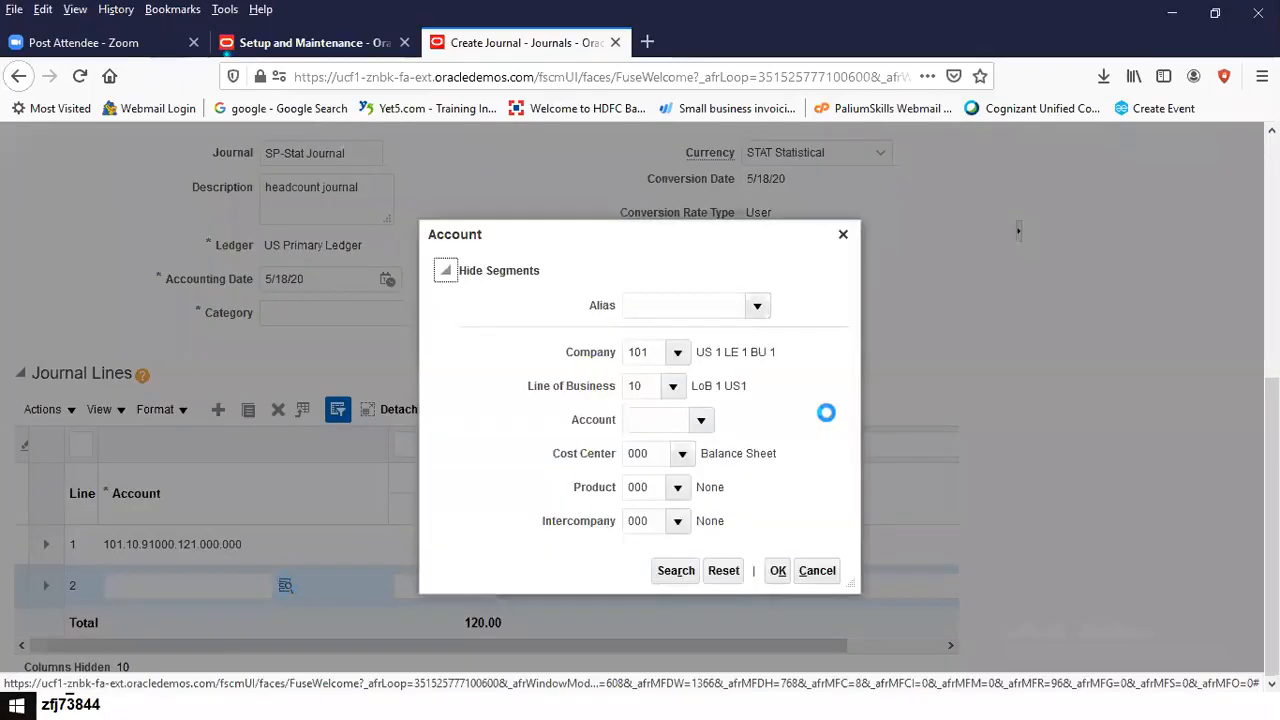
click(669, 418)
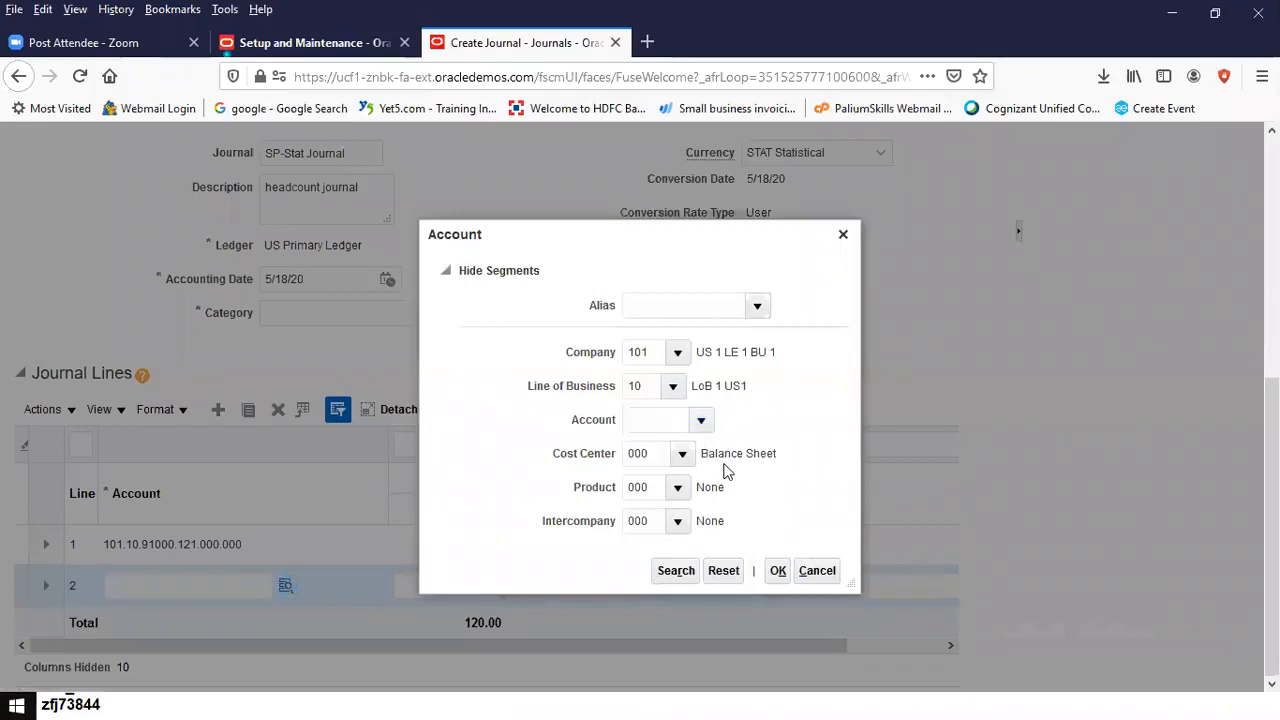
text(91000)
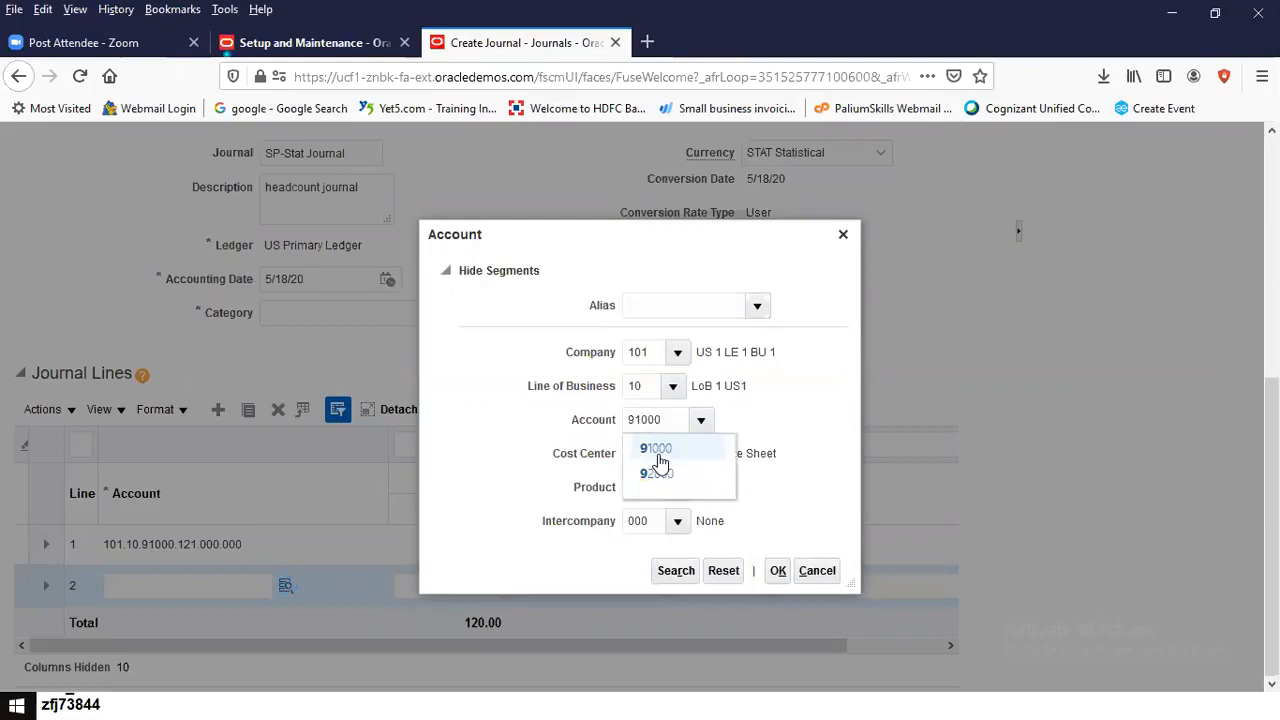
click(657, 450)
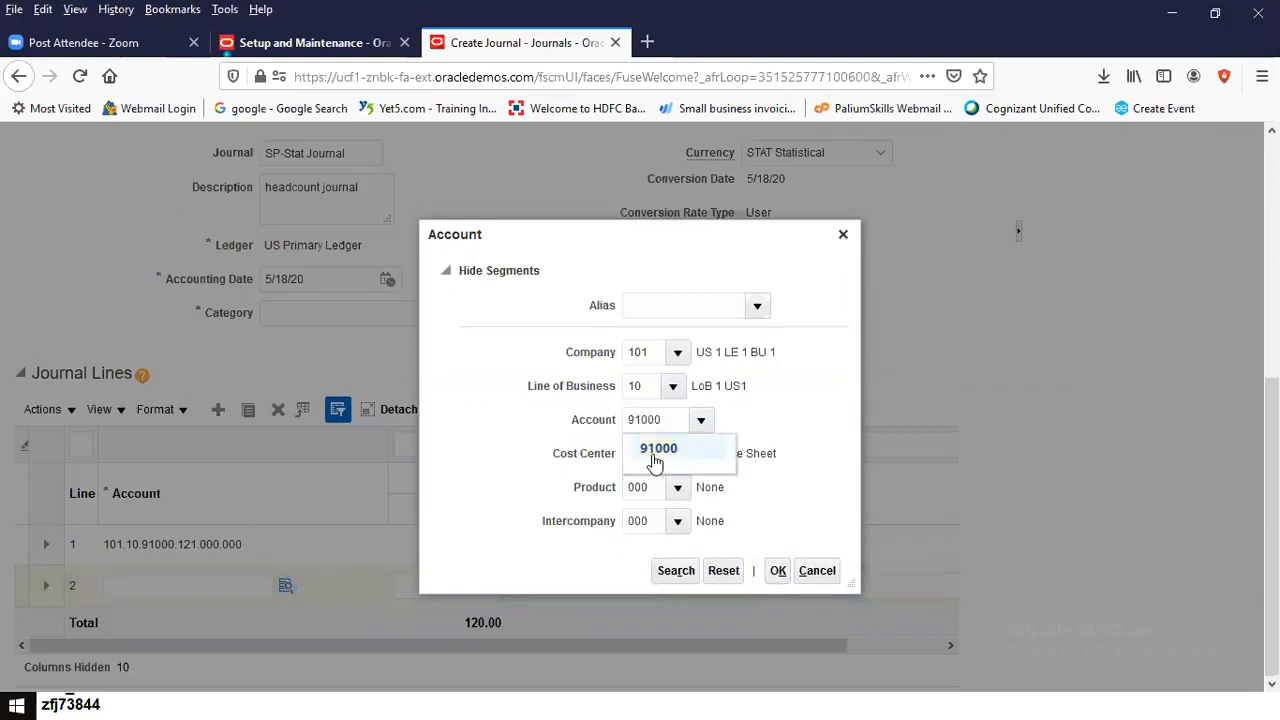
Search the cost center list with the 000 filter cleared to show all values
click(683, 453)
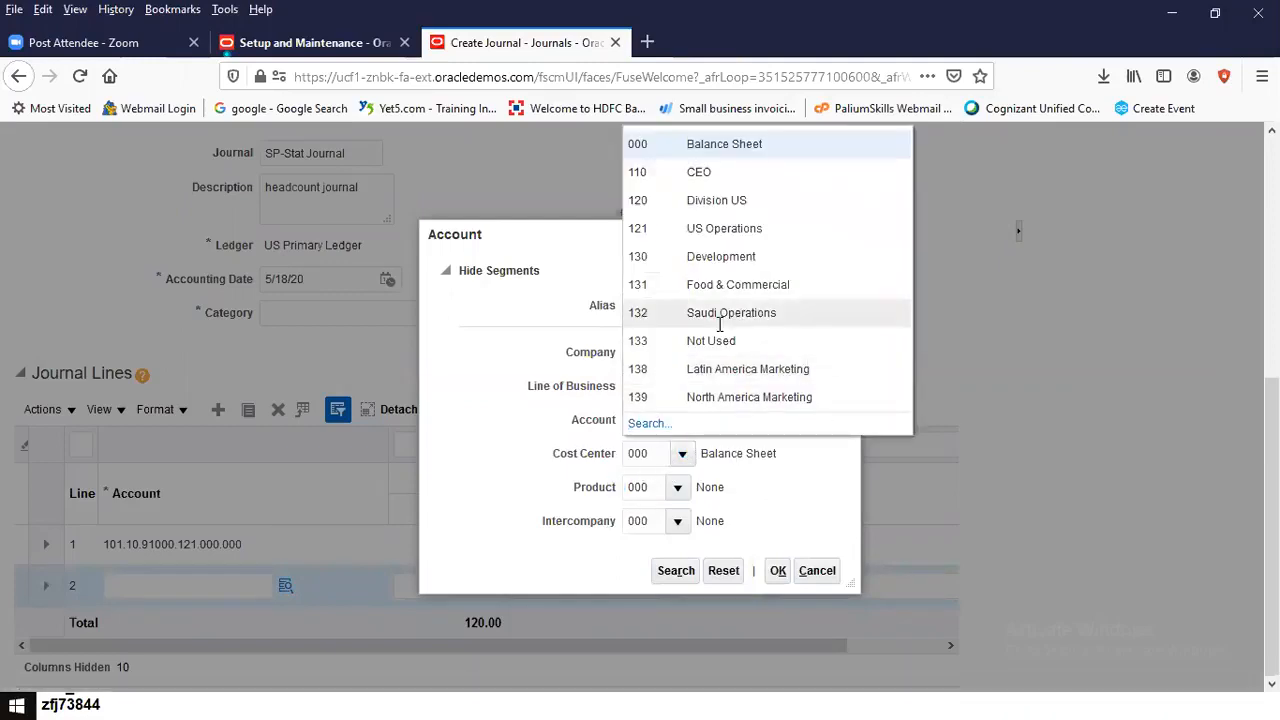
click(648, 424)
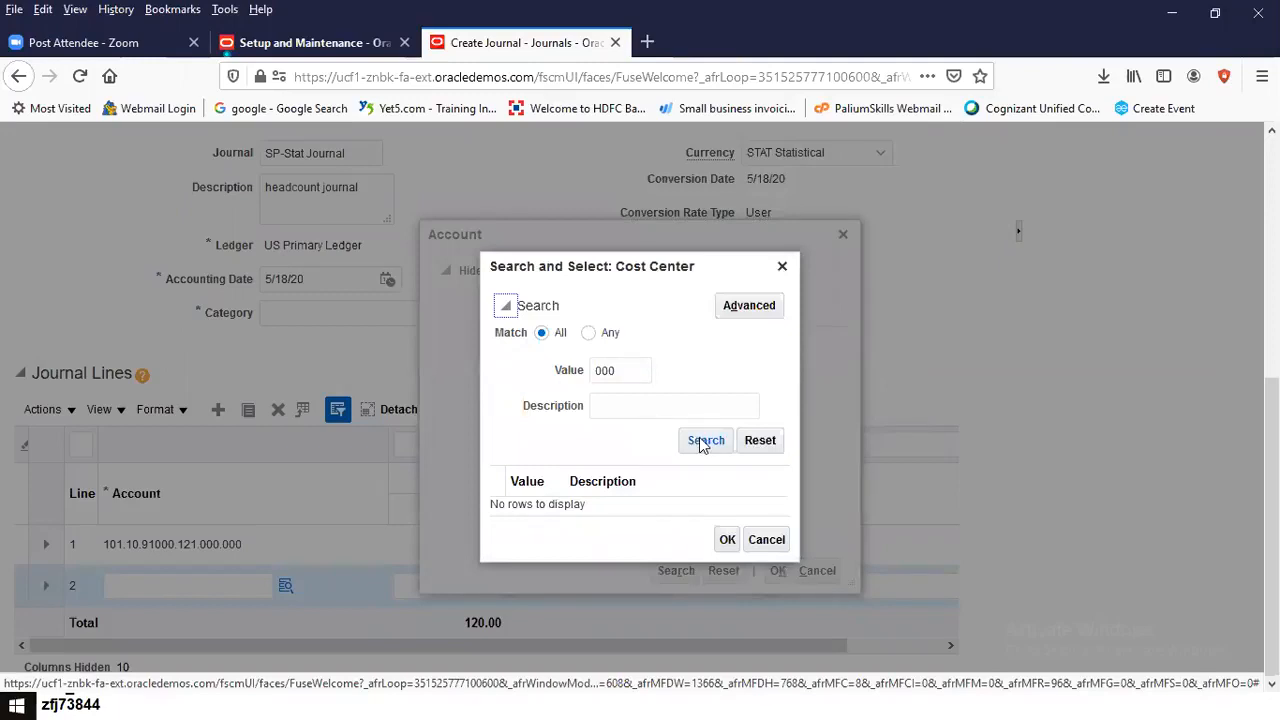
click(703, 445)
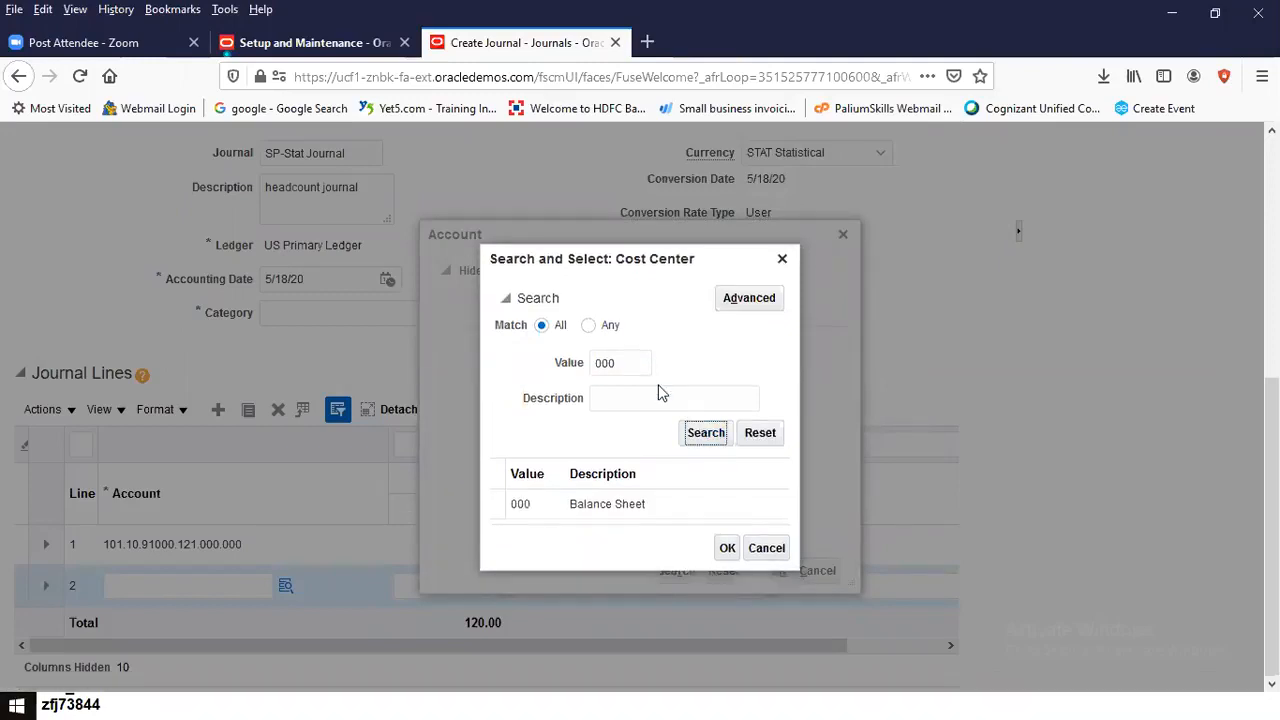
drag(633, 352, 547, 351)
key(BackSpace)
click(706, 441)
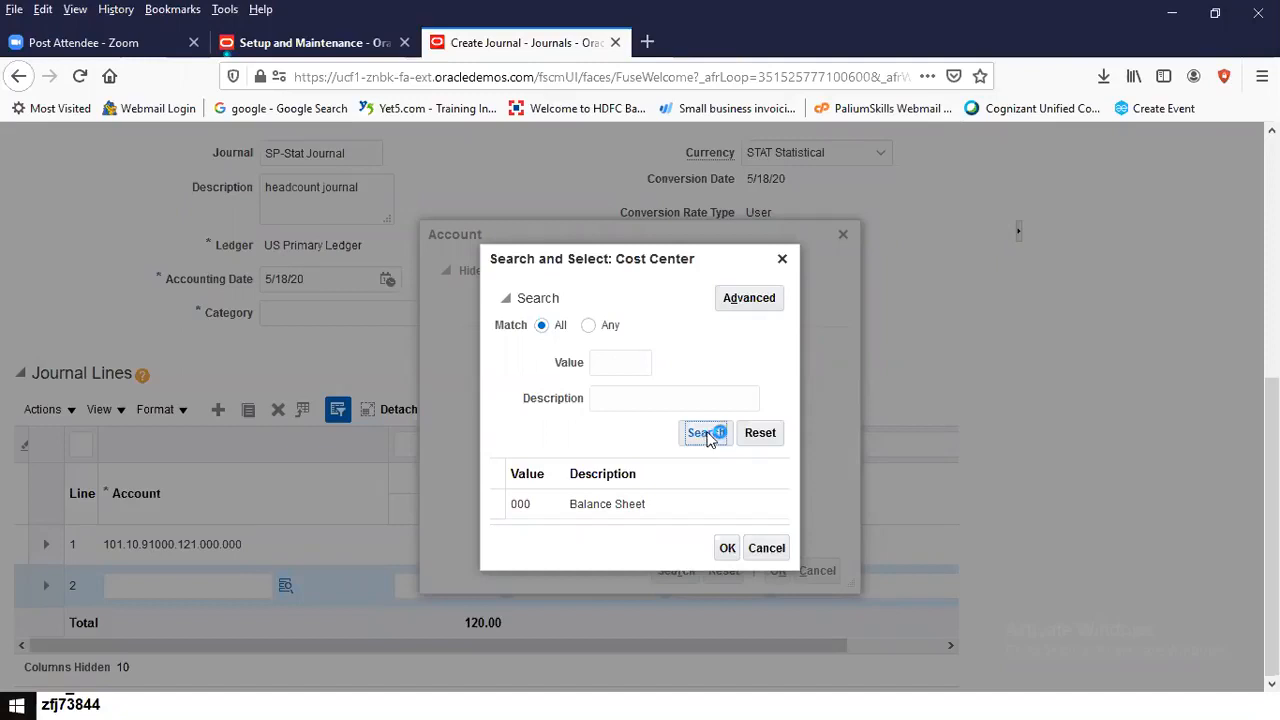
Choose cost center 810 HCM and apply 101.10.91000.810.000.000 to line 2
drag(785, 445, 804, 598)
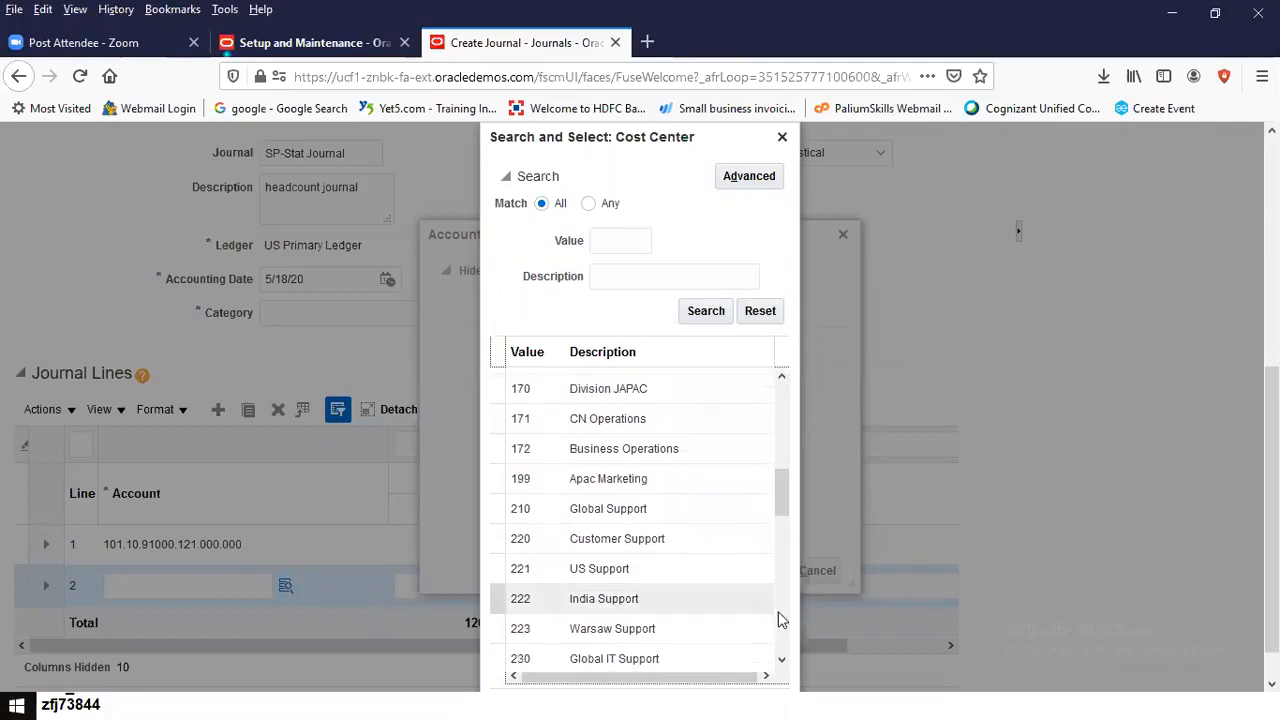
click(778, 611)
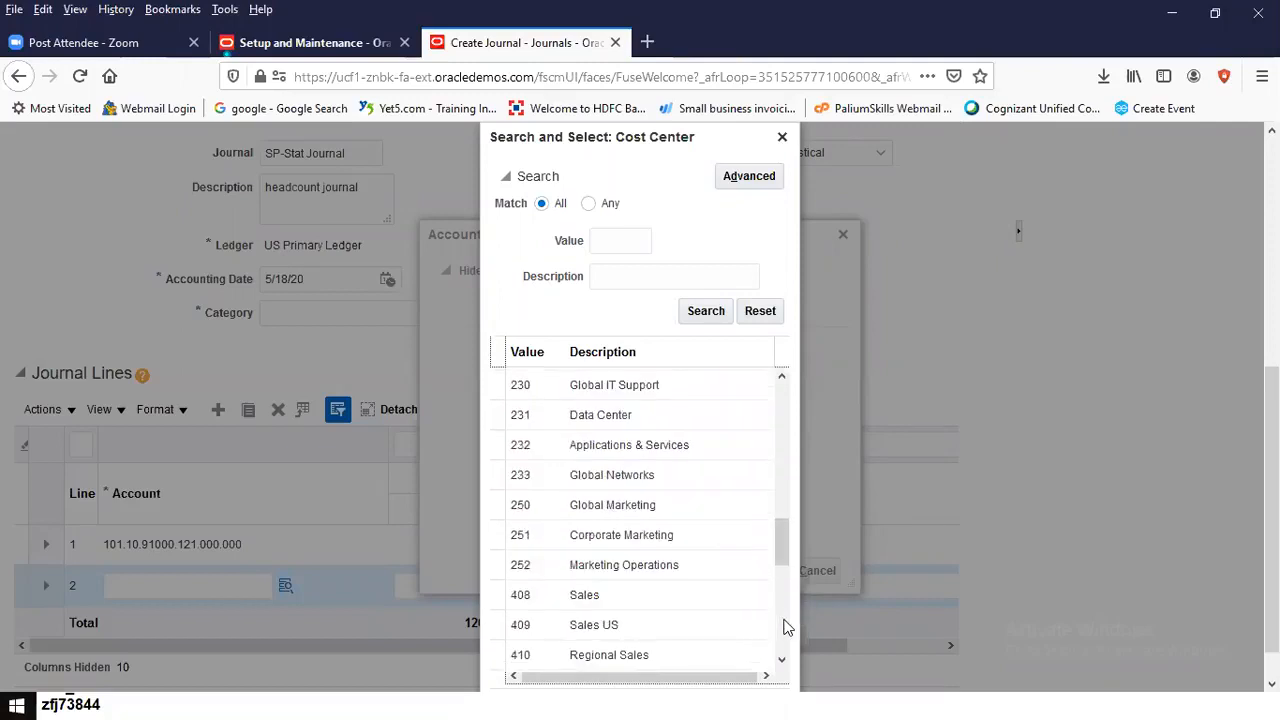
click(784, 626)
drag(784, 611, 788, 657)
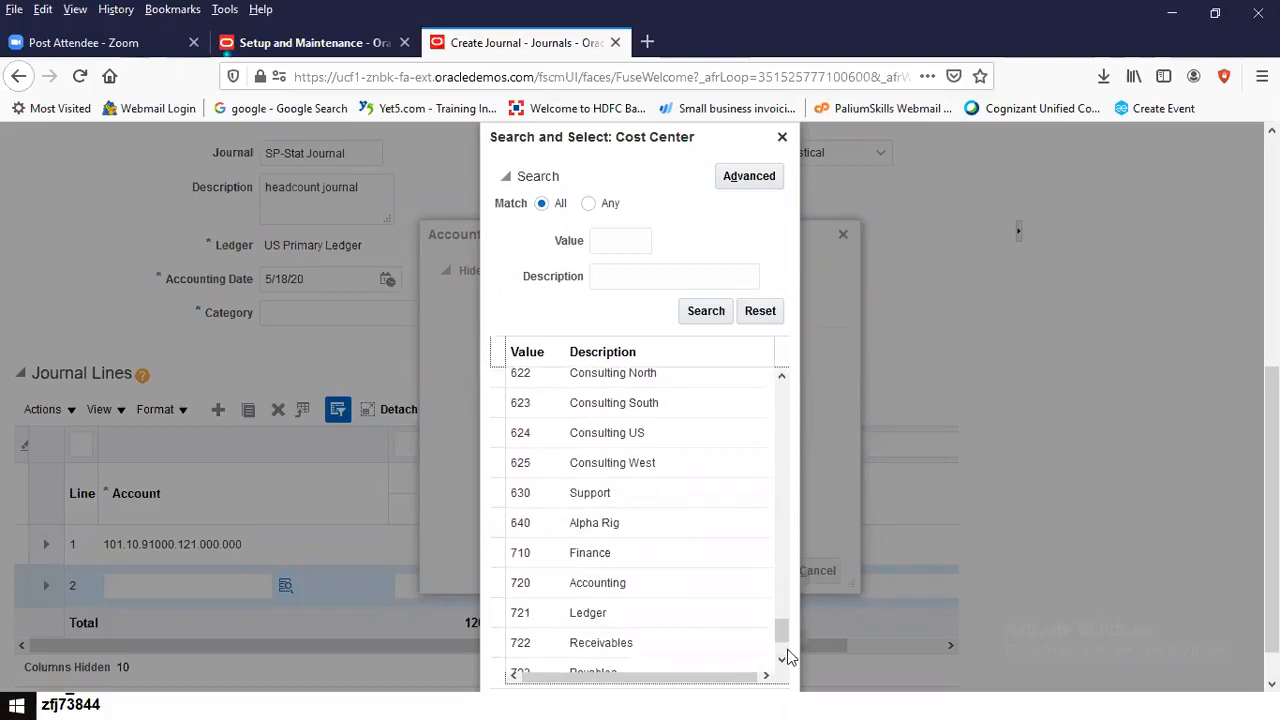
click(782, 645)
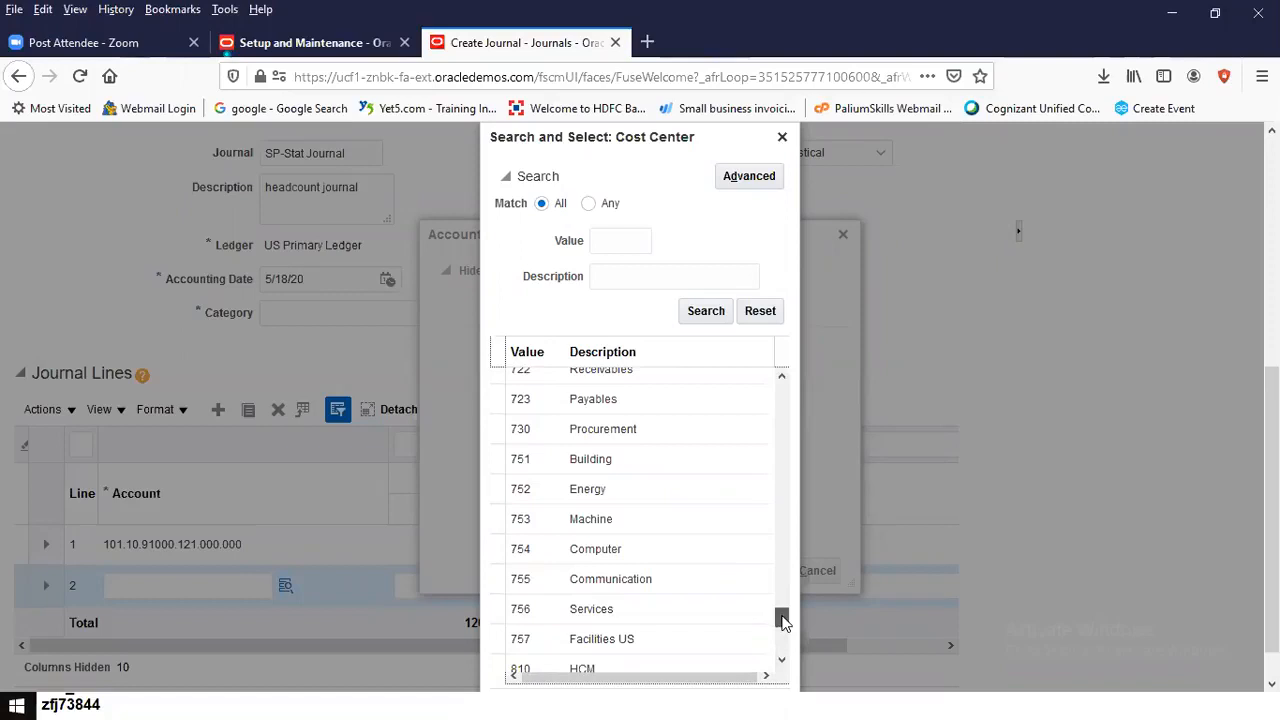
drag(783, 622, 783, 634)
click(731, 630)
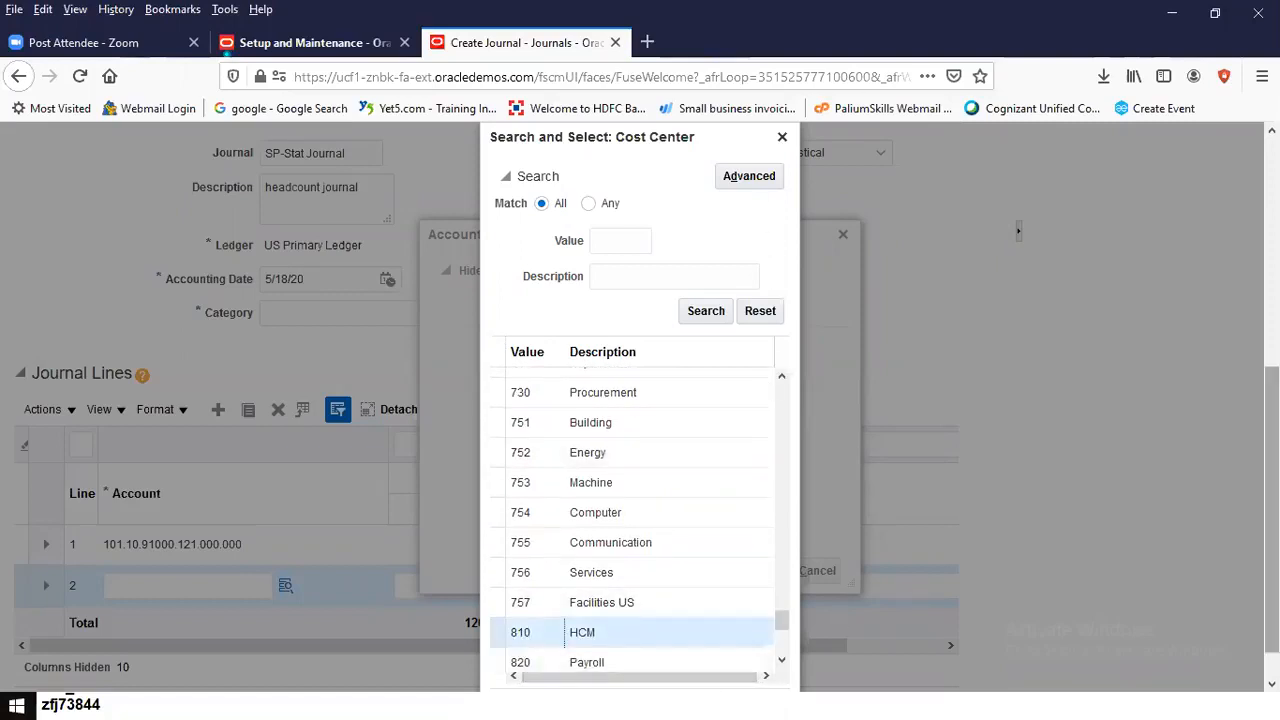
scroll(603, 623, down, 1)
click(727, 669)
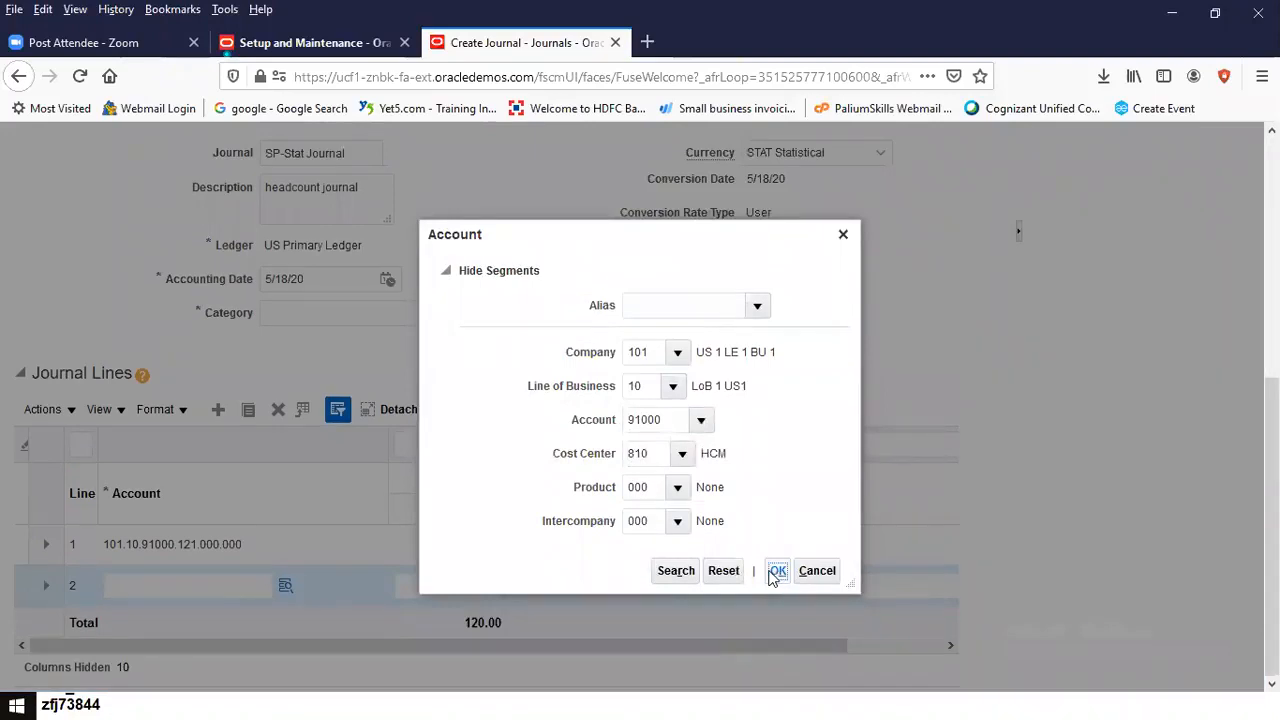
click(776, 572)
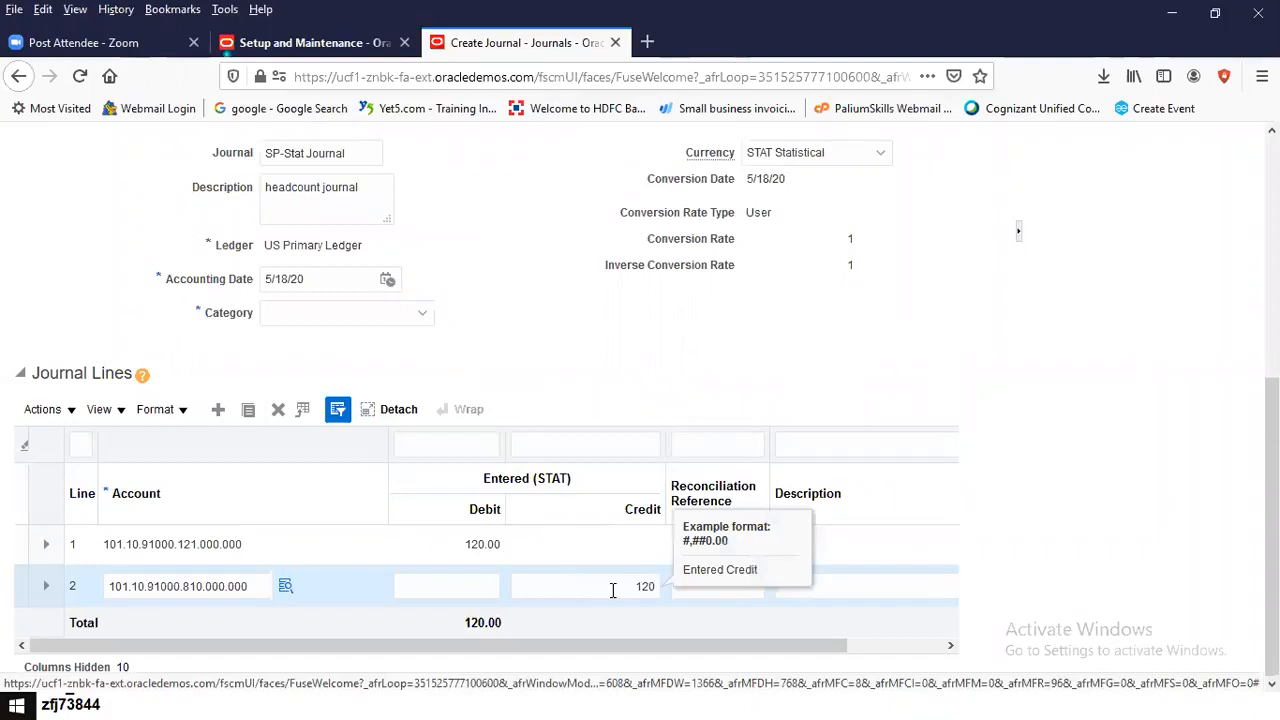
After Complete is blocked for a missing category, set the journal Category to Headcount
click(705, 591)
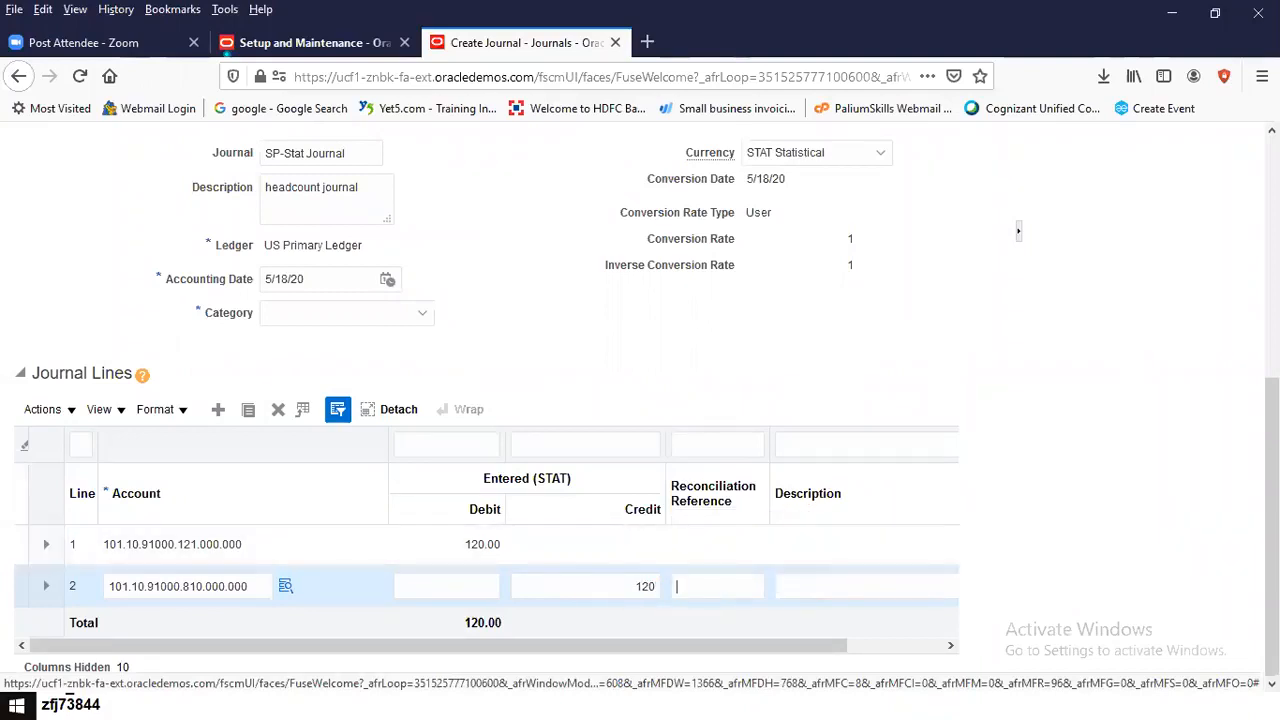
scroll(785, 240, up, 10)
click(783, 218)
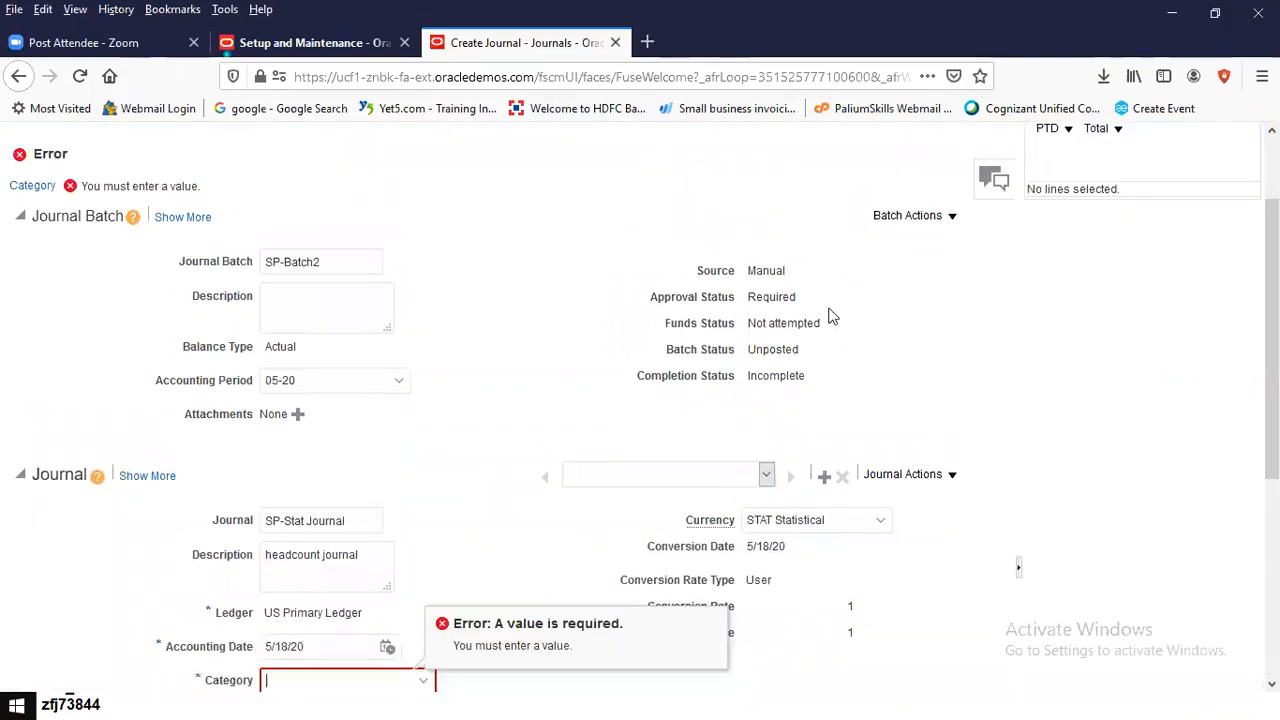
scroll(832, 315, down, 3)
click(424, 489)
drag(432, 526, 432, 562)
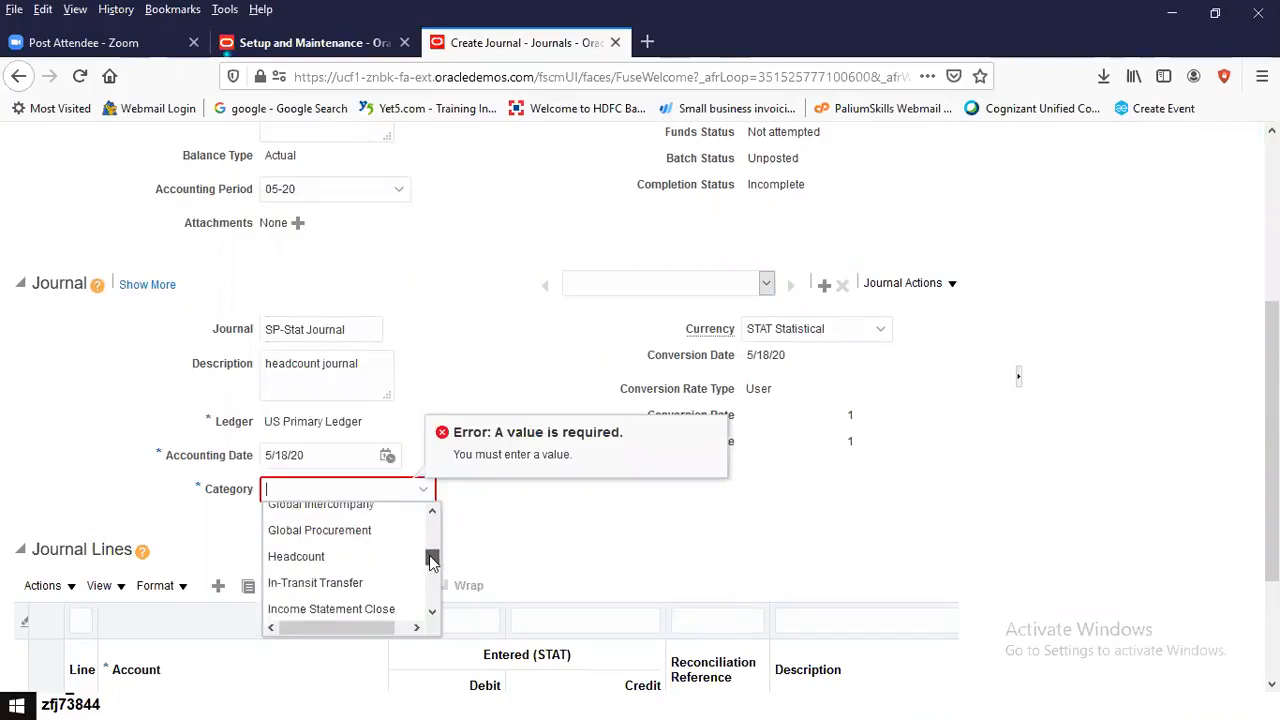
click(350, 560)
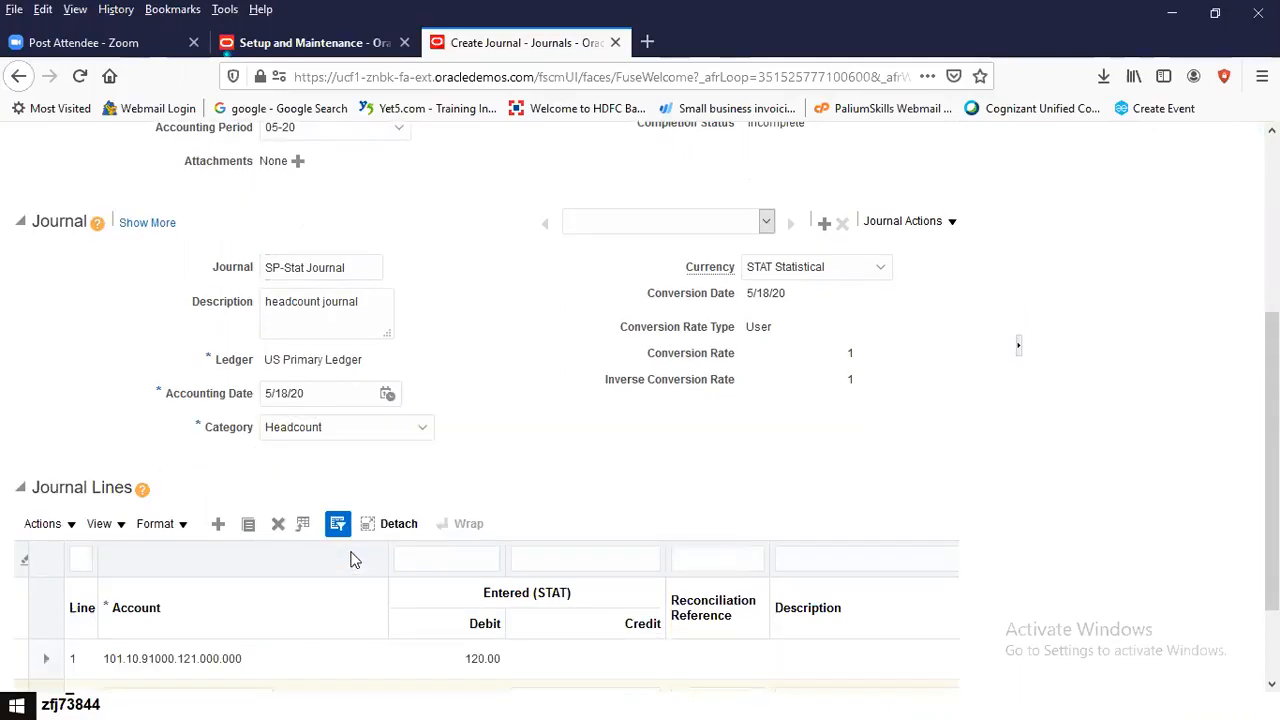
scroll(829, 217, up, 3)
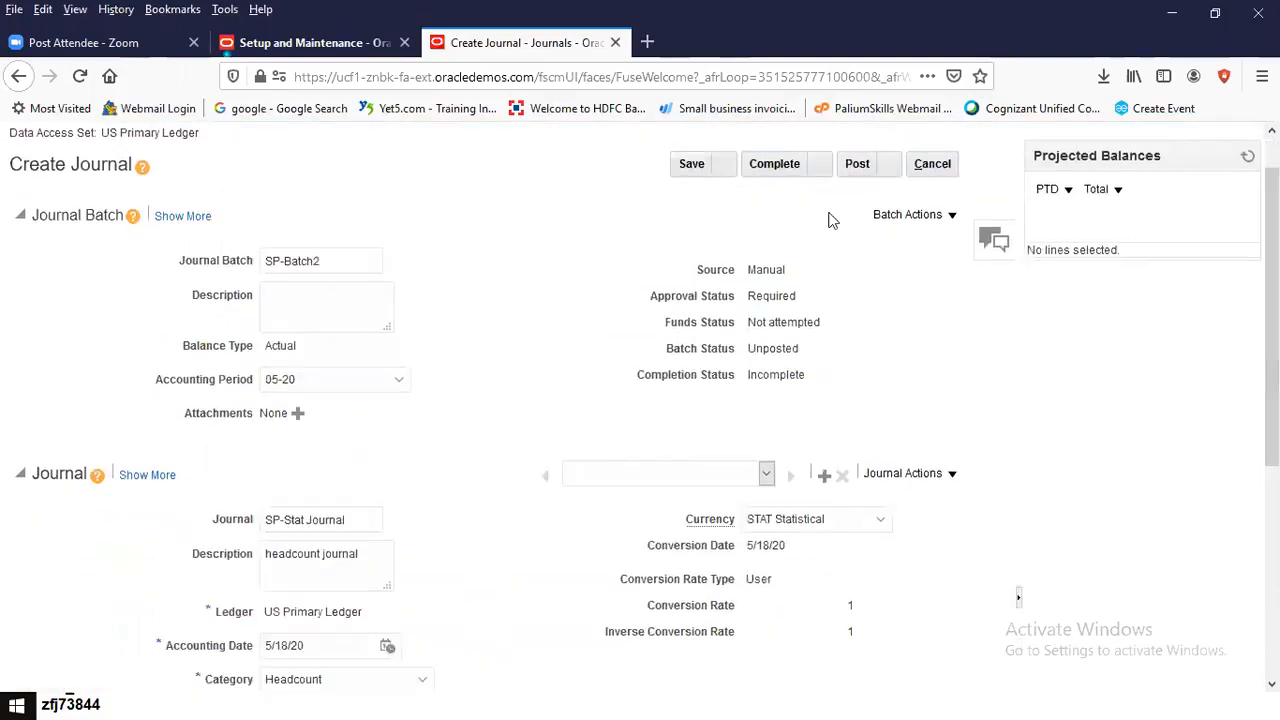
Complete and post SP-Batch2, dismiss the approval notice, and return to Journals
click(790, 168)
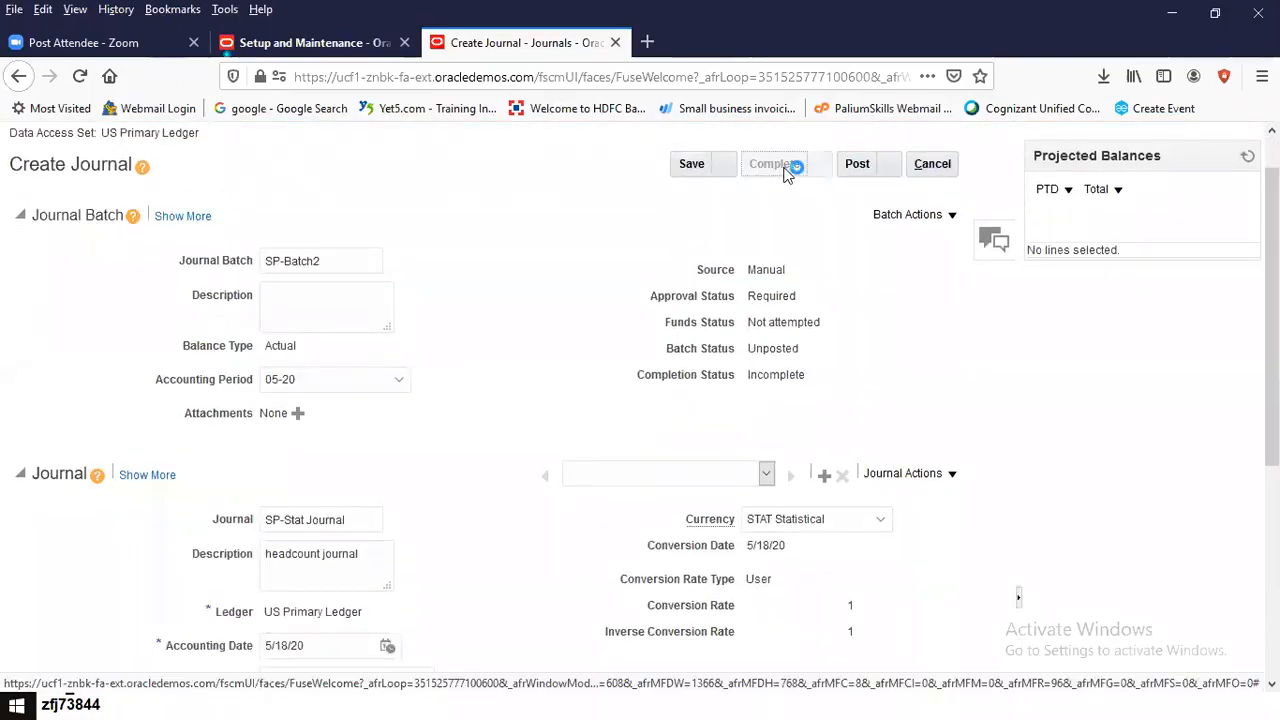
click(857, 168)
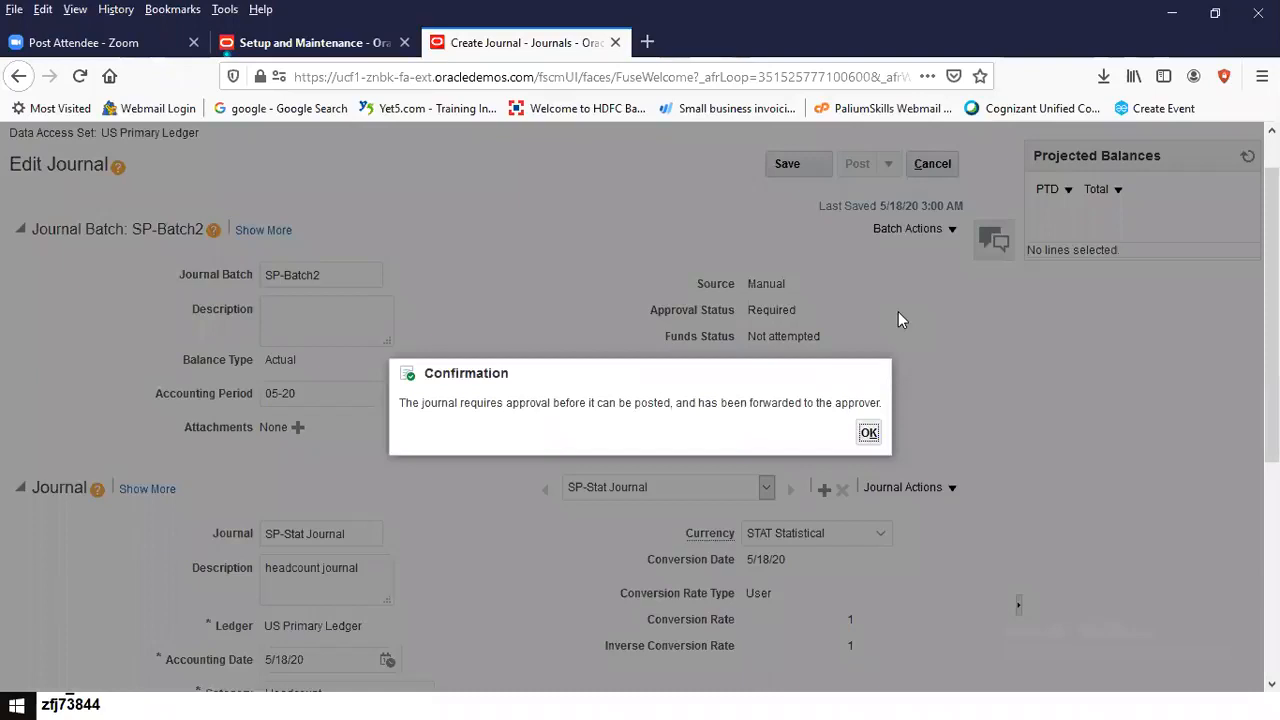
click(868, 432)
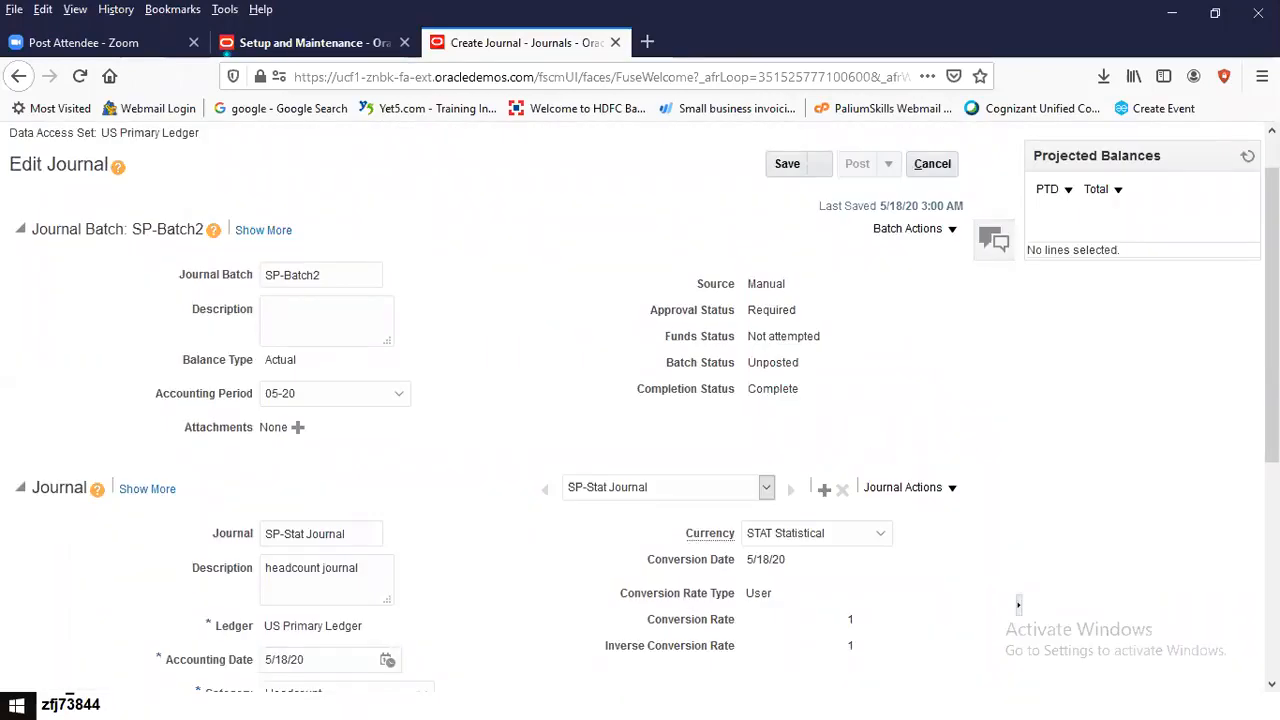
click(938, 172)
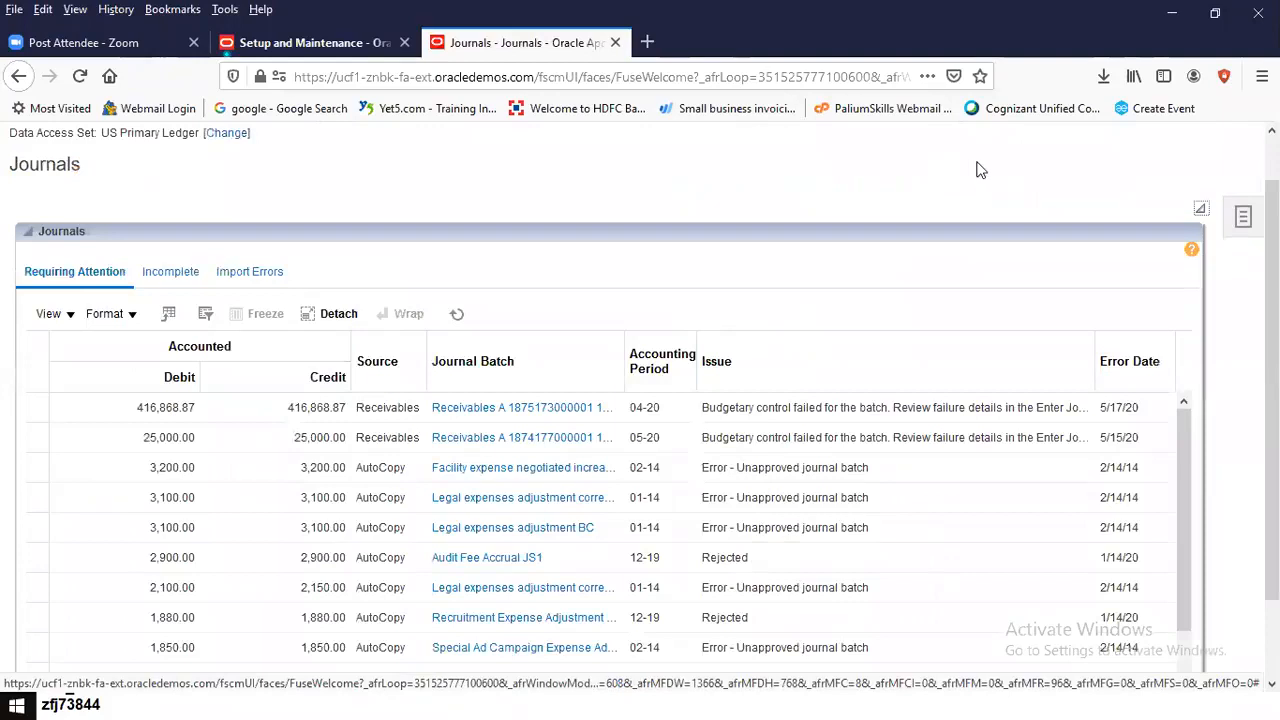
Create a new journal batch SP-Batch3 with the description 'FC batch'
click(1241, 215)
click(1155, 184)
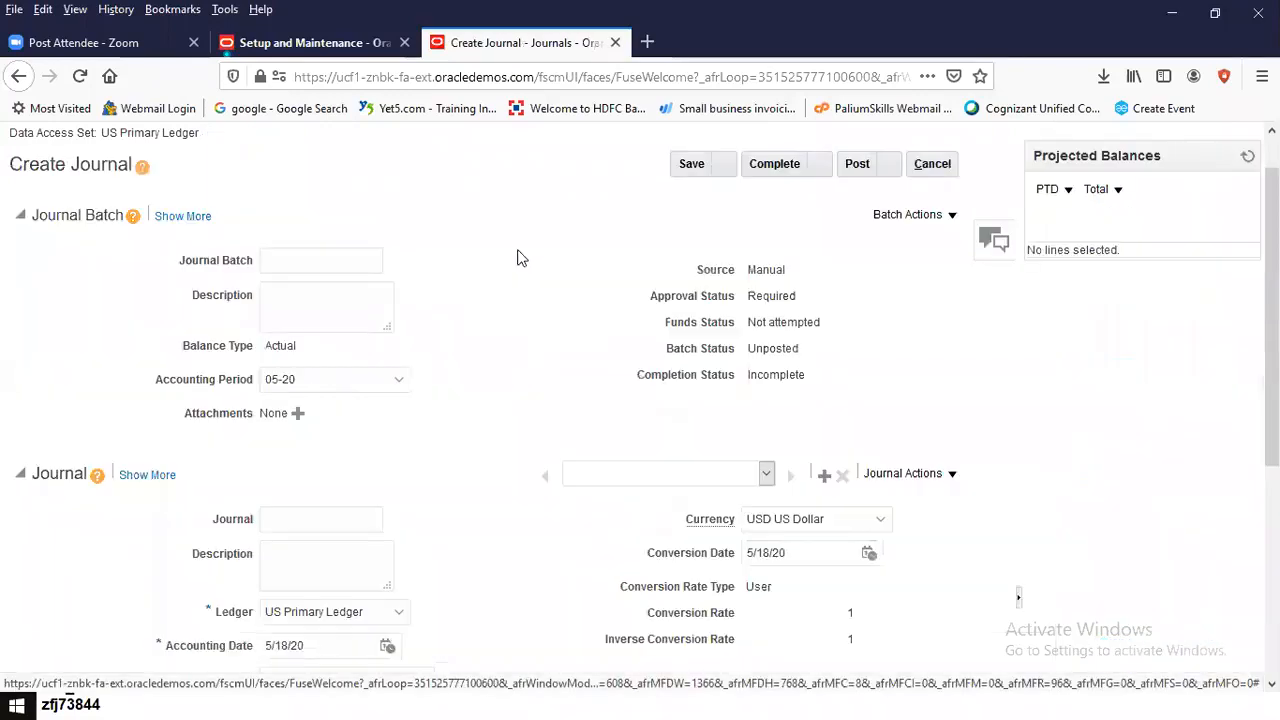
click(326, 261)
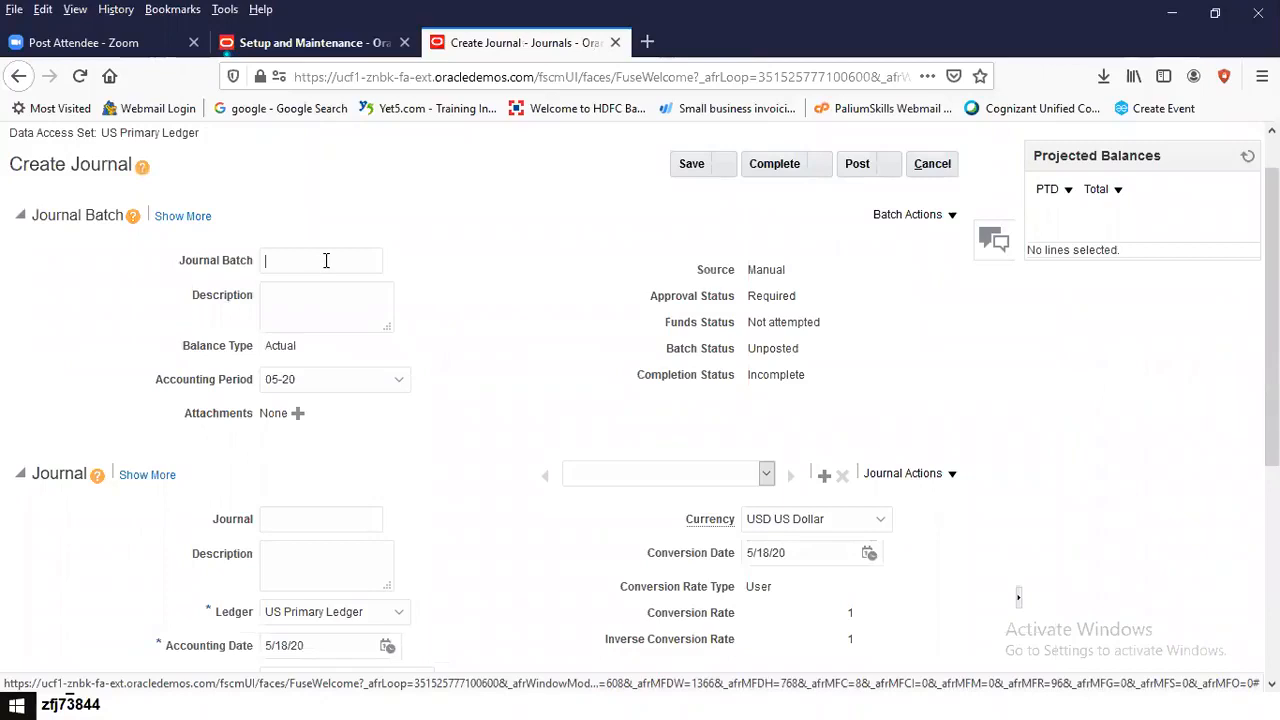
text(SP-/)
text(Batch)
text(3)
key(Tab)
text(FC batch)
key(Tab)
key(Tab)
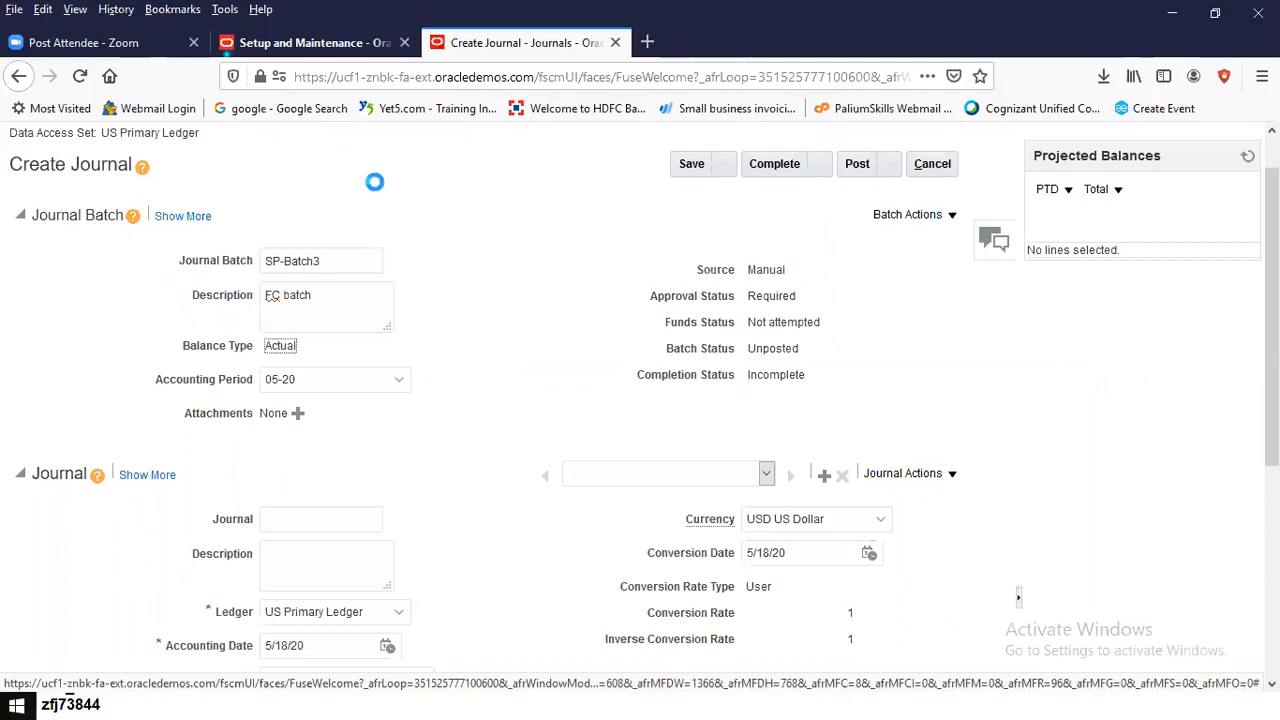
key(Tab)
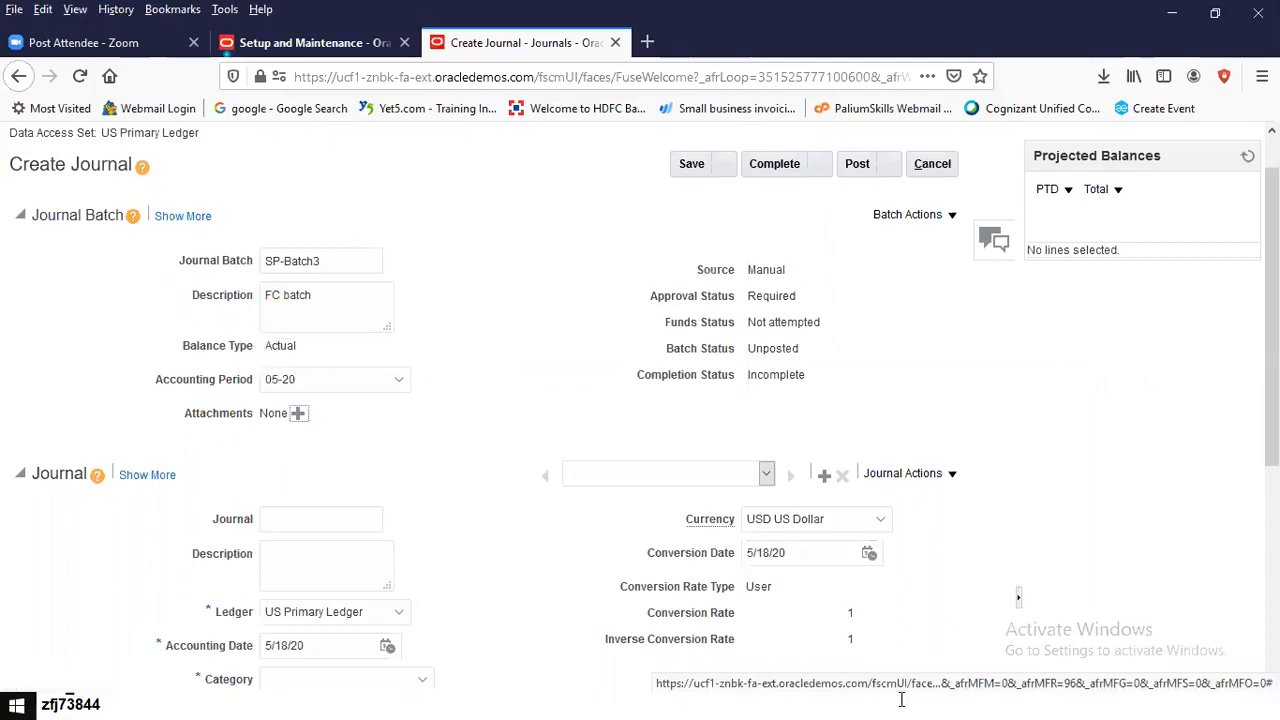
Name the journal SP FC Journal with the description 'FC Journal'
scroll(772, 425, down, 2)
click(324, 414)
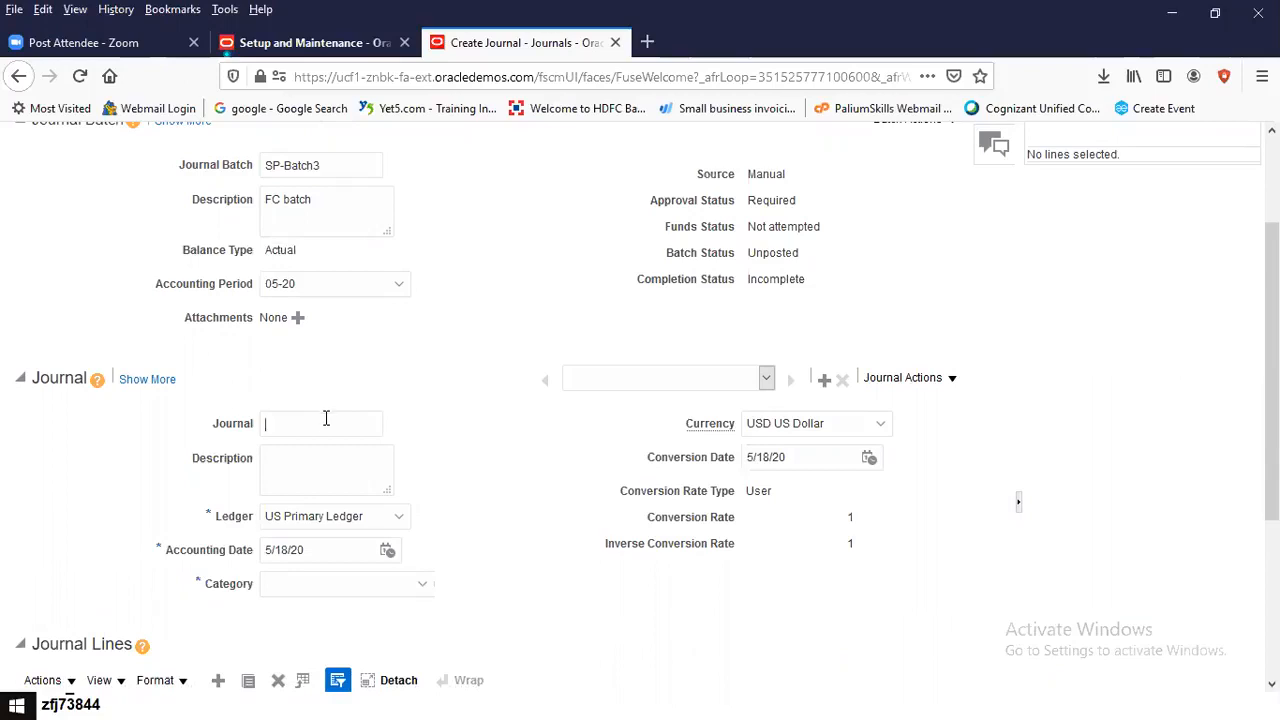
text(SP)
text( FC H)
key(BackSpace)
text(Journal)
key(Tab)
text(S)
key(BackSpace)
text(FC Journal)
key(Tab)
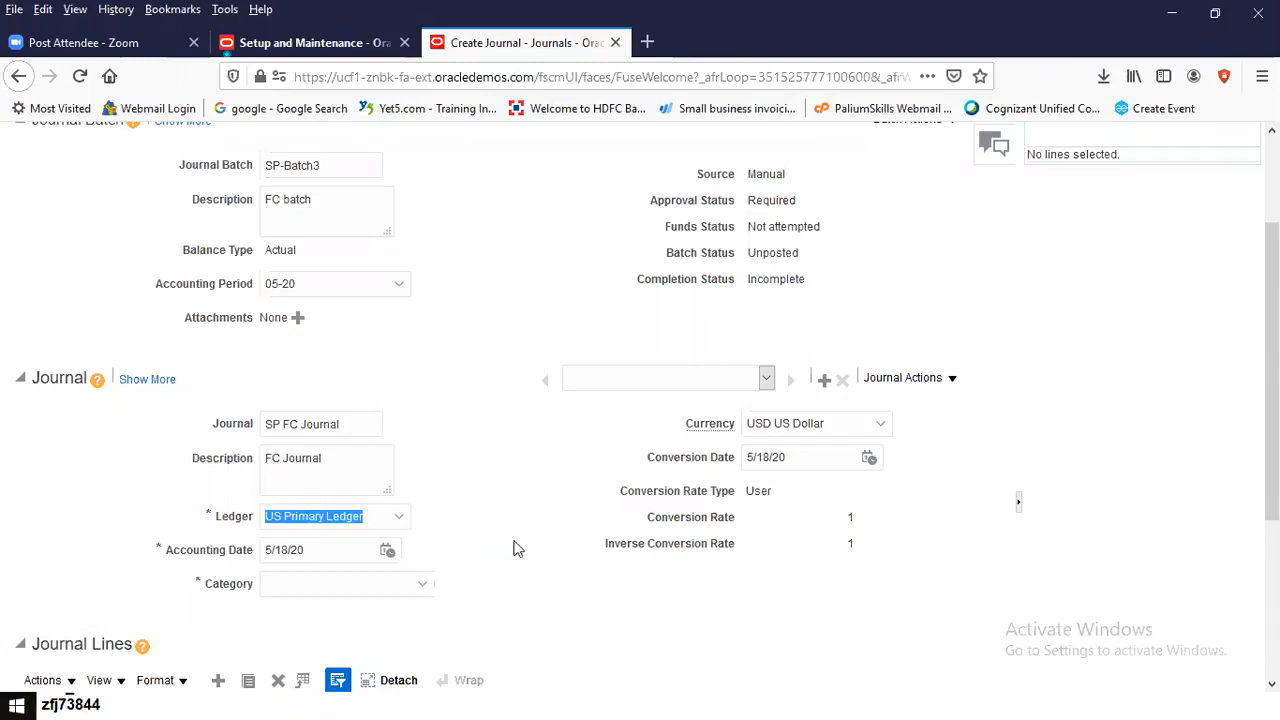
scroll(513, 548, down, 3)
Set the journal category to Adjustment
click(422, 392)
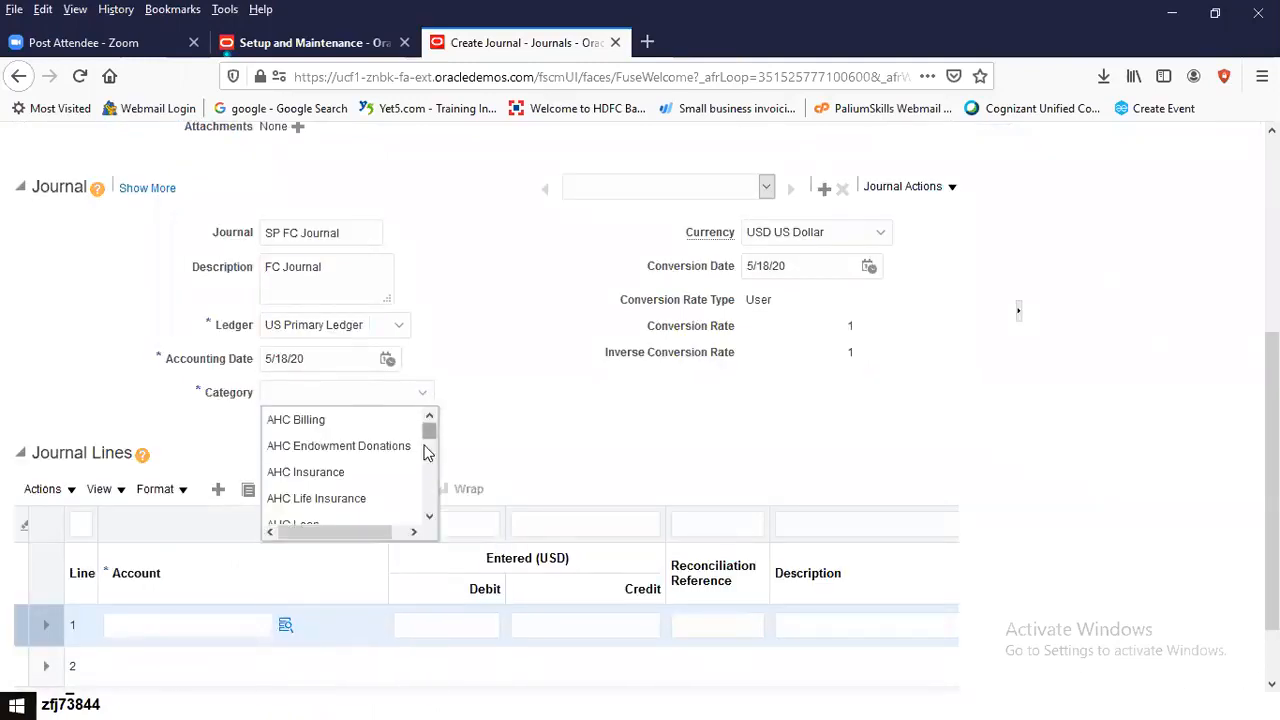
scroll(426, 455, down, 2)
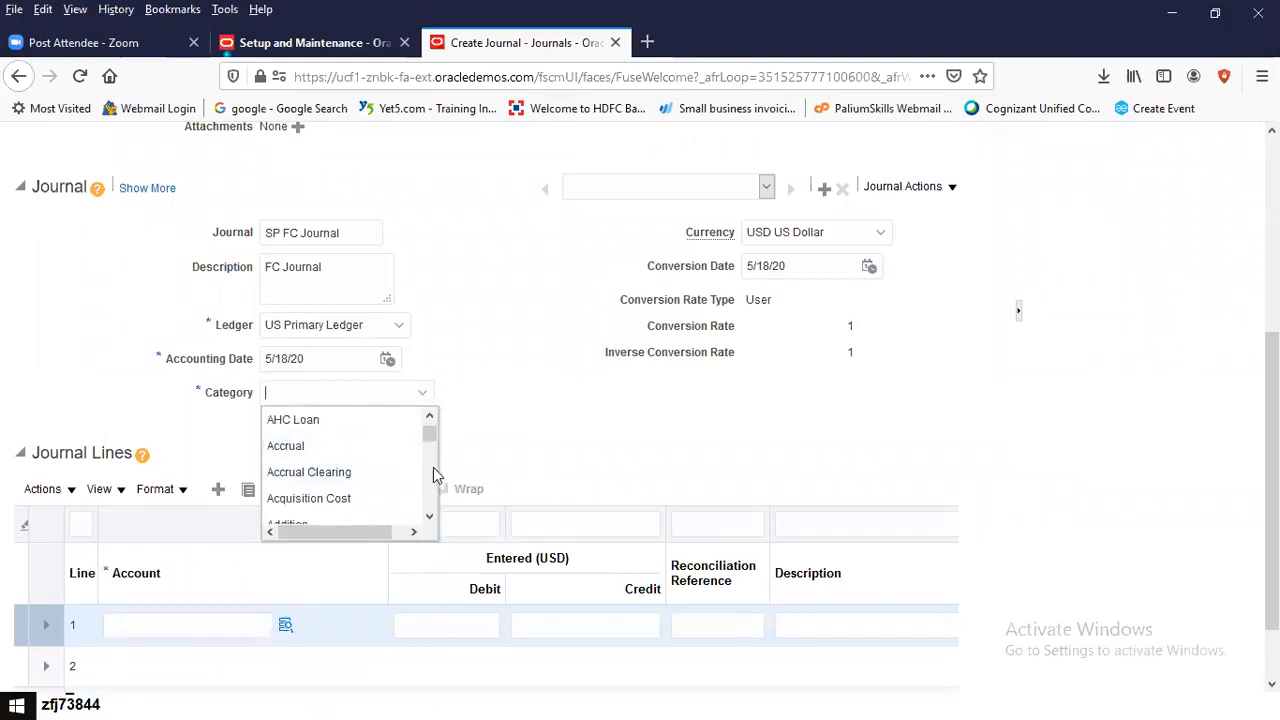
scroll(433, 467, down, 2)
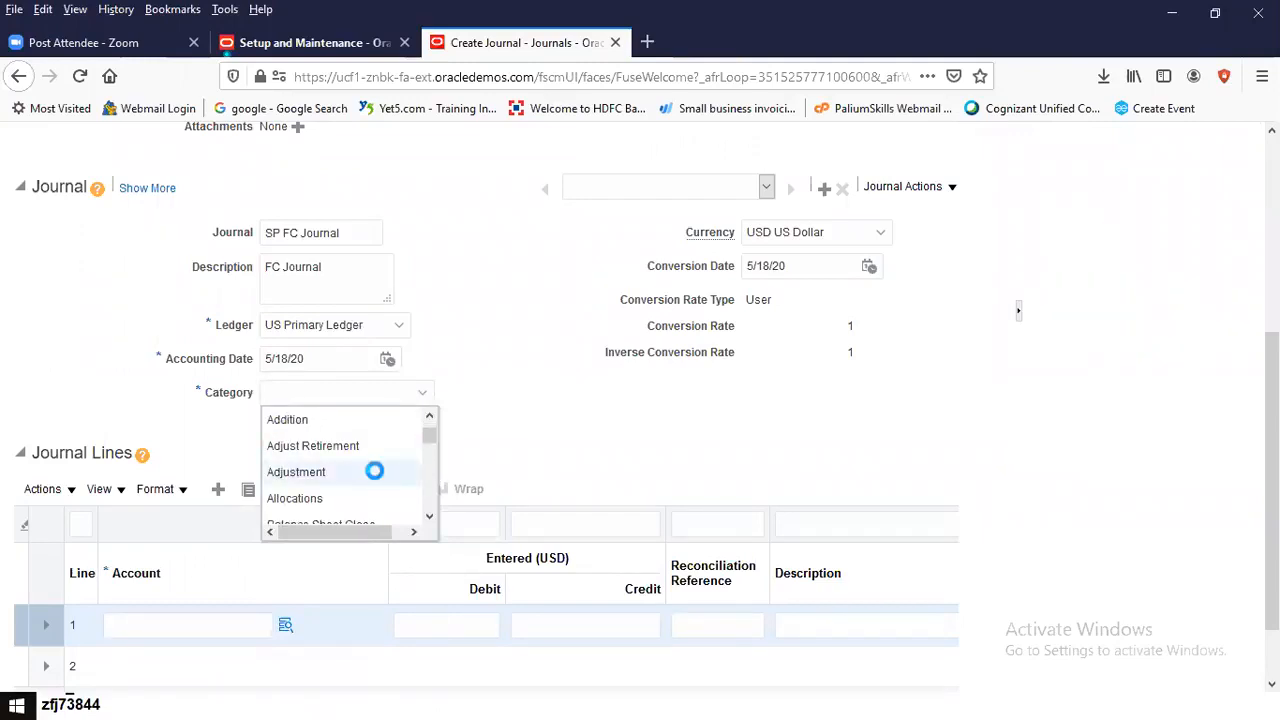
click(296, 471)
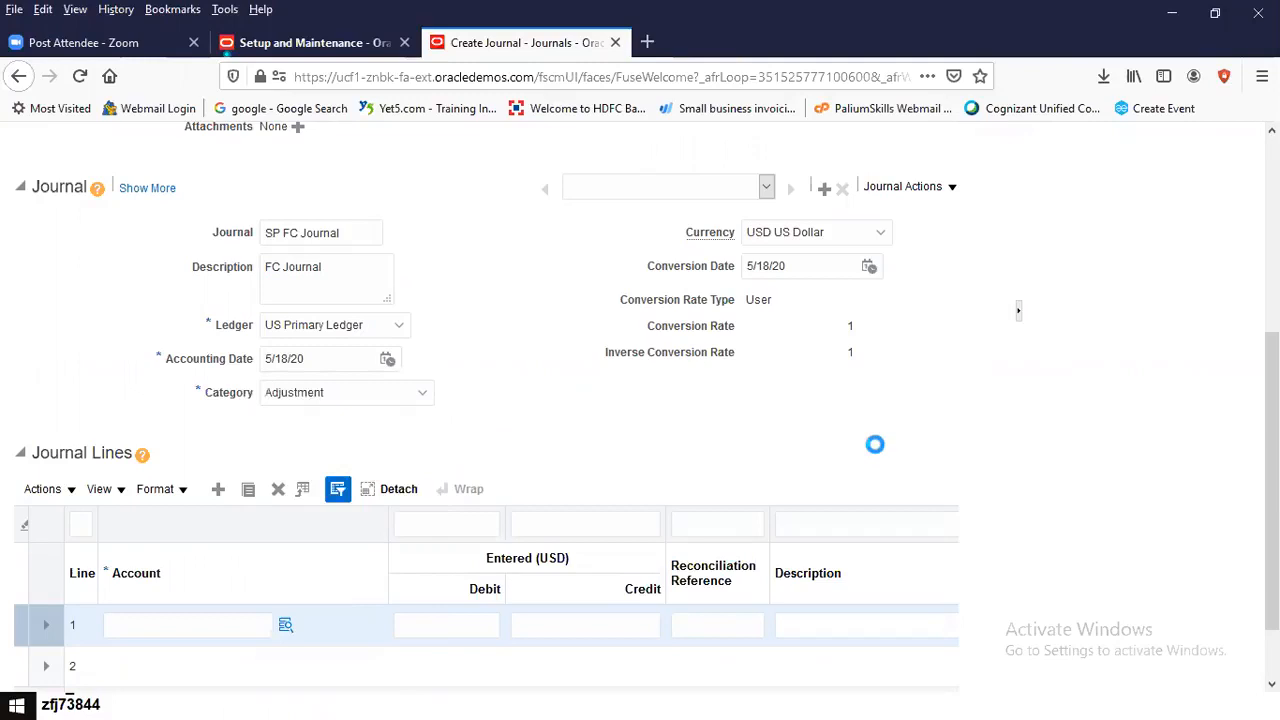
Switch the journal currency to EUR Euro, giving a Corporate rate of 1.132077
drag(1272, 440, 1272, 481)
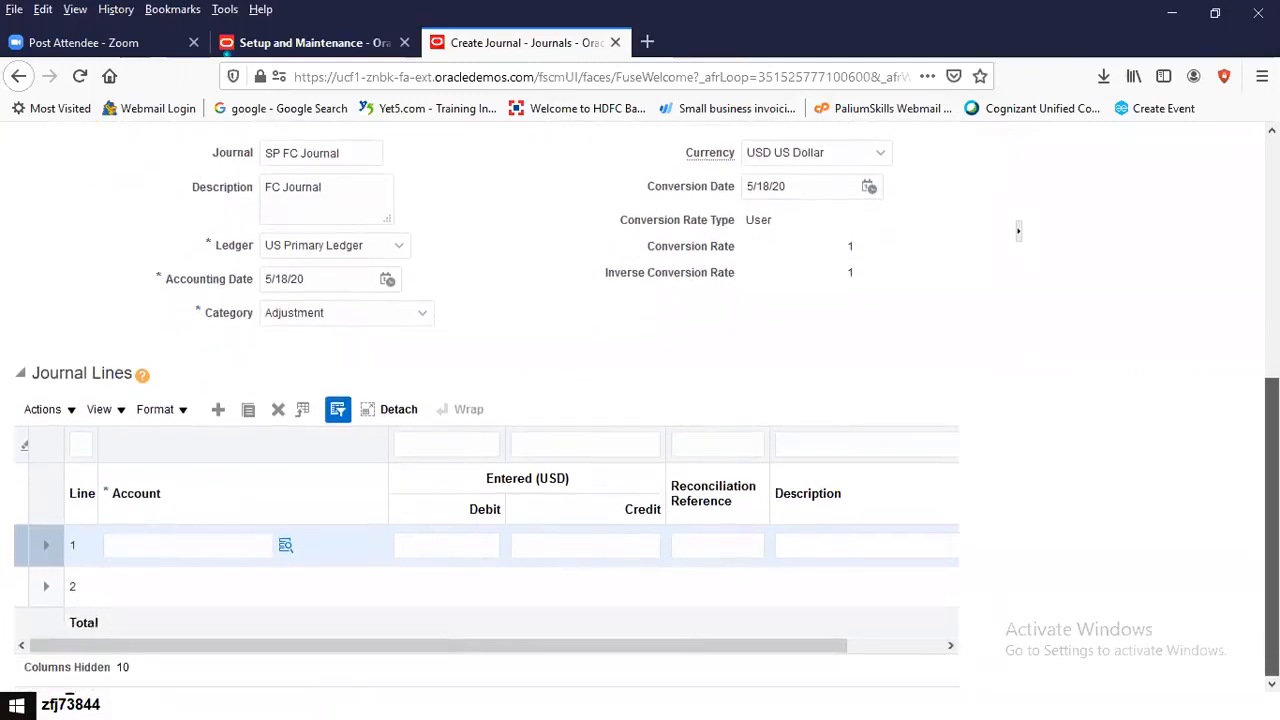
click(880, 155)
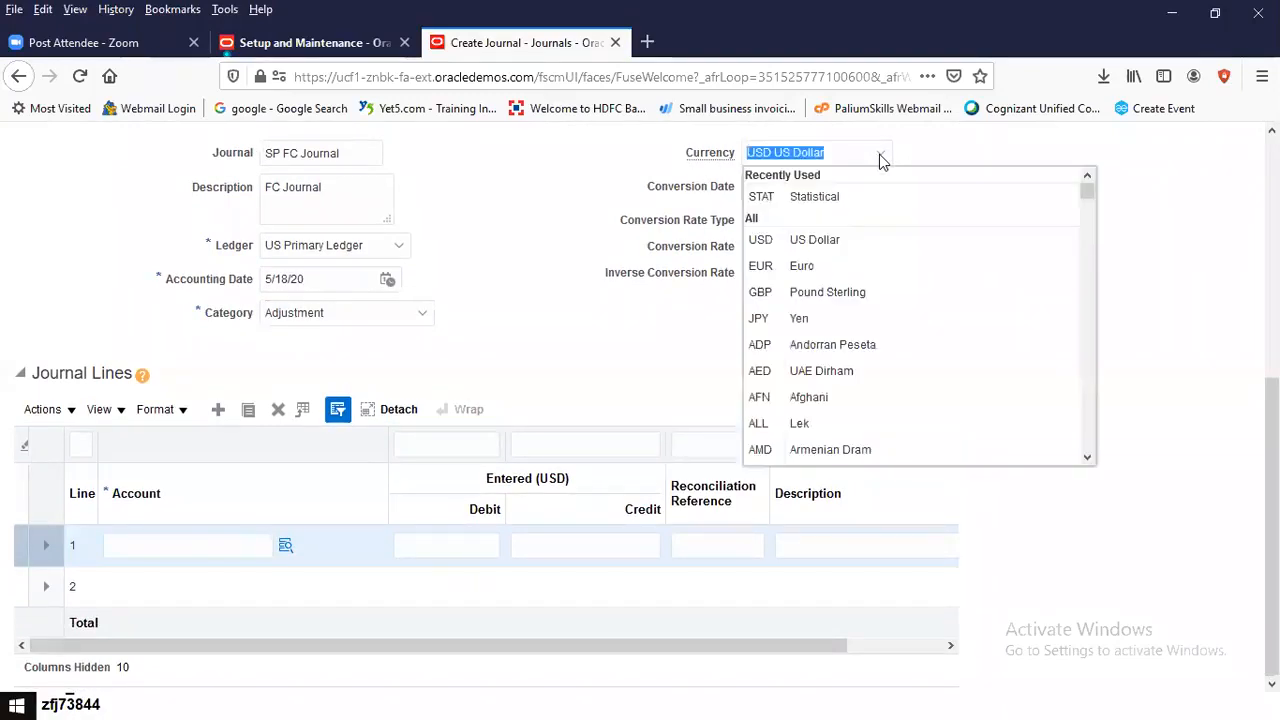
click(835, 265)
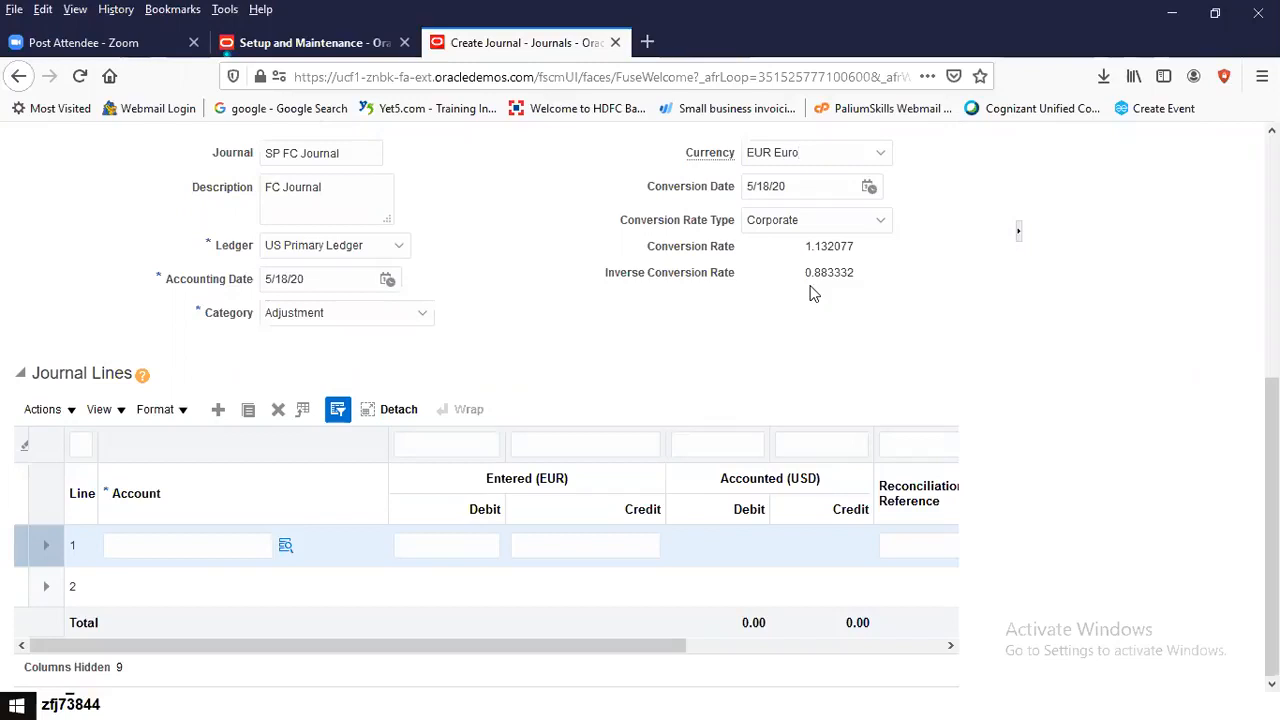
Change the conversion rate type to User and enter a rate of 1.75
click(889, 226)
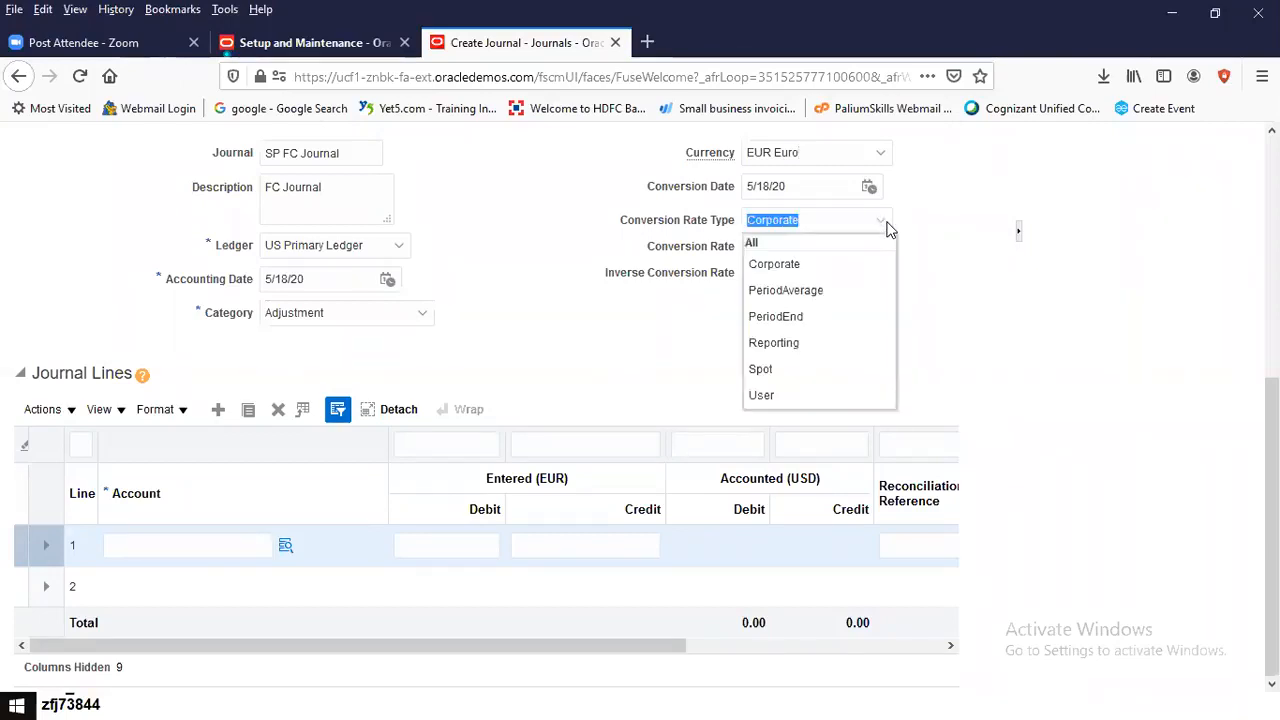
click(843, 399)
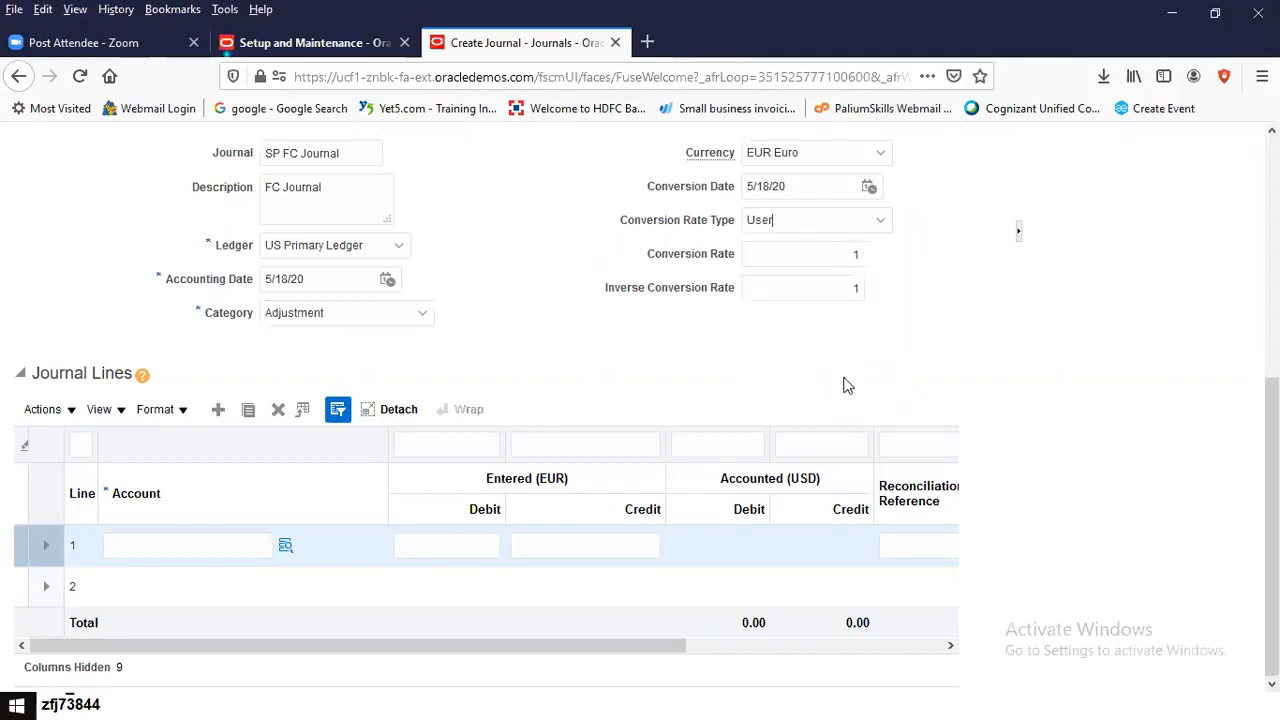
drag(843, 252, 880, 251)
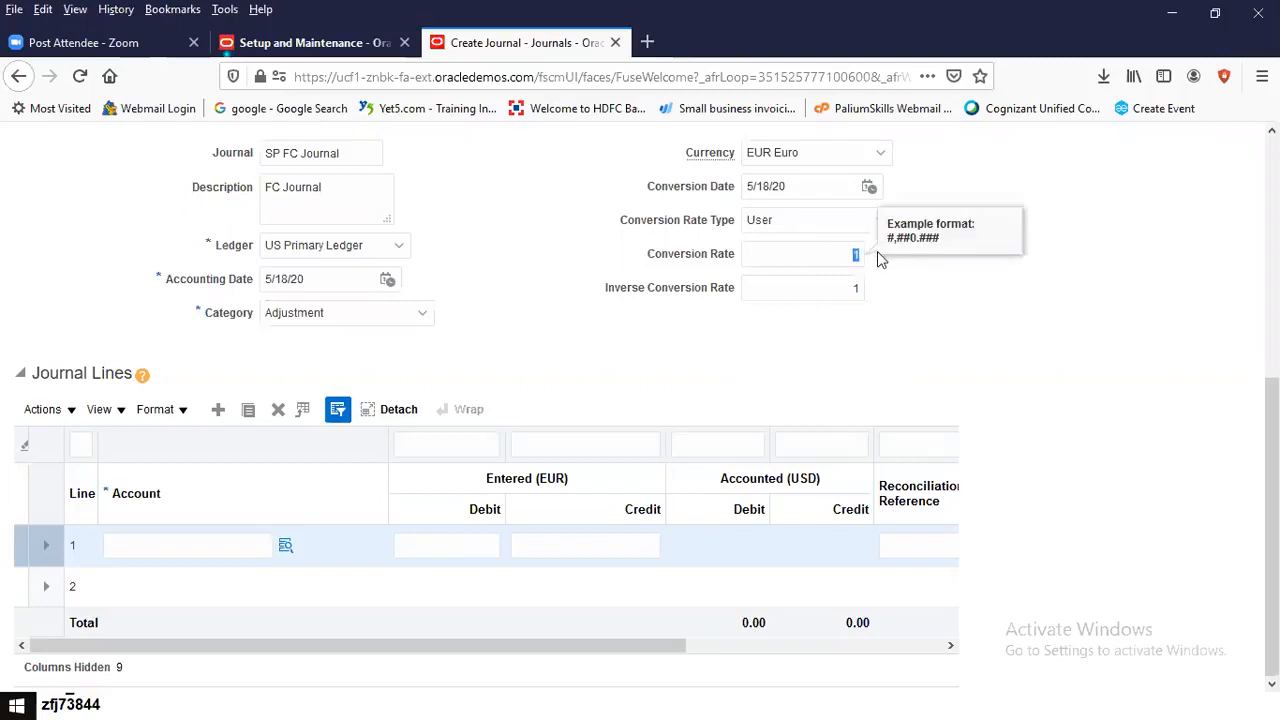
text(1.75)
key(Tab)
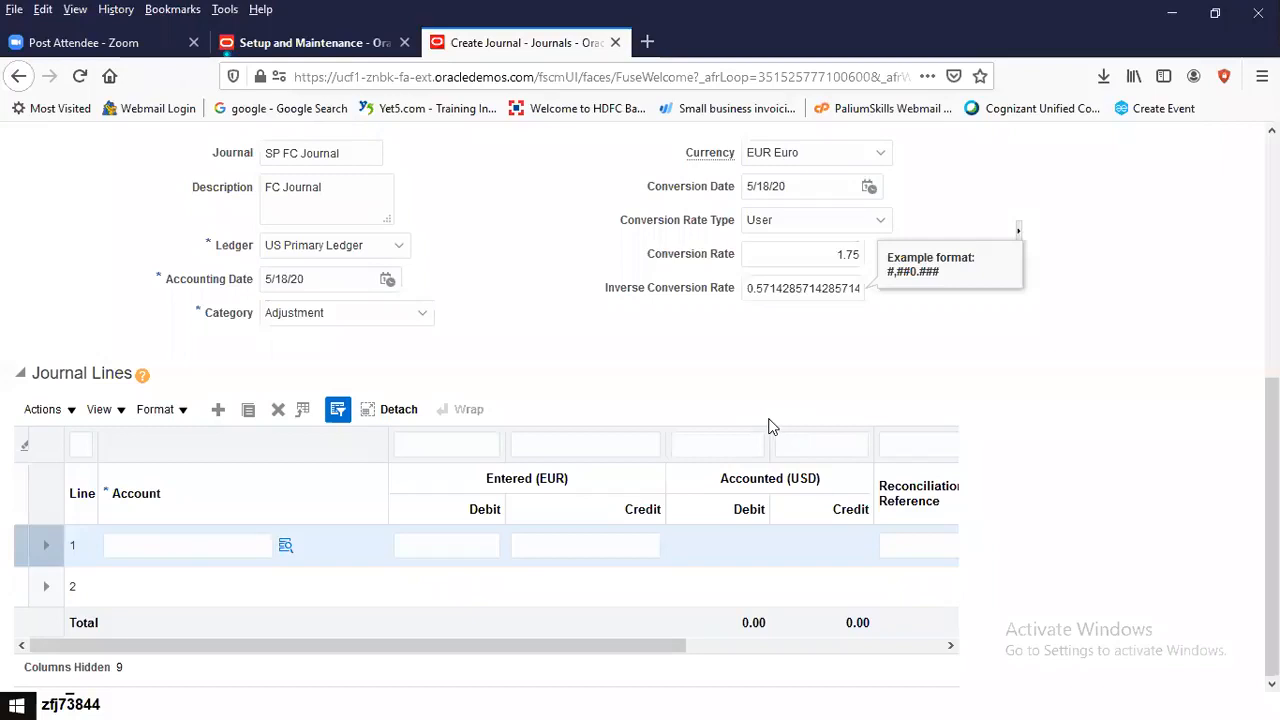
click(162, 550)
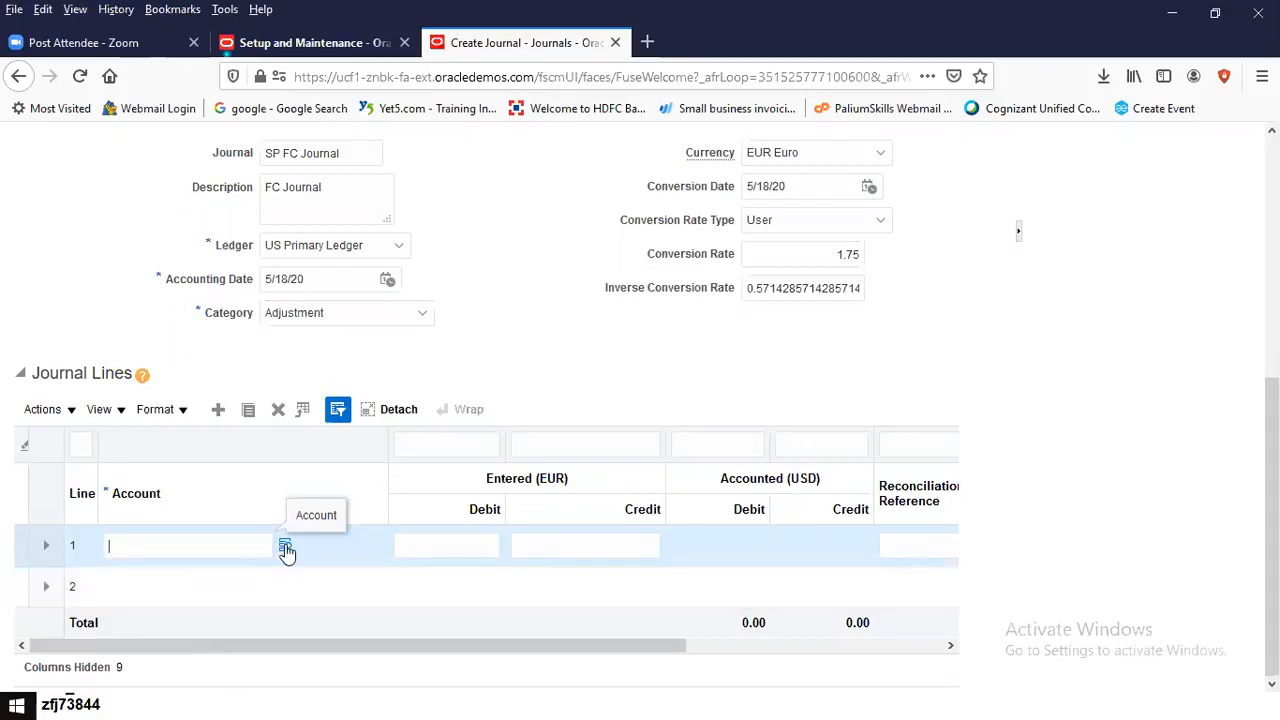
Search the account values and assign line 1 account 101.10.15170.000.000.000 (Office Equipment)
click(286, 550)
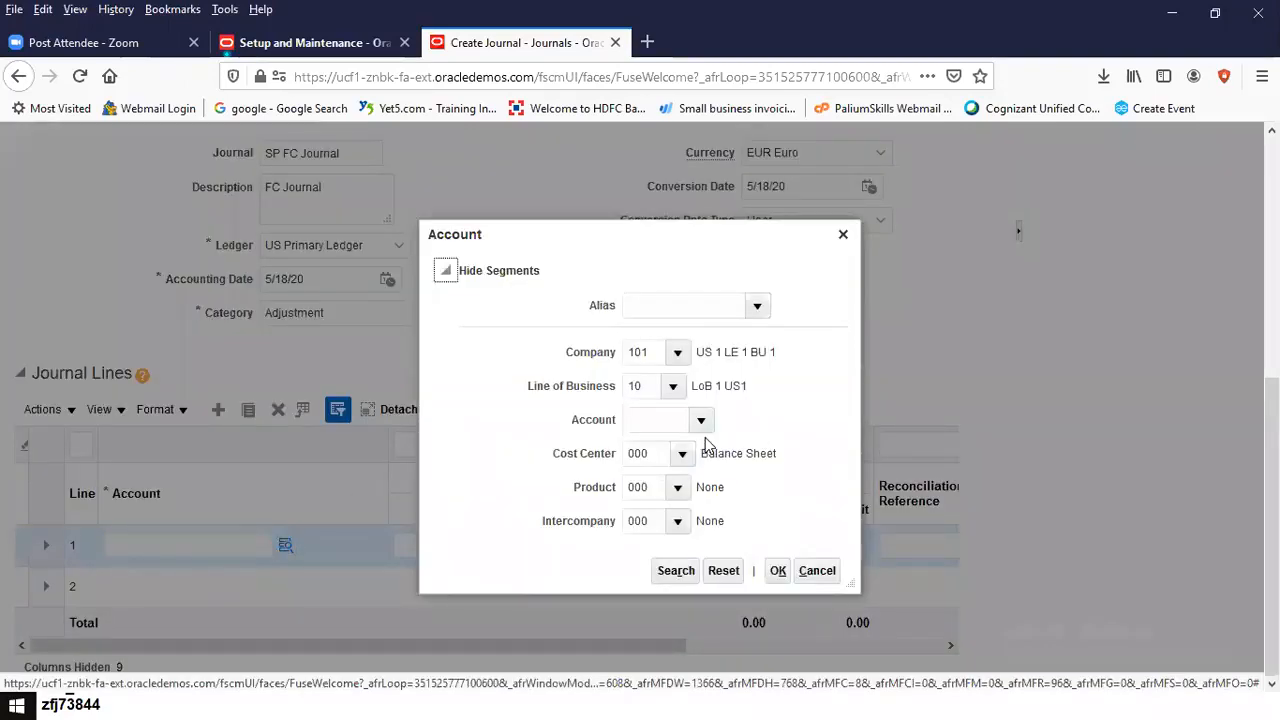
click(701, 420)
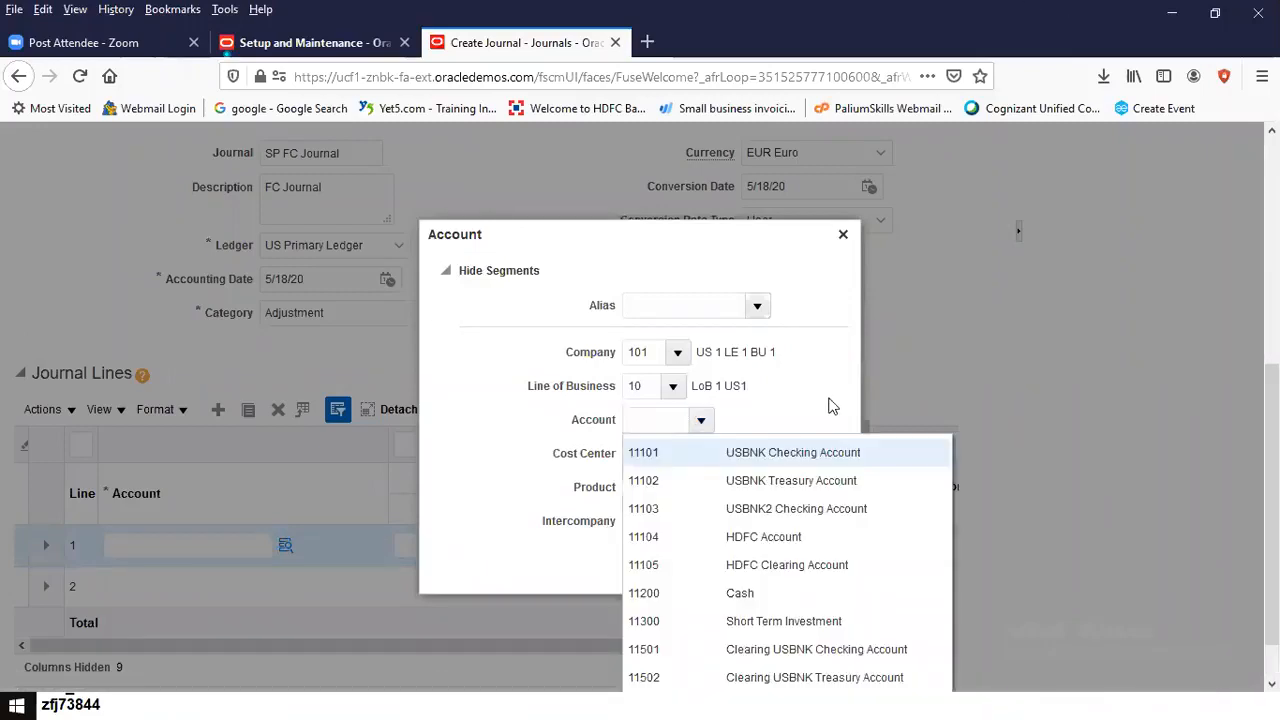
scroll(834, 541, down, 2)
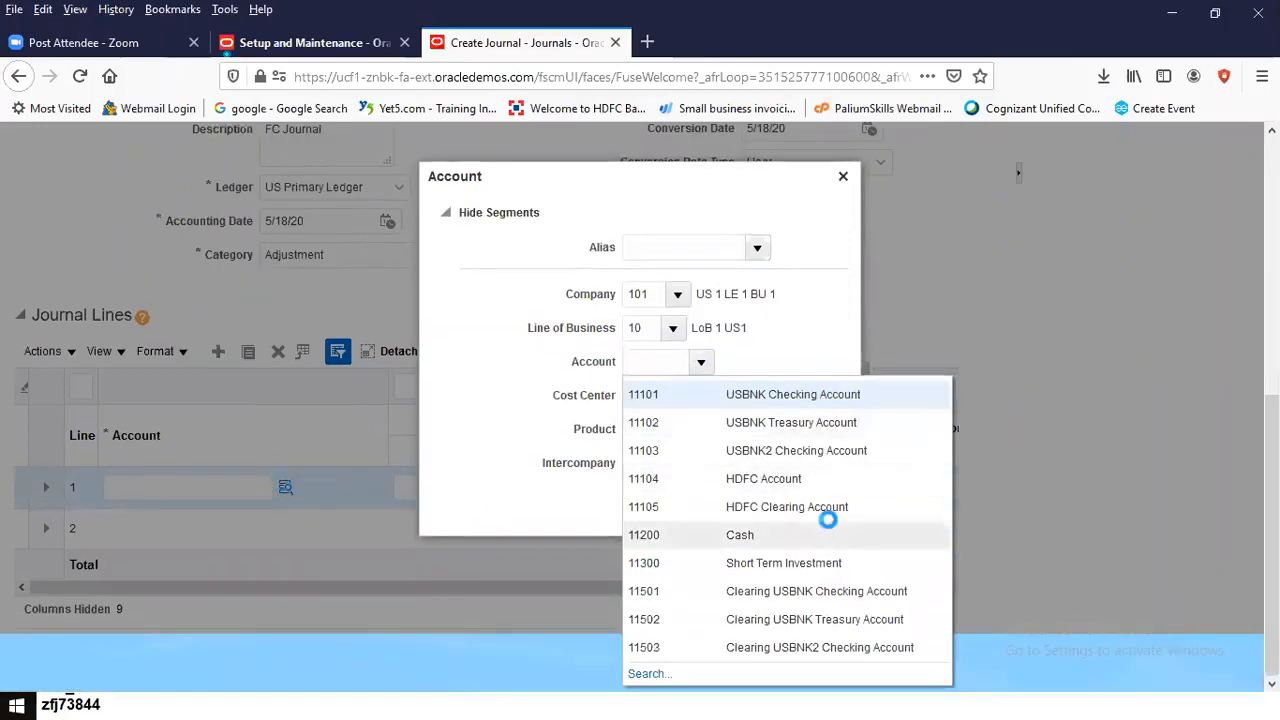
click(646, 675)
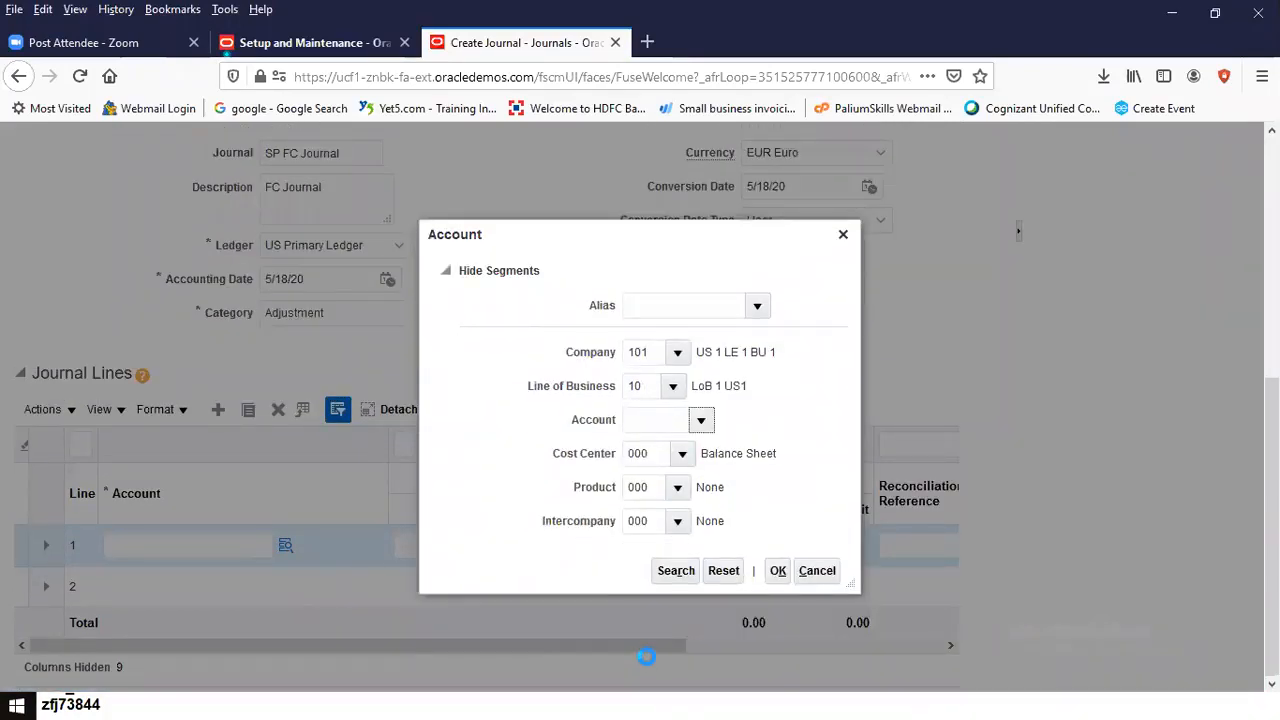
click(726, 444)
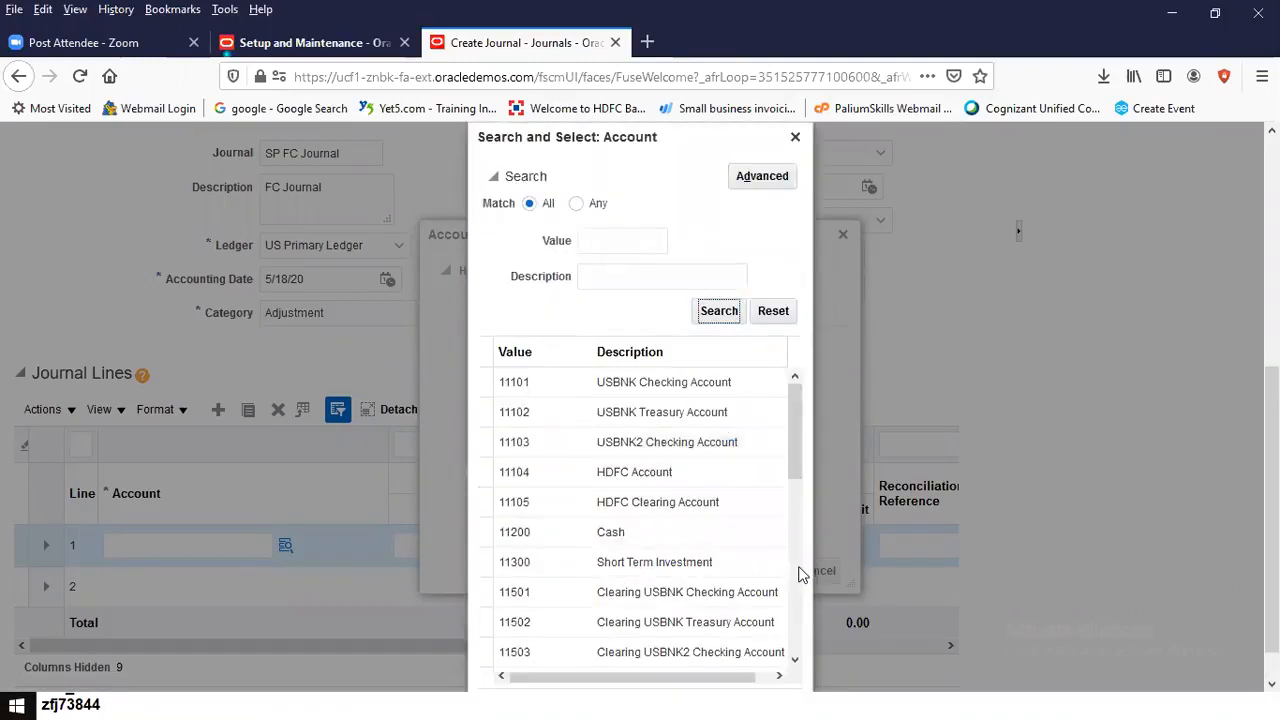
click(799, 574)
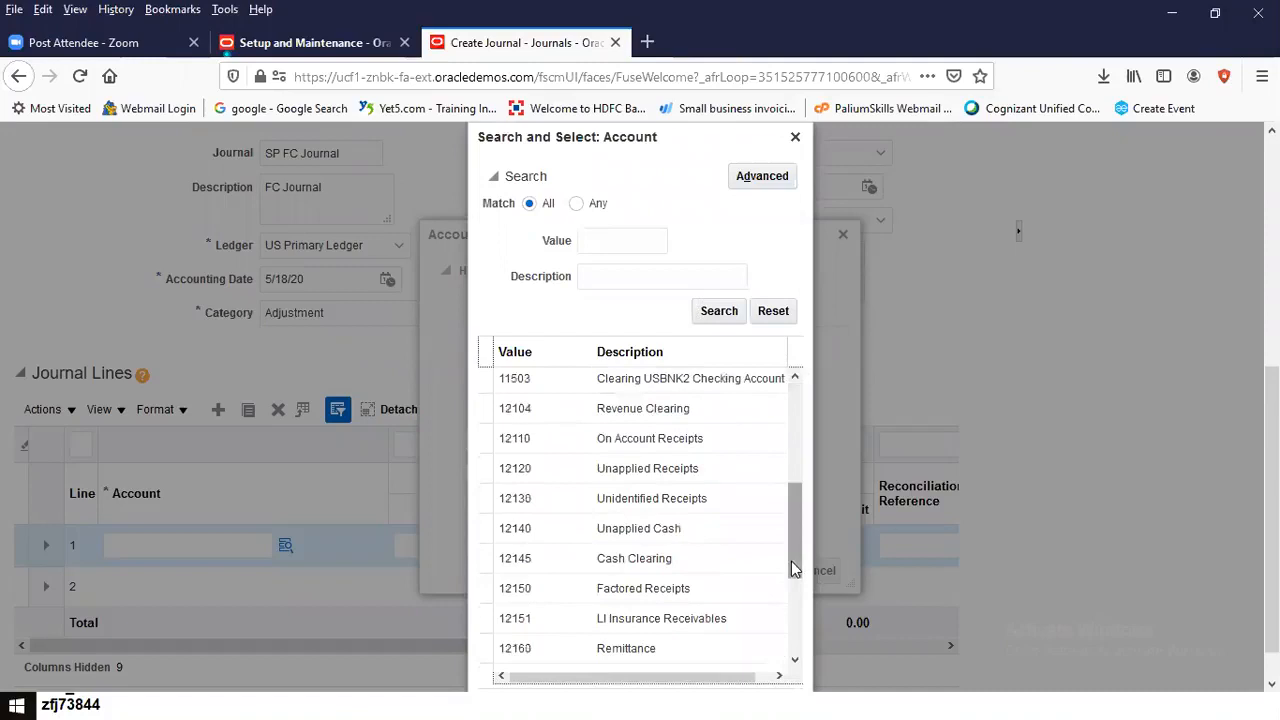
click(795, 632)
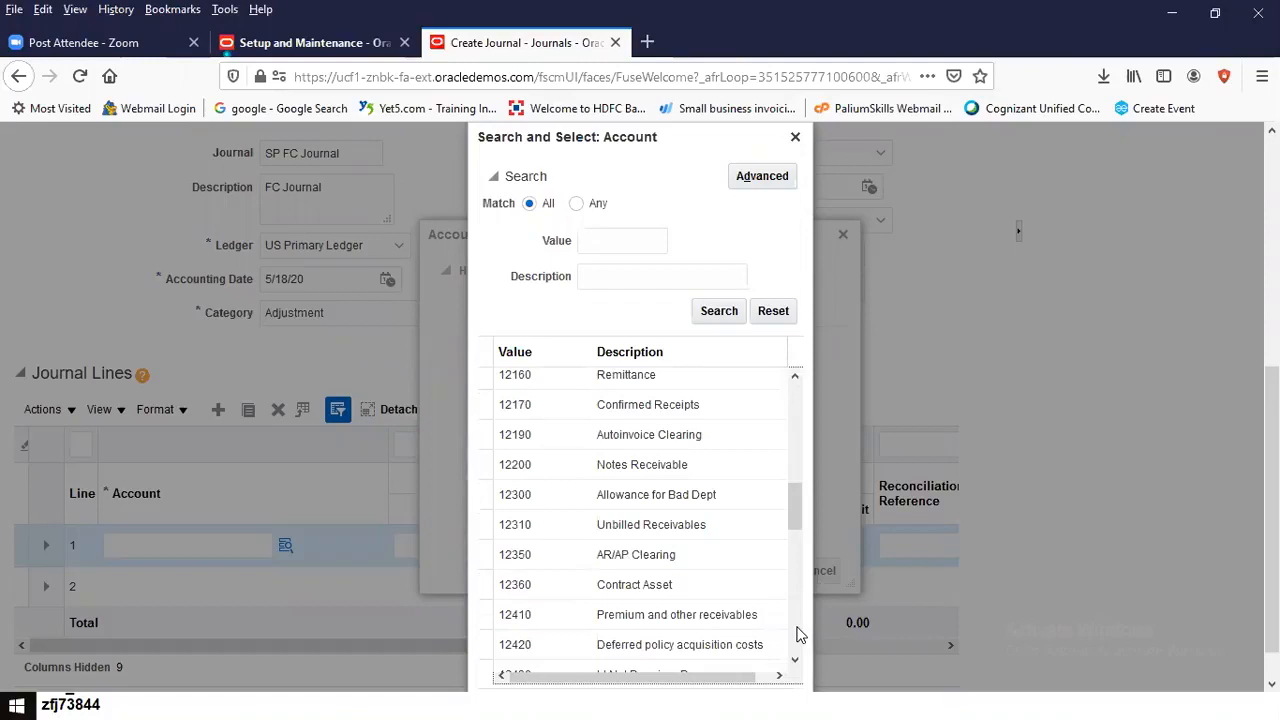
click(799, 634)
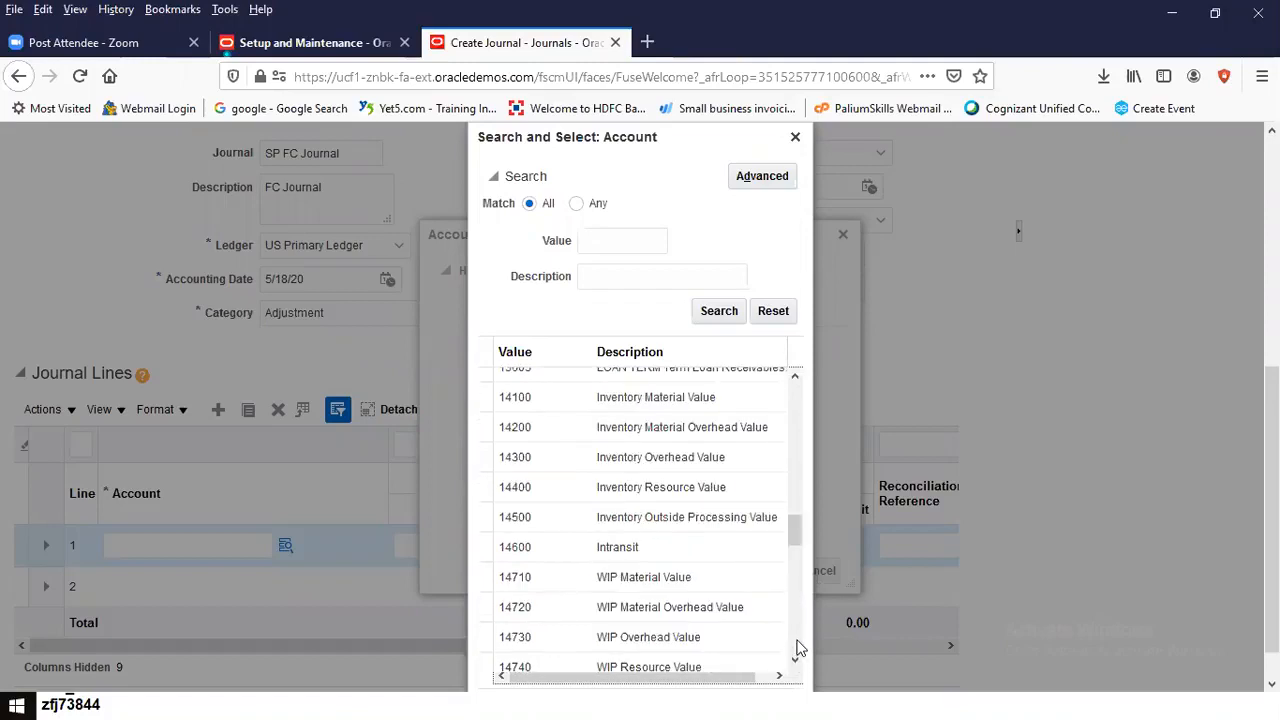
click(795, 640)
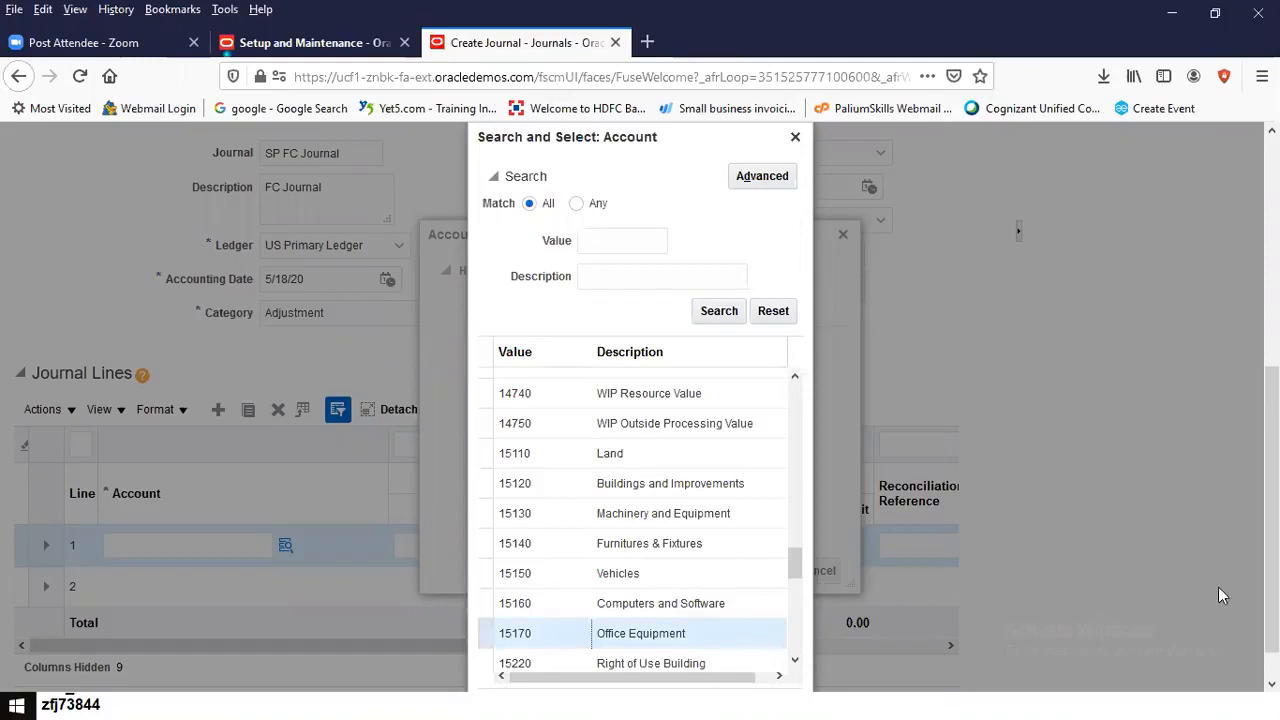
scroll(1224, 596, down, 1)
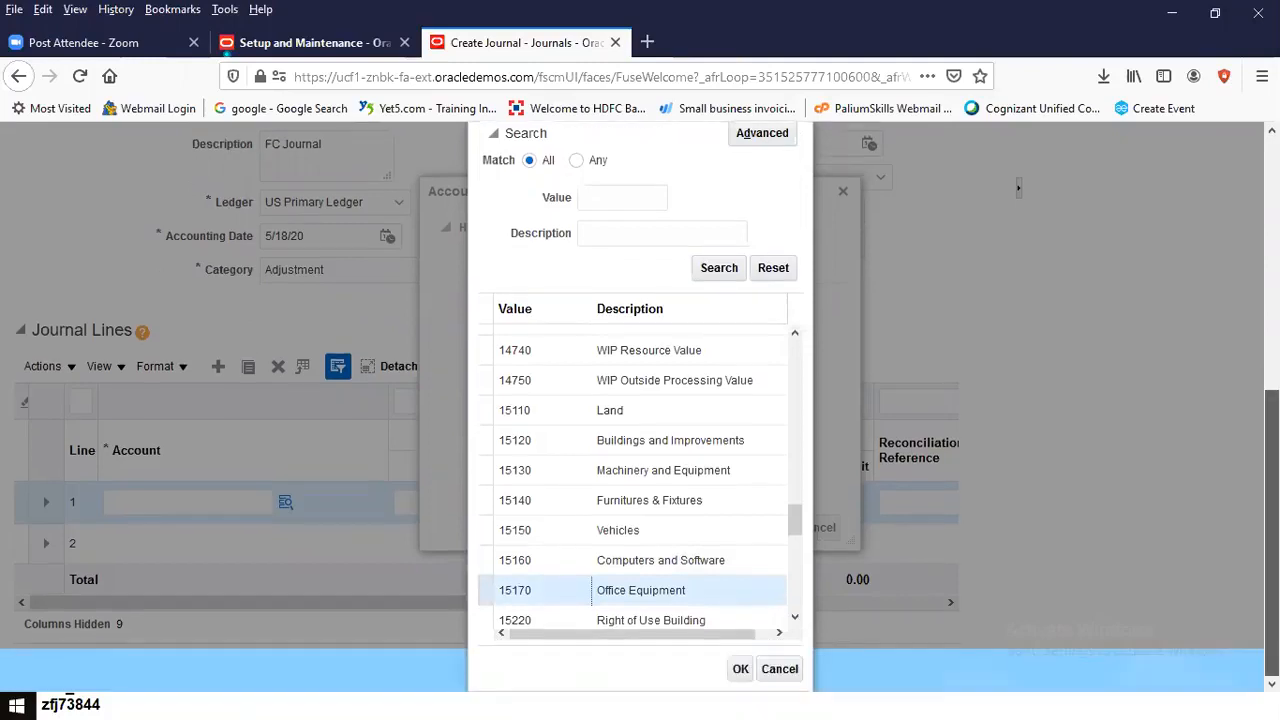
click(740, 669)
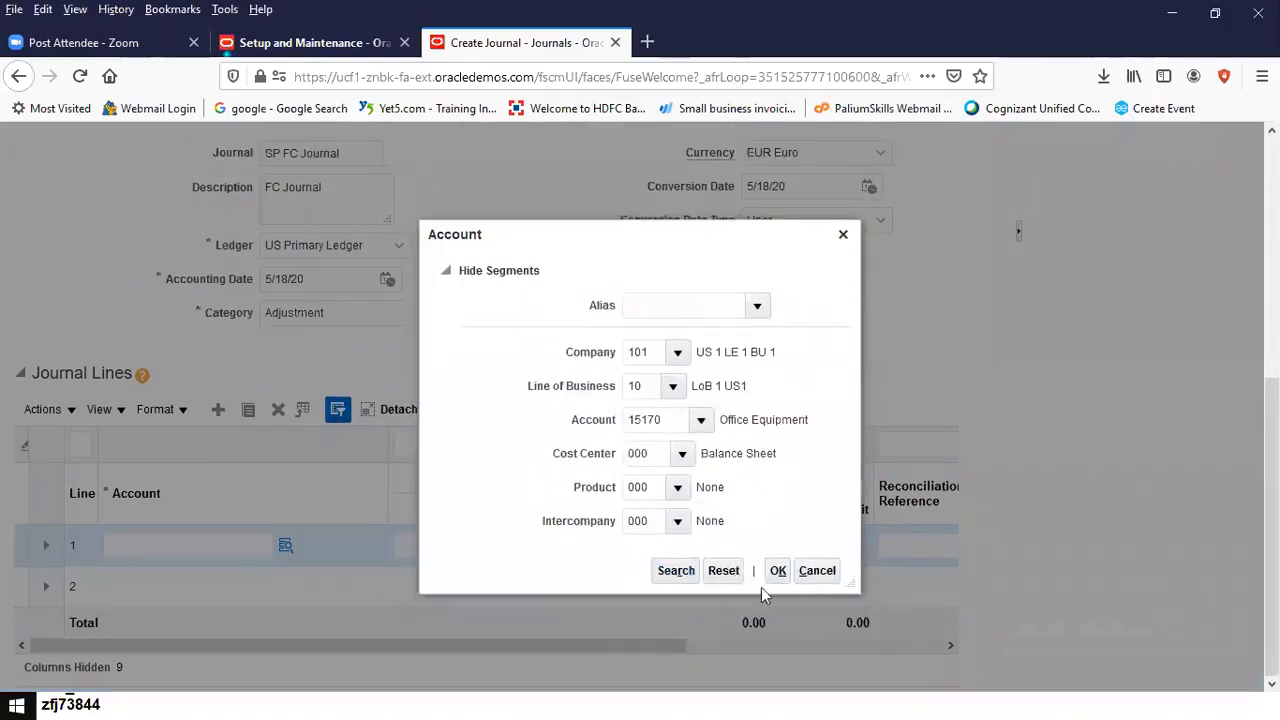
click(779, 574)
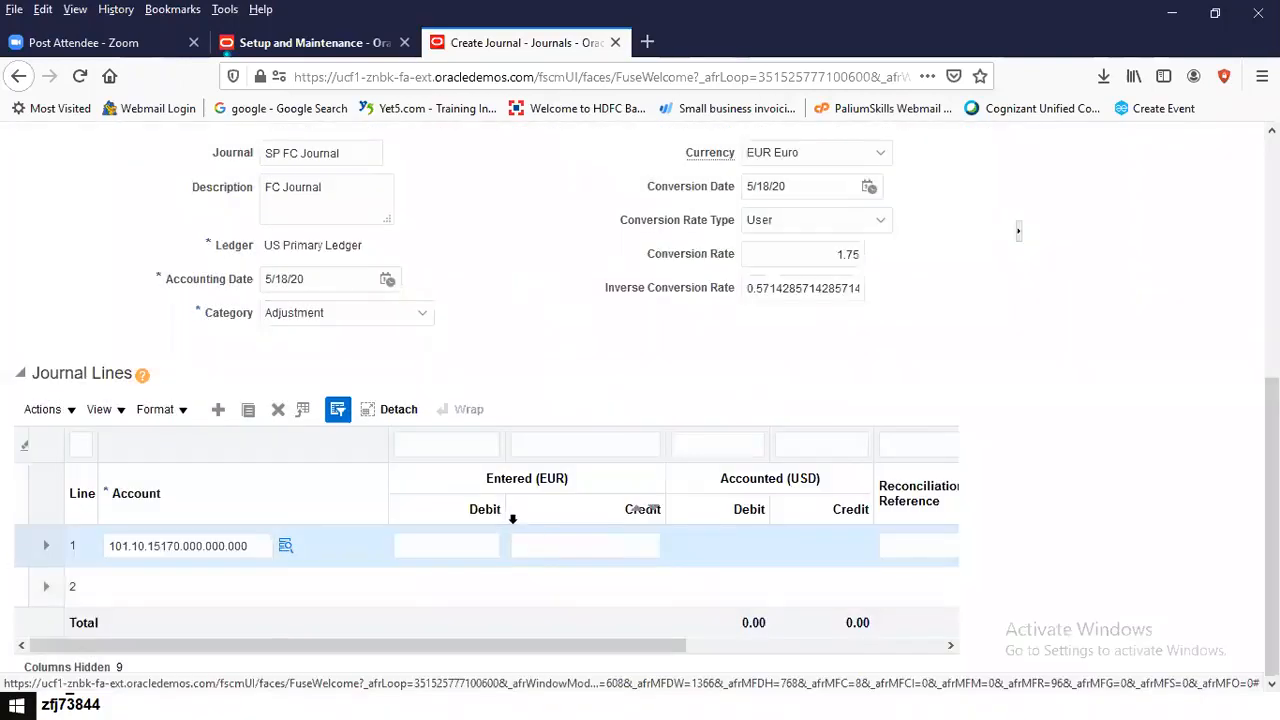
Enter a 1,500 EUR debit on line 1, accounted as 2,625.00 USD
click(461, 545)
text(1)
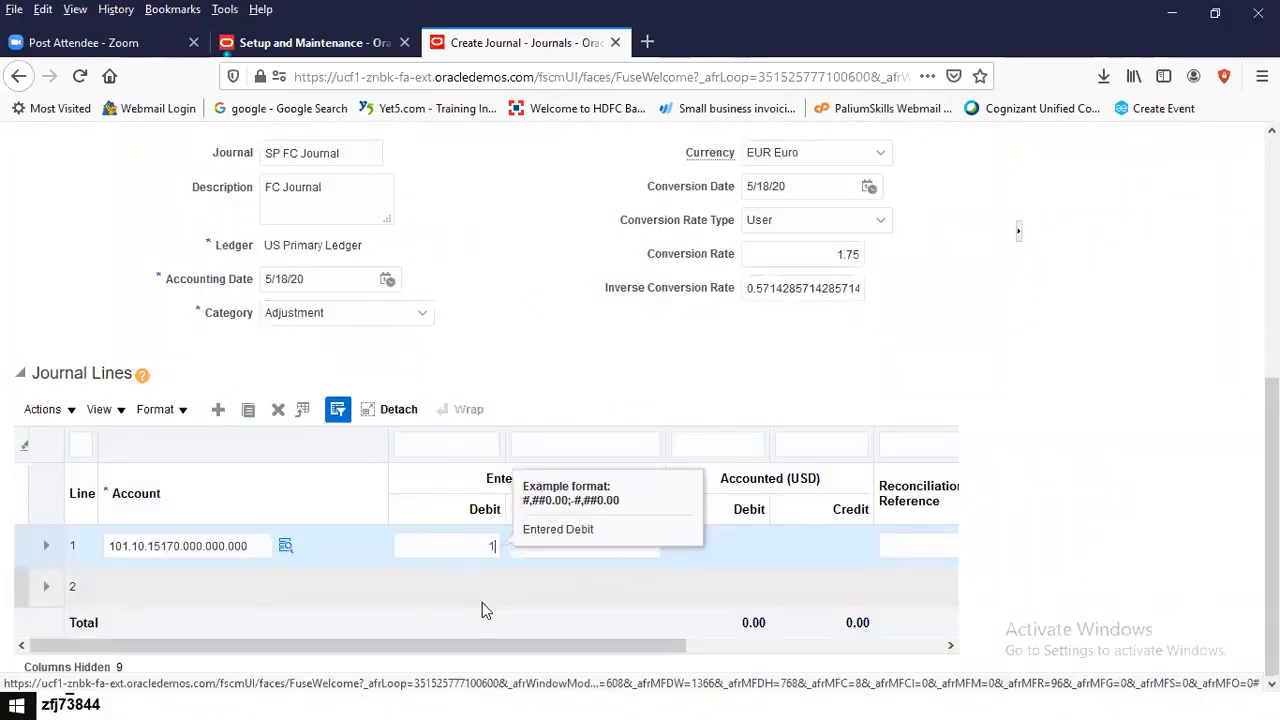
text(500)
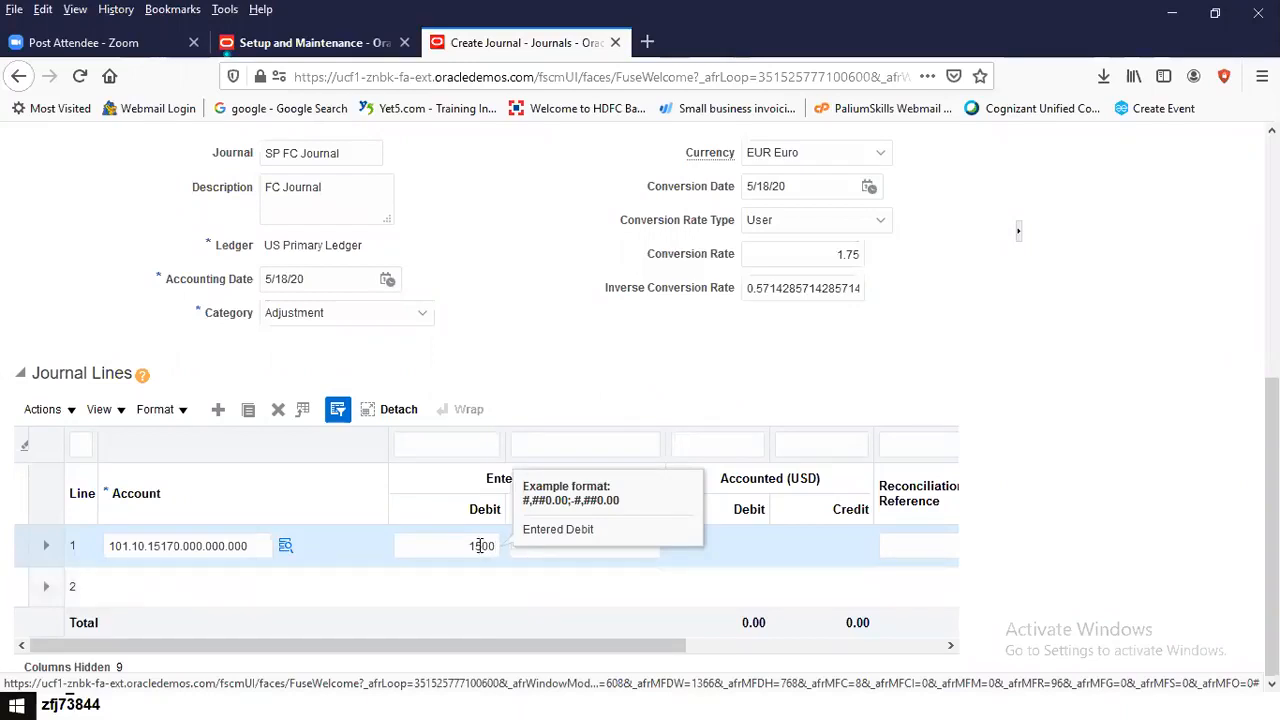
key(Tab)
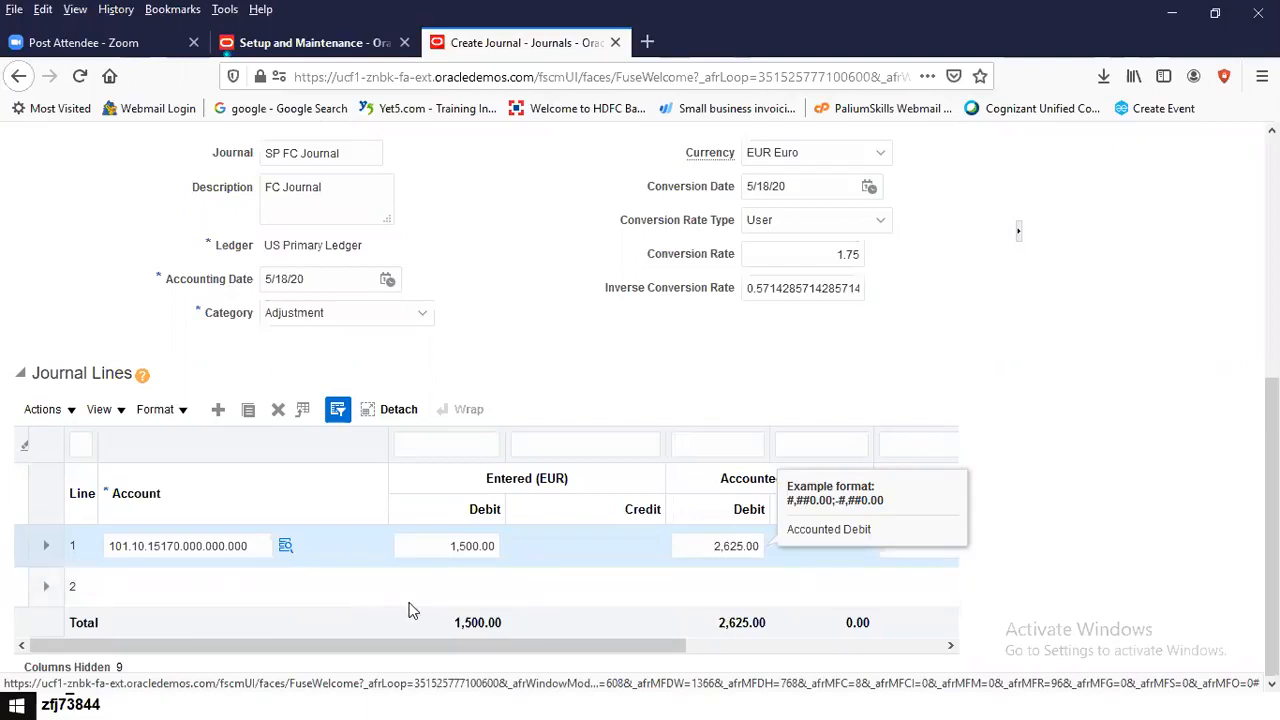
click(218, 588)
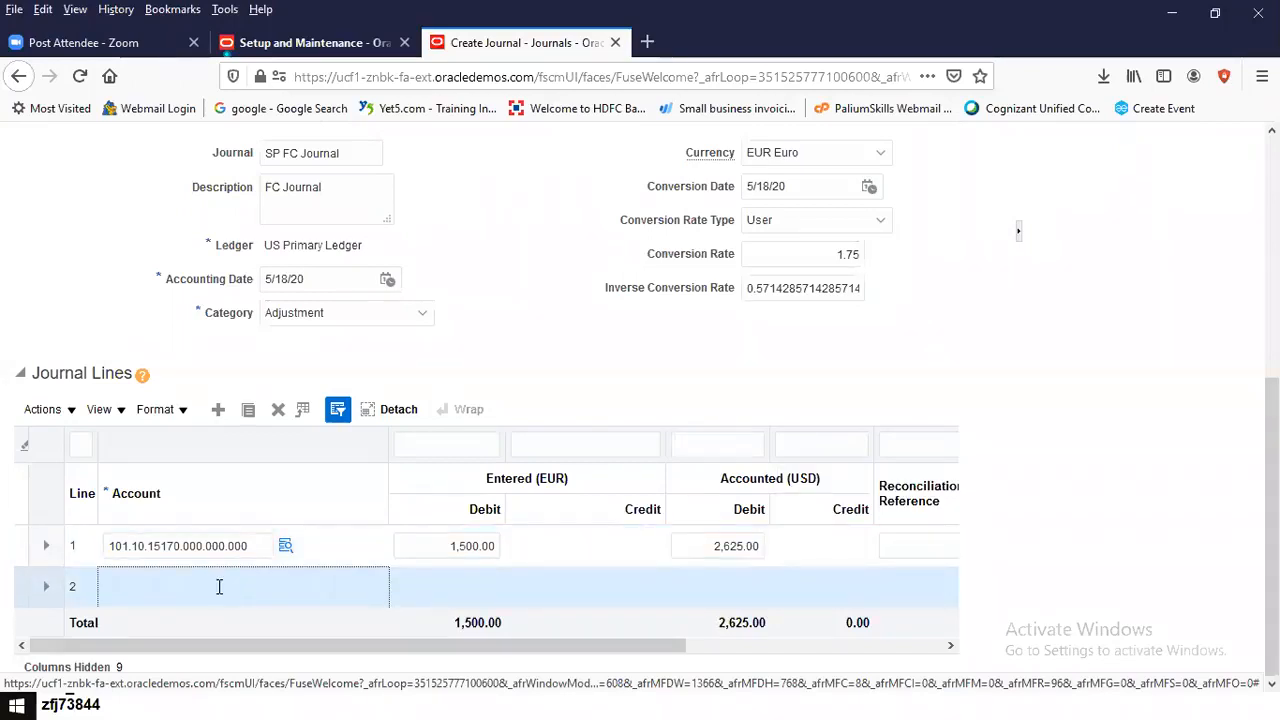
Assign line 2 the Cash account 101.10.11200.000.000.000
click(286, 589)
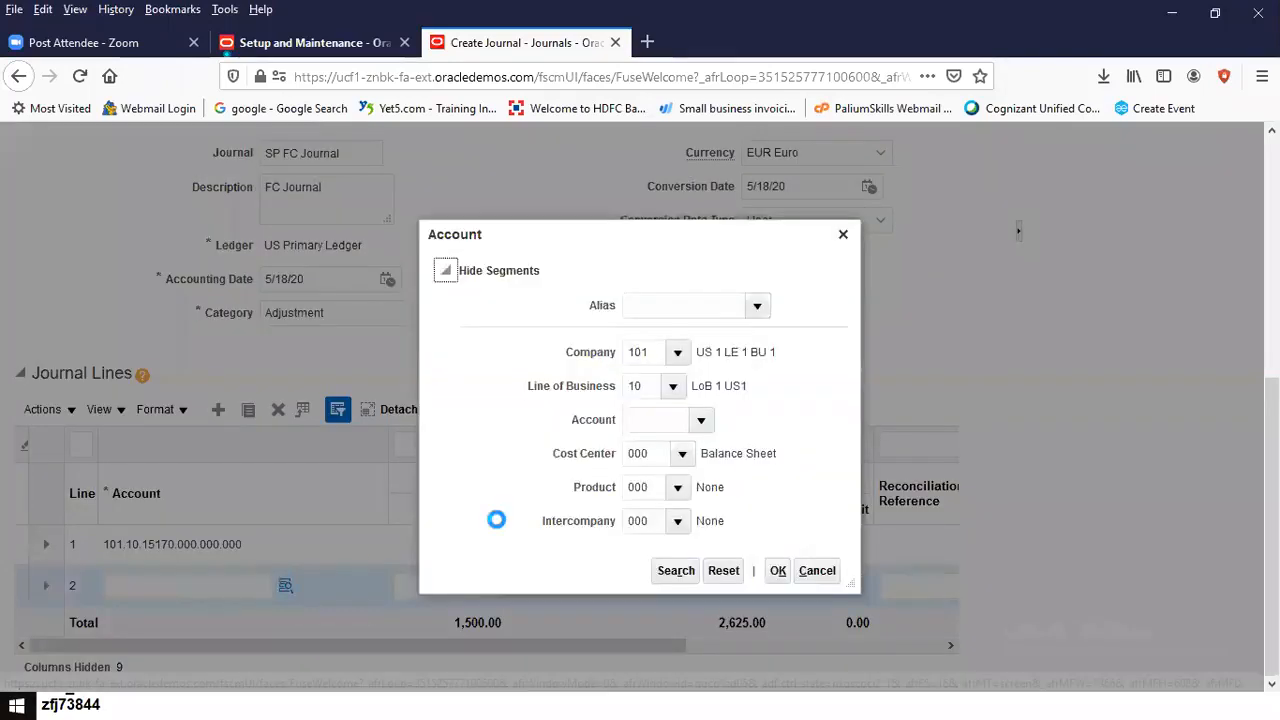
click(703, 421)
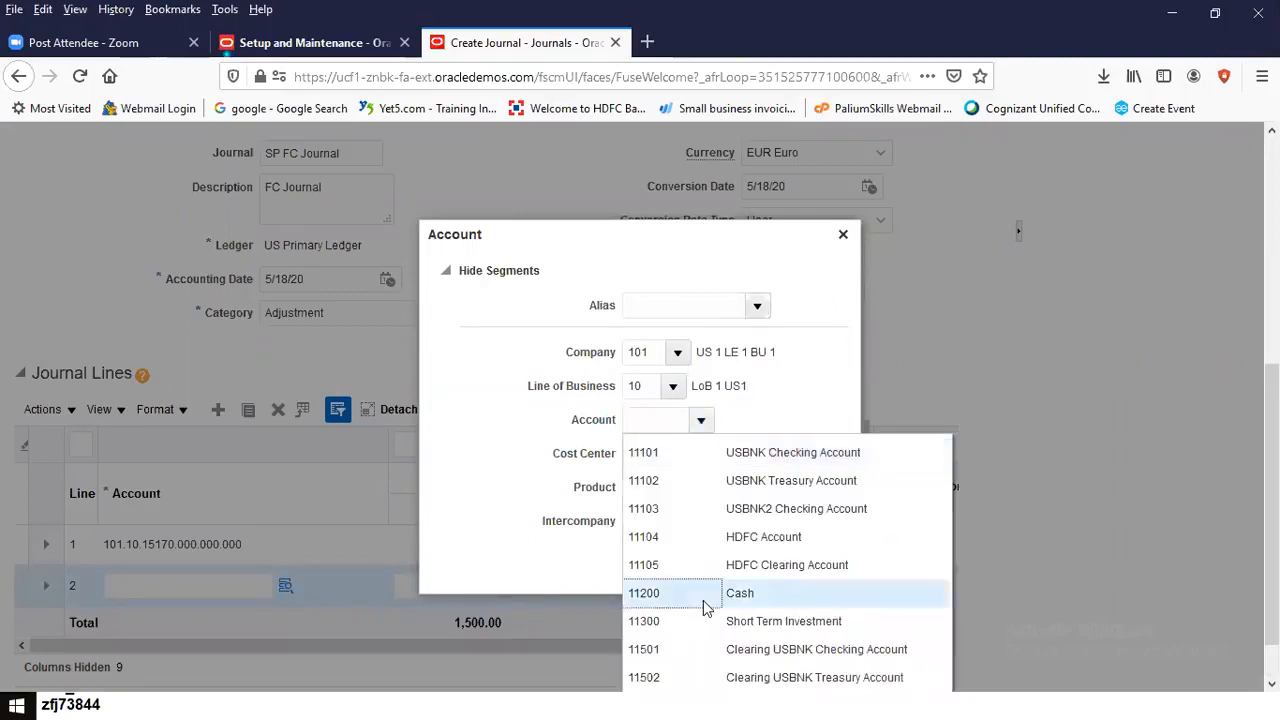
click(703, 607)
click(778, 572)
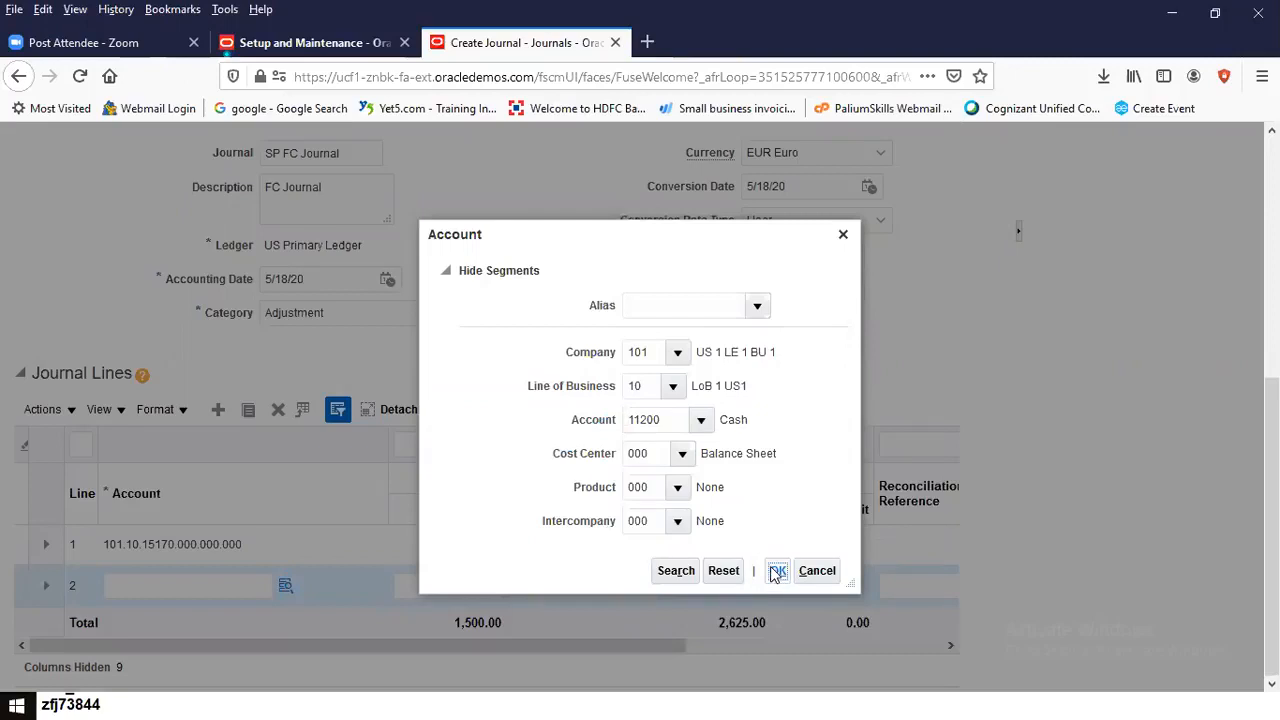
click(770, 570)
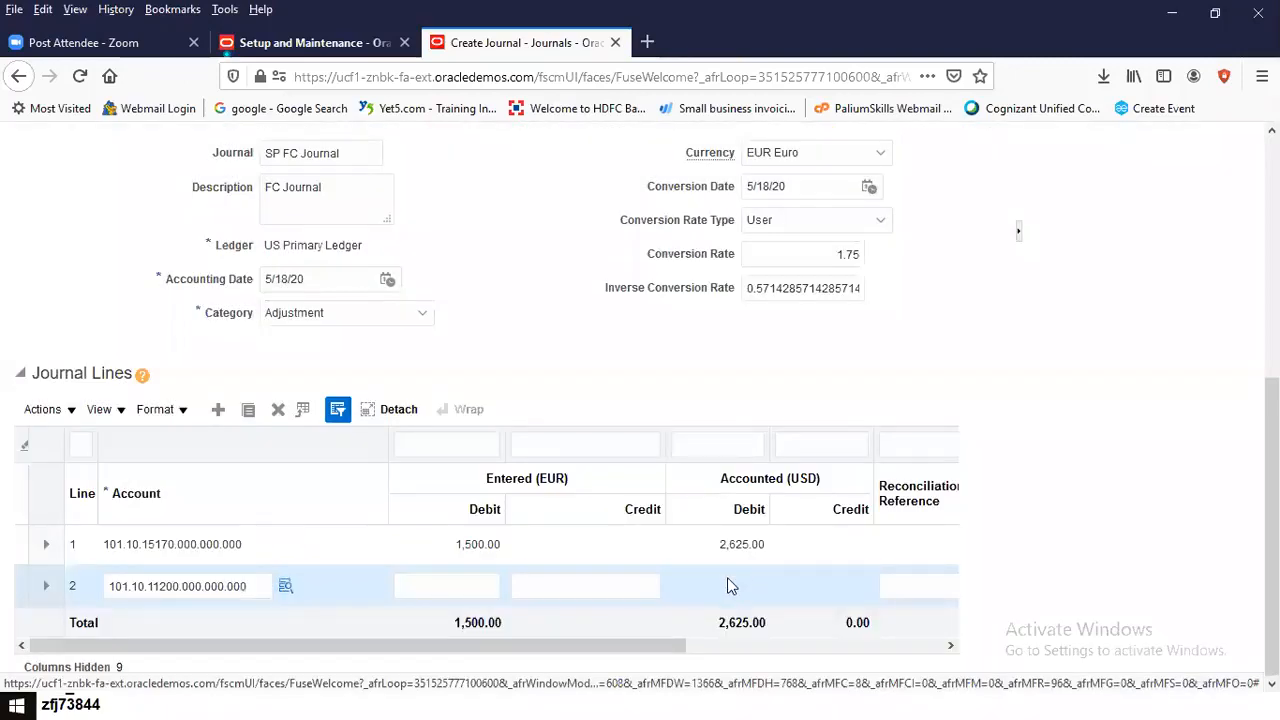
Credit 1,500 EUR on line 2 so the journal totals balance
click(553, 587)
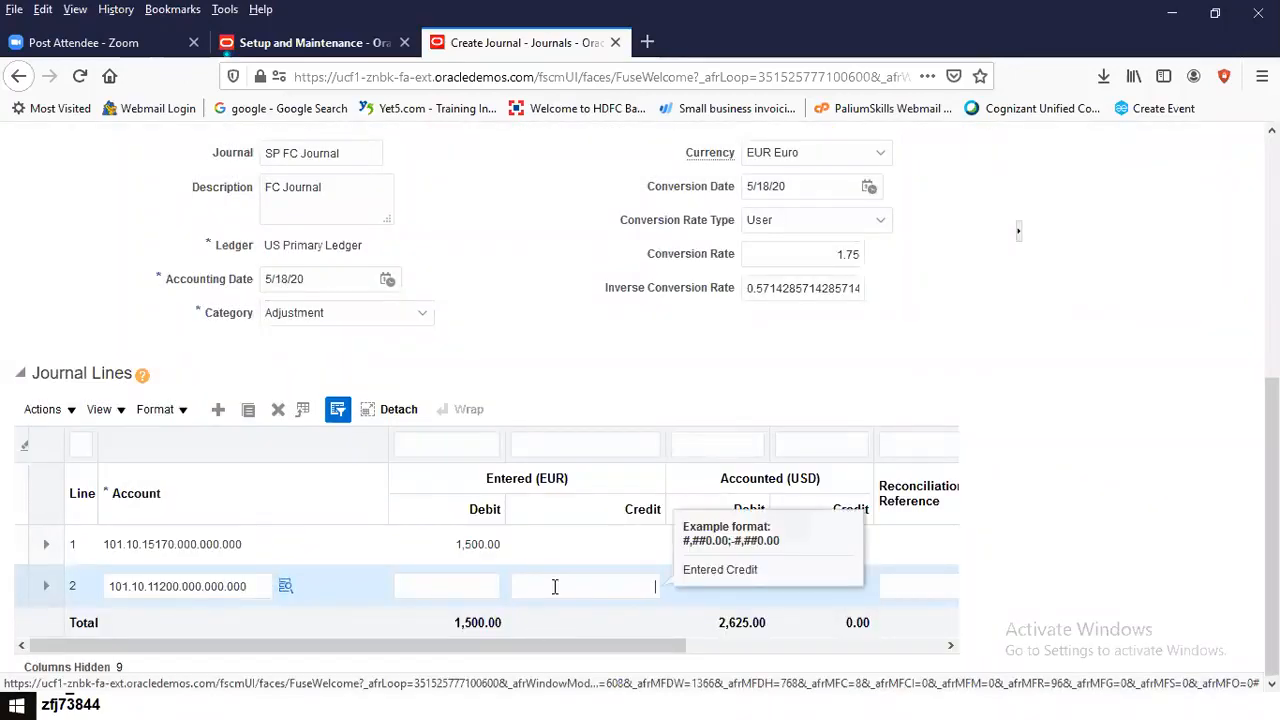
text(1500)
key(Tab)
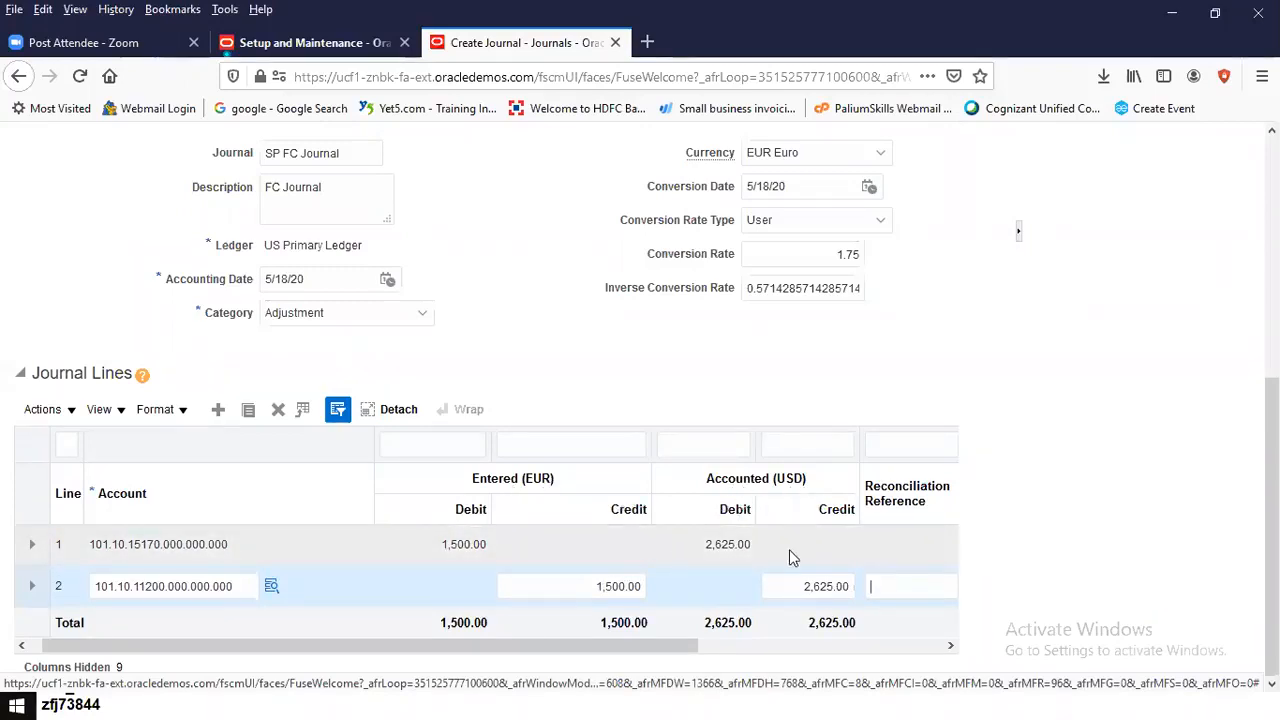
scroll(820, 400, up, 5)
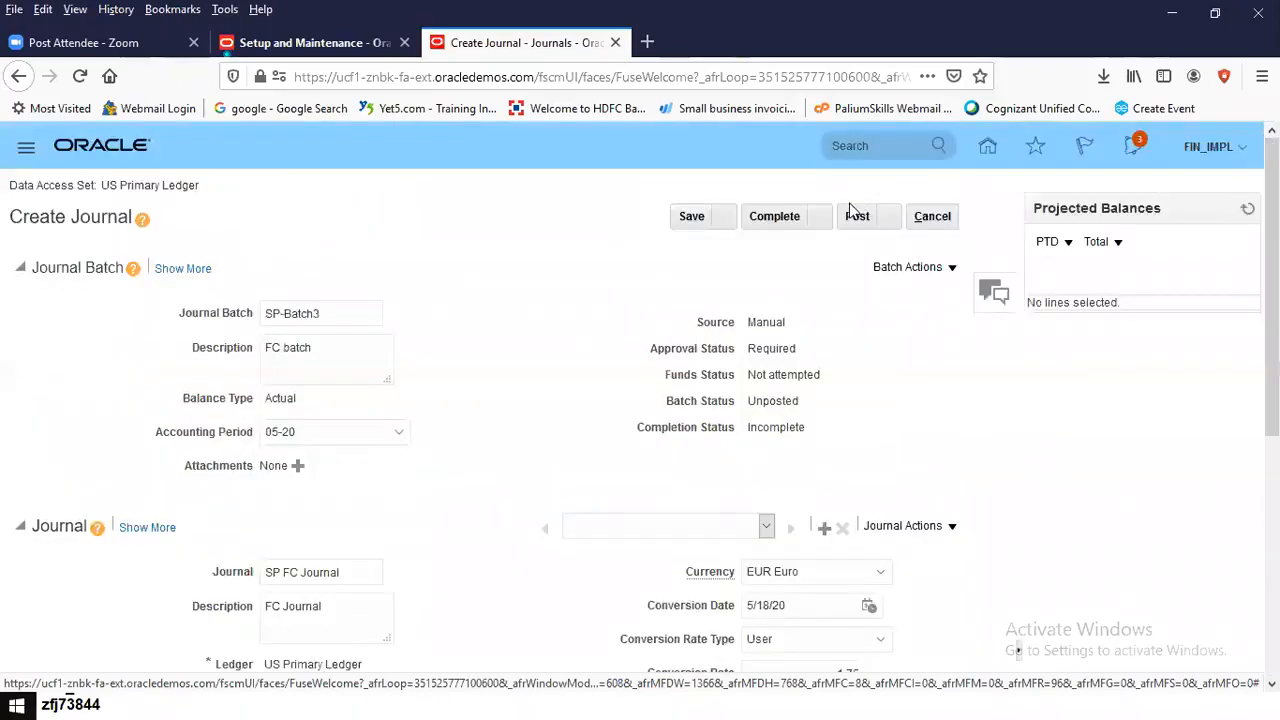
Mark SP FC Journal complete and add a new blank journal to SP-Batch3
click(782, 220)
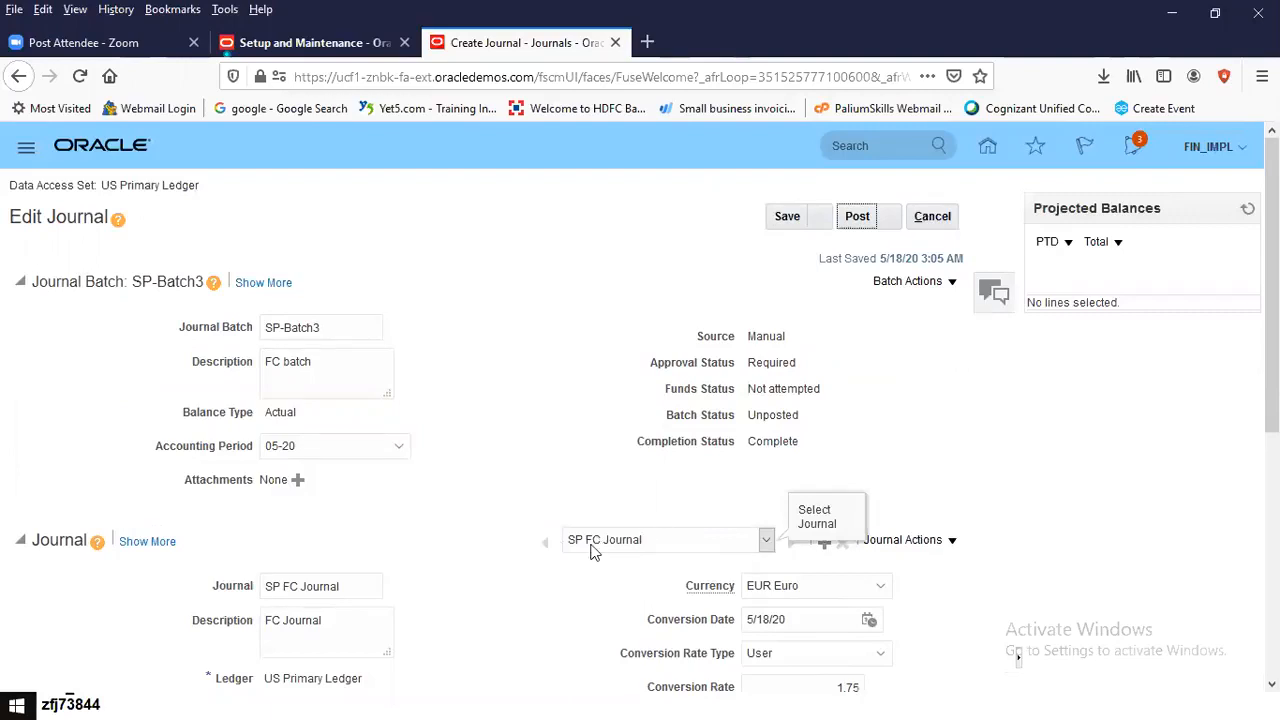
click(822, 543)
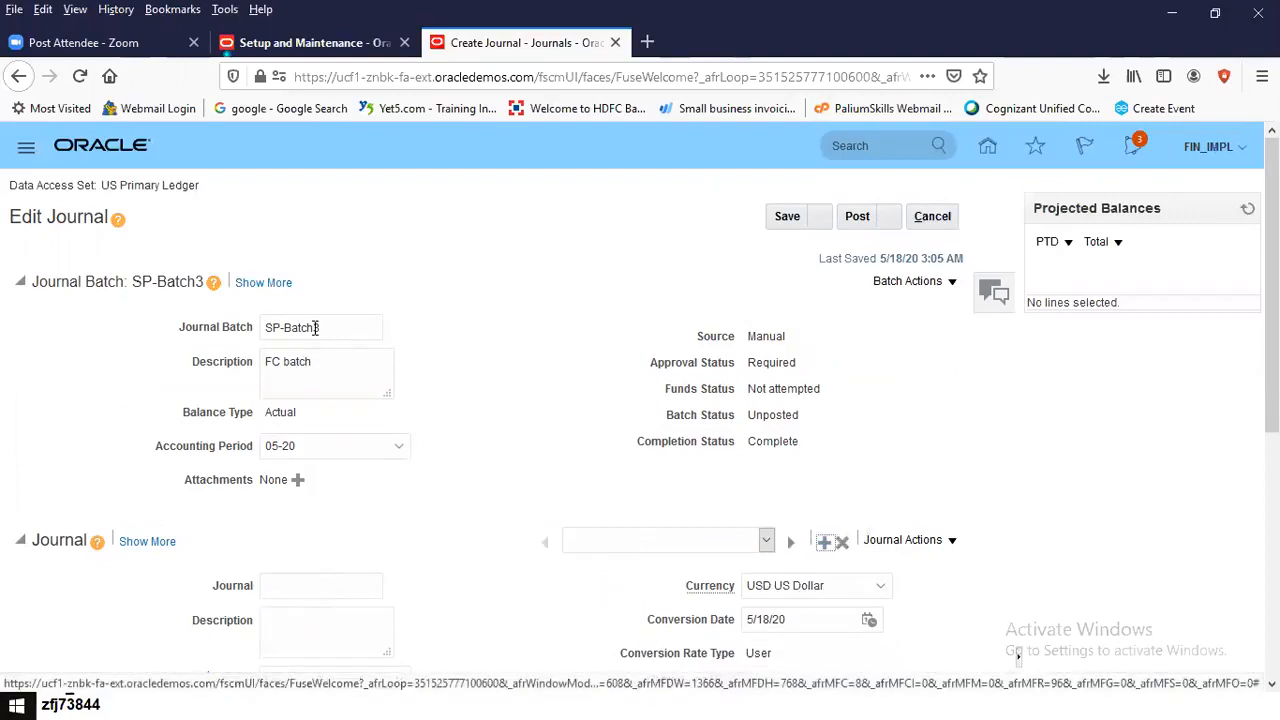
click(576, 541)
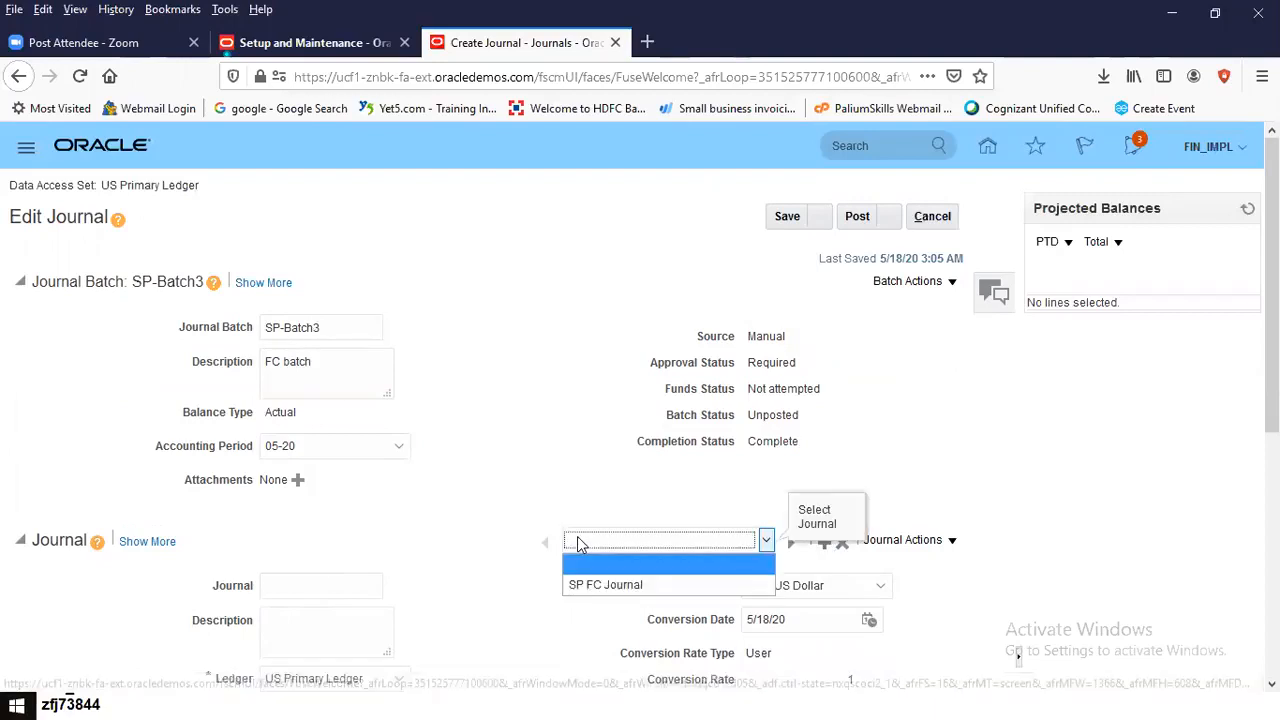
click(562, 498)
Name the new journal SP FC Journal2
click(301, 586)
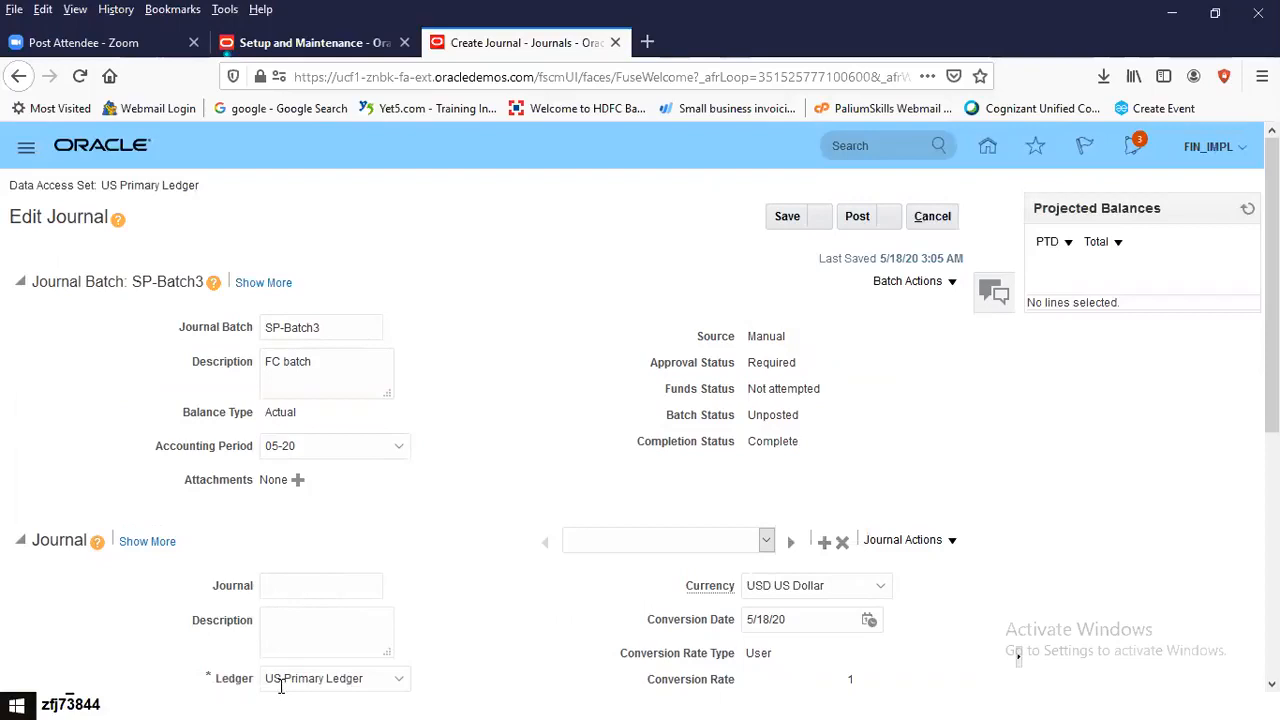
text(SP FC Journal2)
key(Tab)
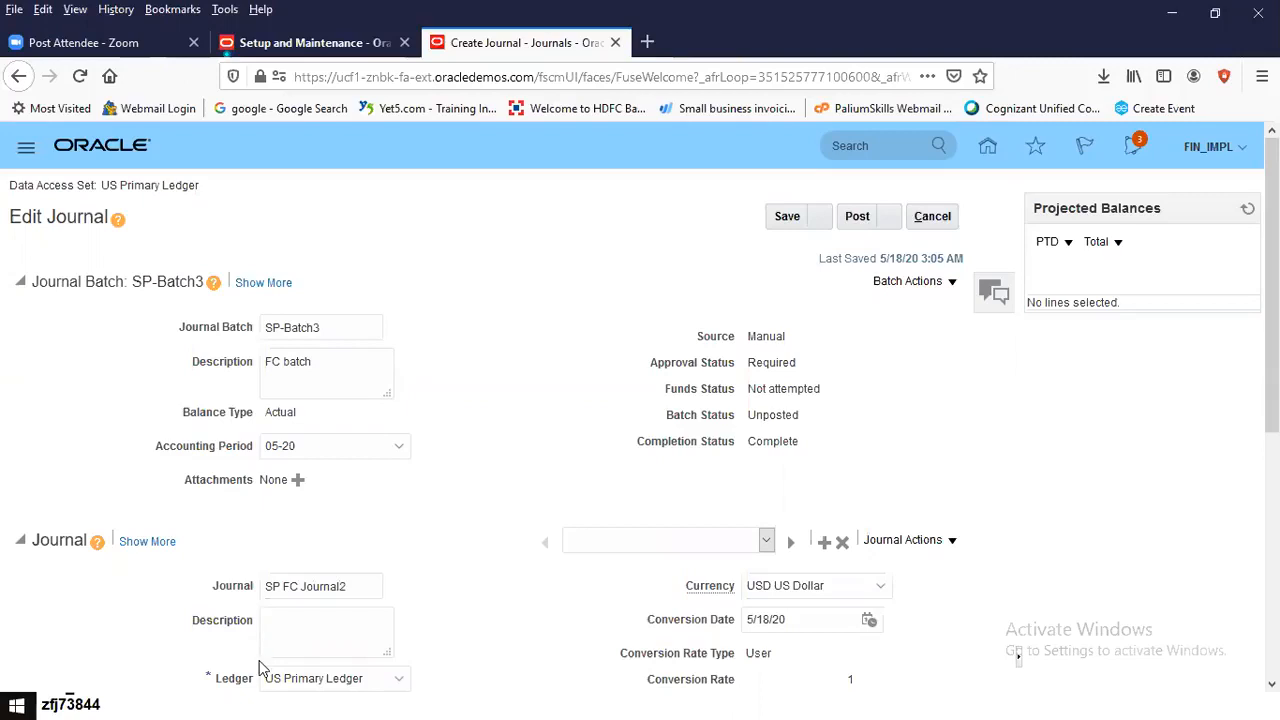
scroll(435, 518, down, 3)
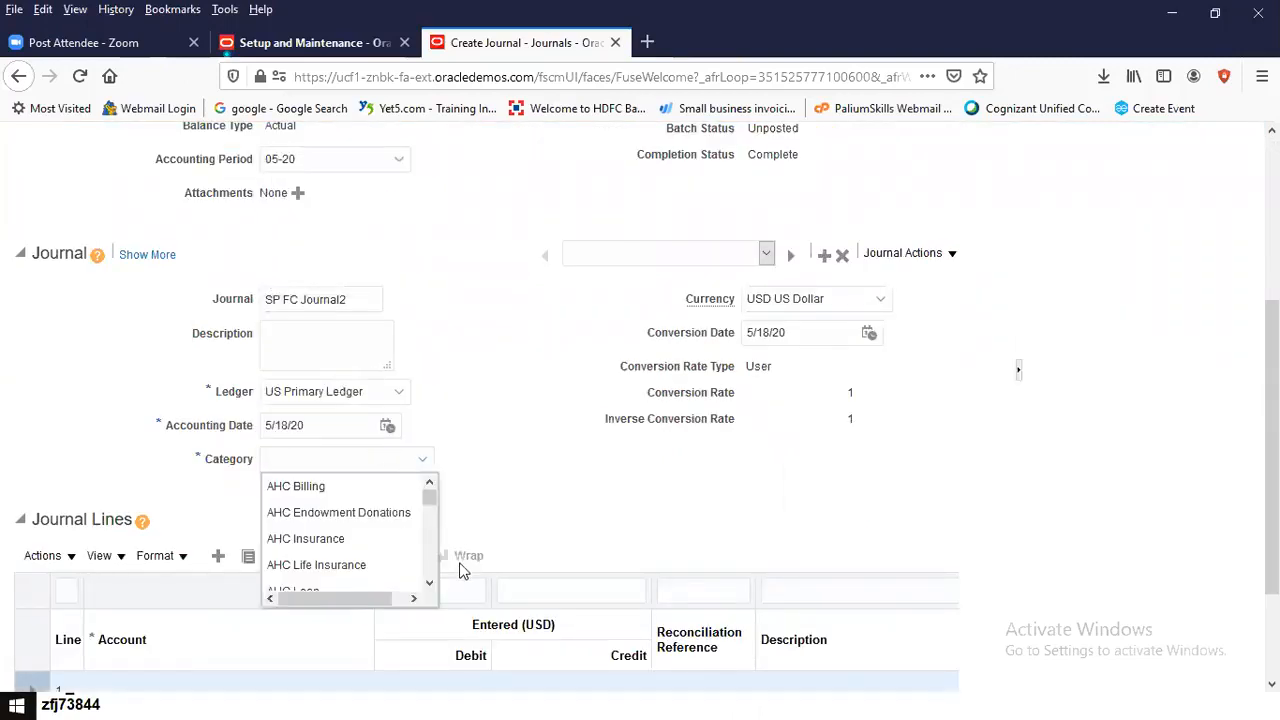
Choose category Addition and currency INR Indian Rupee, keeping the Corporate rate 0.014253
text(ad)
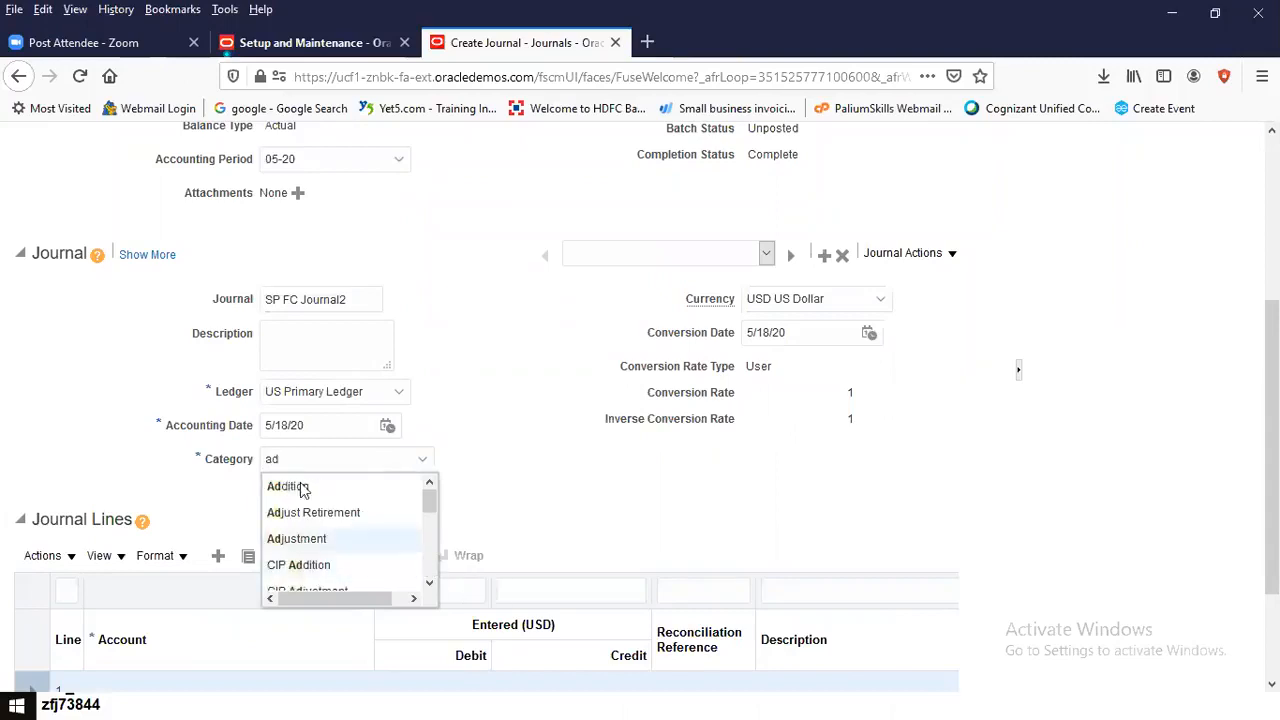
click(324, 490)
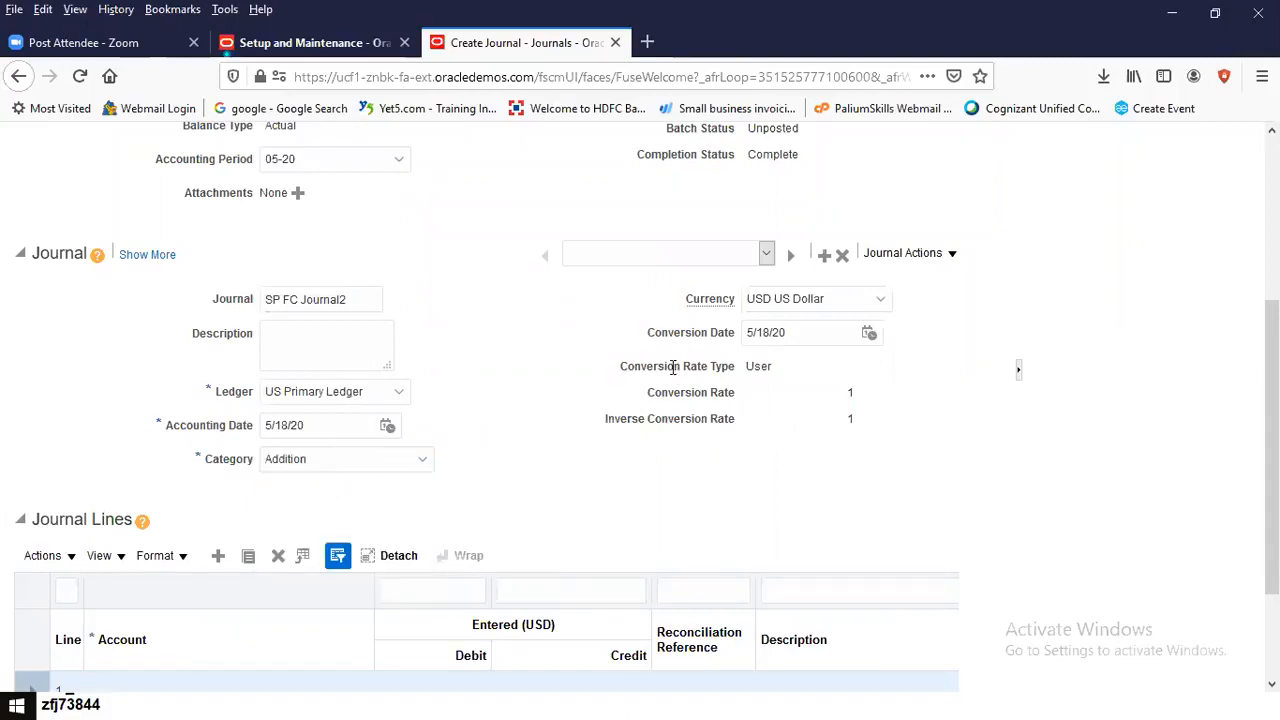
click(882, 300)
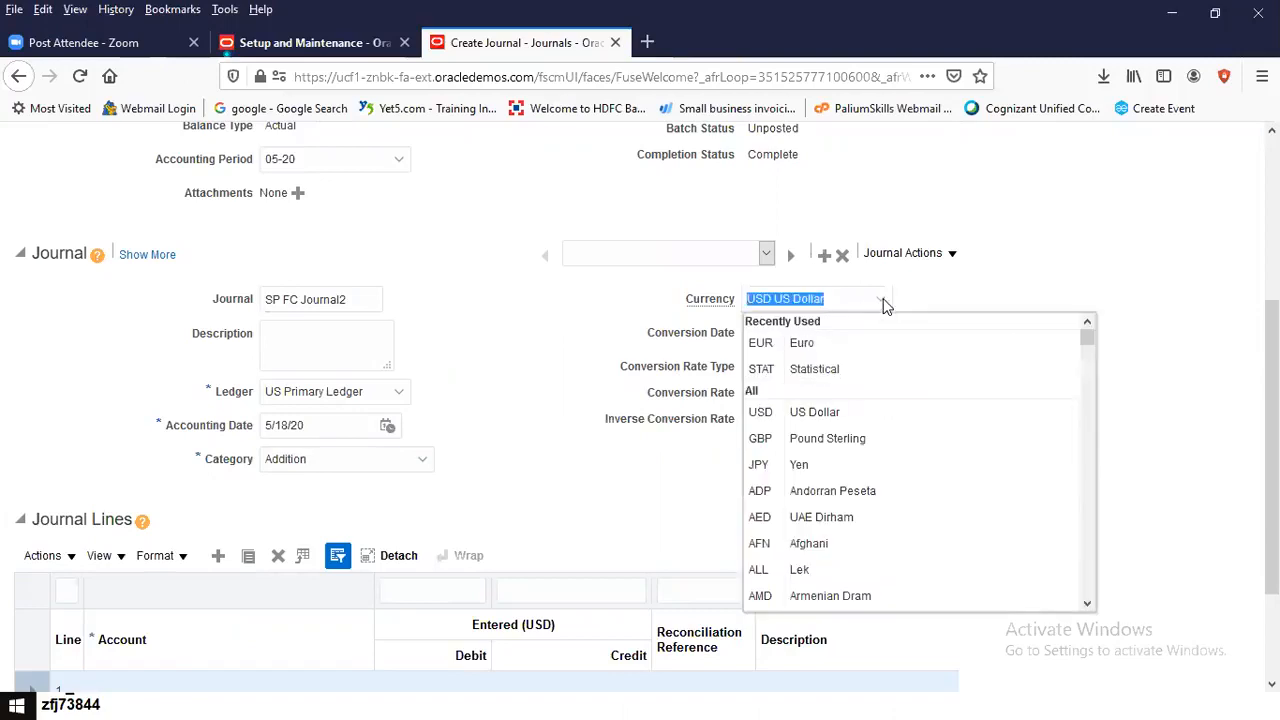
scroll(879, 401, down, 5)
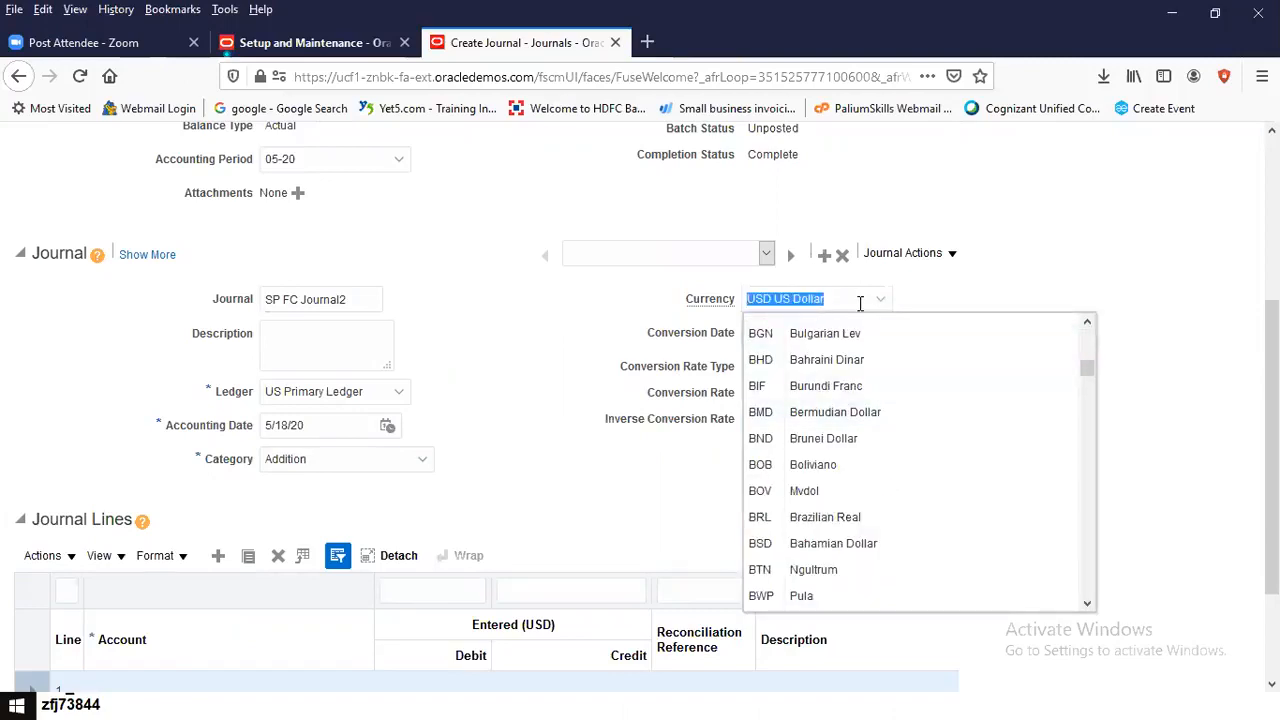
text(INR)
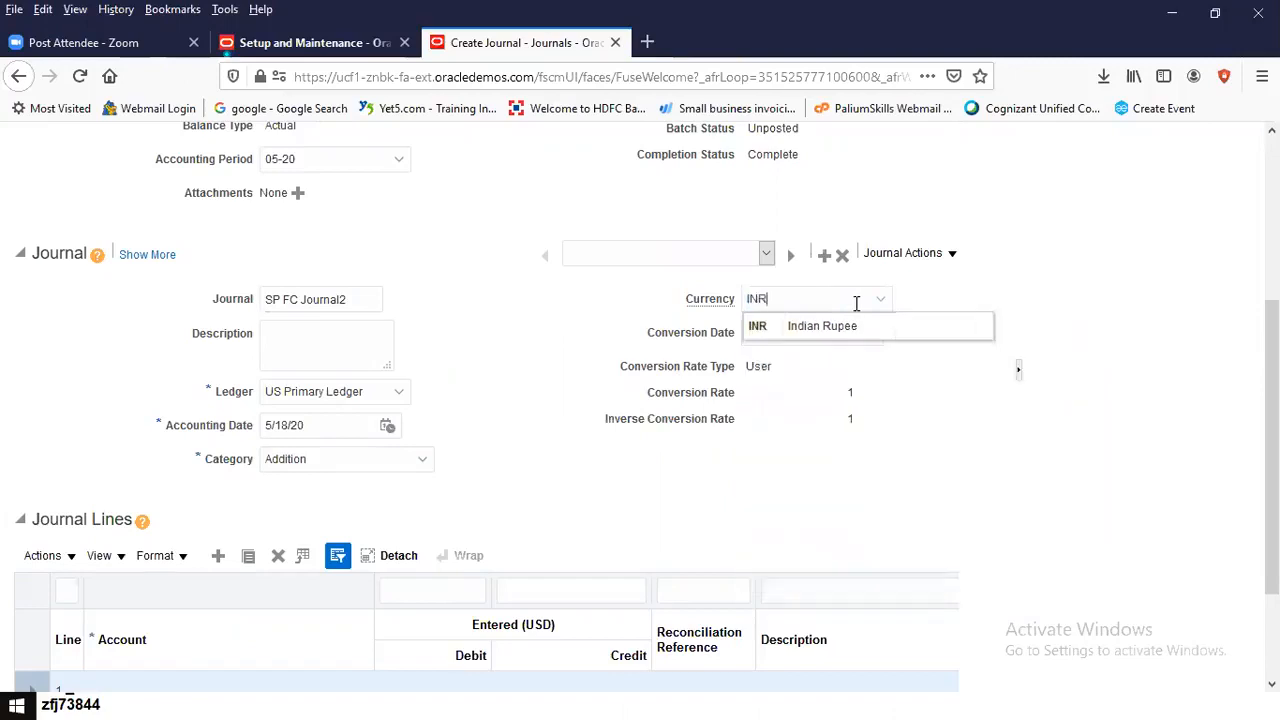
click(832, 325)
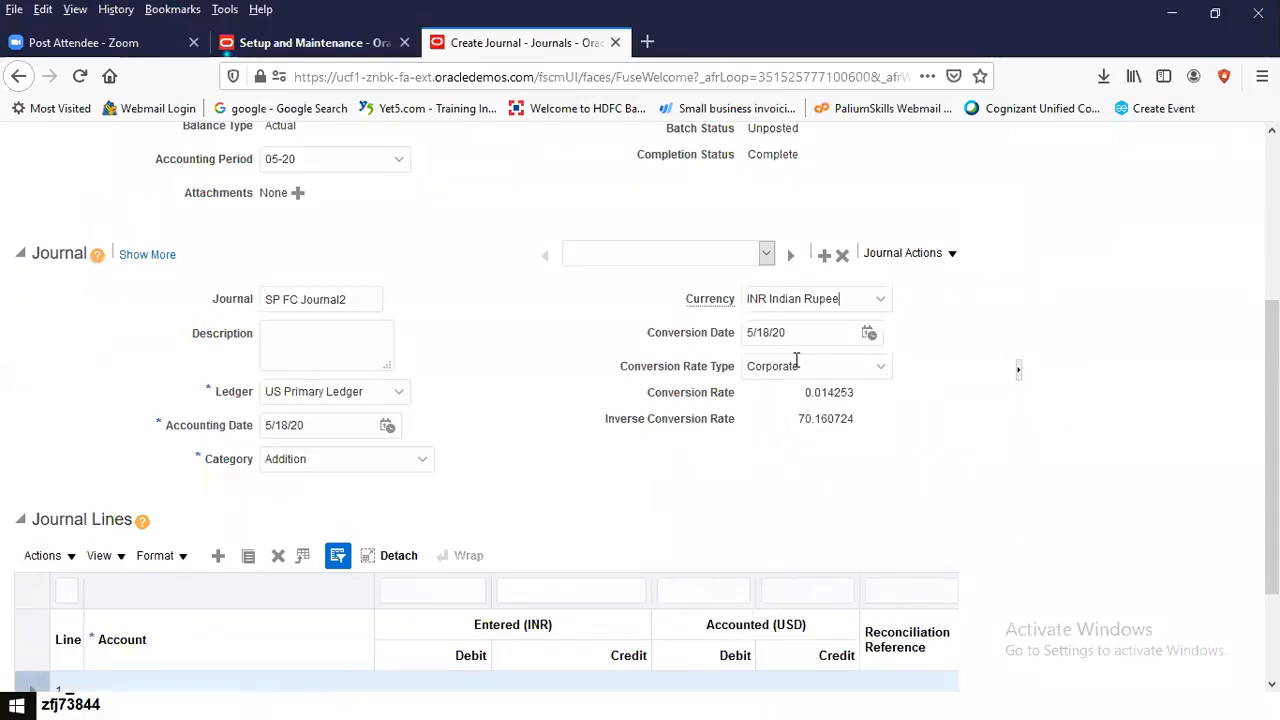
click(880, 366)
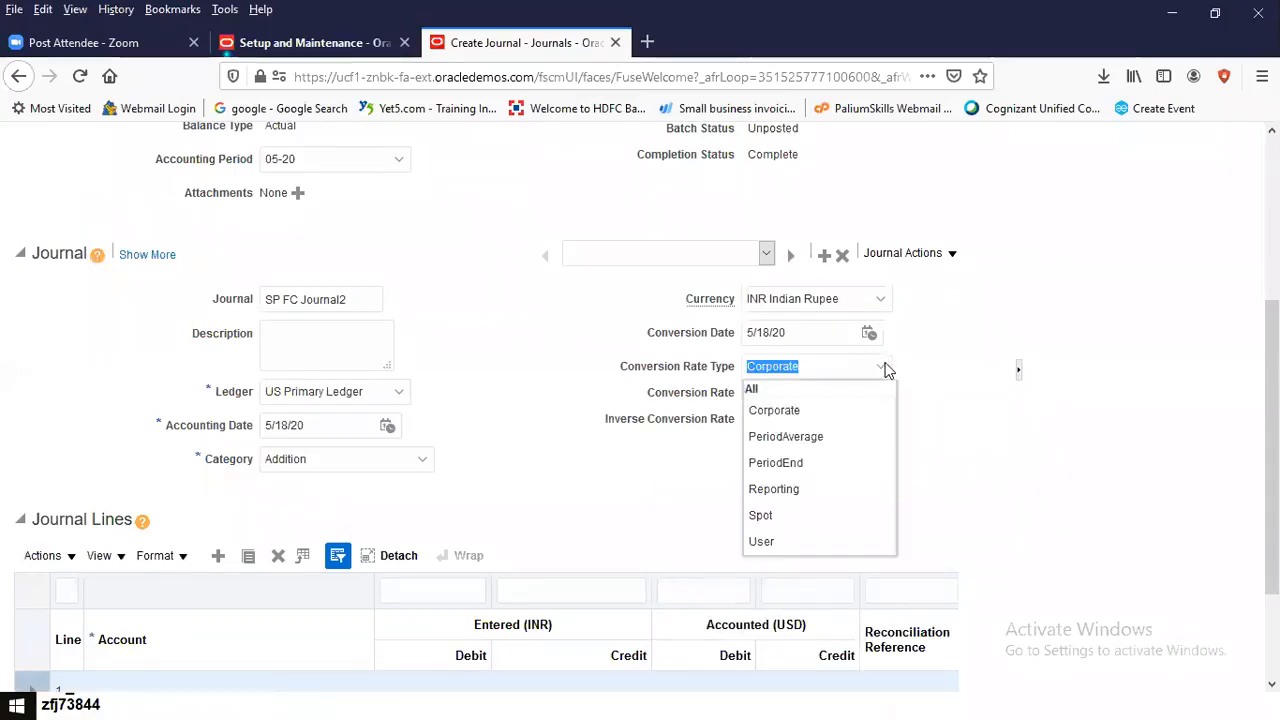
click(922, 358)
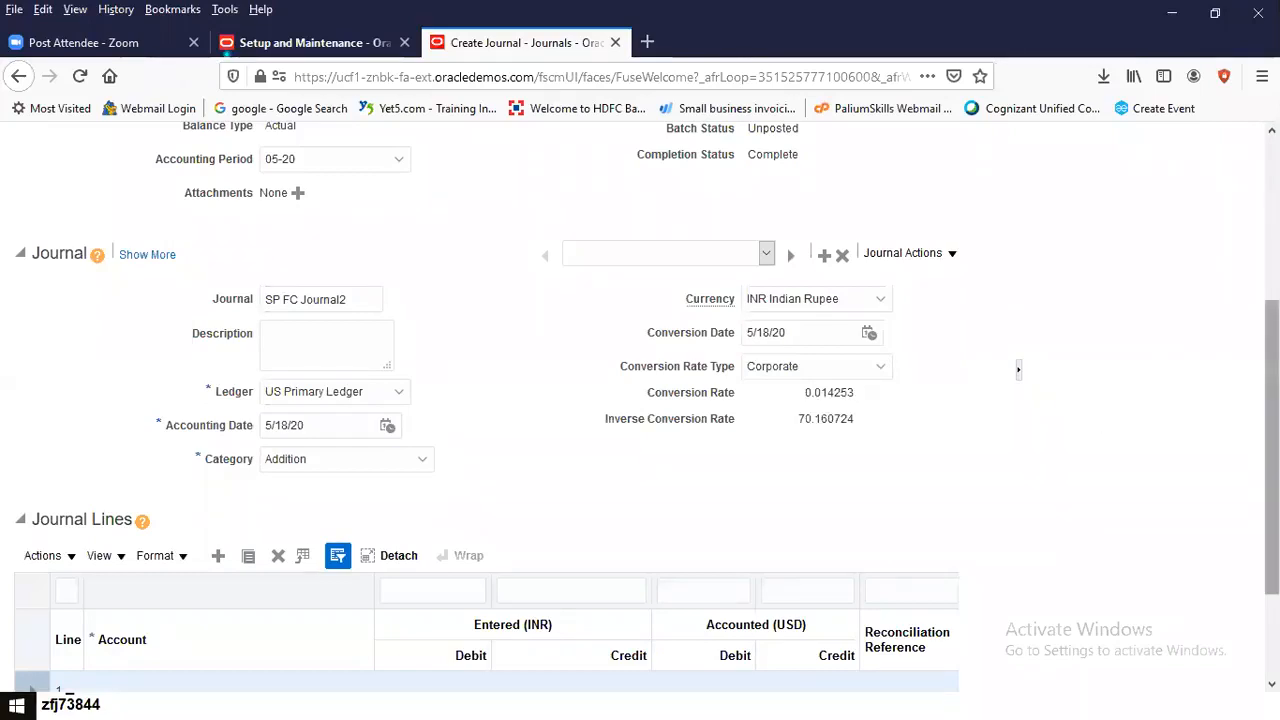
scroll(570, 645, down, 2)
Open the account value search for line 1 and list all account values
click(273, 583)
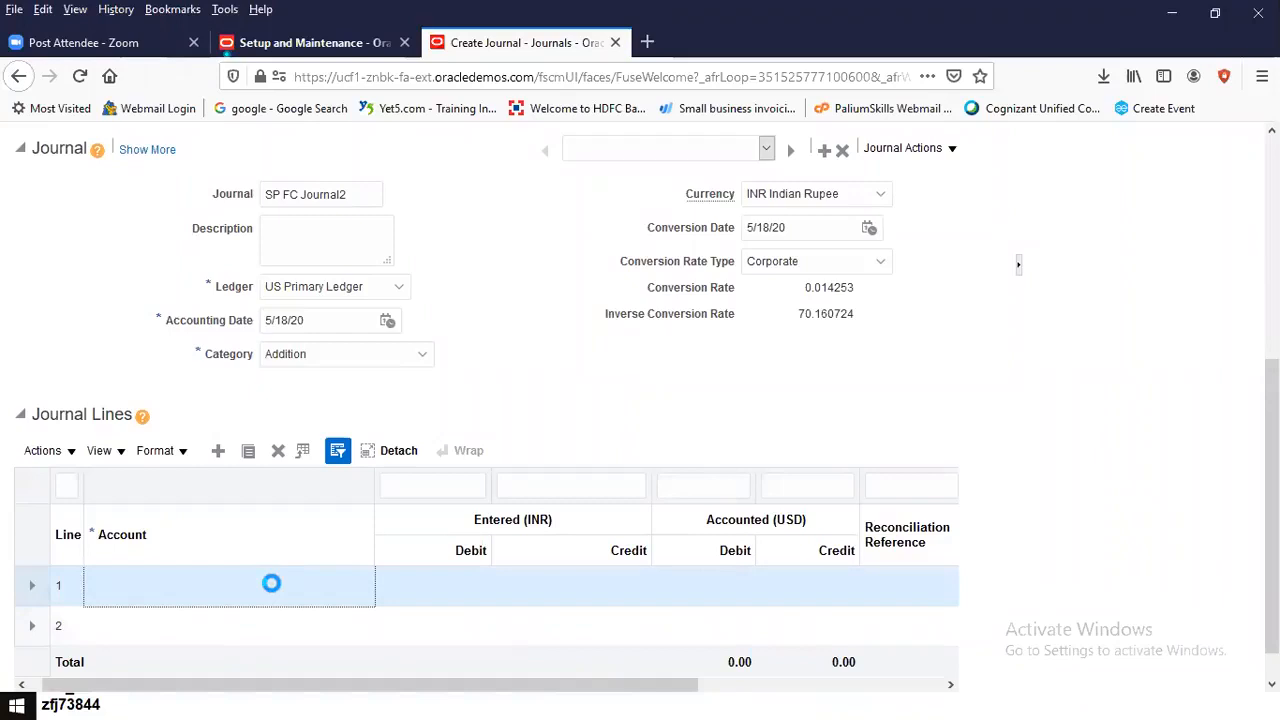
click(273, 589)
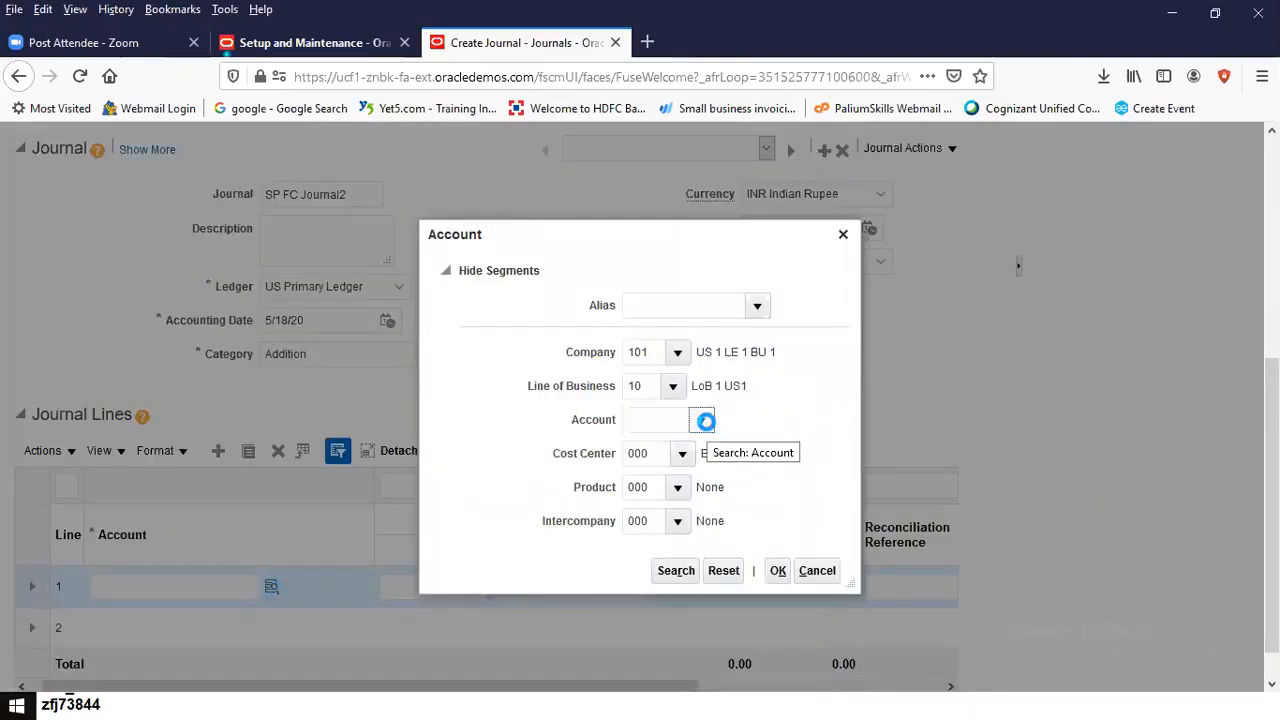
scroll(872, 511, down, 1)
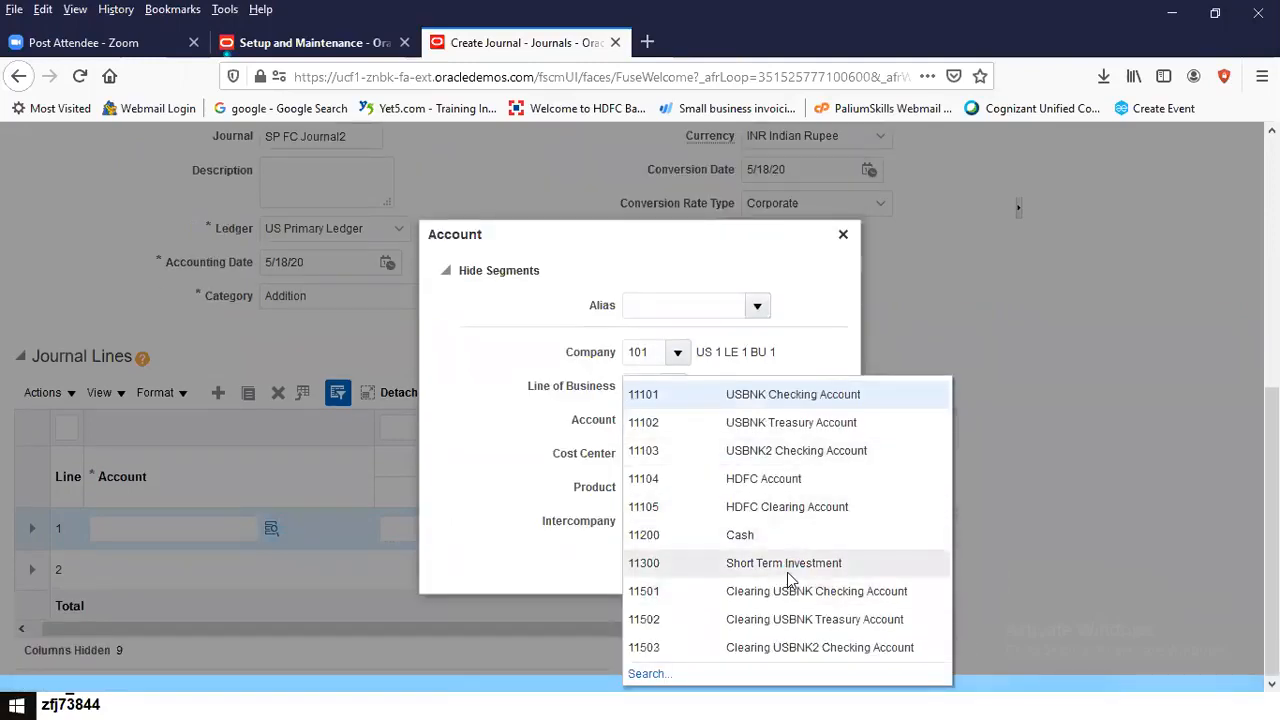
click(648, 673)
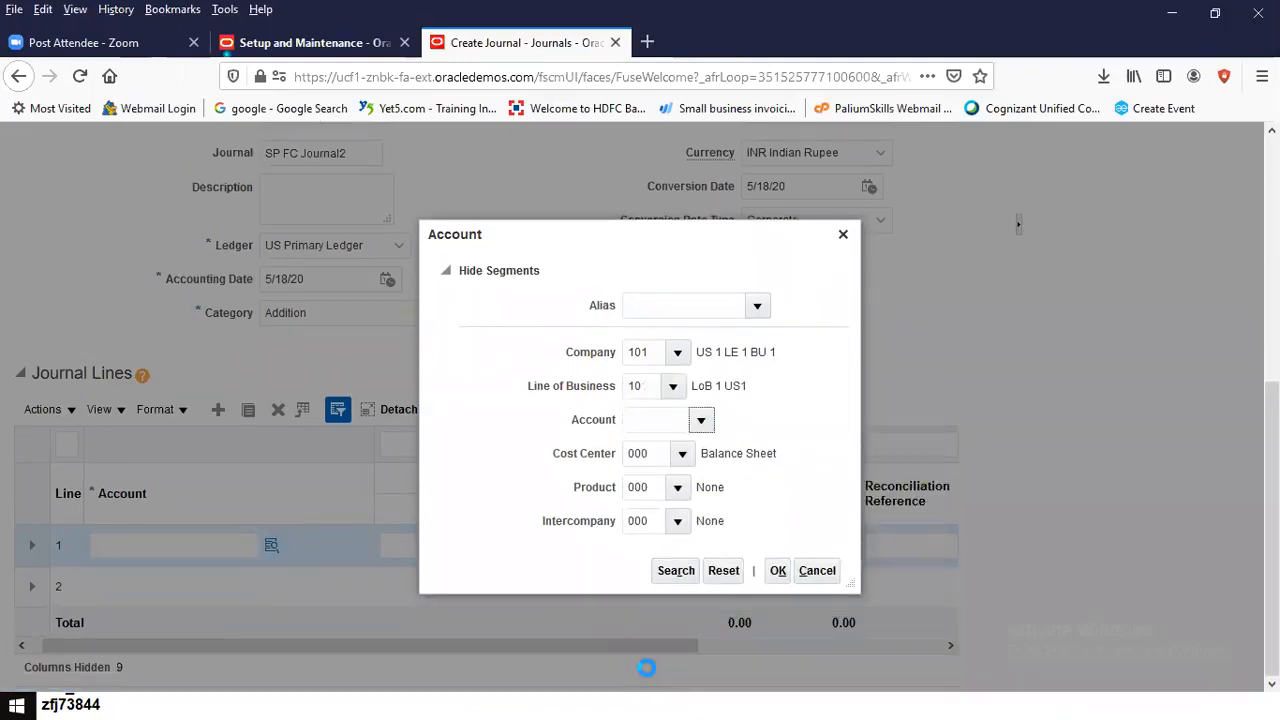
click(718, 441)
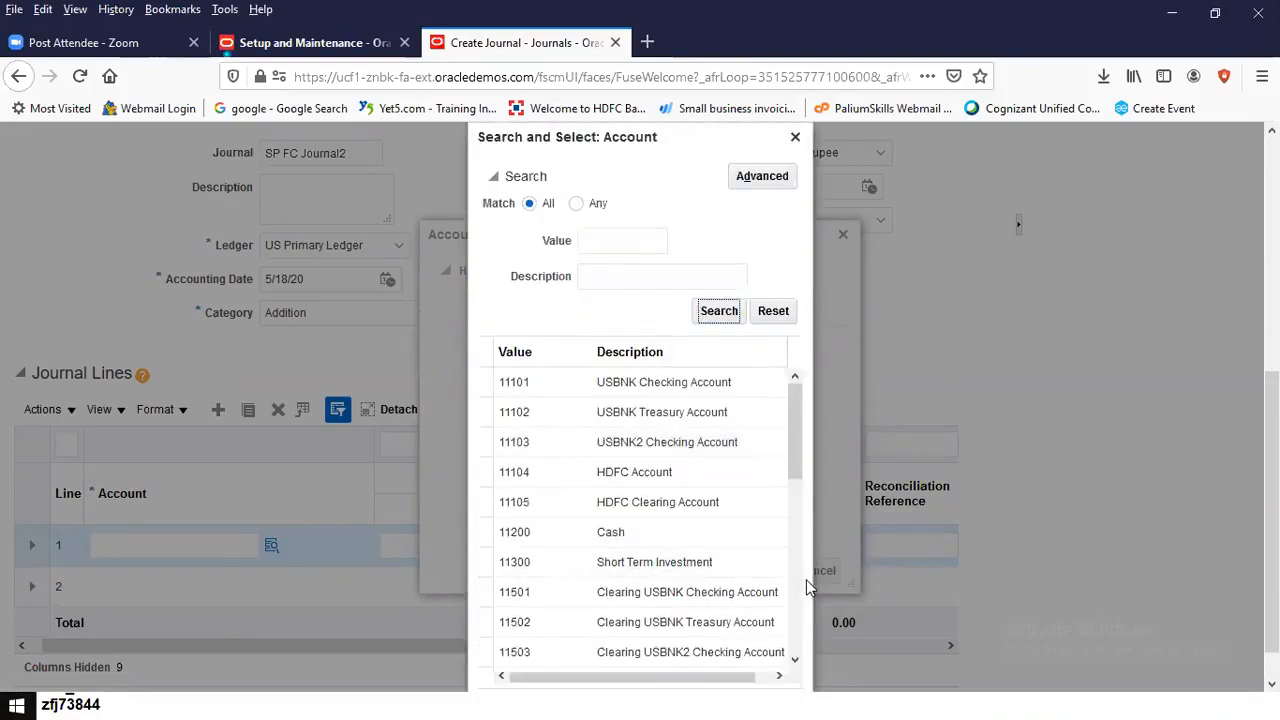
Select 15170 Office Equipment, giving line 1 account 101.10.15170.000.000.000
scroll(800, 579, down, 5)
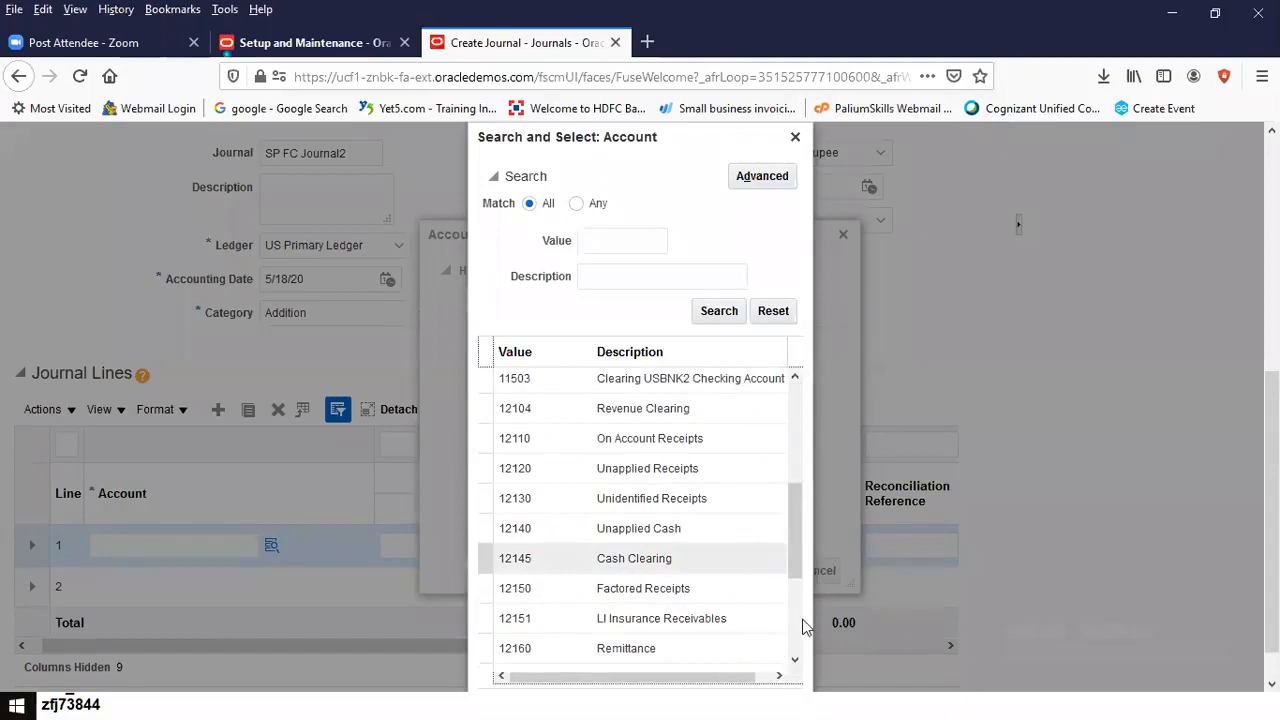
scroll(800, 628, down, 10)
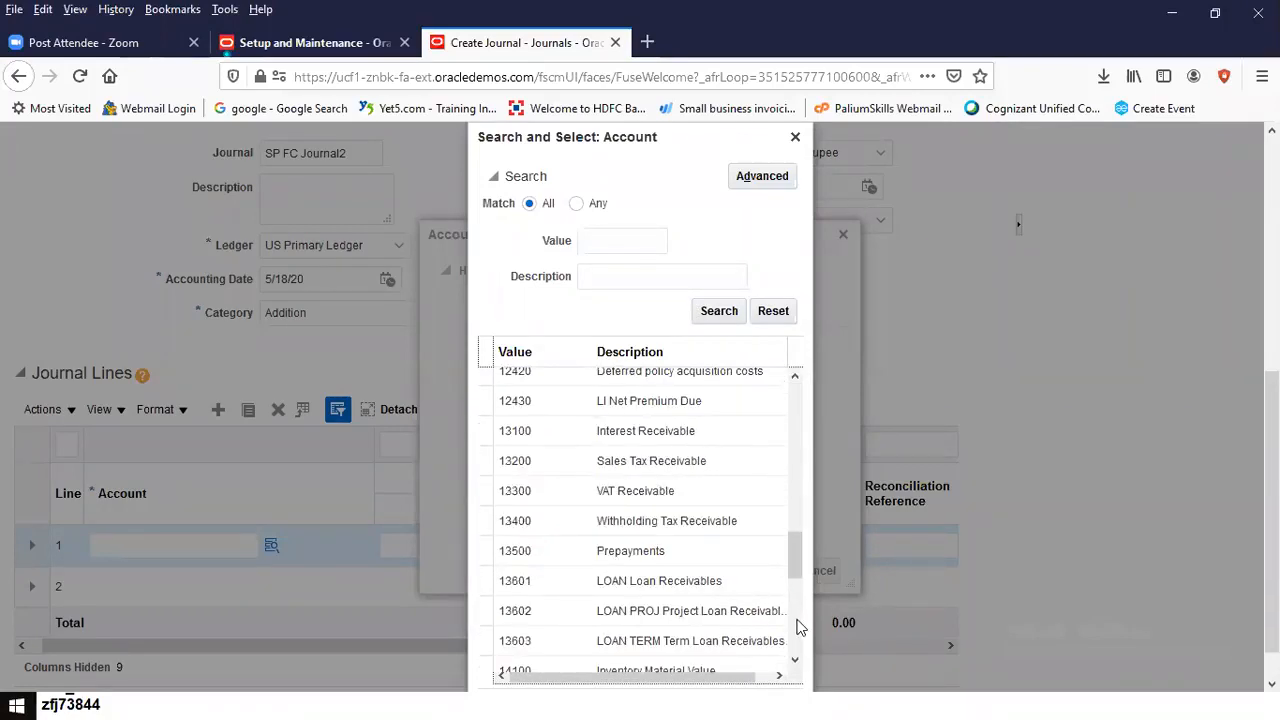
scroll(800, 628, down, 5)
scroll(800, 628, down, 5)
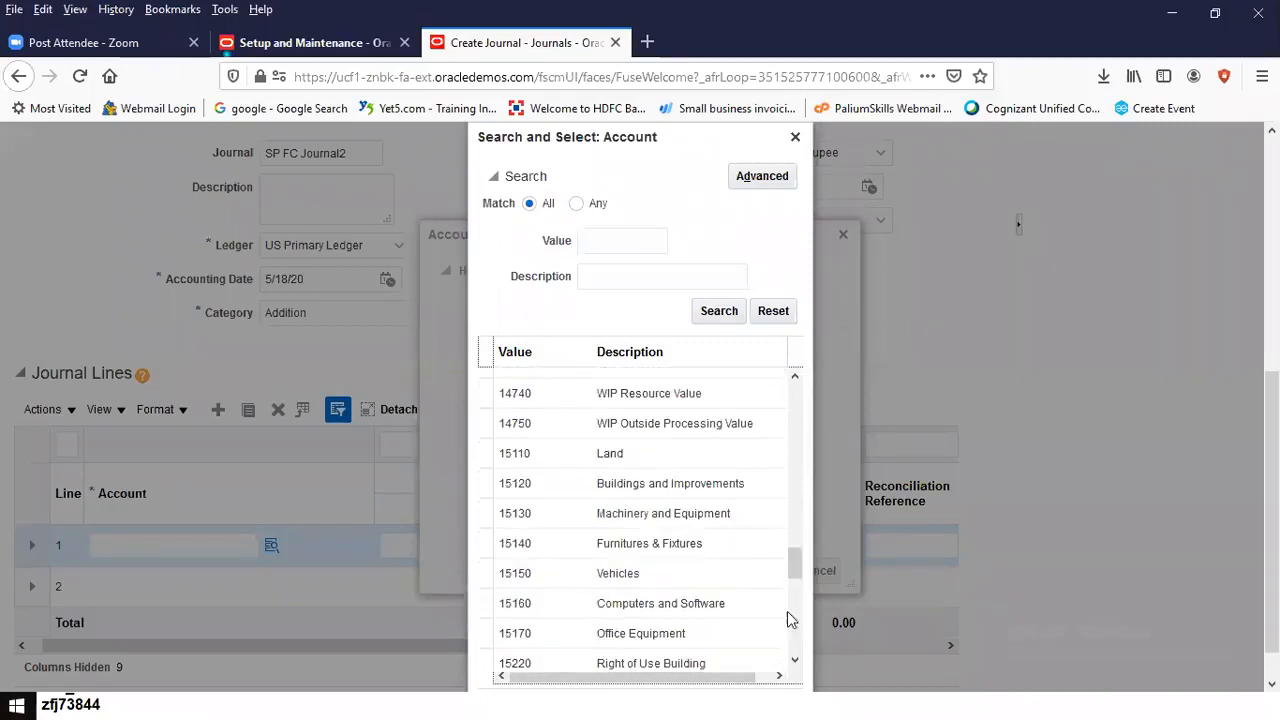
click(714, 633)
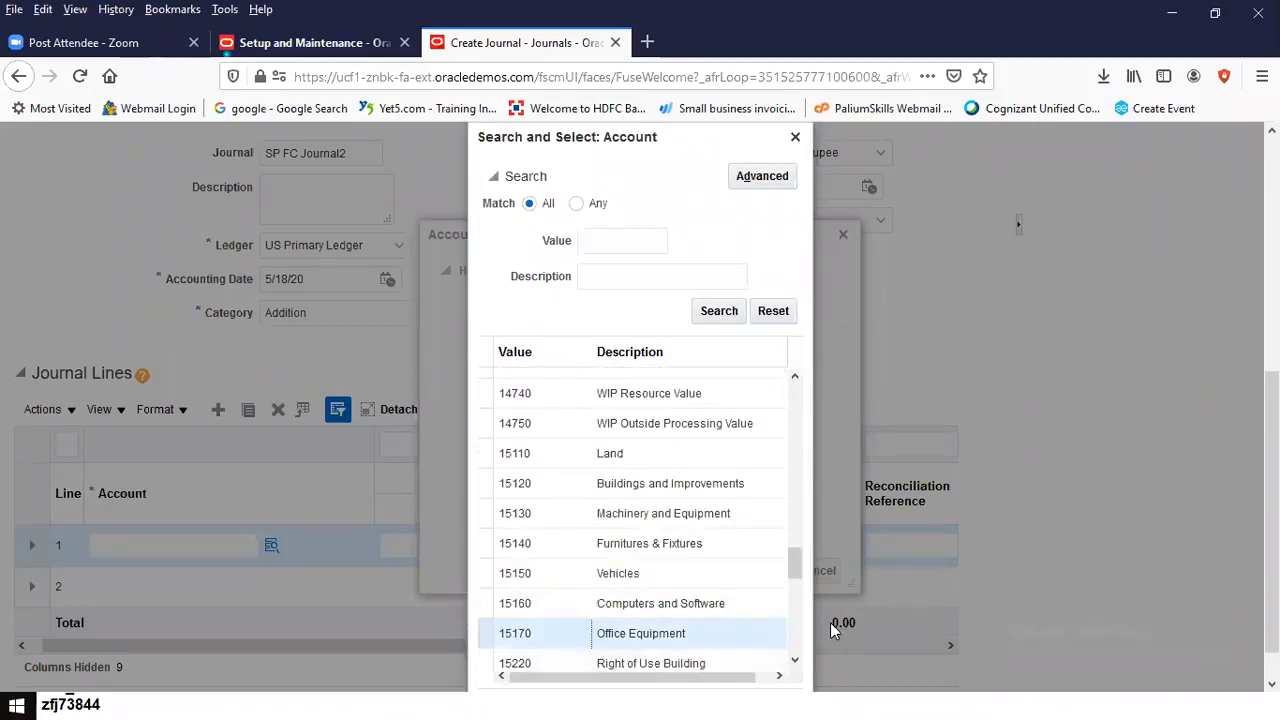
scroll(1141, 588, down, 1)
click(740, 670)
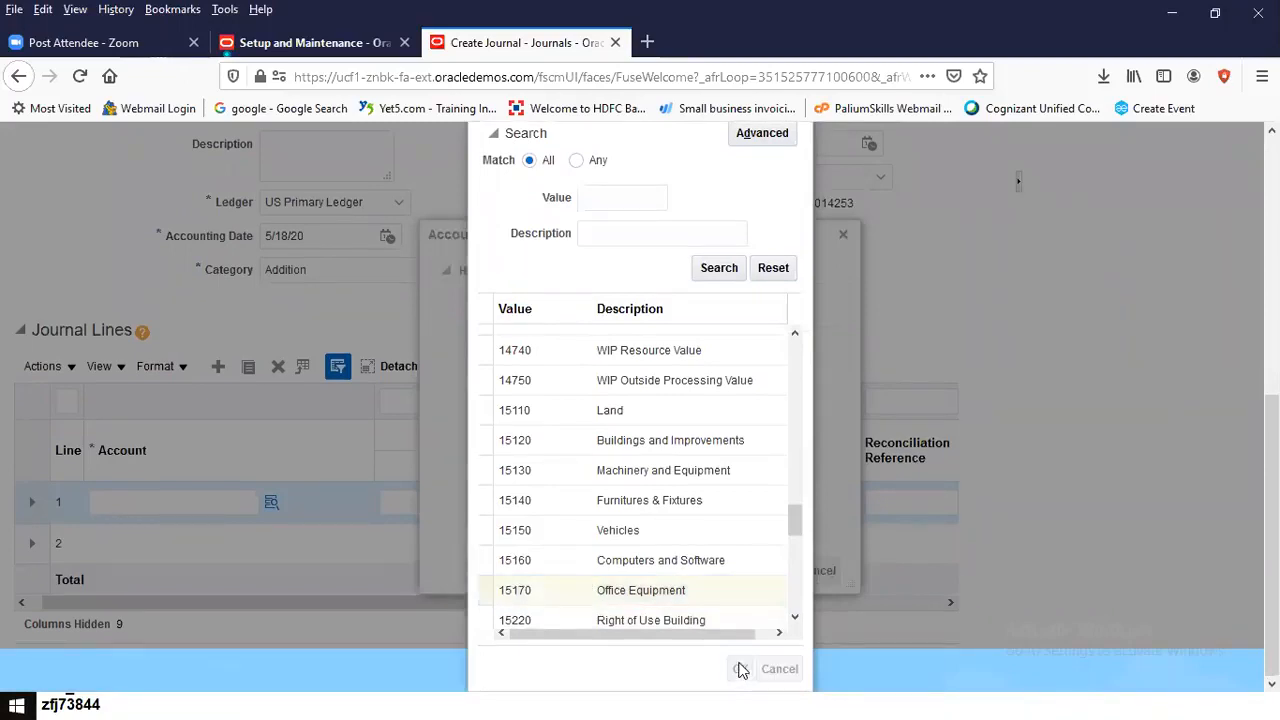
click(777, 570)
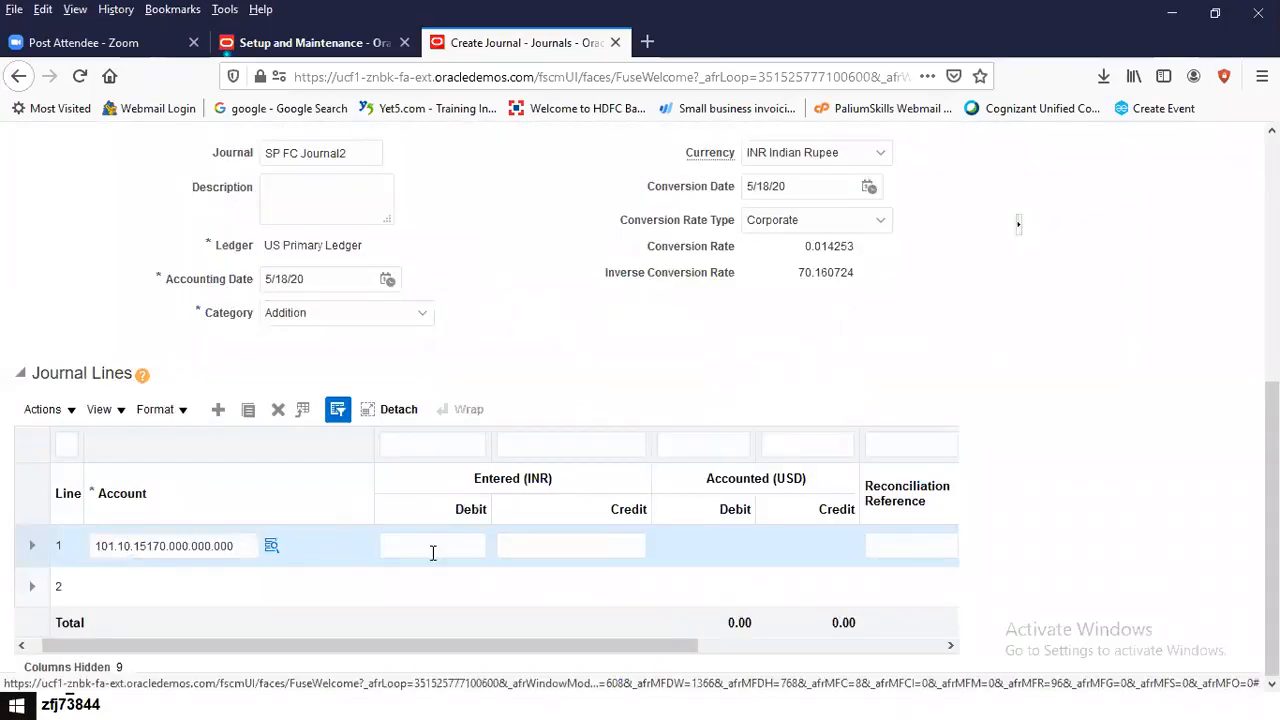
click(429, 548)
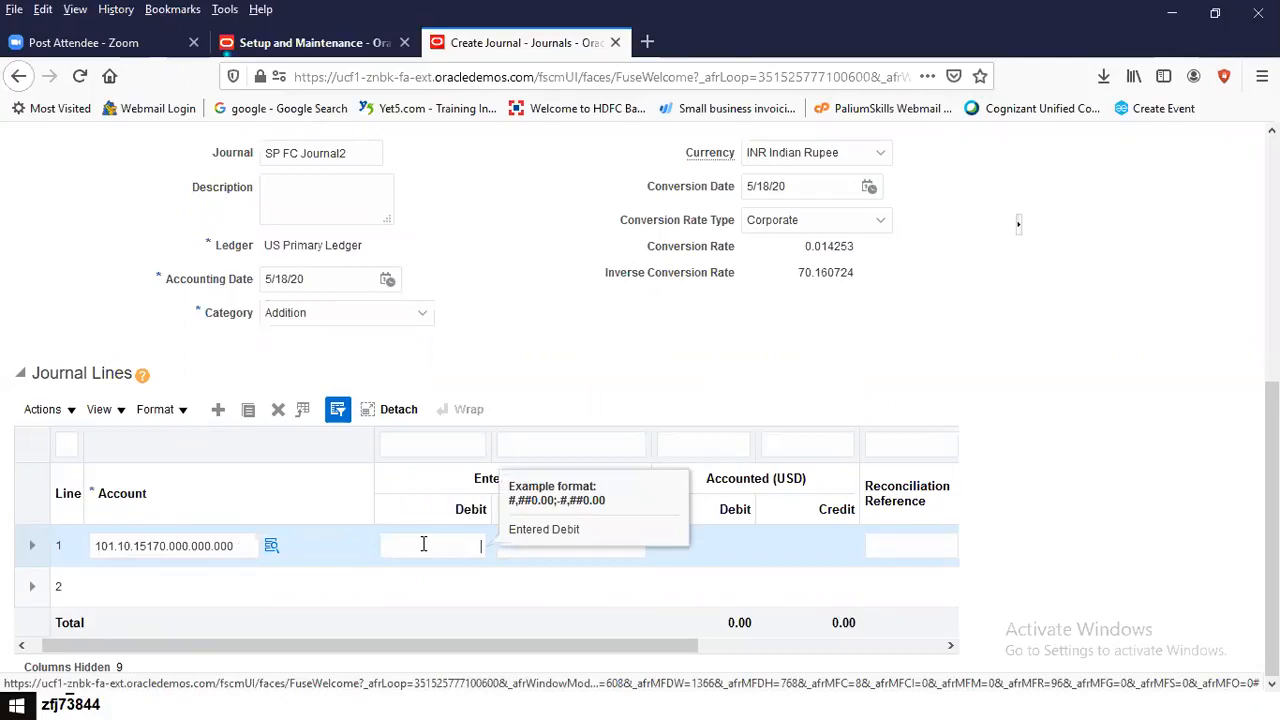
Enter a 1,000 INR debit on line 1 (14.25 USD) and save SP FC Journal2
text(1000)
key(Tab)
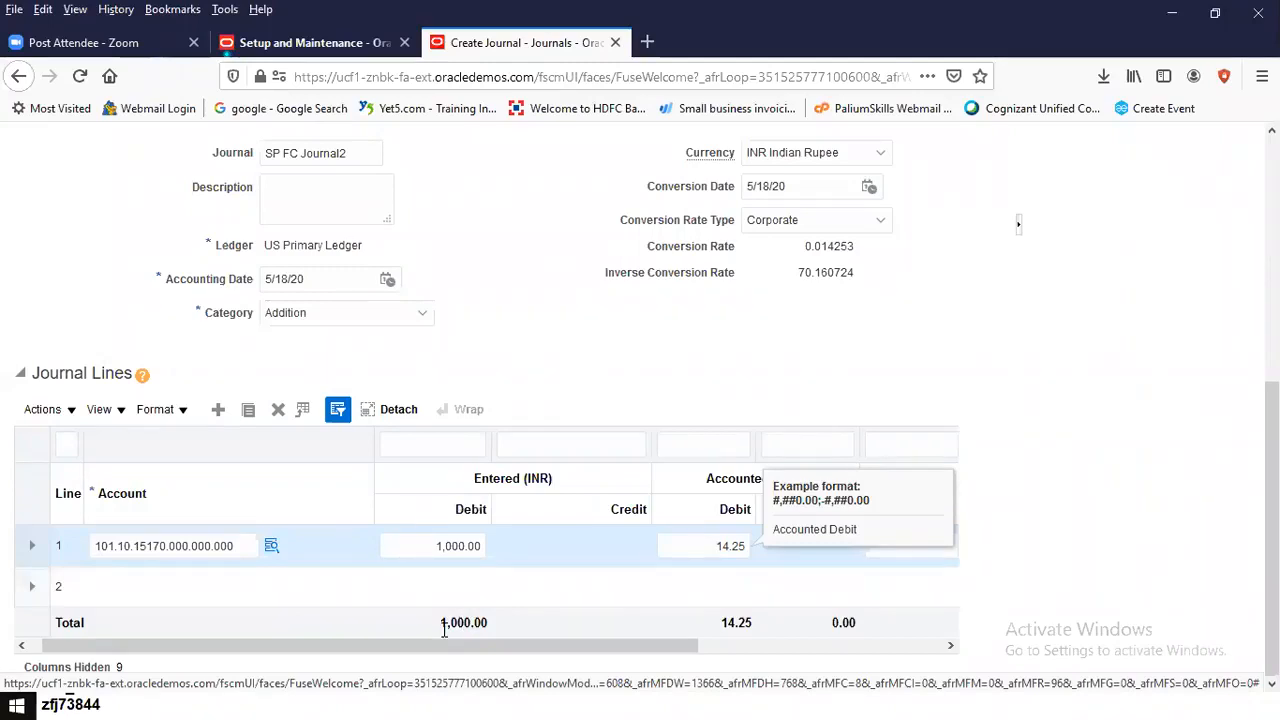
scroll(640, 400, up, 5)
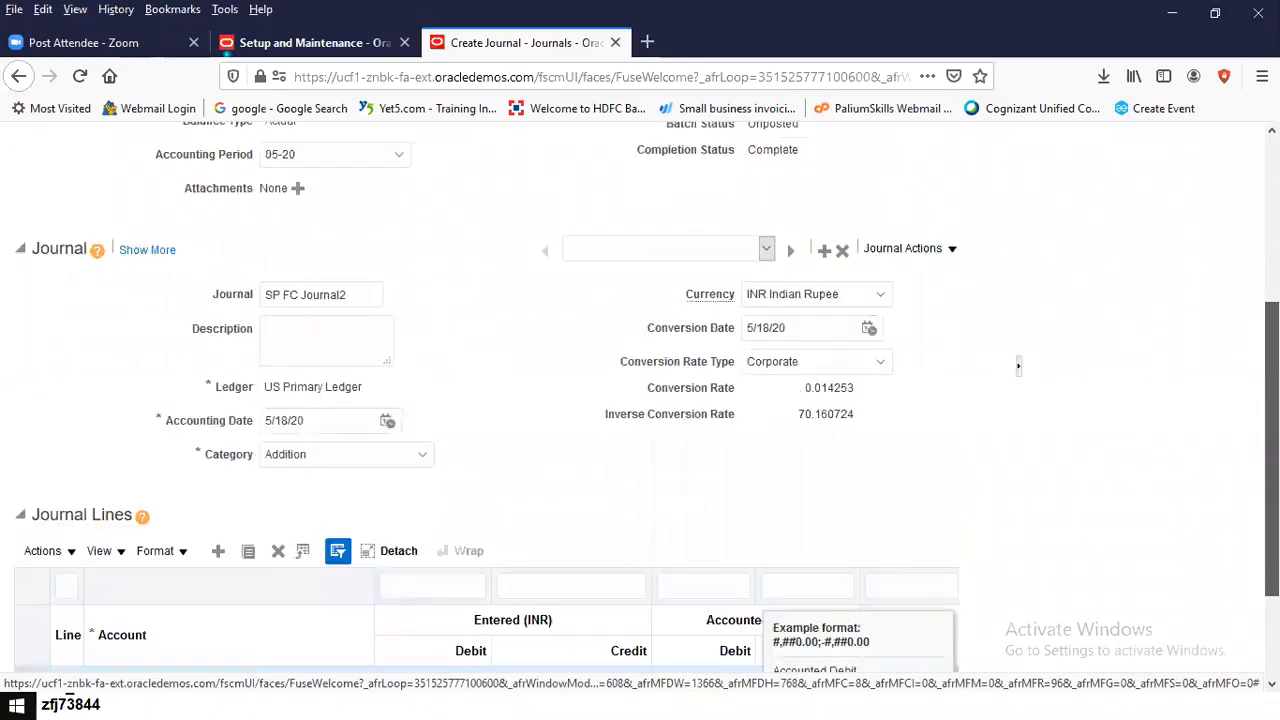
click(780, 218)
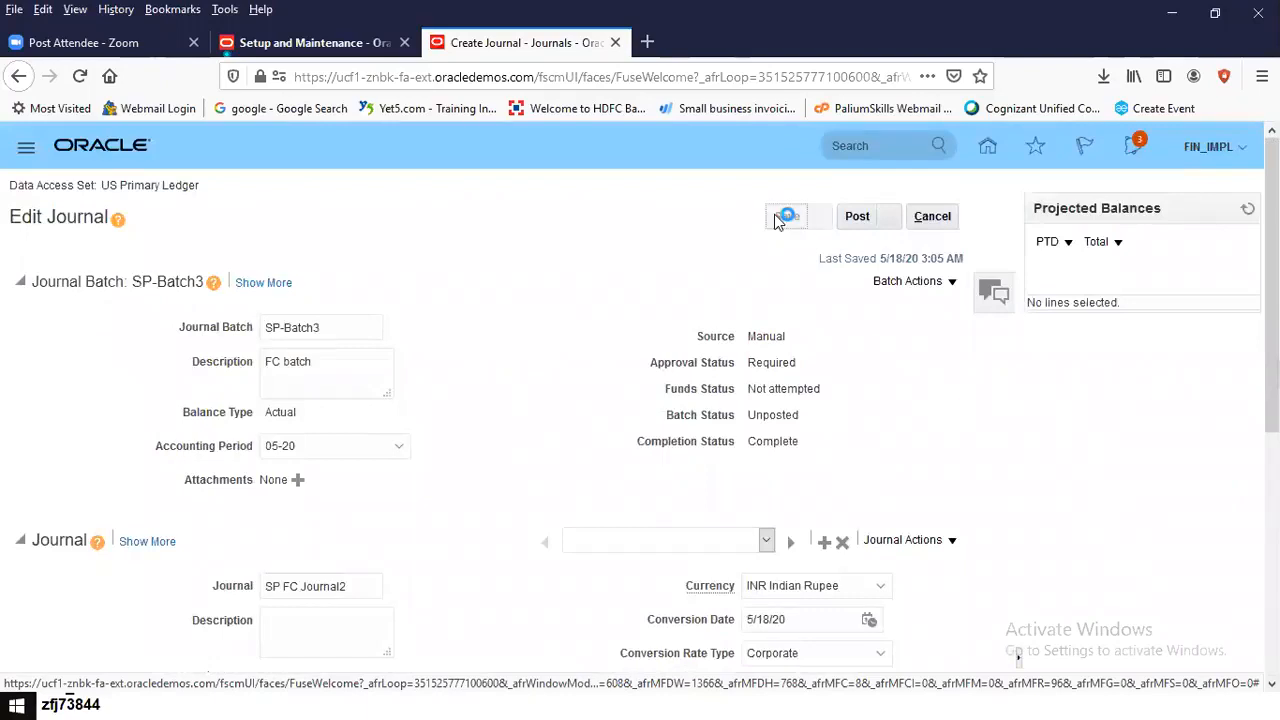
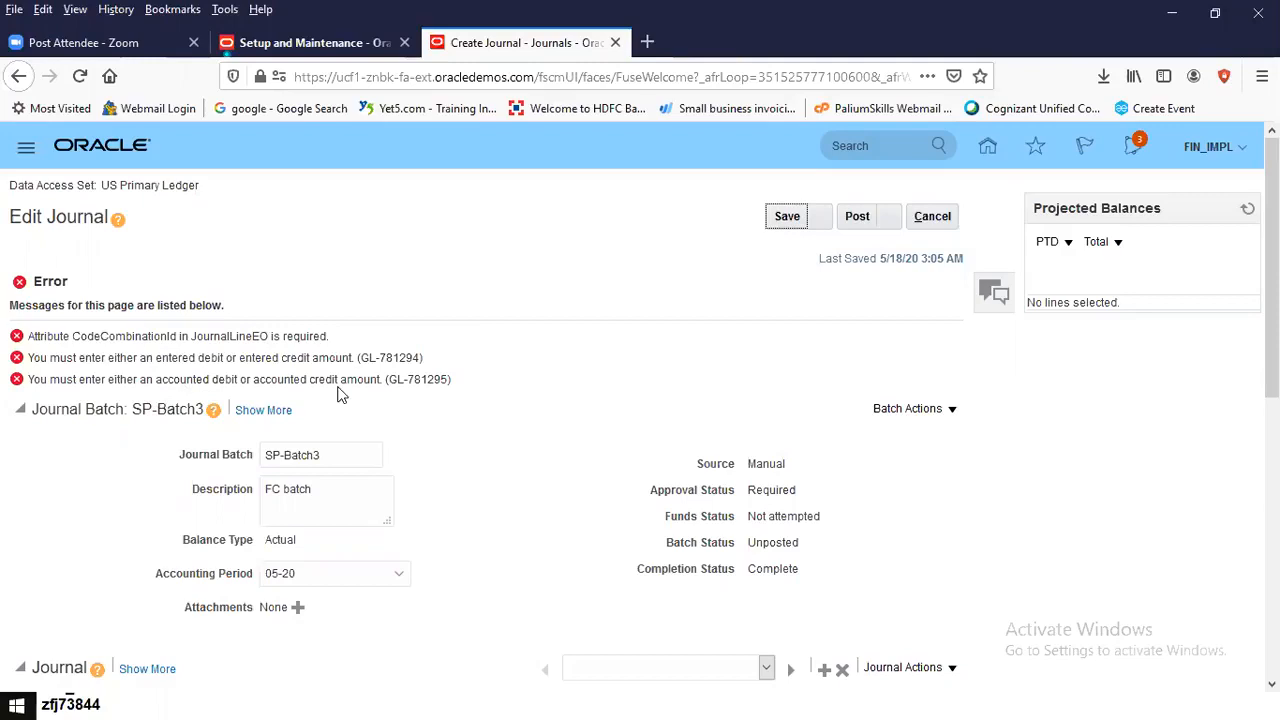
Give journal line 2 account 101.10.11200.000.000.000 (Cash) and an 800 INR entered credit
drag(1271, 300, 1271, 577)
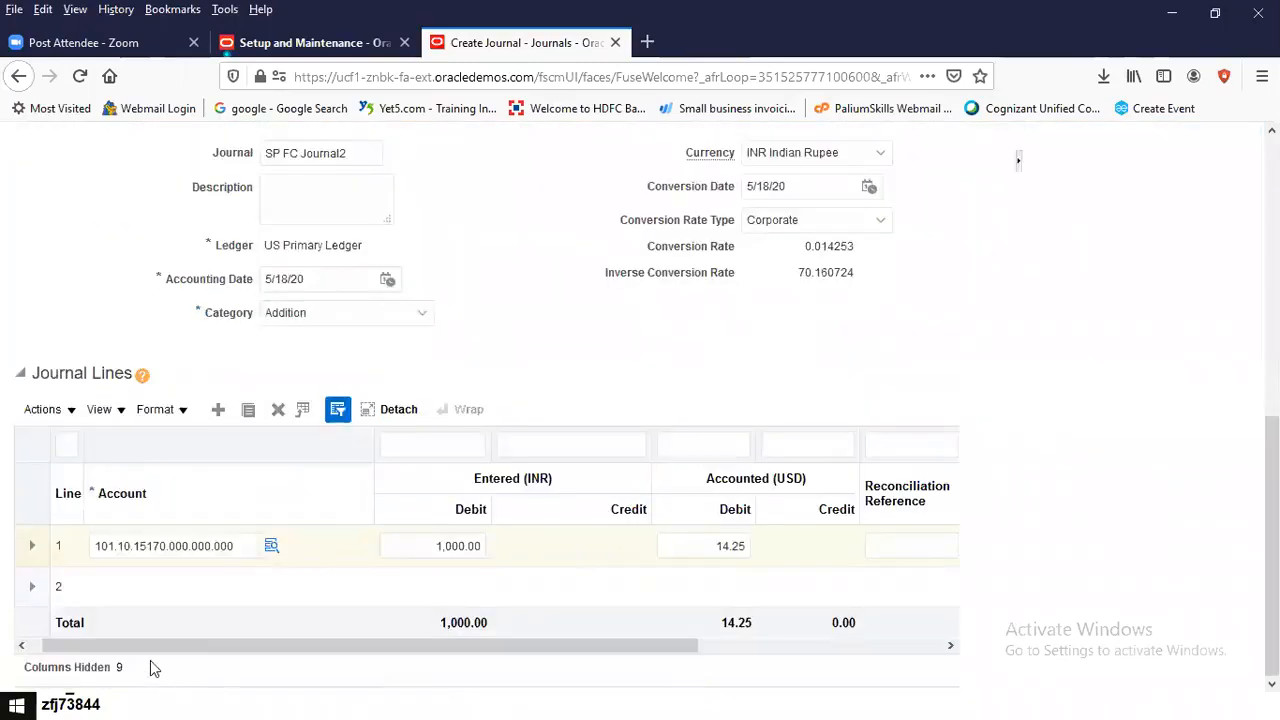
click(171, 592)
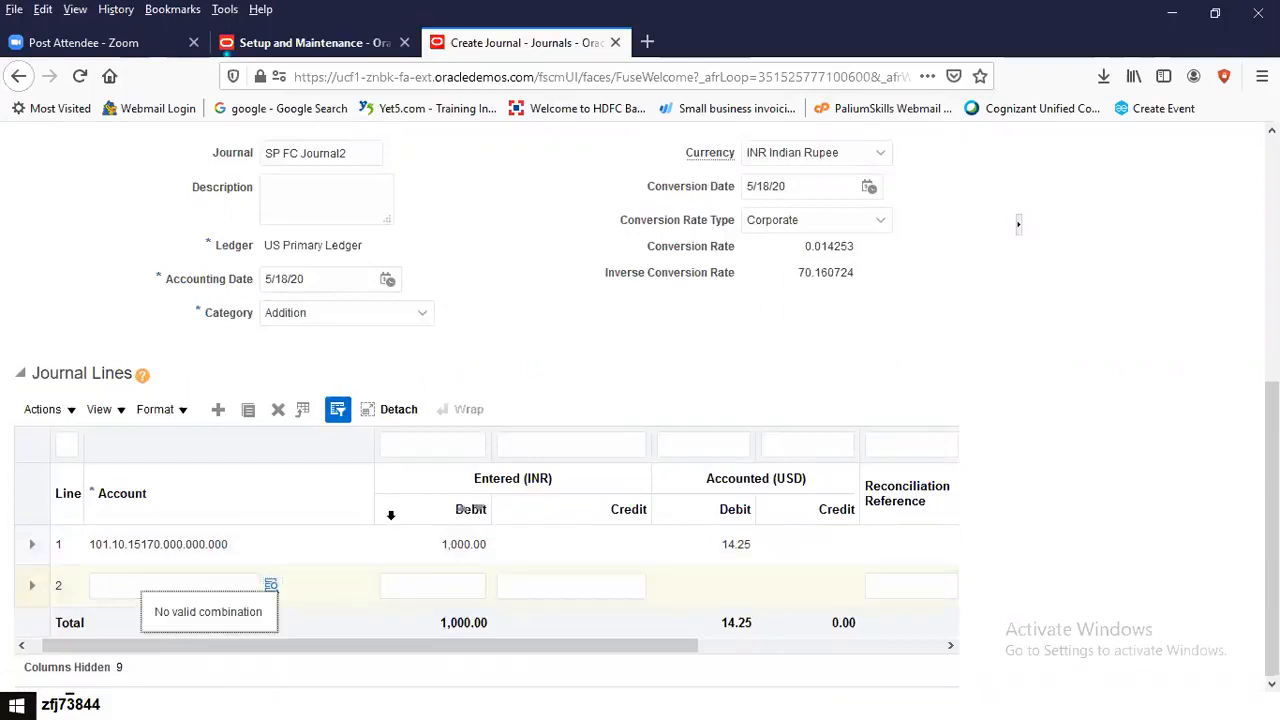
click(271, 585)
click(701, 420)
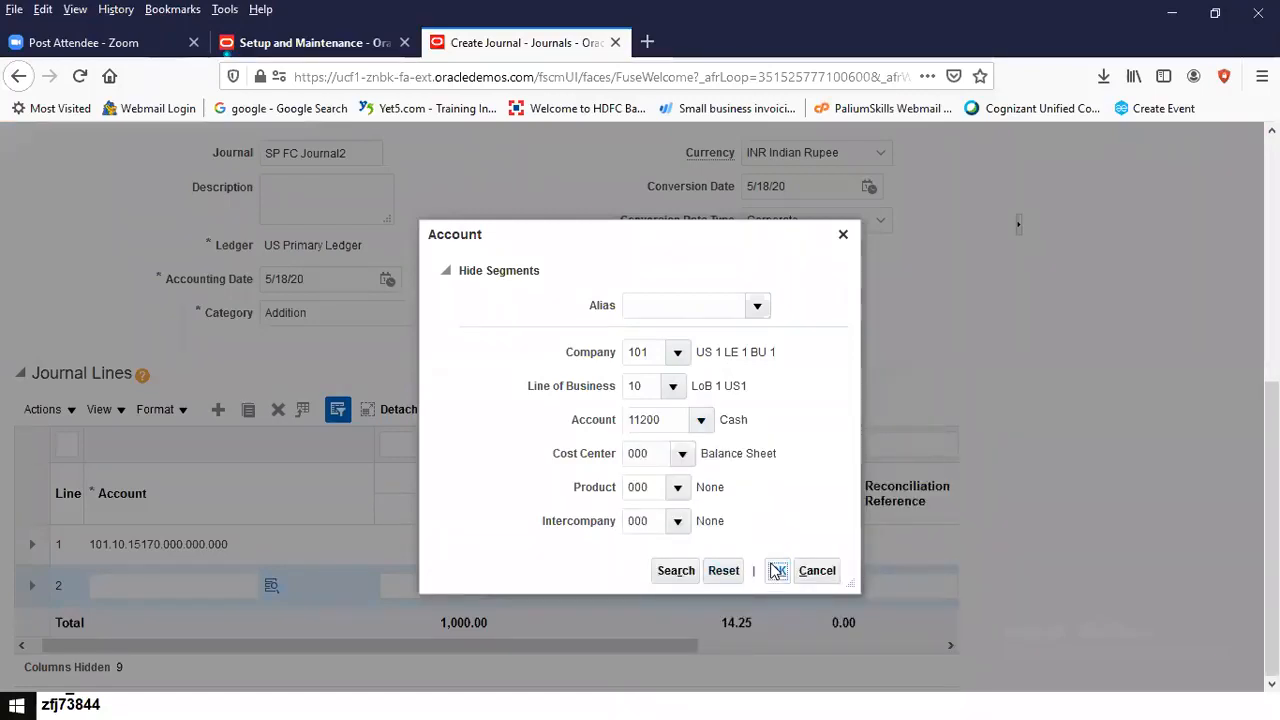
click(777, 570)
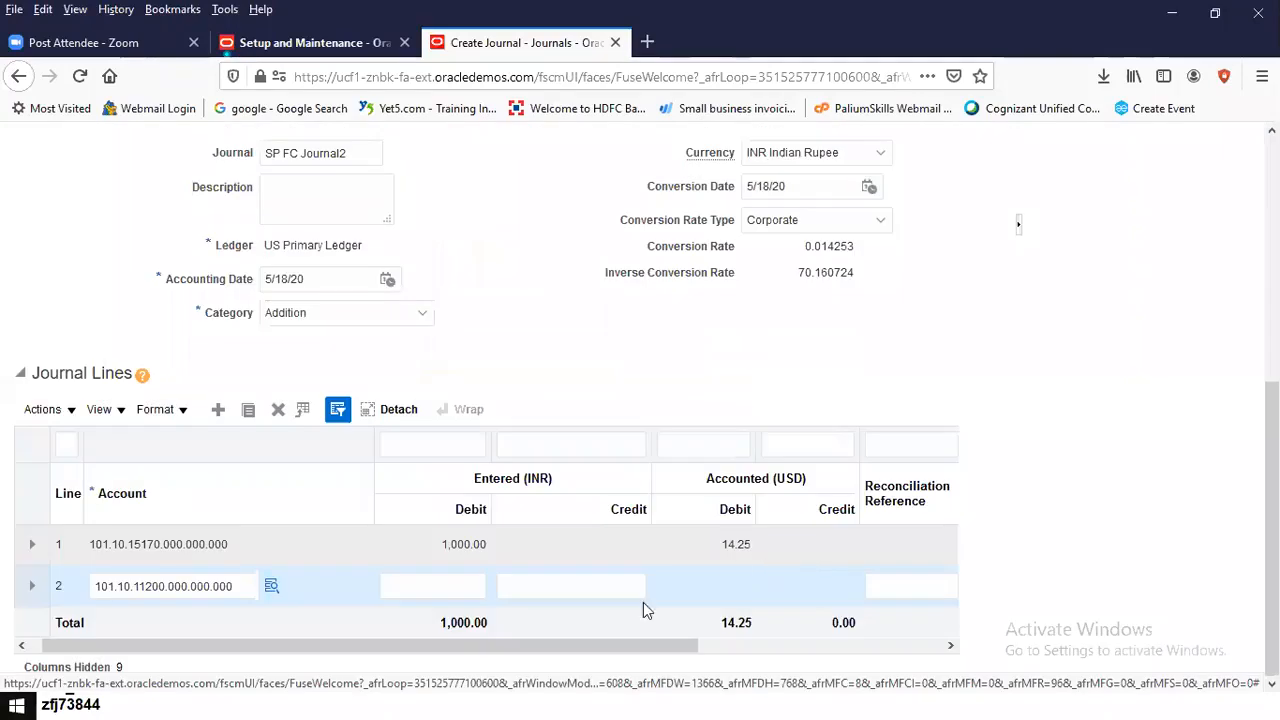
click(592, 576)
text(800)
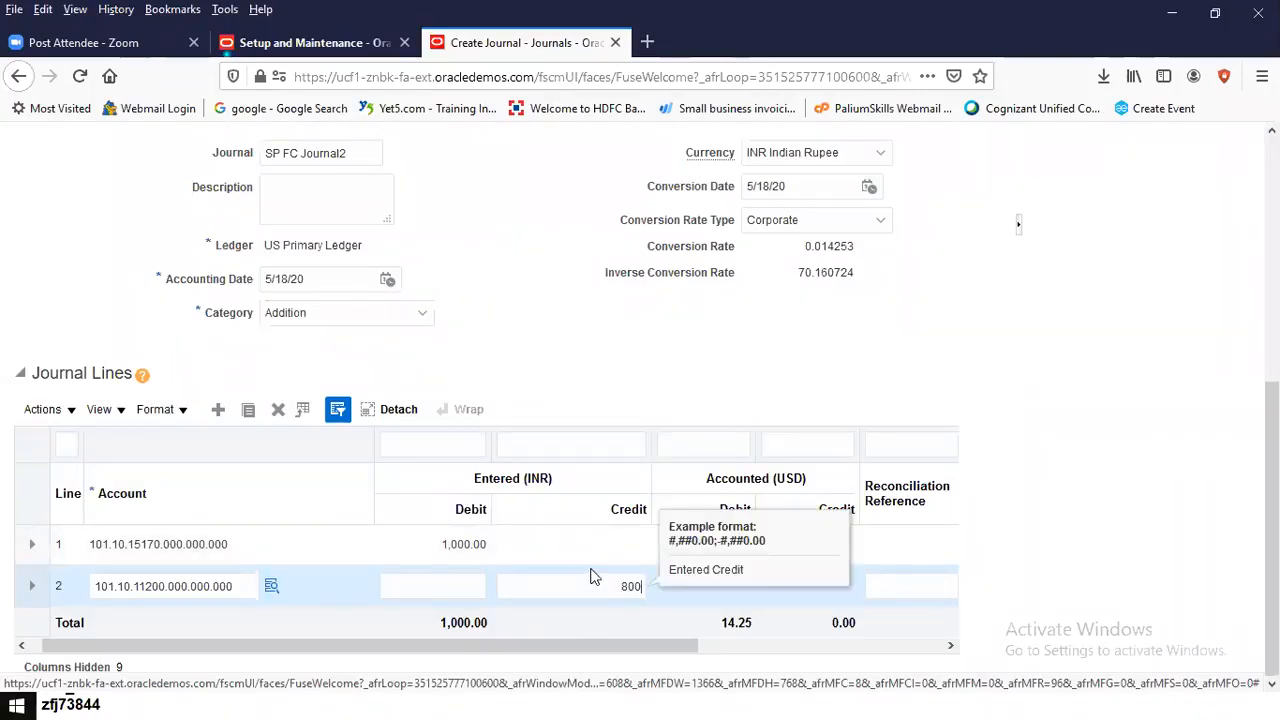
key(Tab)
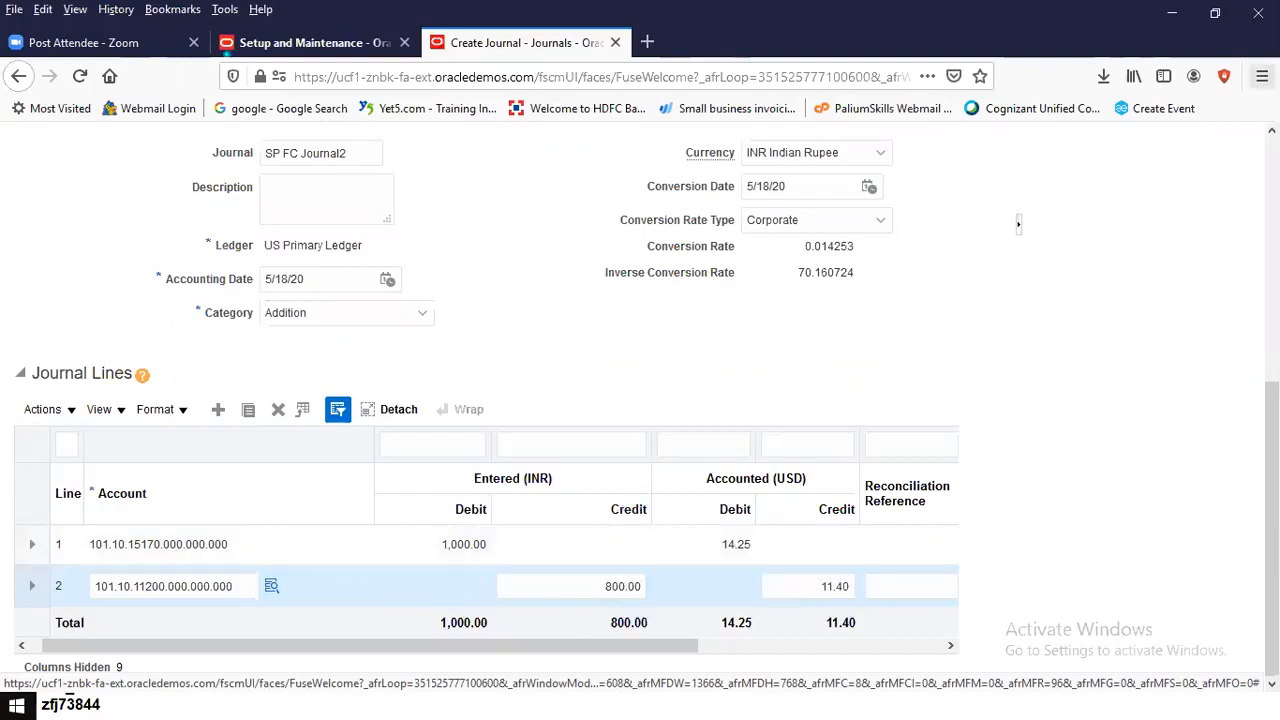
Save batch SP-Batch3, accepting the unequal accounted totals warning
drag(1272, 500, 1272, 210)
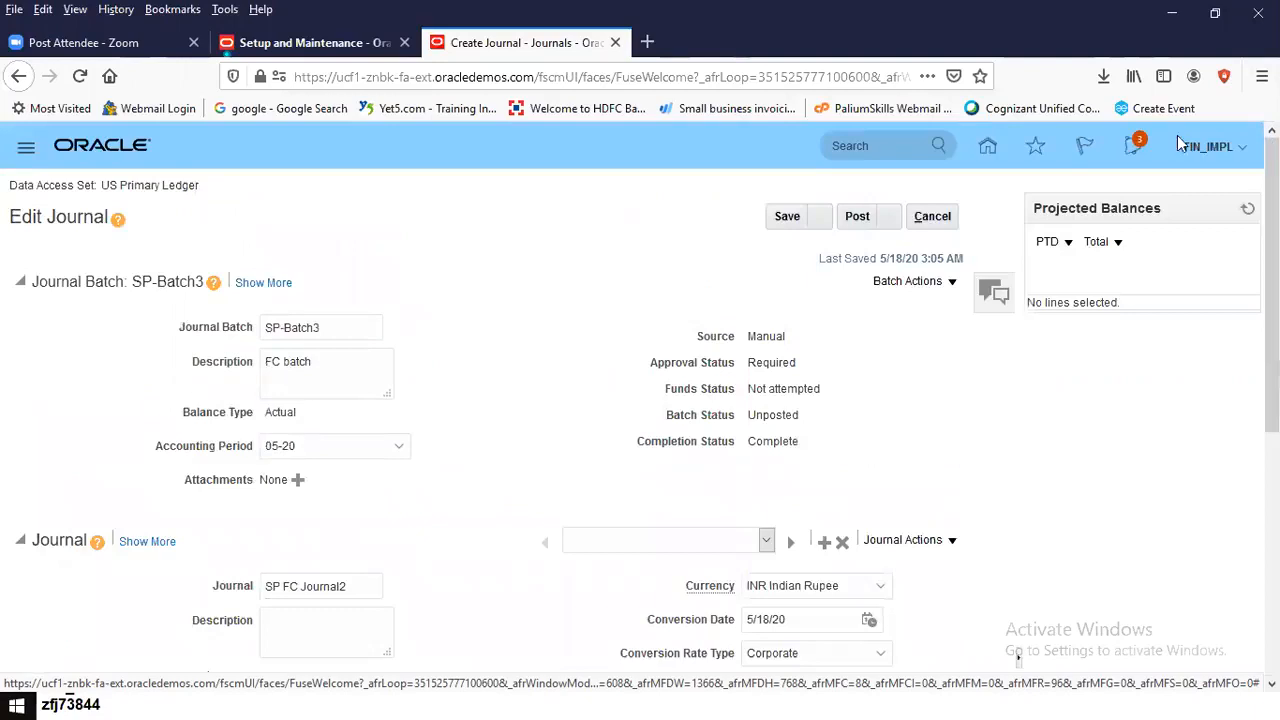
click(775, 218)
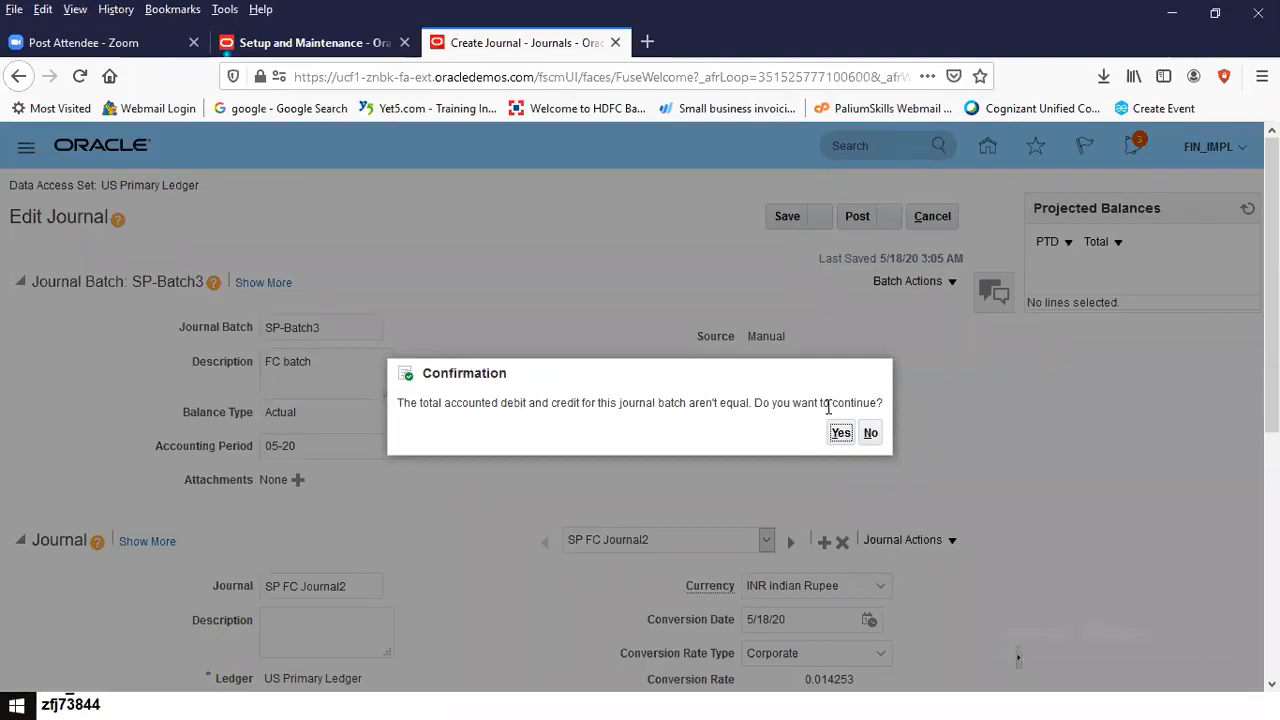
click(841, 434)
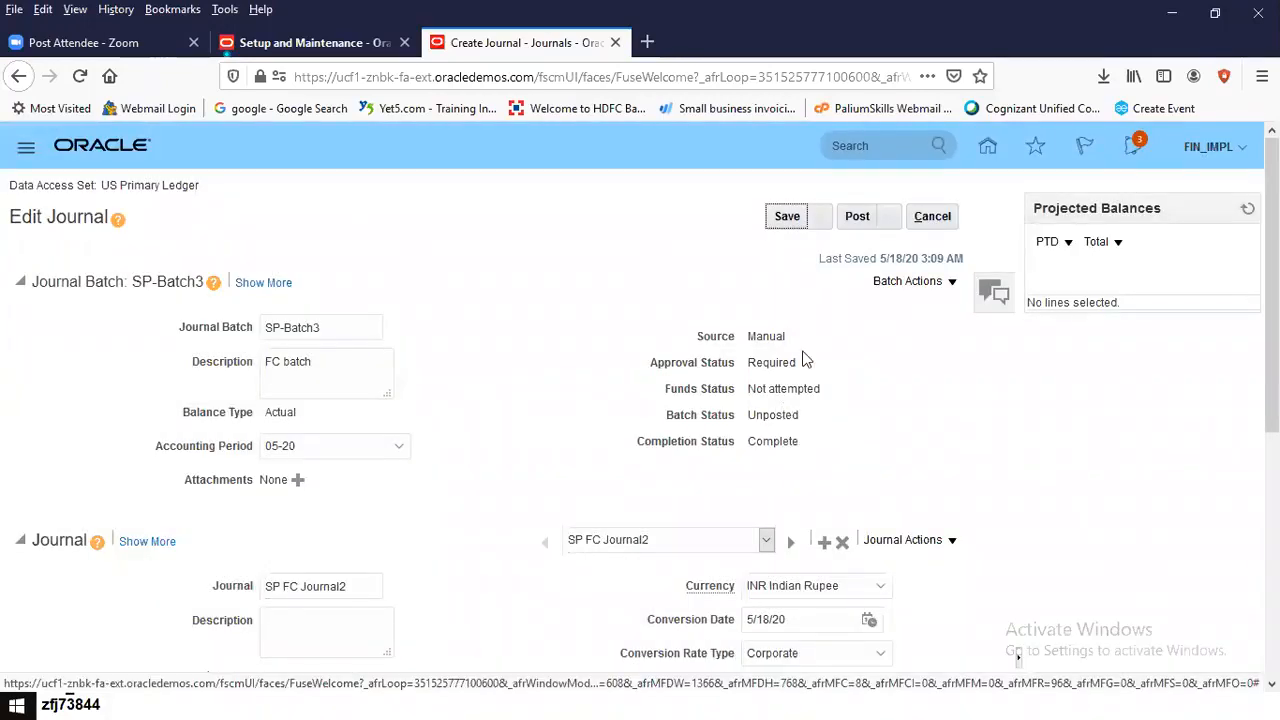
Post the batch despite unequal totals and acknowledge it was forwarded for approval
scroll(862, 392, down, 5)
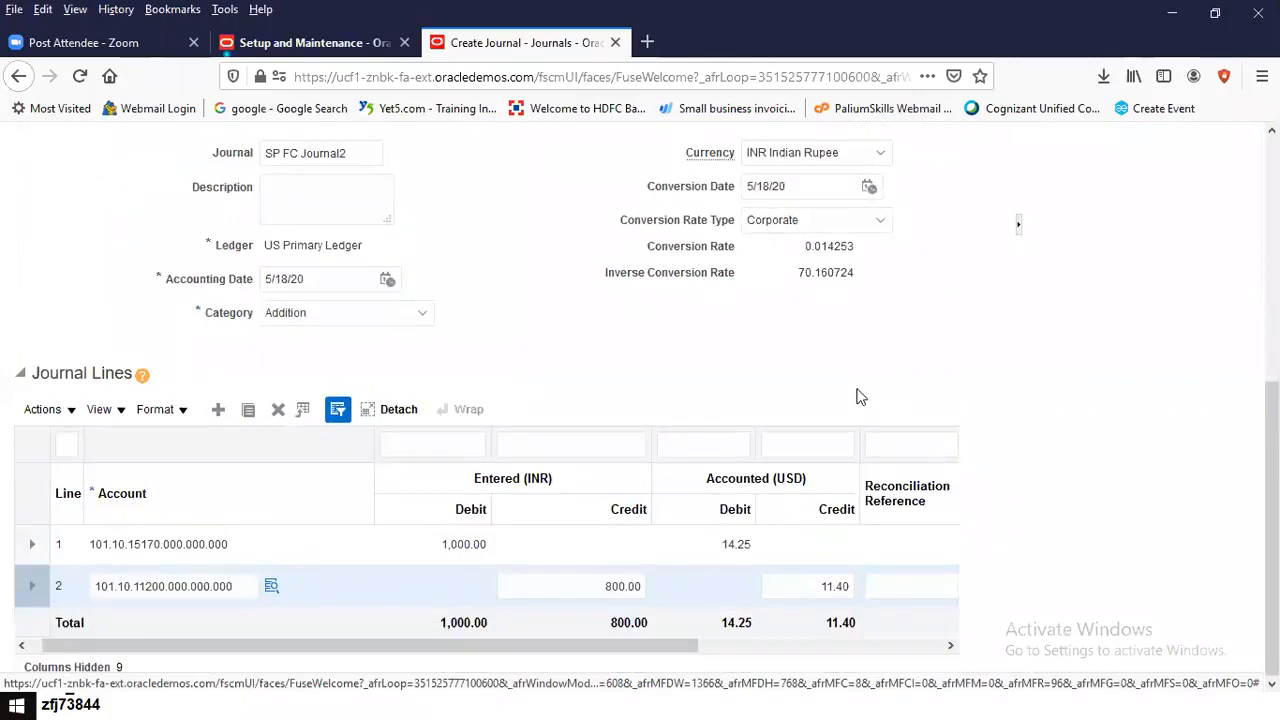
scroll(859, 392, up, 5)
click(857, 216)
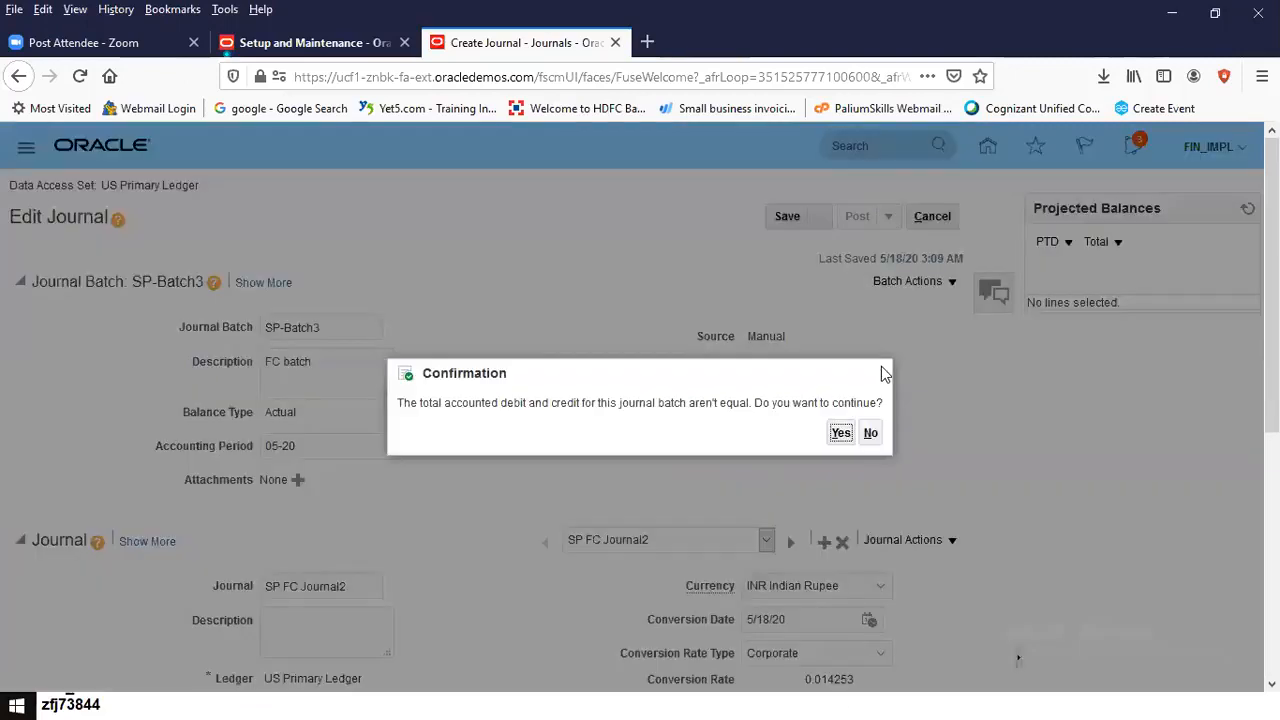
click(842, 433)
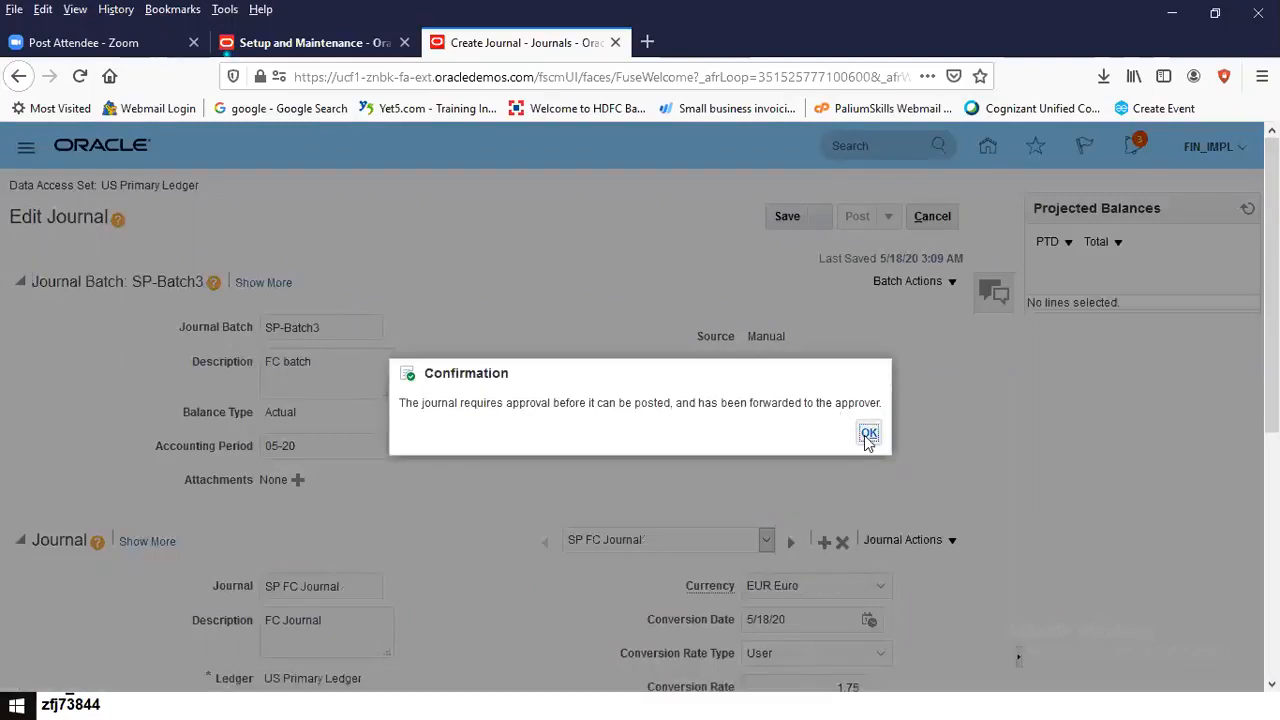
click(868, 438)
click(866, 438)
scroll(866, 437, down, 5)
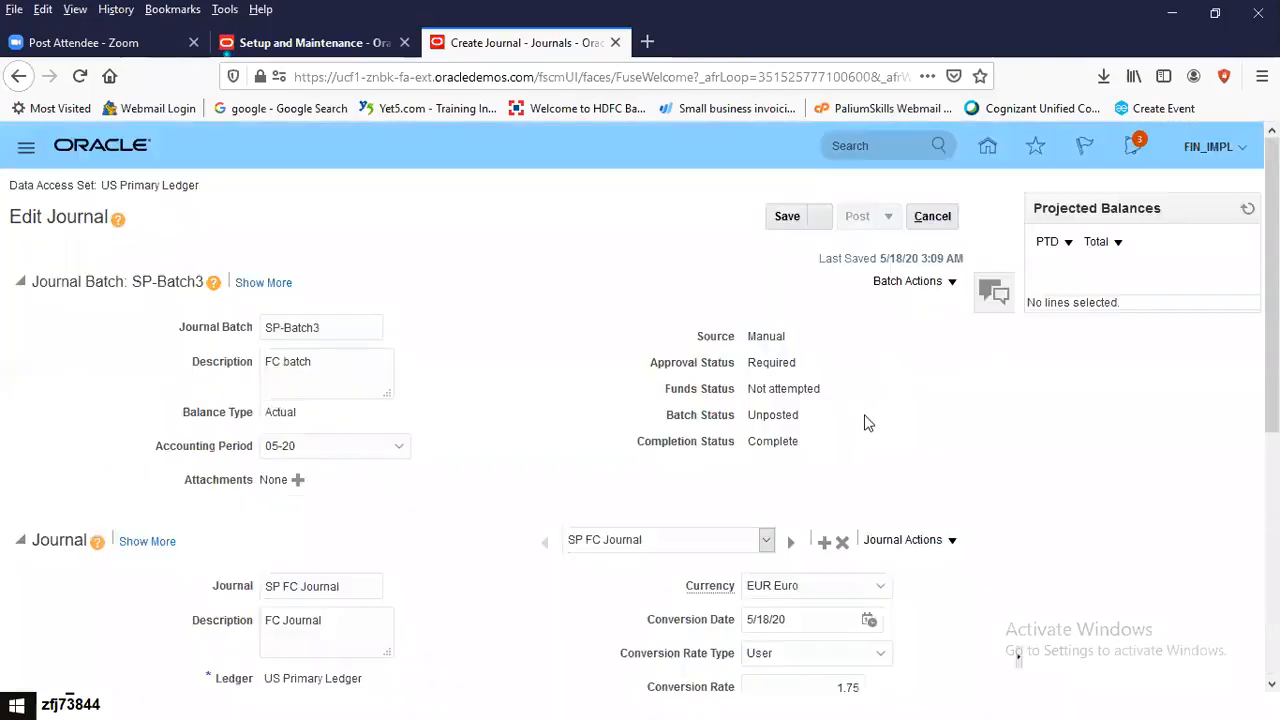
scroll(749, 366, down, 3)
Switch the batch view to SP FC Journal2 and bring its journal lines into view
click(763, 253)
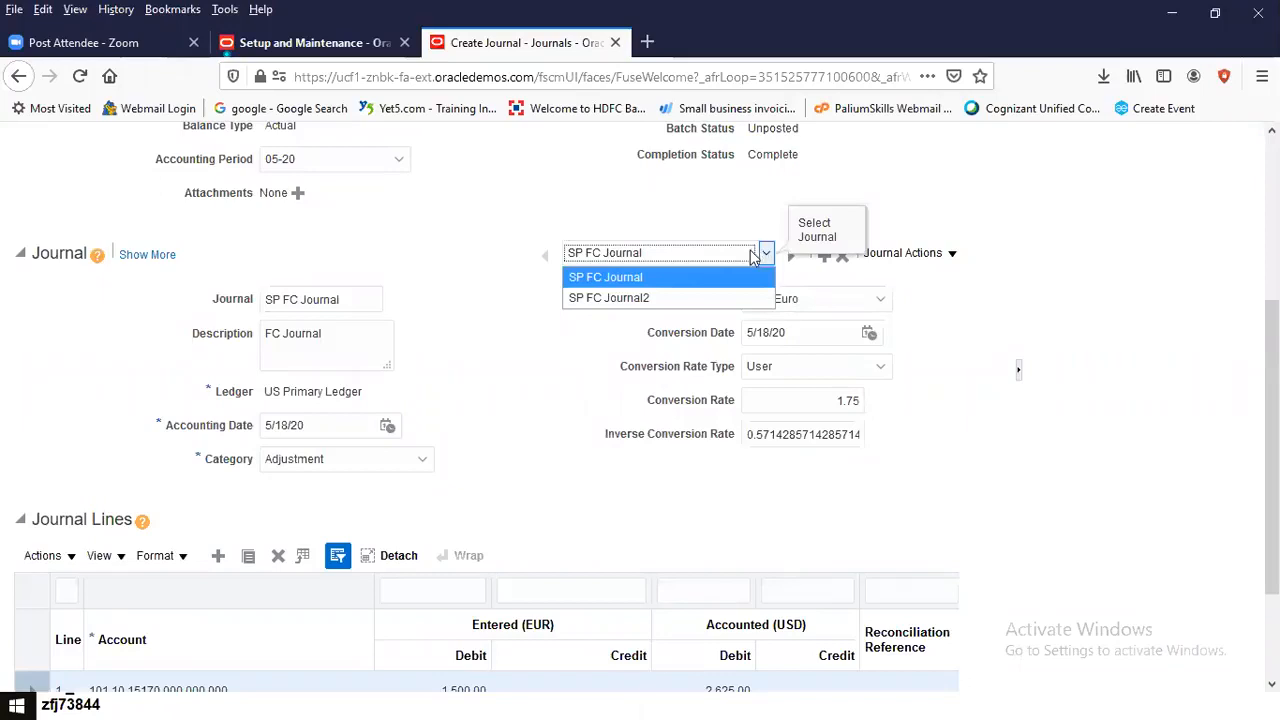
click(689, 298)
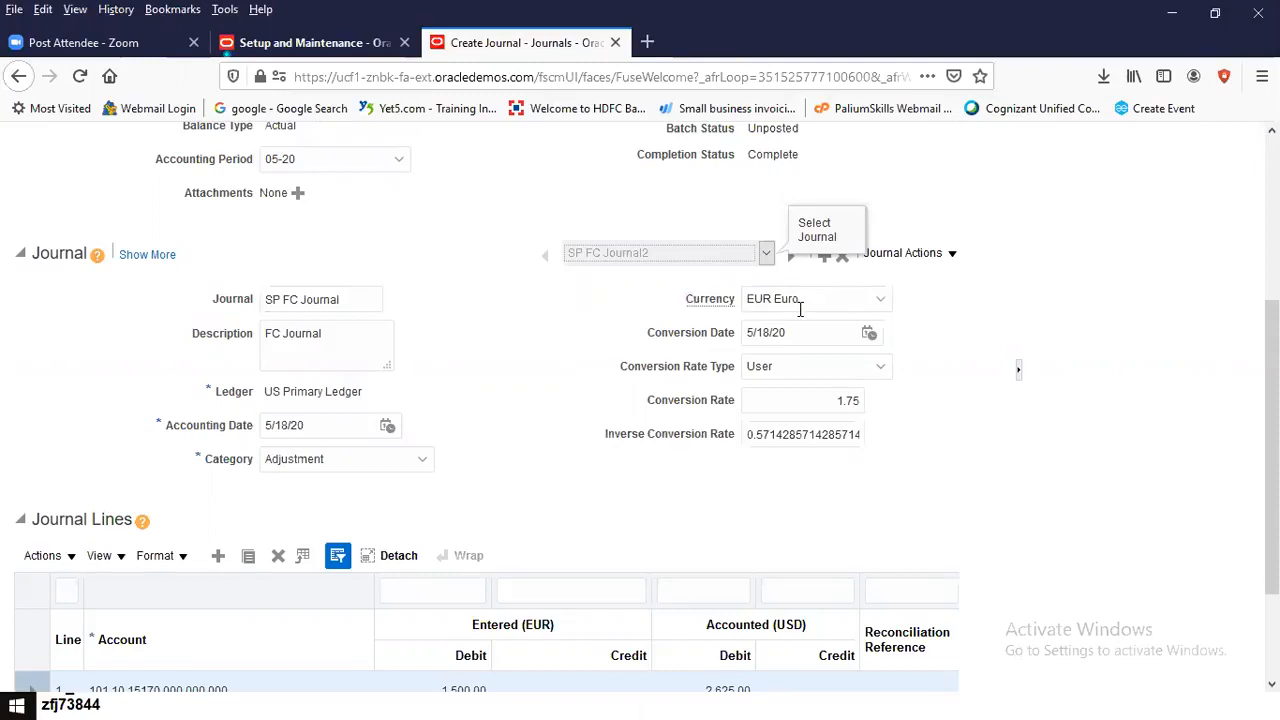
scroll(640, 420, down, 2)
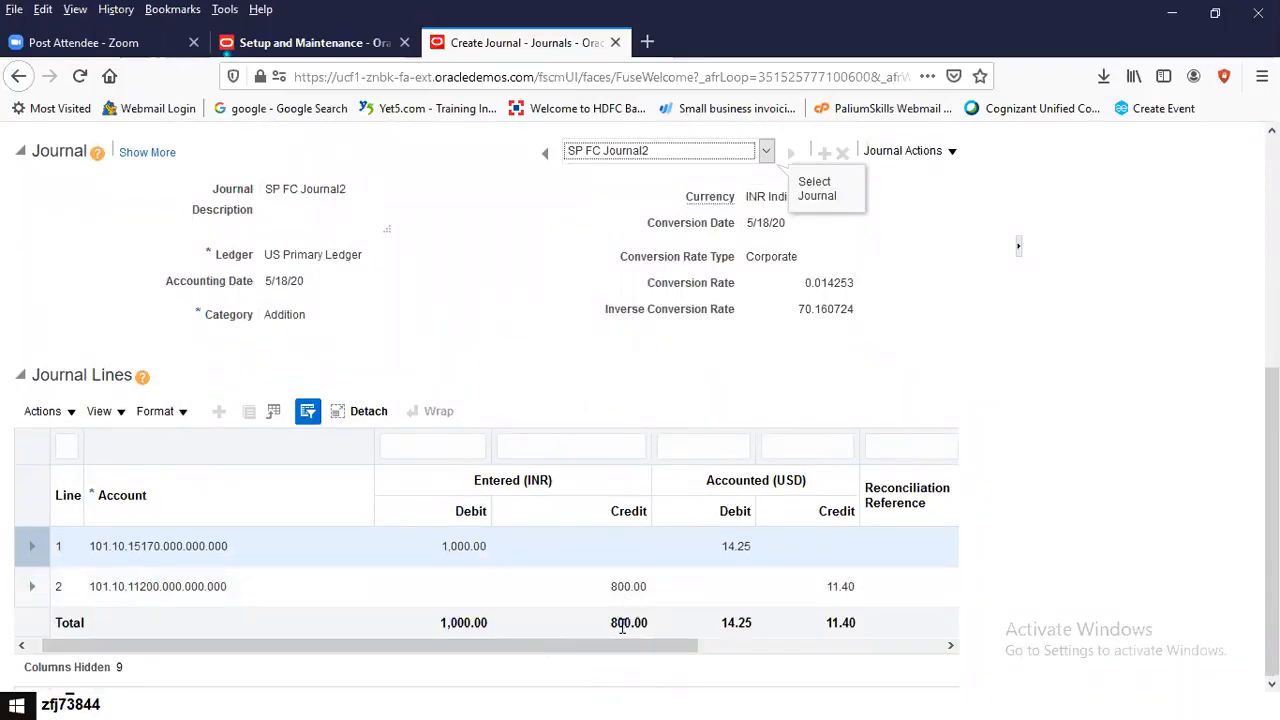
scroll(640, 400, up, 5)
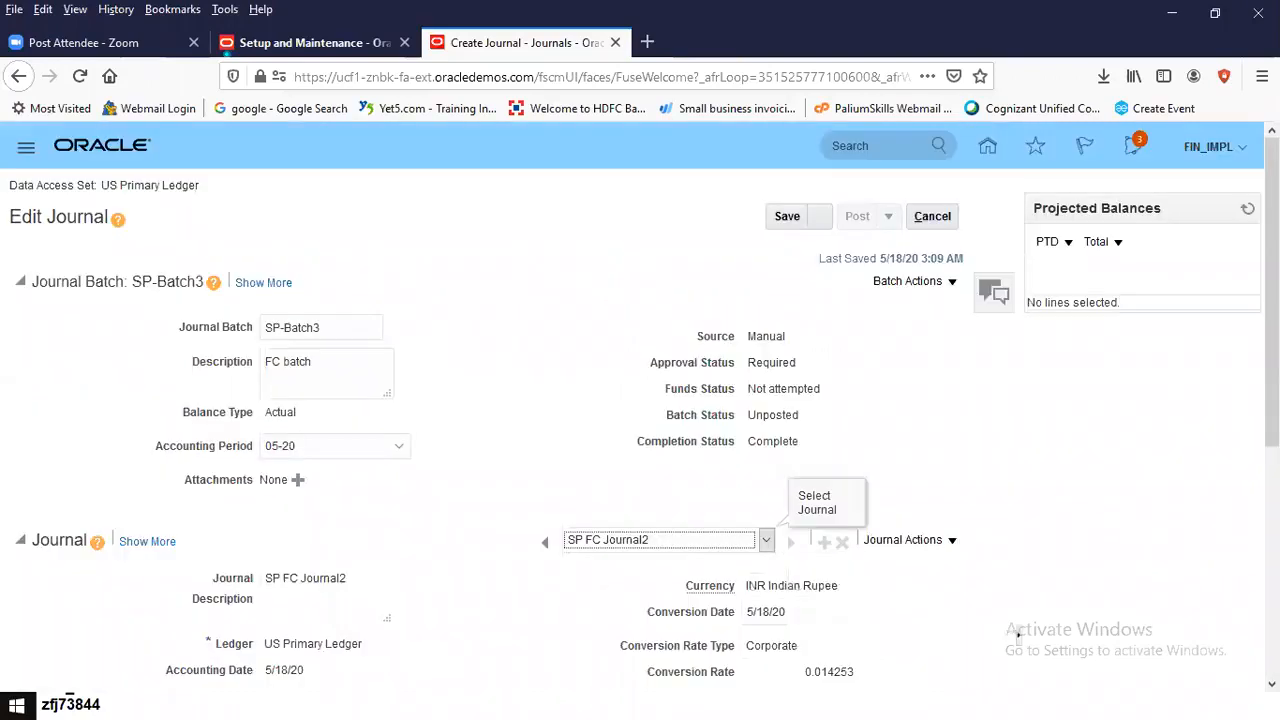
scroll(640, 400, down, 5)
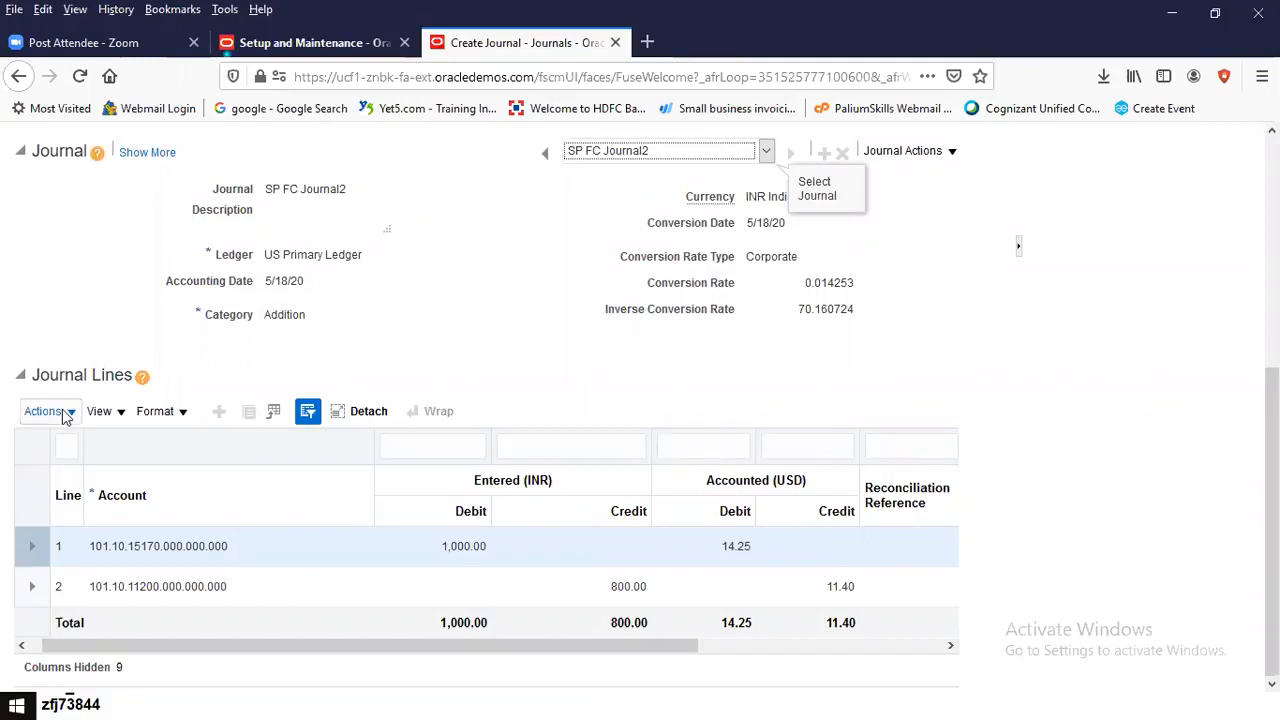
Check the journal line View and Columns options, then expand the full batch details
click(105, 416)
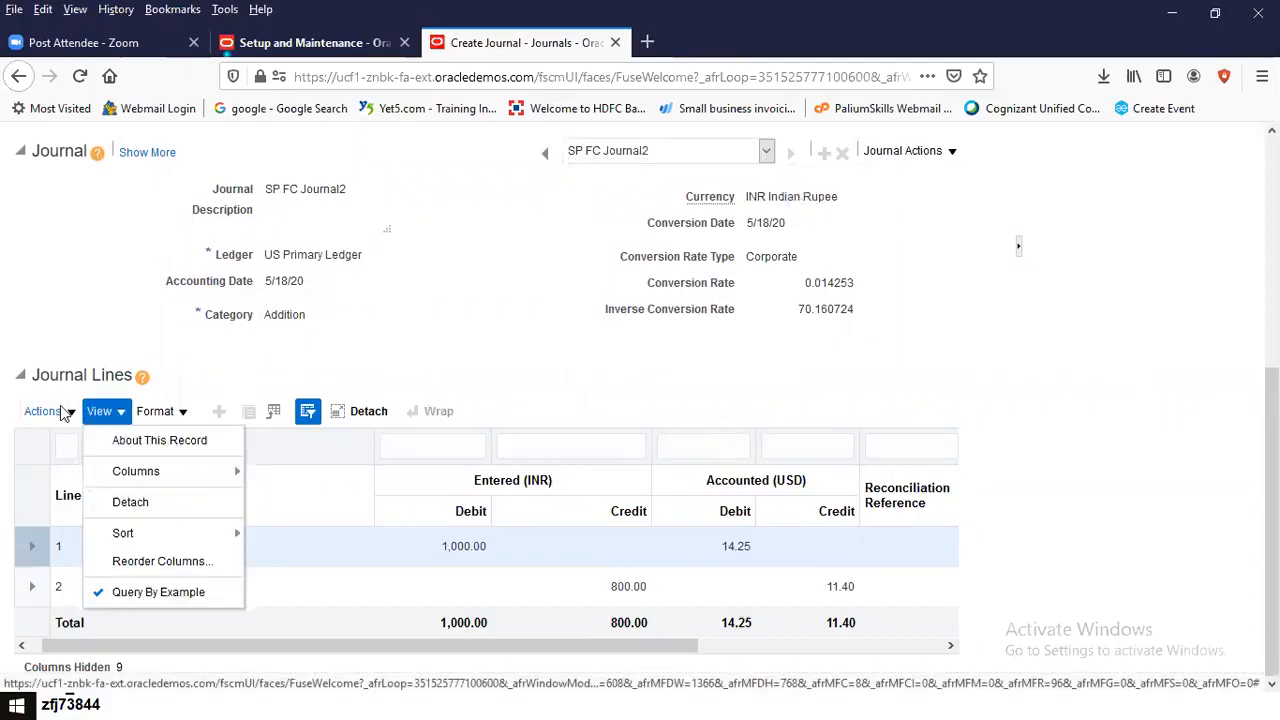
click(62, 411)
click(120, 413)
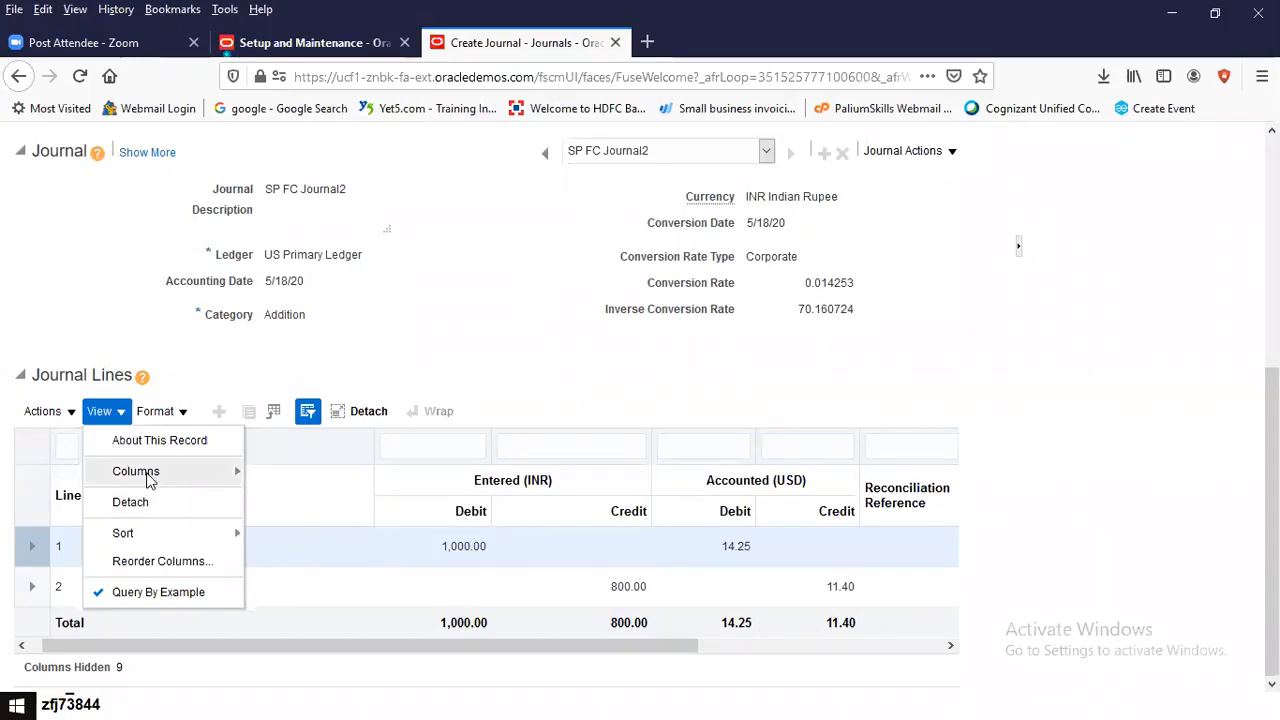
mouse_move(148, 481)
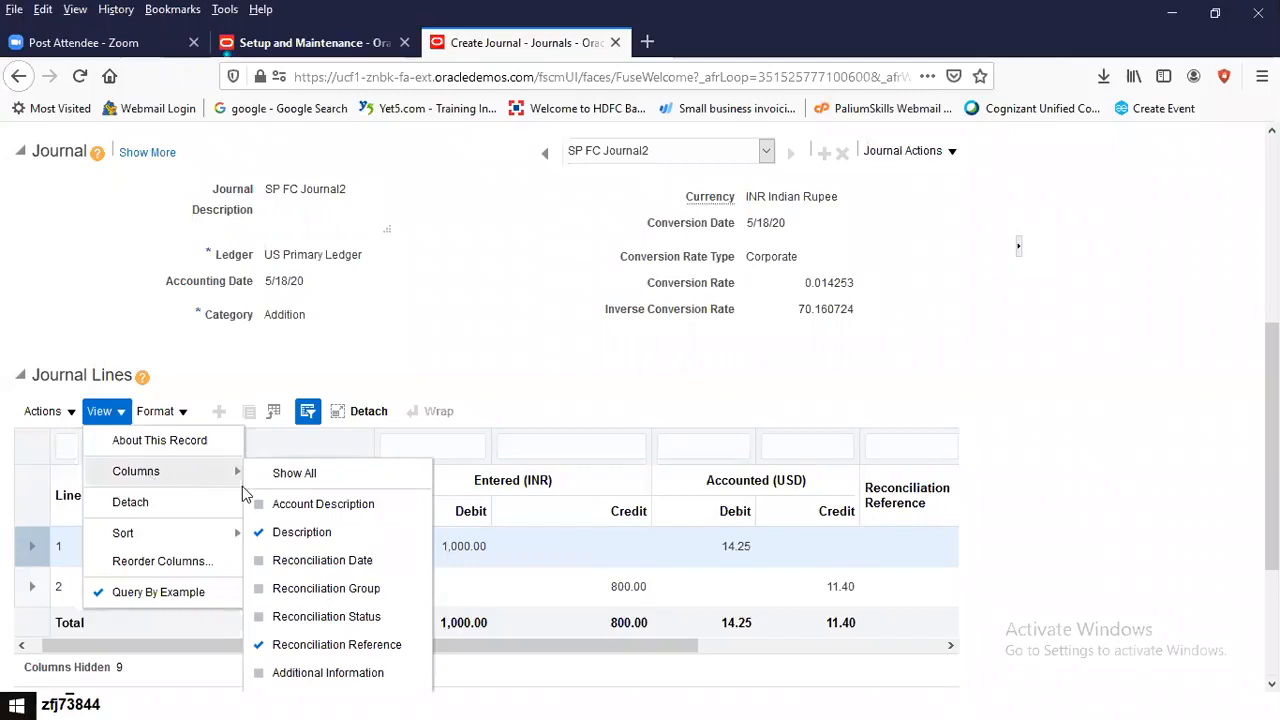
scroll(242, 484, down, 3)
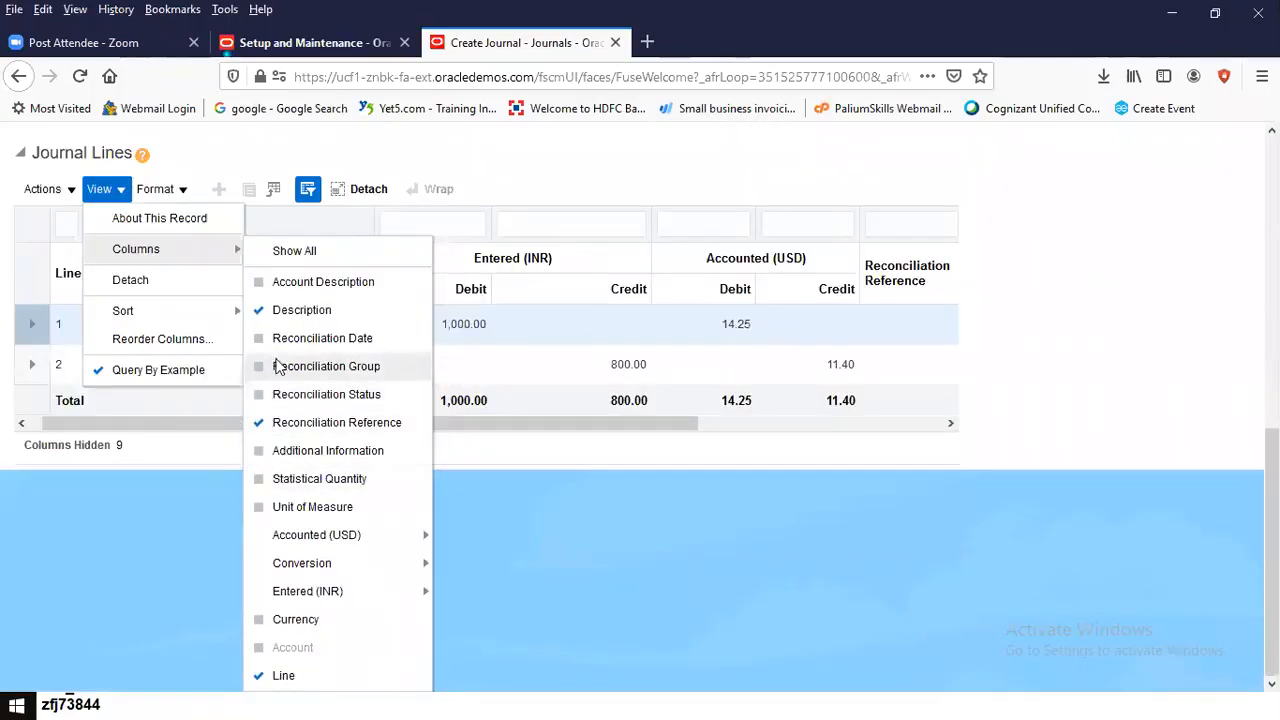
scroll(684, 152, up, 3)
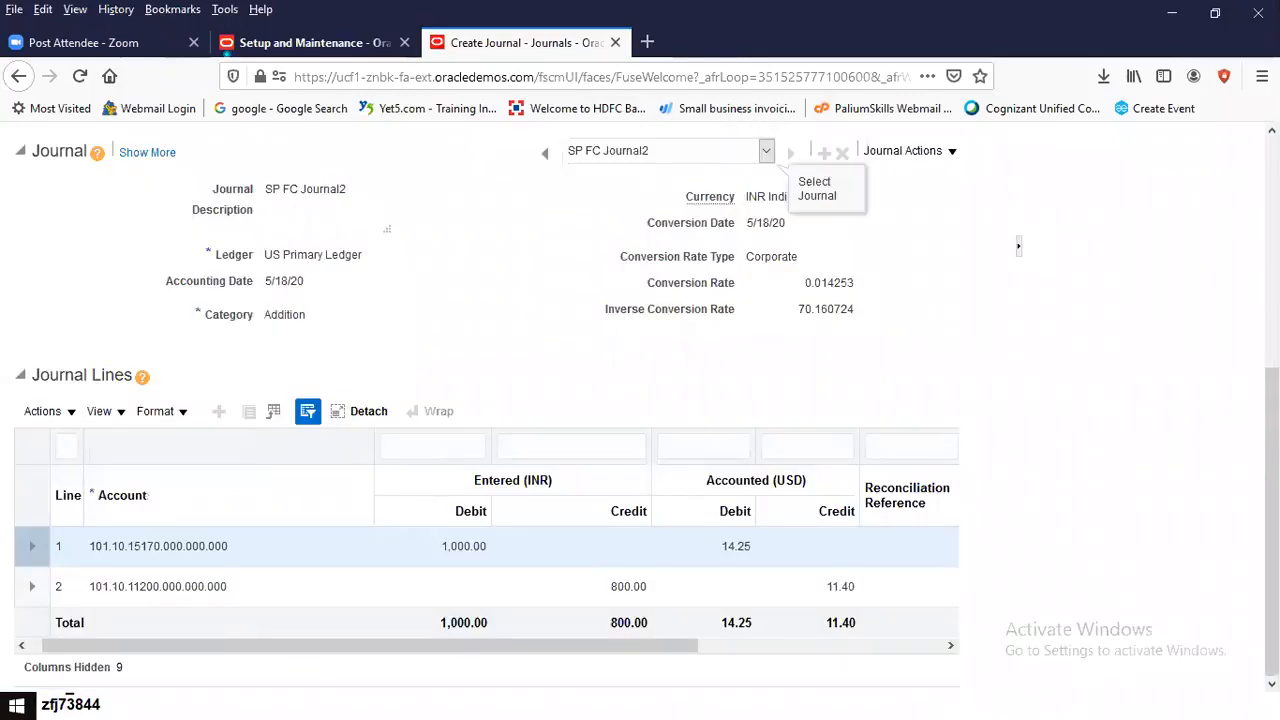
scroll(684, 152, up, 5)
click(270, 282)
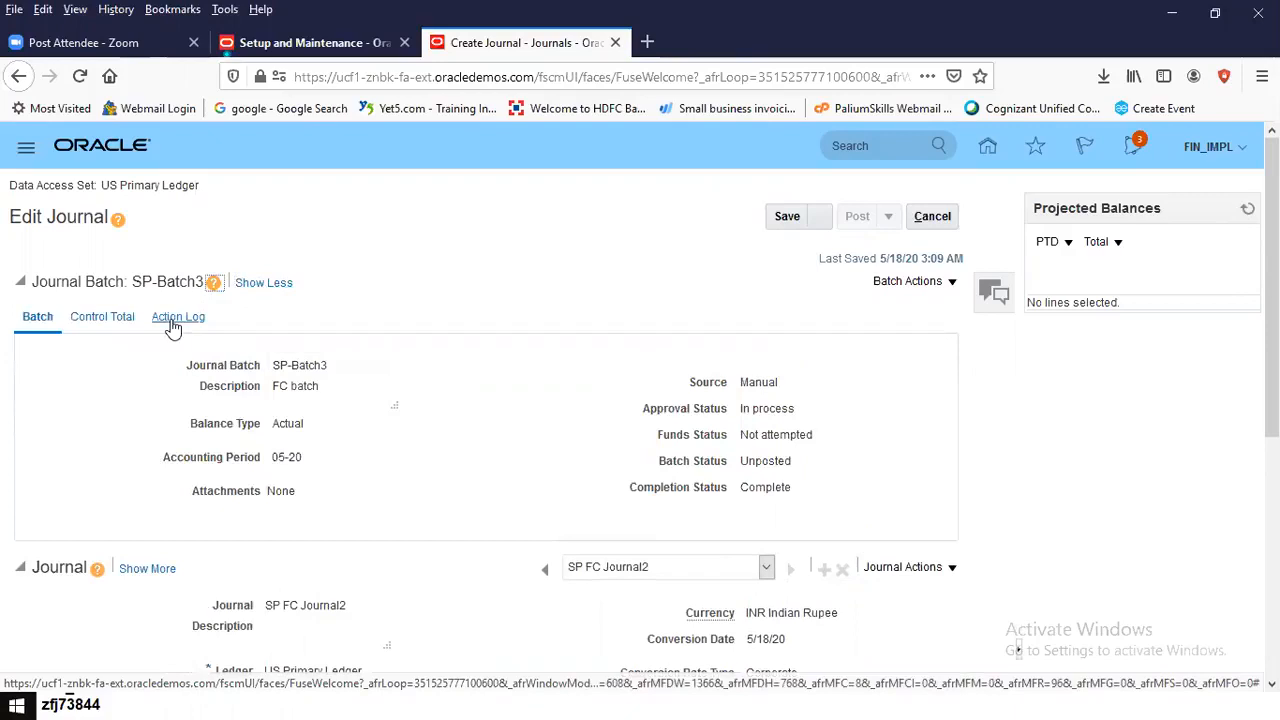
Review the batch's action log, including the sent-for-approval entry, and pending notifications
click(176, 318)
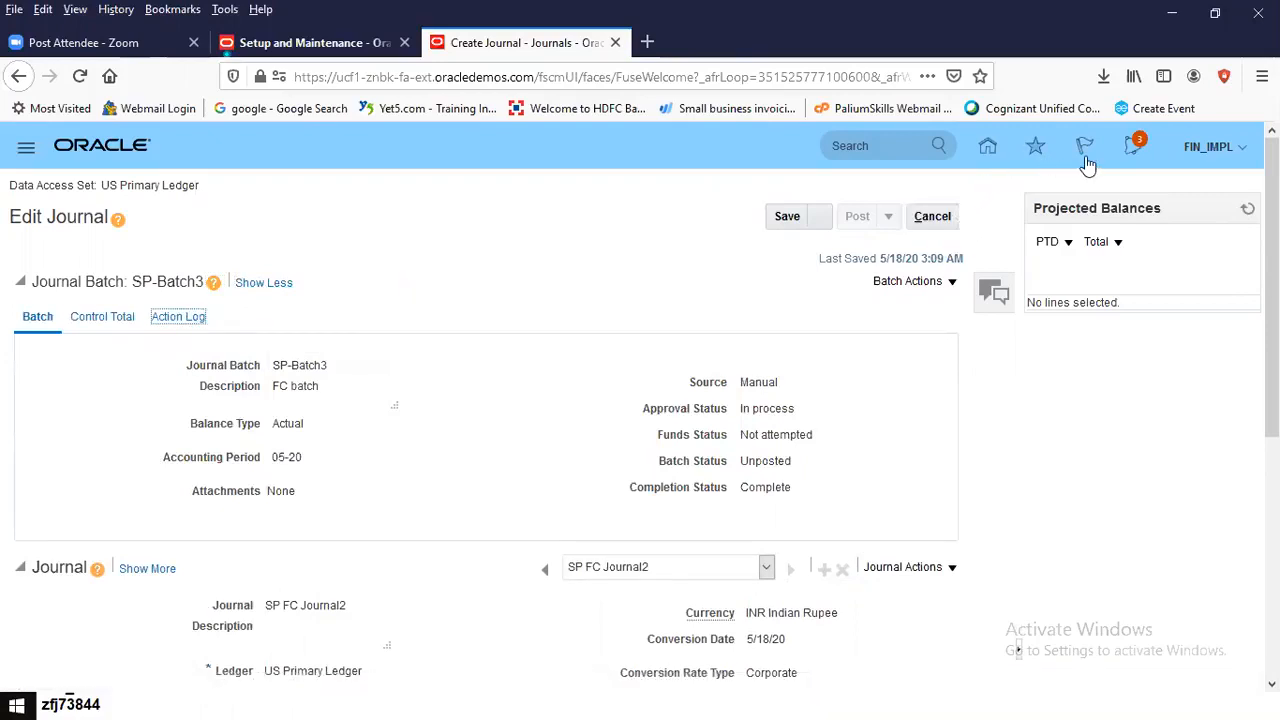
click(1133, 148)
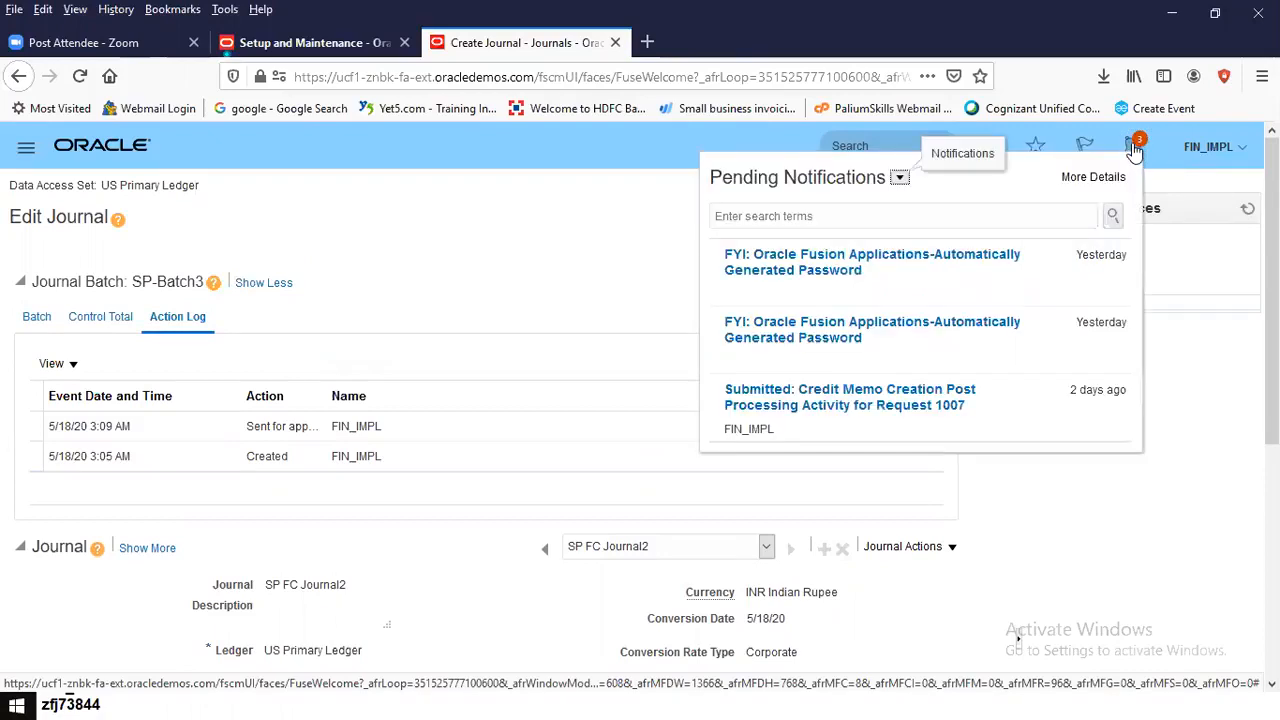
click(505, 247)
click(143, 425)
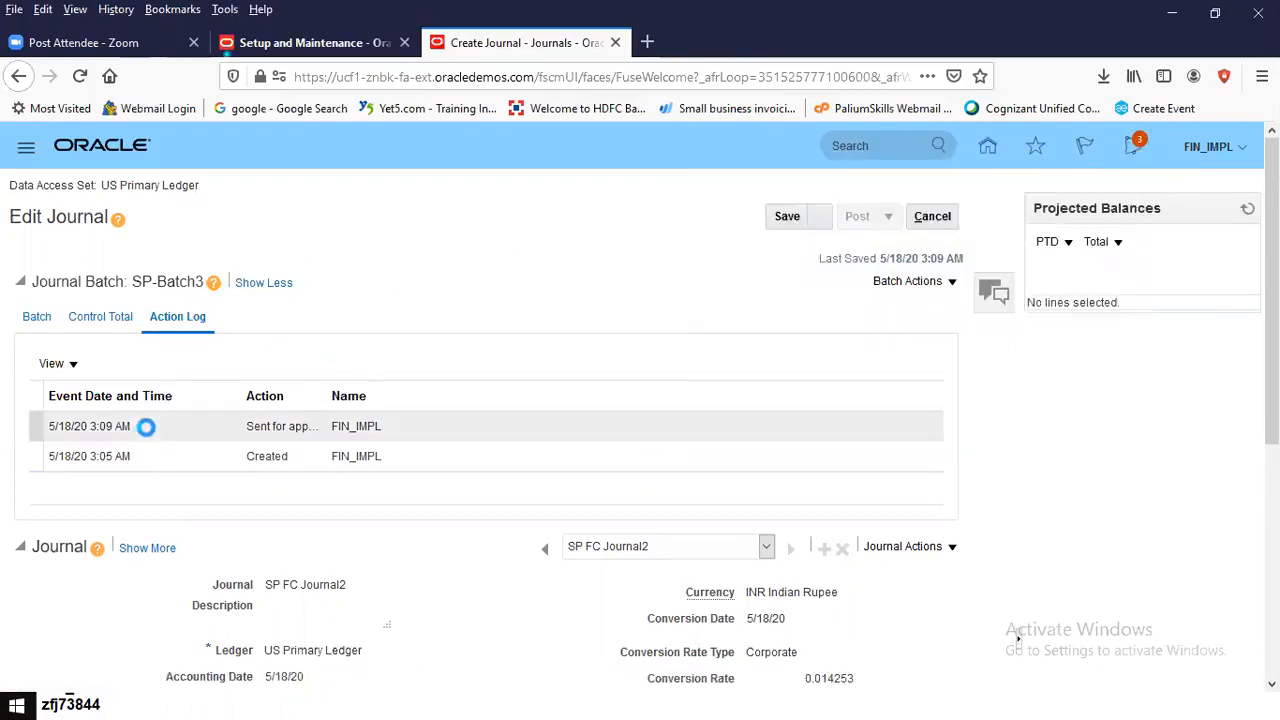
click(279, 421)
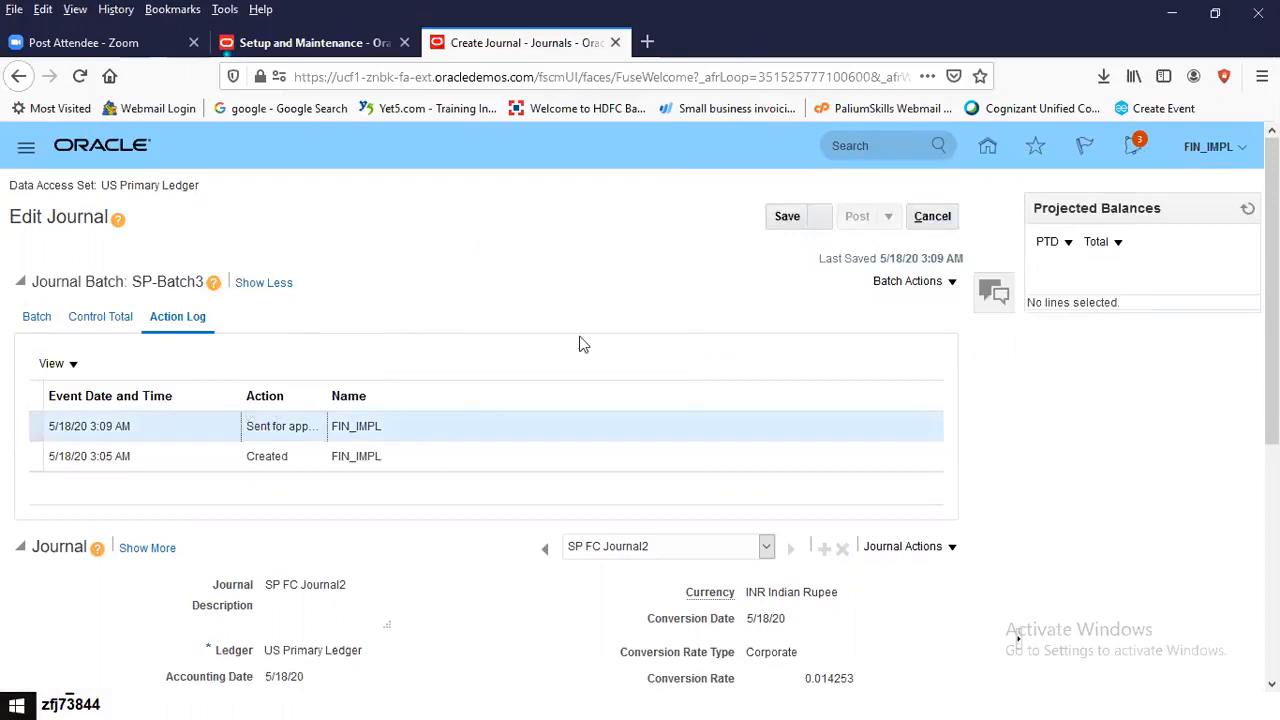
Check the Batch Actions list, then cancel editing SP-Batch3 without saving
click(946, 284)
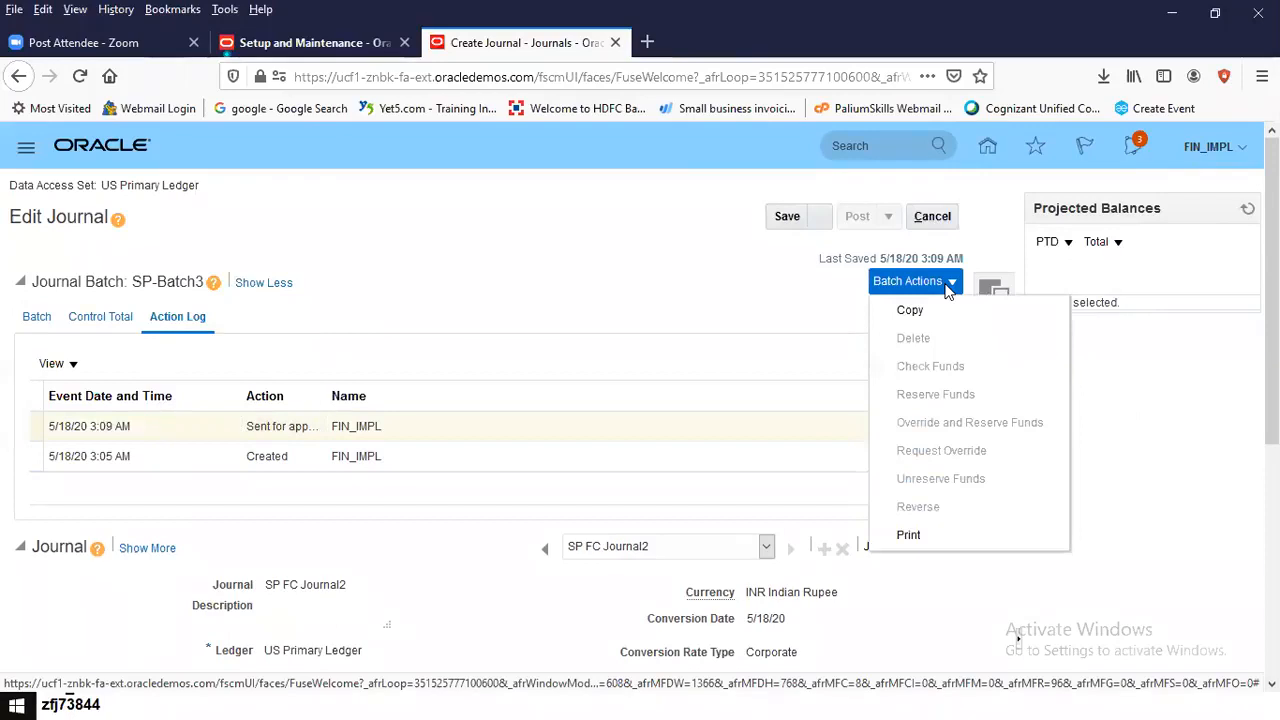
click(716, 270)
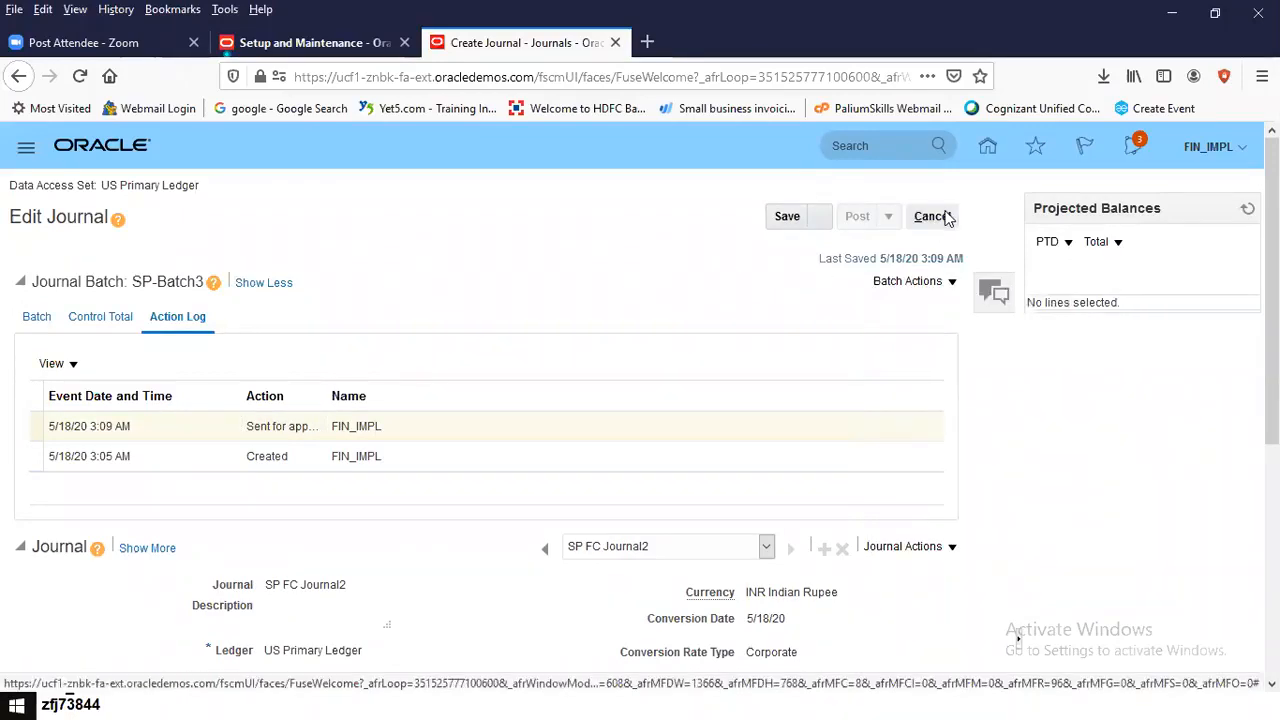
click(946, 218)
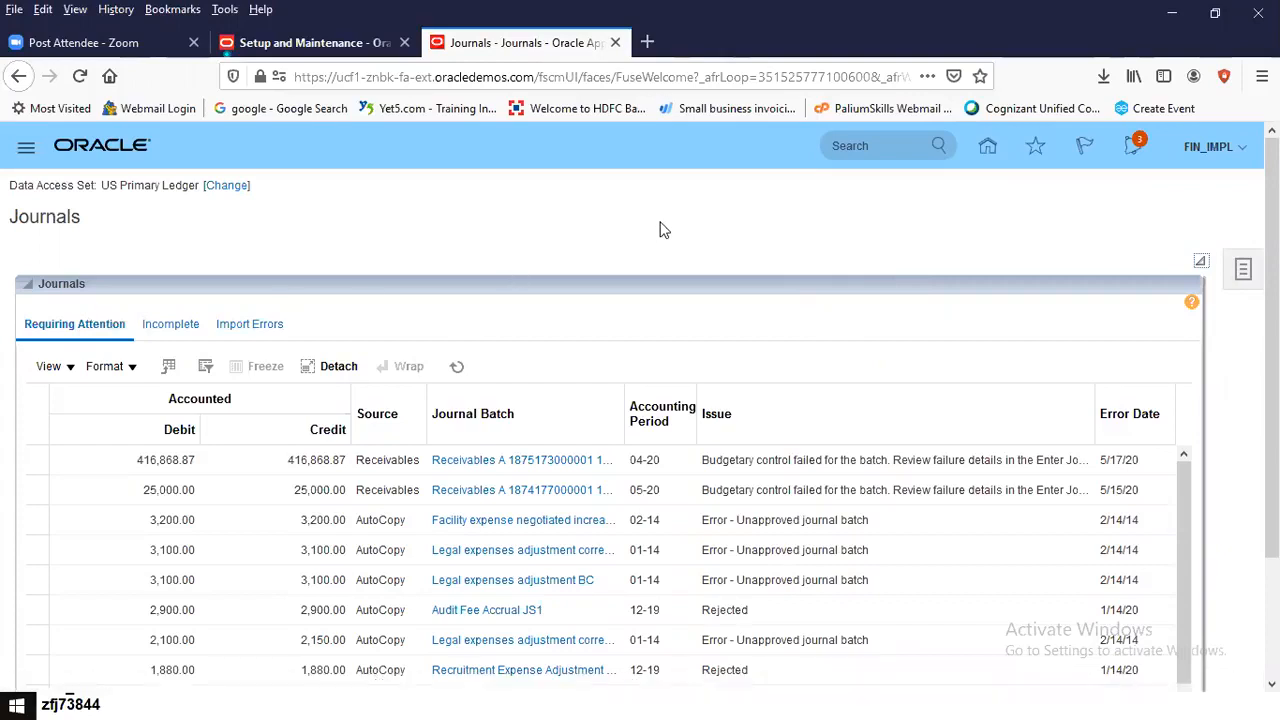
Go to Manage Approvals from the Journals Tasks panel, showing no journals needing approval
scroll(660, 230, down, 3)
scroll(660, 216, up, 3)
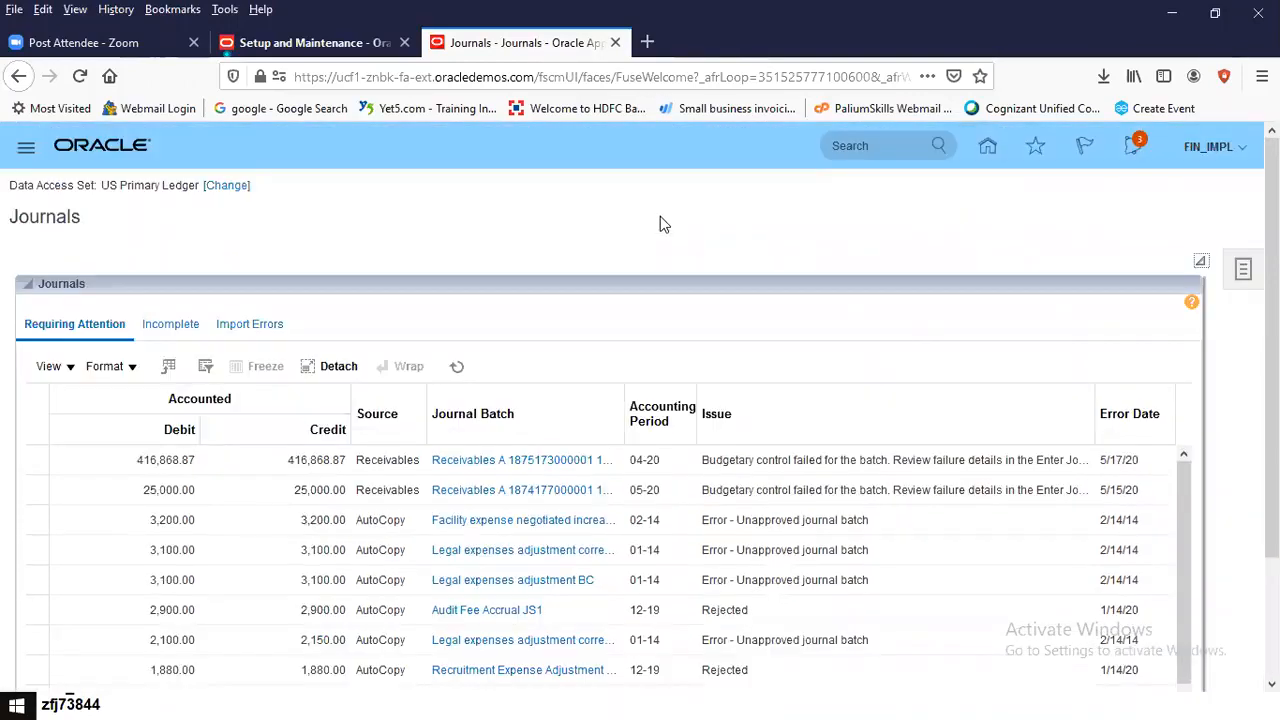
click(1247, 268)
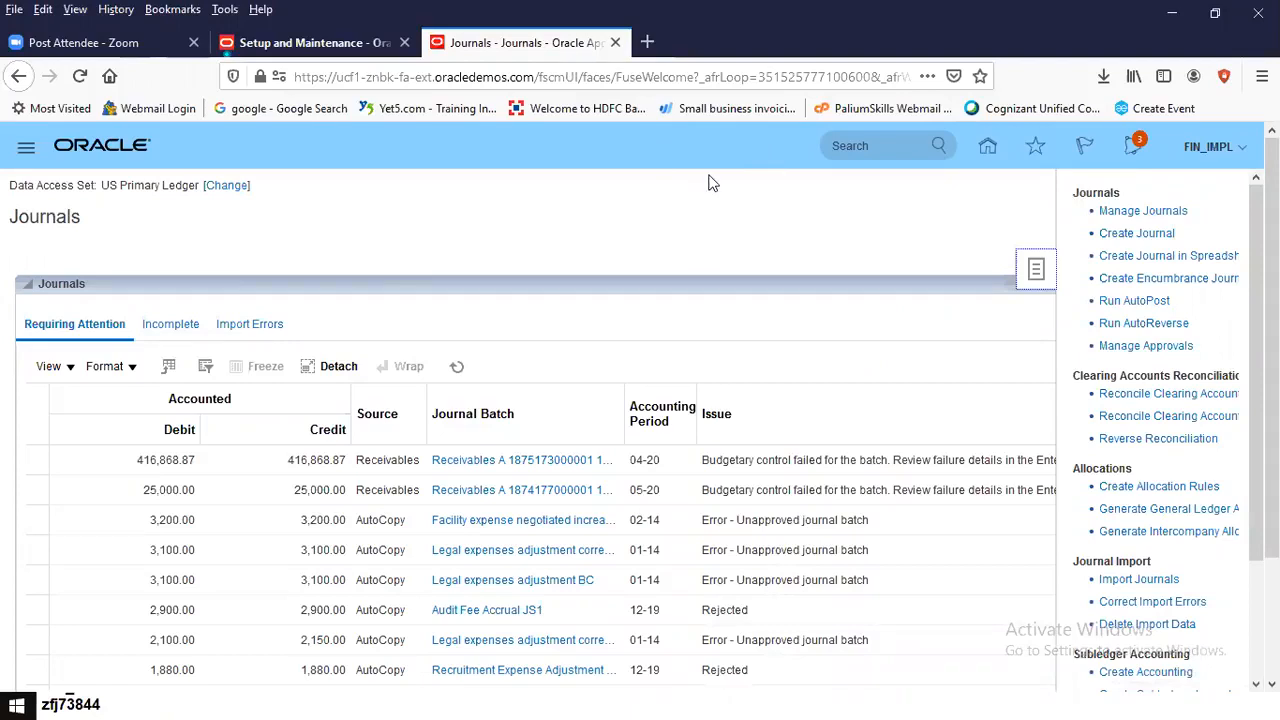
scroll(708, 183, down, 3)
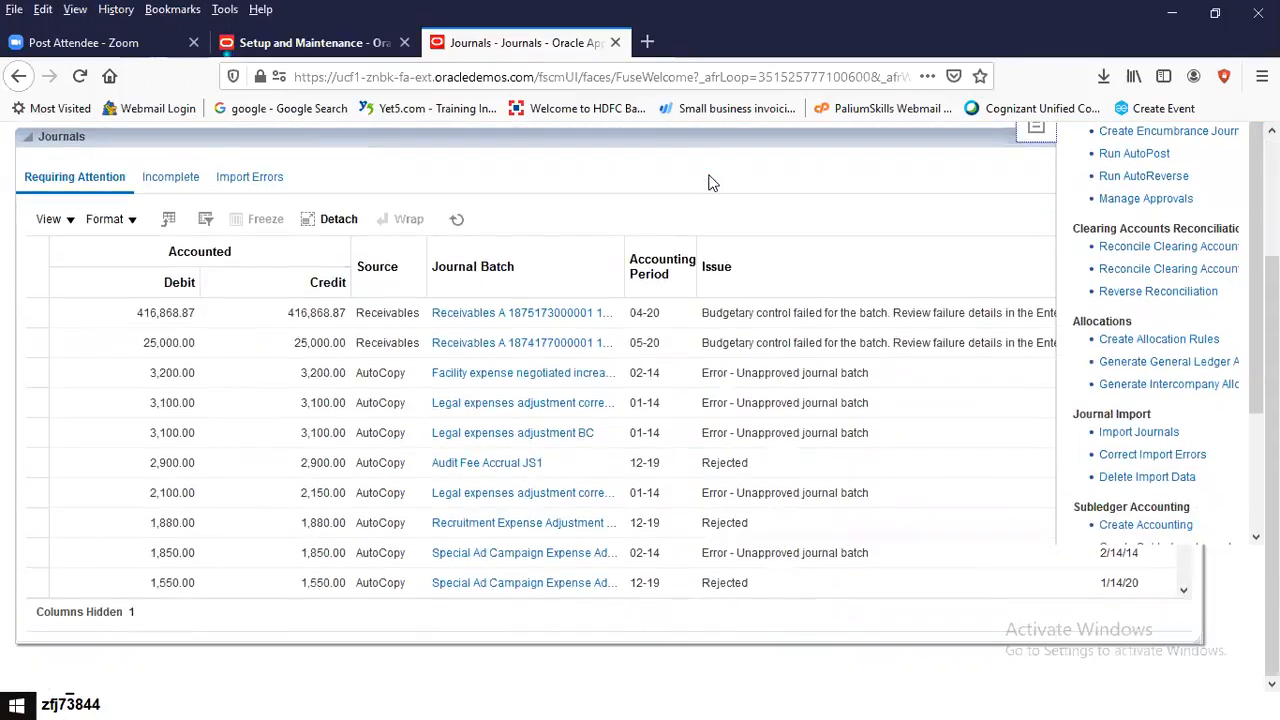
click(1148, 198)
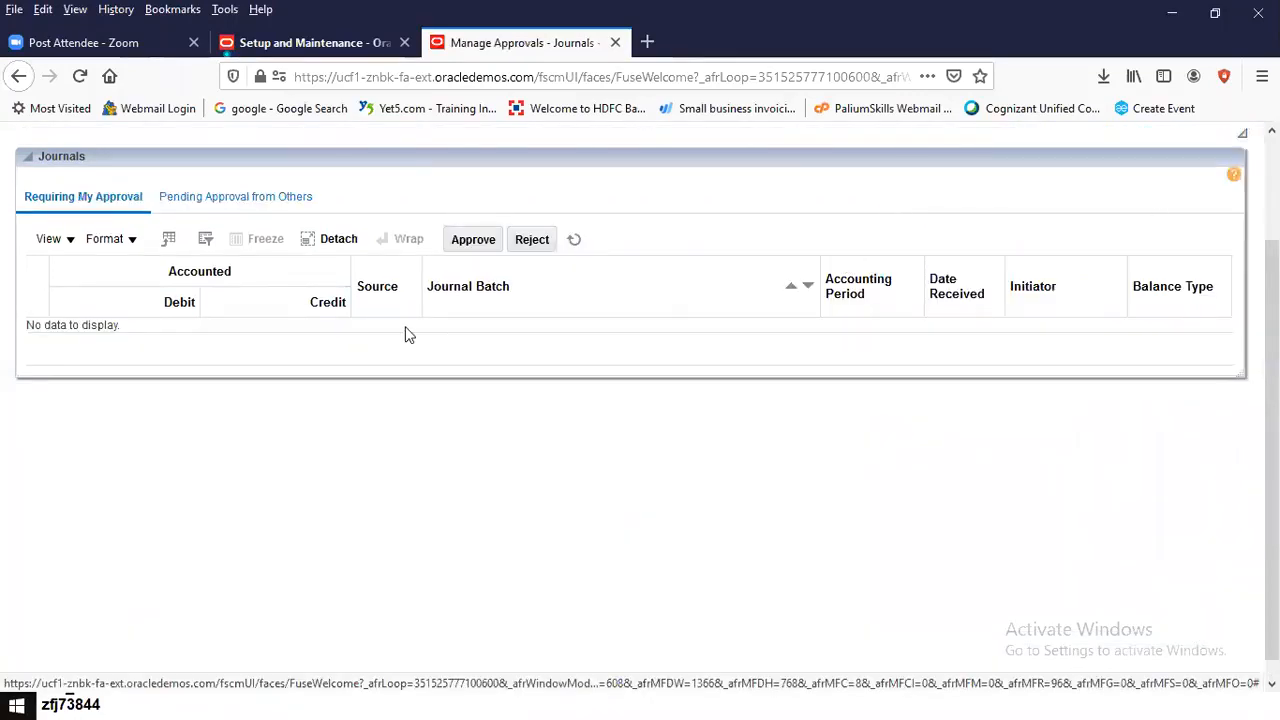
Show journals pending approval from others, filtered to accounting period 05-20
click(227, 199)
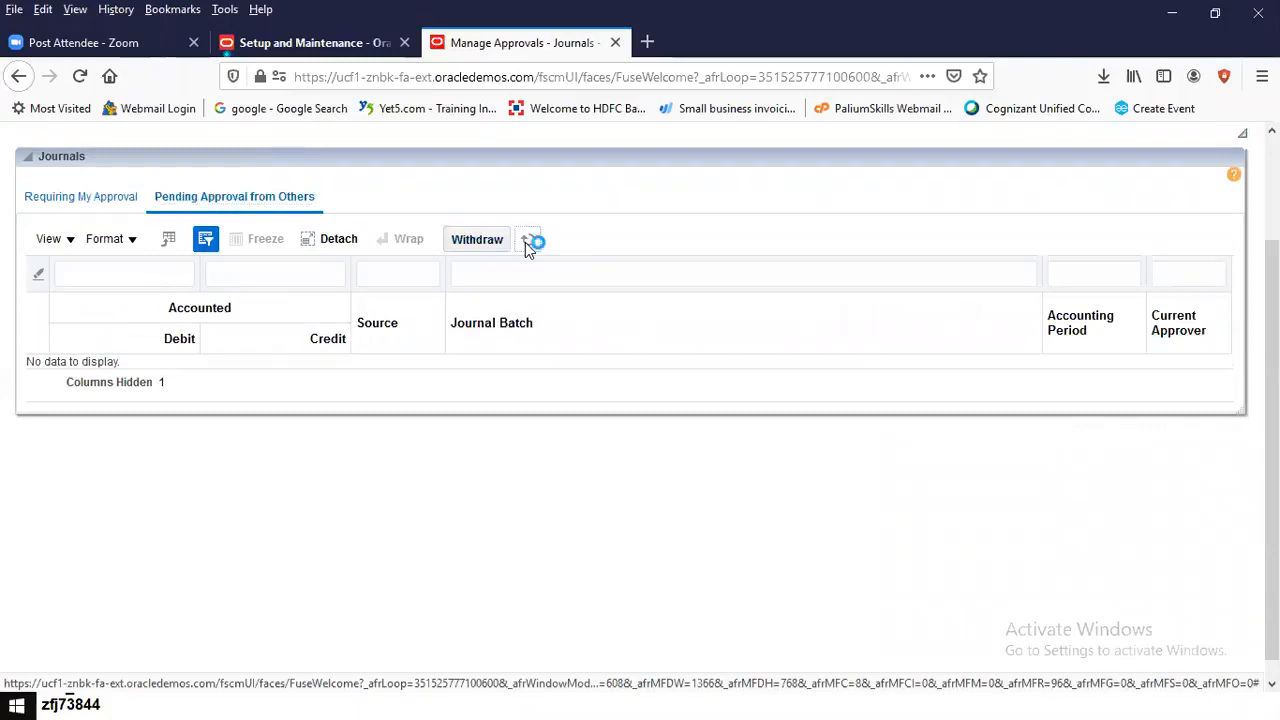
click(528, 243)
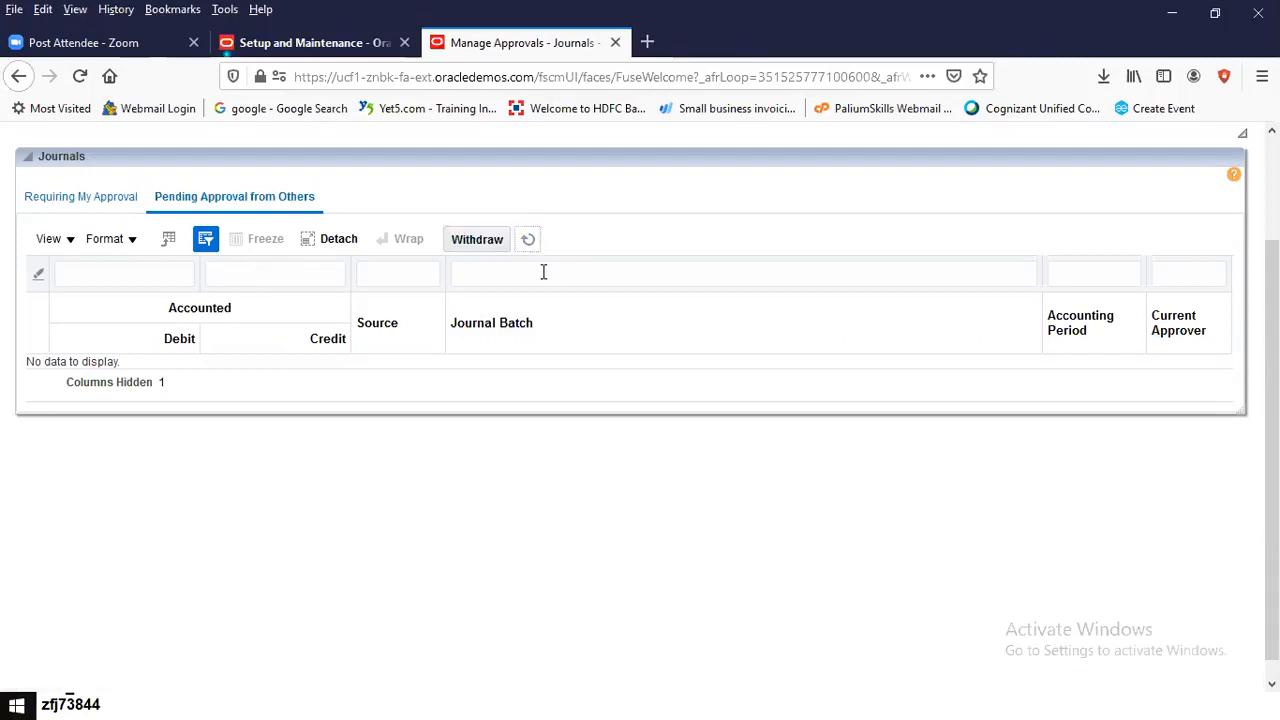
click(1090, 264)
text(05-20)
click(529, 241)
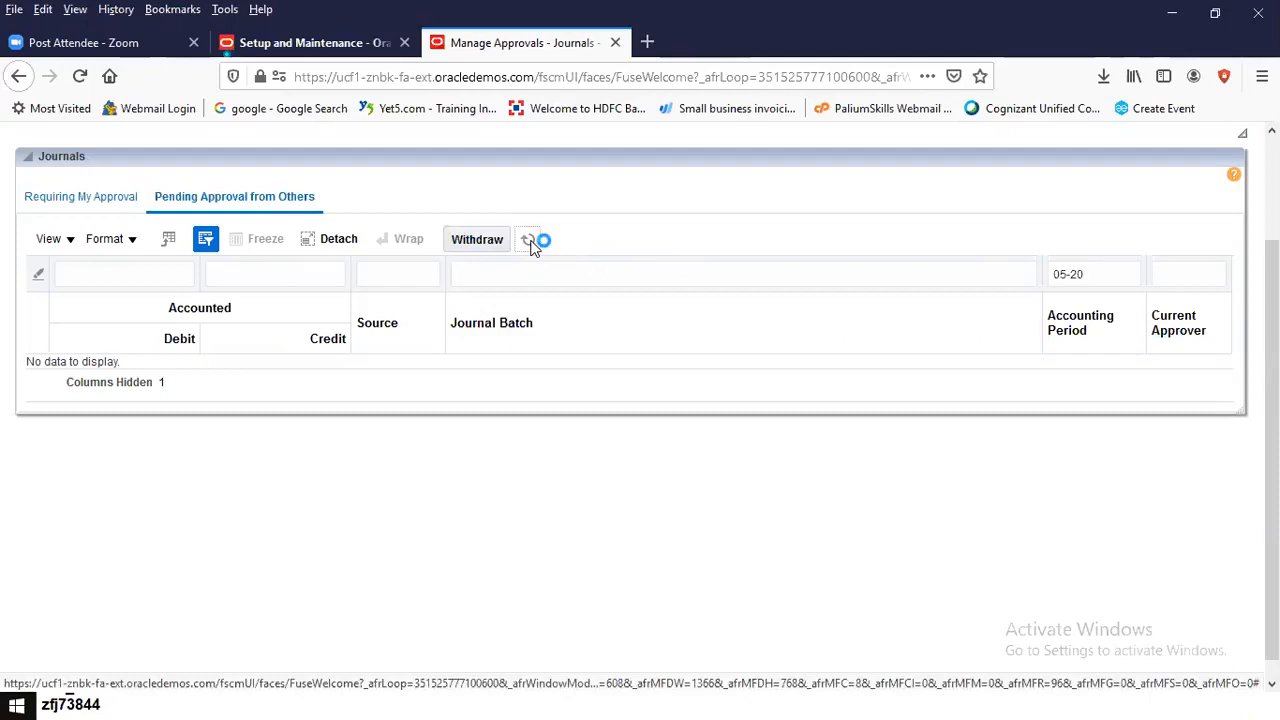
click(529, 241)
Hide the filter row, refresh the empty list, and return to Requiring My Approval
click(206, 240)
click(206, 240)
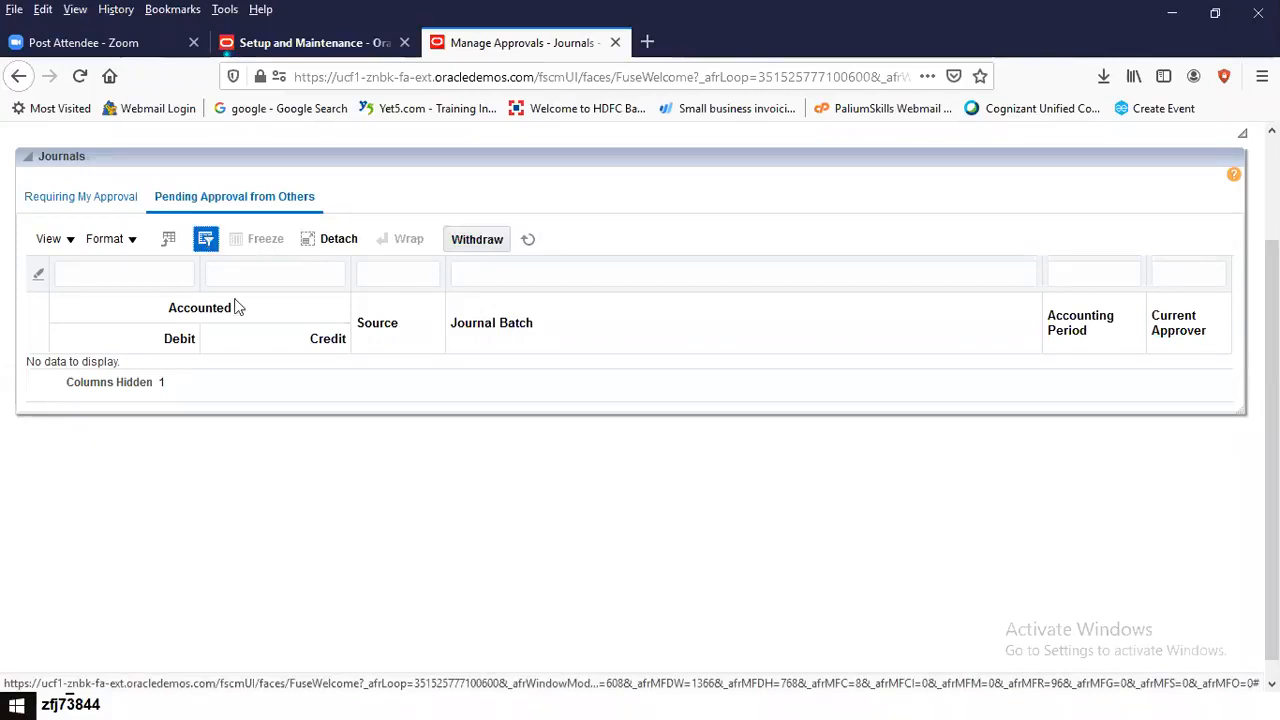
click(206, 240)
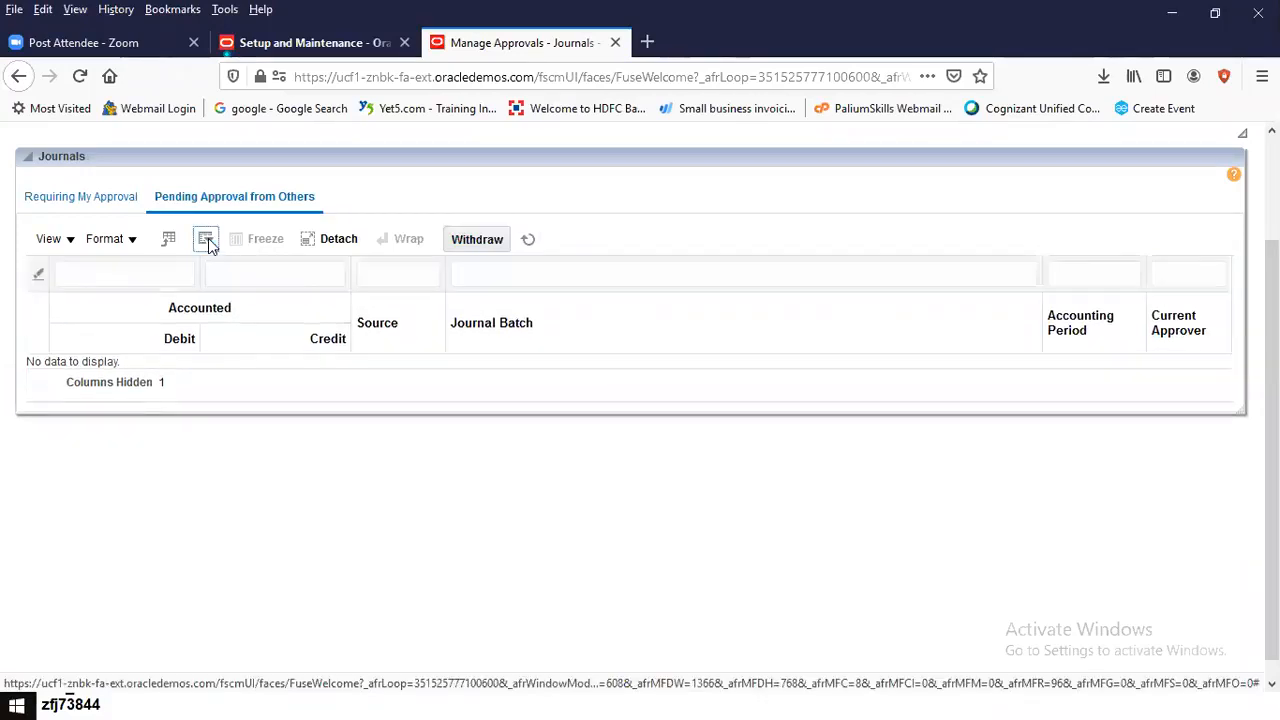
click(206, 240)
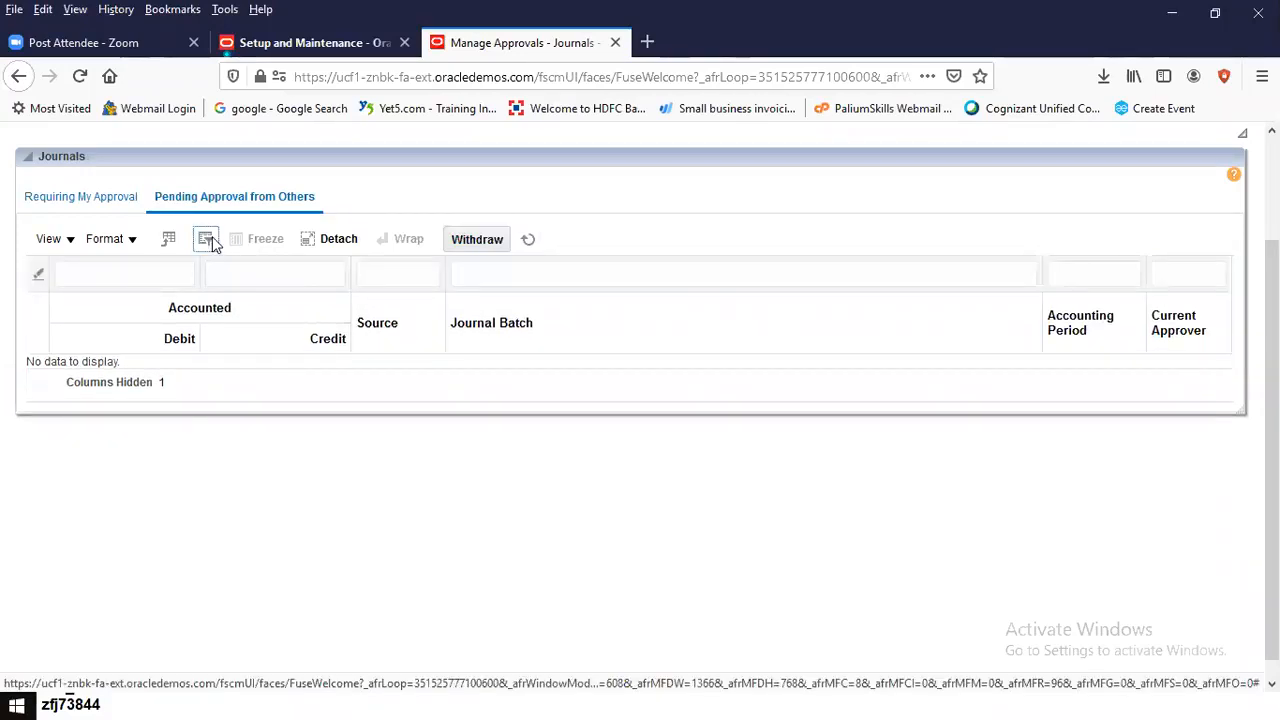
click(50, 245)
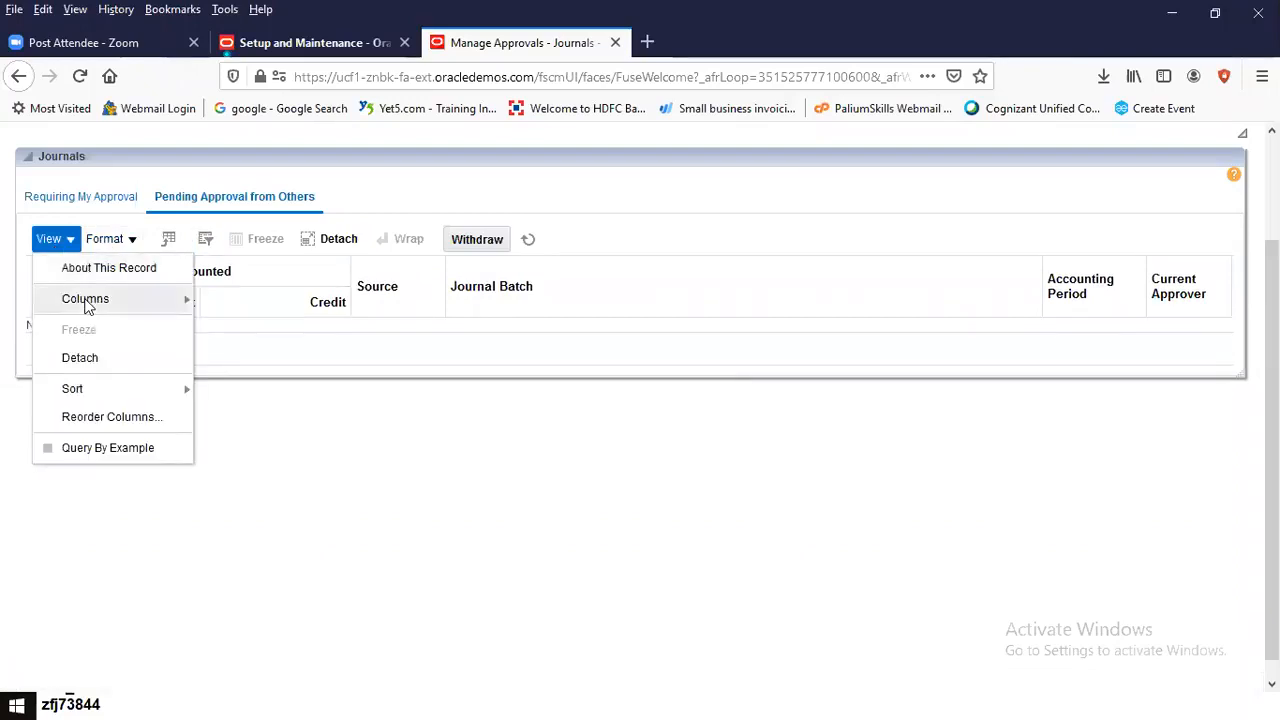
click(855, 245)
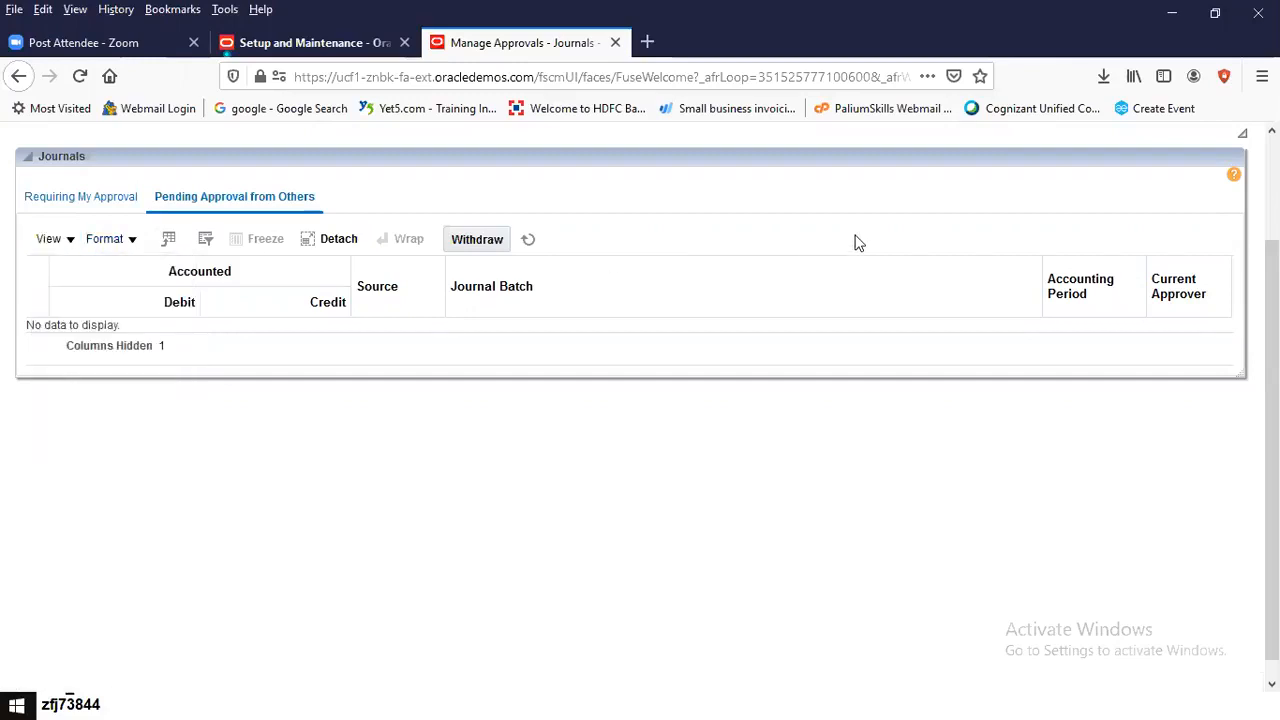
click(528, 240)
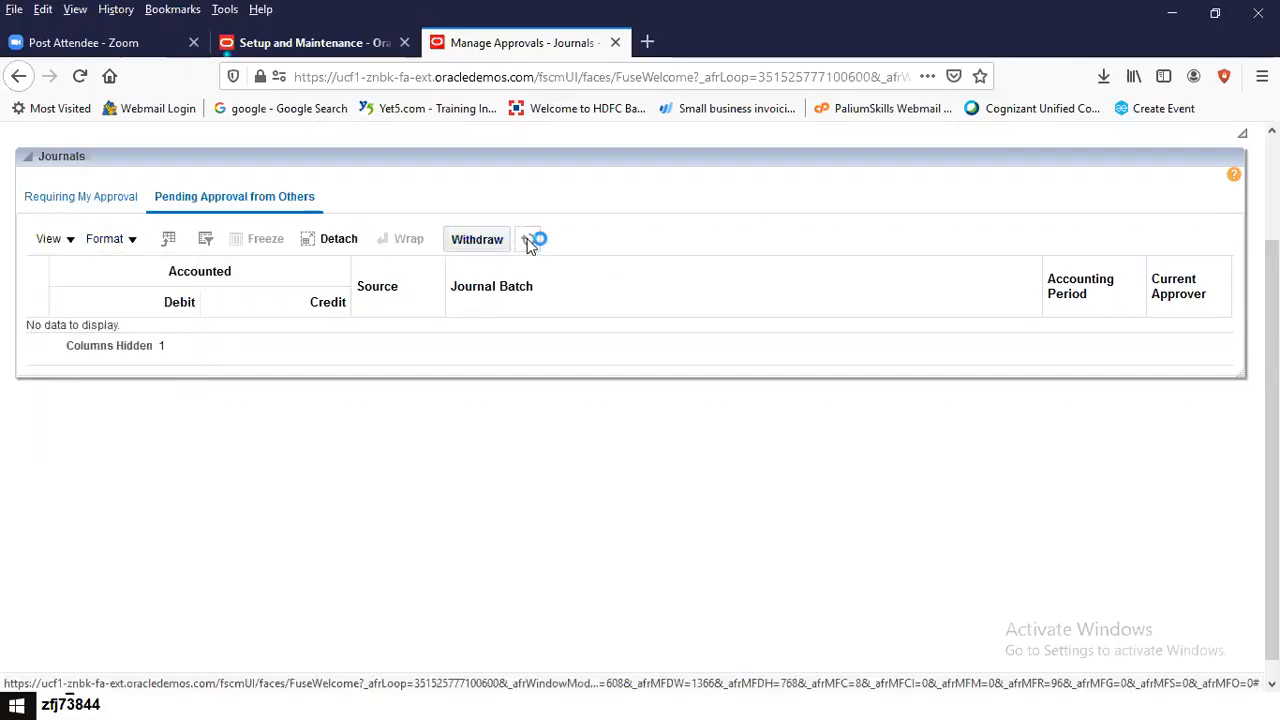
click(110, 203)
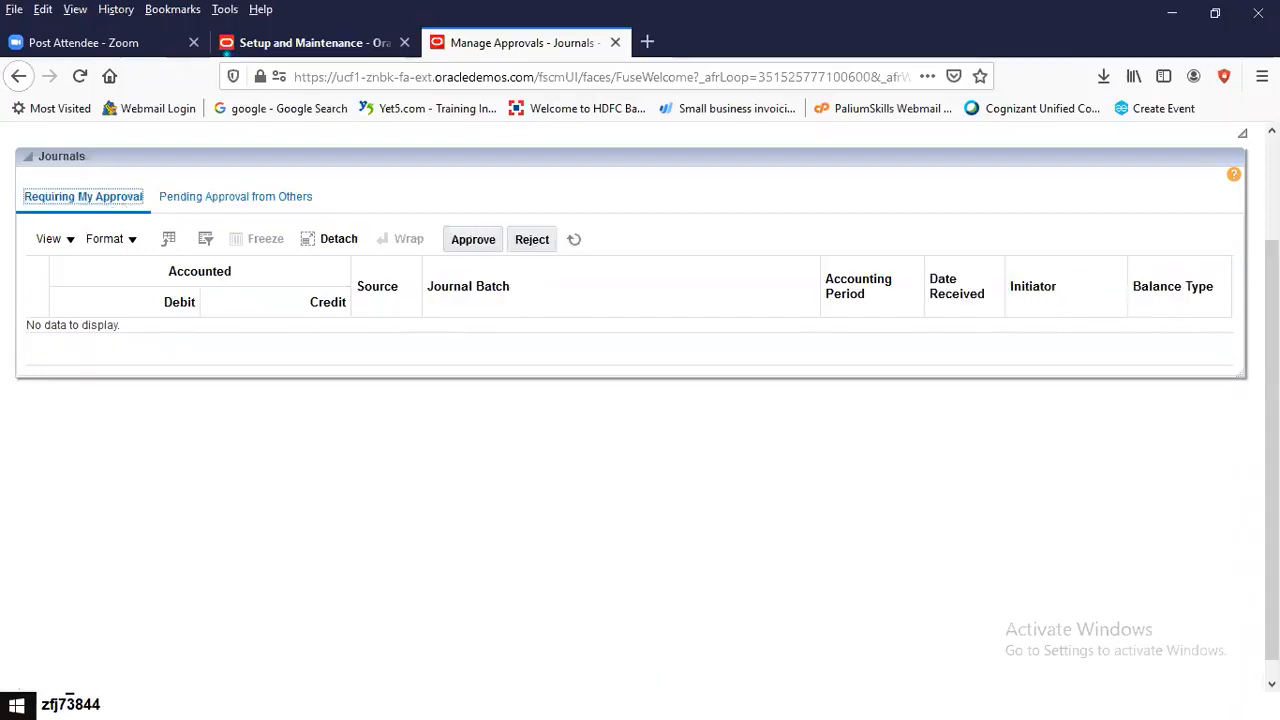
Leave approvals, sign out of the user session, and switch to the Setup and Maintenance tab
drag(1272, 318, 1272, 212)
click(1236, 215)
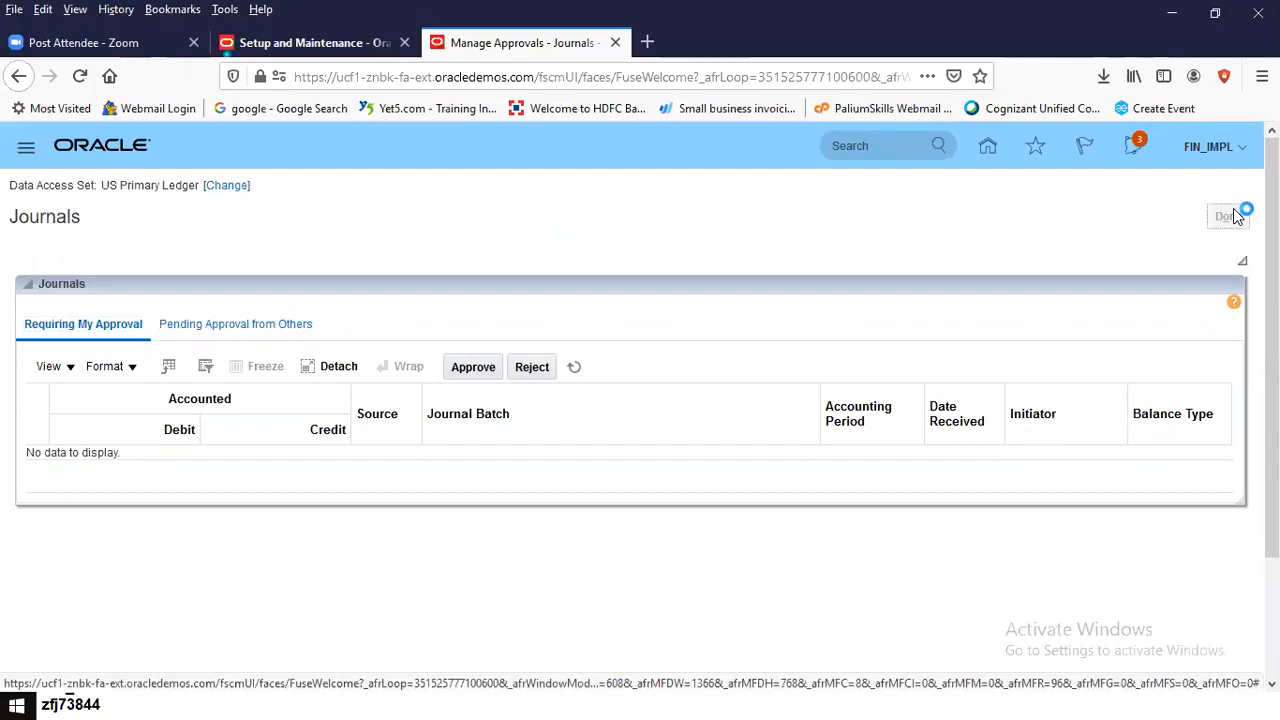
click(1240, 154)
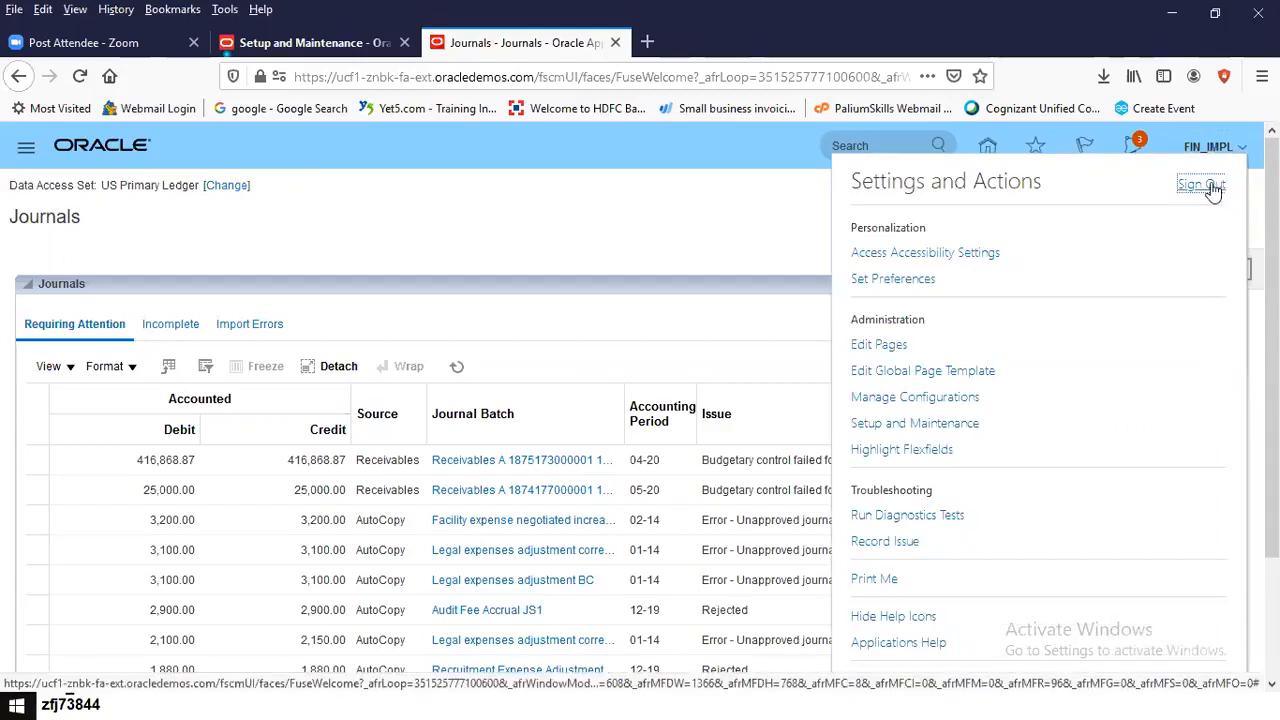
click(1206, 186)
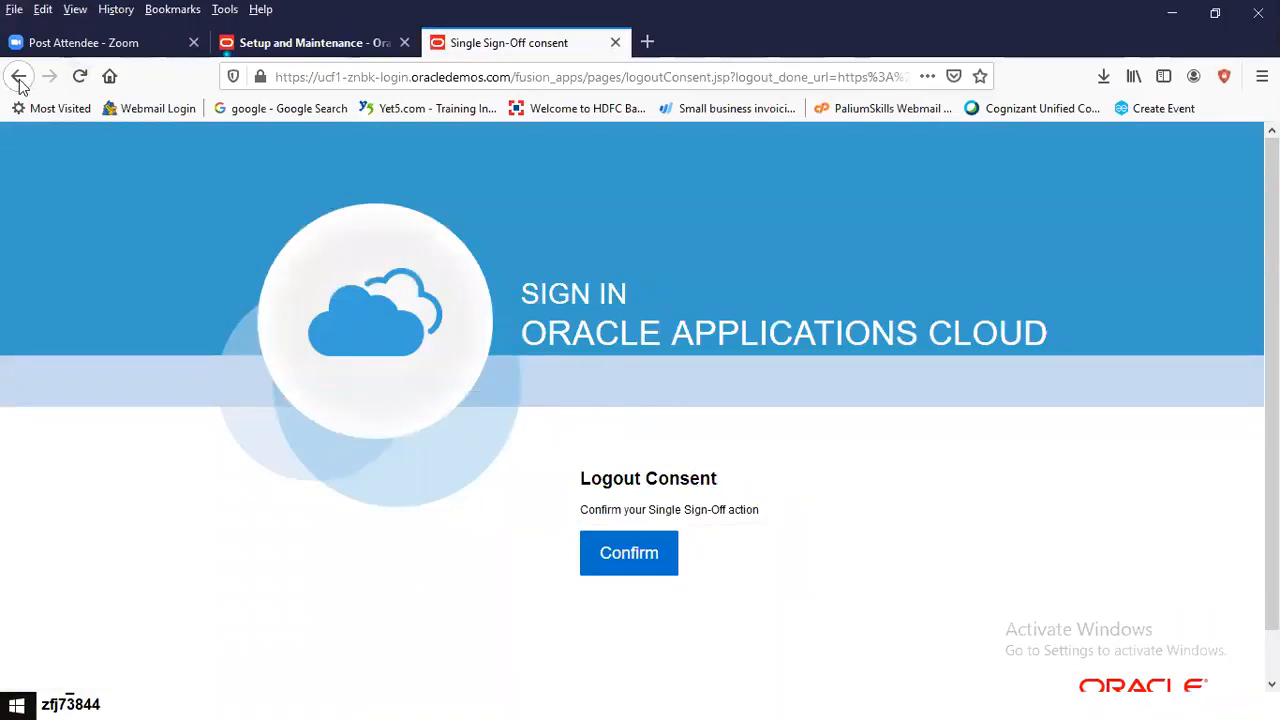
click(330, 40)
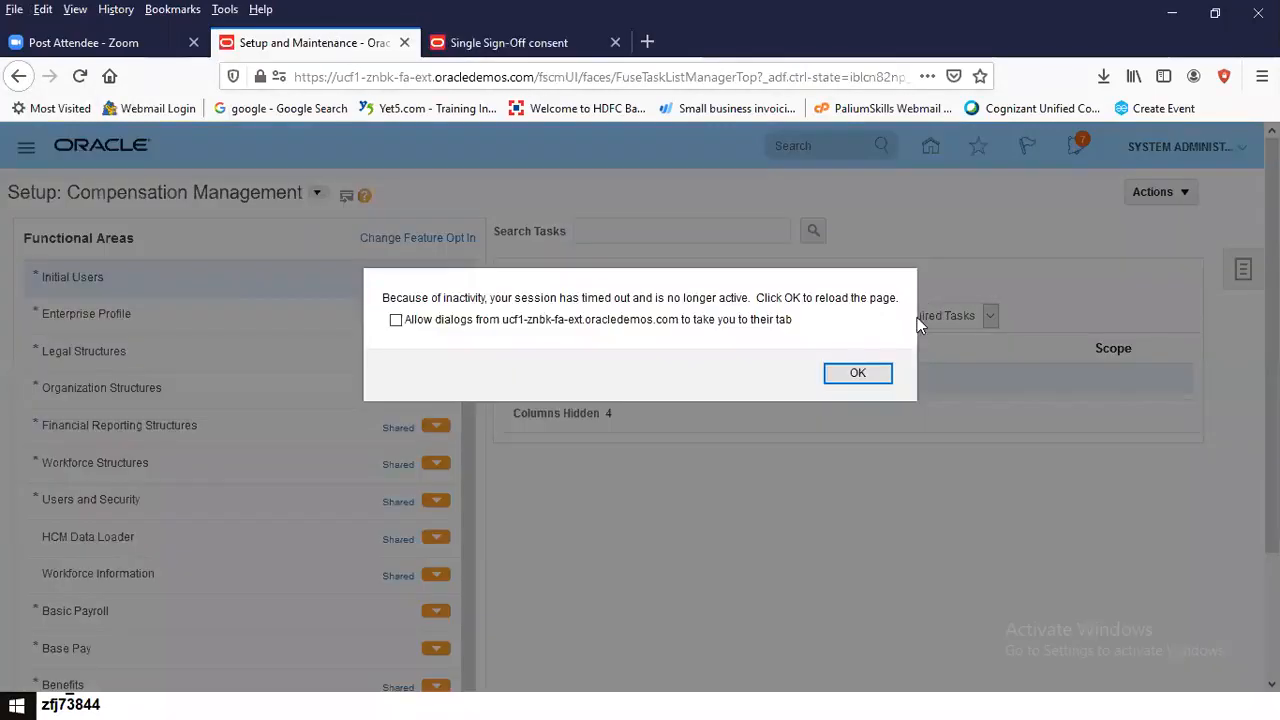
Dismiss the timeout, search tasks for 'Im', and launch Create Implementation Users
click(852, 372)
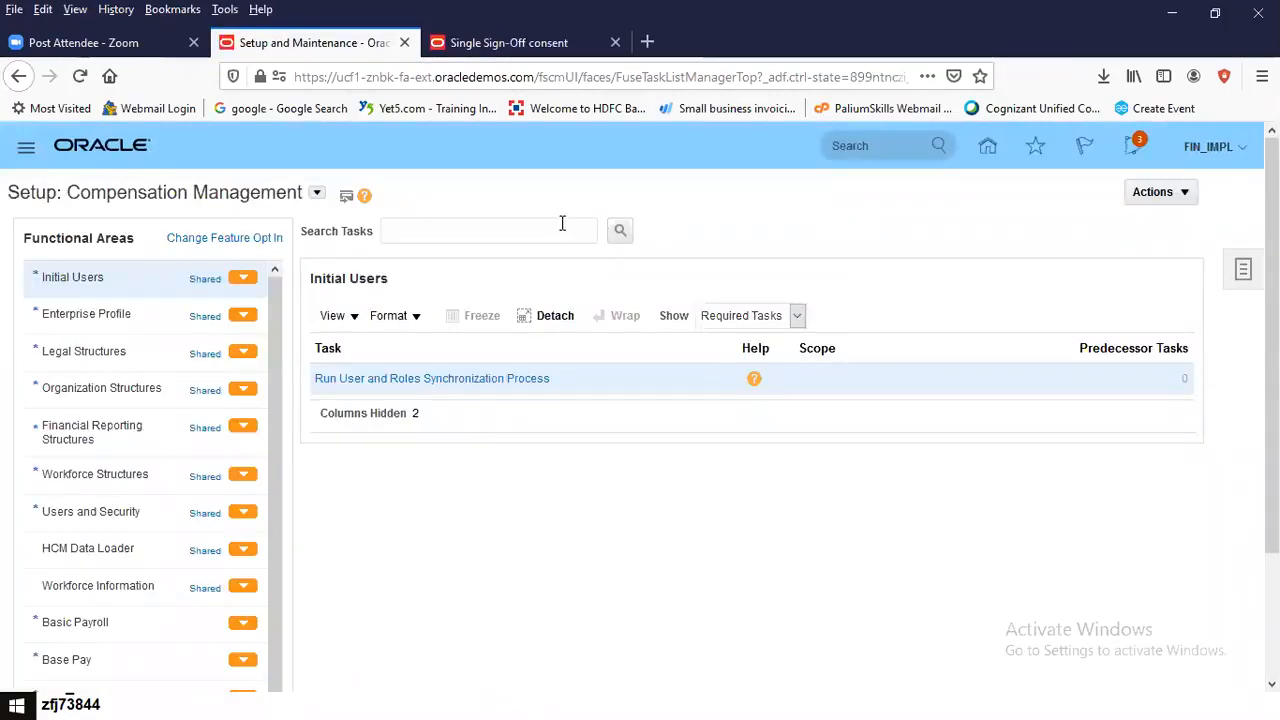
text(Impl)
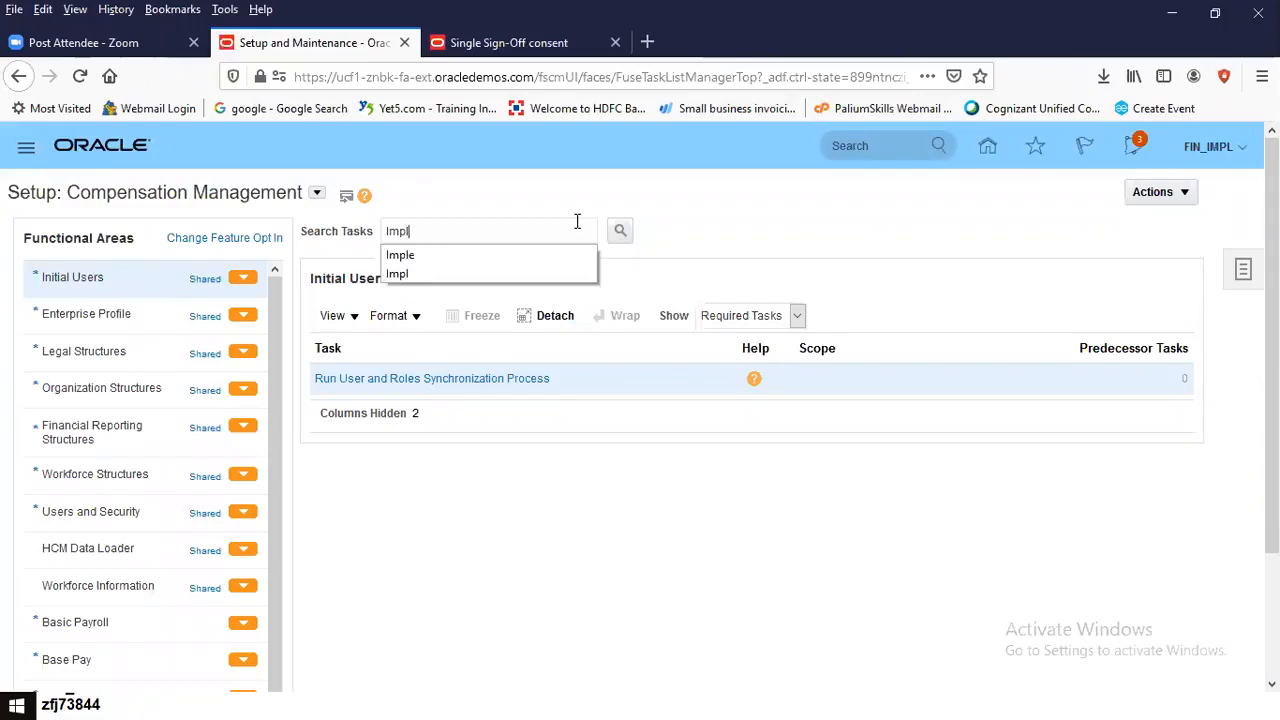
key(Return)
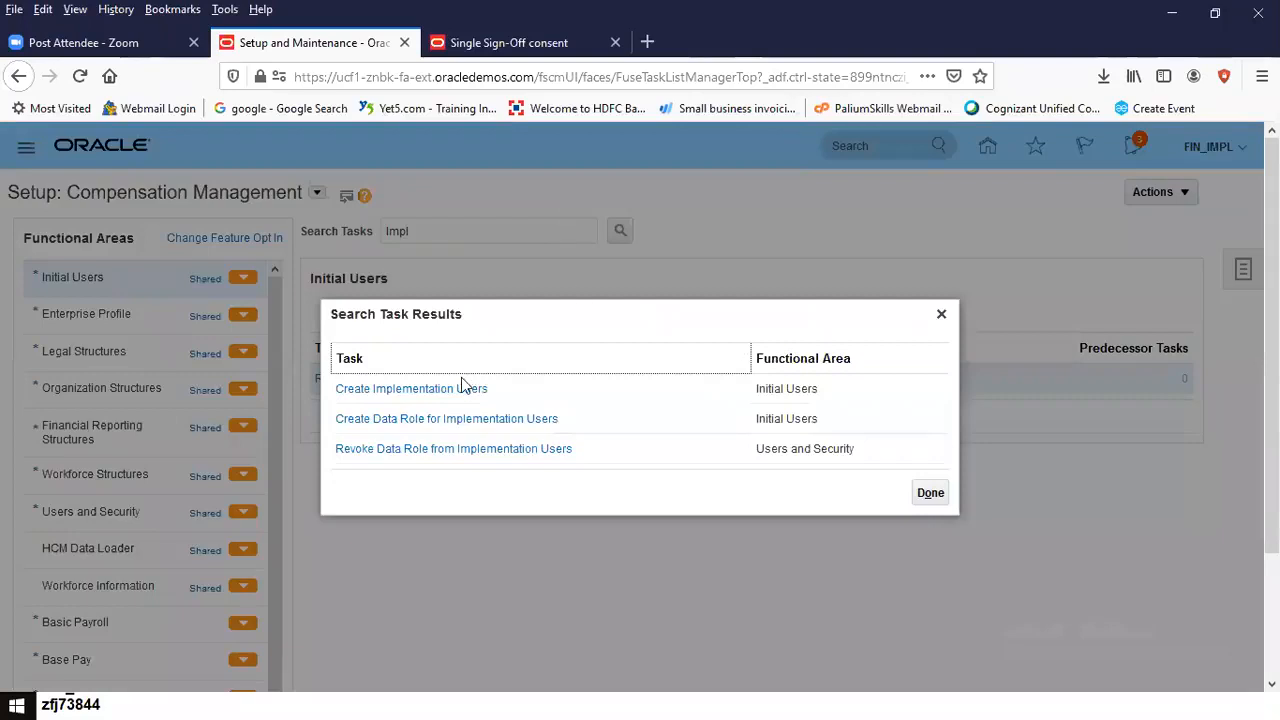
click(462, 388)
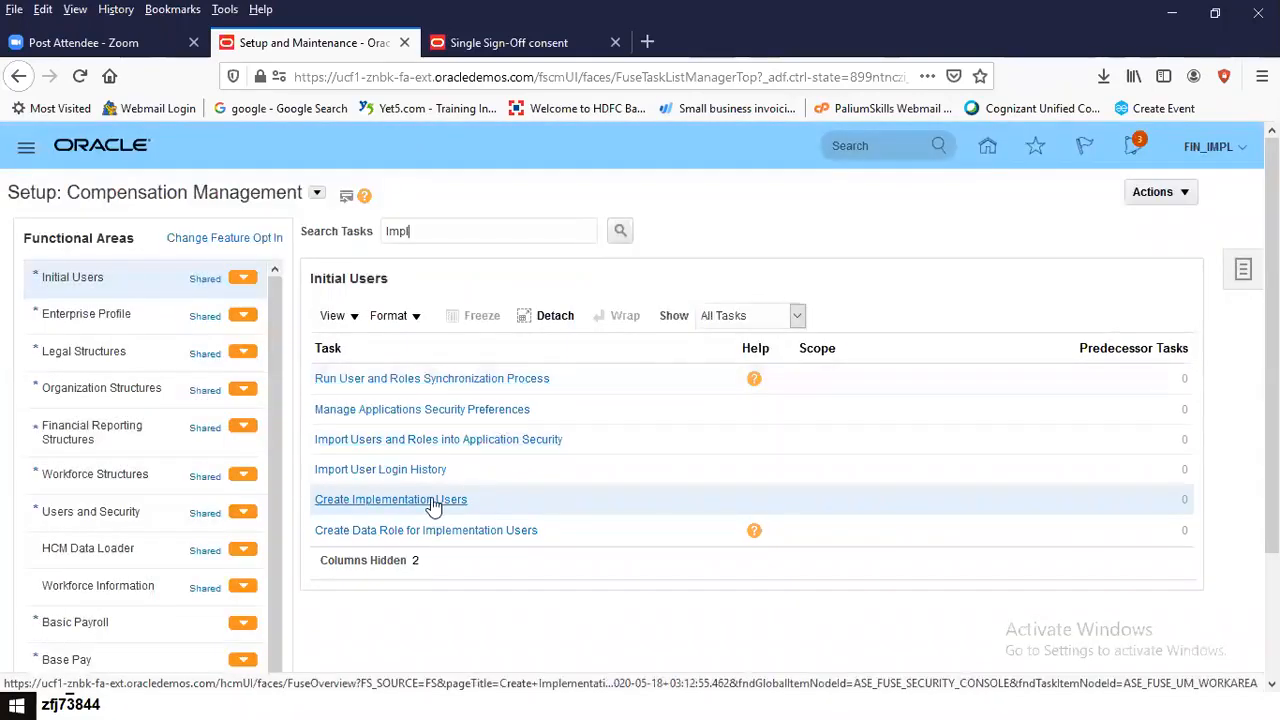
click(432, 502)
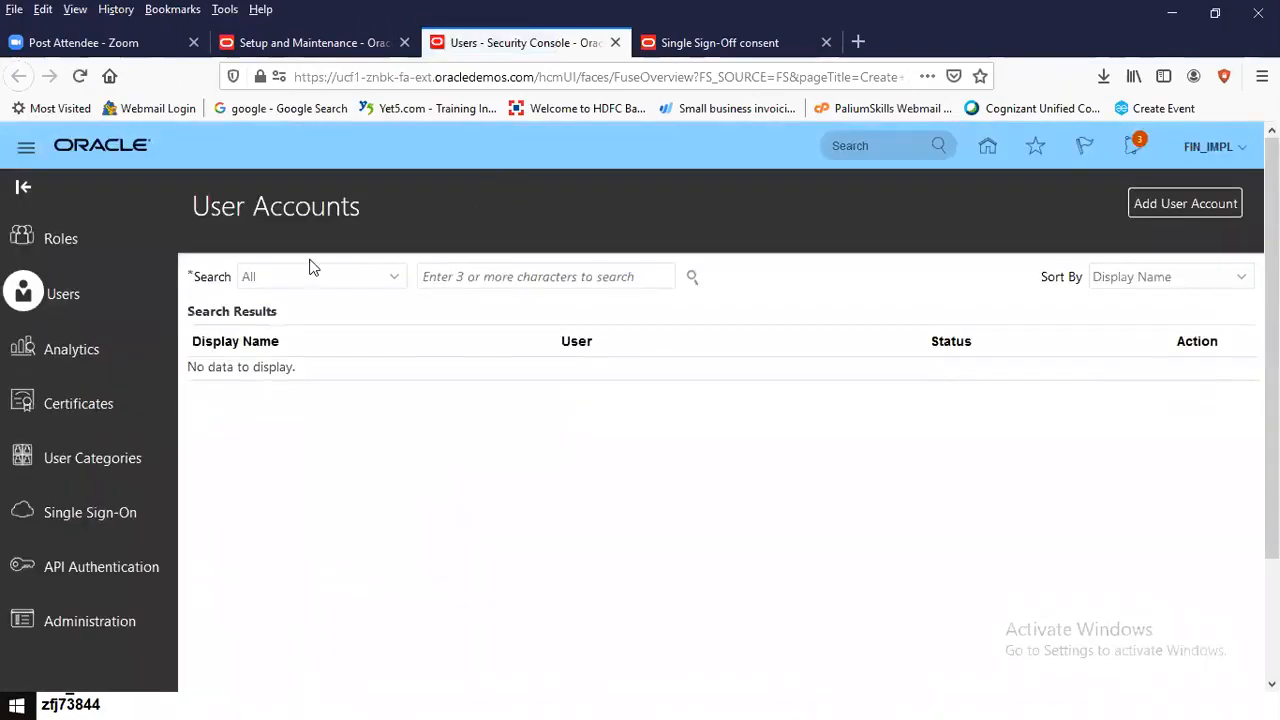
Search user accounts by the user's name and choose Reset Password for General Accounting Manager
click(563, 275)
text(BRO)
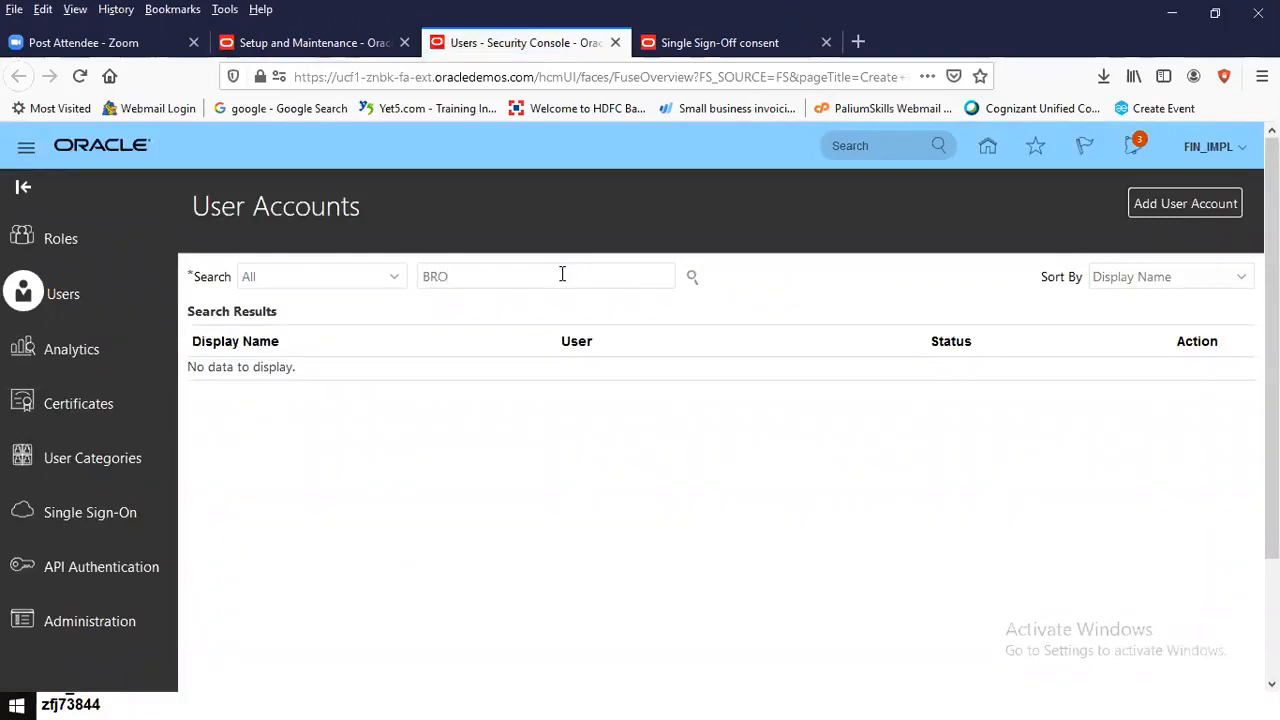
text(DIE)
click(689, 279)
click(691, 277)
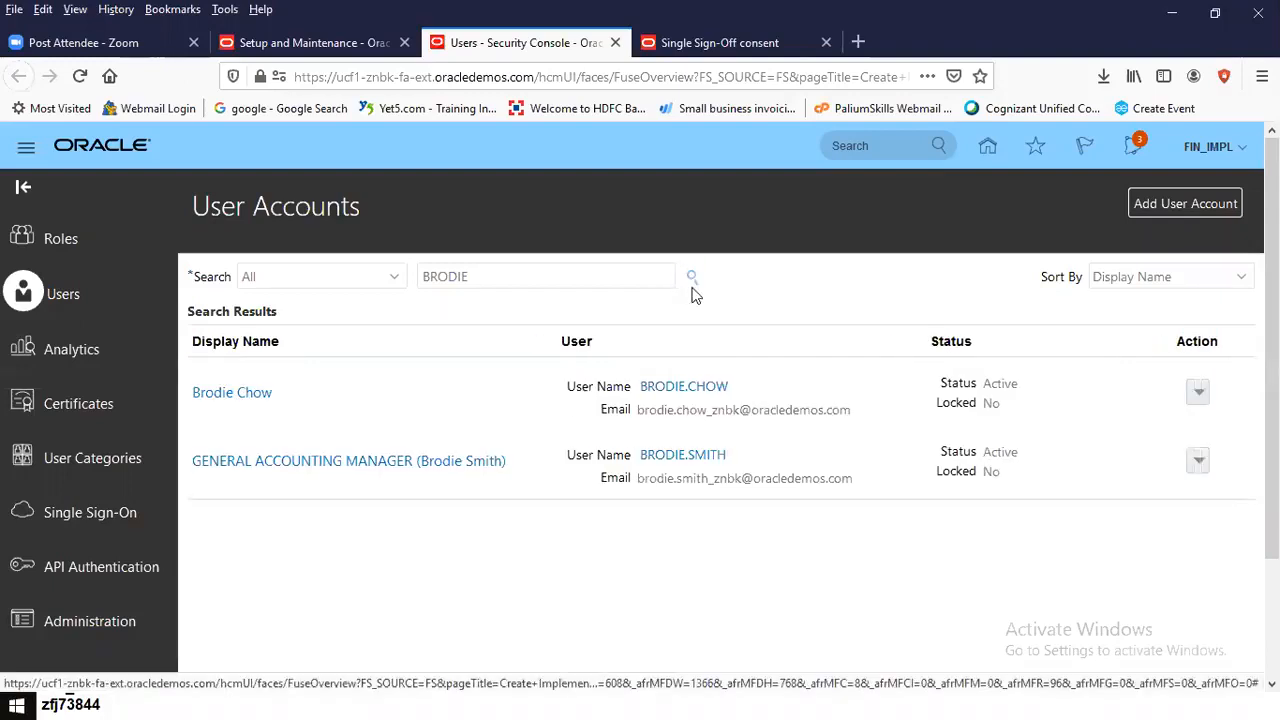
click(1200, 461)
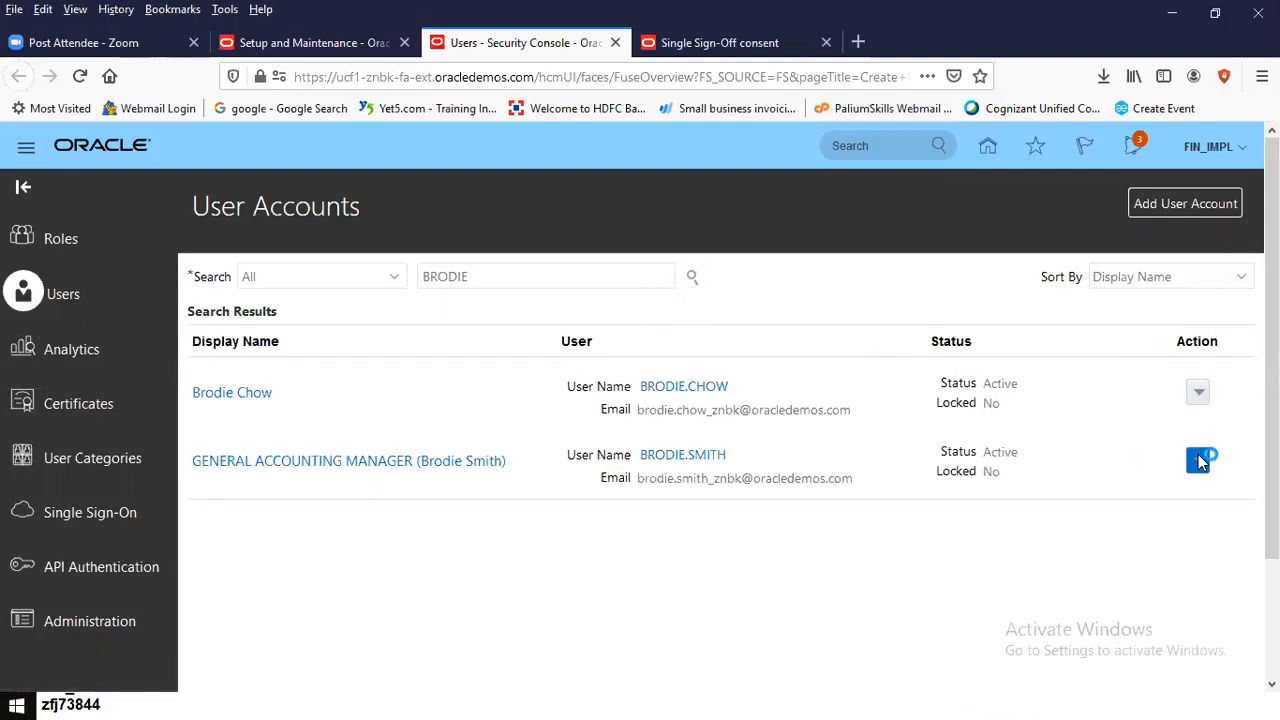
click(1135, 518)
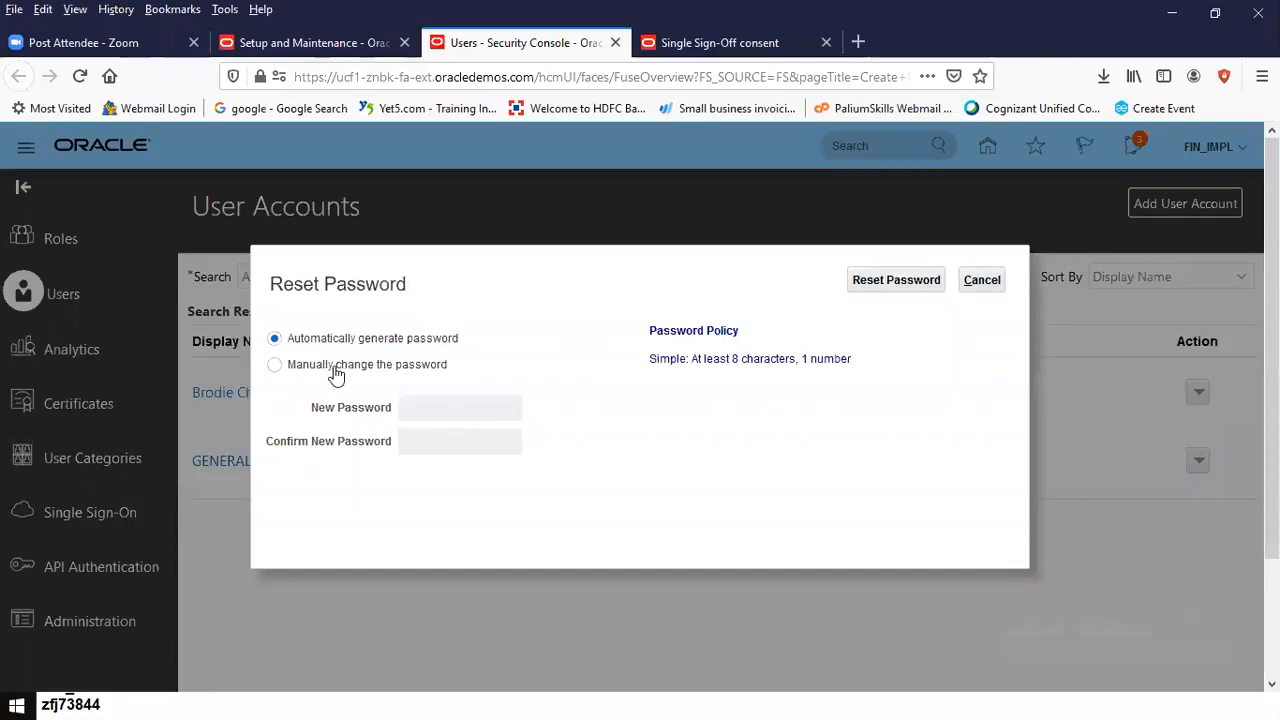
Enter a manual new password and its confirmation, then submit the reset
click(336, 372)
click(431, 407)
drag(481, 409, 378, 398)
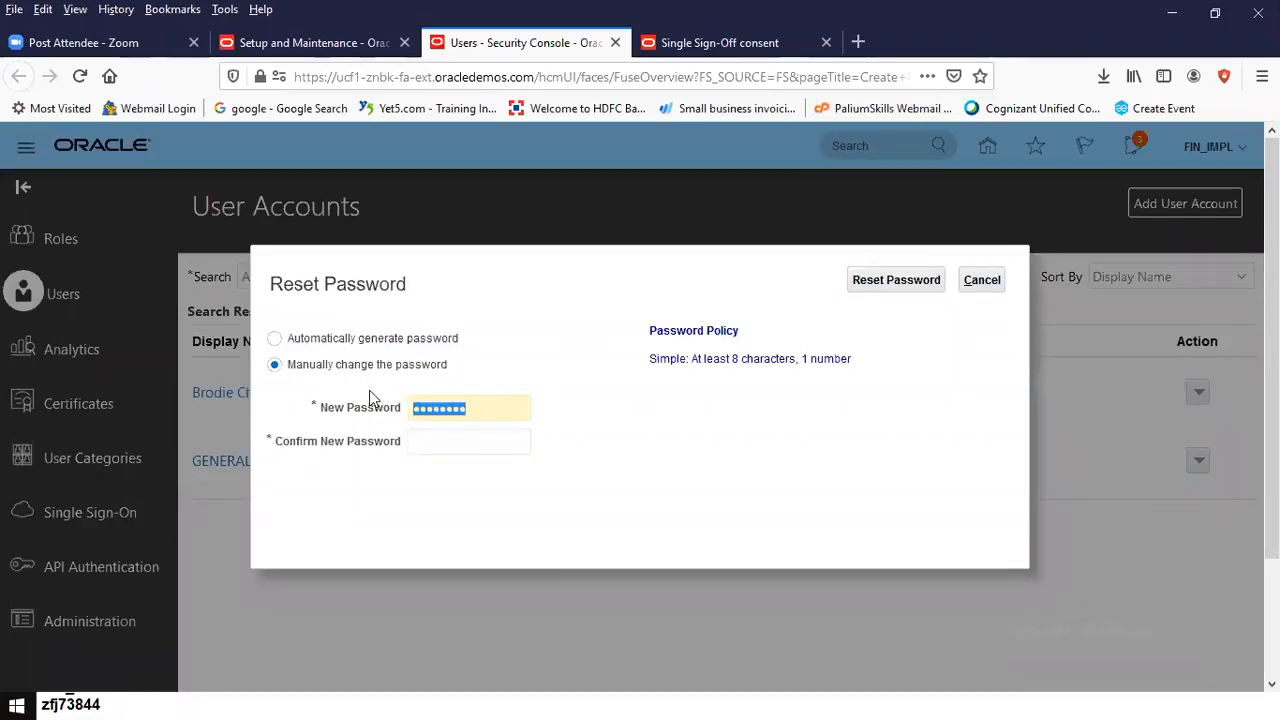
key(ctrl+v)
key(Tab)
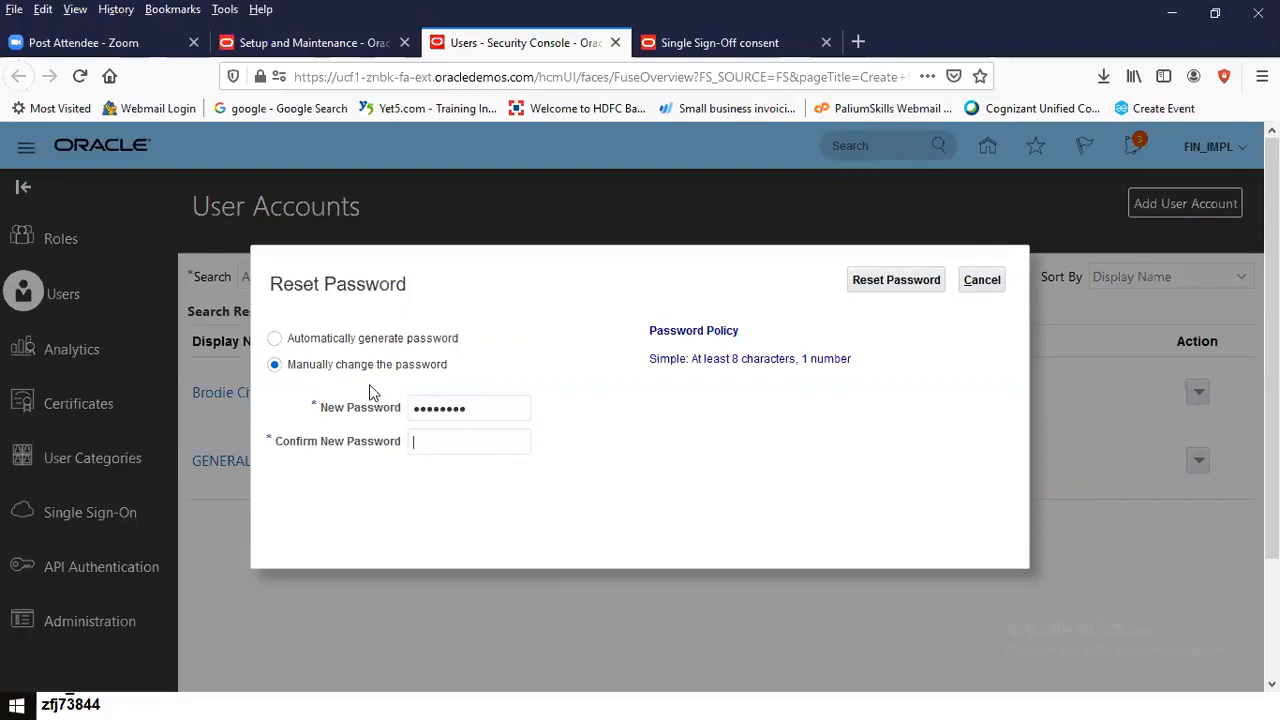
key(ctrl+v)
click(907, 280)
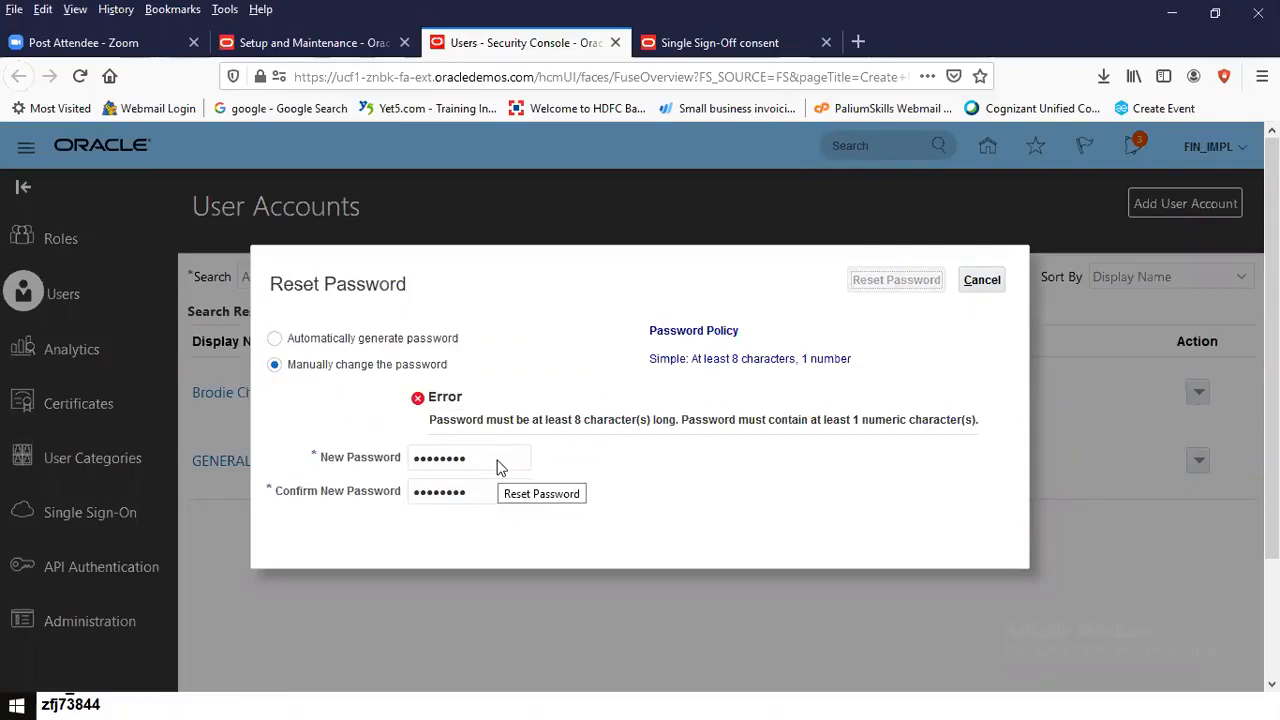
Copy the saved password from the credentials notes
key(alt+Tab)
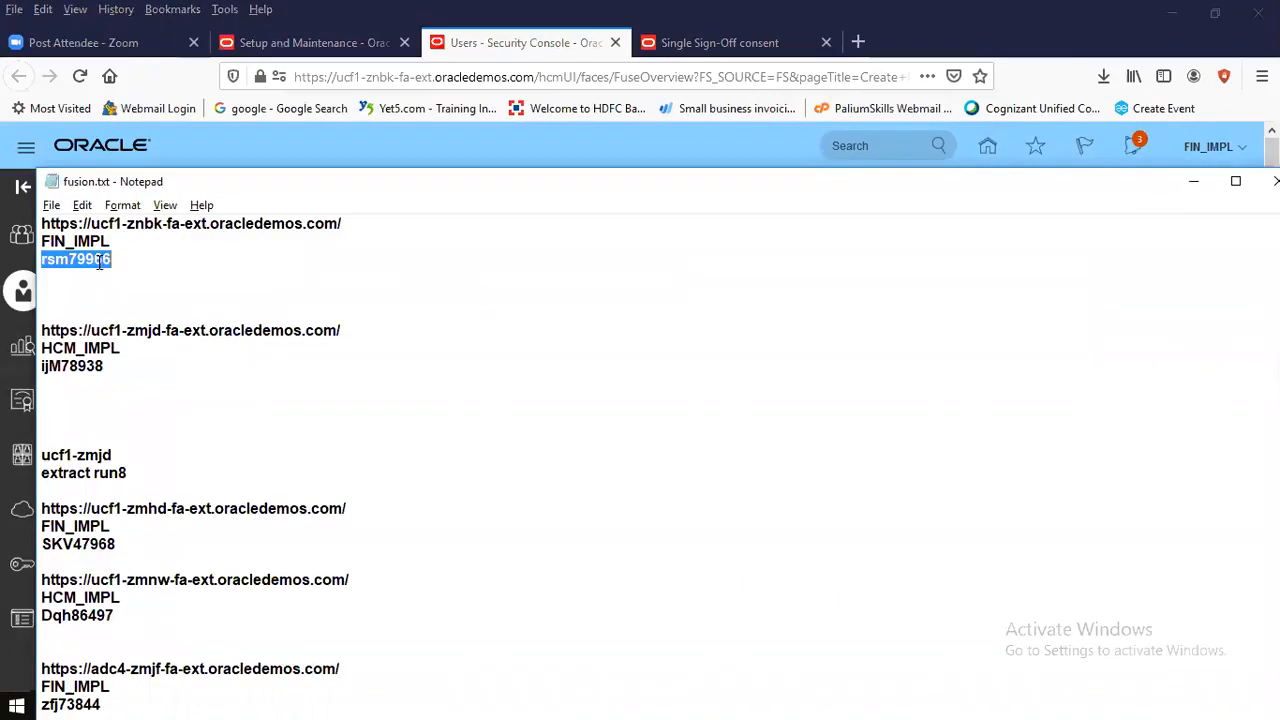
right_click(98, 262)
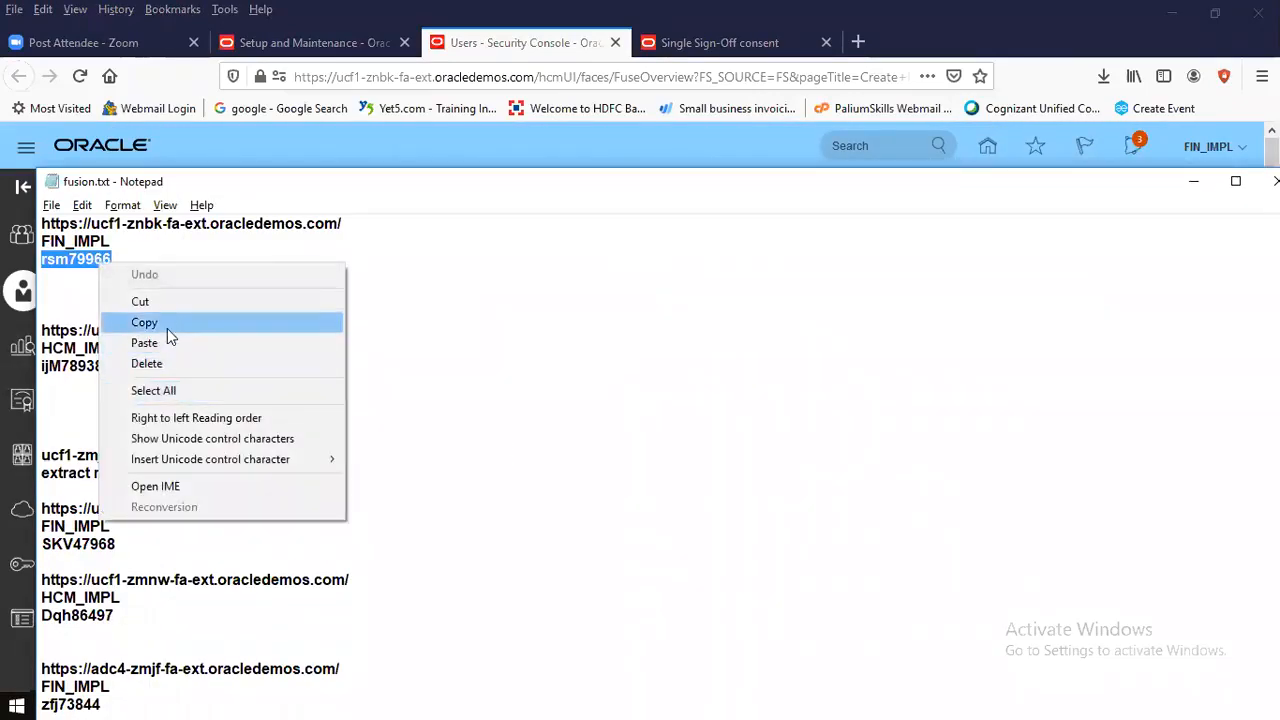
click(166, 323)
key(alt+Tab)
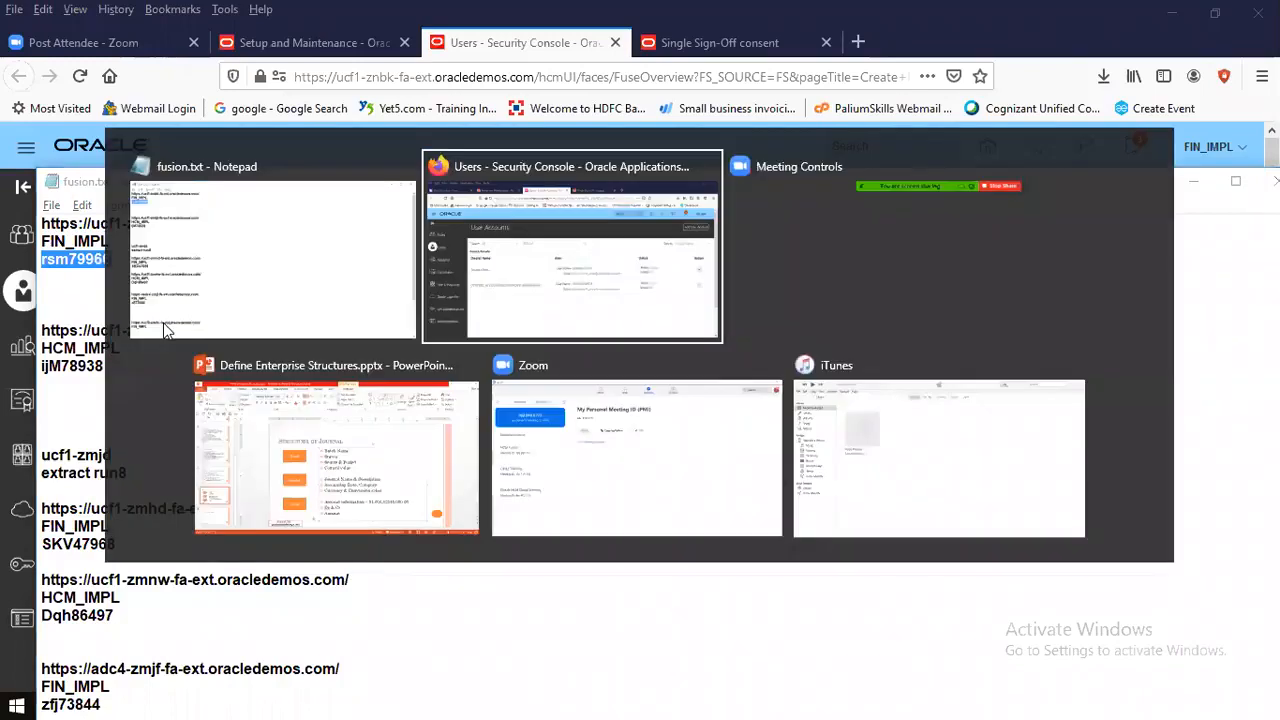
Reset the general accounting manager's password again, pasting the copied password twice, and submit
click(1198, 460)
click(1170, 520)
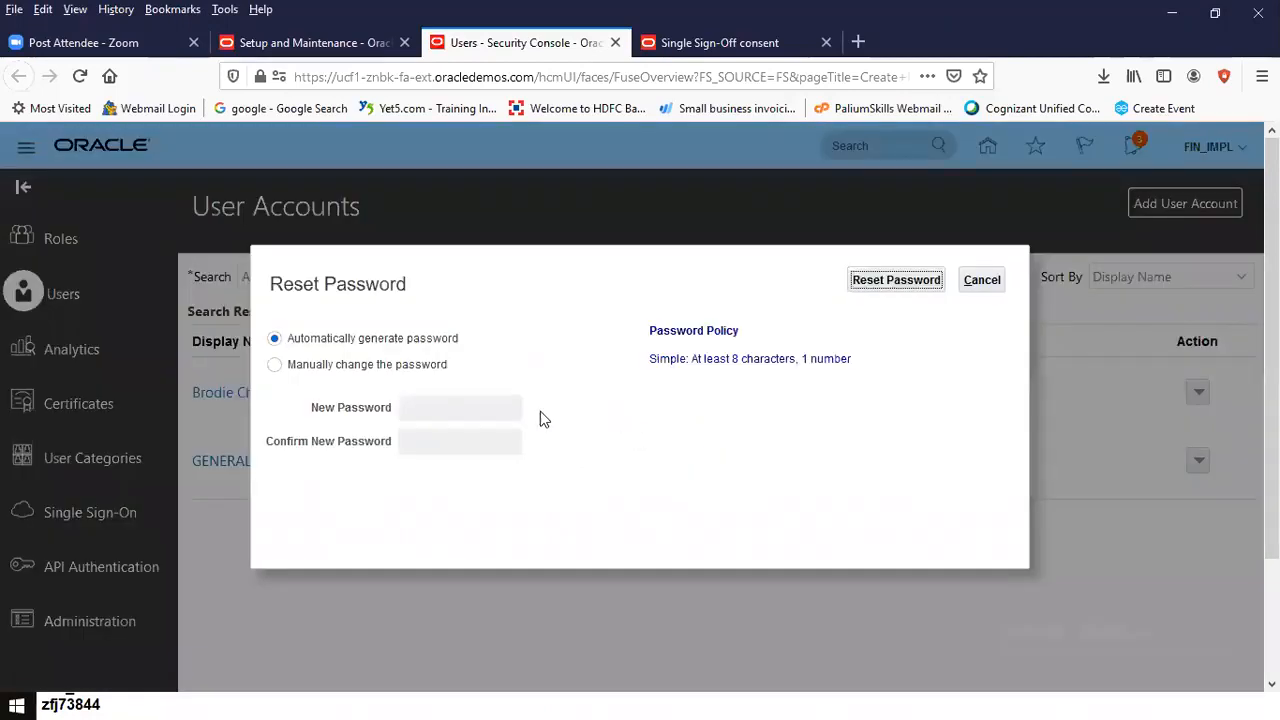
click(398, 367)
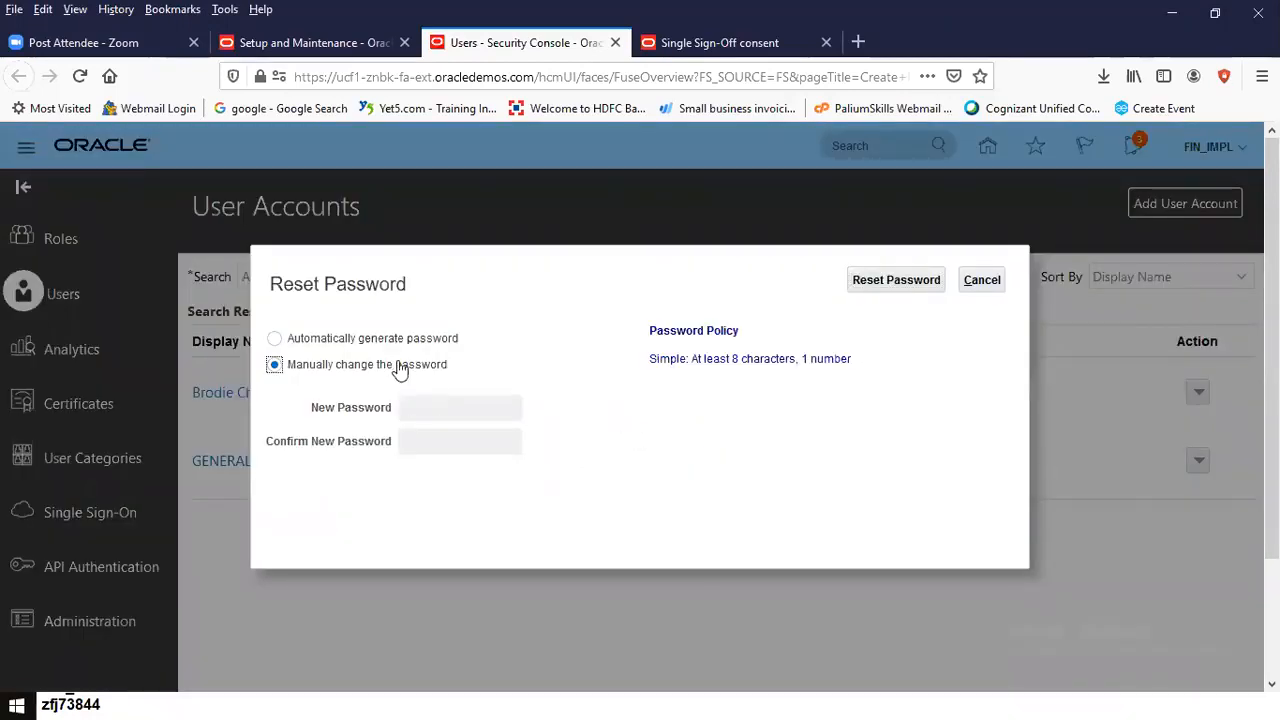
click(437, 400)
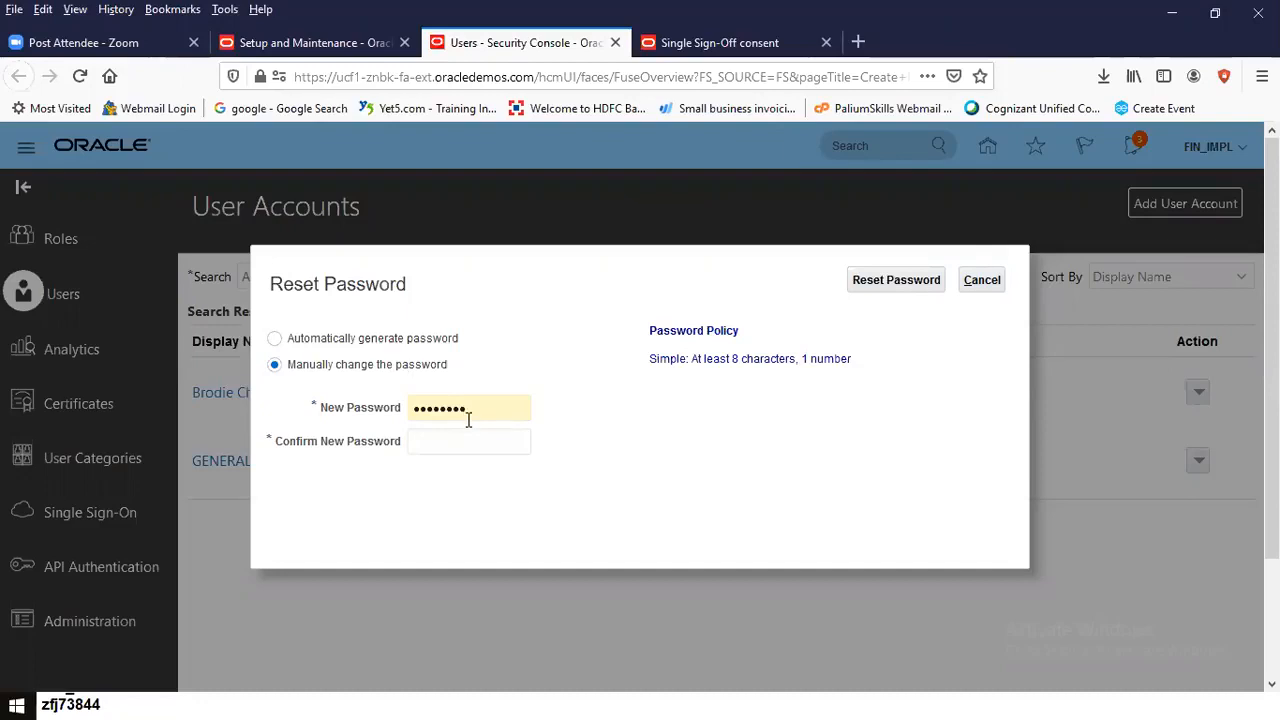
key(ctrl+a)
key(ctrl+v)
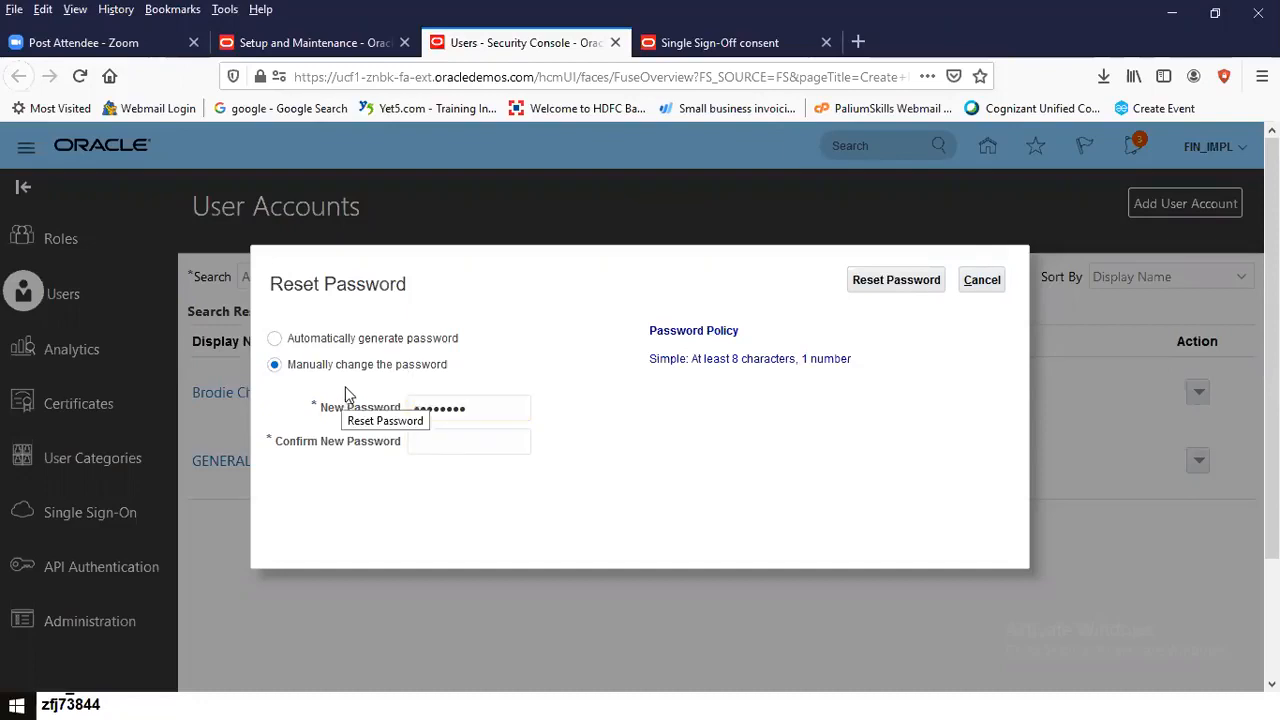
click(489, 451)
key(ctrl+v)
click(902, 288)
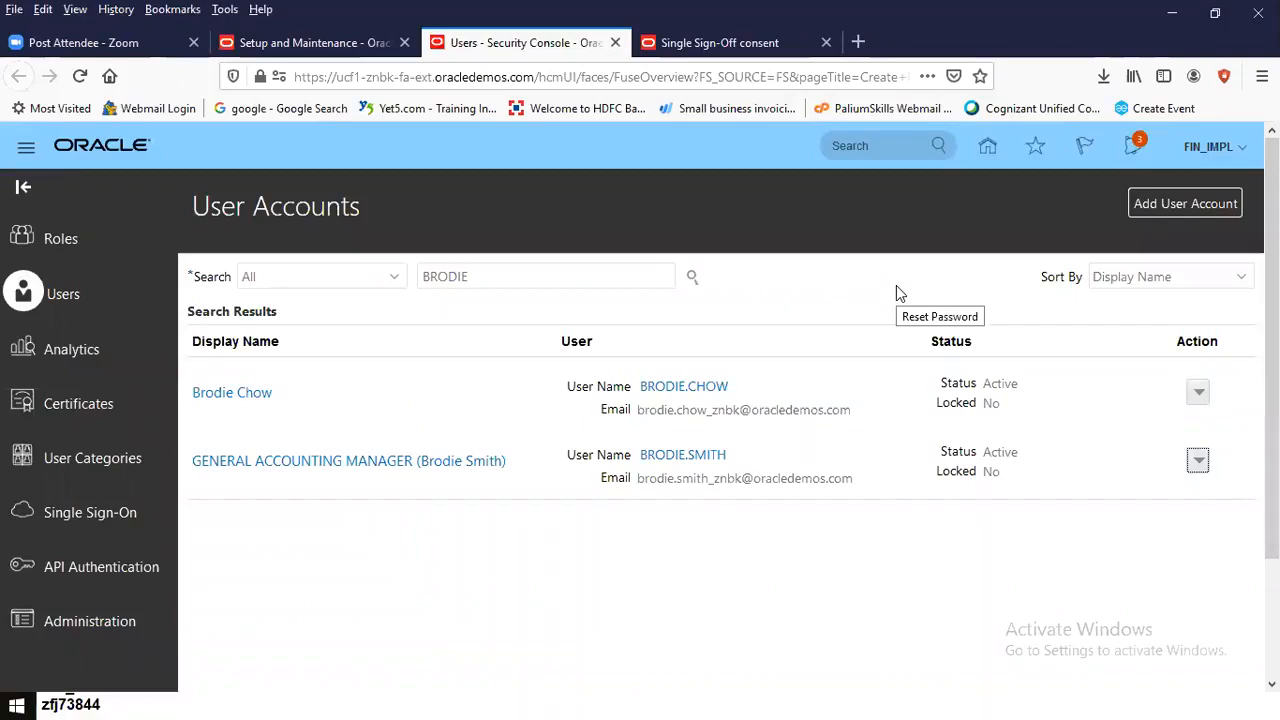
Start a manual password reset for the general accounting manager, pasting the saved password from Notepad
click(1197, 460)
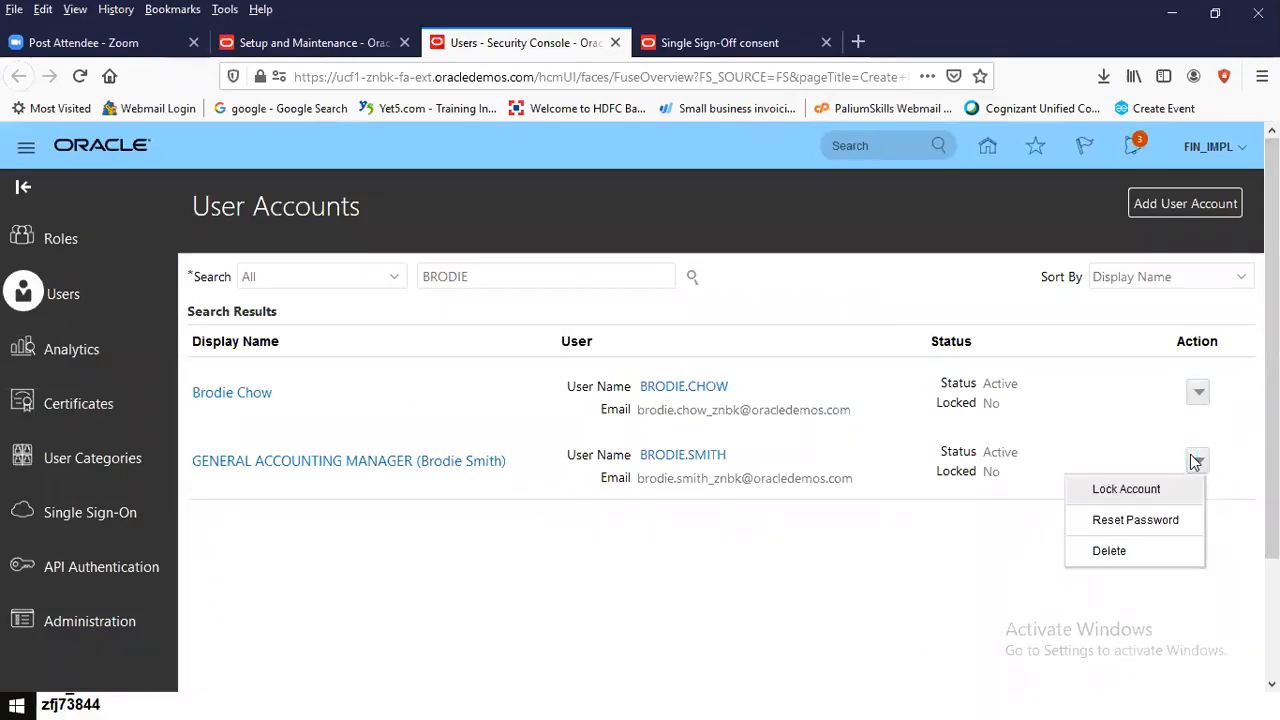
click(1136, 520)
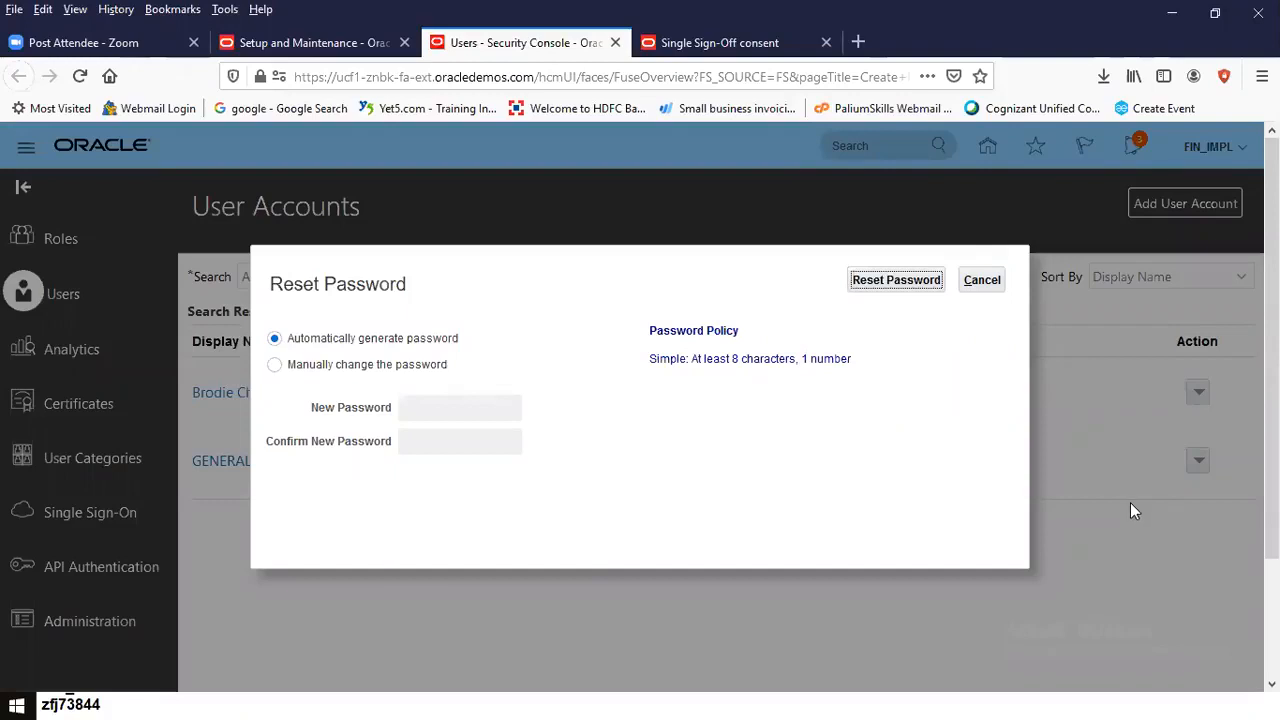
click(320, 367)
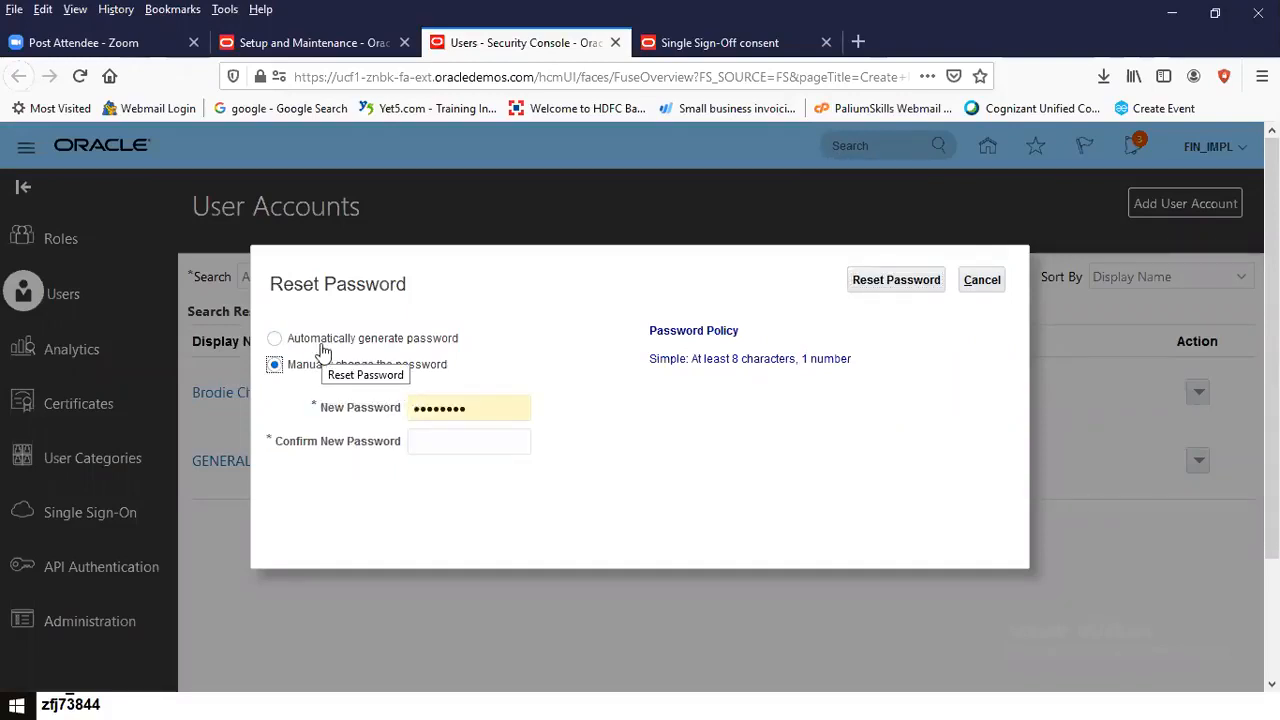
click(440, 407)
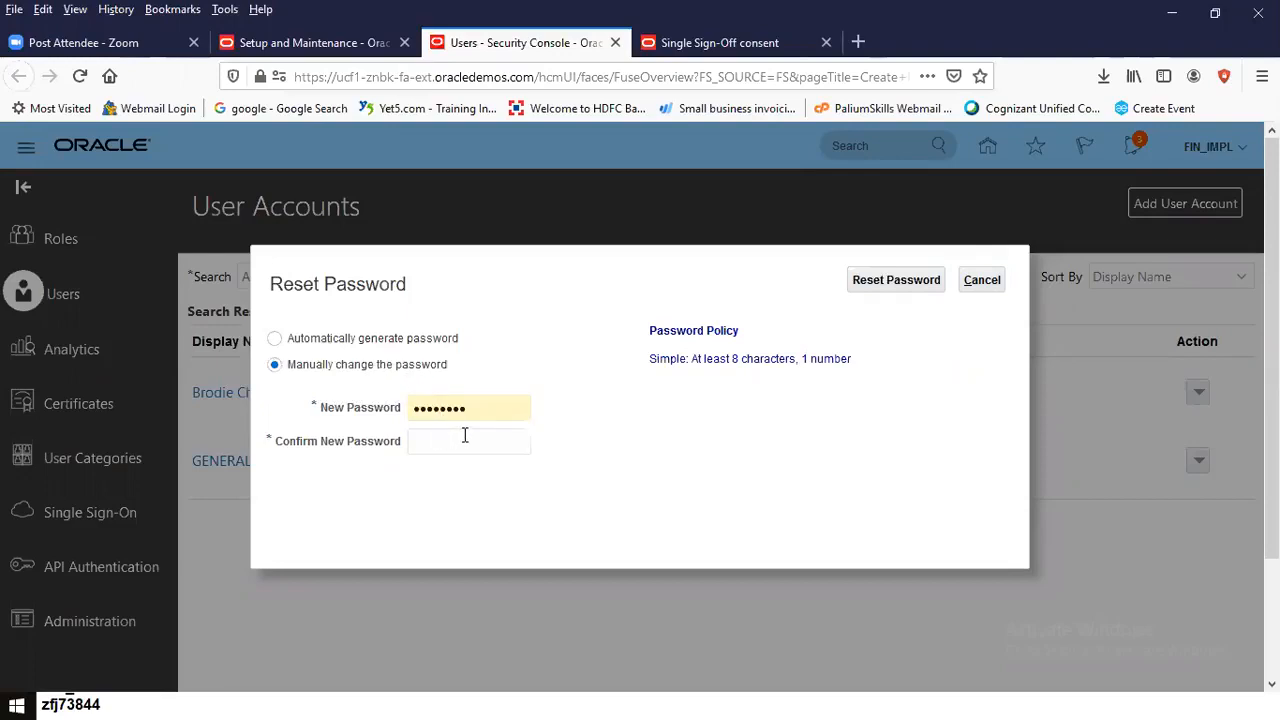
key(alt+Tab)
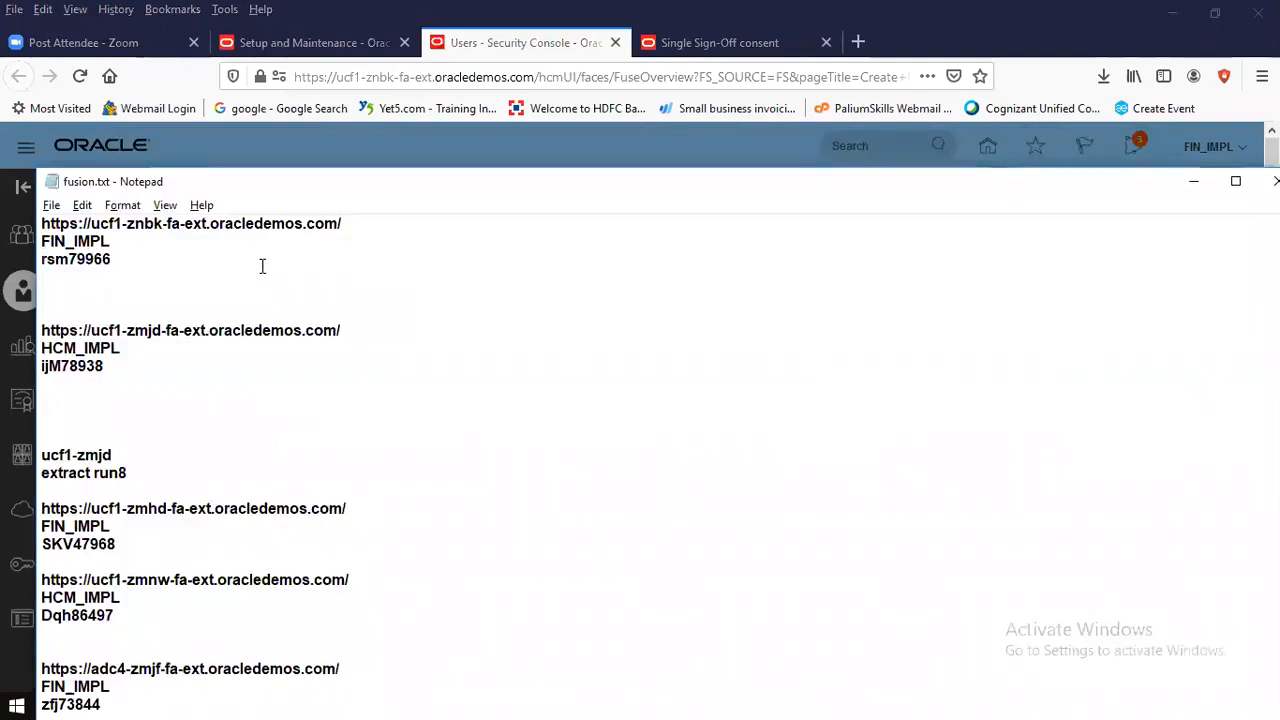
click(259, 266)
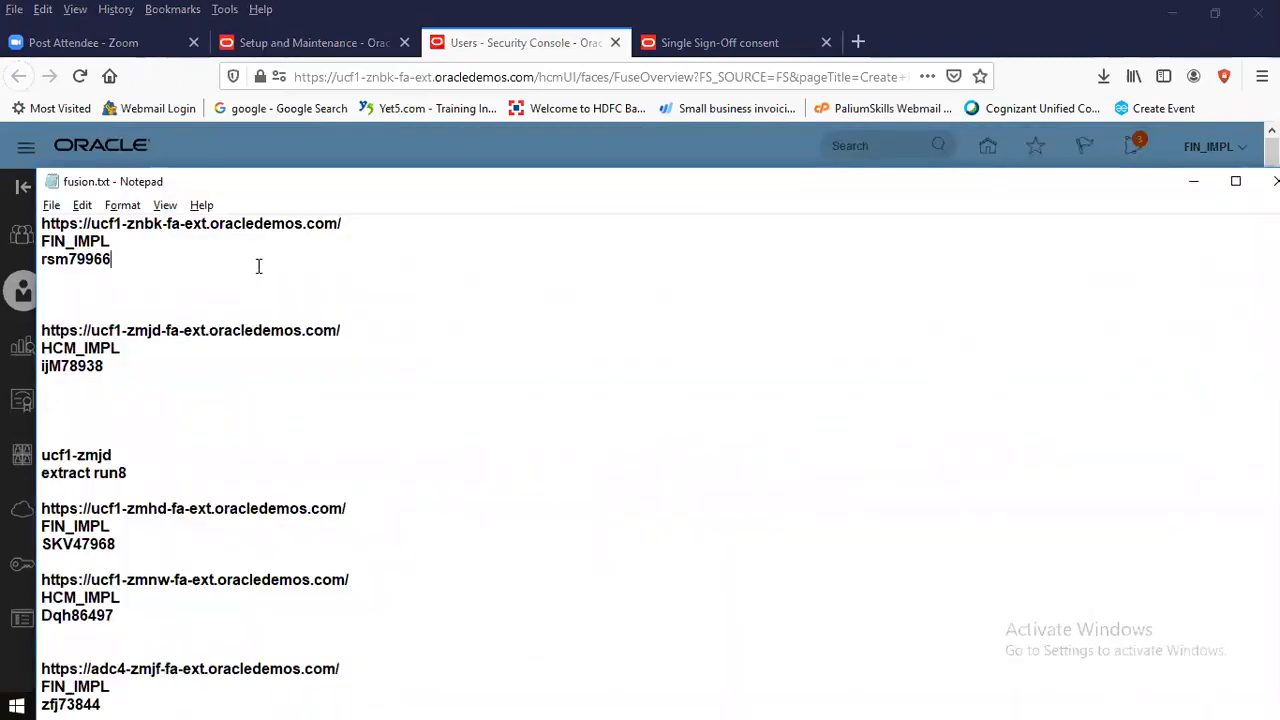
key(Return)
key(Return)
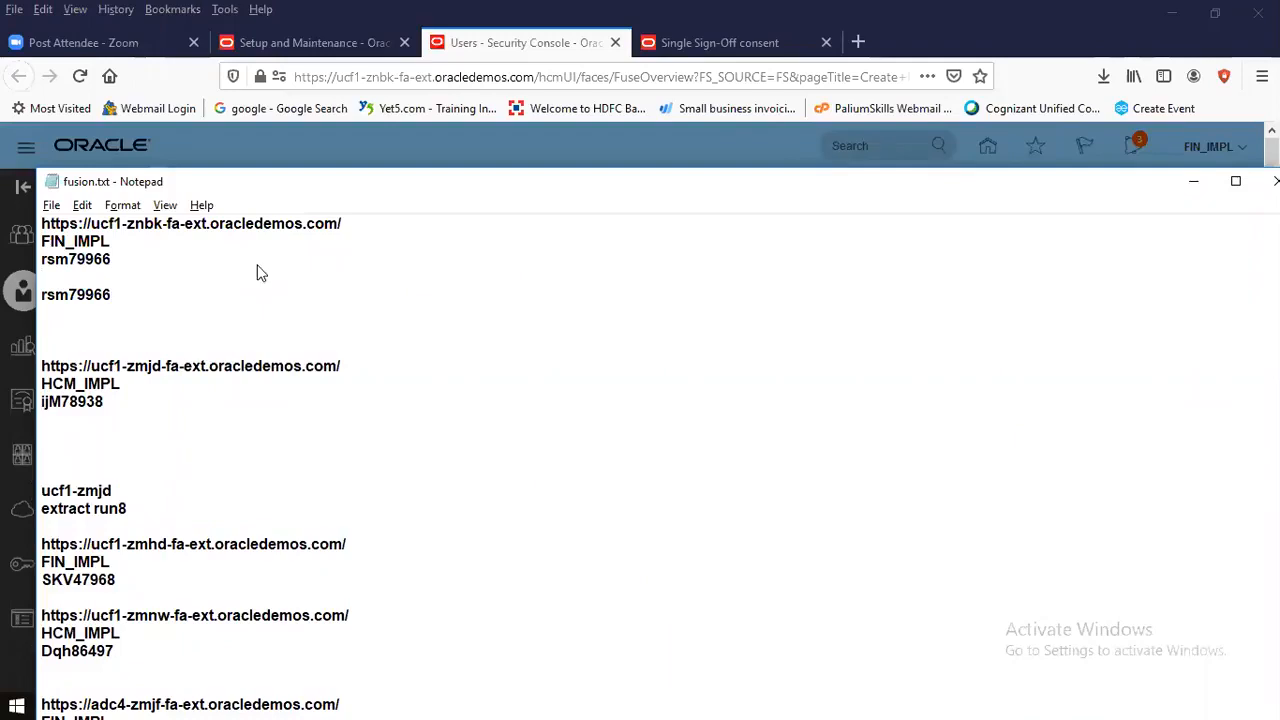
key(alt+Tab)
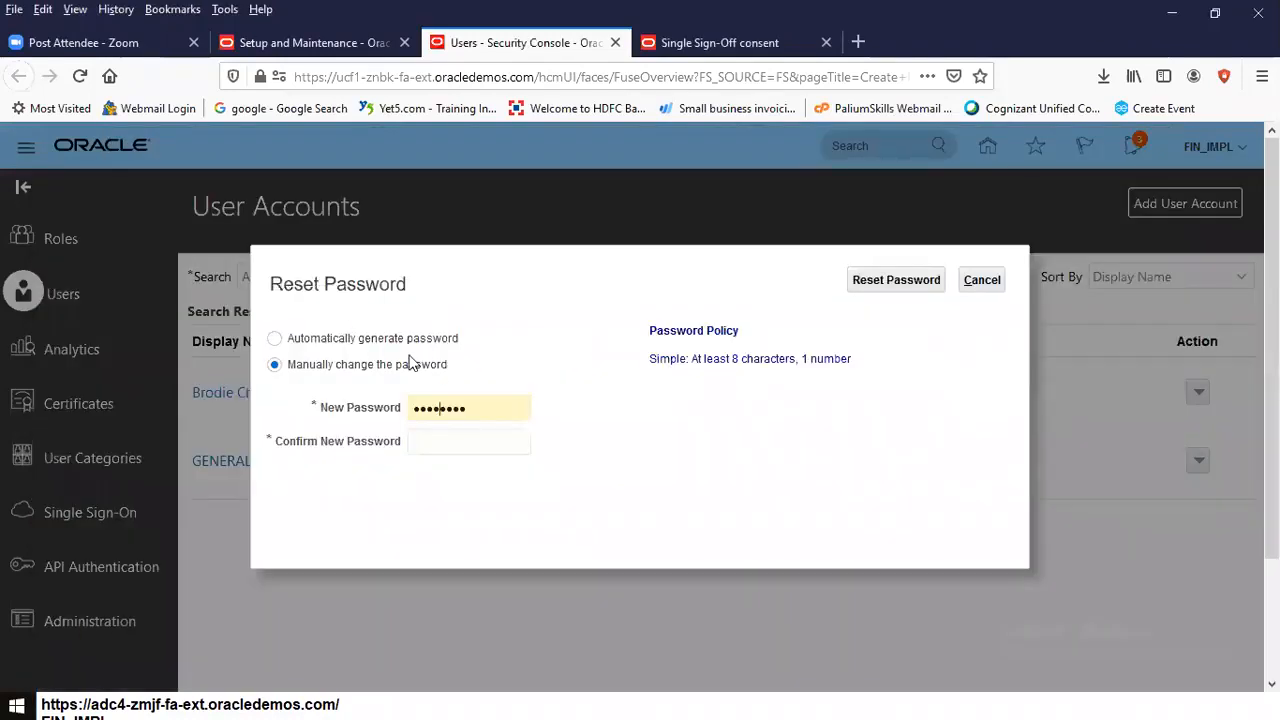
Fill the password confirmation, submit the reset, and open the user's account details
drag(477, 405, 388, 390)
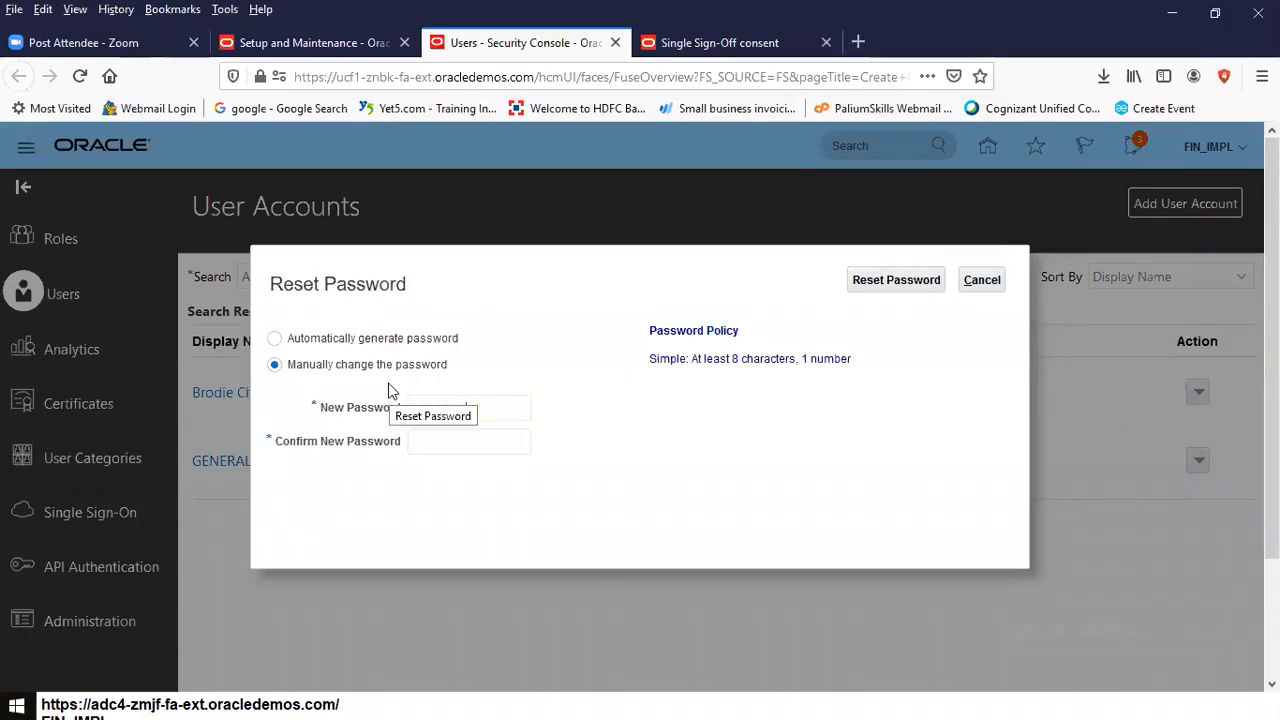
click(514, 445)
click(506, 442)
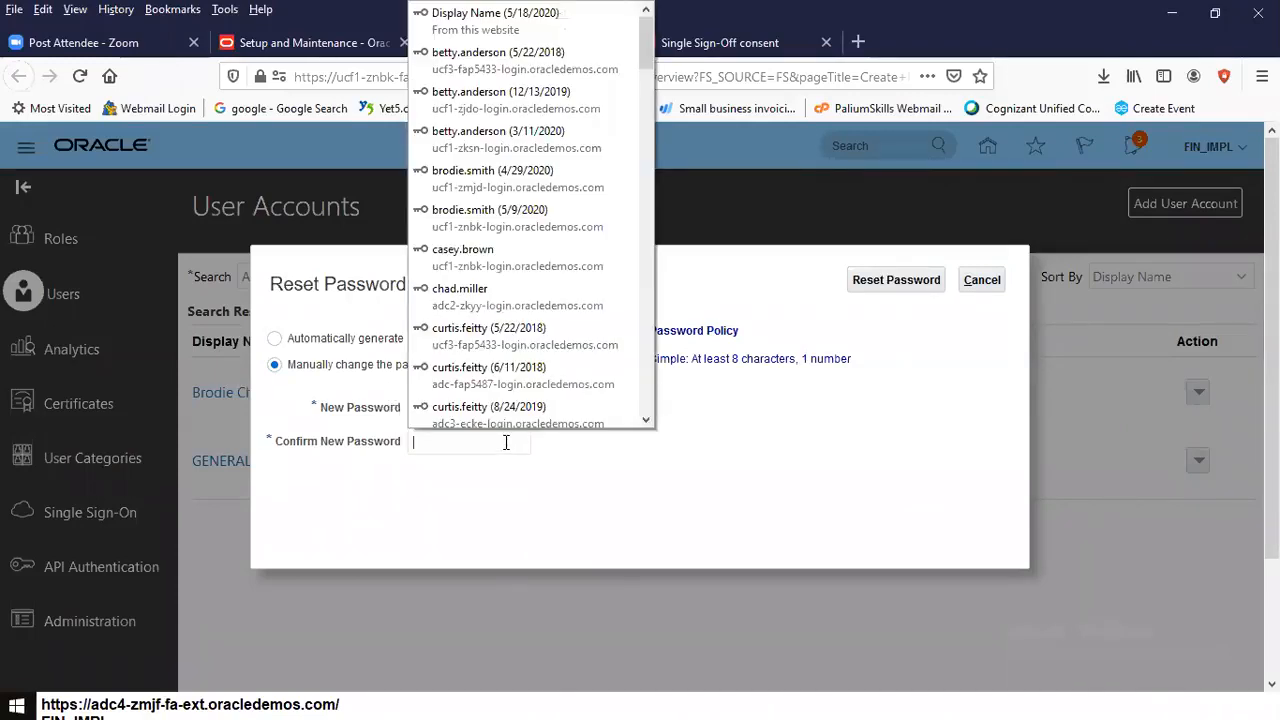
key(ctrl+v)
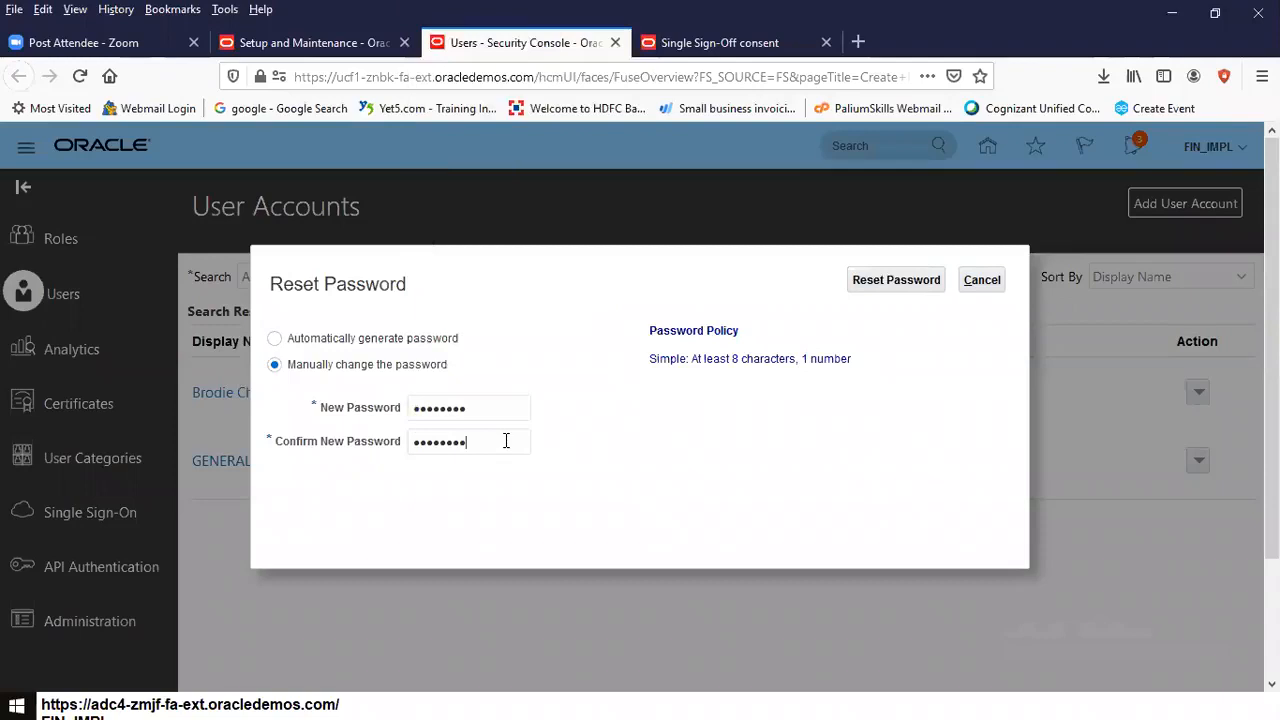
click(873, 285)
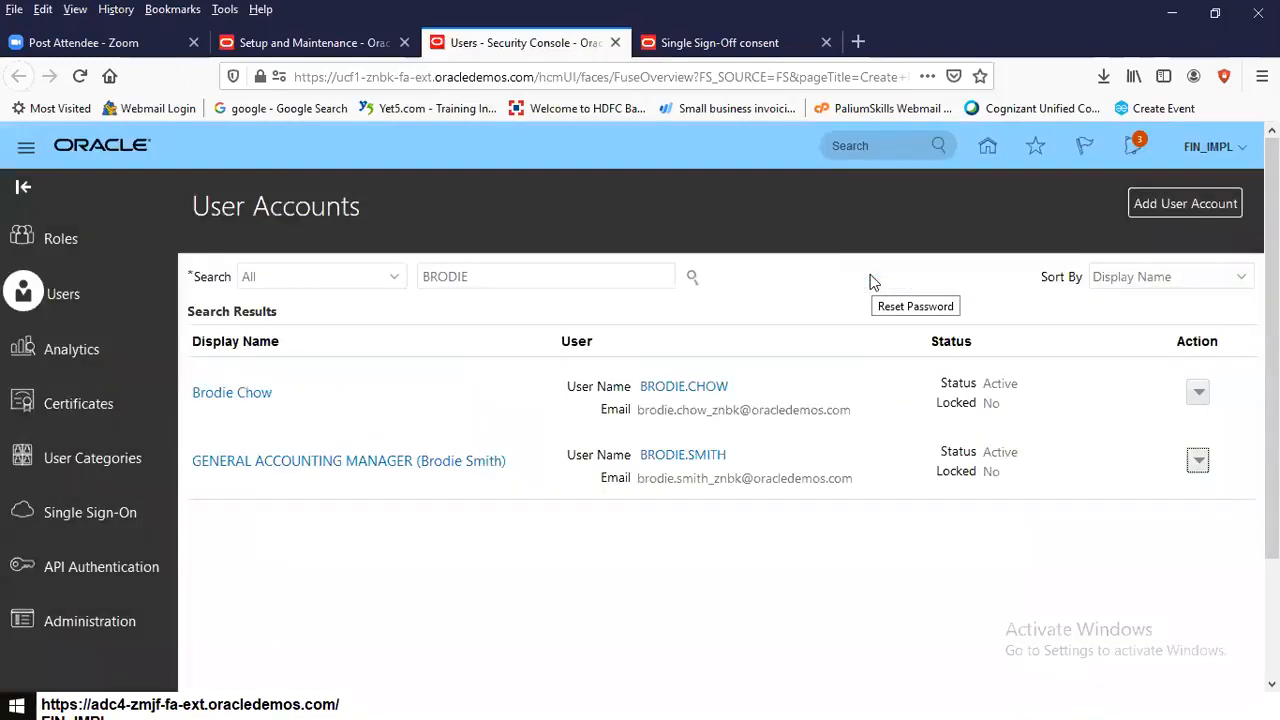
click(666, 455)
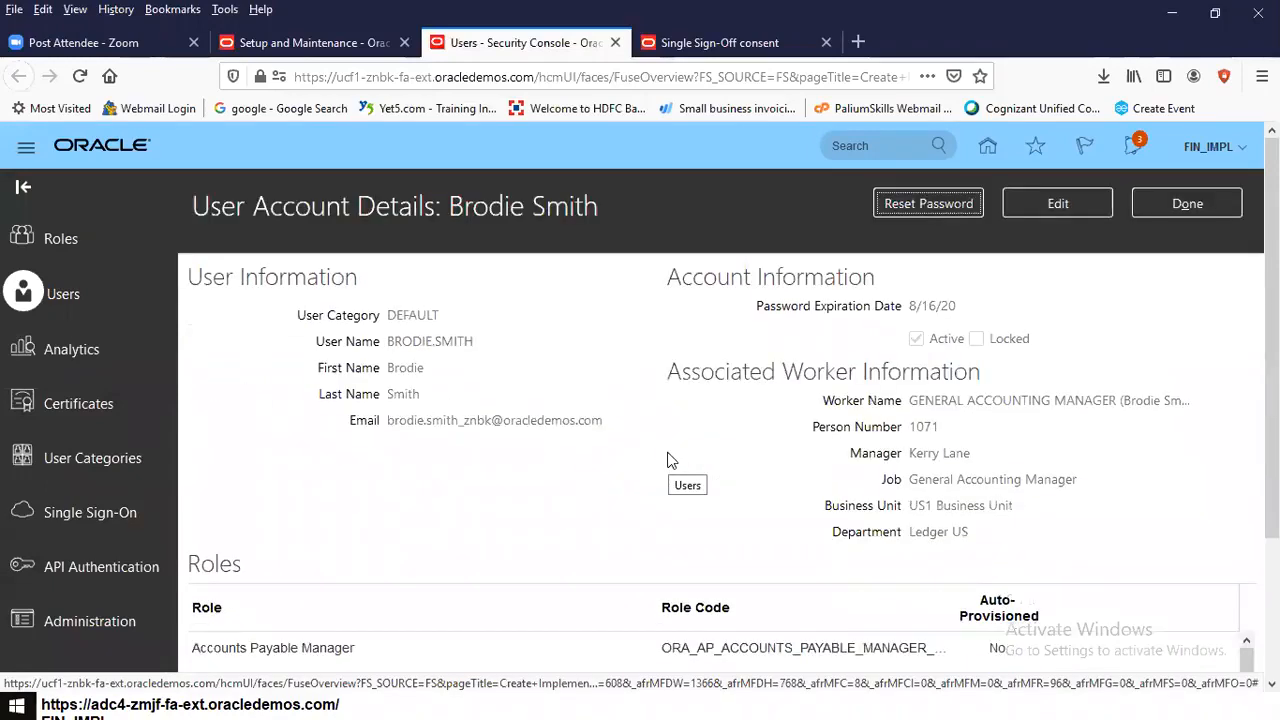
Retry a manual password reset with the pasted confirmation, then reopen the dialog and cancel it
click(900, 205)
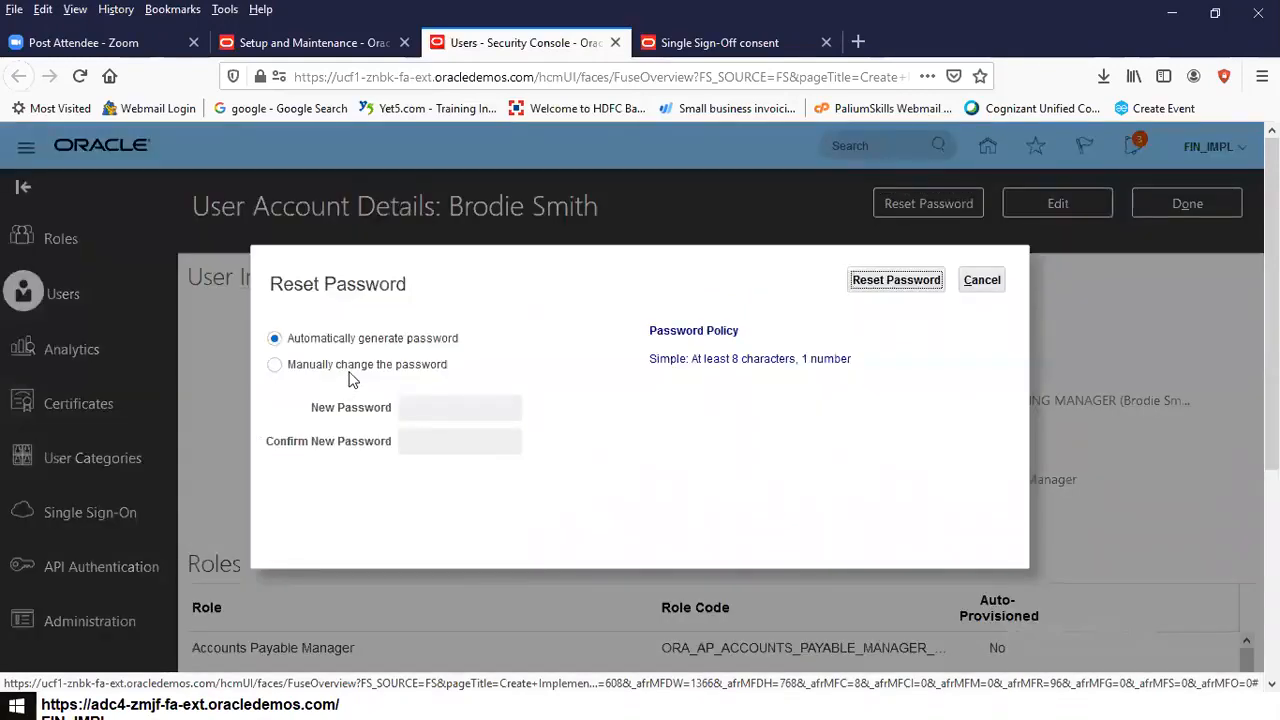
click(355, 370)
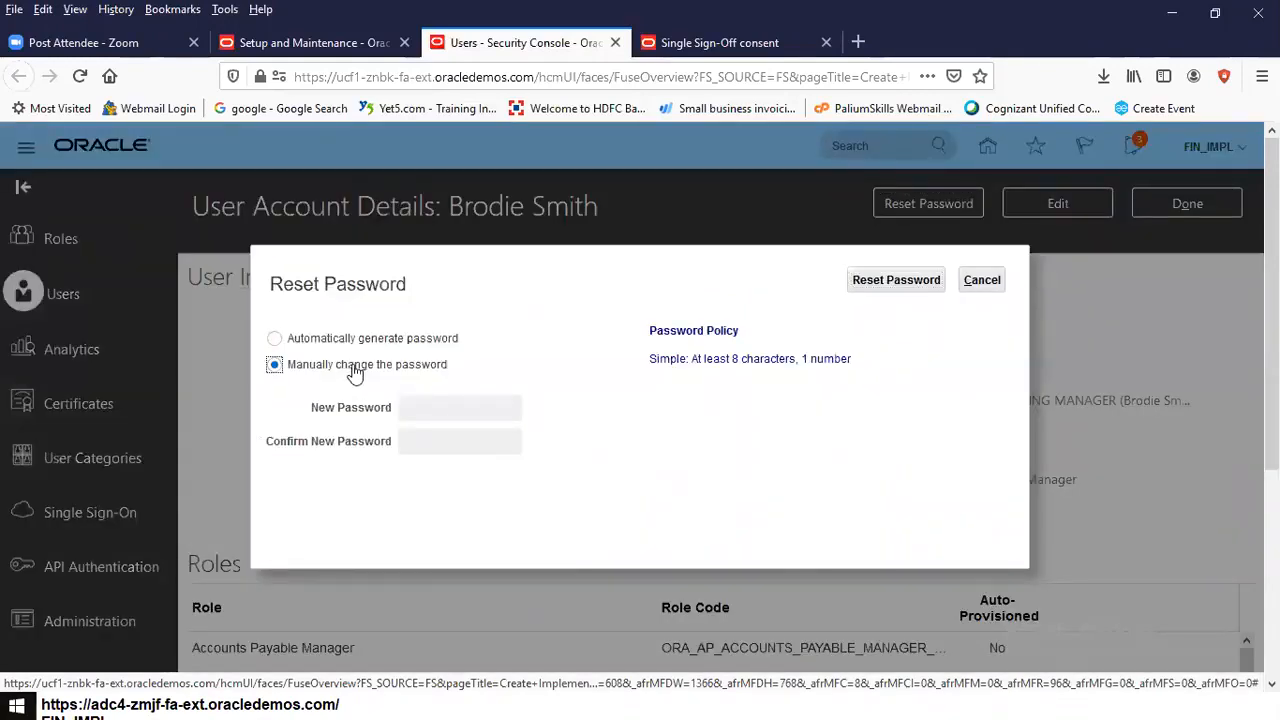
click(478, 401)
drag(480, 403, 366, 391)
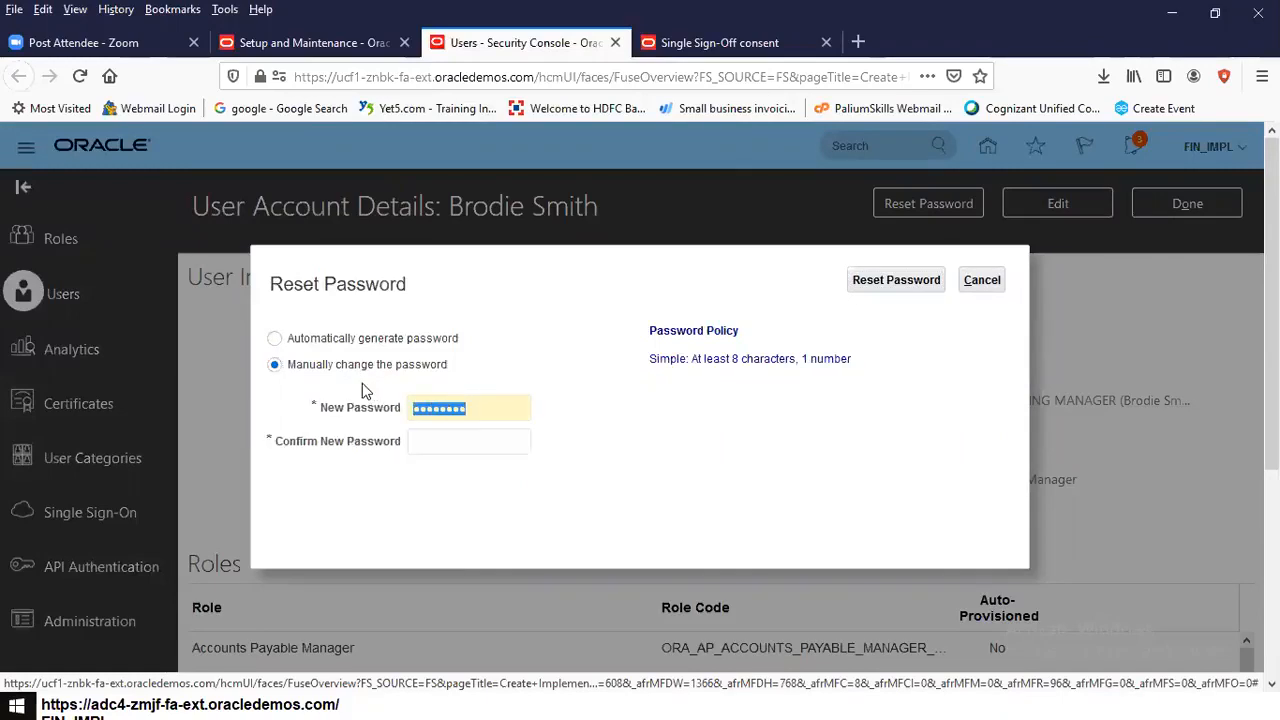
key(Tab)
key(ctrl+v)
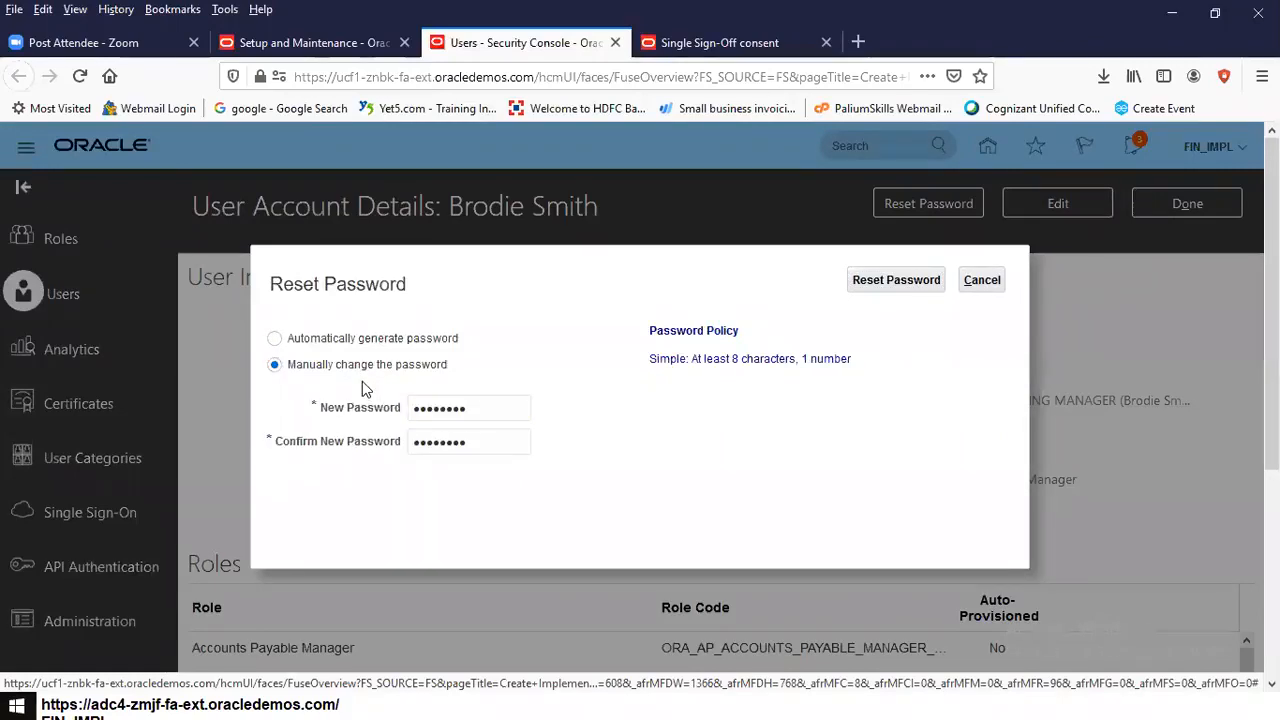
click(883, 288)
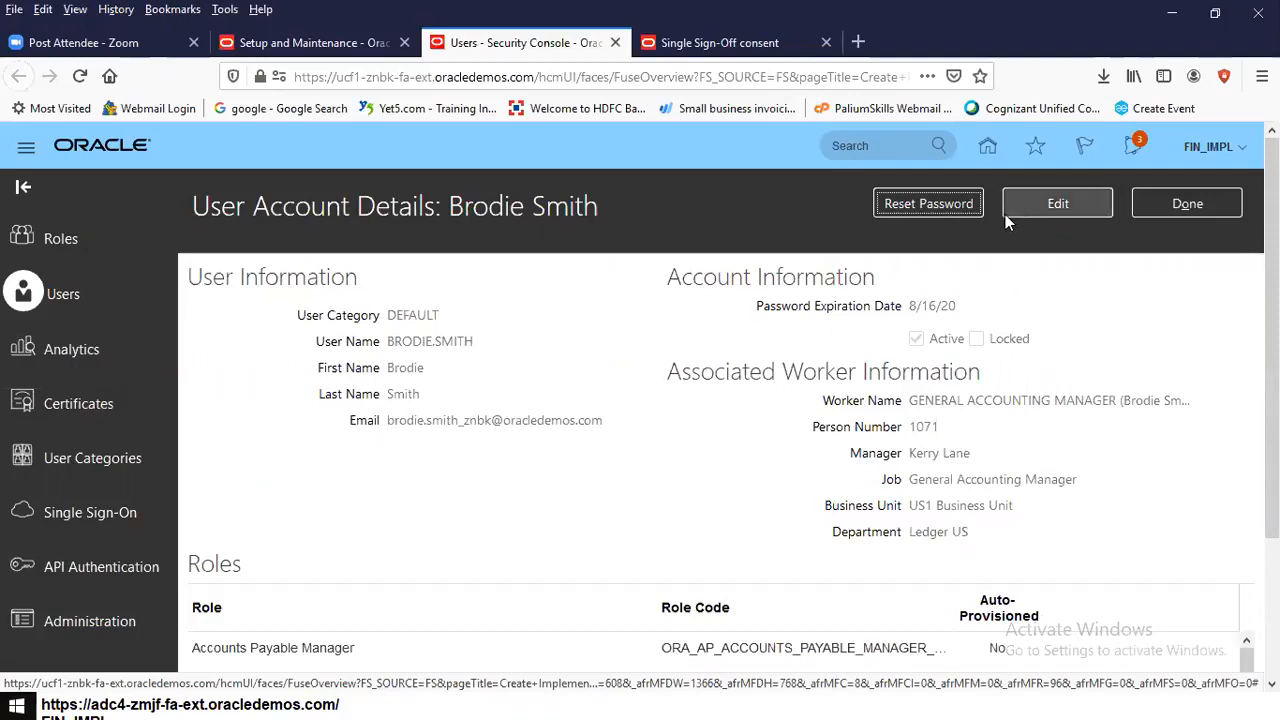
click(928, 203)
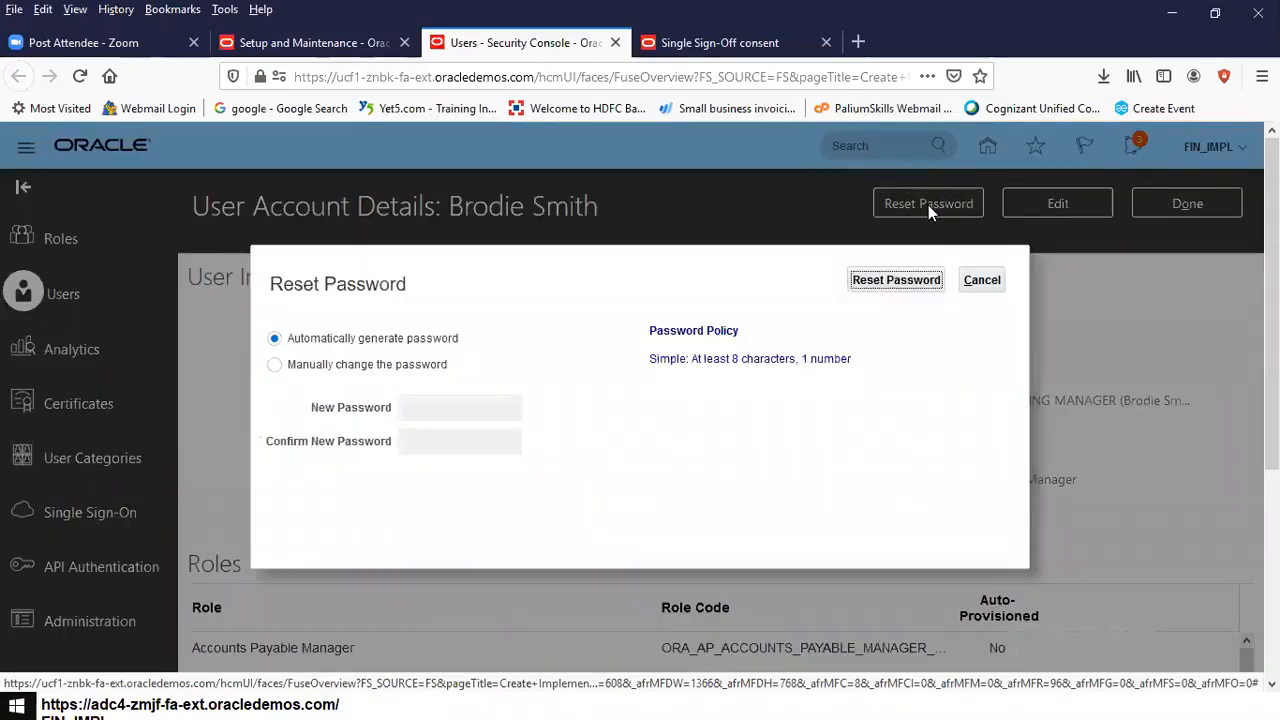
click(976, 280)
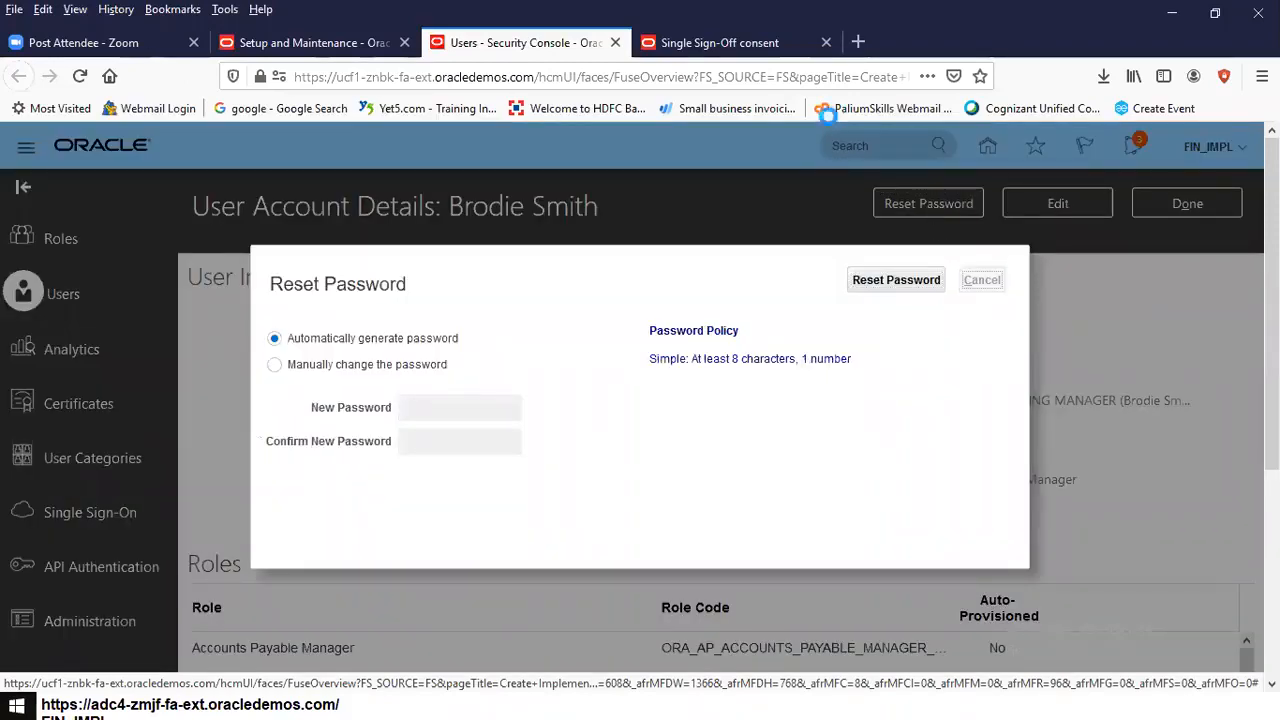
Confirm single sign-off, try signing in with the user's saved login, then return to Security Console
click(740, 44)
click(632, 555)
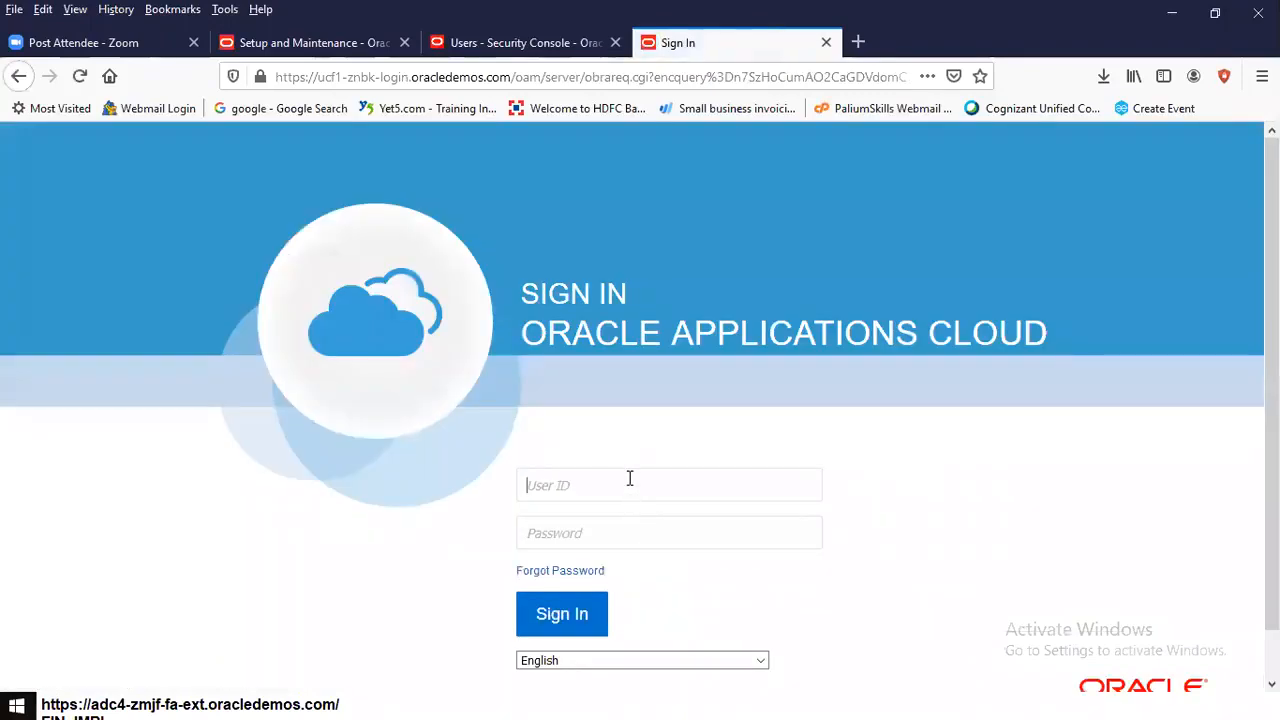
click(629, 483)
text(br)
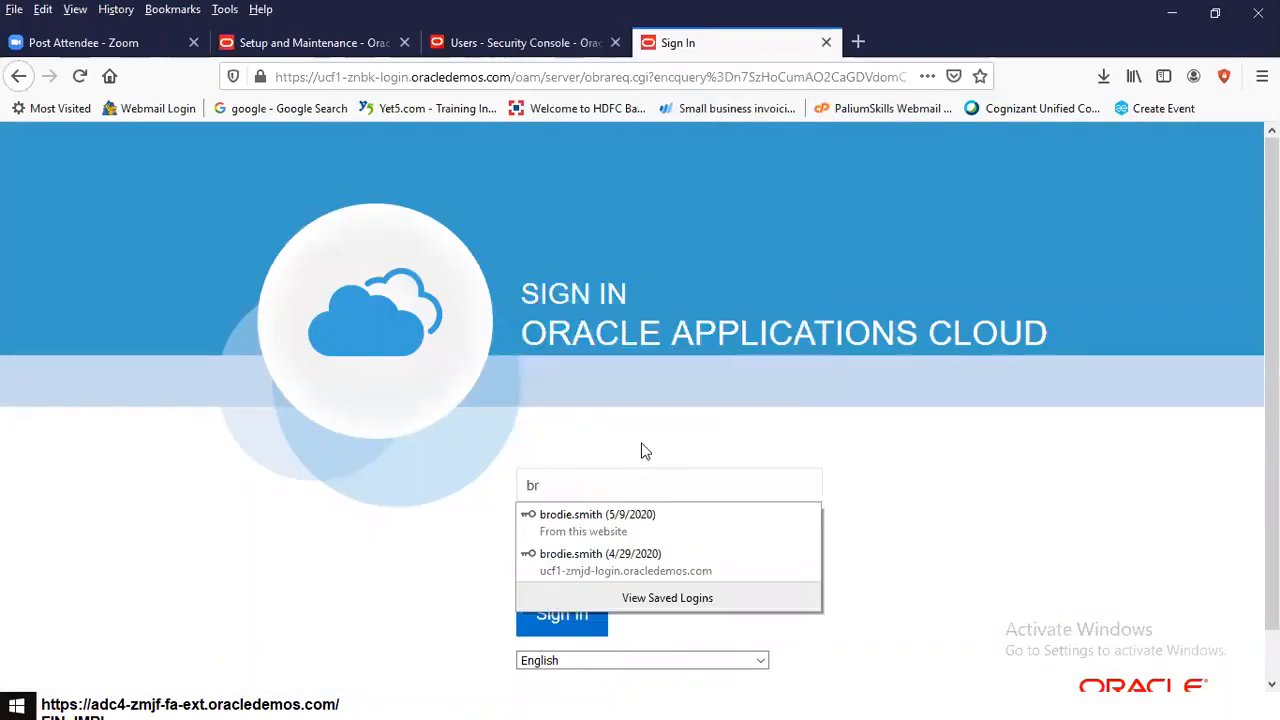
click(660, 525)
click(591, 618)
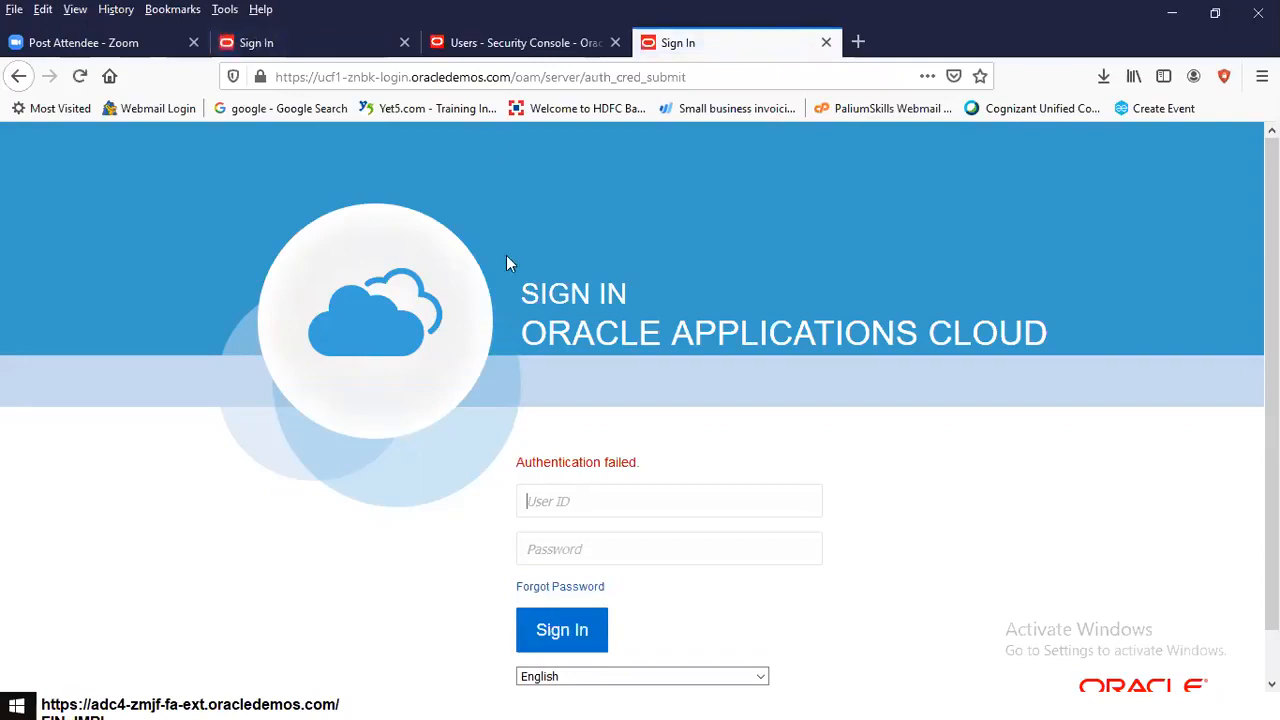
click(470, 45)
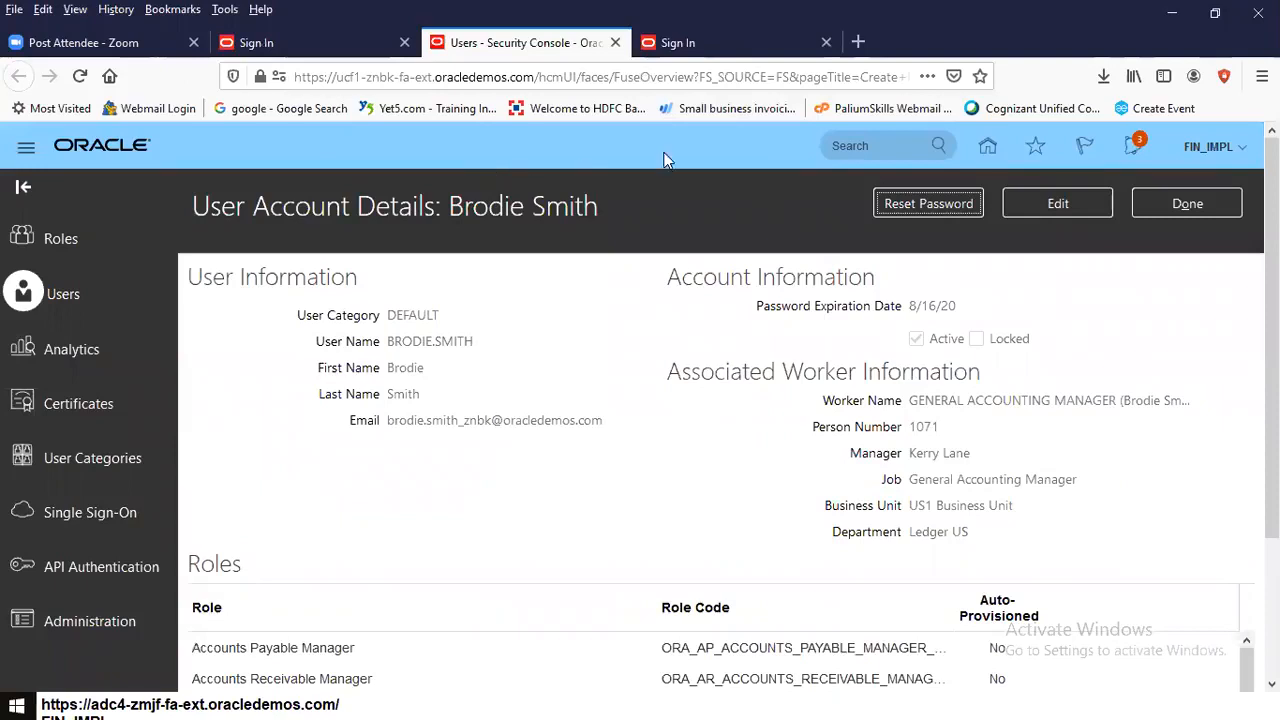
Choose Edit, then sign back in using the saved FIN_IMPL implementation login
click(1061, 203)
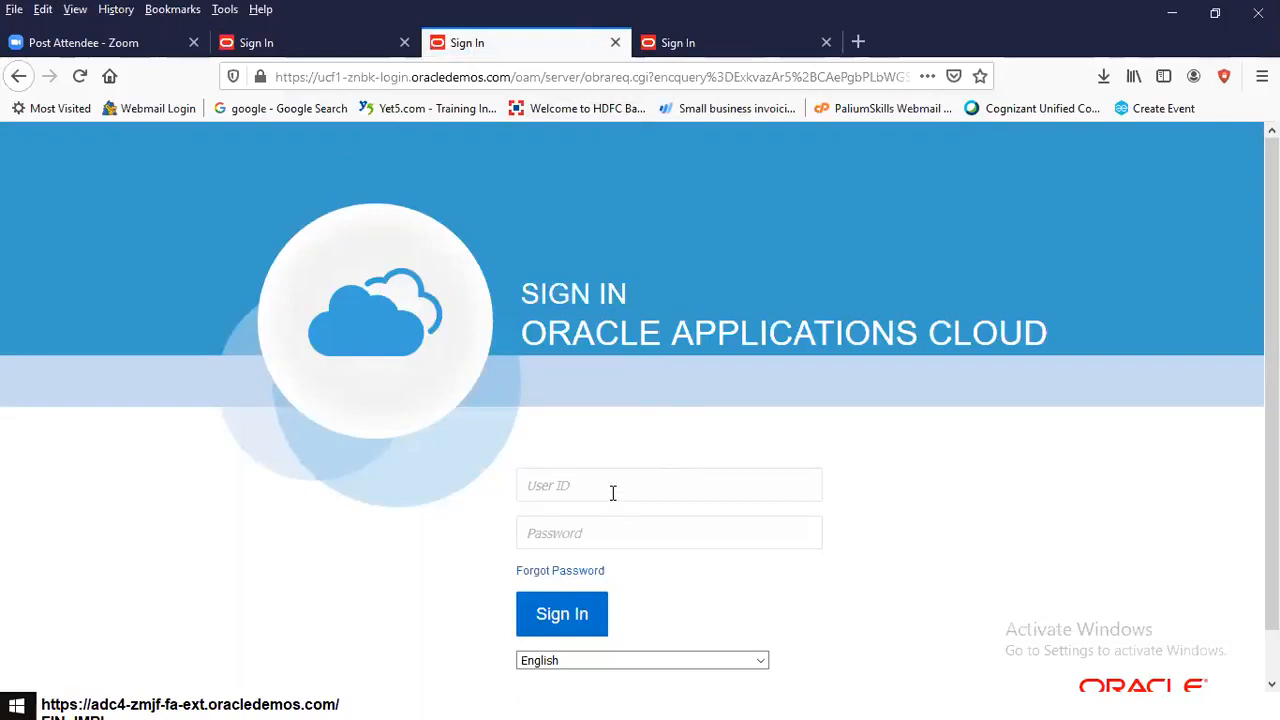
click(613, 490)
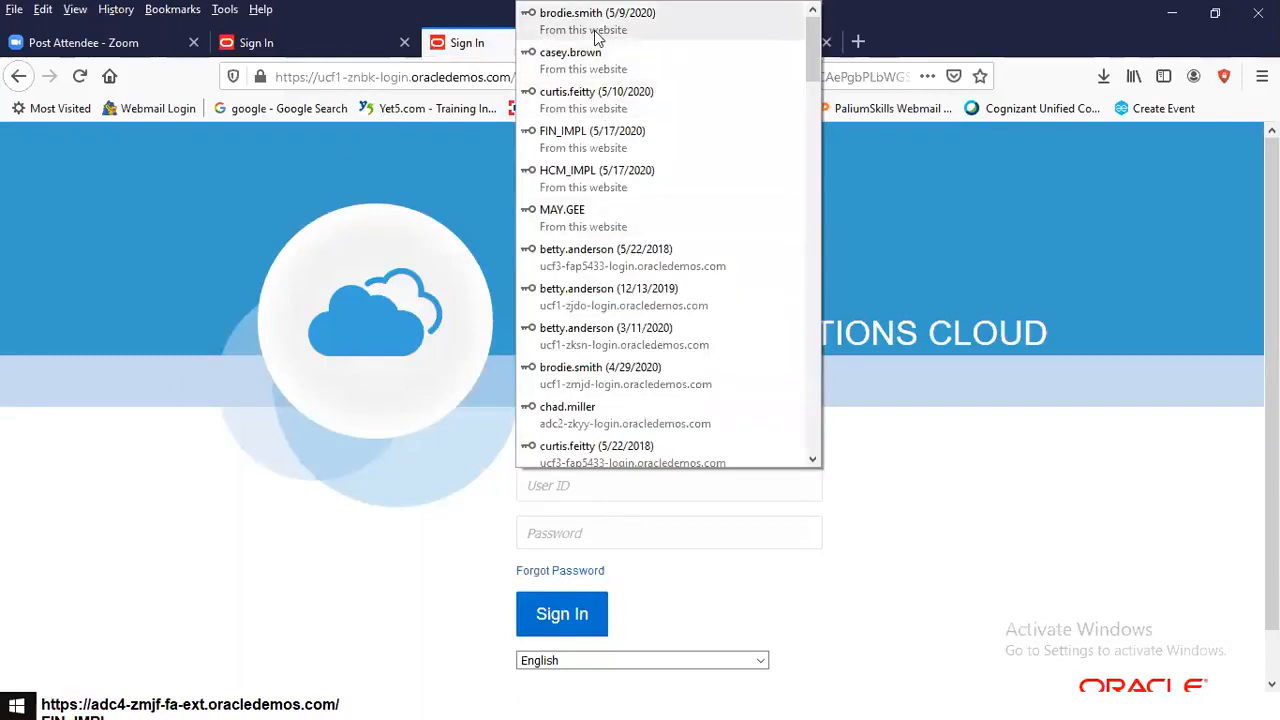
click(617, 148)
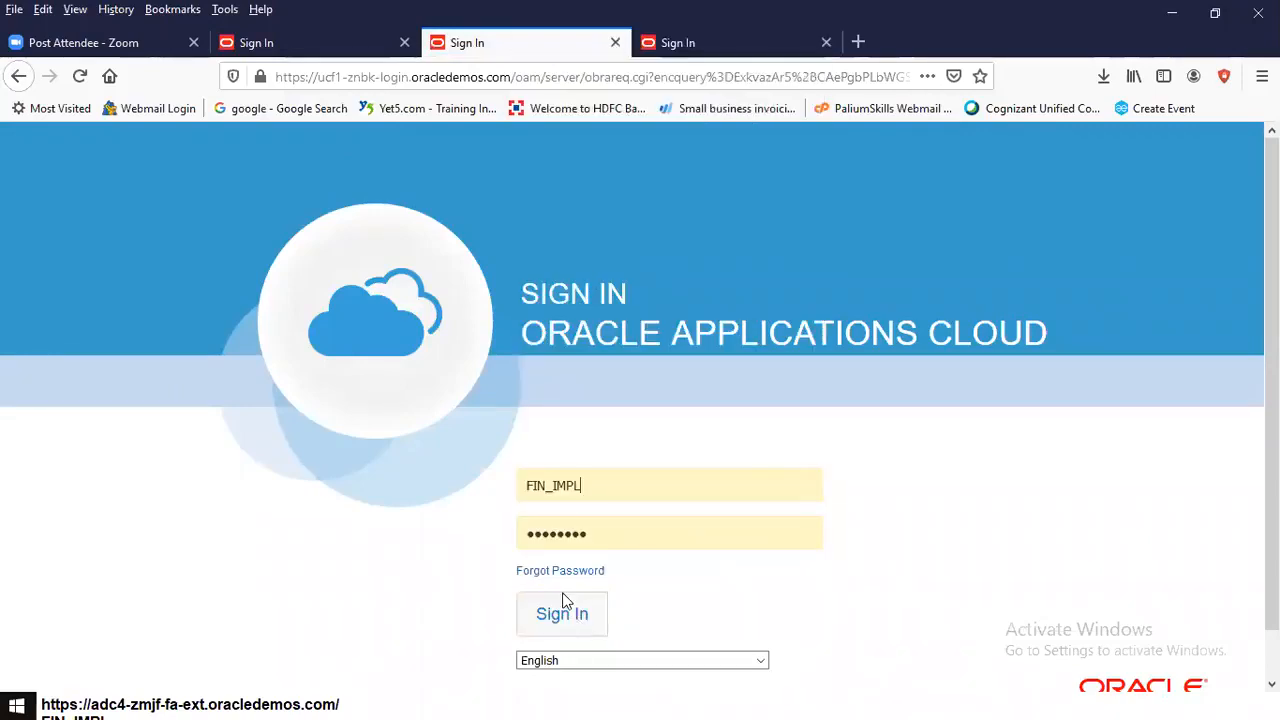
click(565, 617)
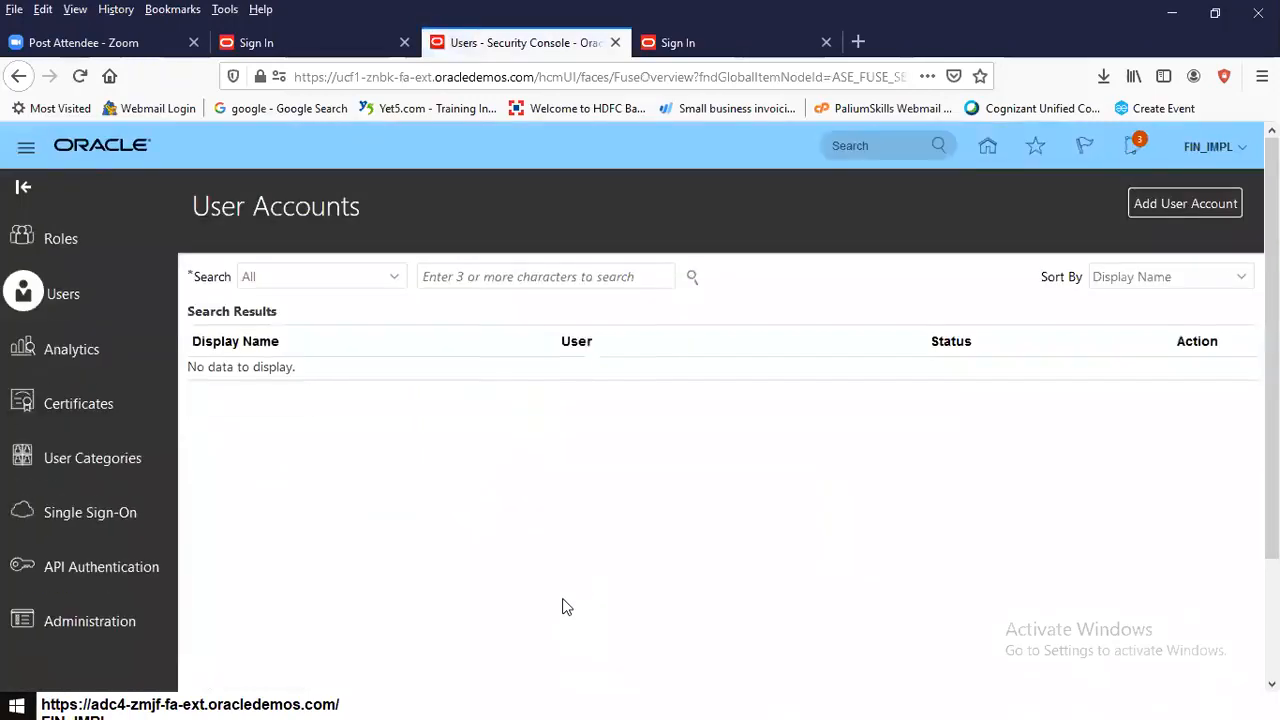
Search user accounts by the user's first name and open the General Accounting Manager row's Action menu
click(502, 279)
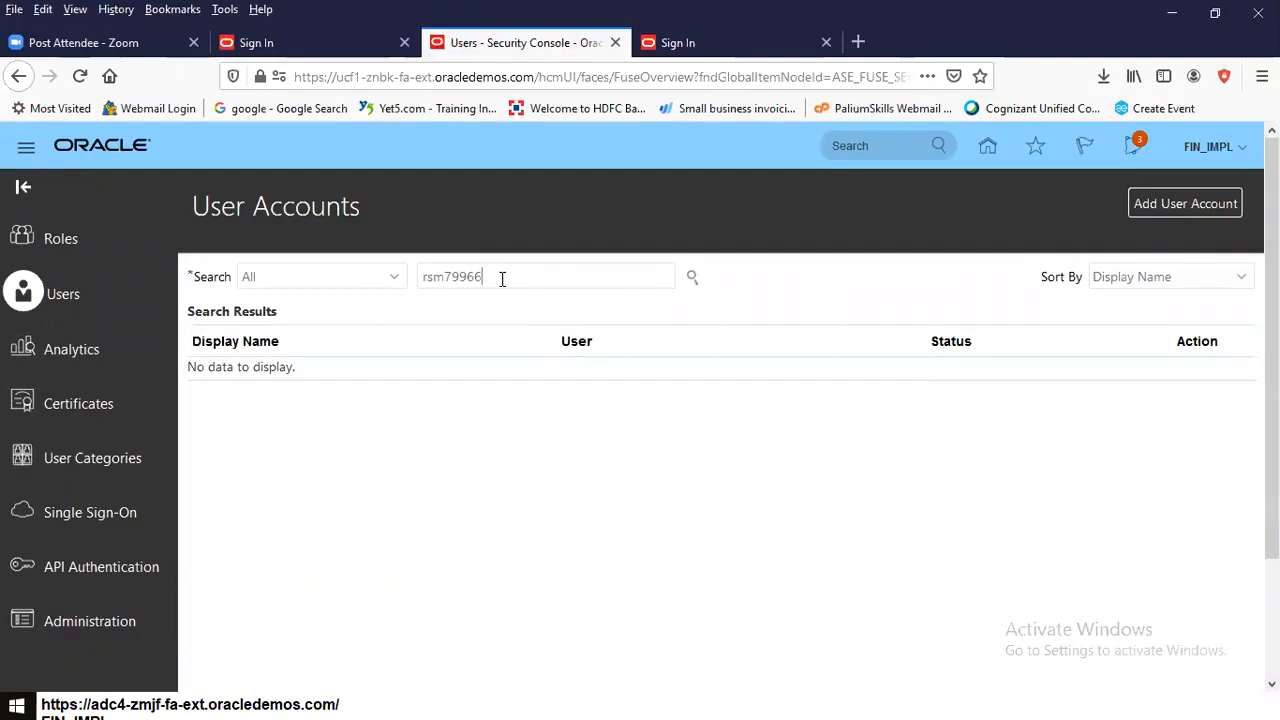
key(ctrl+a)
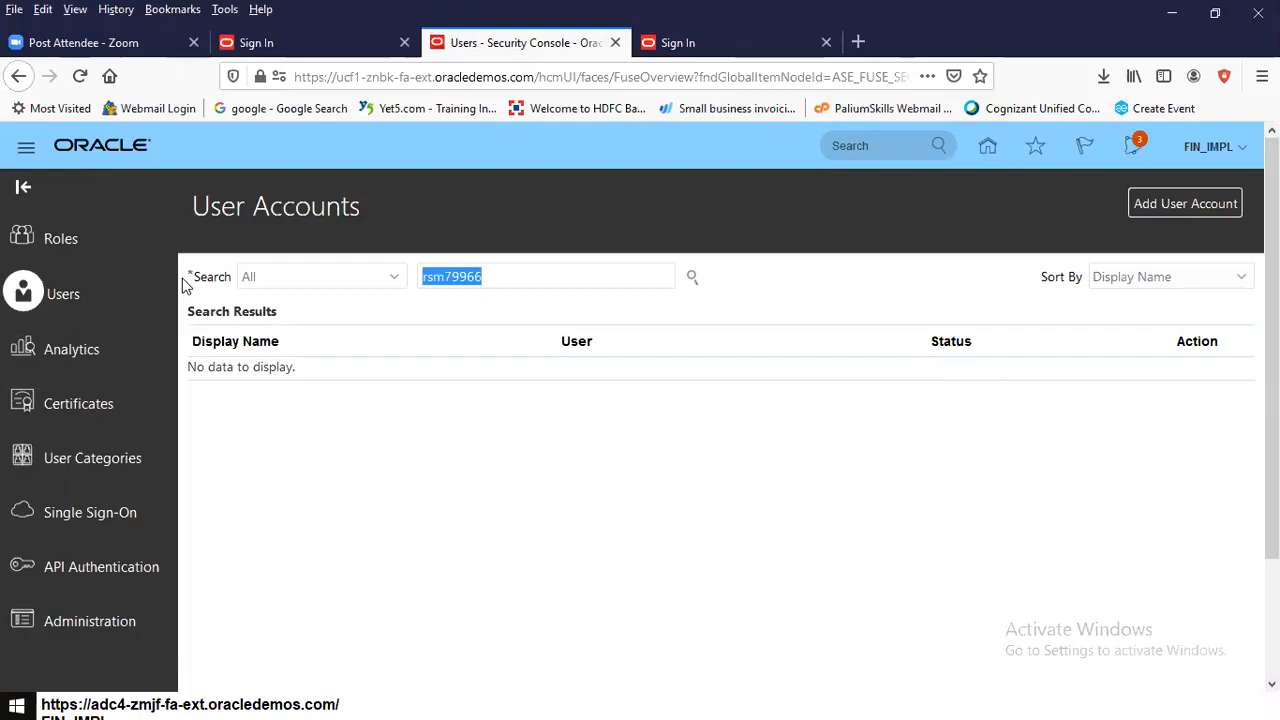
key(BackSpace)
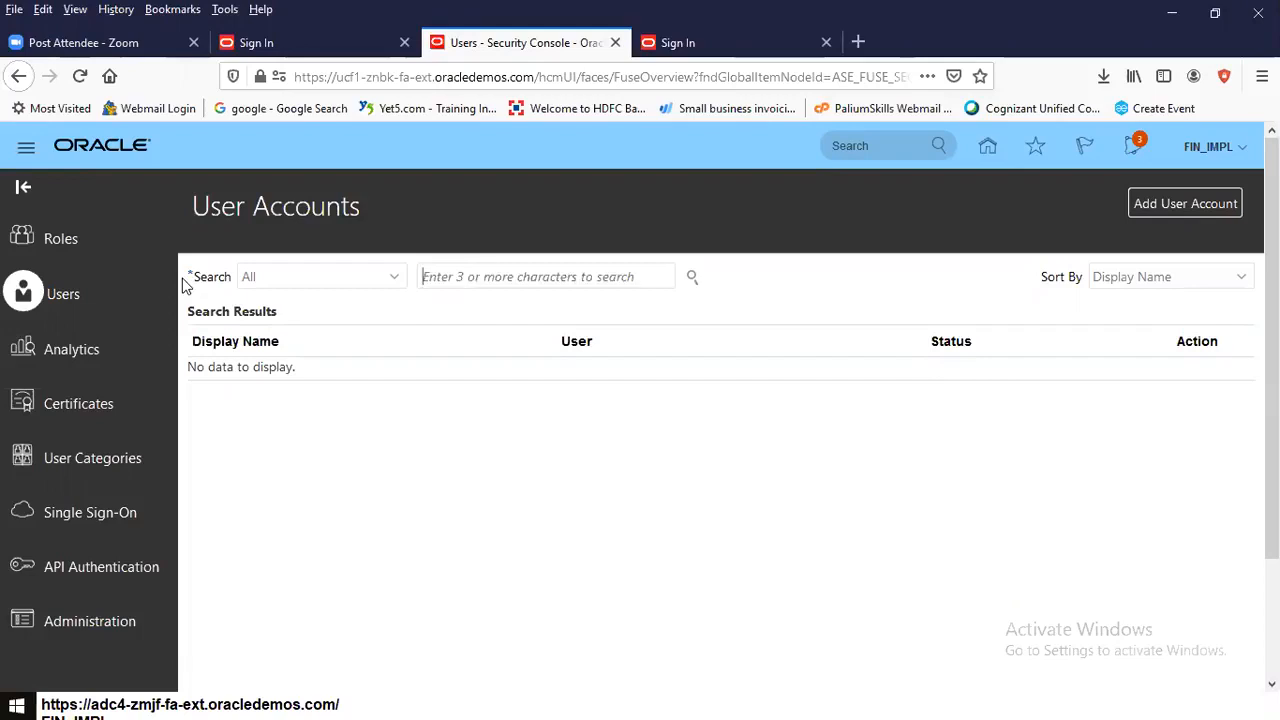
text(br)
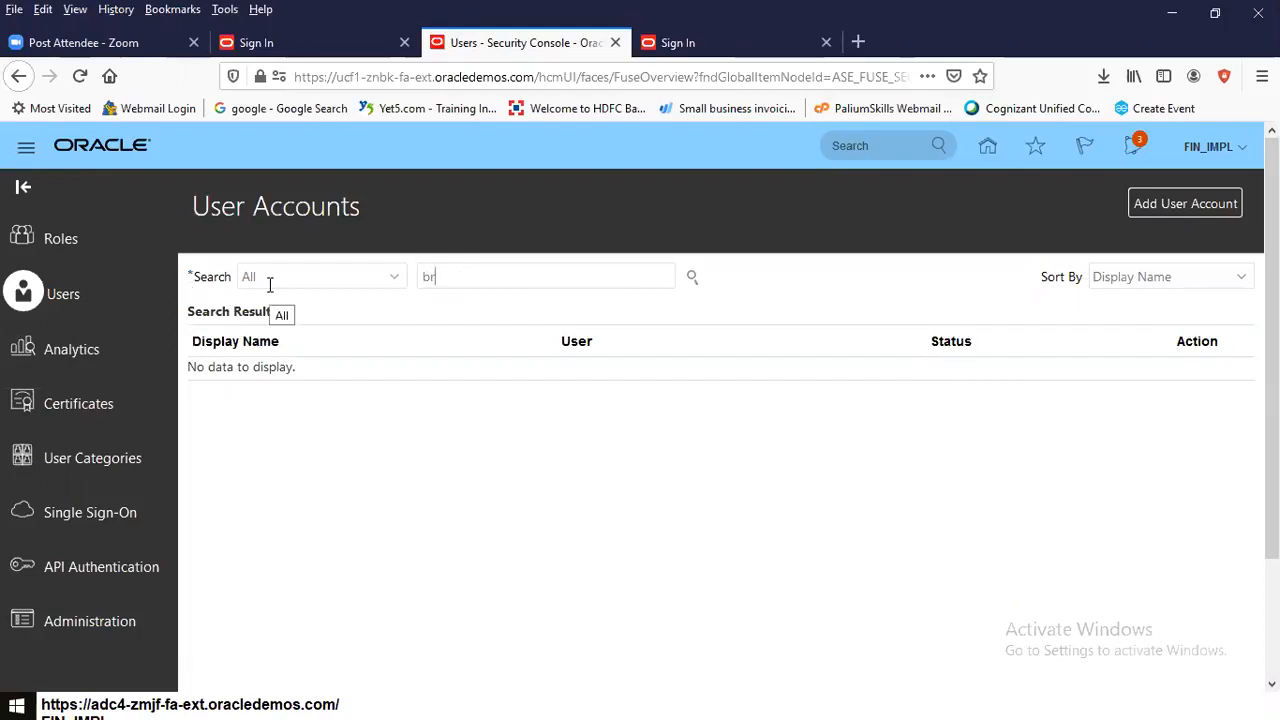
text(odie)
click(692, 277)
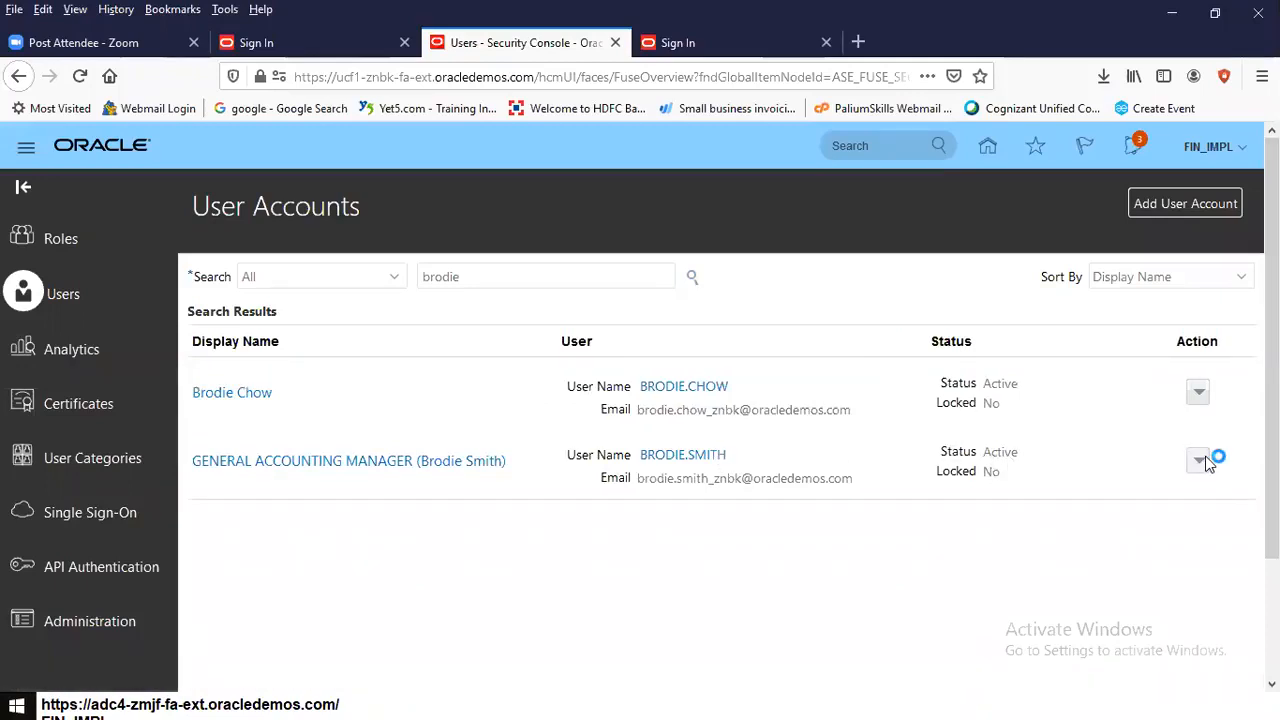
click(1199, 461)
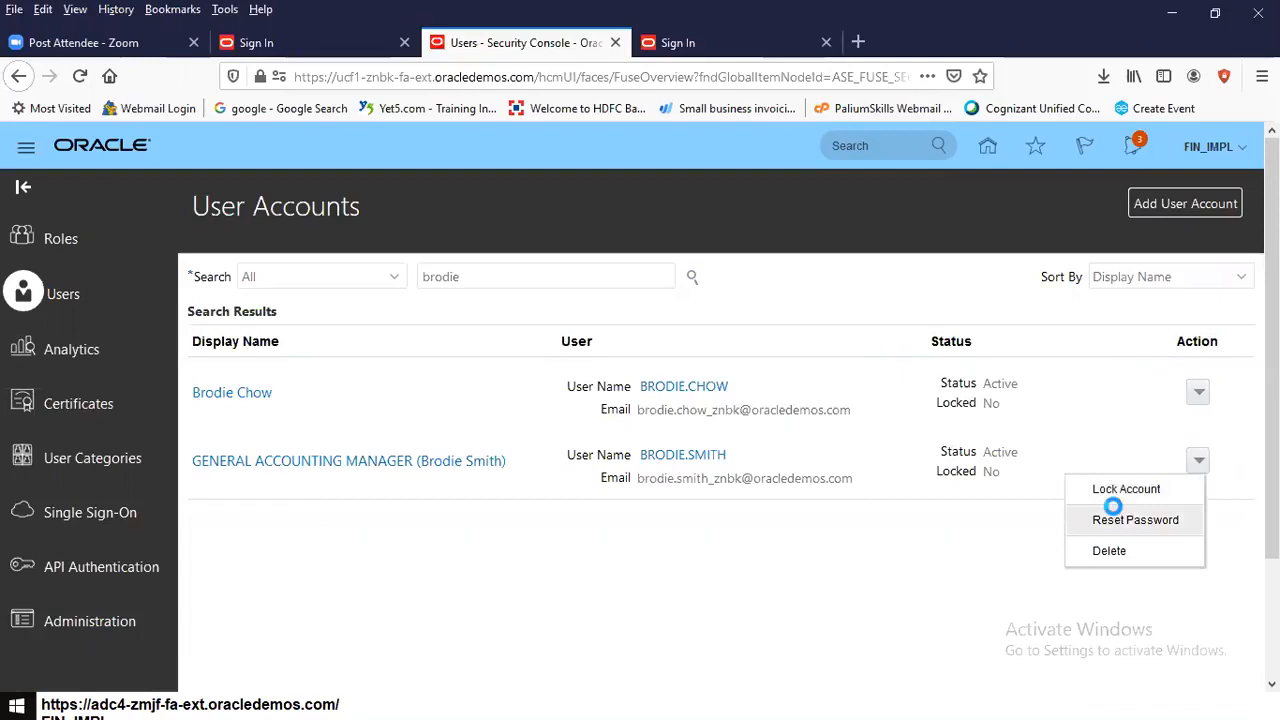
Attempt a manual password reset using a browser-saved password for confirmation, which the policy rejects
click(1113, 510)
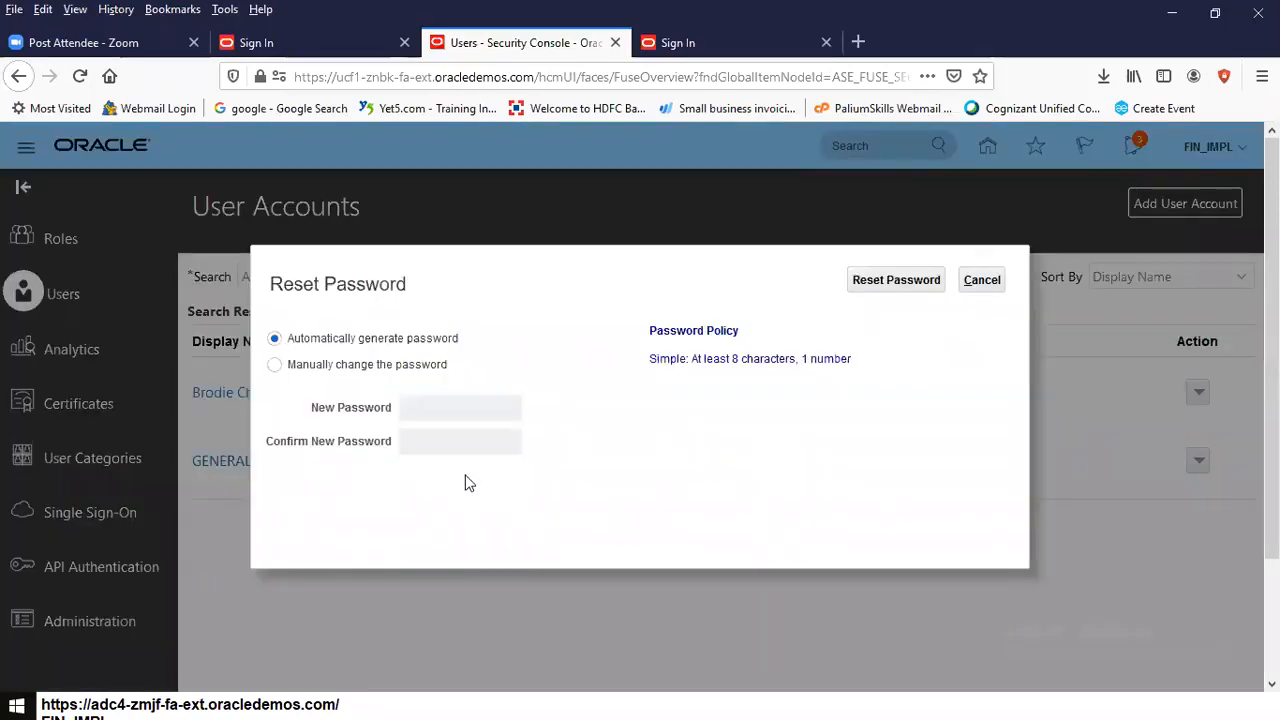
click(312, 370)
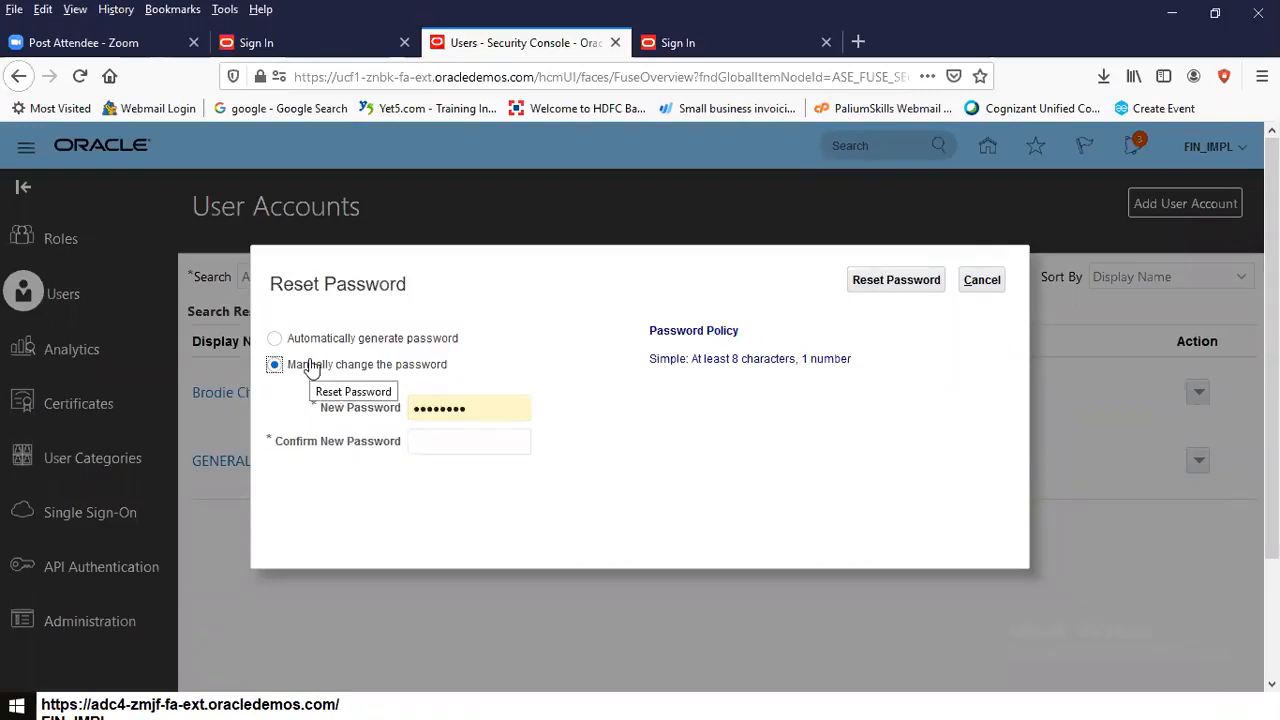
click(472, 408)
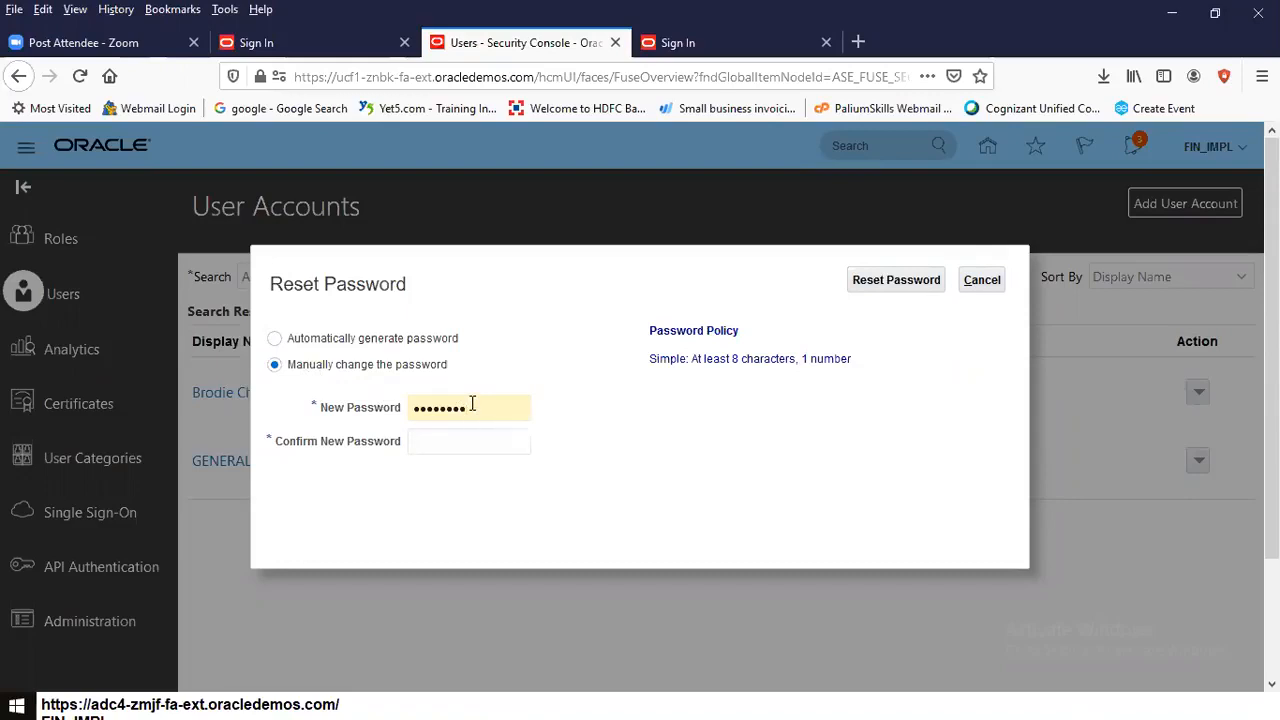
right_click(472, 403)
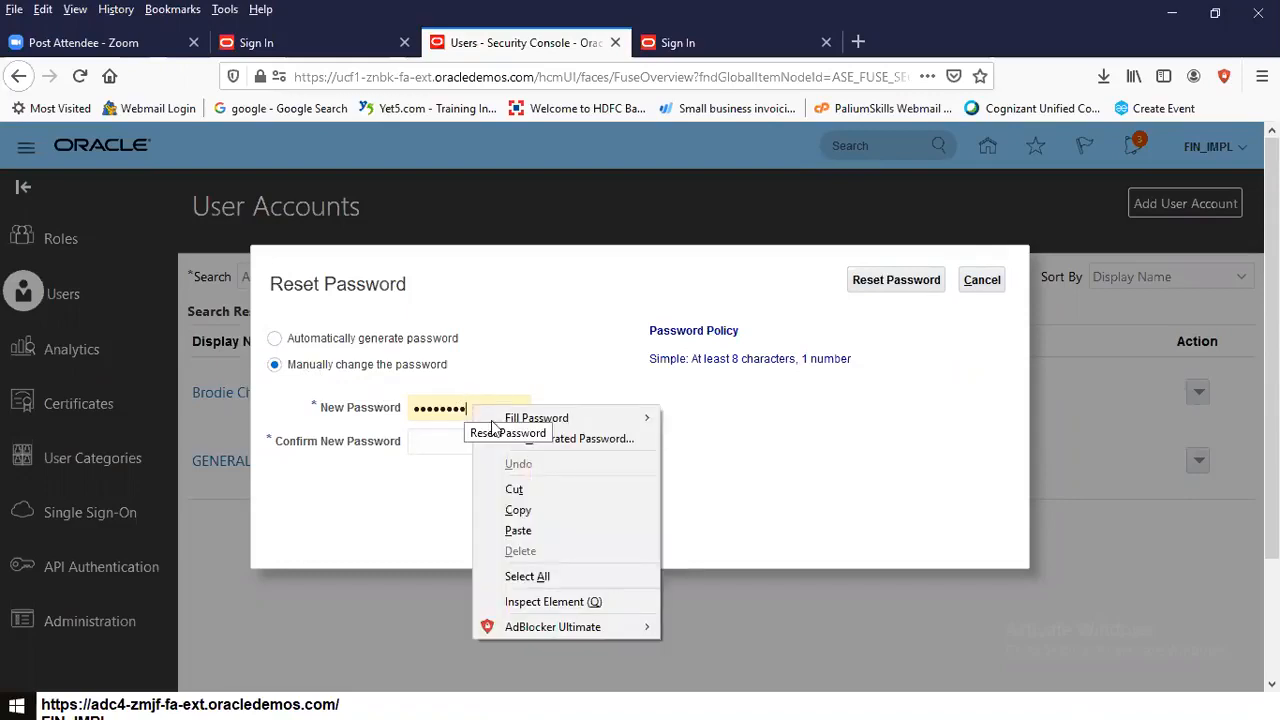
mouse_move(493, 425)
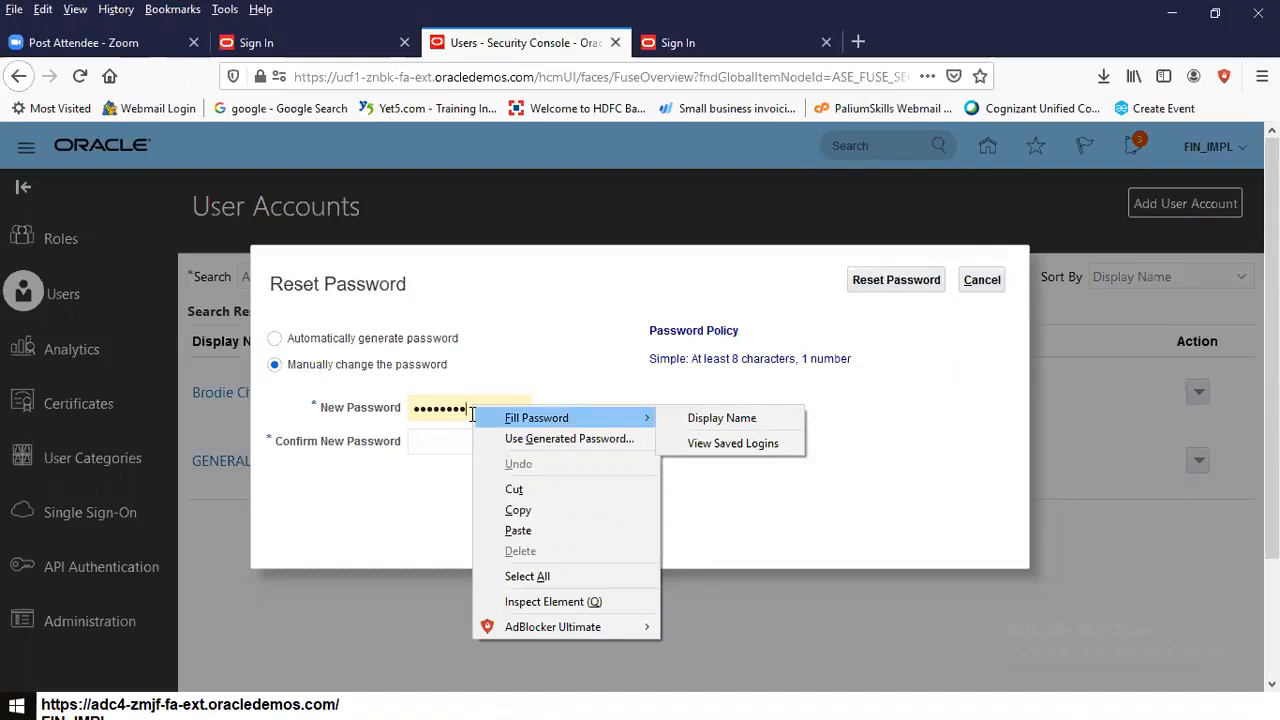
click(476, 417)
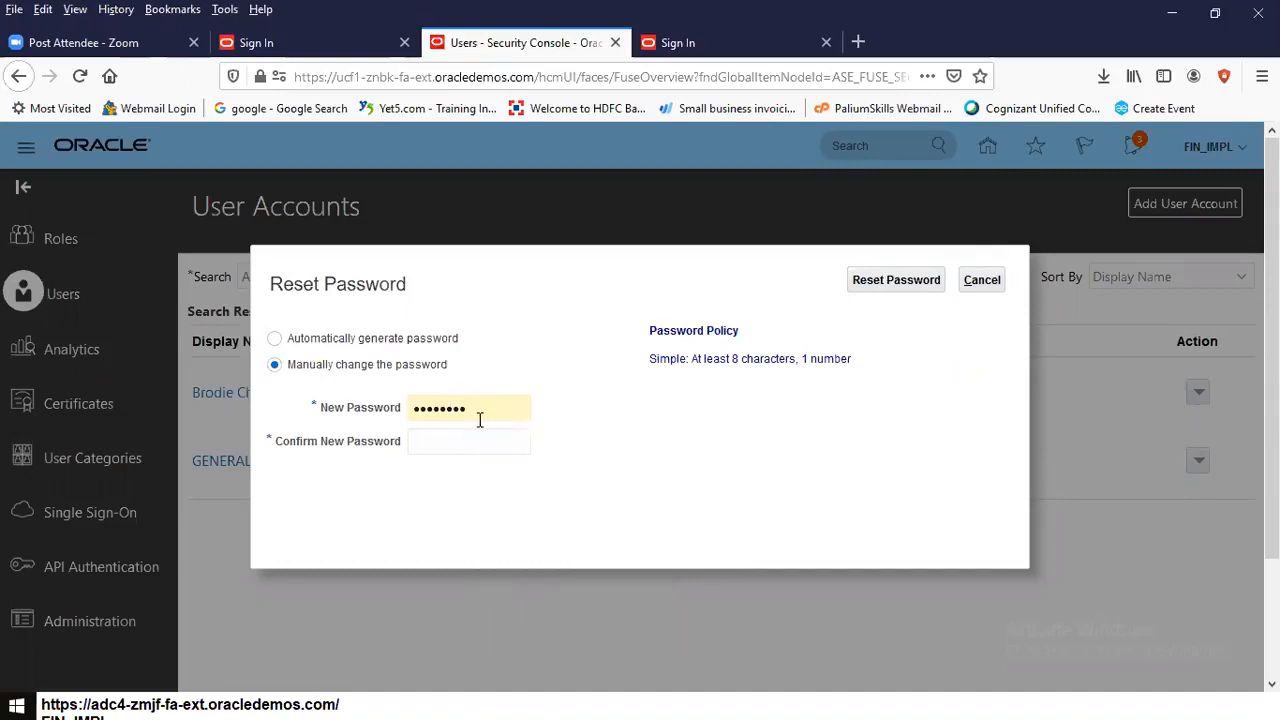
click(478, 424)
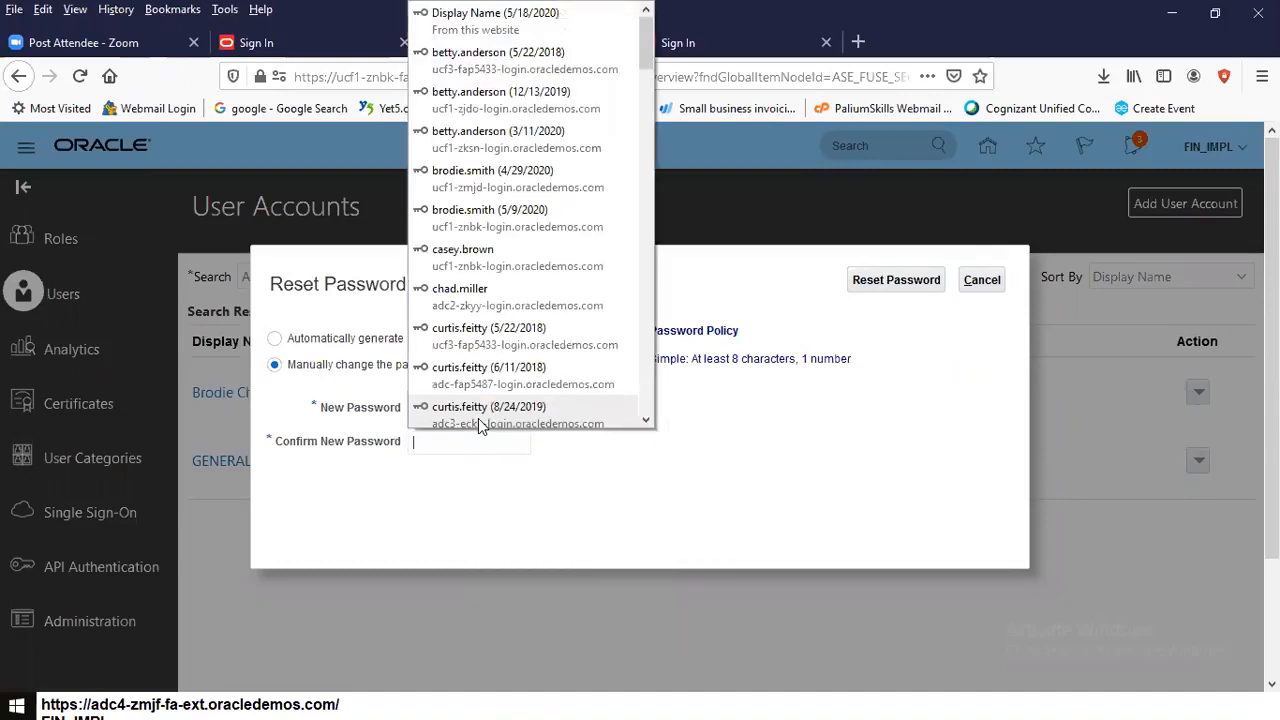
click(480, 418)
click(920, 280)
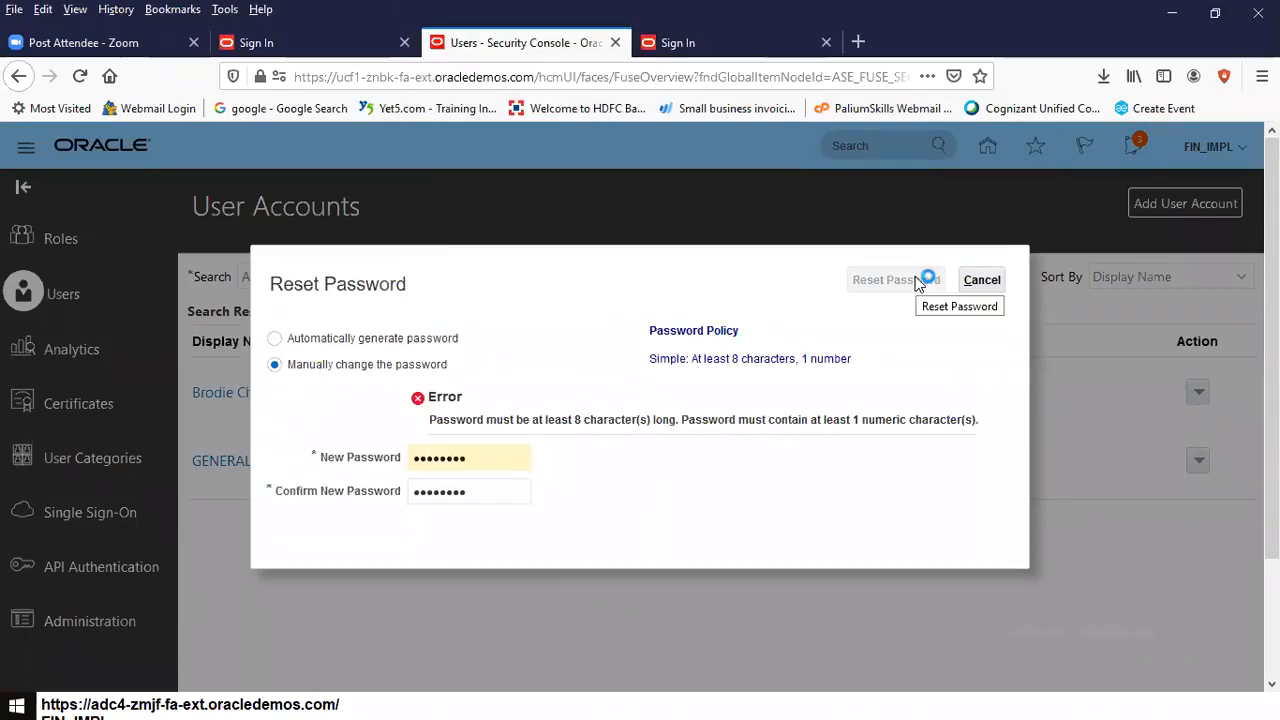
click(517, 457)
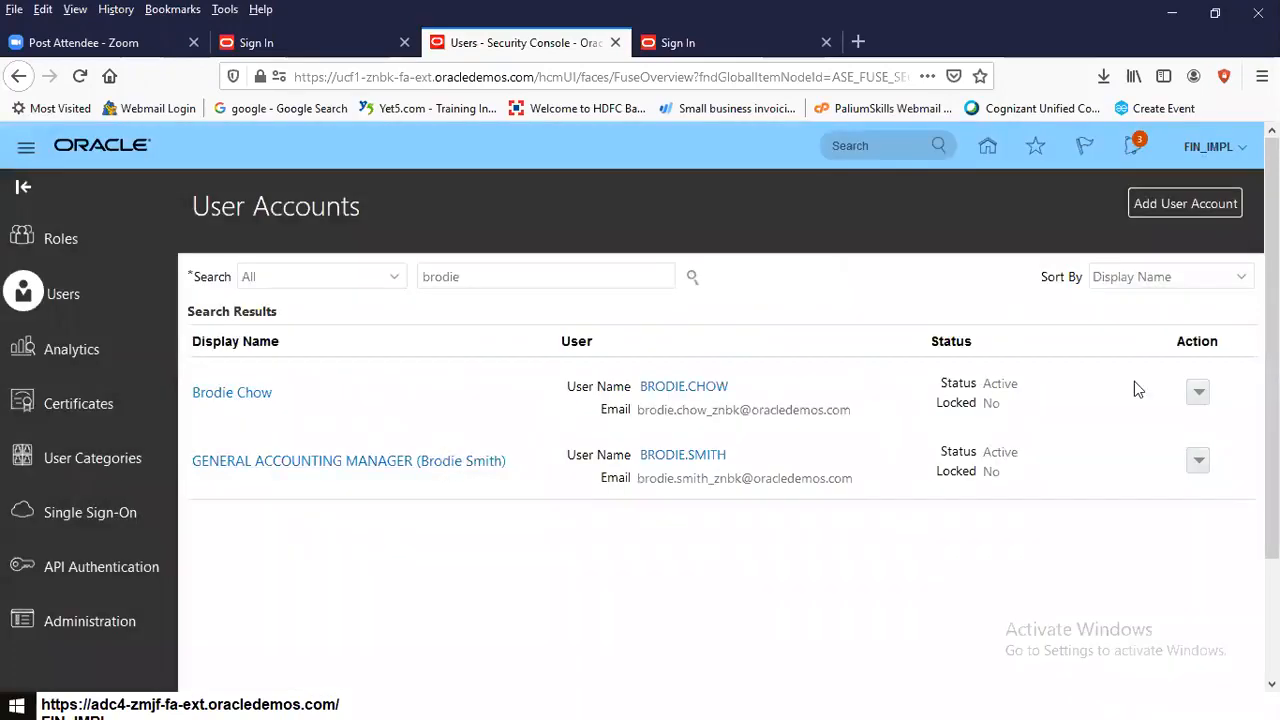
Manually reset the General Accounting Manager's password to a new value looked up in the notes
click(1195, 462)
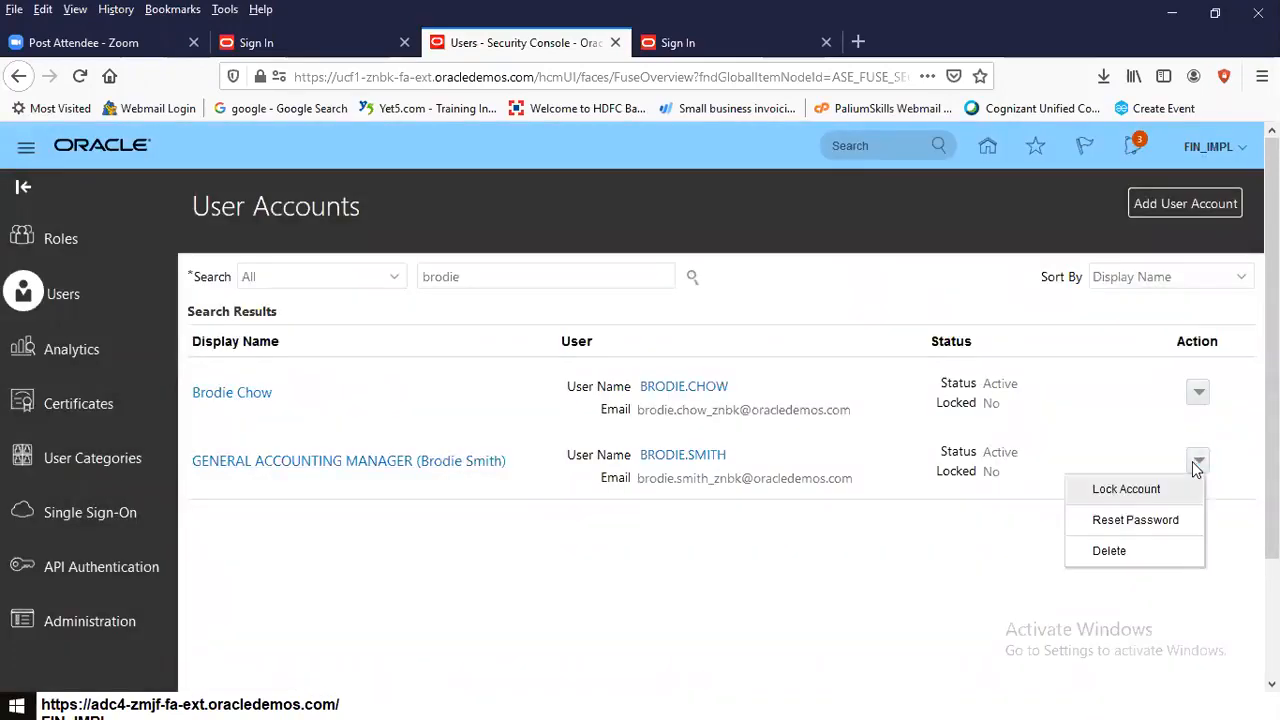
click(1152, 516)
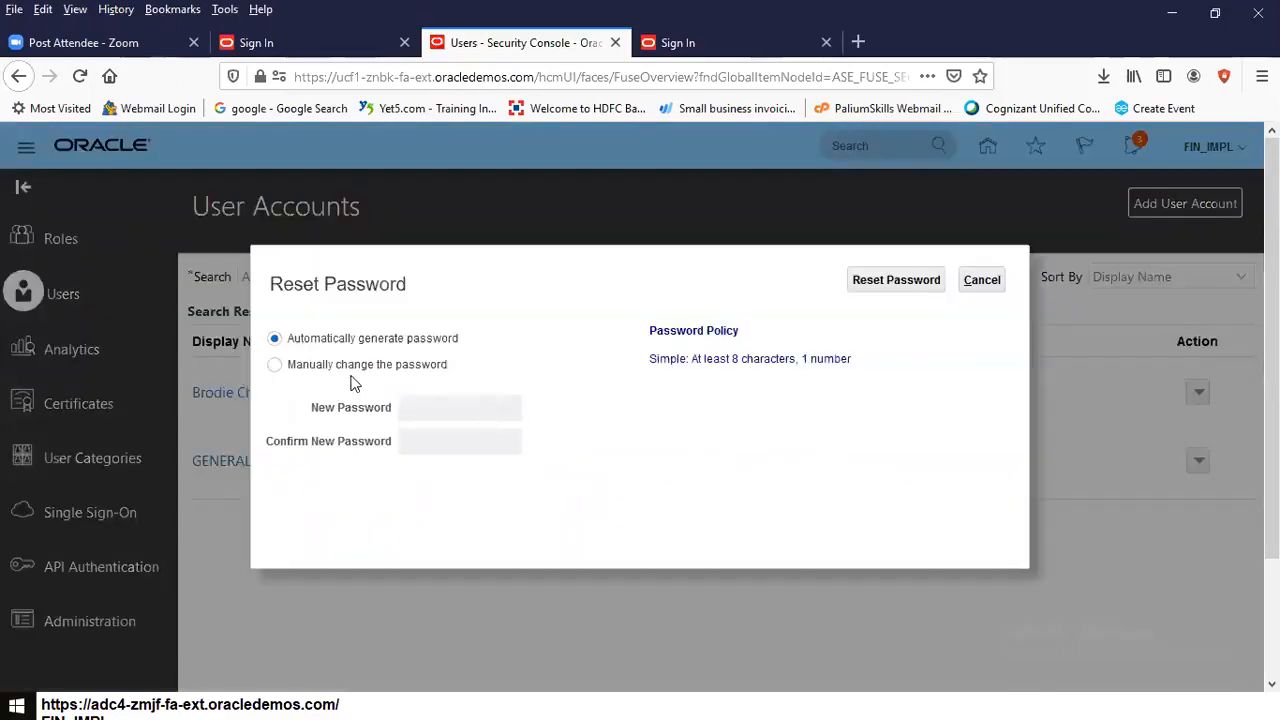
click(373, 367)
drag(476, 409, 306, 401)
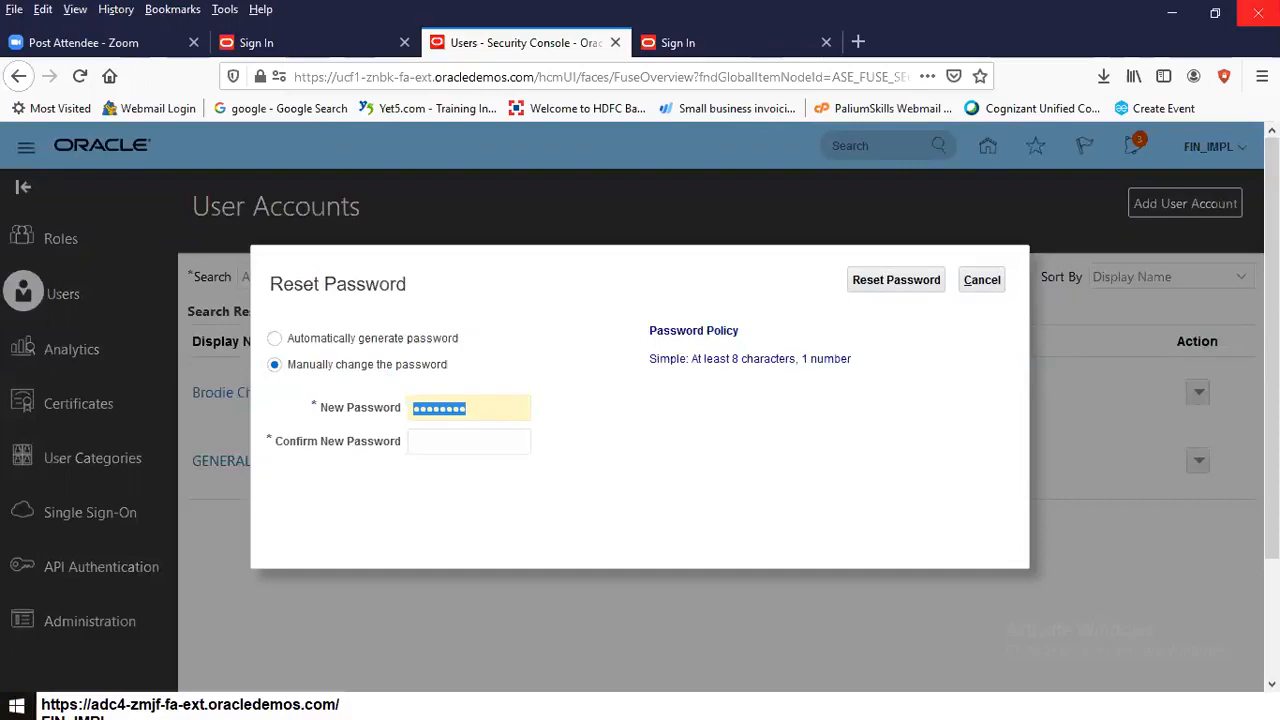
text(W)
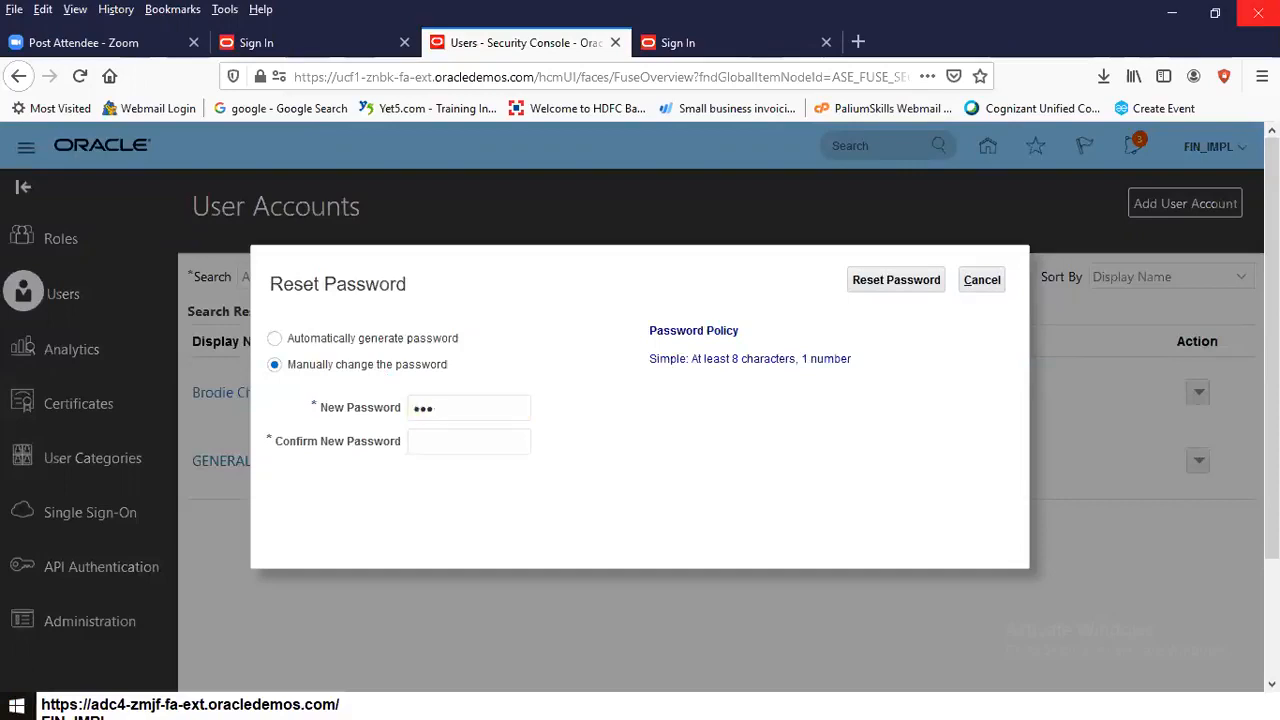
key(alt+Tab)
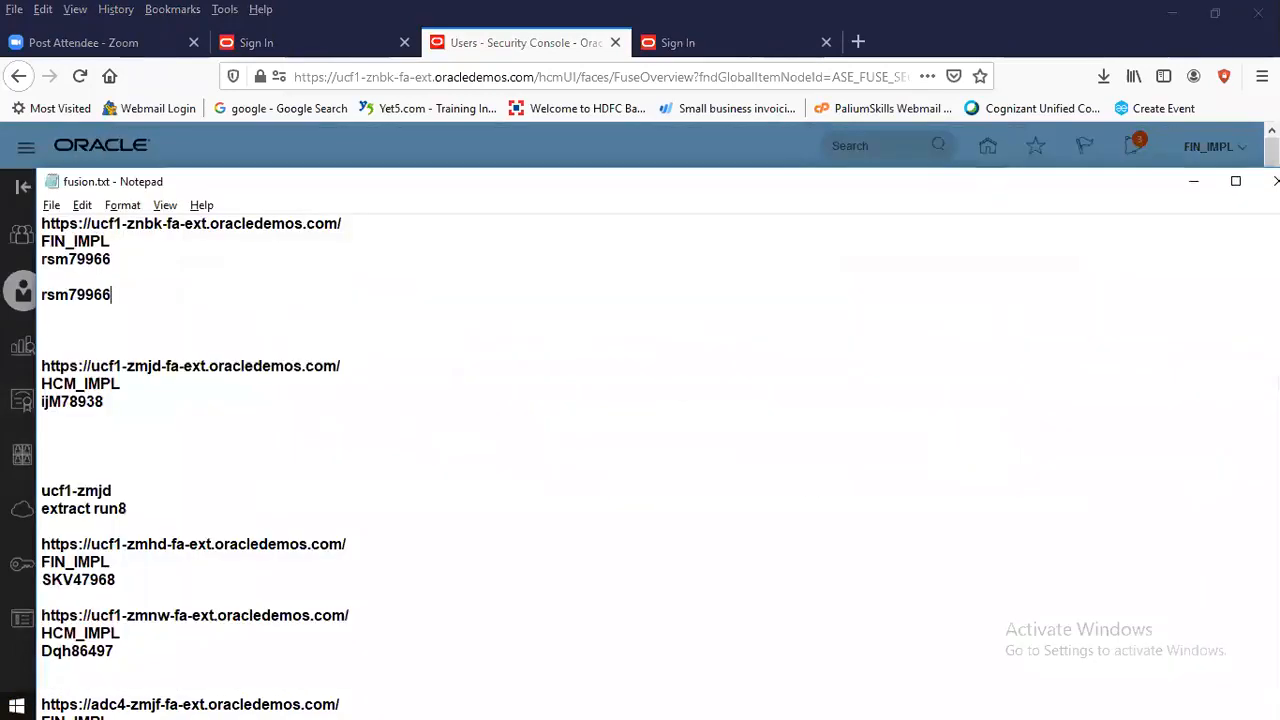
key(alt+Tab)
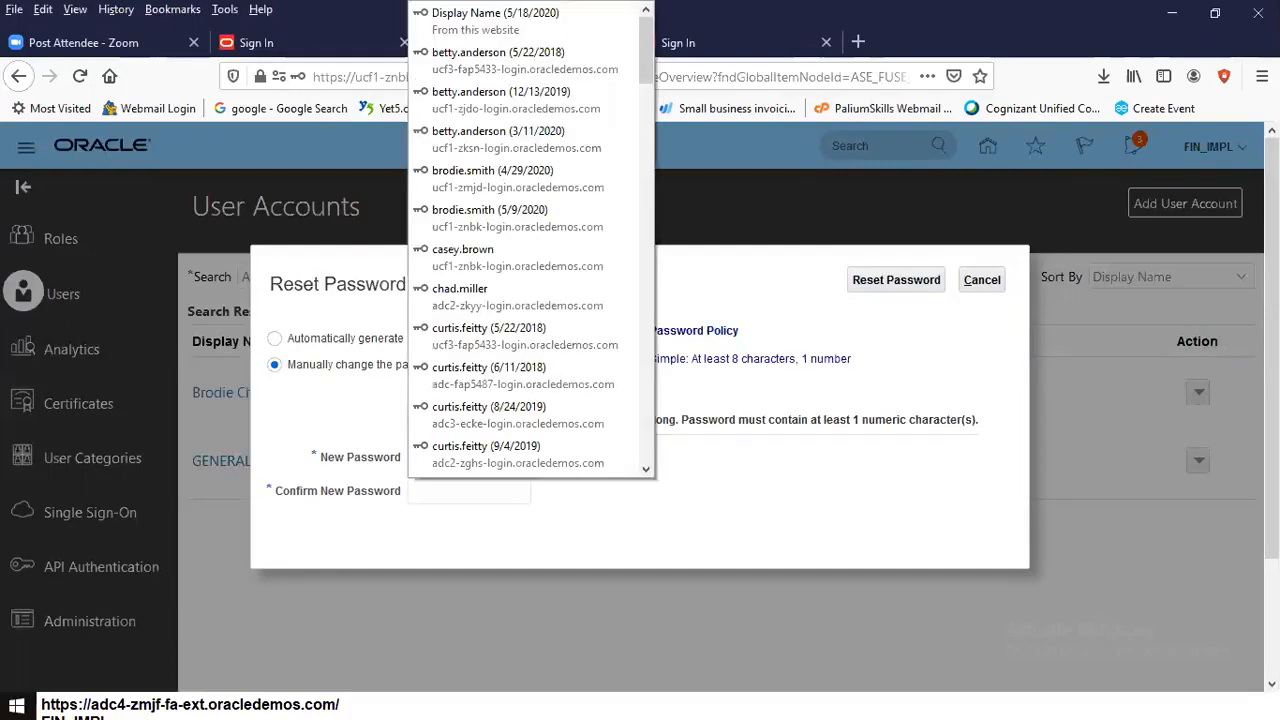
text(•)
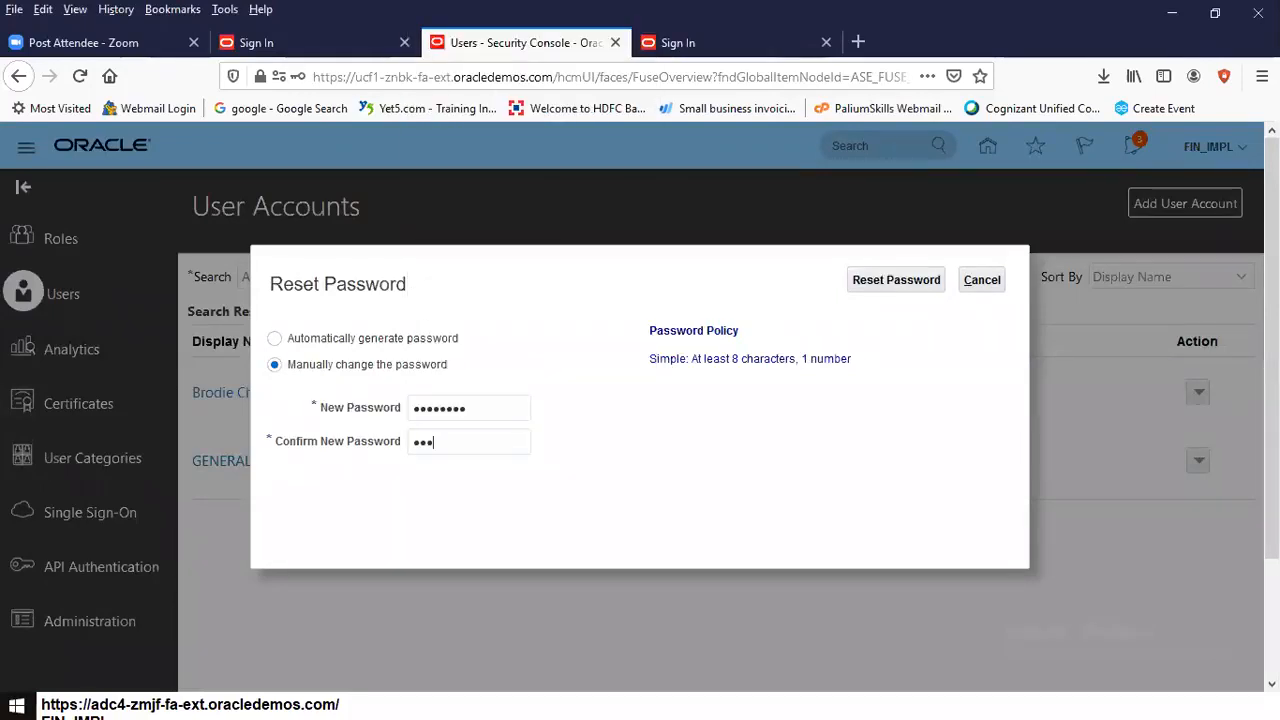
text(•••••••)
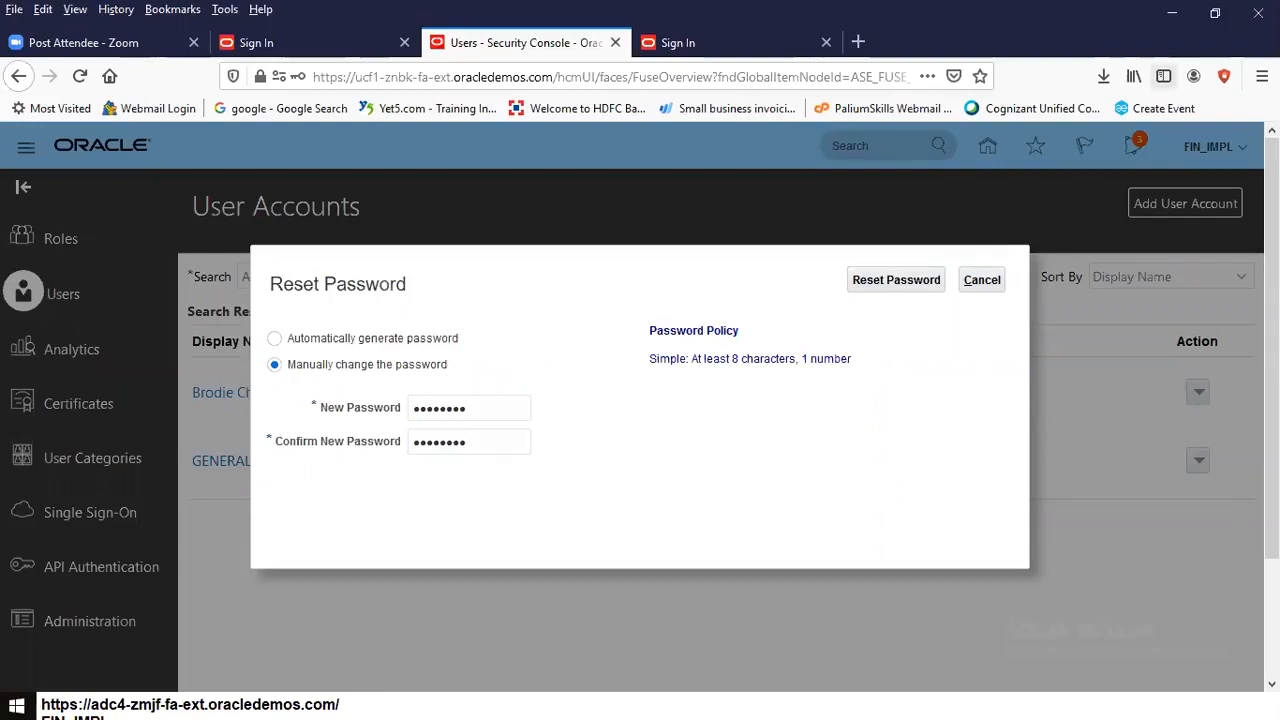
click(912, 287)
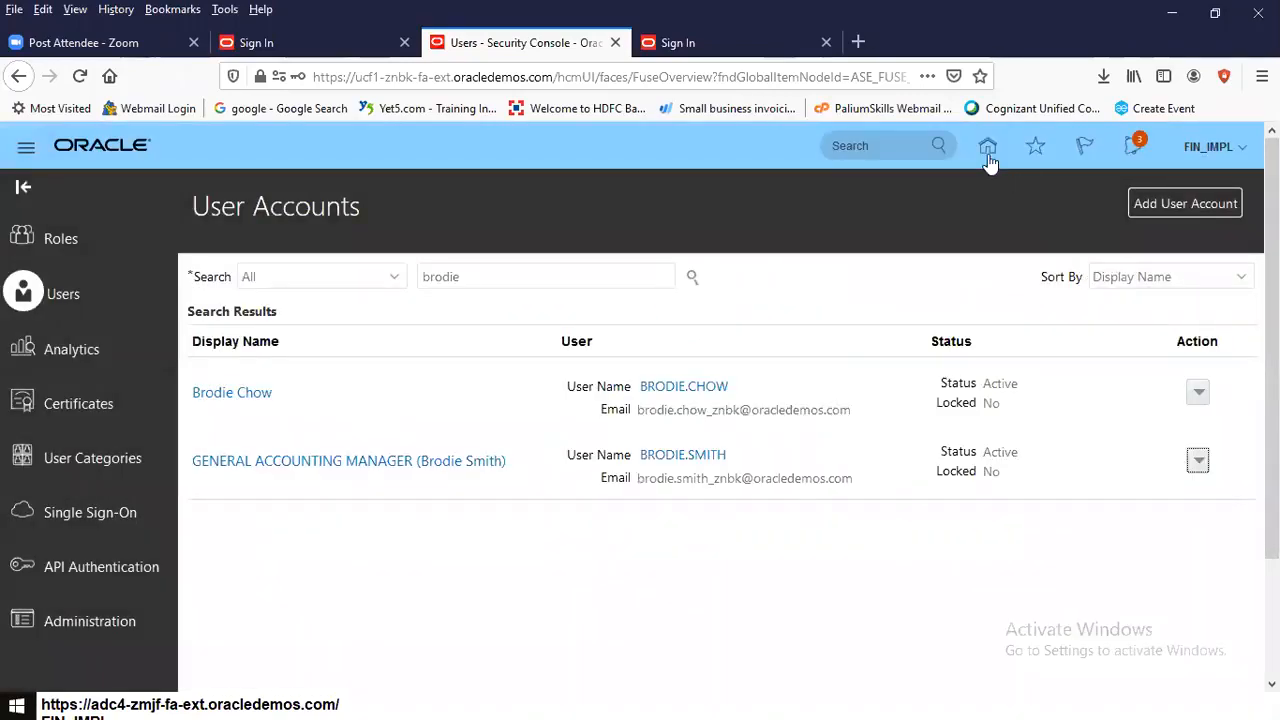
click(698, 45)
Try signing in as General Accounting Manager with the new password and save the updated browser login
click(563, 500)
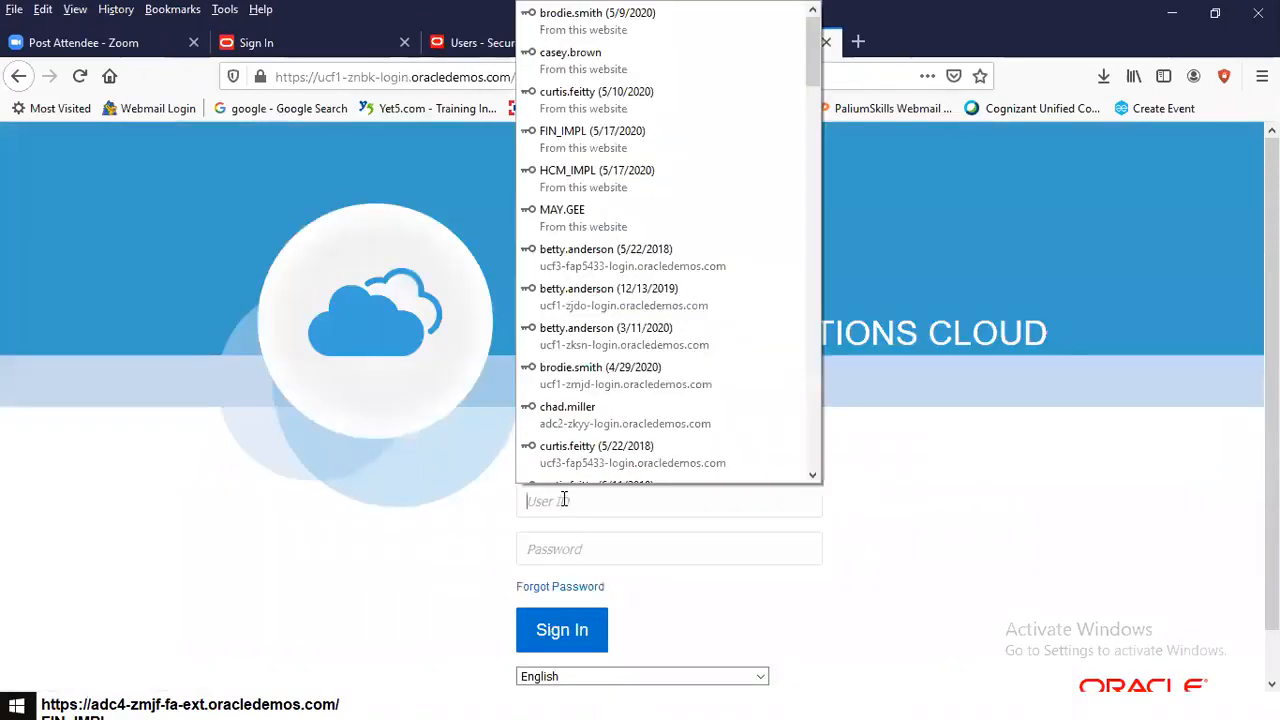
click(620, 20)
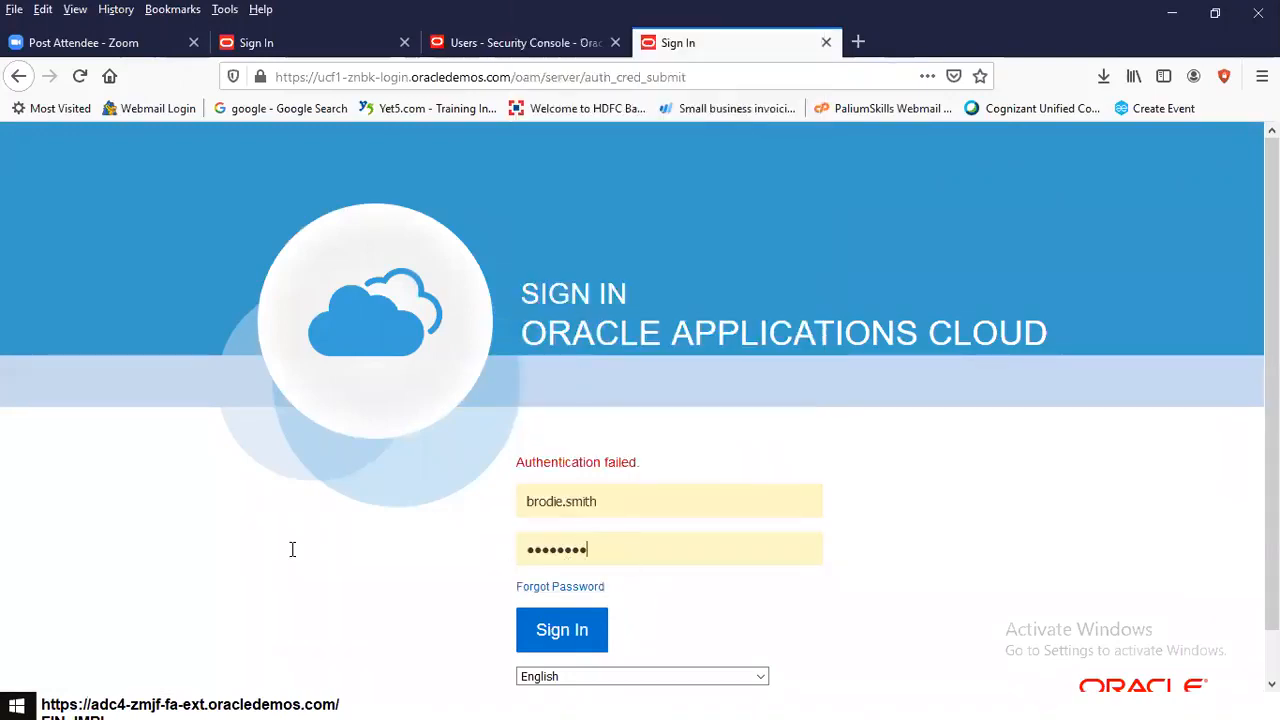
key(ctrl+a)
key(ctrl+v)
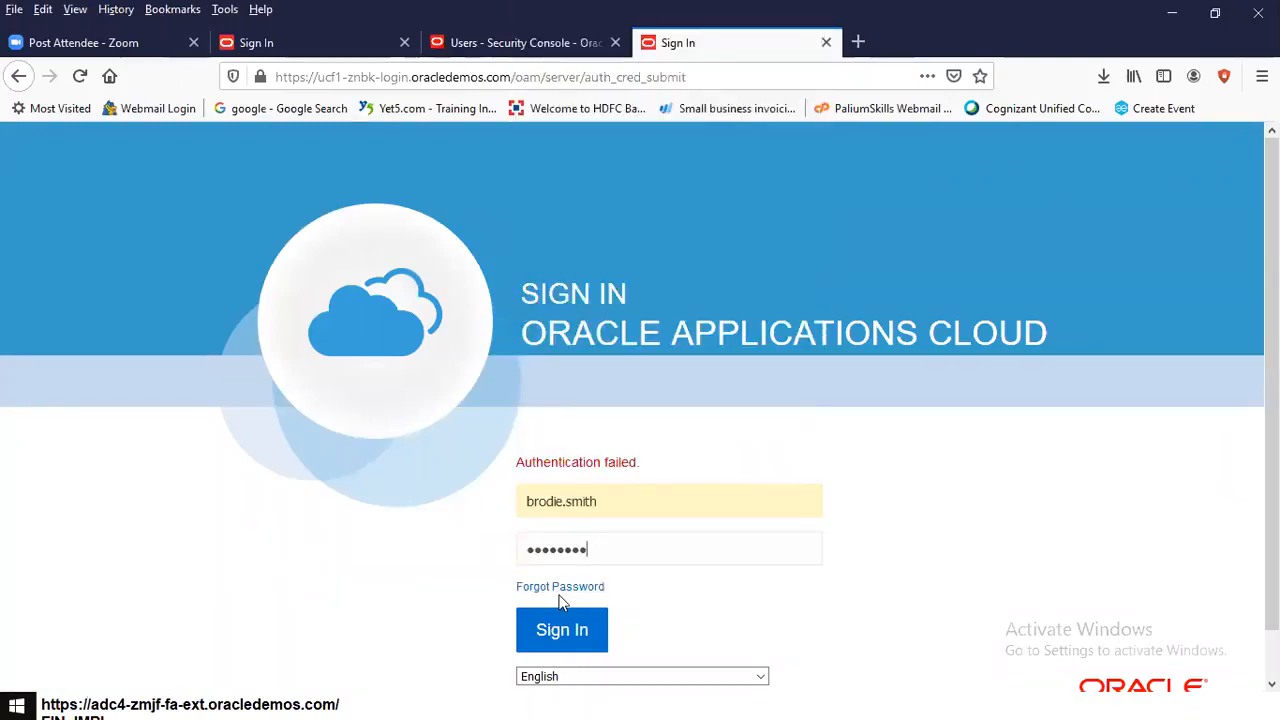
click(562, 630)
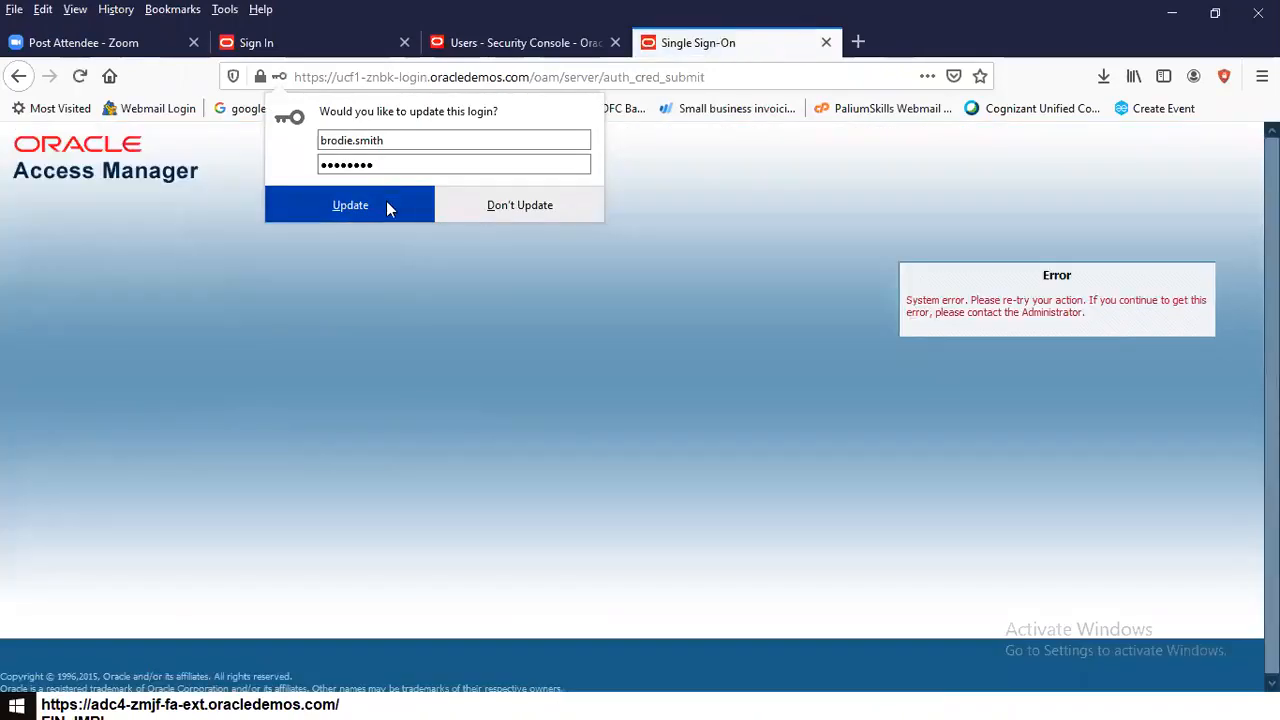
click(386, 201)
click(501, 48)
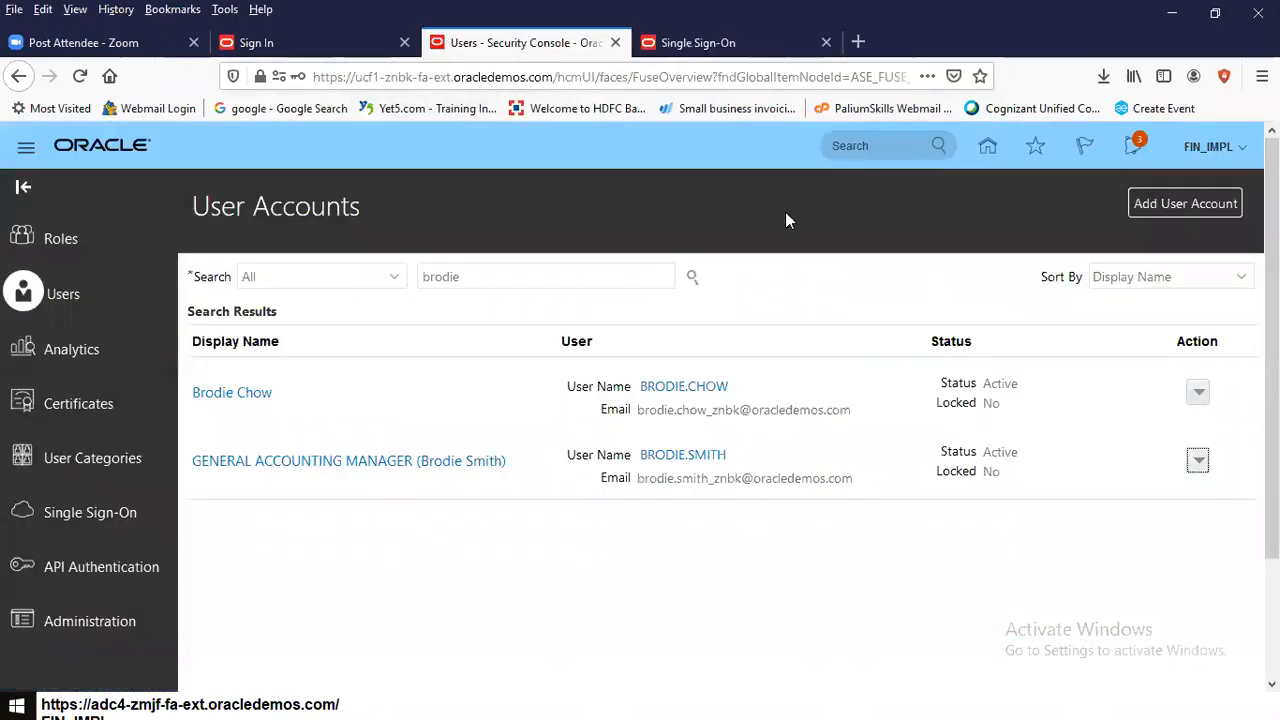
Sign out of the administrator session via Settings and Actions and confirm the sign-off
click(1246, 148)
click(1207, 183)
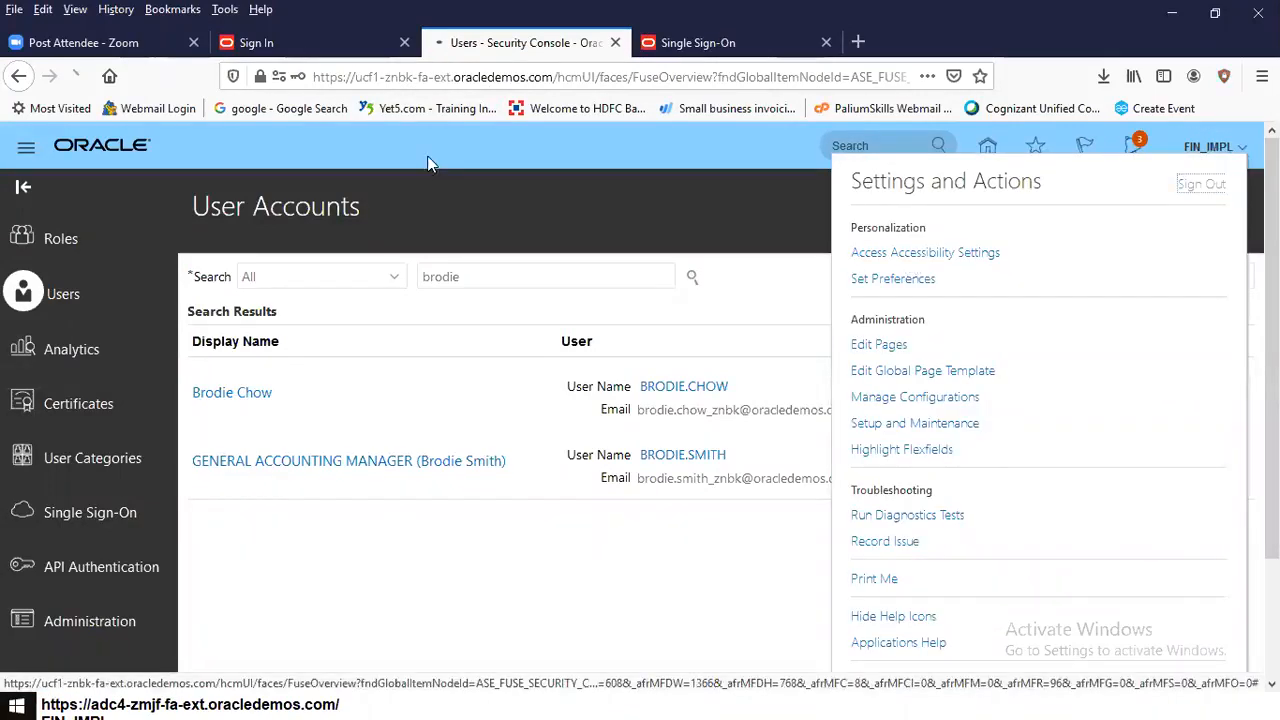
click(333, 48)
click(455, 42)
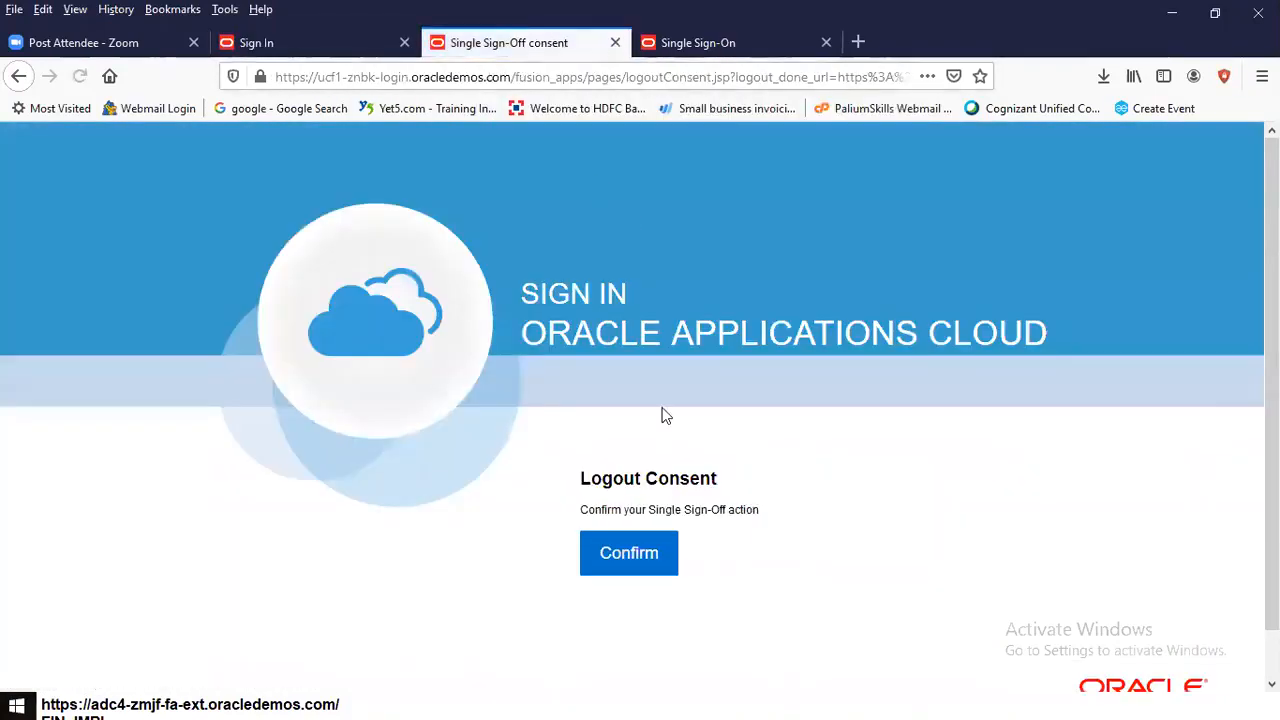
click(610, 566)
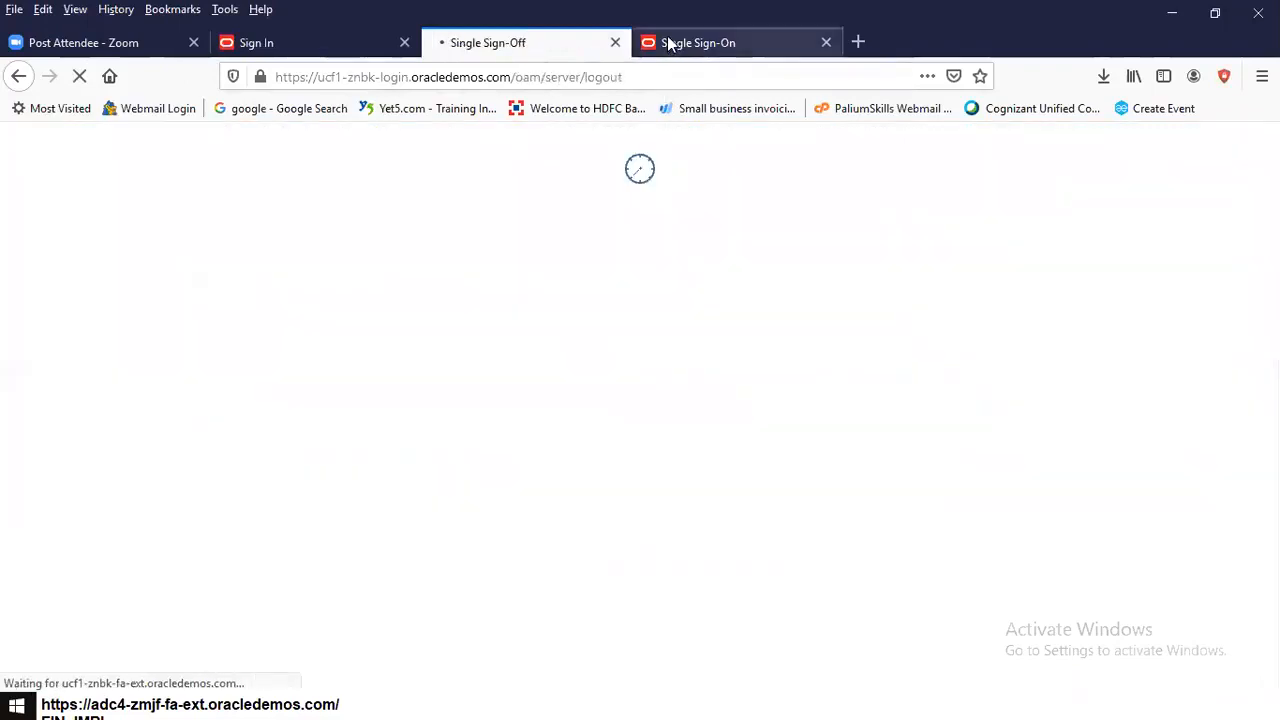
Trim the trailing path from the sign-on error page's address to reload the sign-in page
click(668, 44)
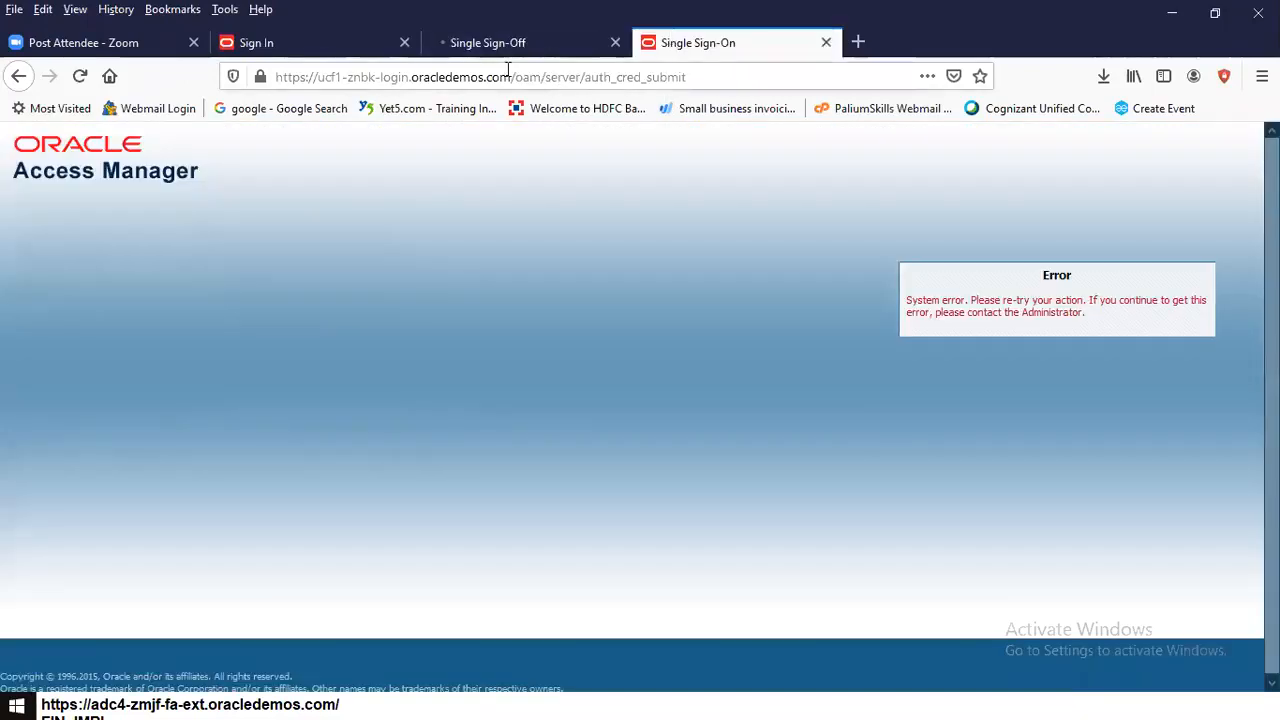
click(519, 76)
click(516, 77)
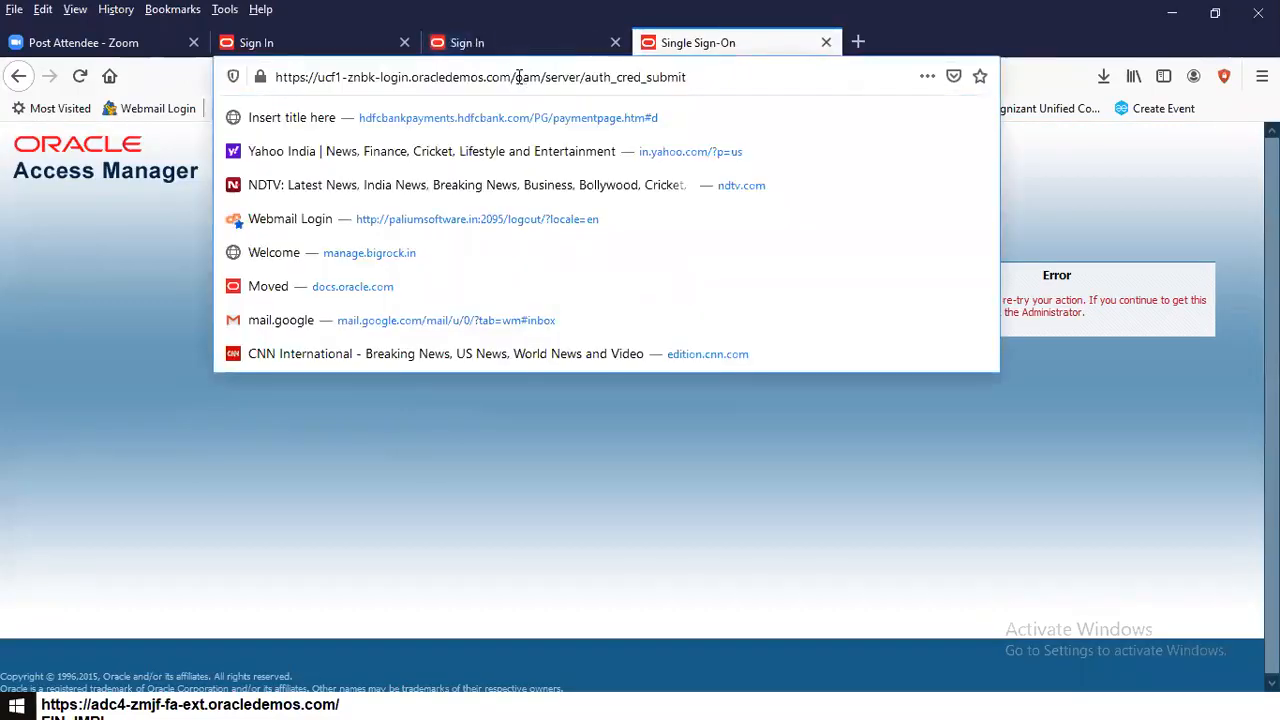
drag(514, 77, 800, 100)
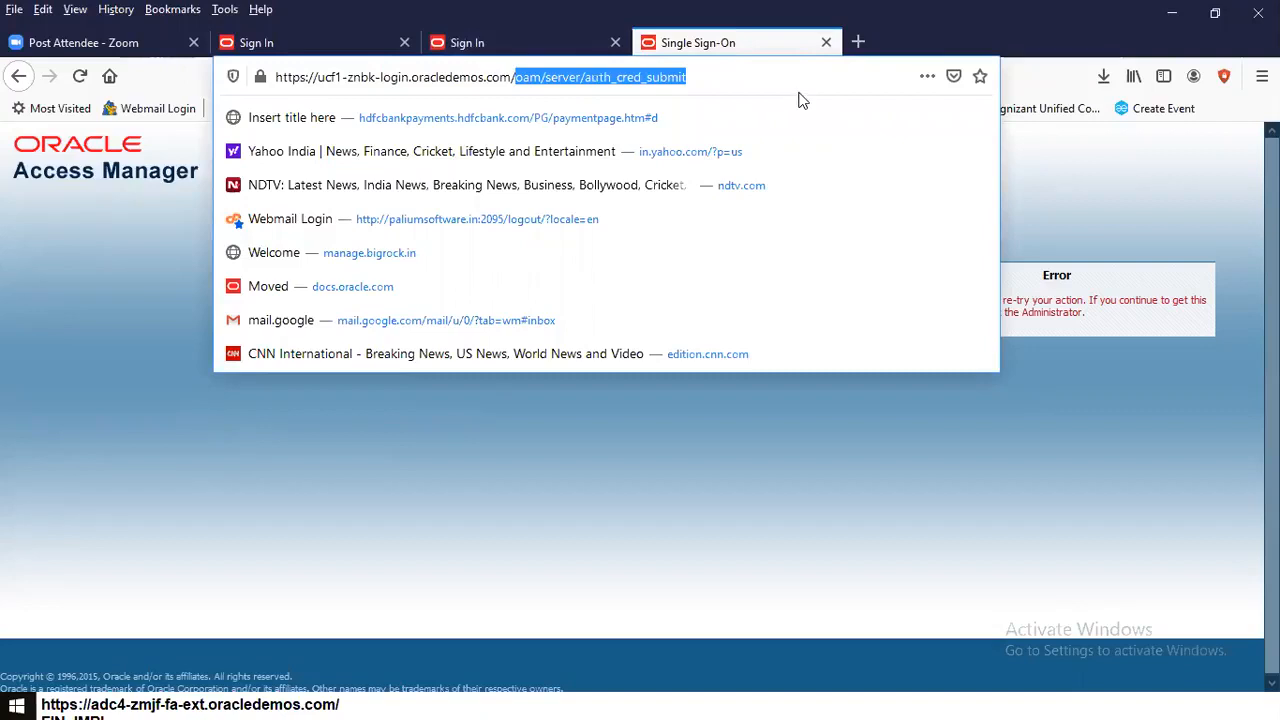
key(BackSpace)
key(Return)
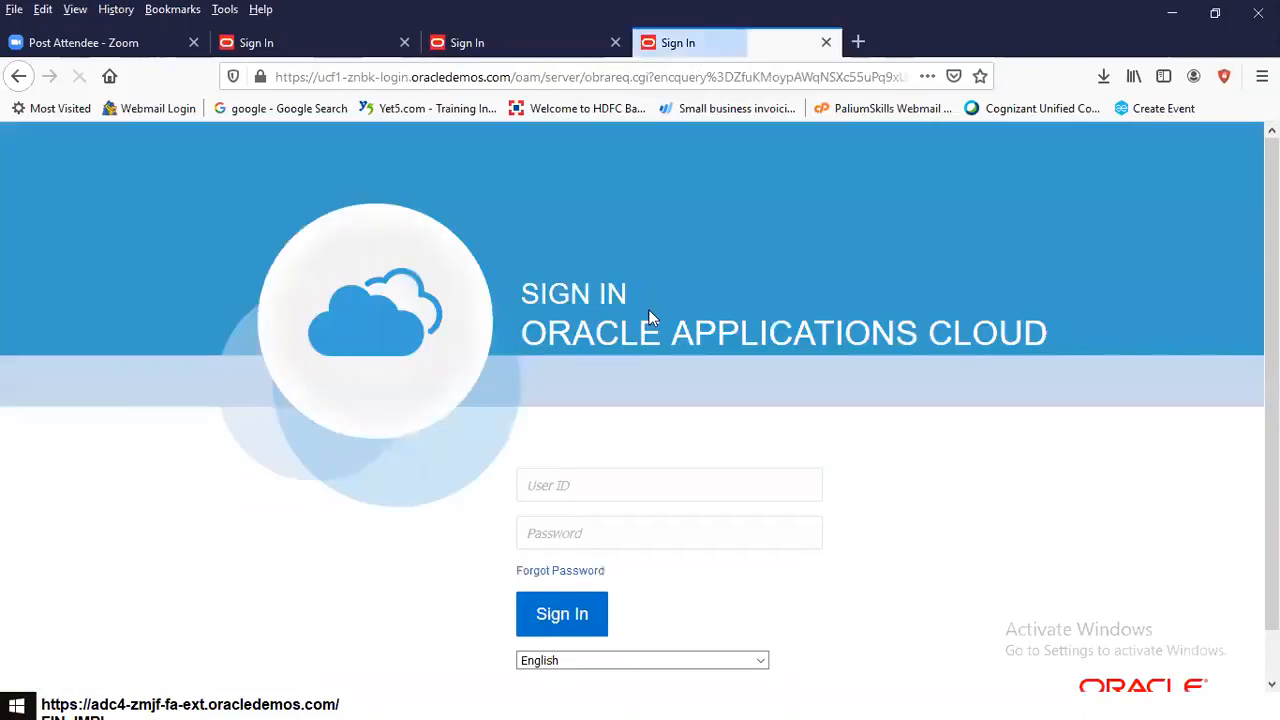
Sign in as the General Accounting Manager with the saved login and go to the Home springboard
click(608, 482)
click(608, 482)
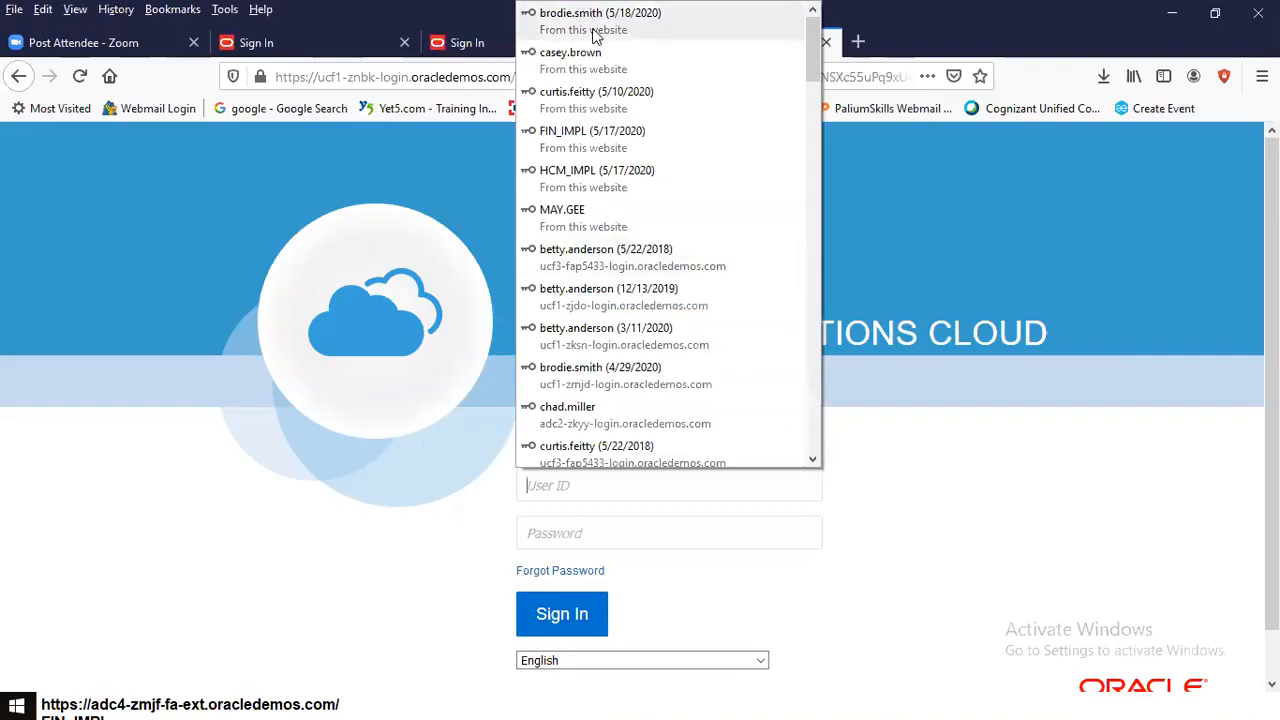
click(597, 28)
click(566, 618)
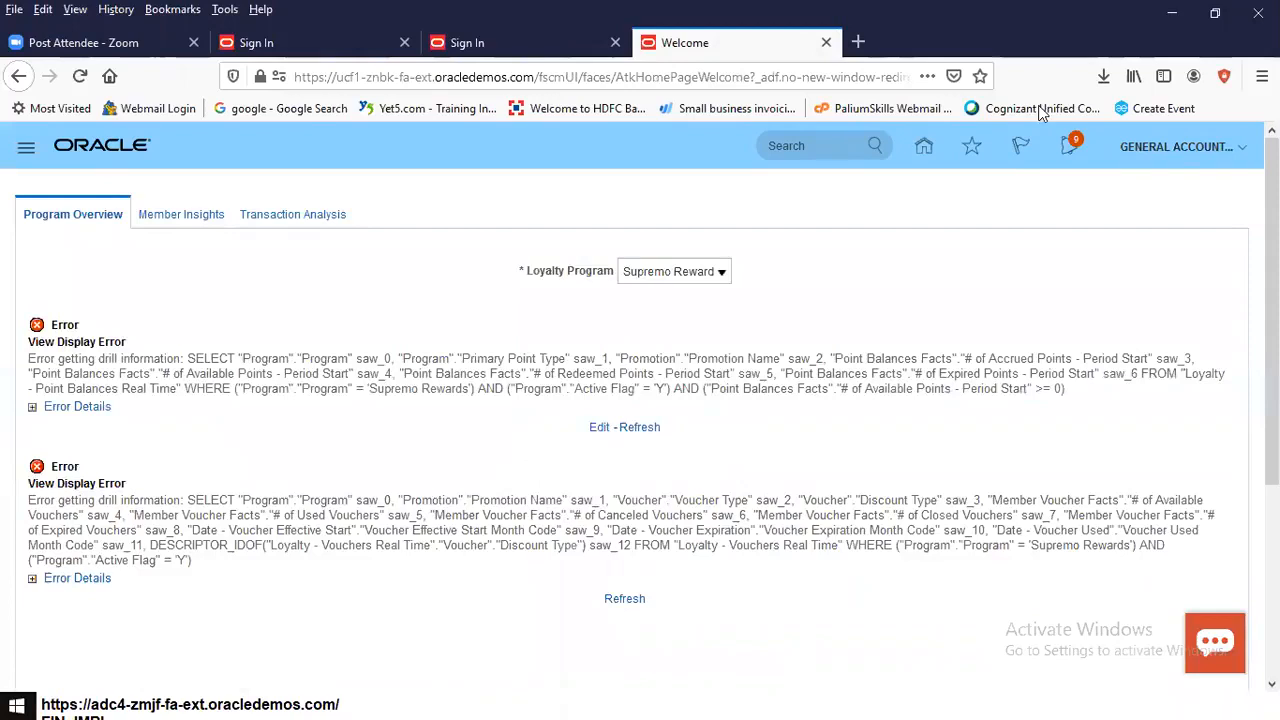
click(923, 147)
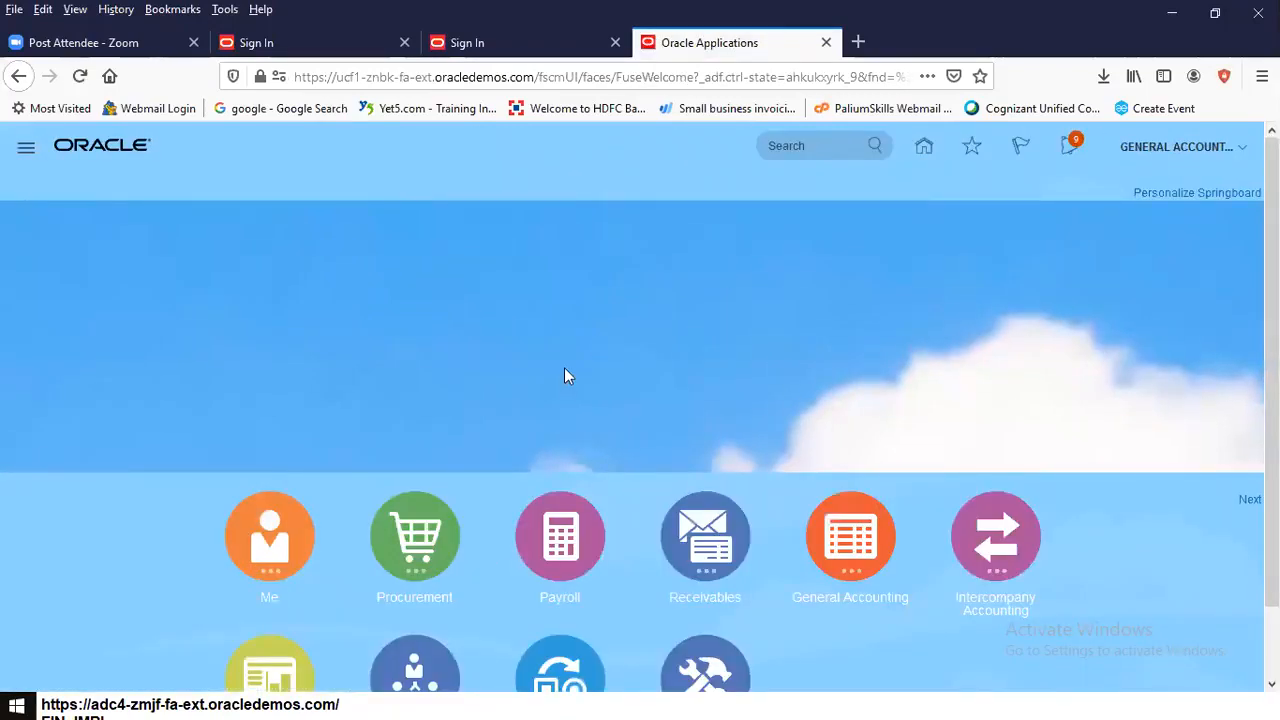
Open Manage Journals from the Tasks panel of General Accounting > Journals
scroll(547, 333, down, 2)
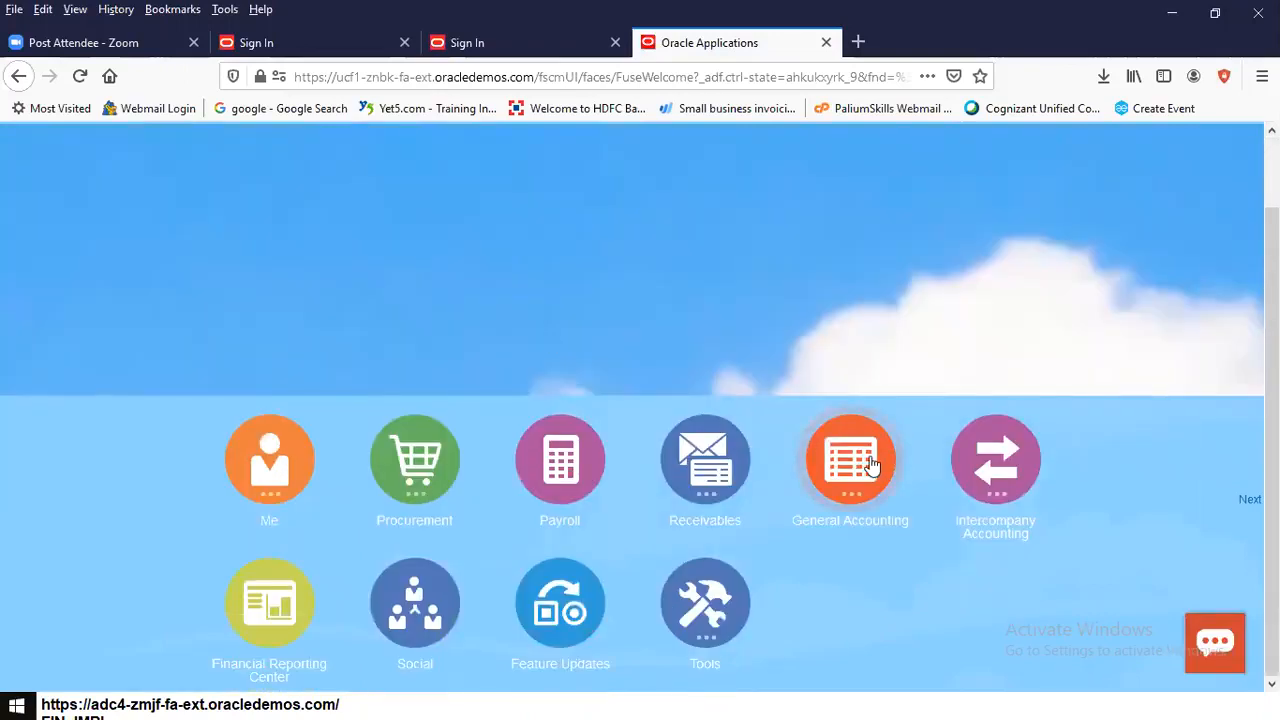
click(848, 488)
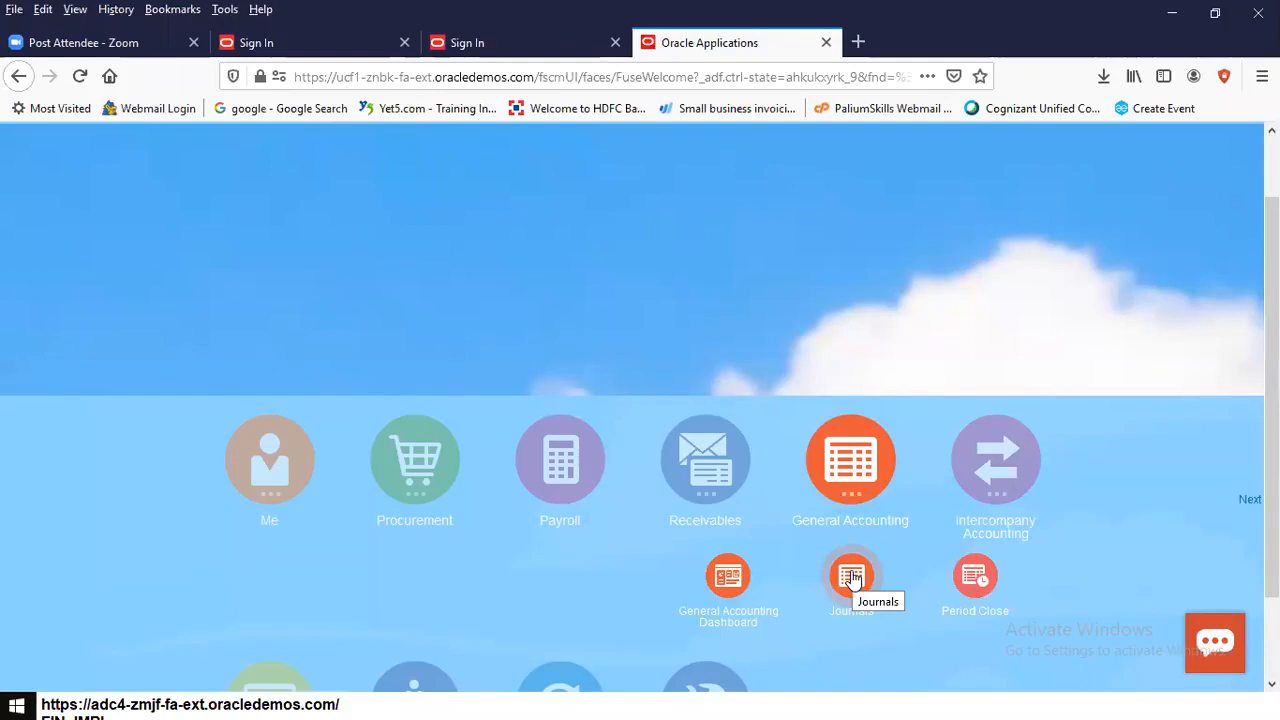
click(851, 578)
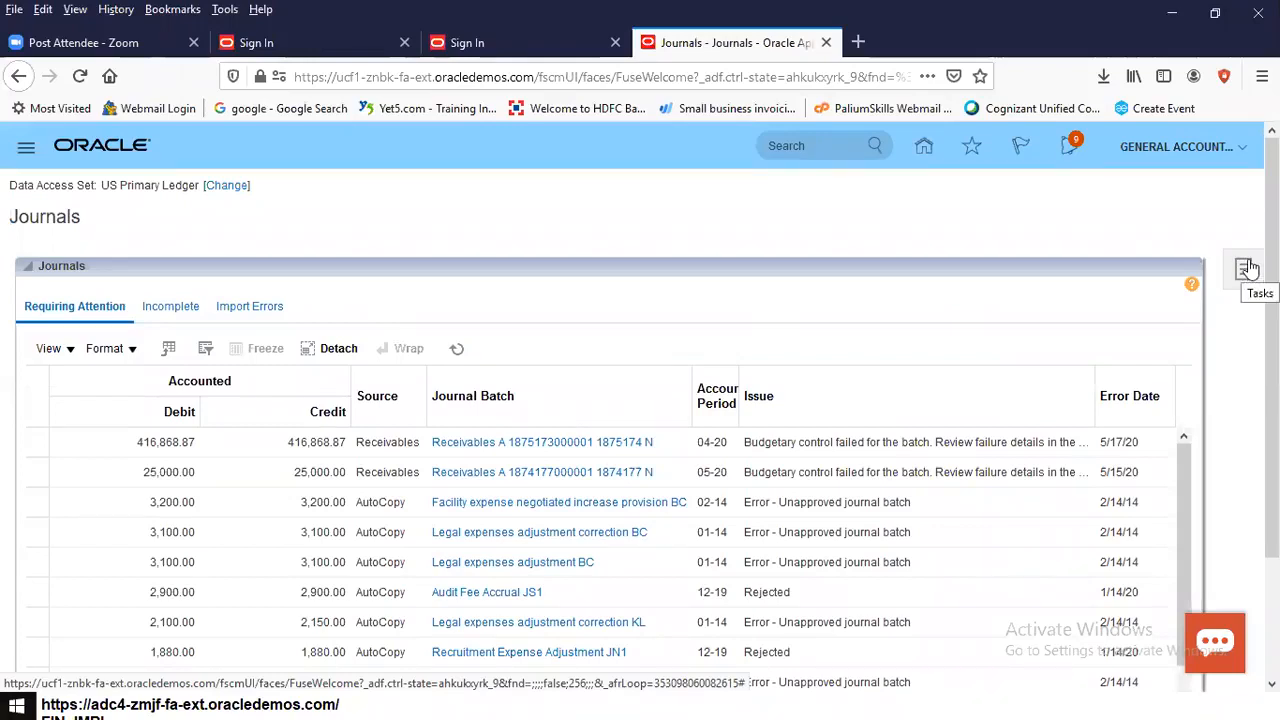
click(1246, 270)
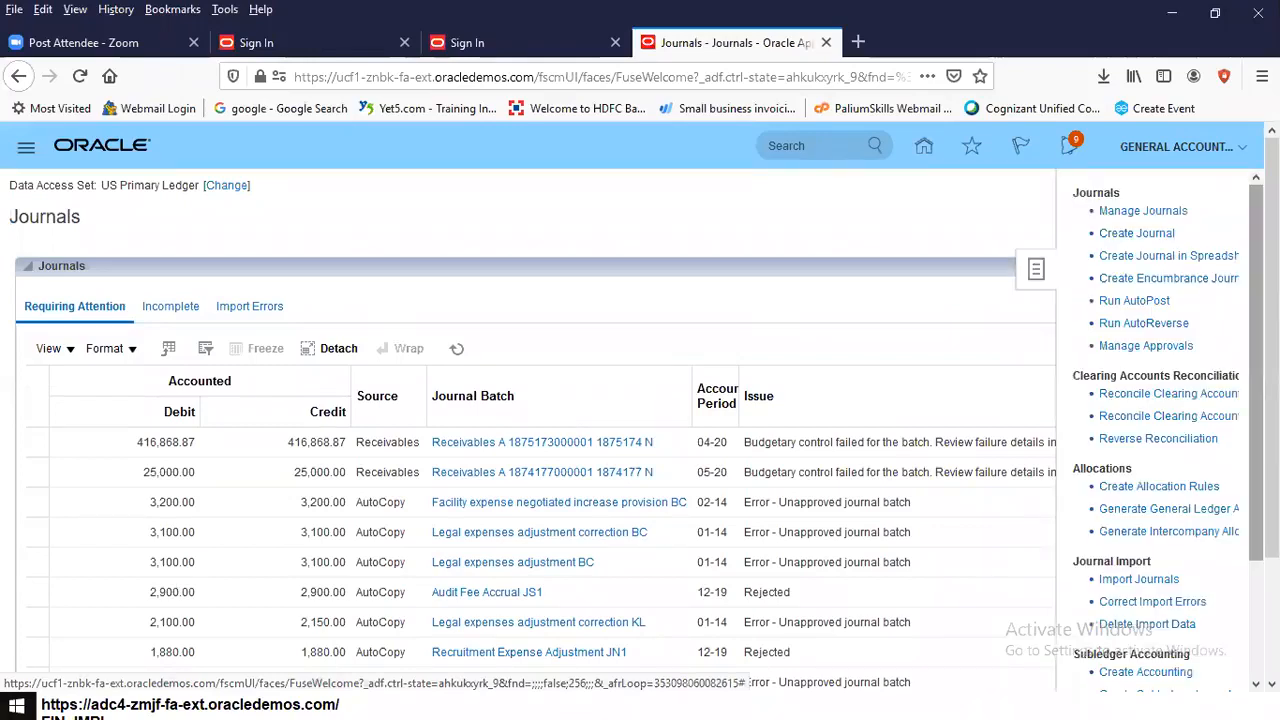
click(1143, 211)
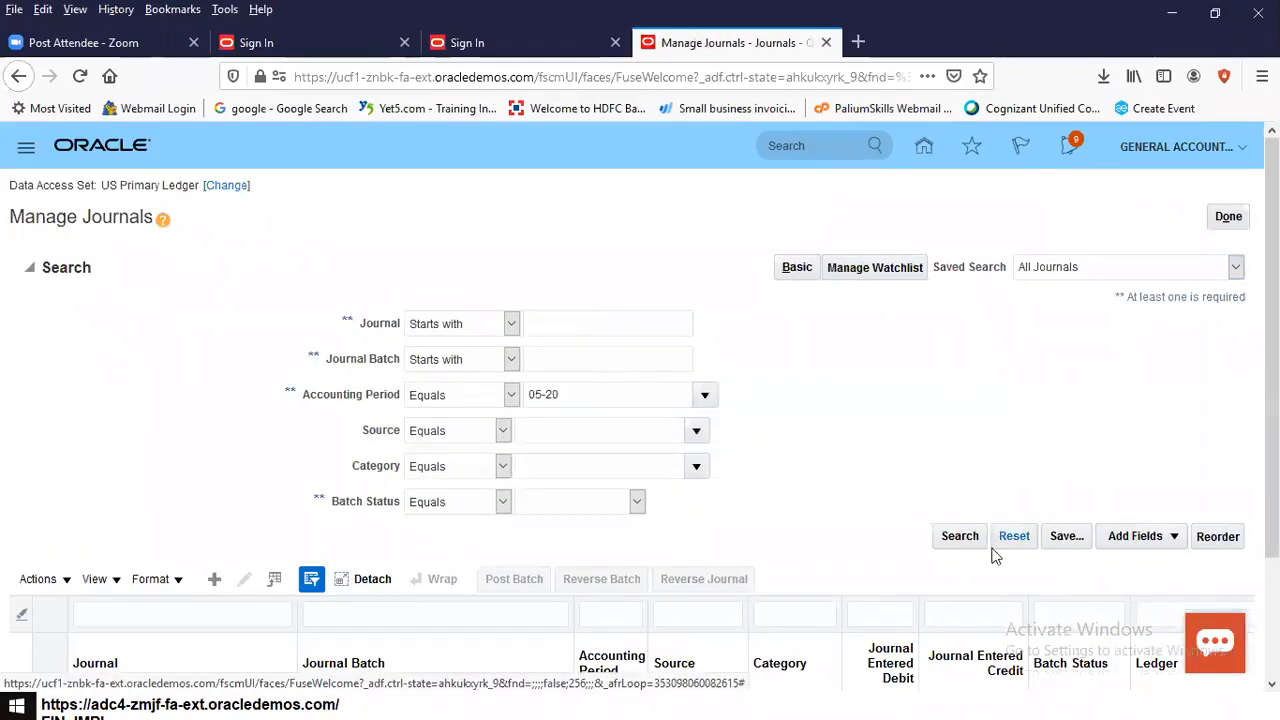
Search the 05-20 journals for names matching 'SP%'
click(960, 538)
scroll(400, 640, down, 3)
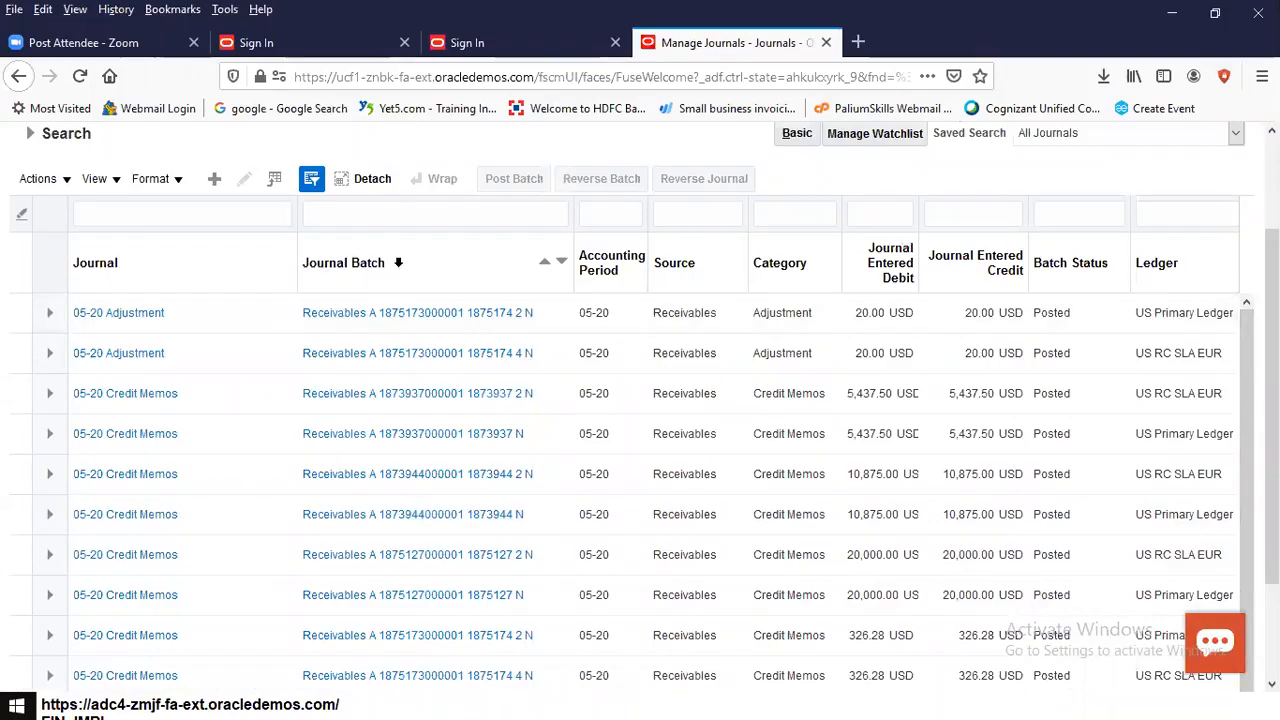
scroll(983, 380, up, 3)
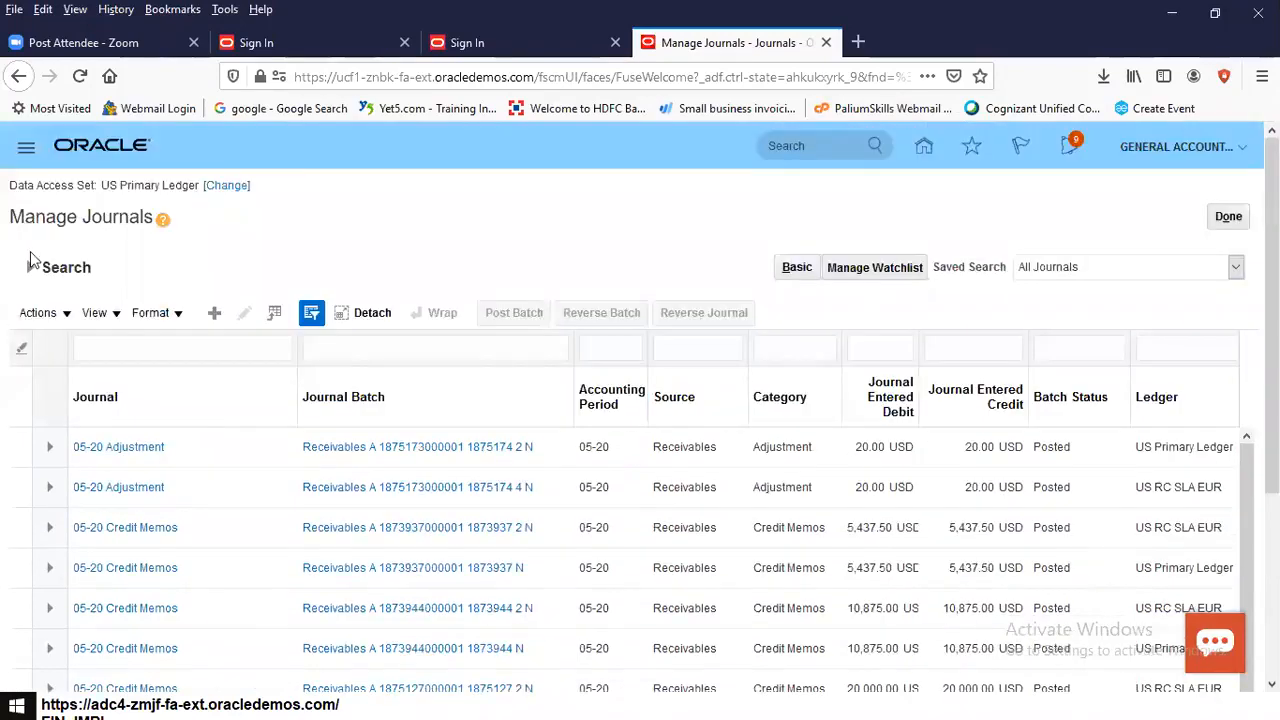
click(31, 268)
click(571, 321)
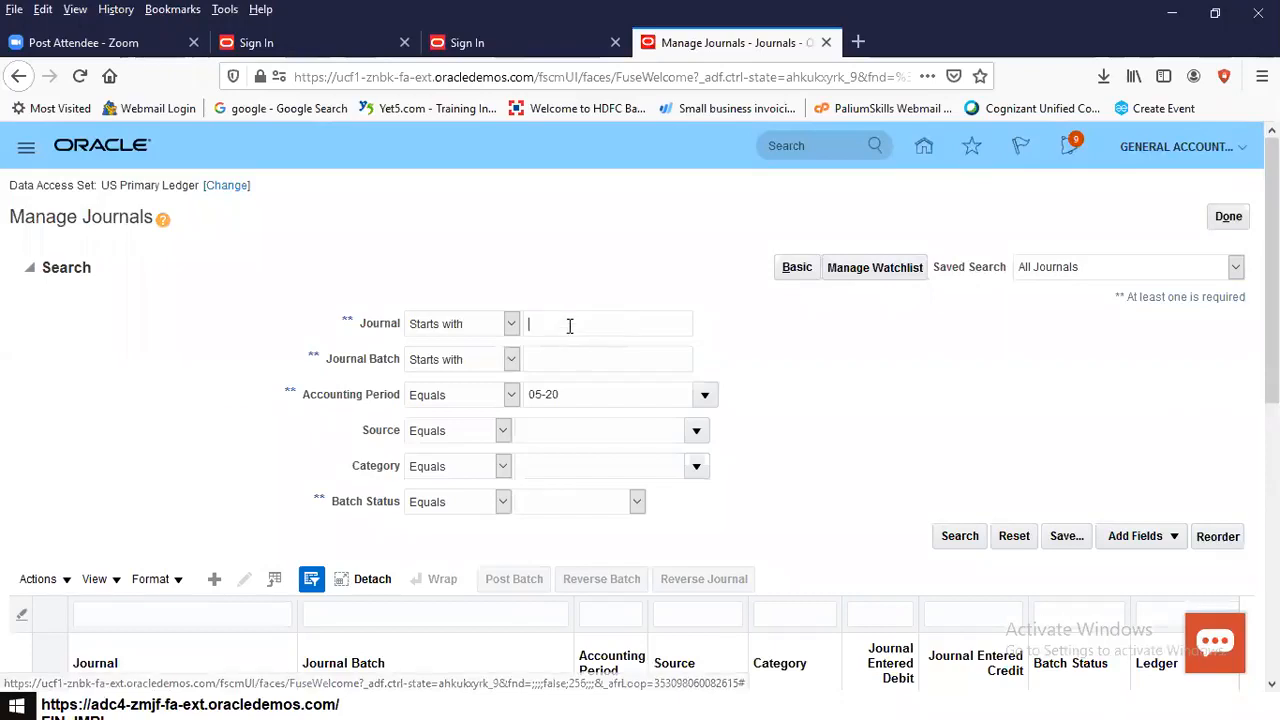
text(S)
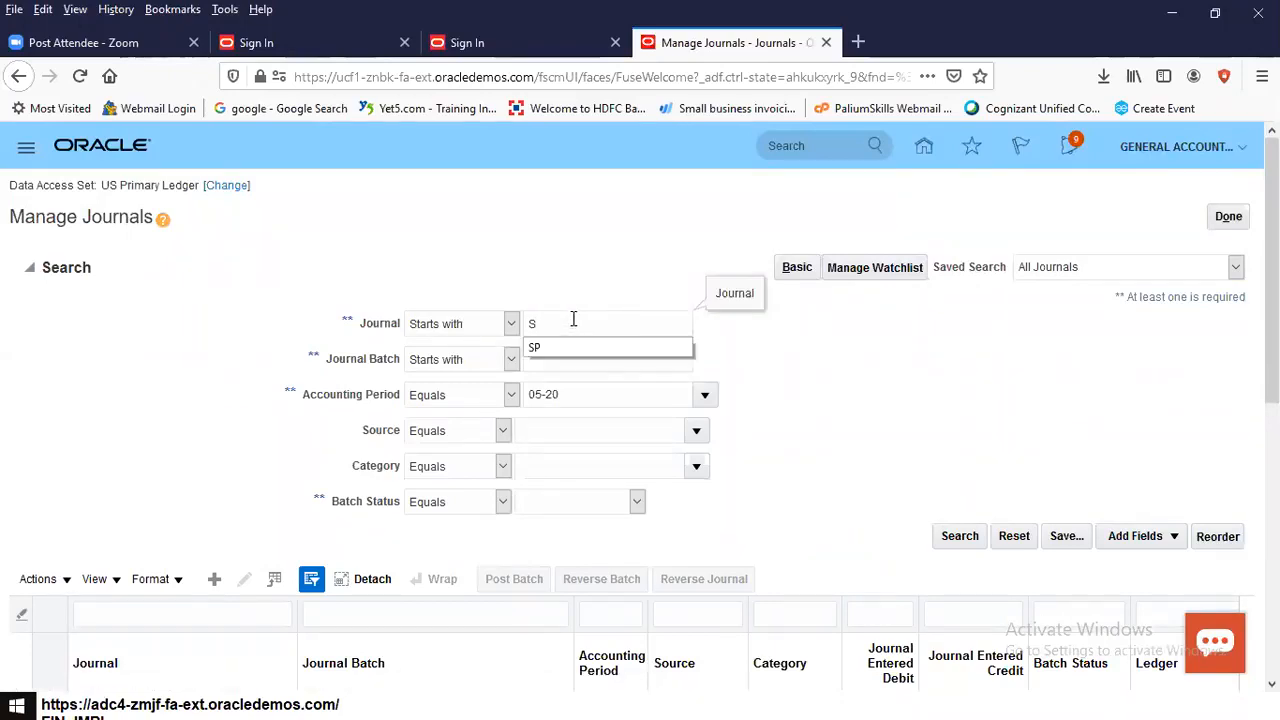
text(P%)
click(952, 540)
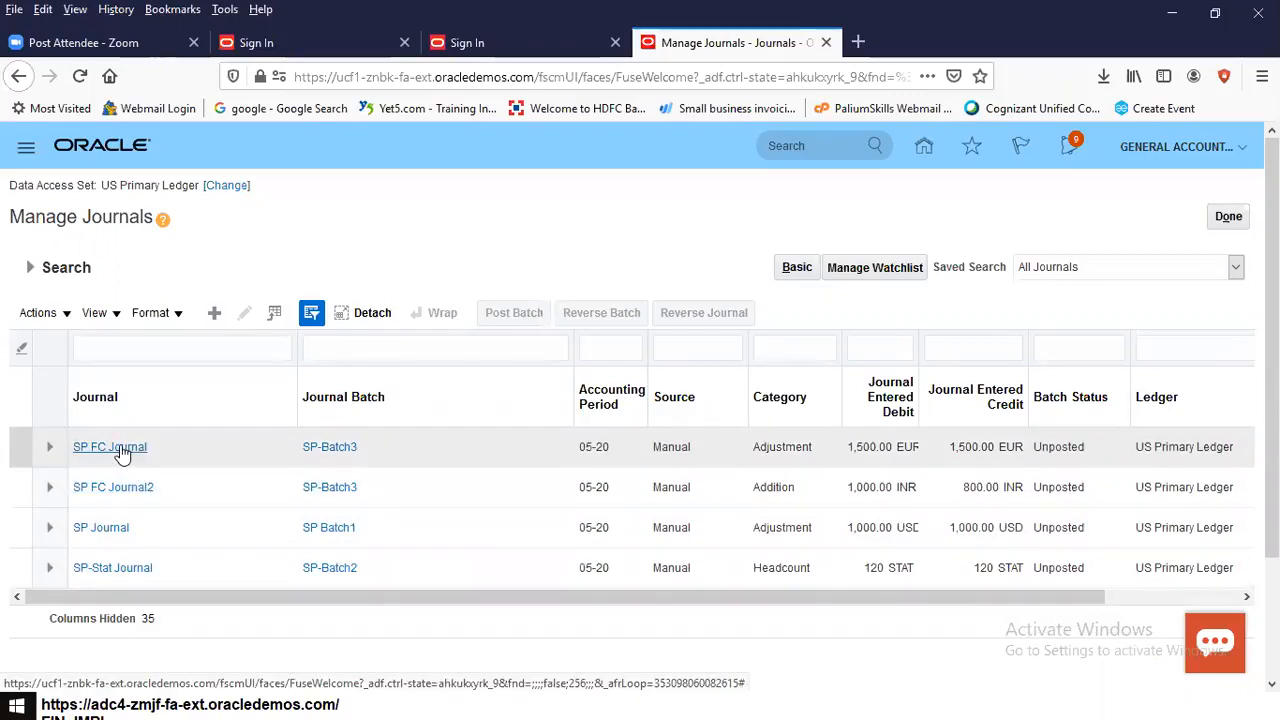
Open SP FC Journal, attempt approval (refused with GL-782239), cancel, and finish with Done
click(121, 449)
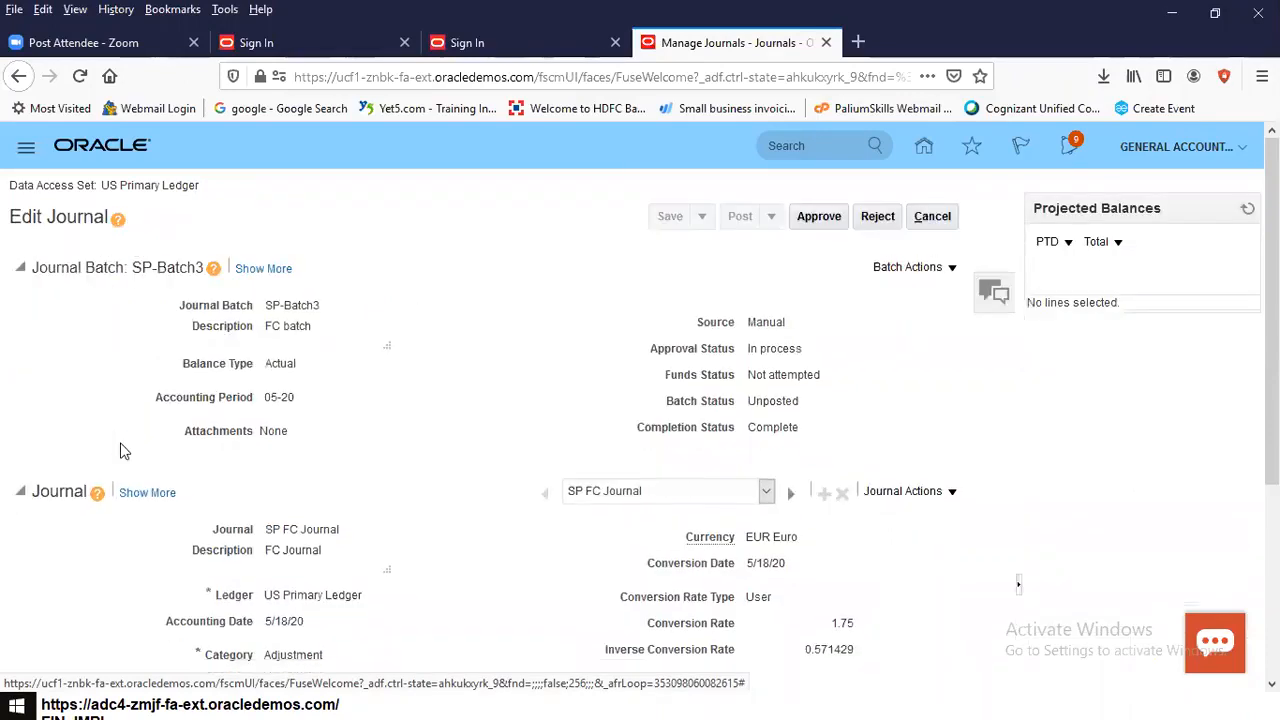
click(819, 216)
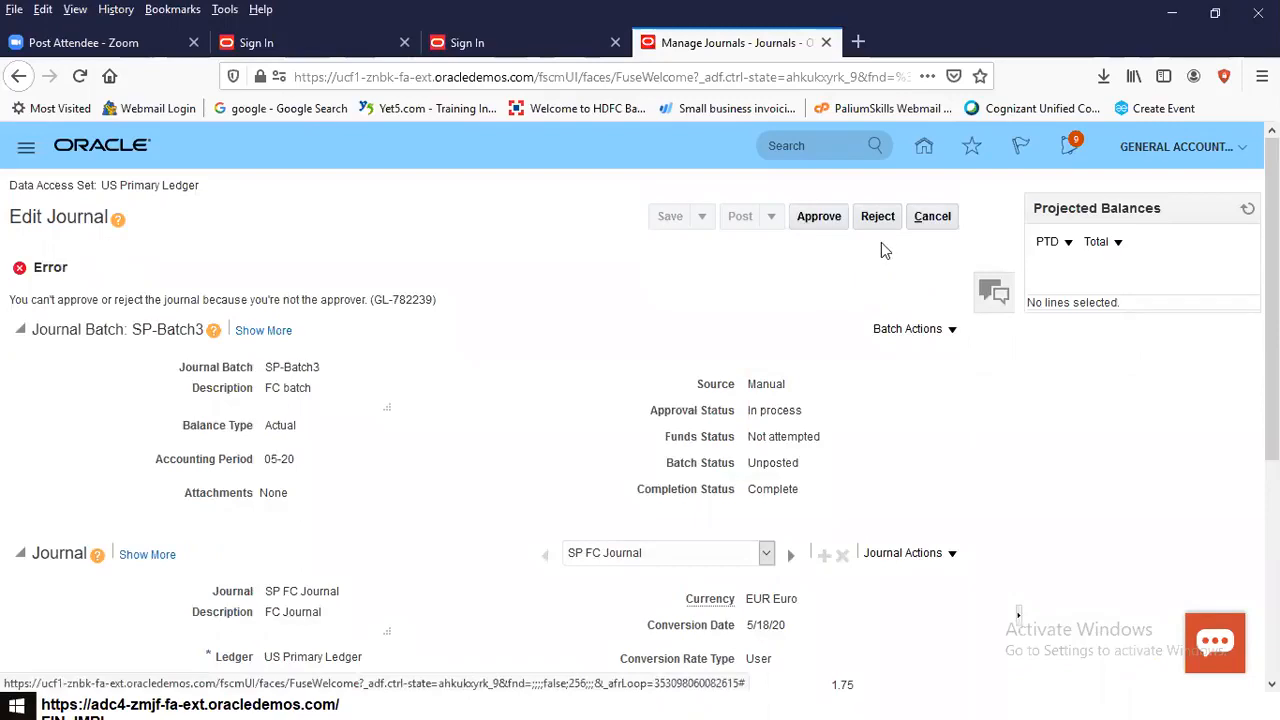
click(938, 220)
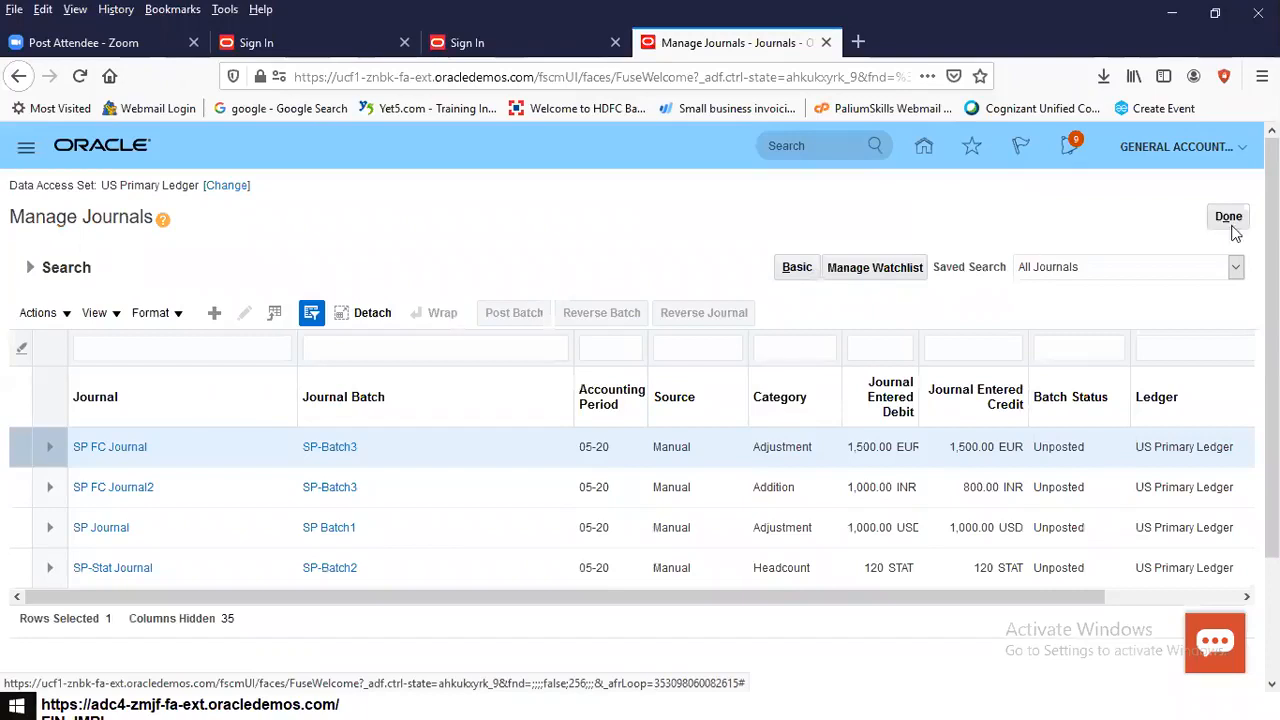
click(1229, 218)
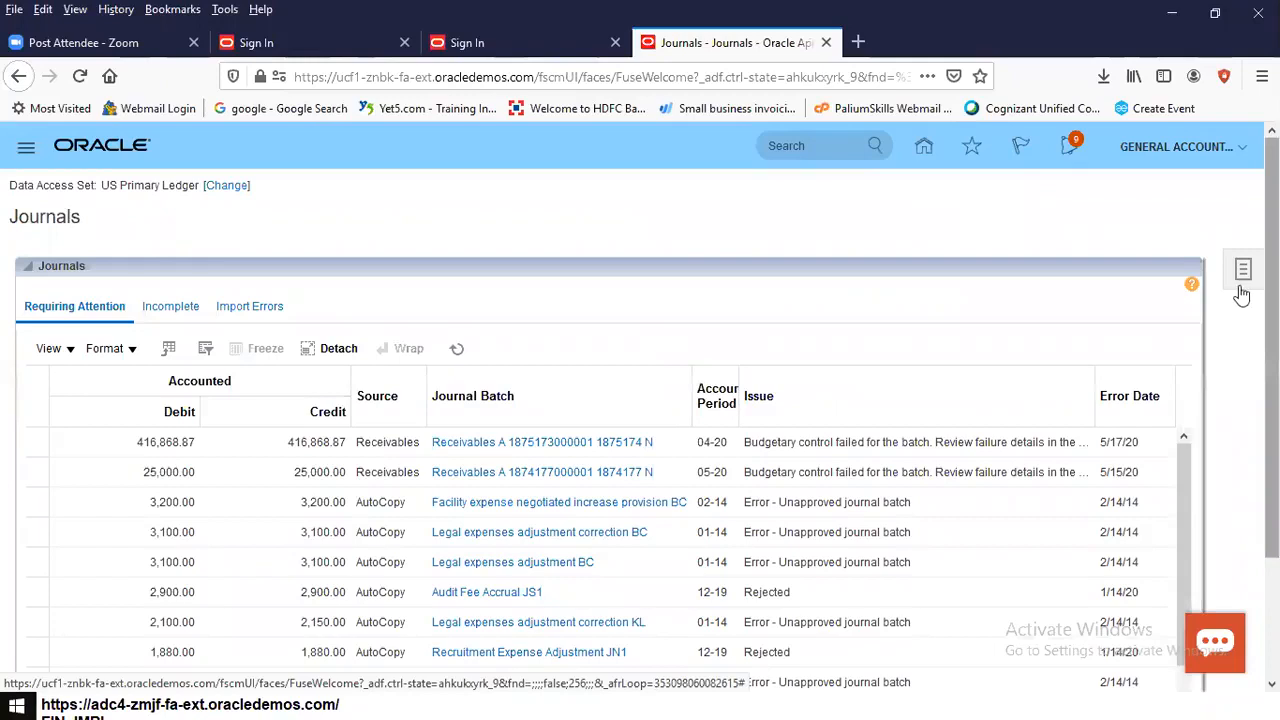
Create a new journal named 'sp-journal'
click(1240, 275)
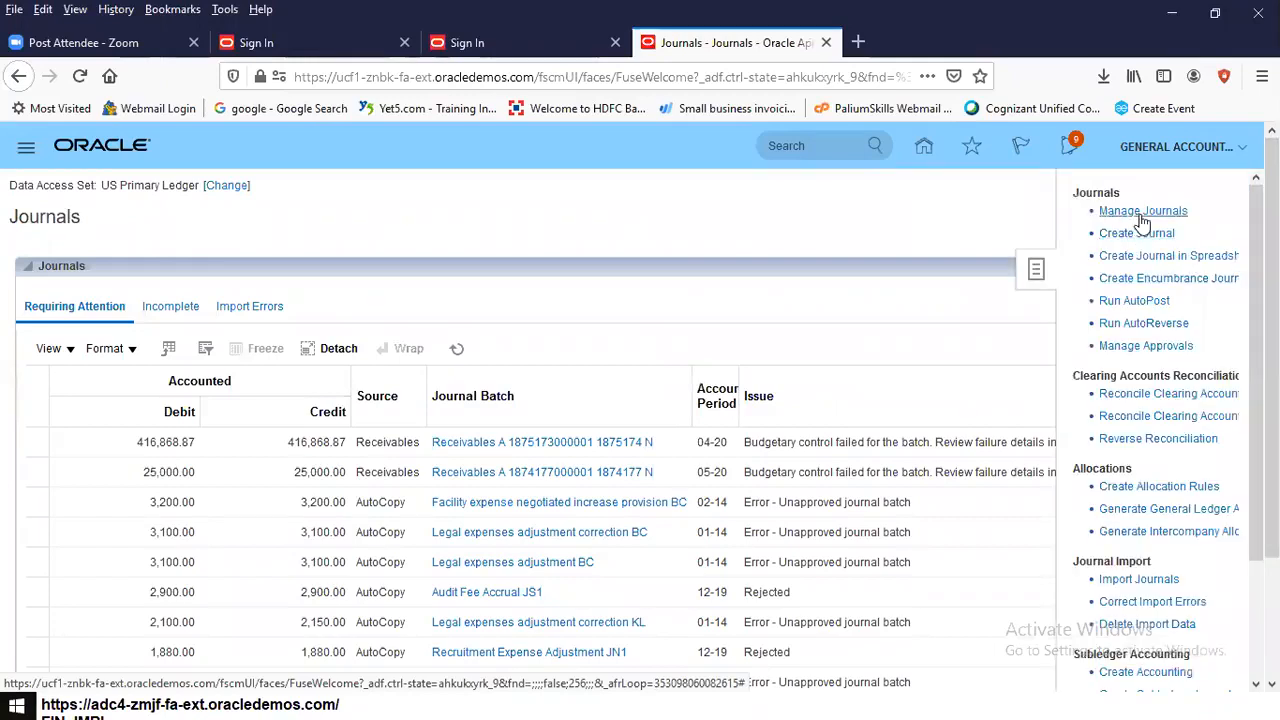
click(1132, 233)
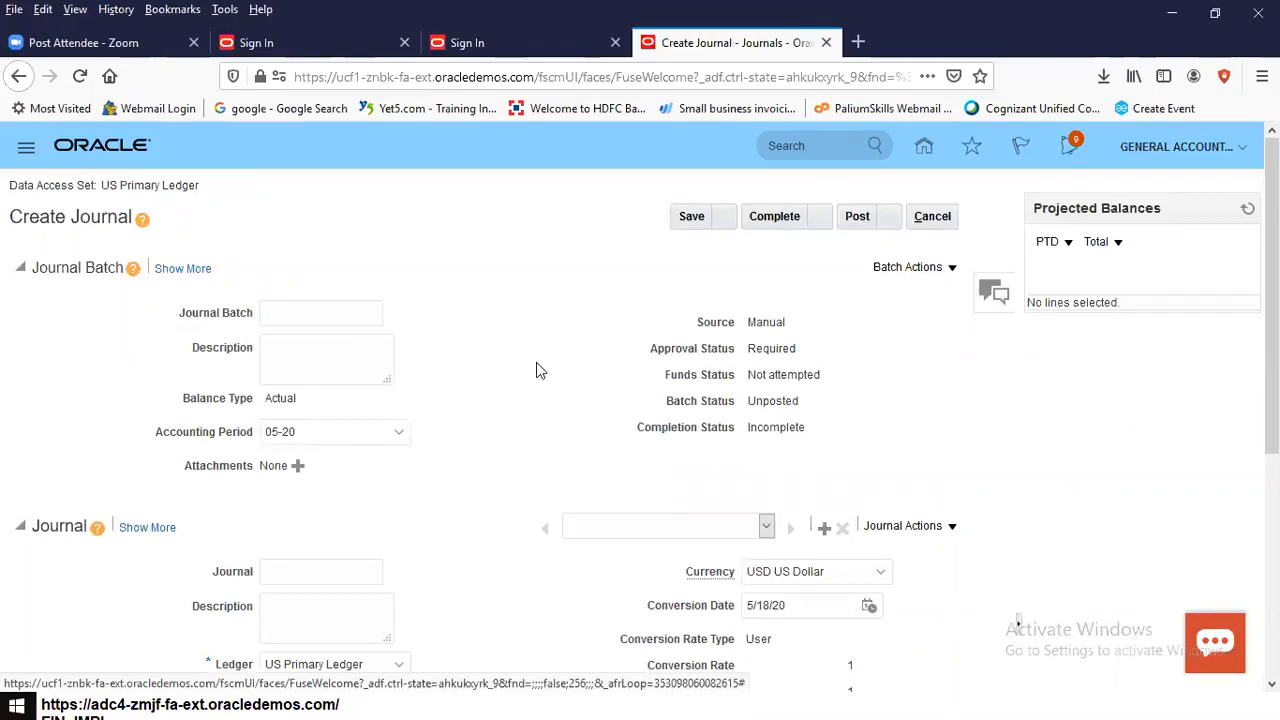
scroll(530, 369, down, 5)
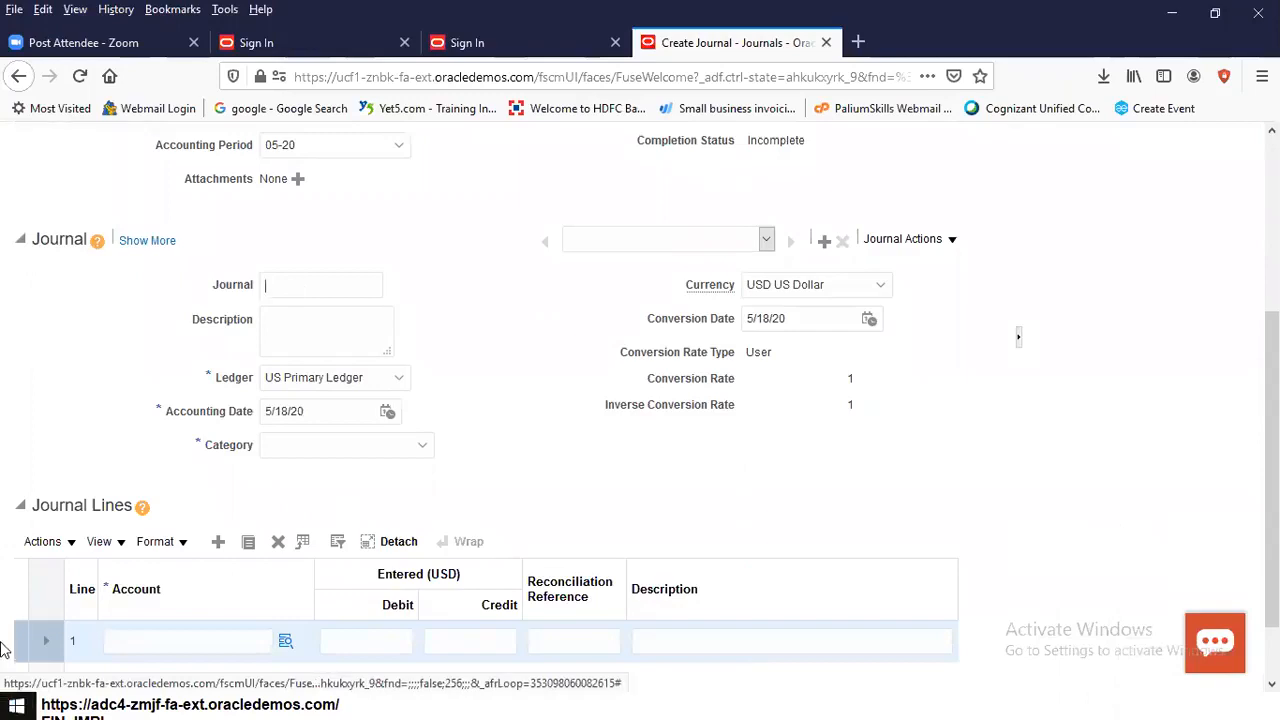
text(p-jounr)
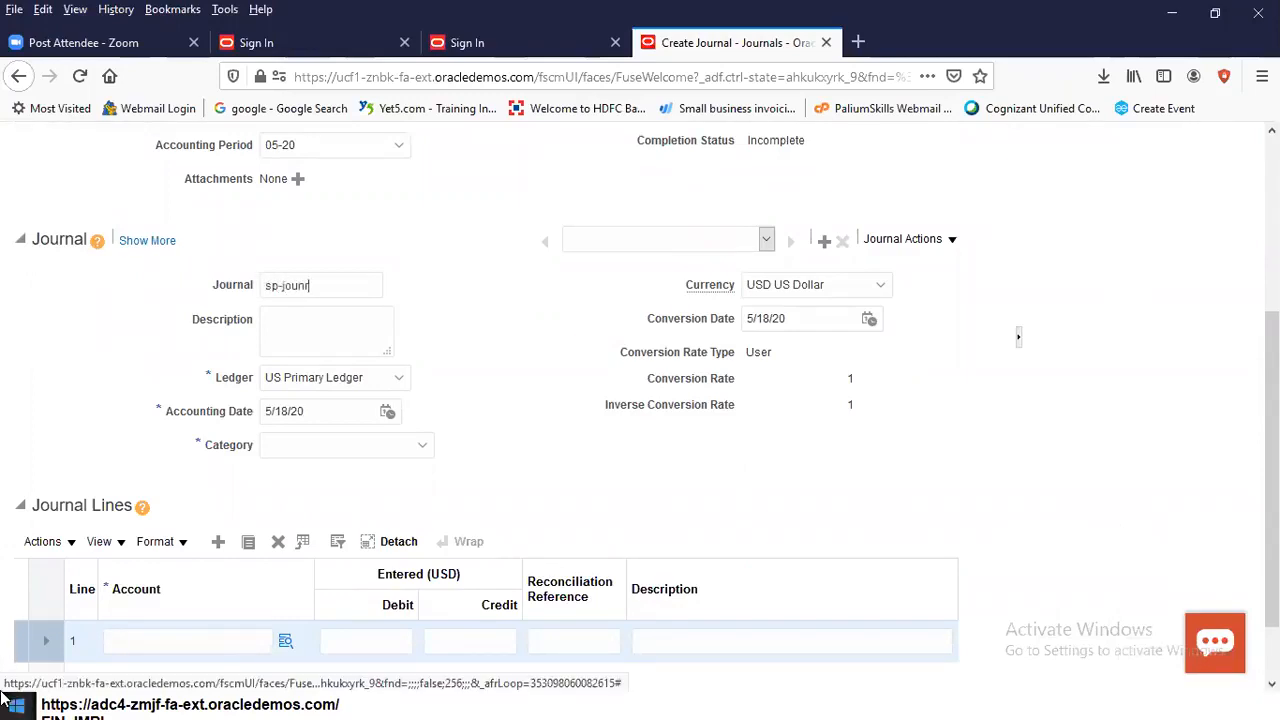
key(BackSpace)
key(BackSpace)
key(BackSpace)
key(BackSpace)
text(rnal)
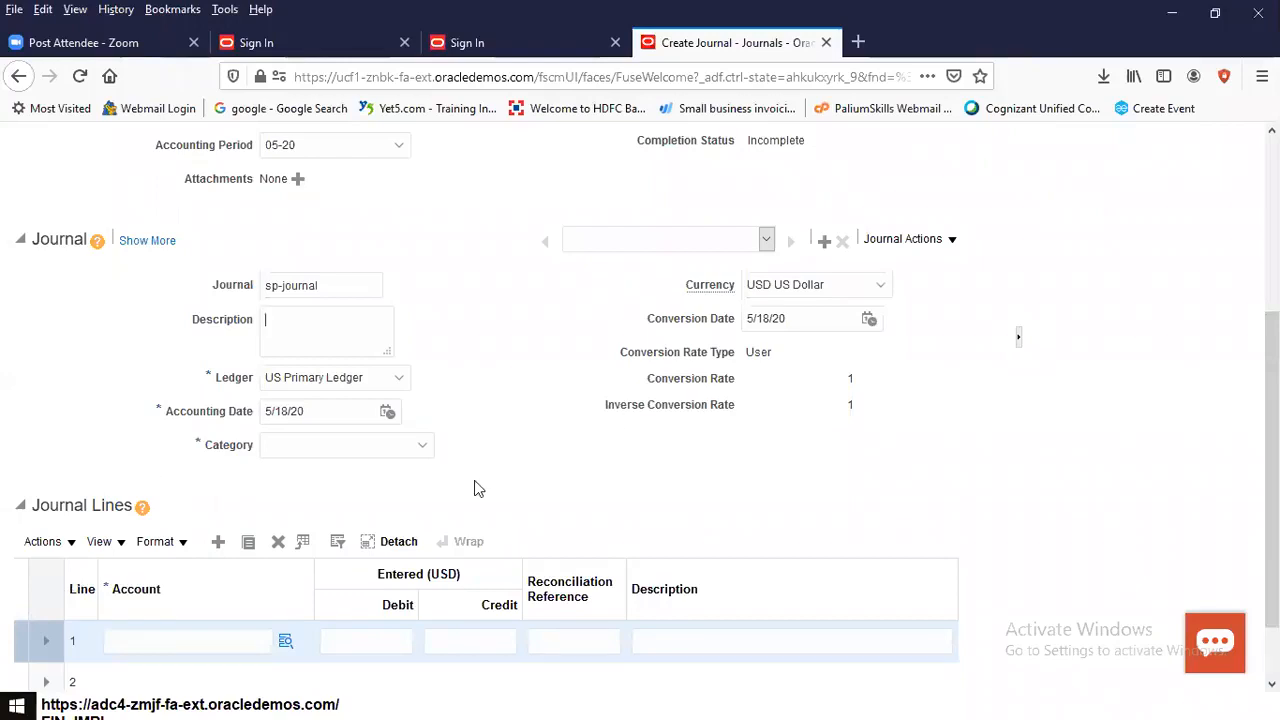
Set the journal category to Adjustment and open the account picker for line 1
click(421, 446)
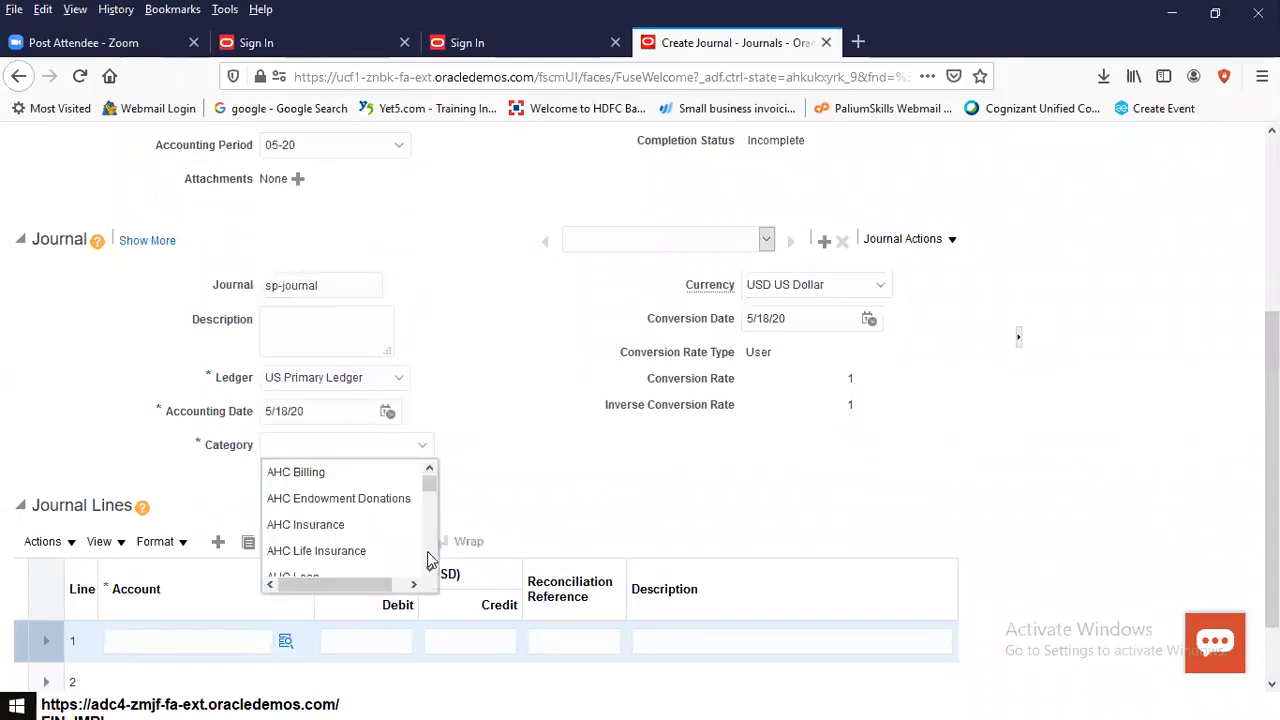
scroll(431, 532, down, 3)
click(332, 518)
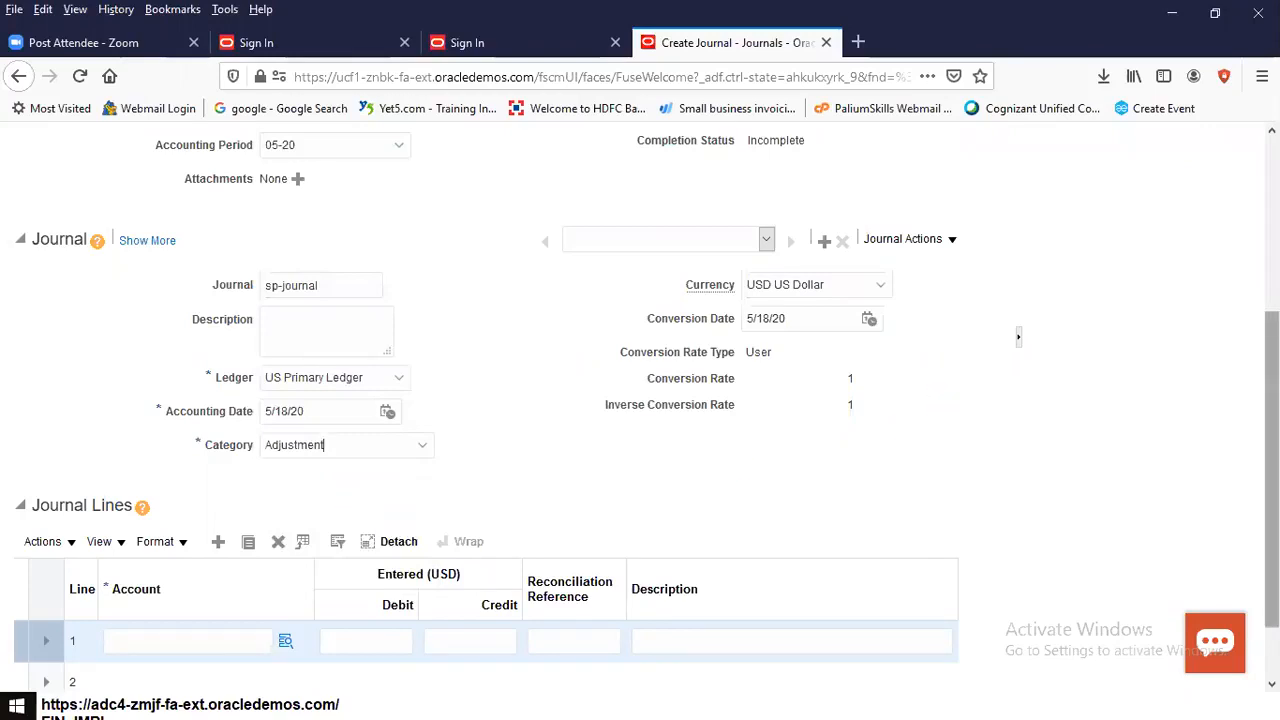
scroll(176, 436, down, 1)
click(183, 557)
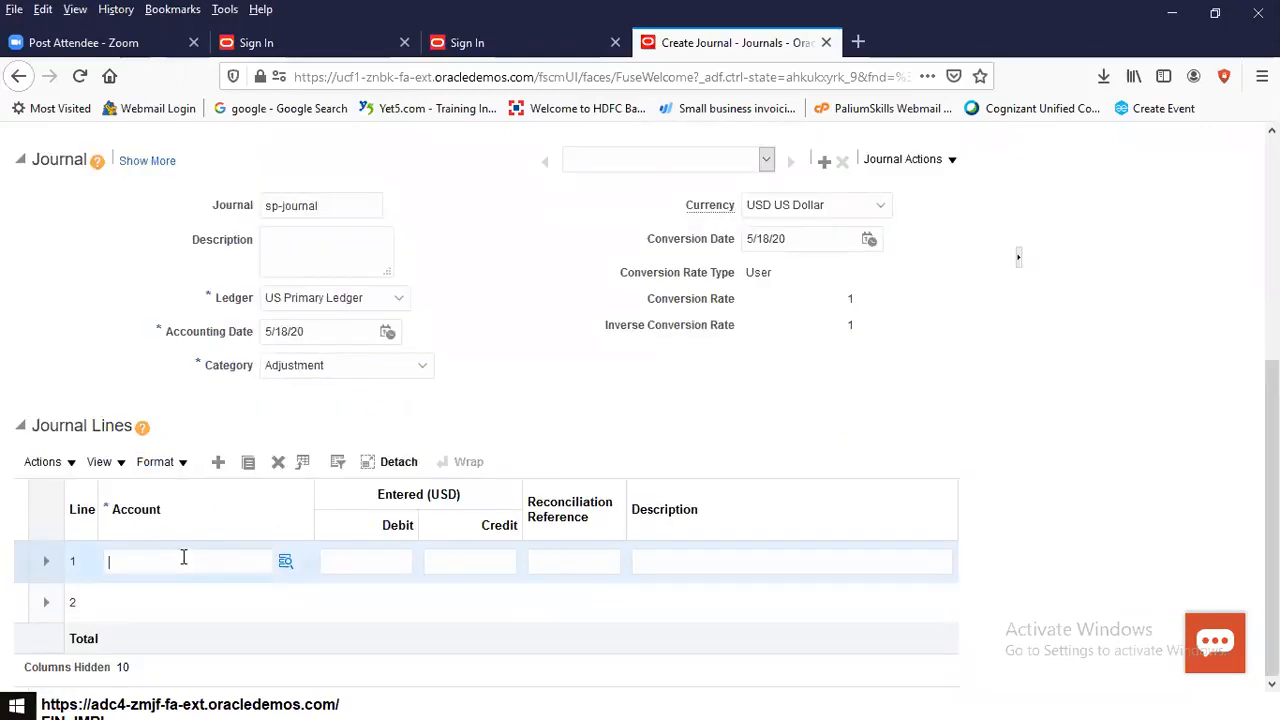
click(284, 560)
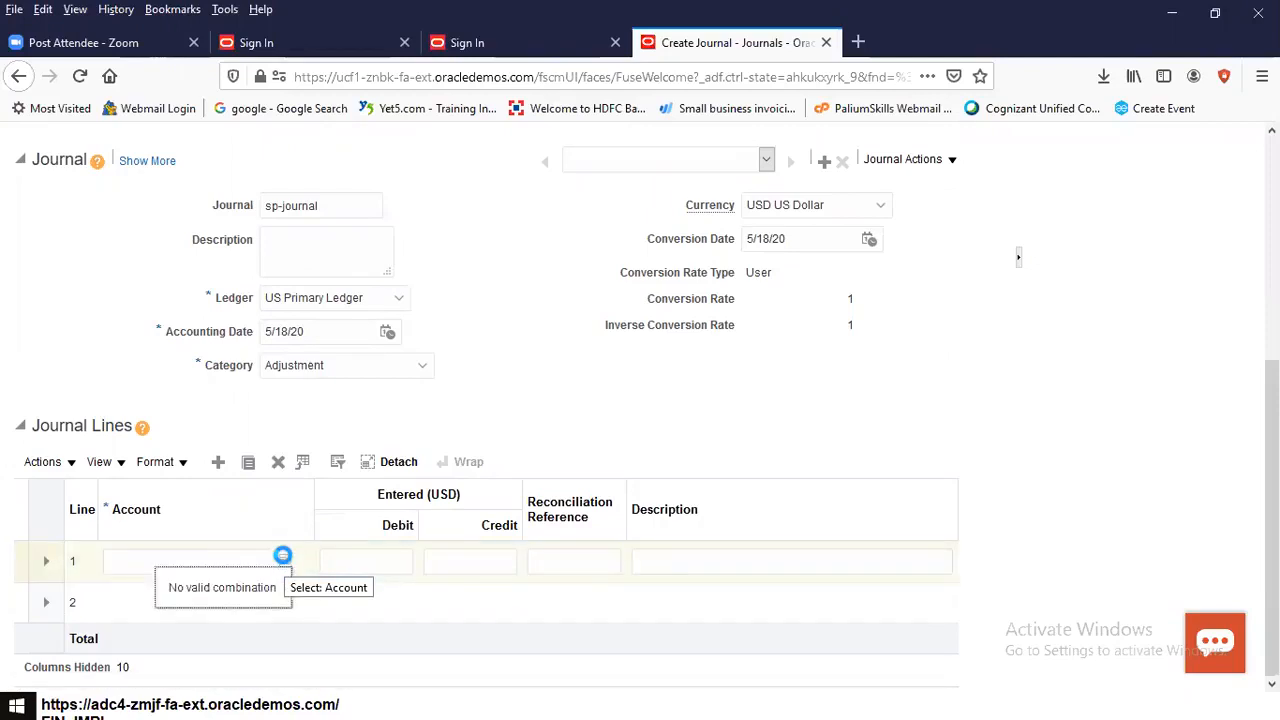
click(283, 556)
Debit 1,000.00 to Cash account 11200 on line 1
click(707, 421)
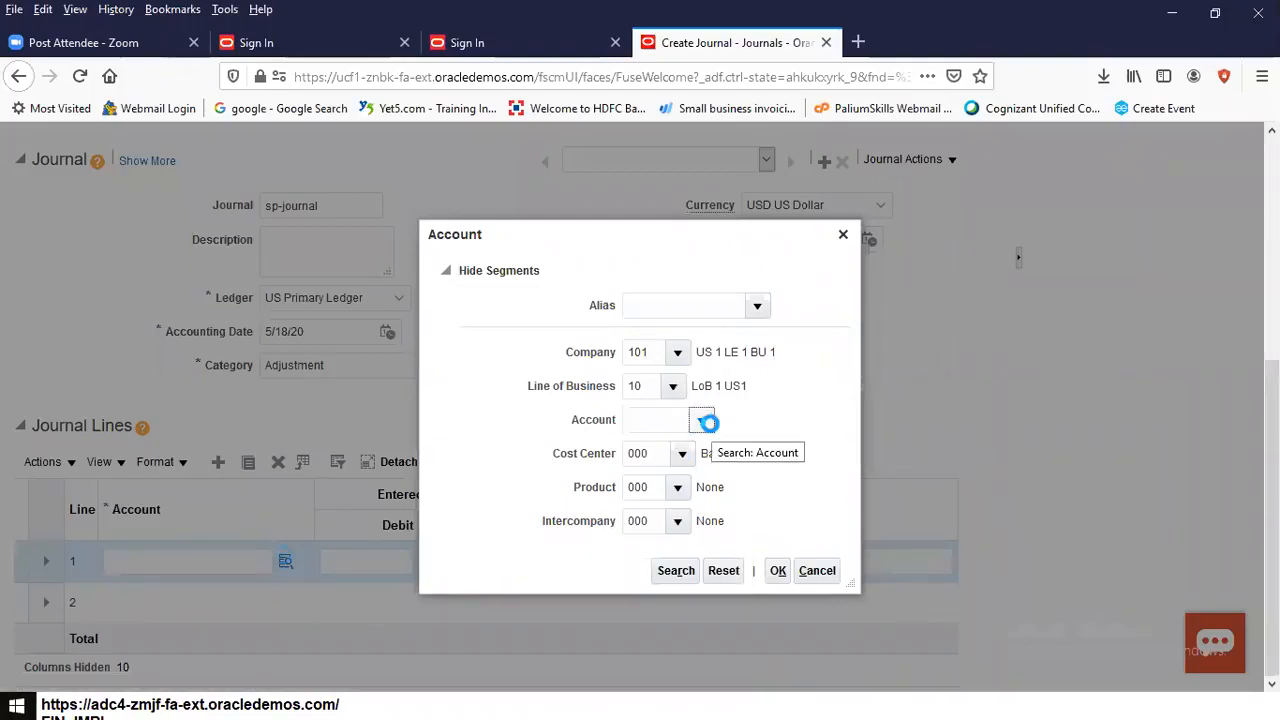
click(765, 593)
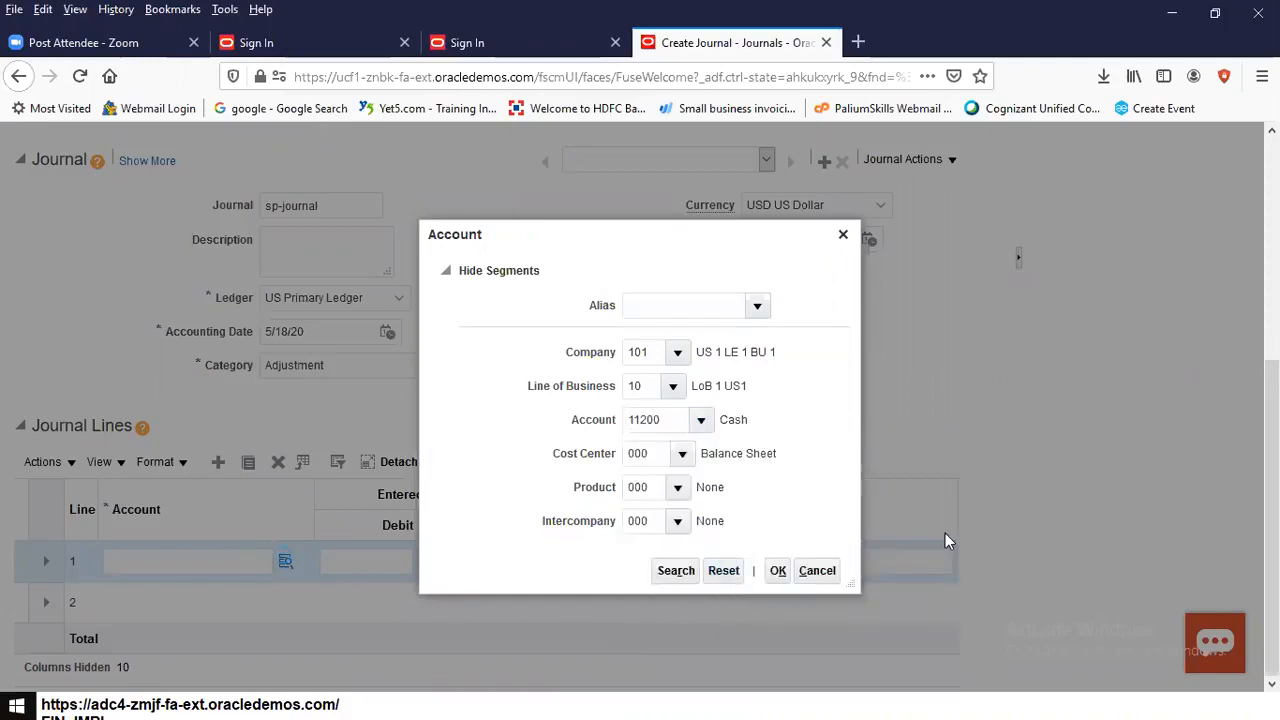
click(777, 572)
click(365, 564)
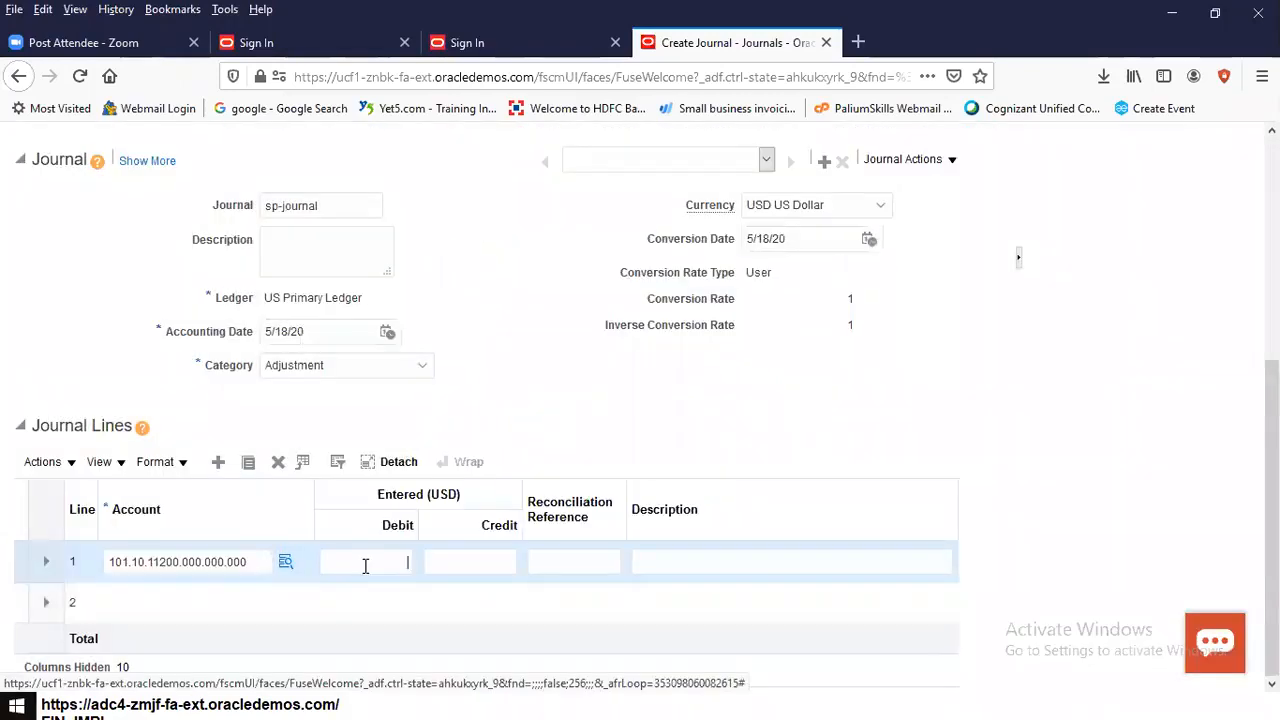
text(1000)
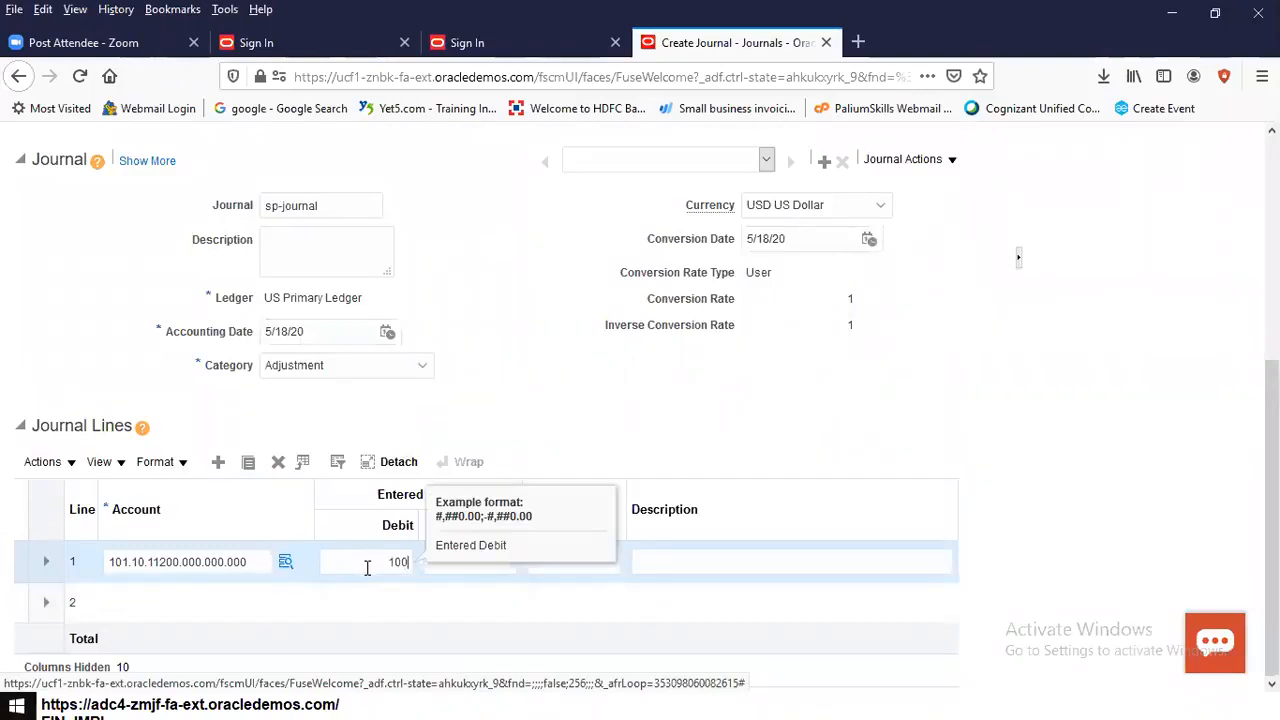
Credit 1,000.00 to HDFC Account 11104 on line 2 and complete the journal
click(184, 606)
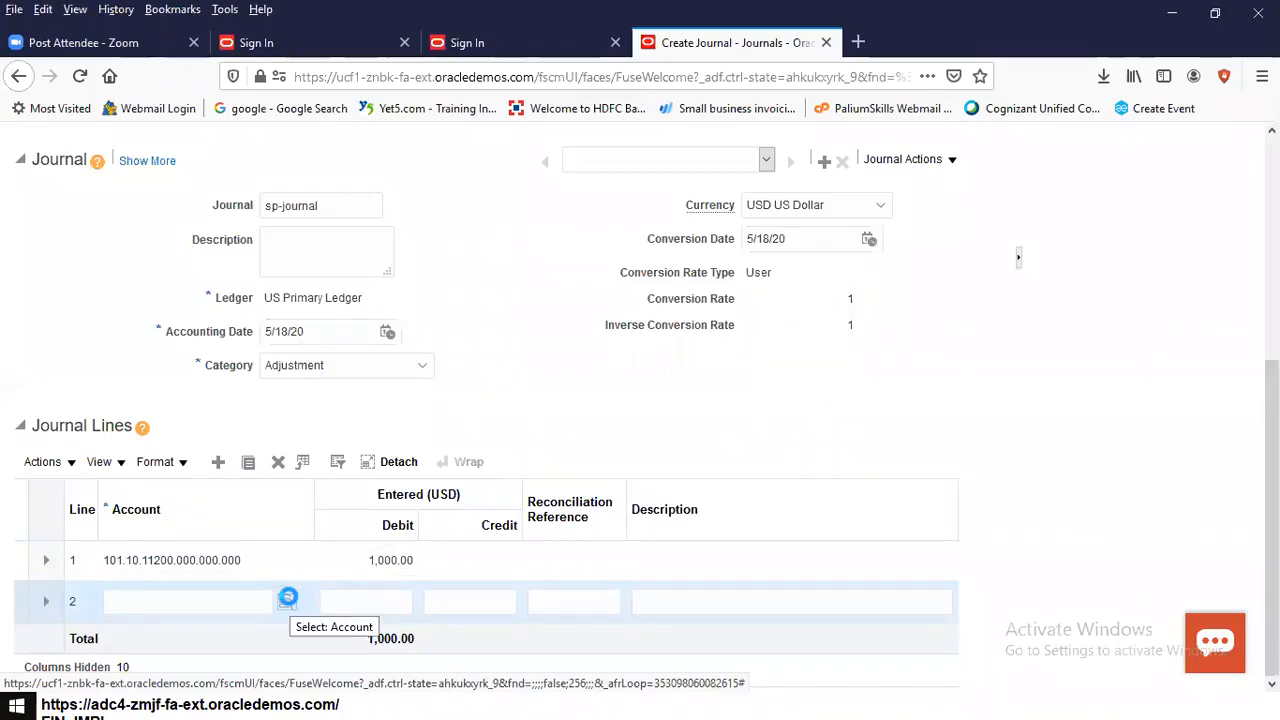
click(288, 597)
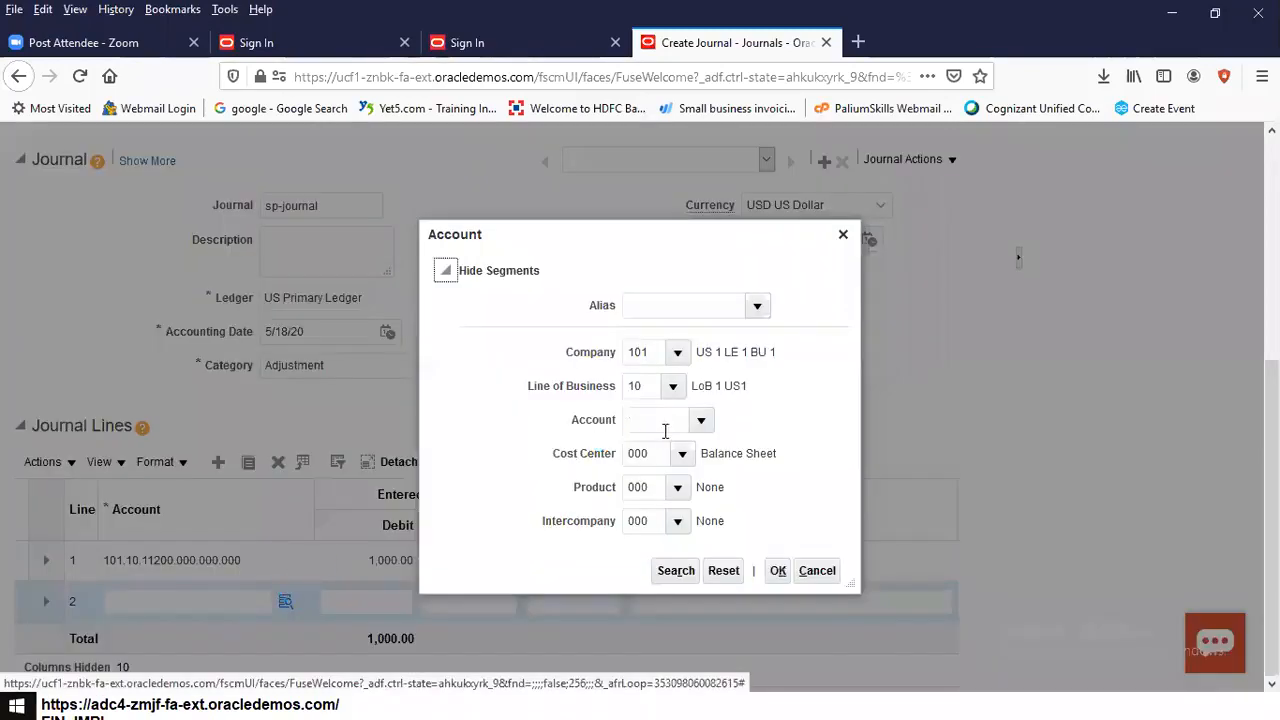
click(700, 421)
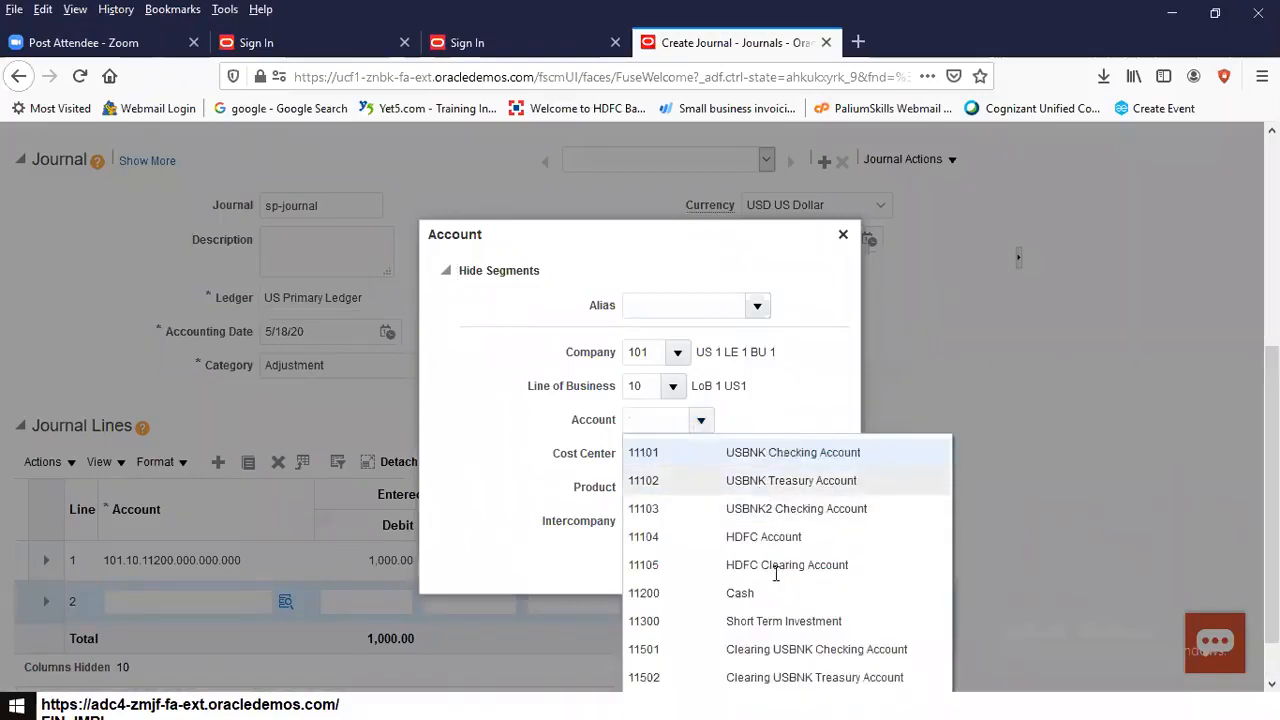
click(757, 537)
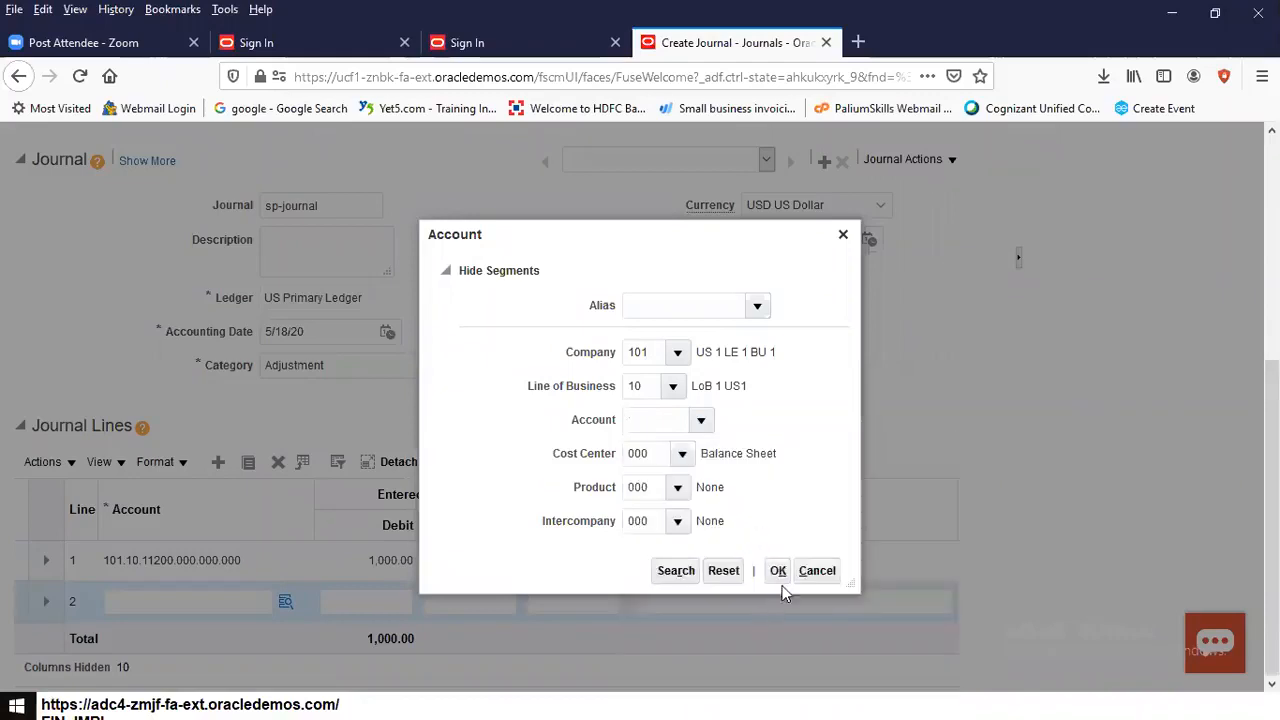
click(778, 572)
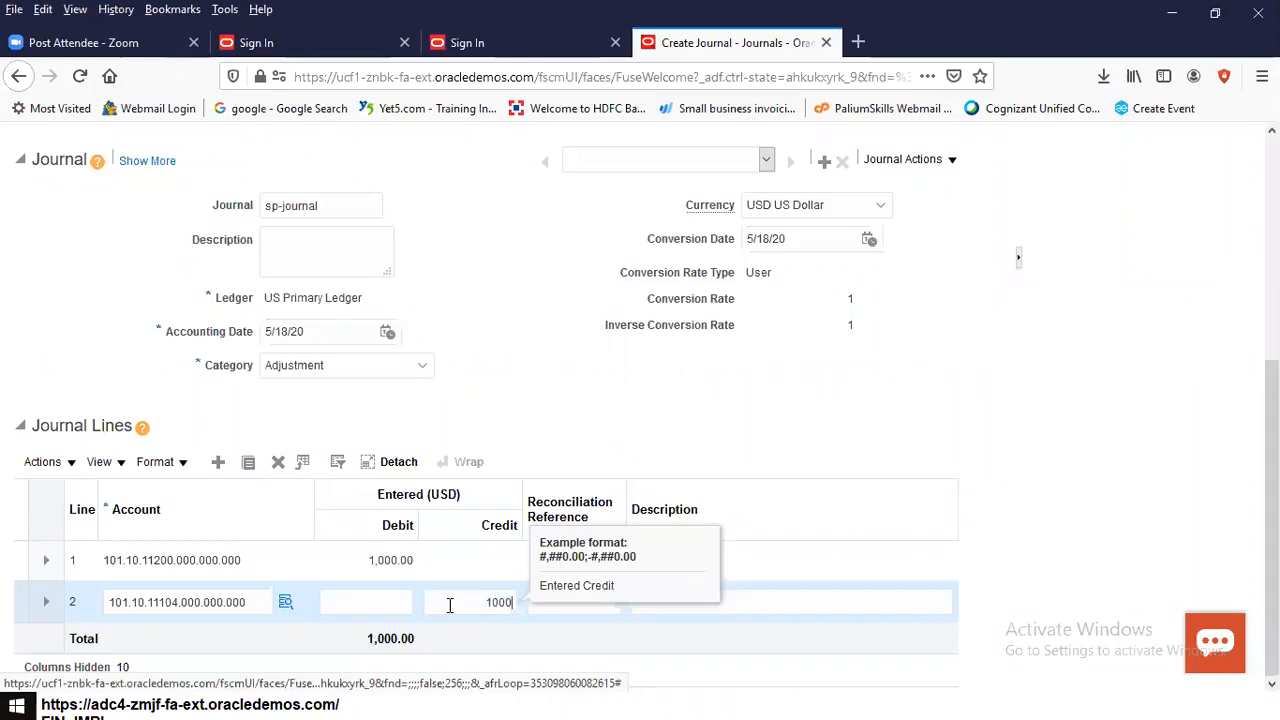
key(Tab)
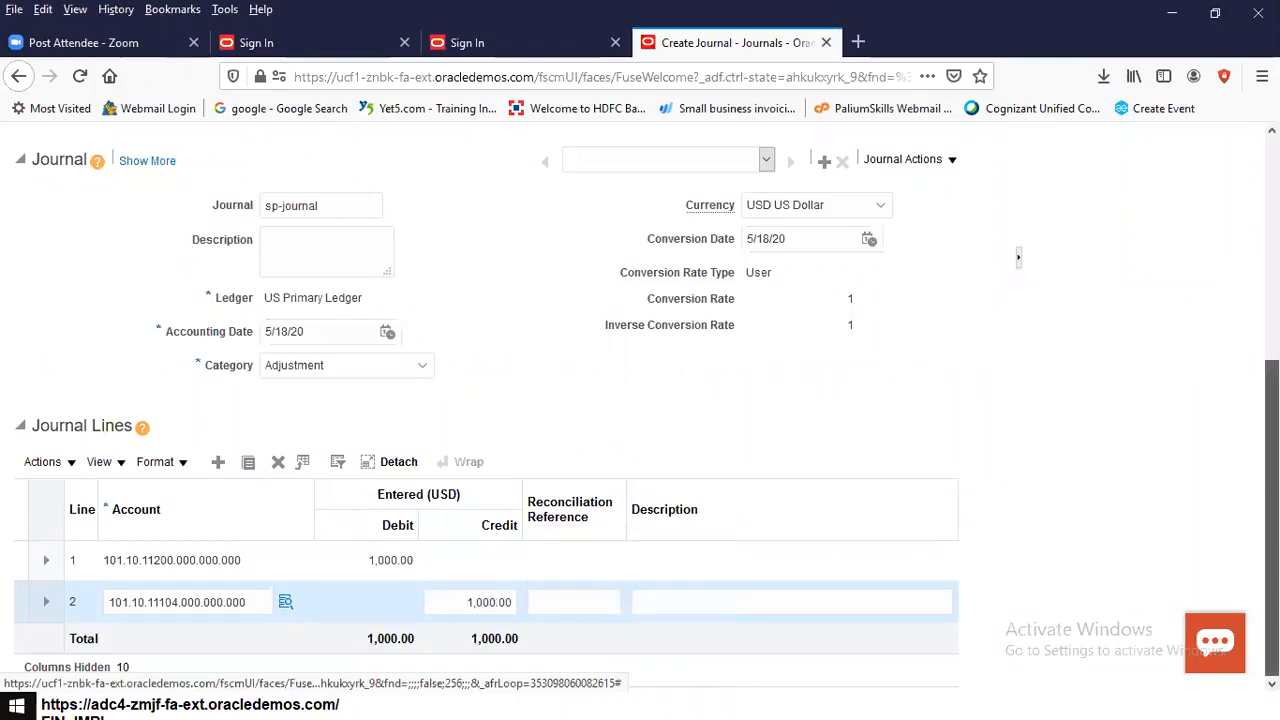
scroll(1080, 263, up, 5)
click(795, 218)
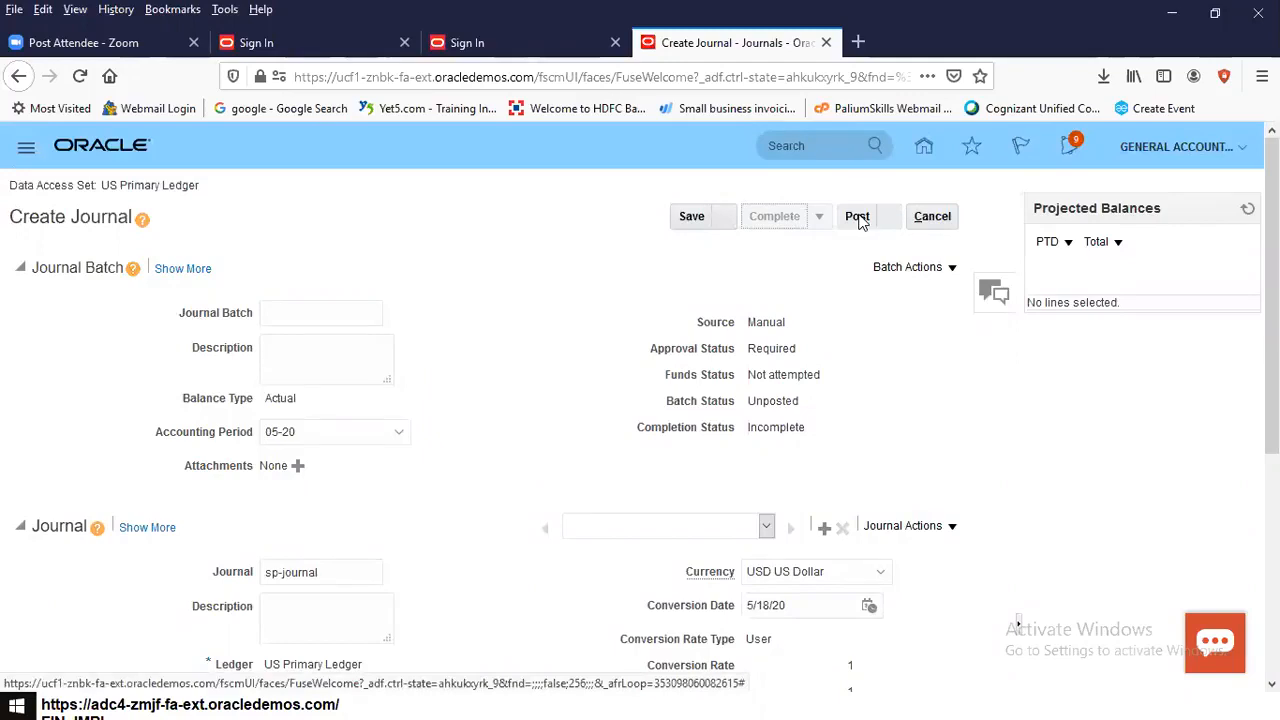
Try to post sp-journal and acknowledge the approval-required message
click(857, 217)
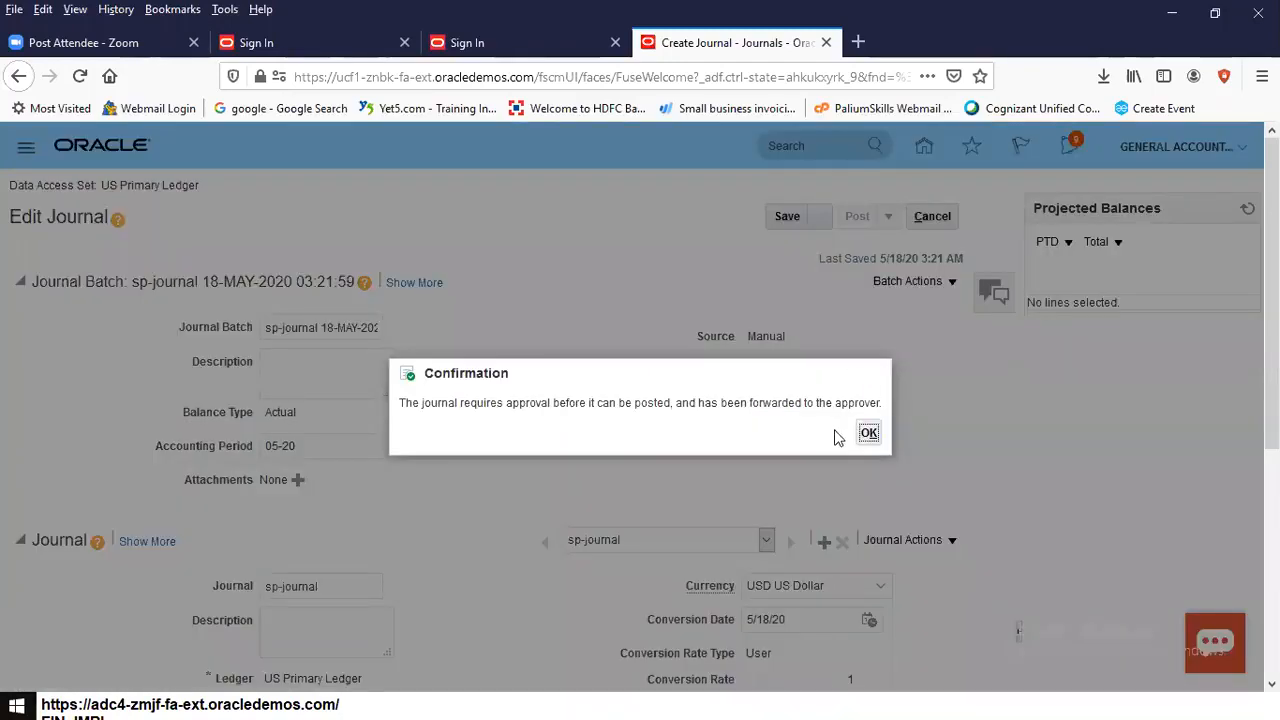
click(870, 436)
click(869, 436)
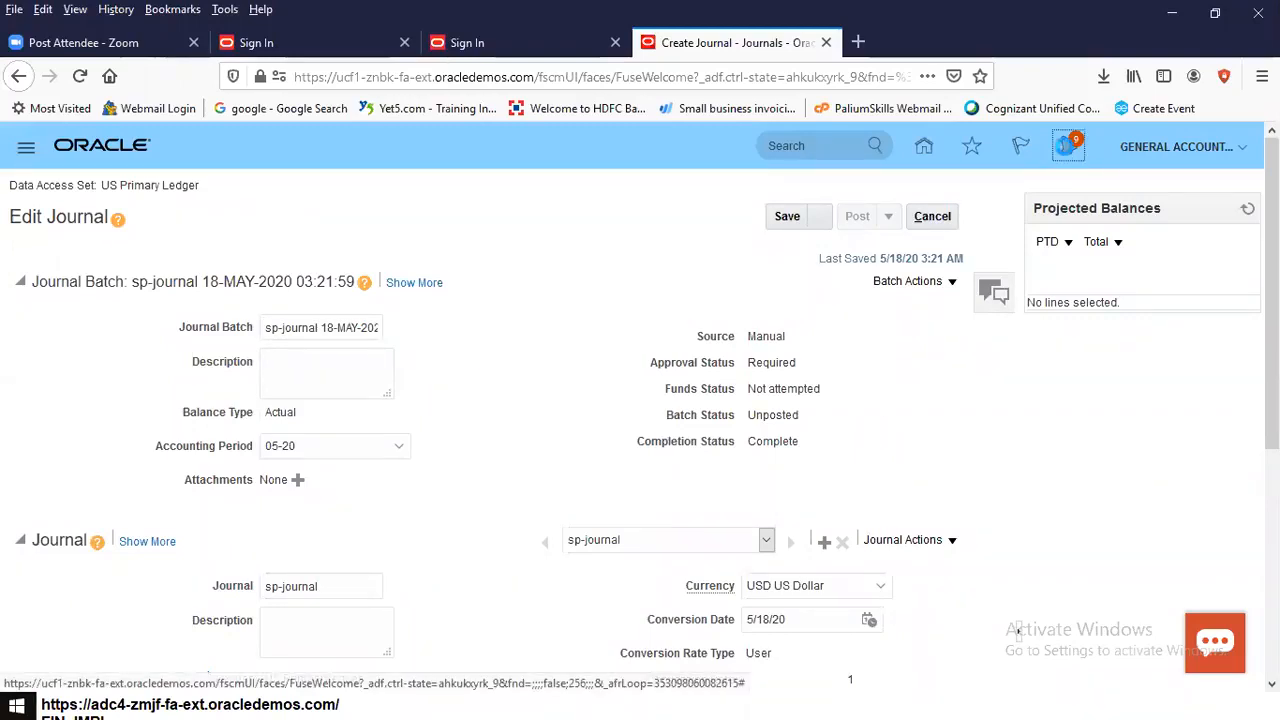
Review and close the pending notifications, then cancel the sp-journal edit page
click(1067, 148)
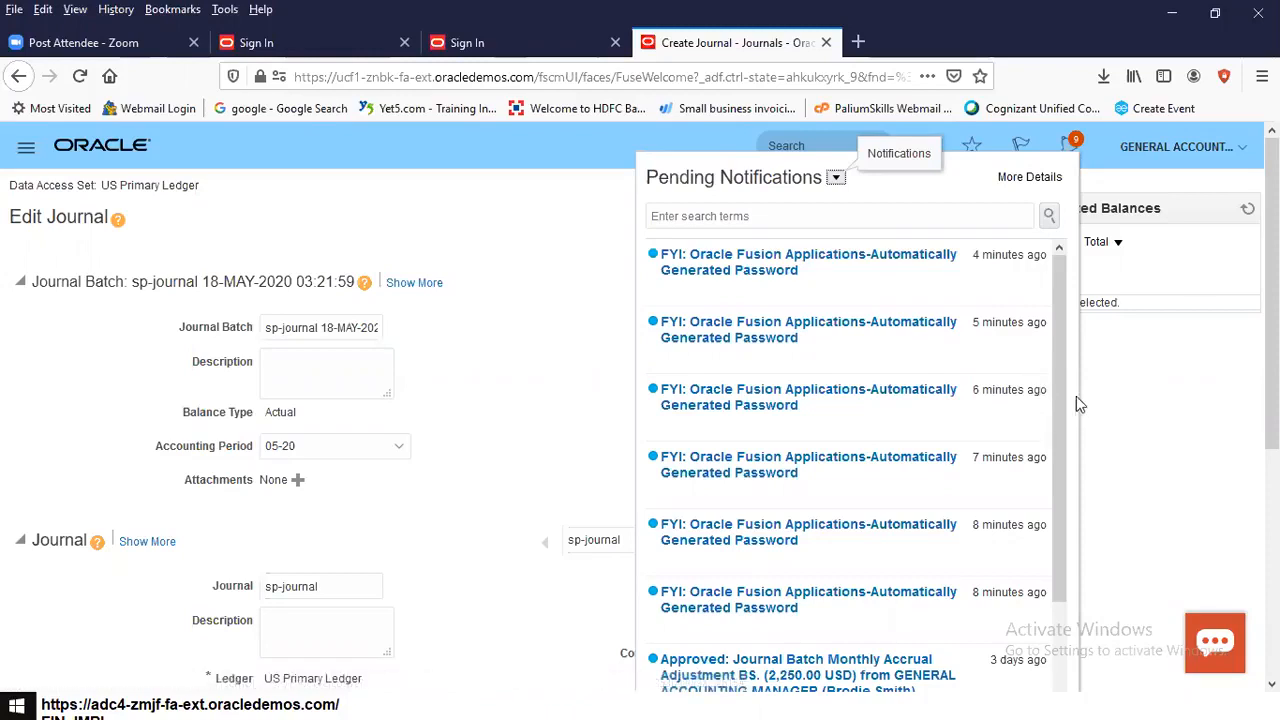
drag(1063, 379, 1075, 272)
click(1049, 216)
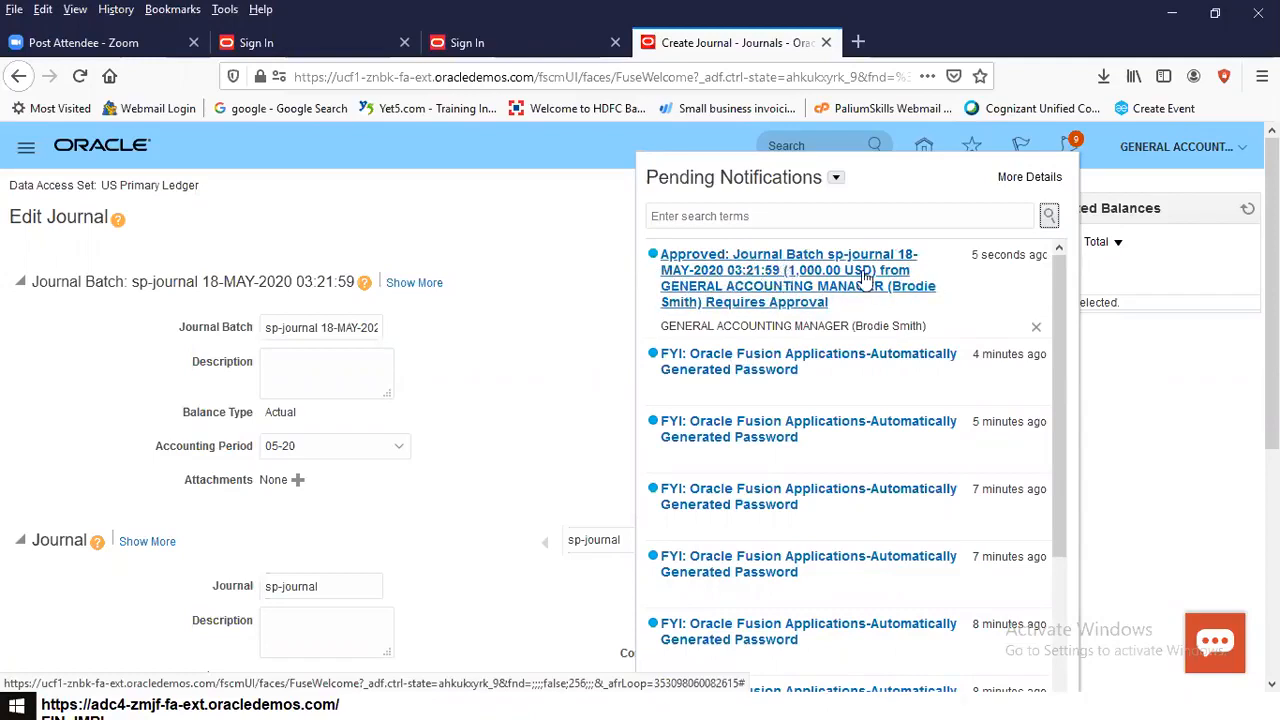
click(1138, 338)
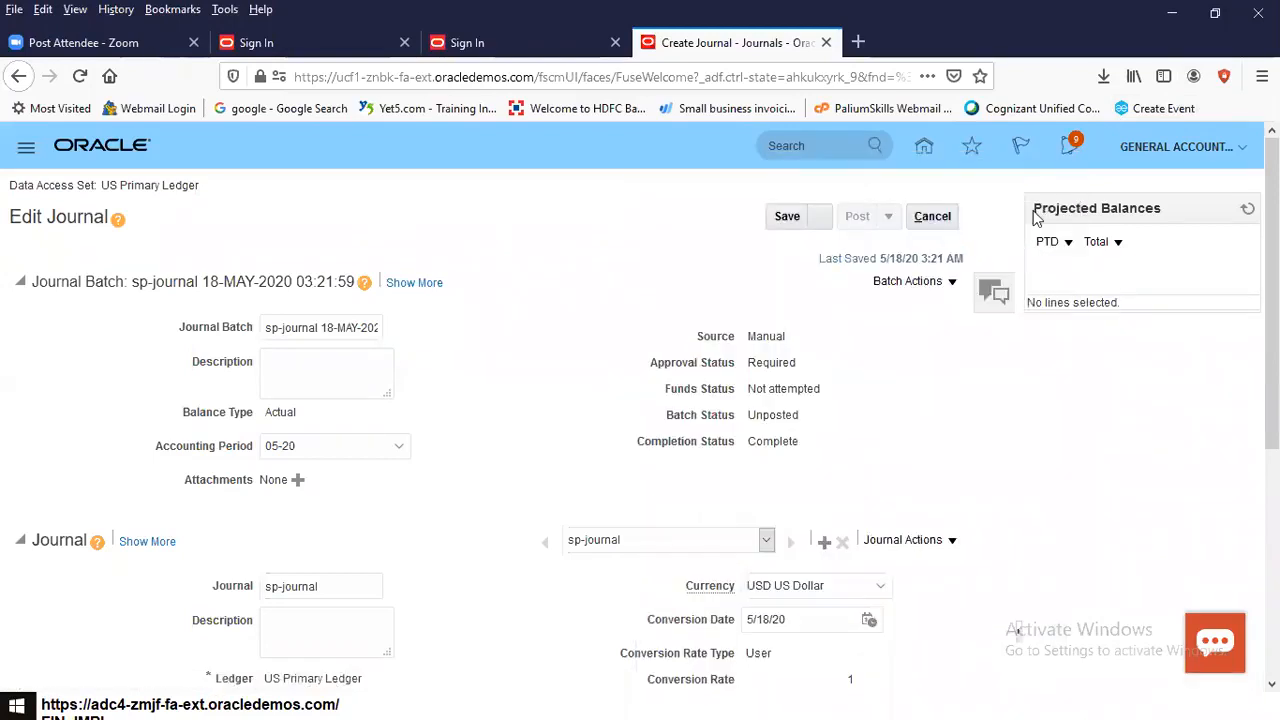
click(932, 216)
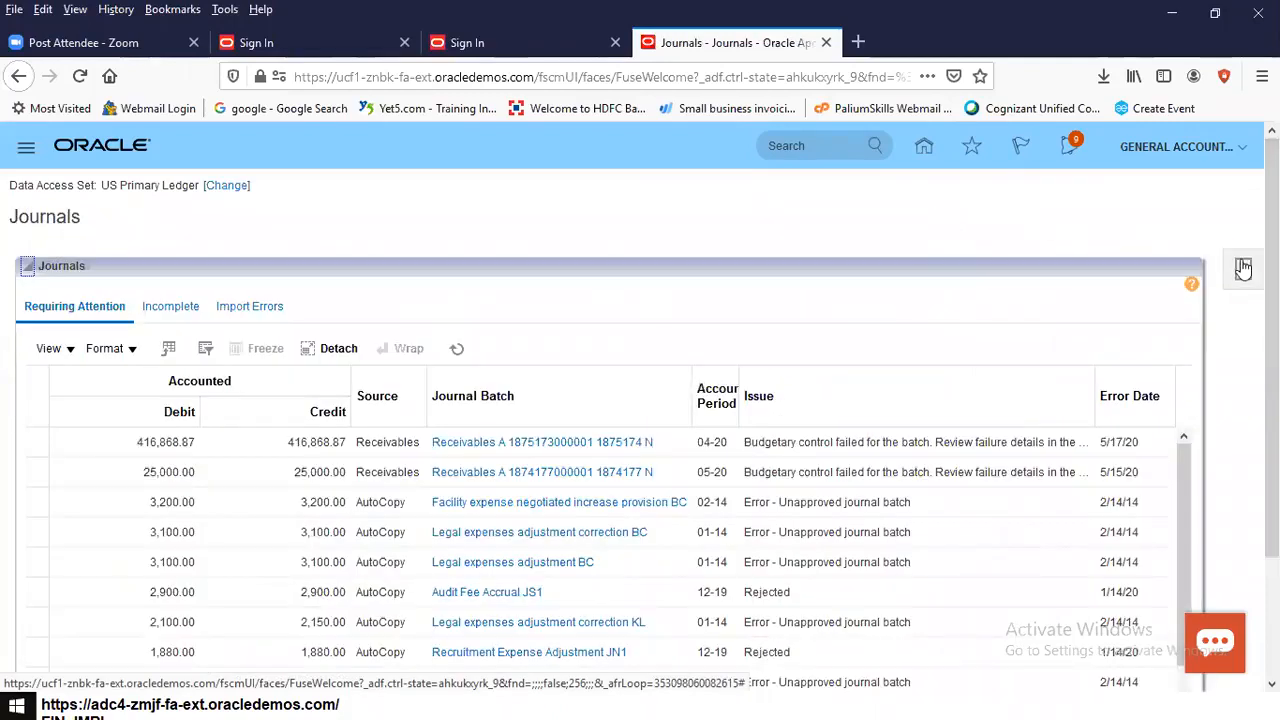
List the 05-20 journals in Manage Journals, sorted by Category ascending
click(1243, 268)
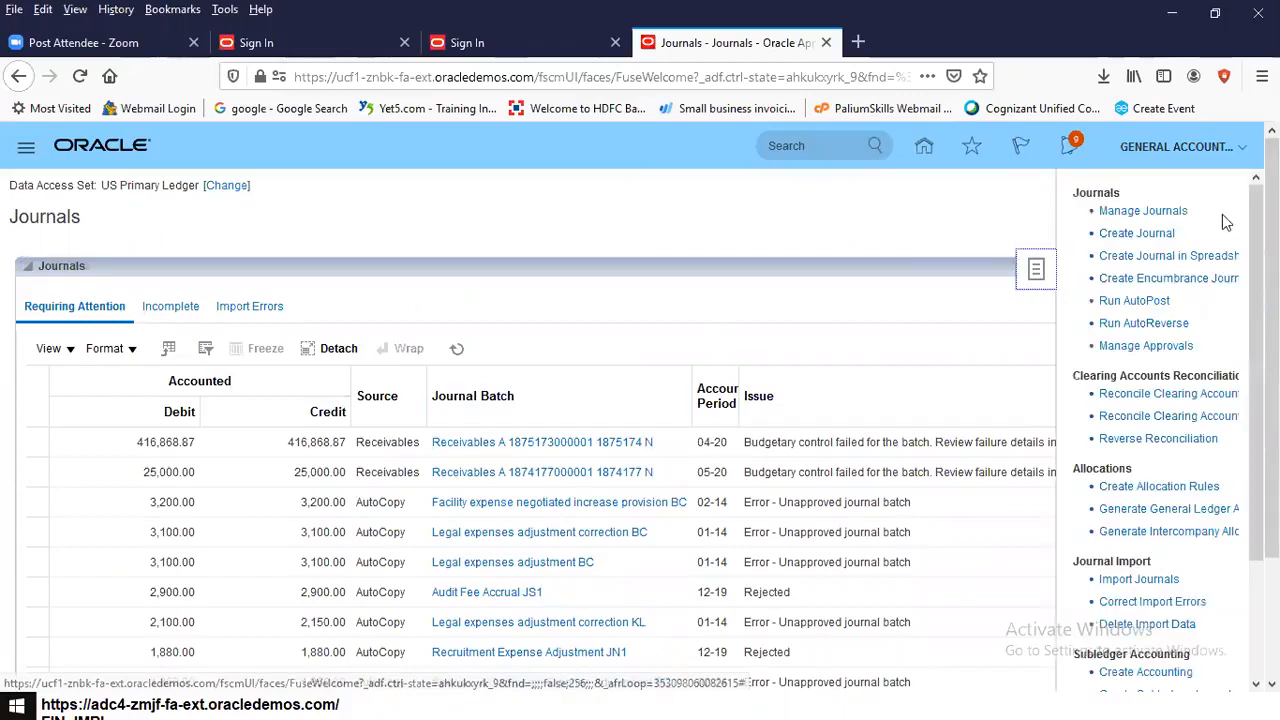
click(1142, 212)
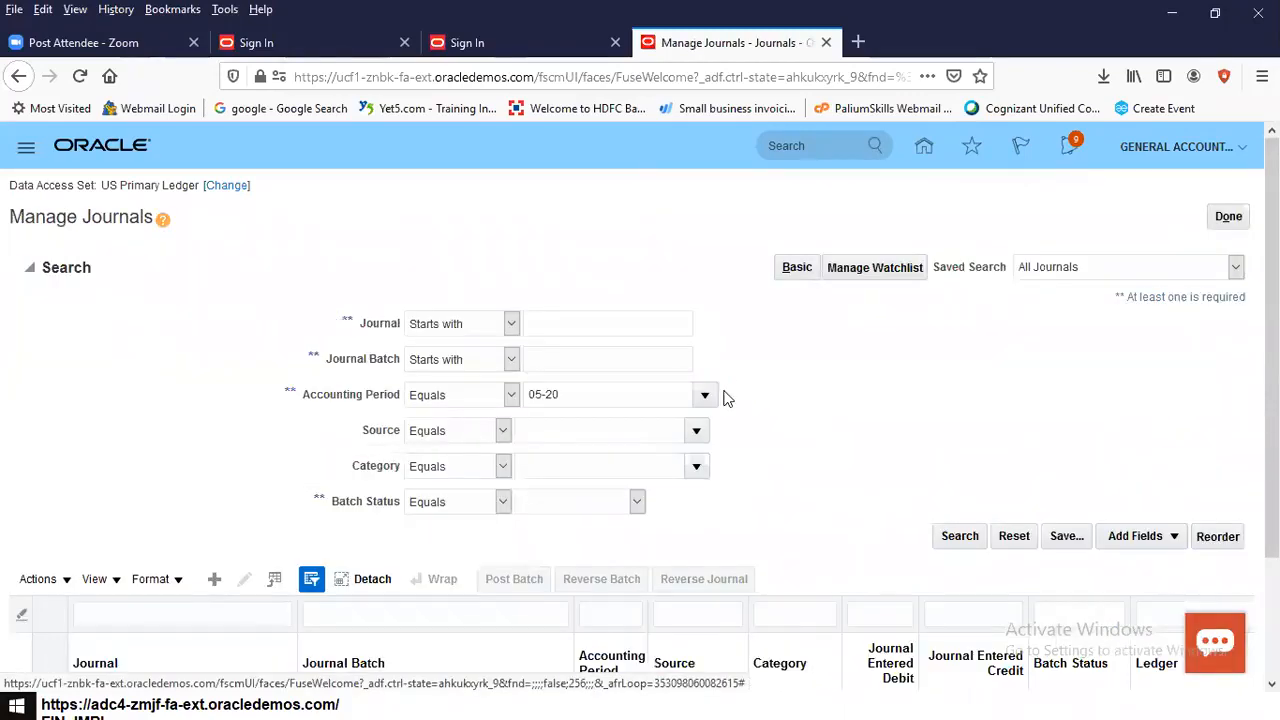
click(962, 535)
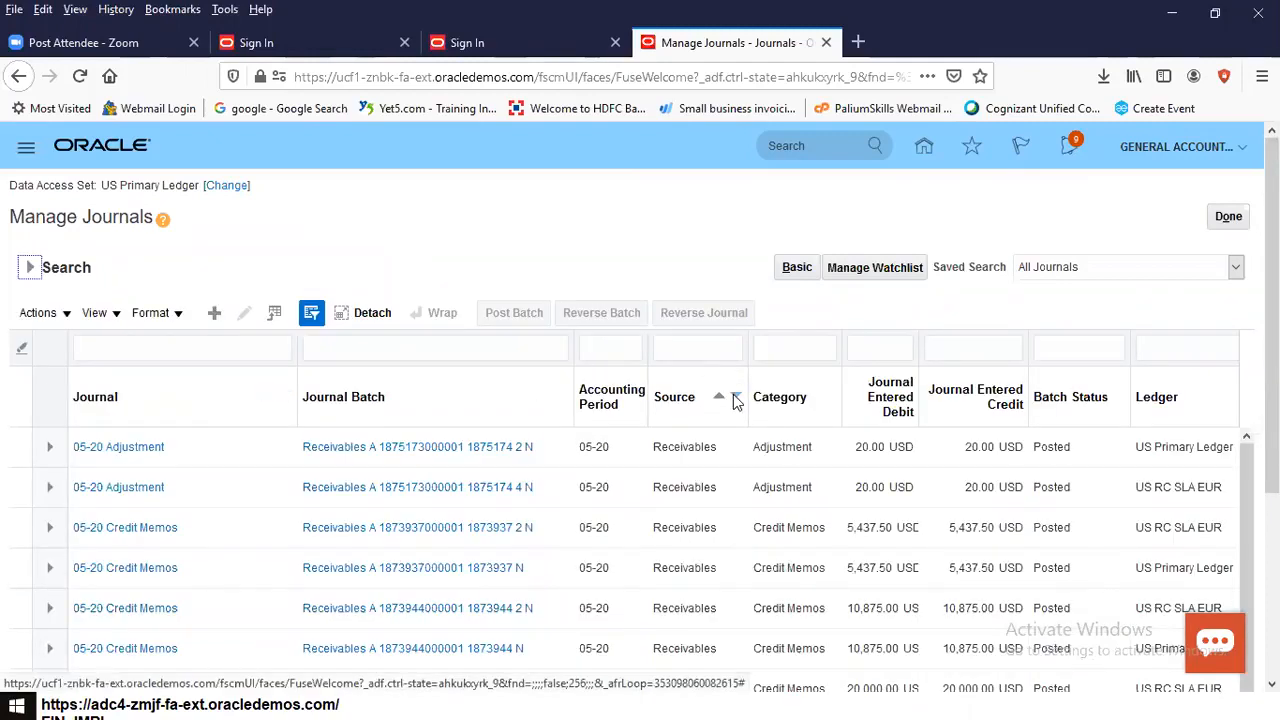
click(833, 398)
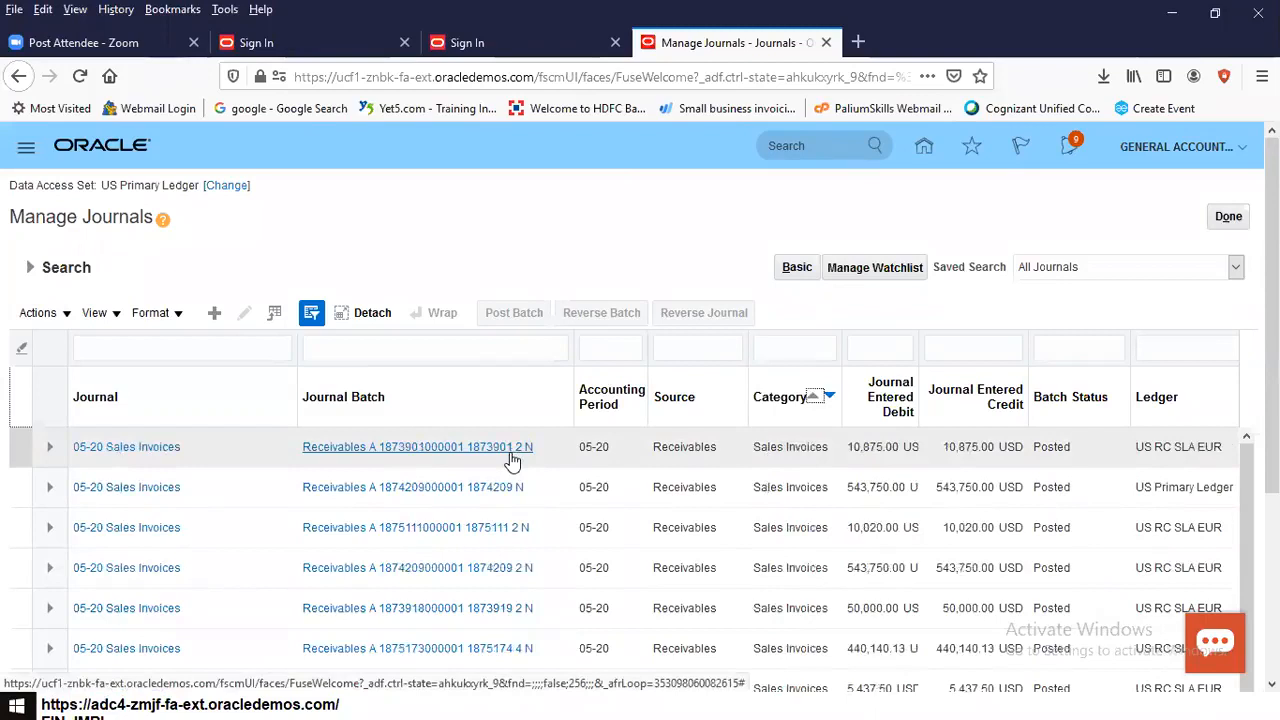
click(813, 397)
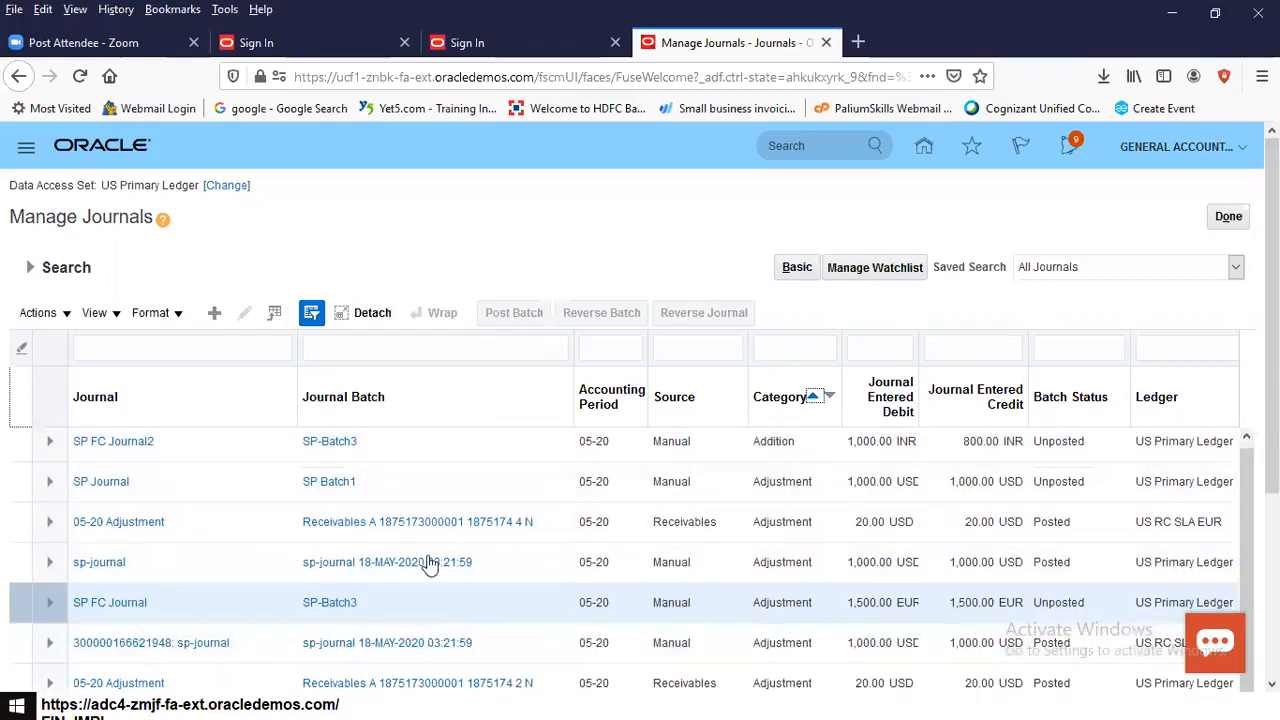
Open the sp-journal batch from its US RC SLA EUR row
scroll(430, 563, down, 1)
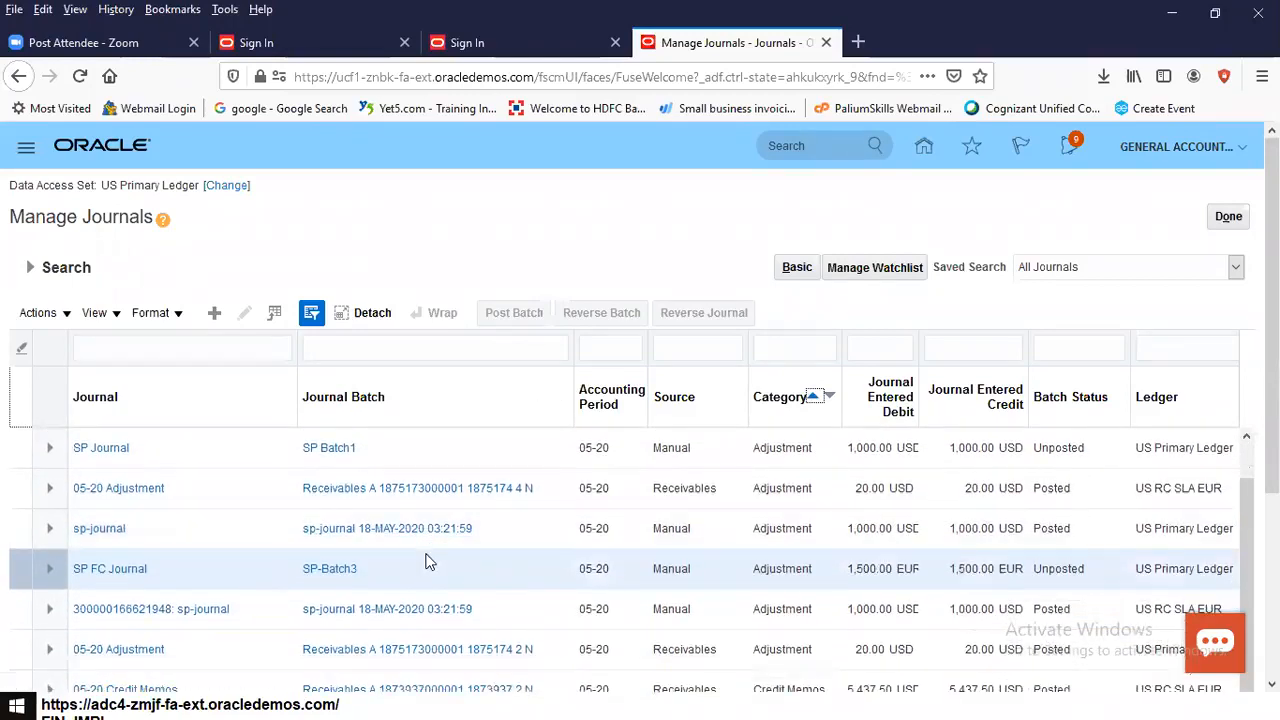
scroll(420, 520, down, 3)
click(388, 340)
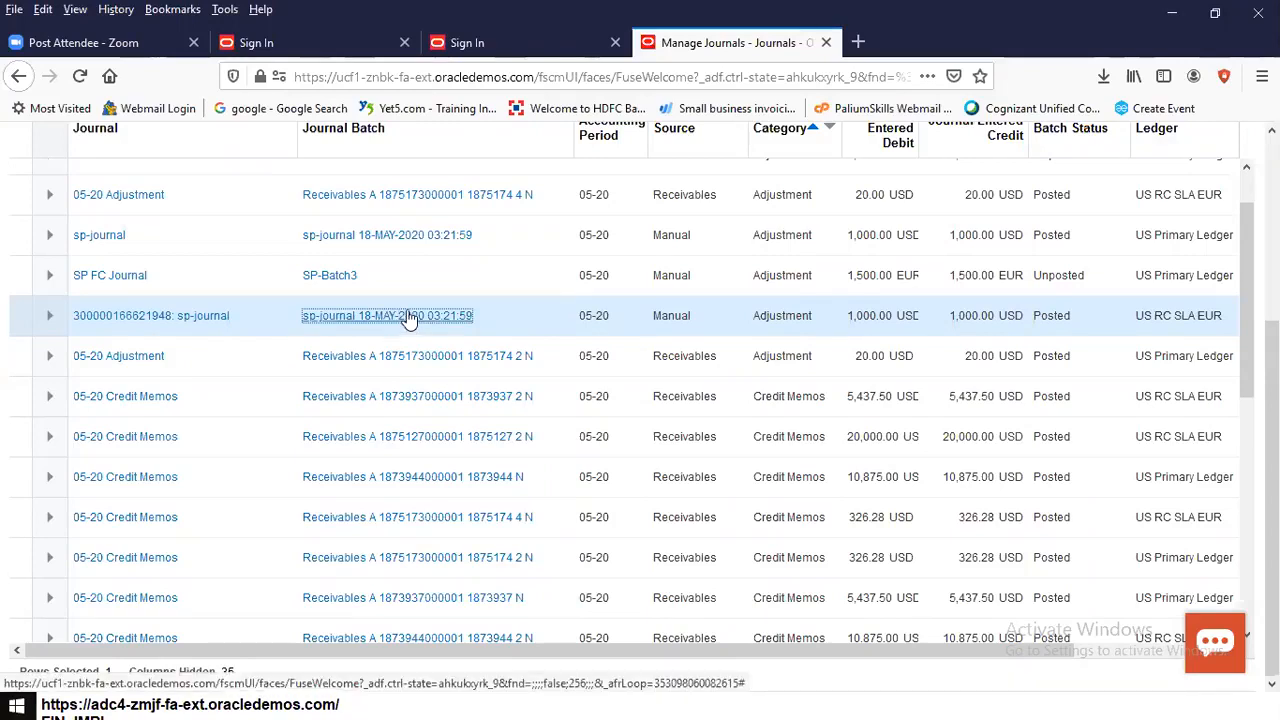
click(408, 316)
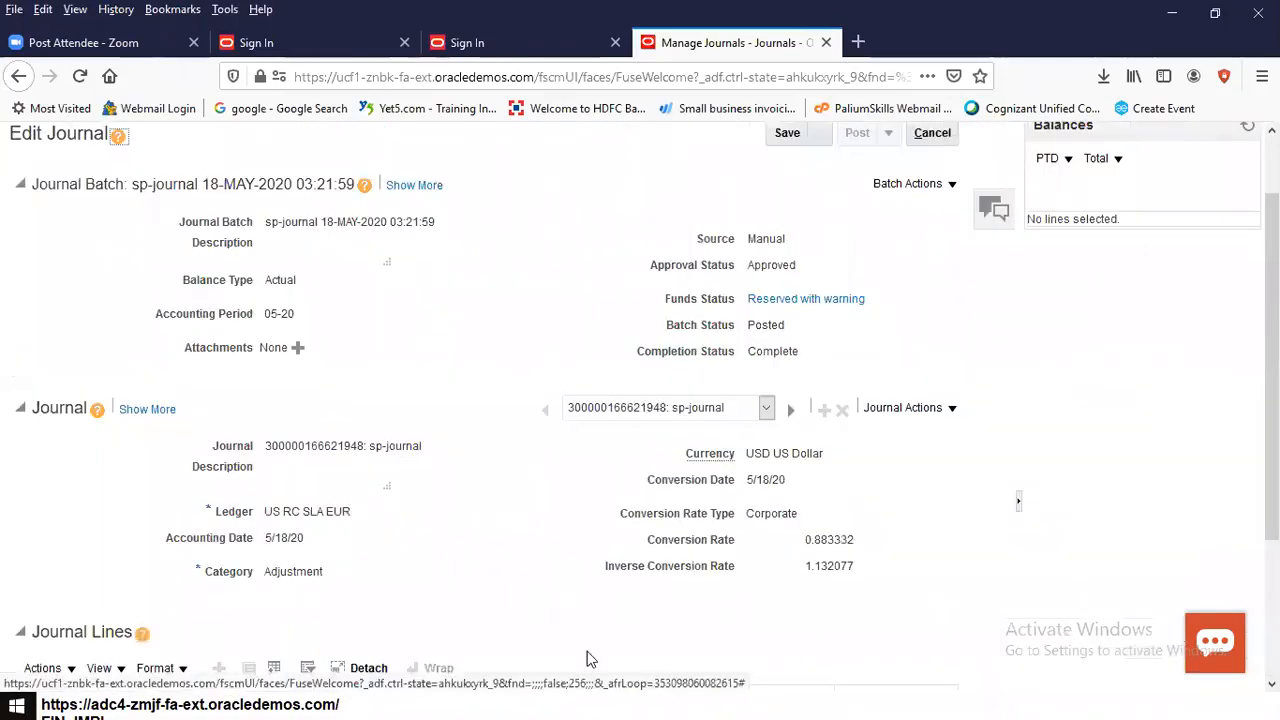
Inspect the secondary-ledger lines' account segments (1,000.00 USD as 883.33 EUR), then cancel back to the list
scroll(409, 451, down, 4)
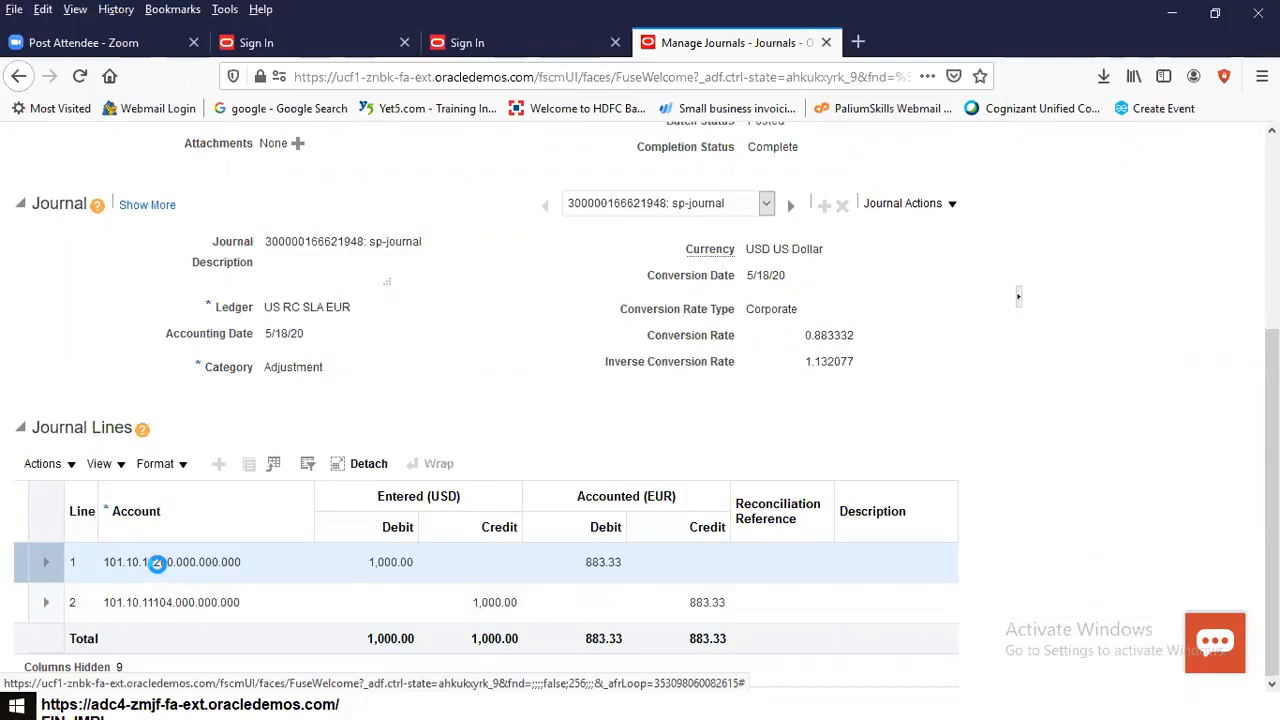
mouse_move(157, 563)
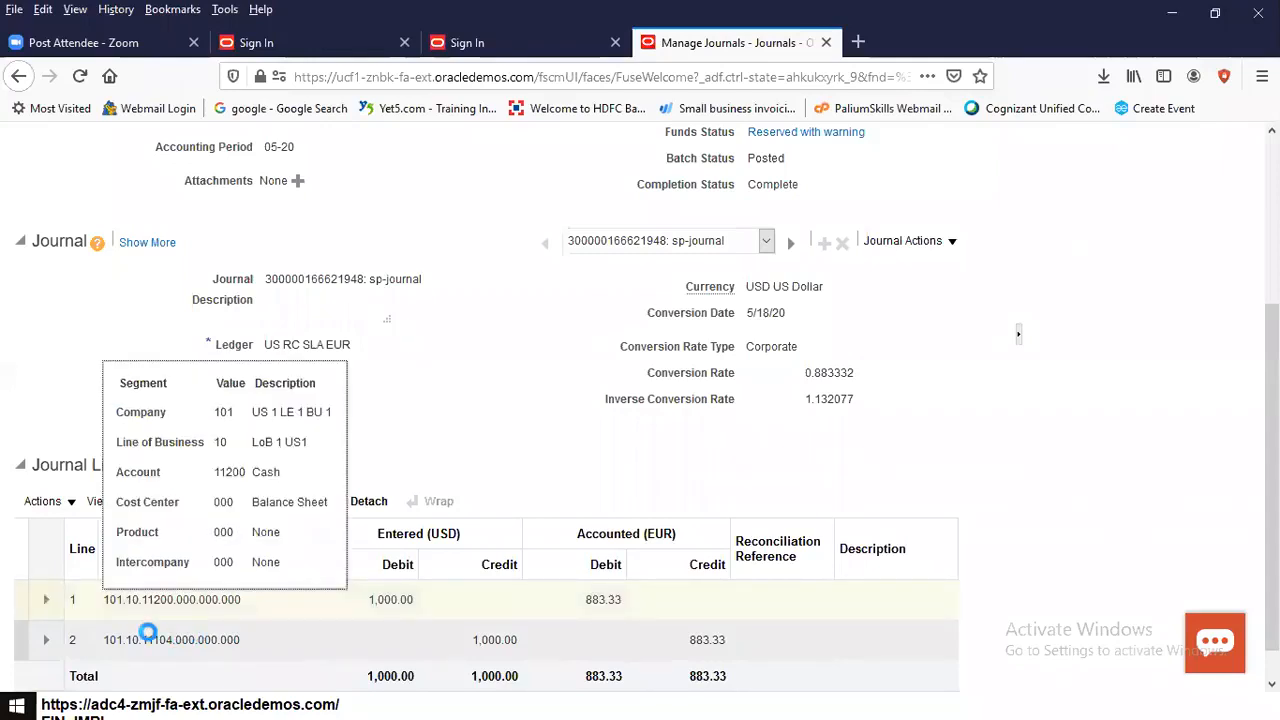
mouse_move(152, 639)
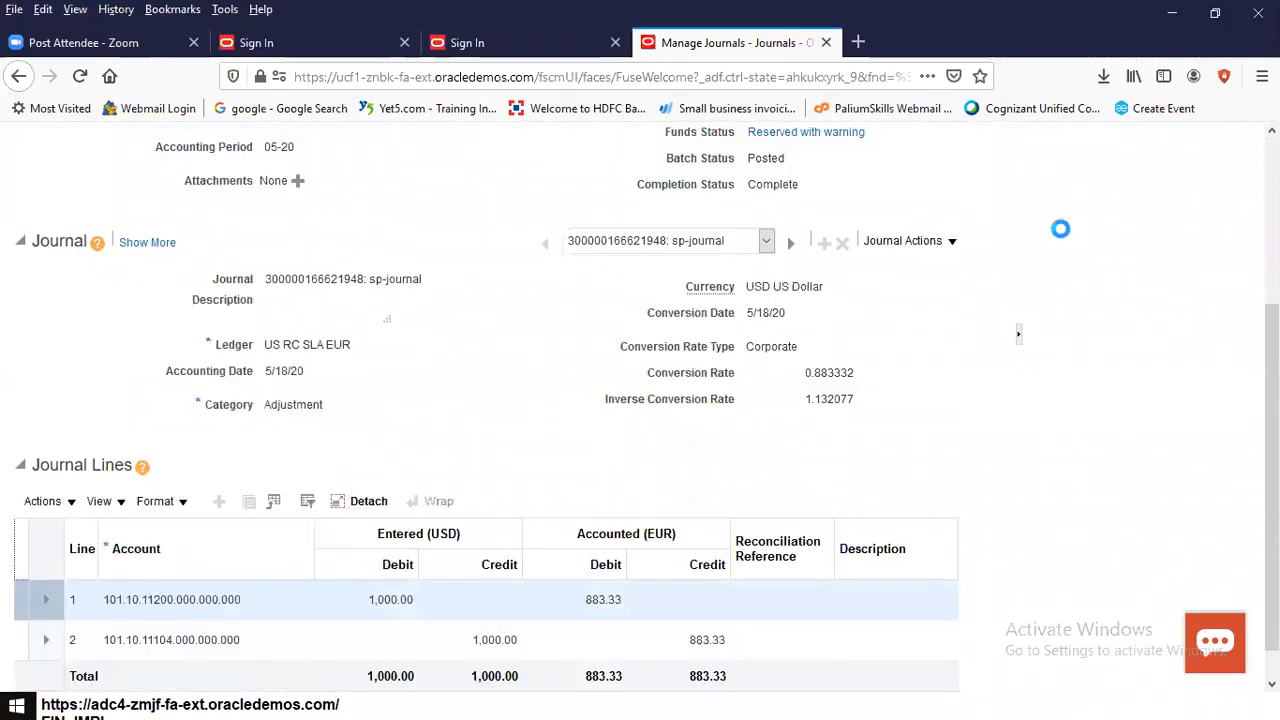
scroll(1230, 220, up, 5)
click(950, 218)
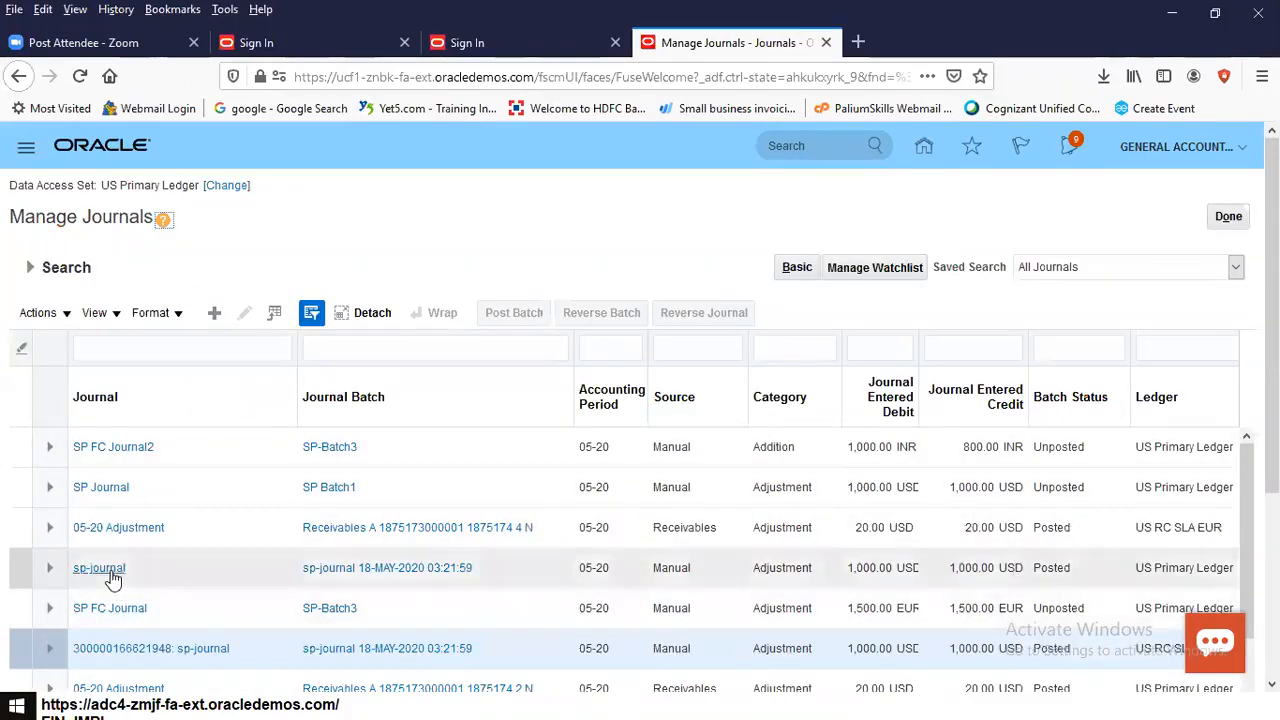
click(135, 652)
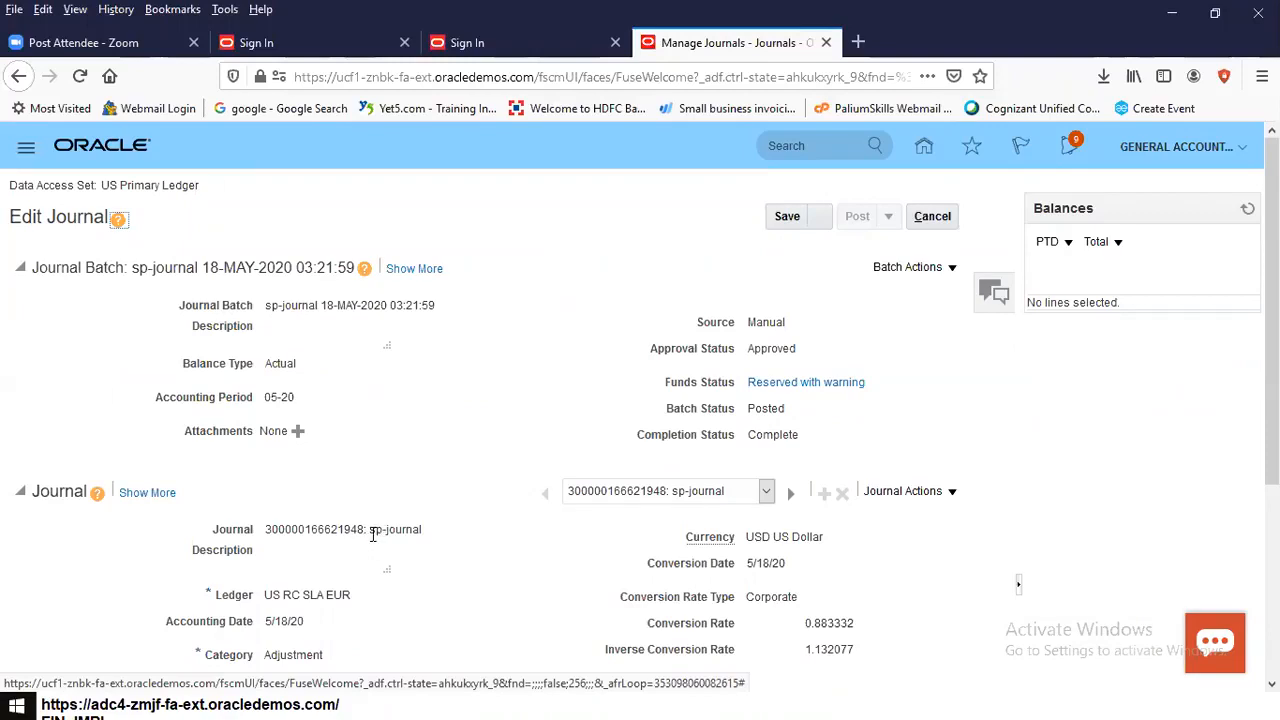
drag(370, 534, 424, 538)
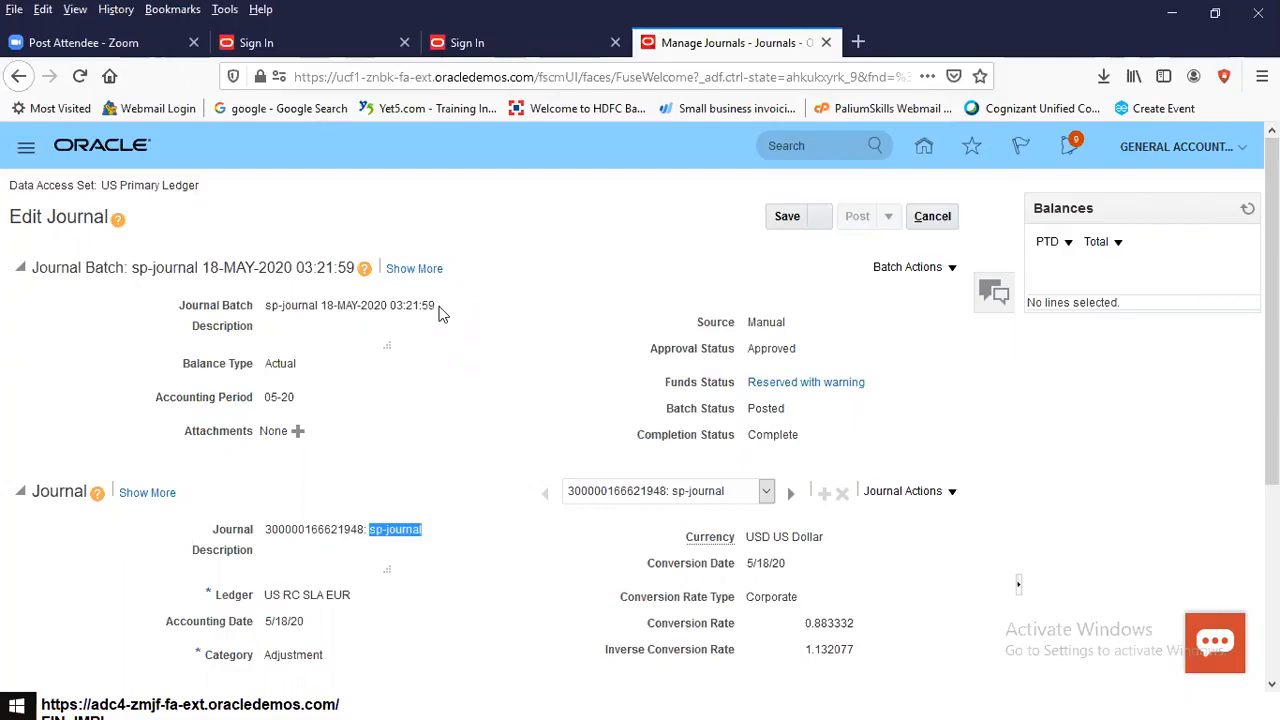
scroll(631, 342, down, 3)
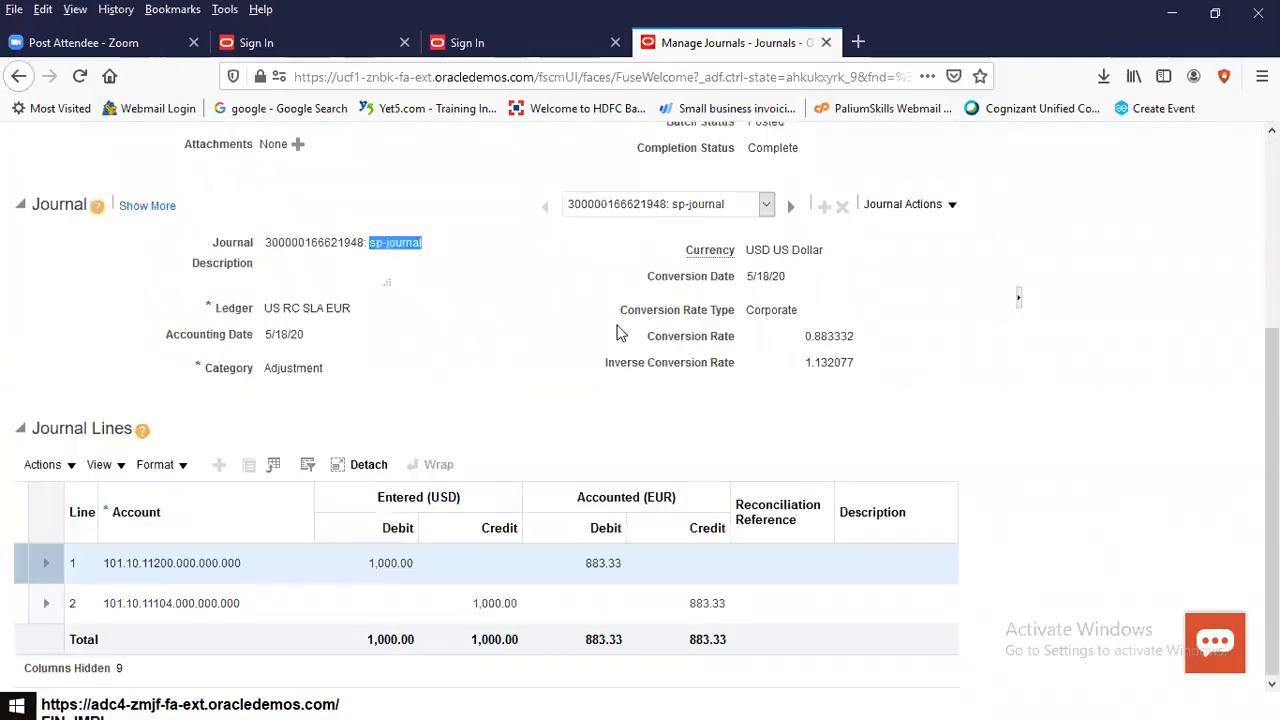
scroll(617, 318, up, 3)
click(932, 216)
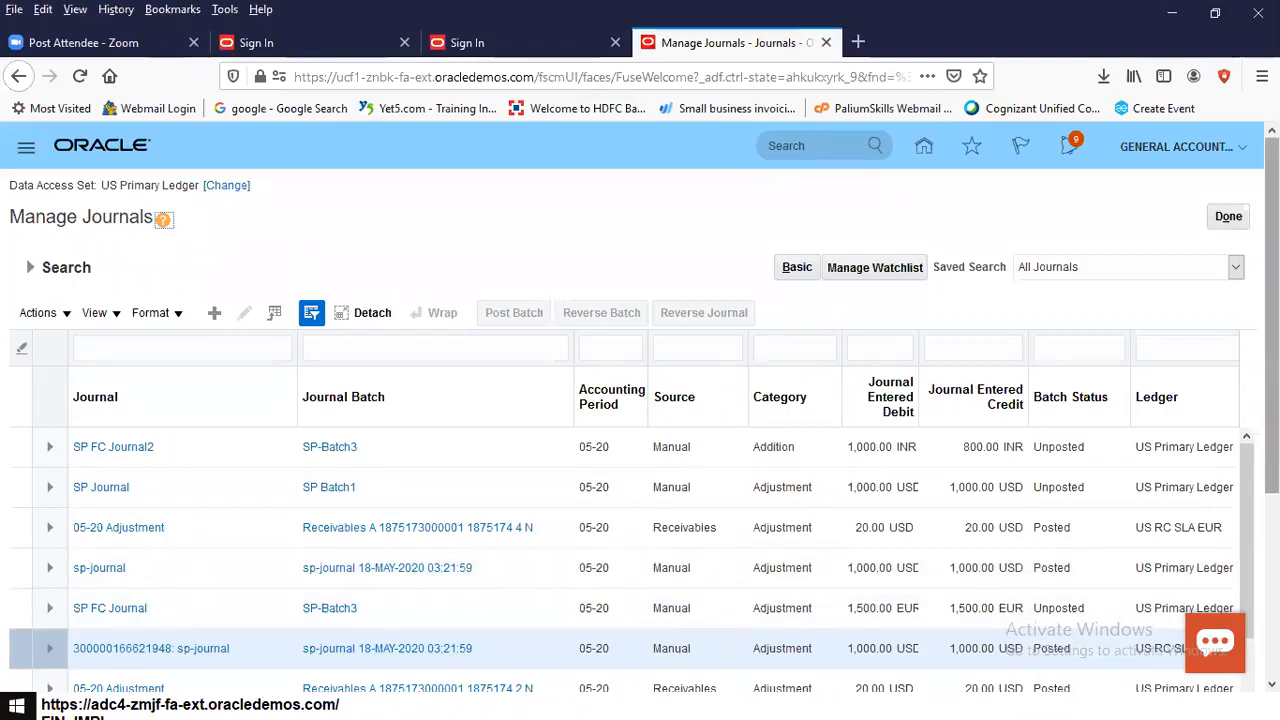
Open the sp-journal batch from the US Primary Ledger row, cancel, reopen it and view its journal lines
scroll(1192, 480, down, 3)
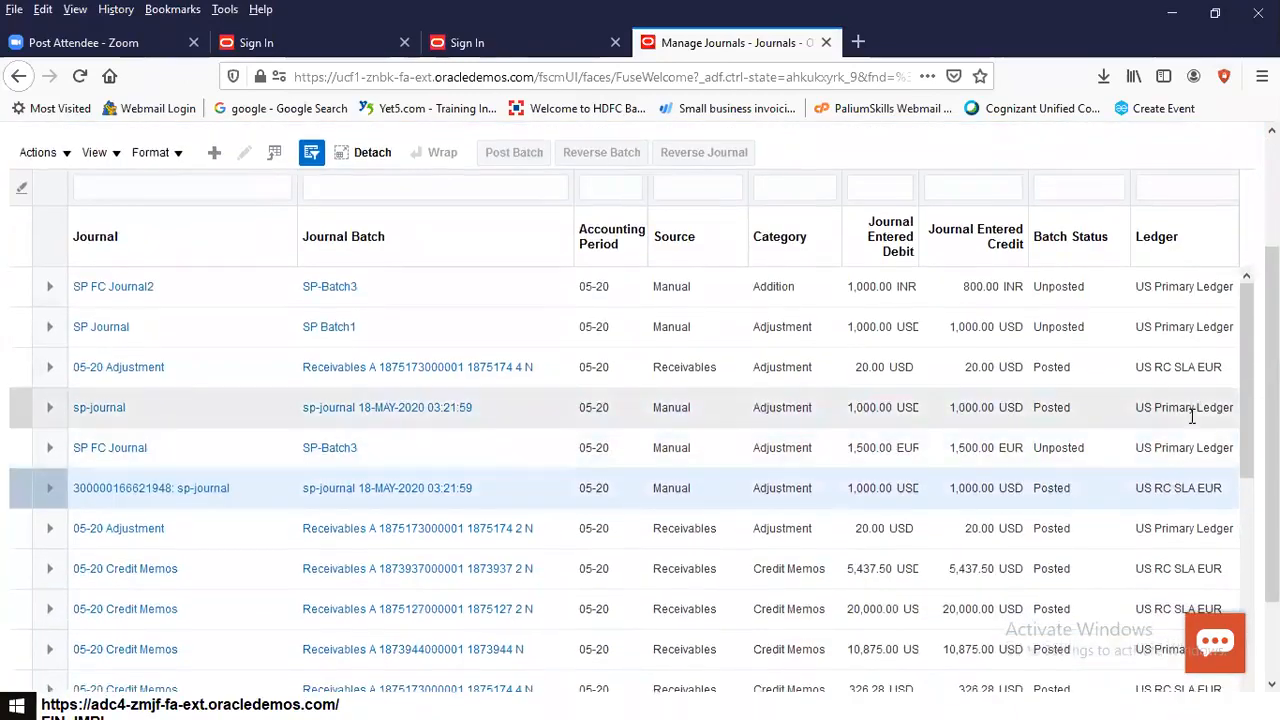
click(396, 409)
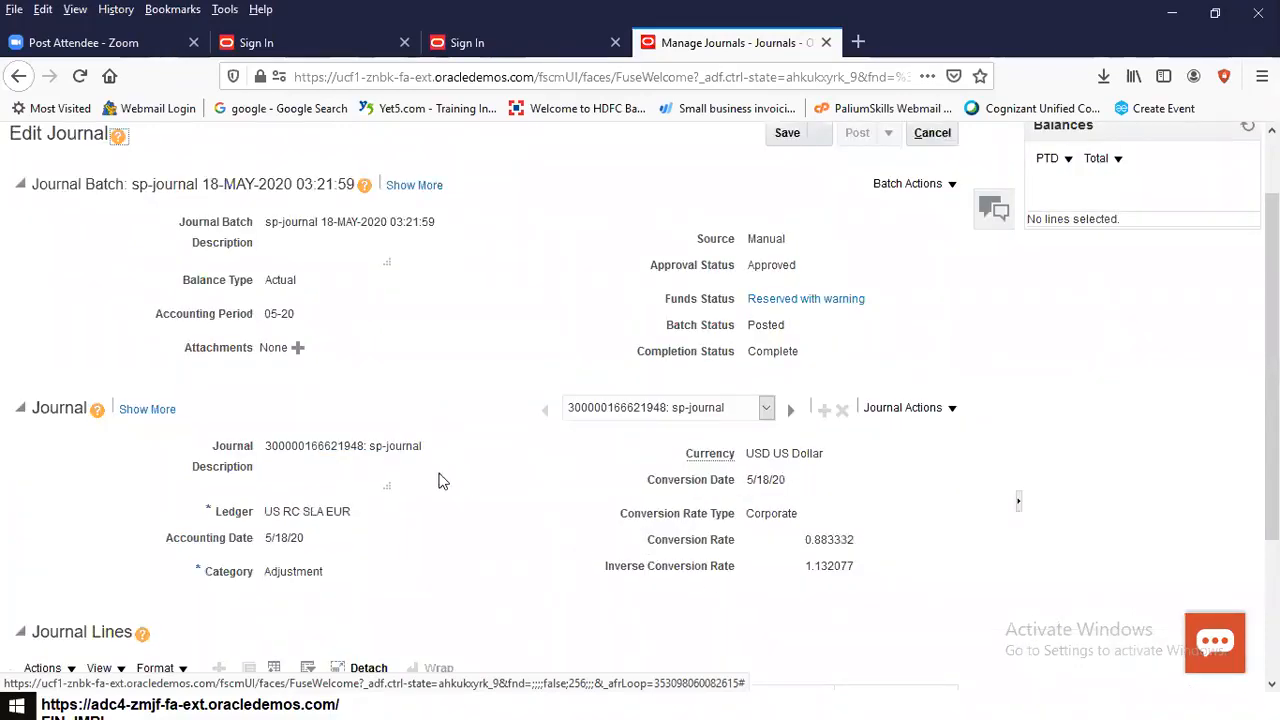
scroll(440, 480, down, 2)
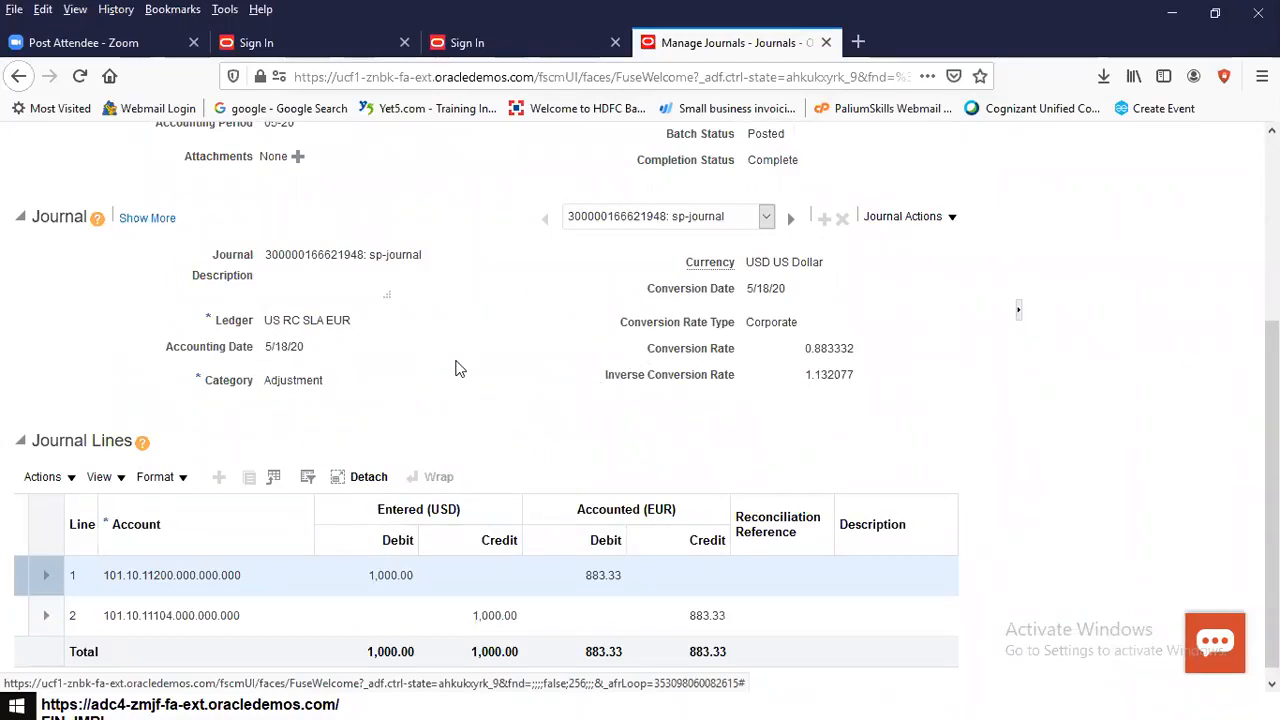
scroll(460, 366, up, 2)
click(935, 133)
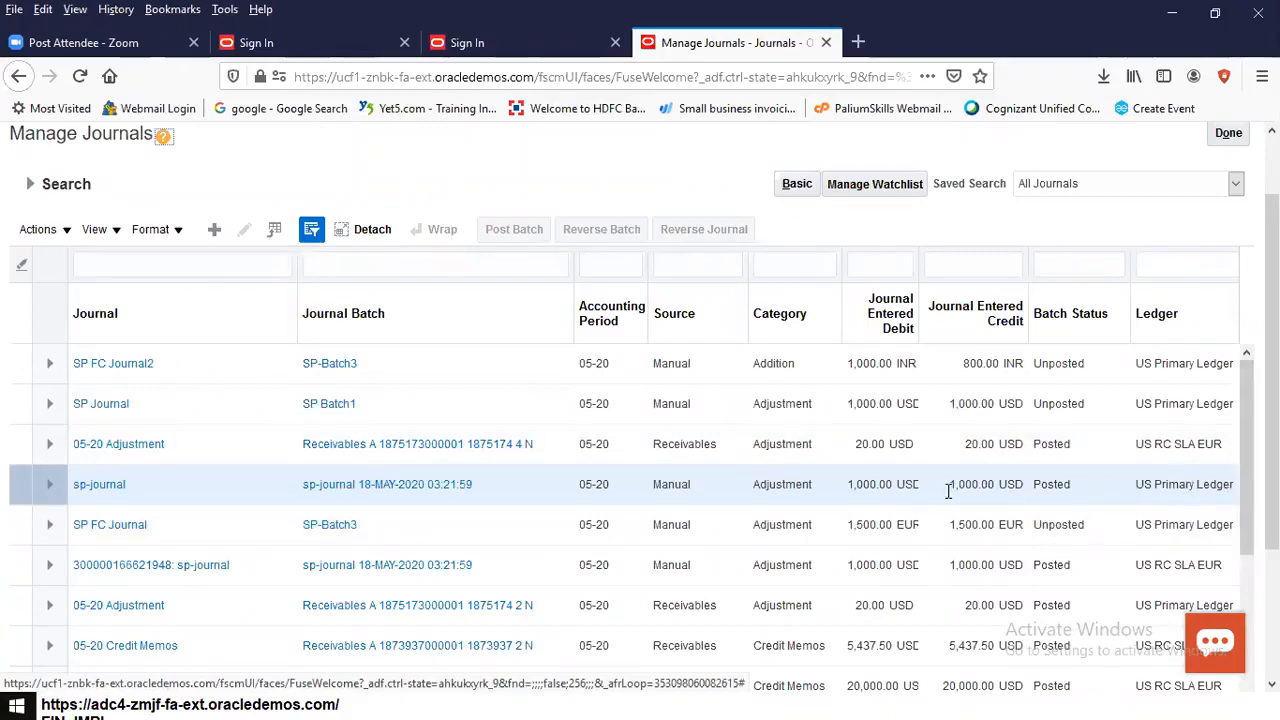
click(357, 484)
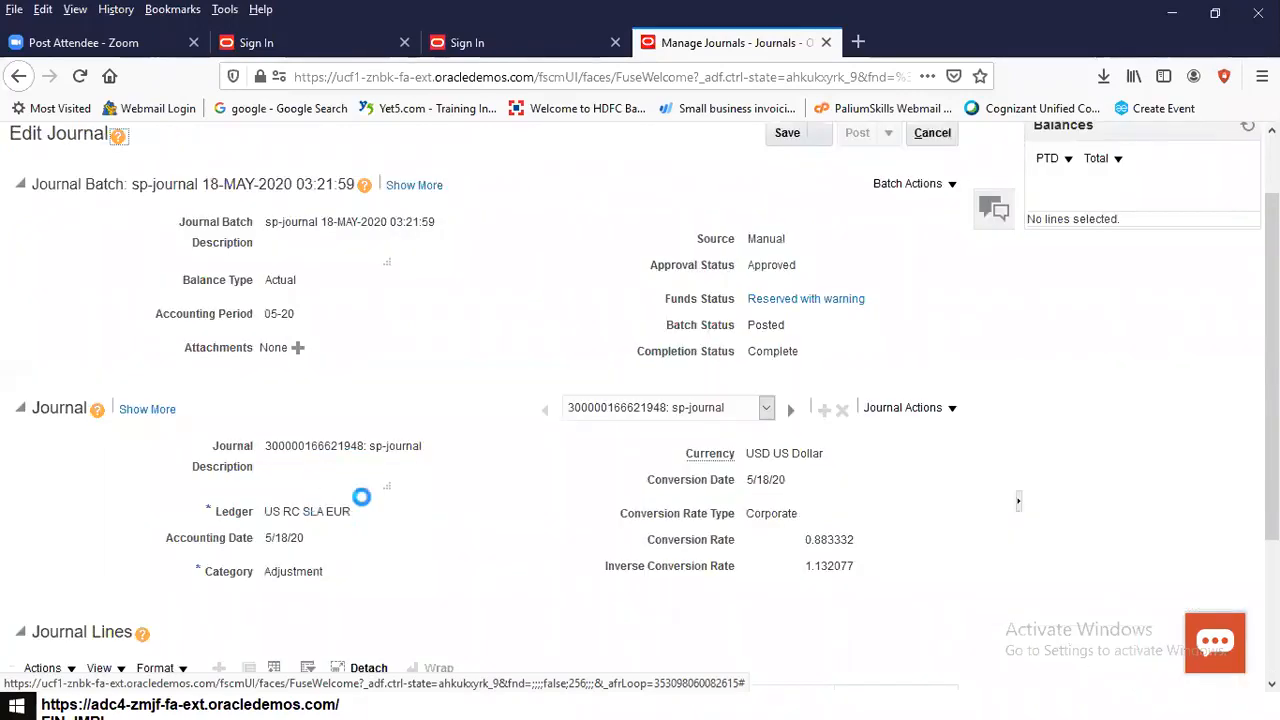
scroll(362, 505, down, 1)
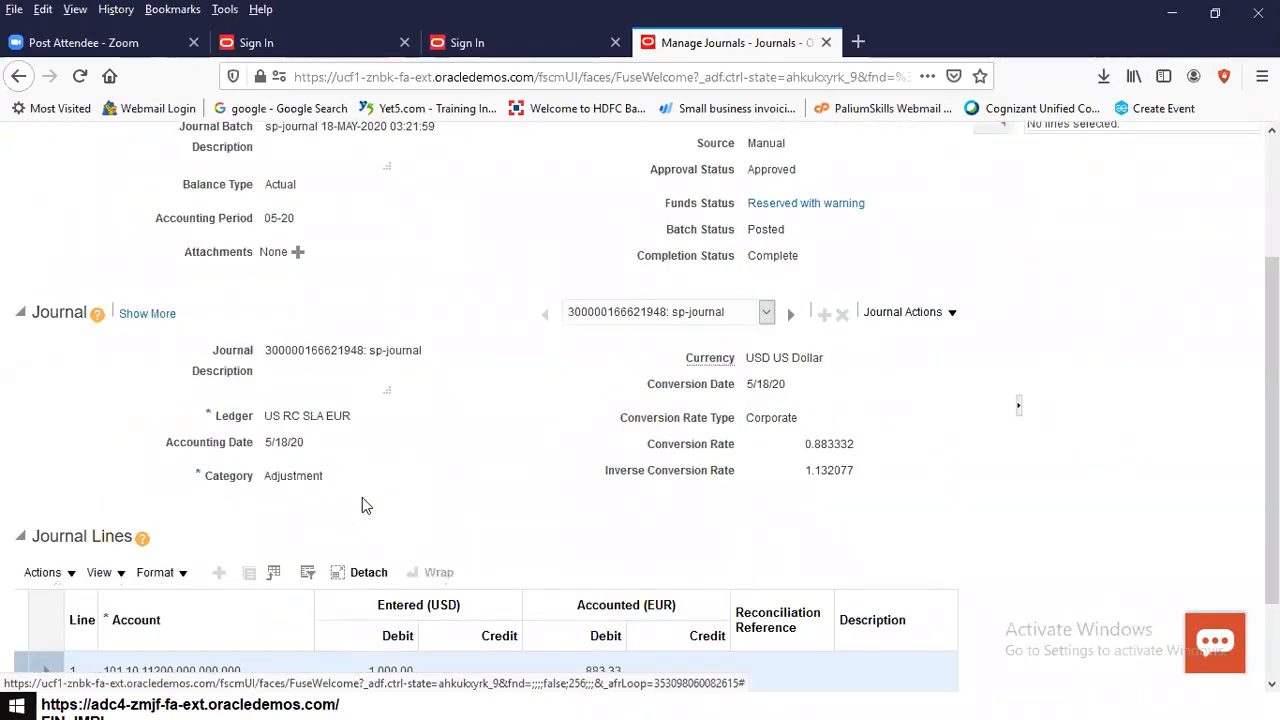
scroll(362, 505, down, 1)
scroll(361, 493, up, 1)
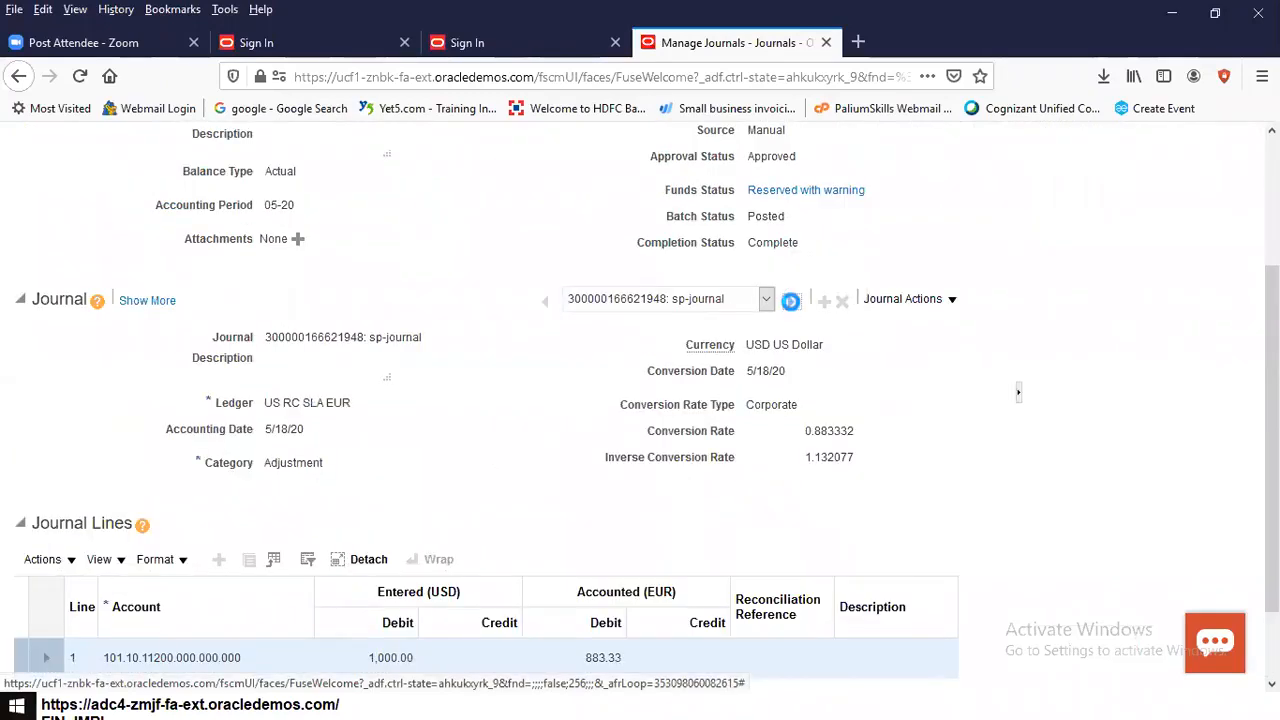
Switch to the batch's US Primary Ledger sp-journal and review its 1,000.00 USD lines
click(790, 302)
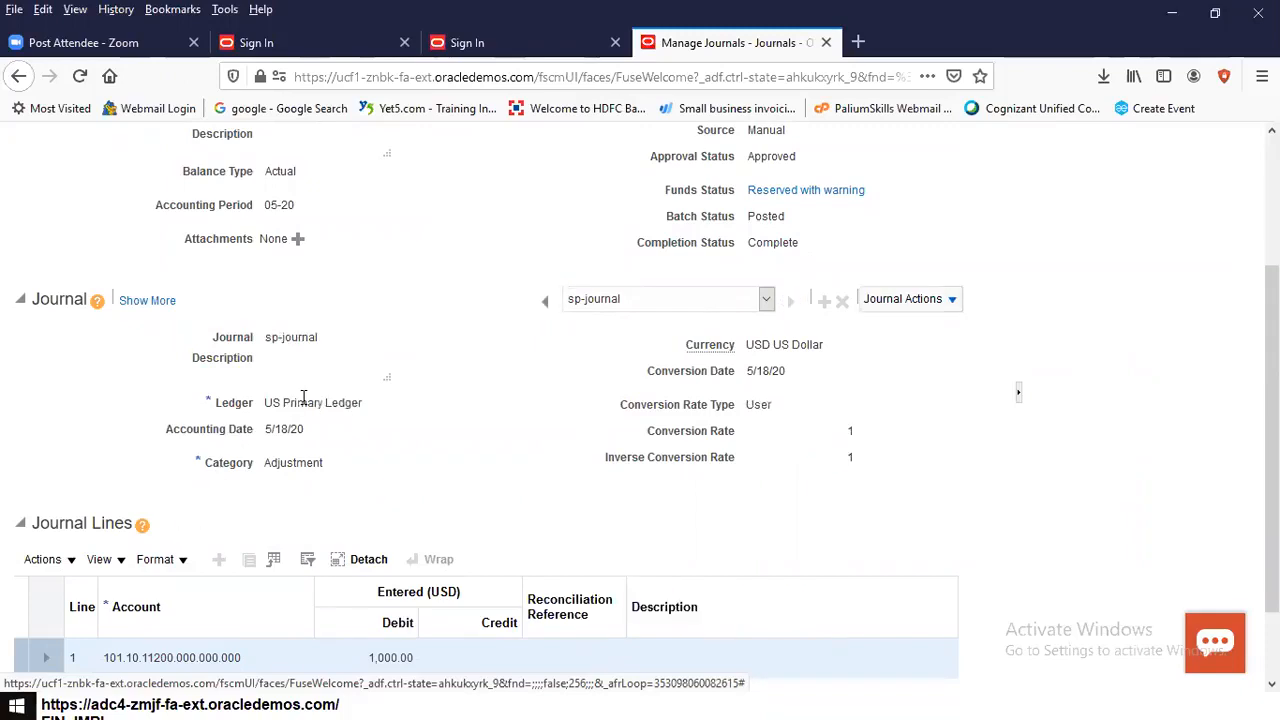
scroll(443, 437, down, 1)
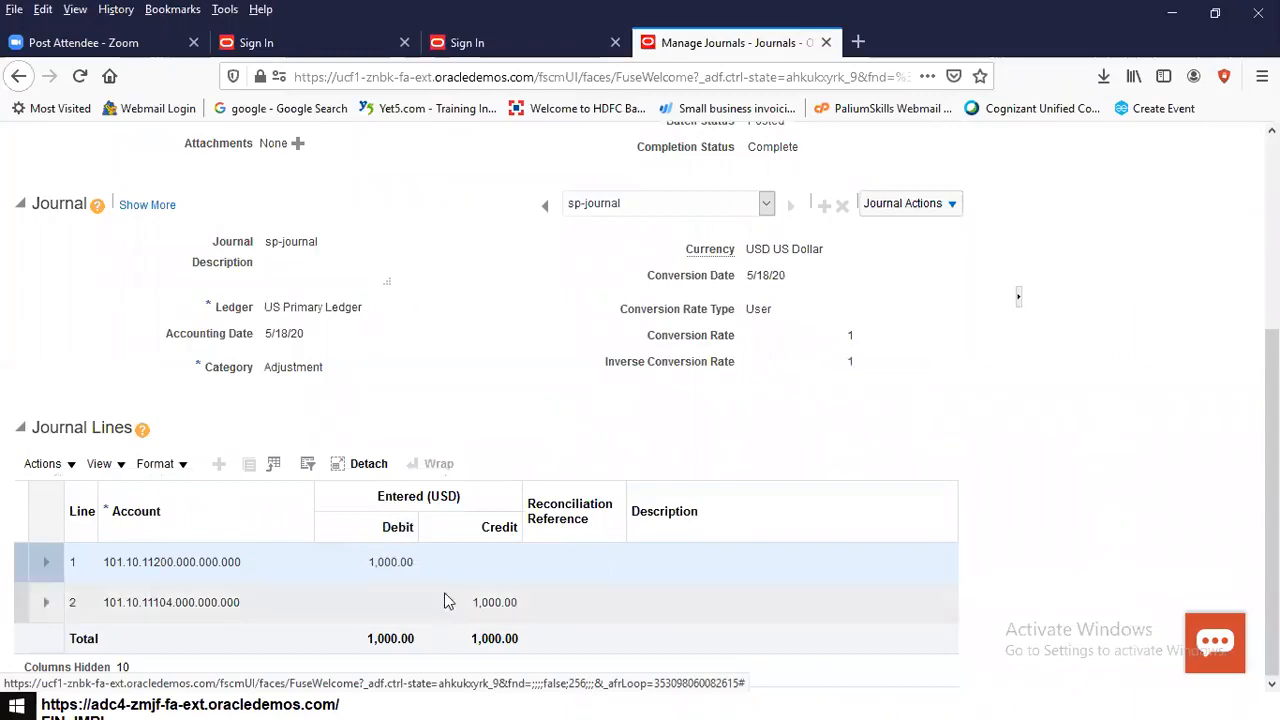
scroll(455, 580, up, 3)
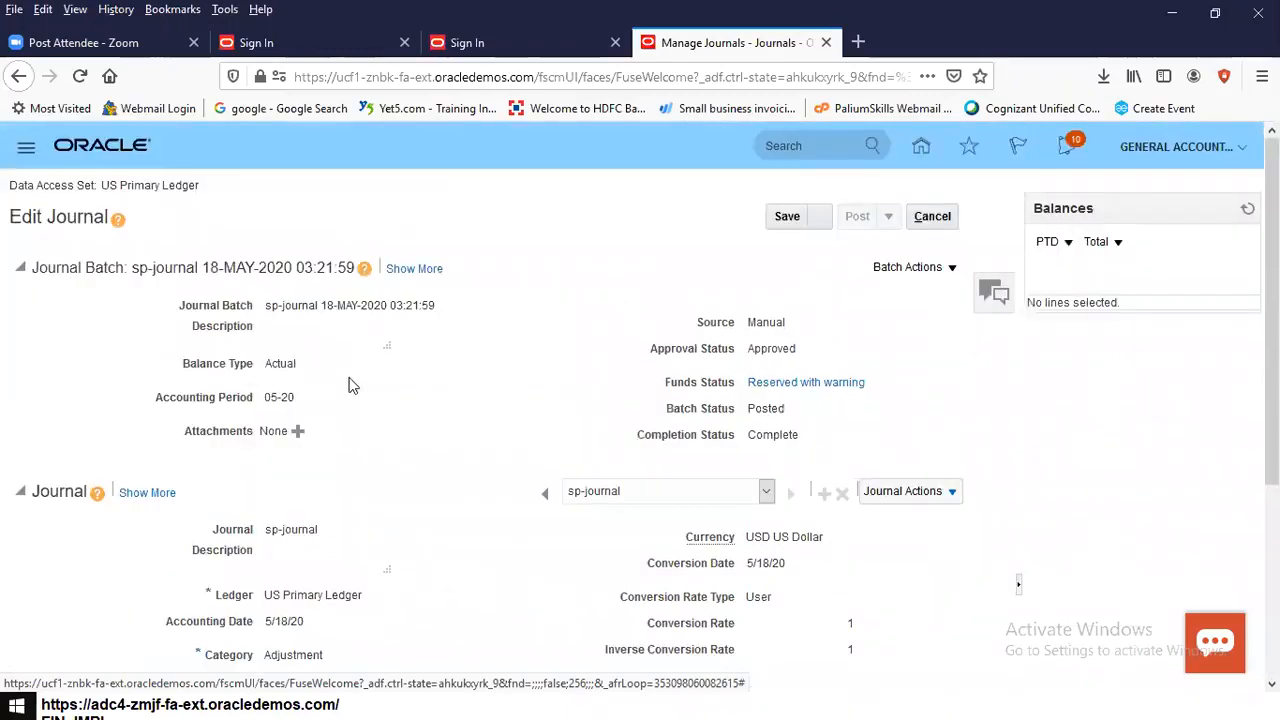
double_click(281, 531)
drag(266, 532, 320, 532)
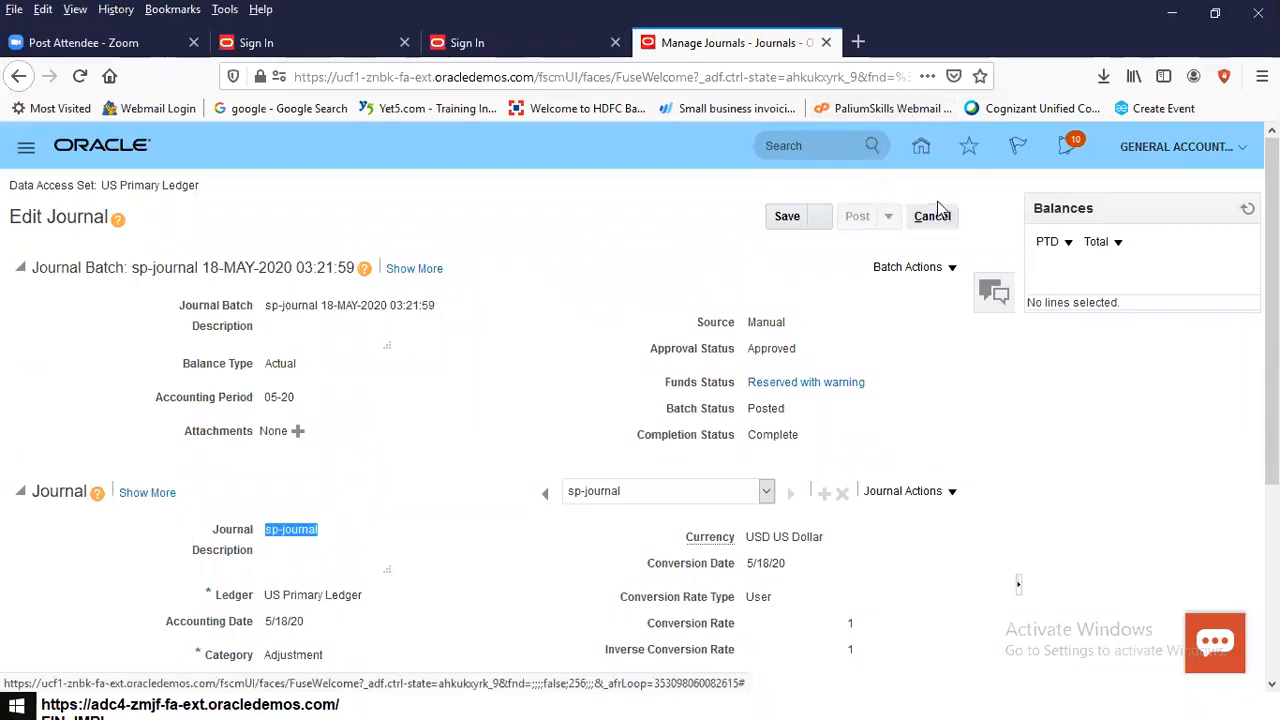
click(1060, 242)
click(1064, 265)
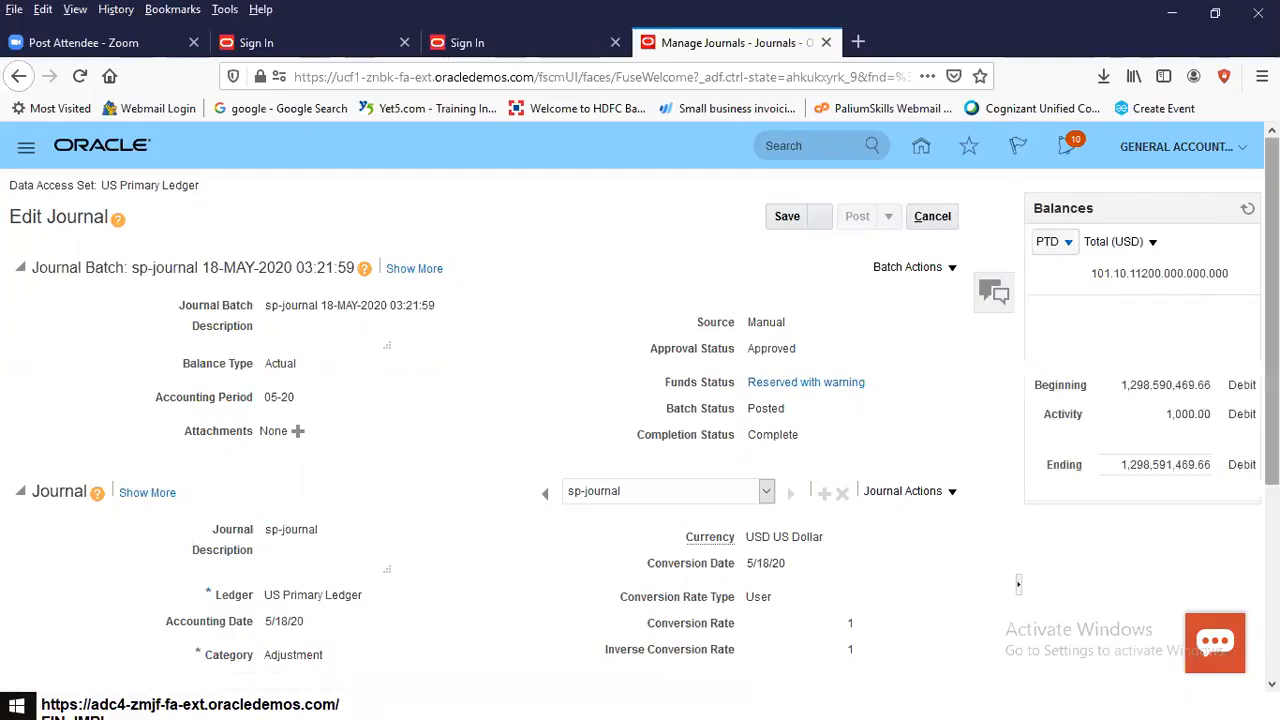
scroll(1110, 315, down, 2)
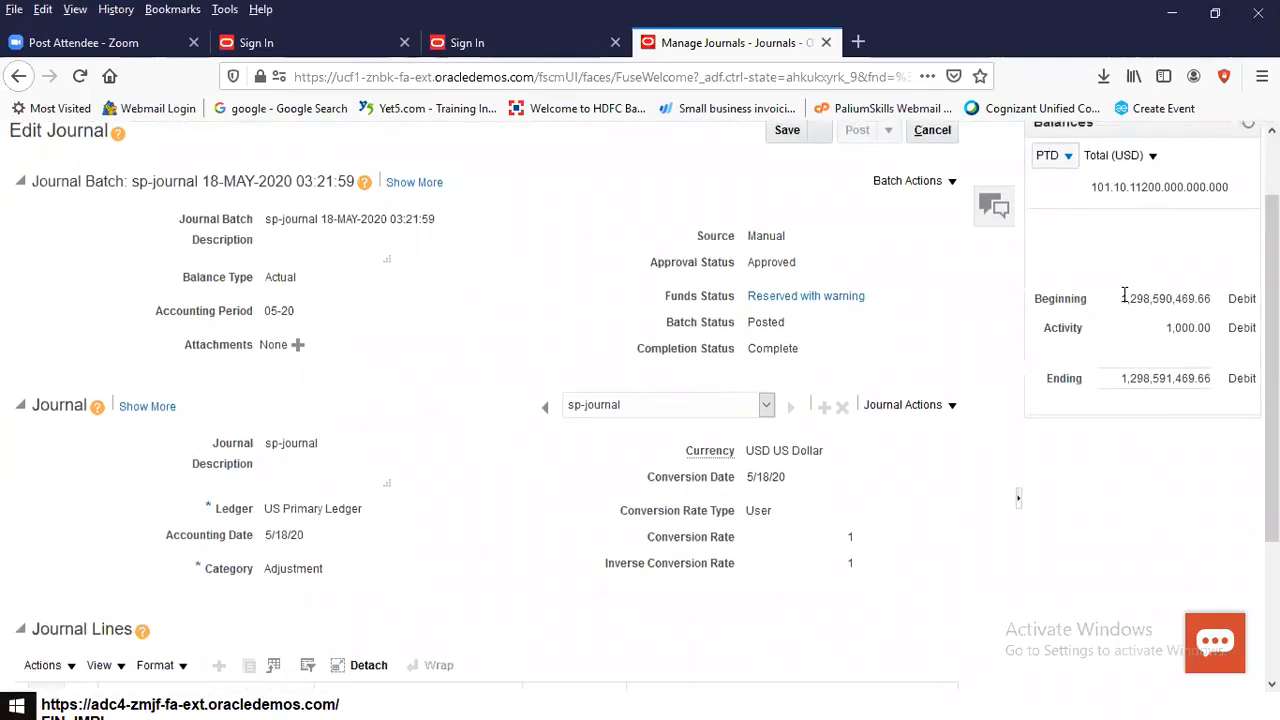
drag(1131, 293, 1208, 306)
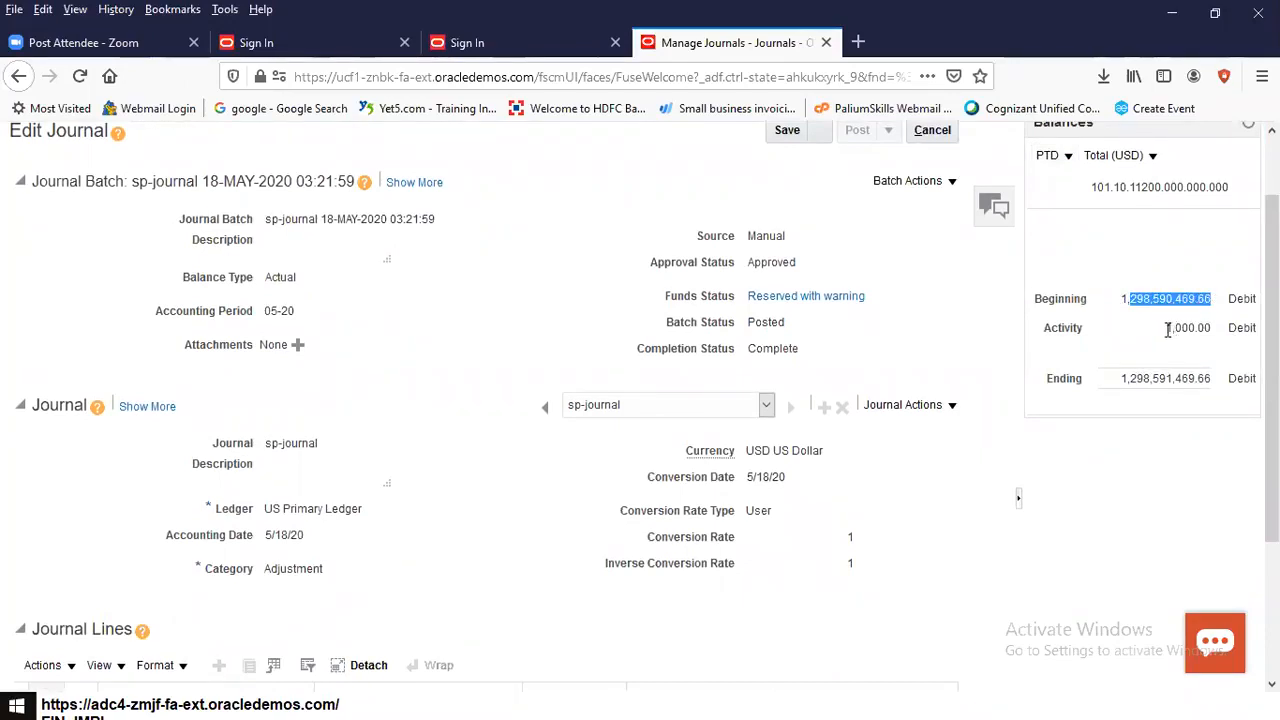
drag(1168, 330, 1216, 342)
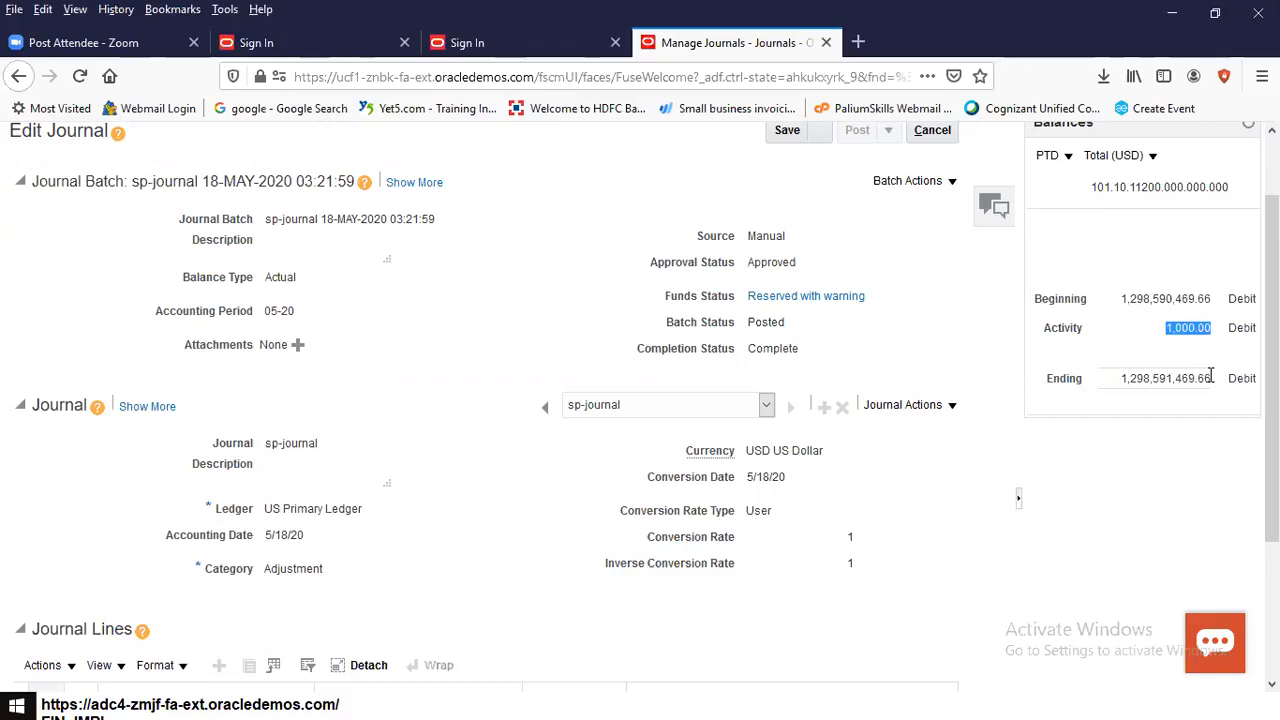
drag(1154, 378, 1208, 378)
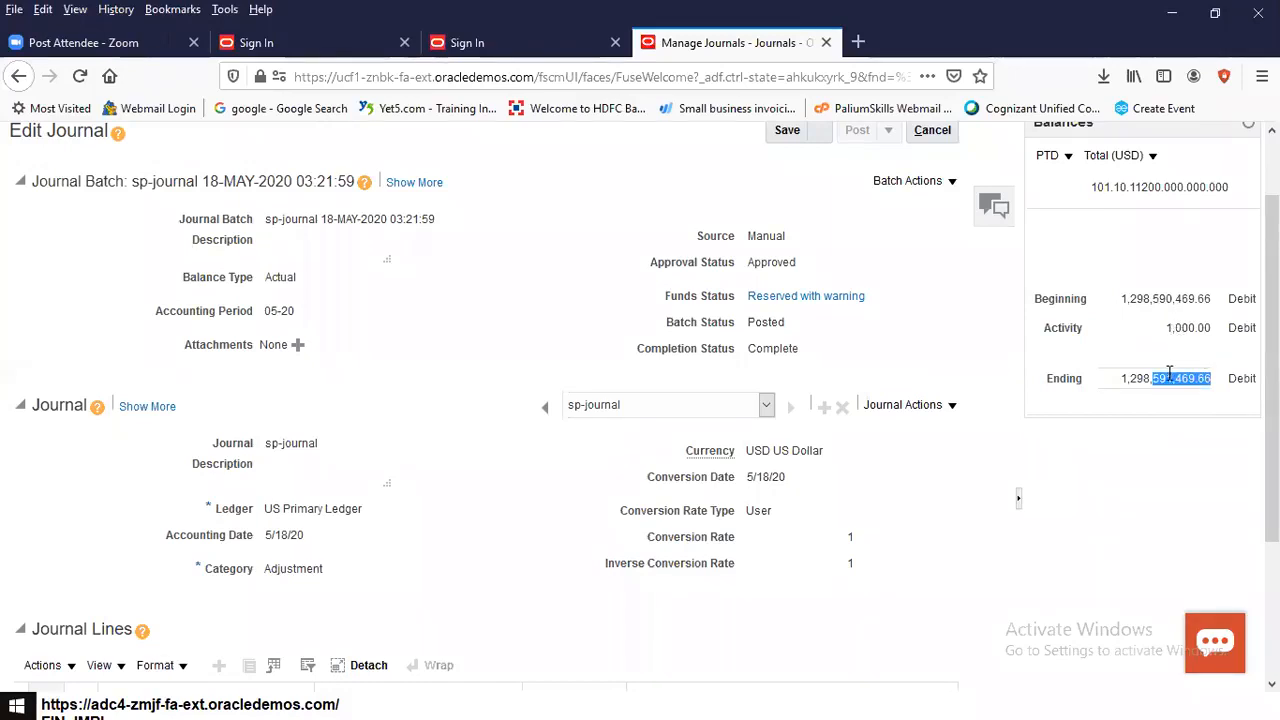
drag(1272, 392, 1272, 385)
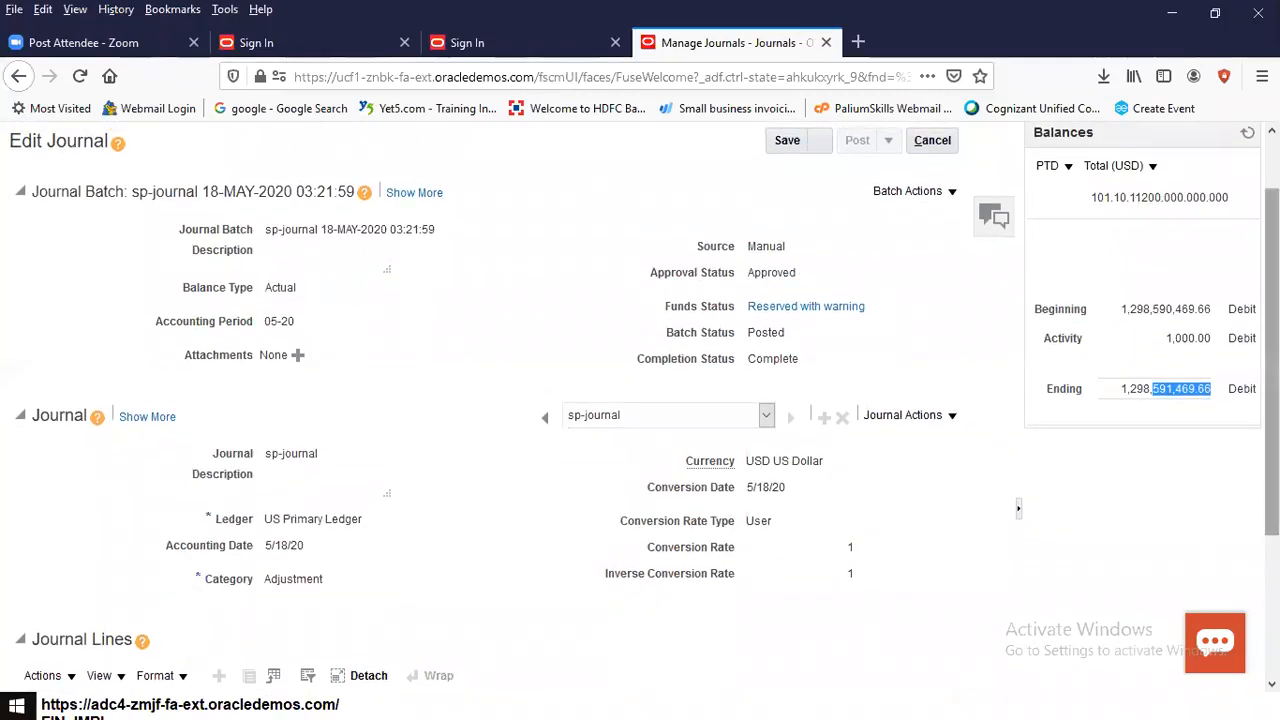
drag(1272, 300, 1272, 302)
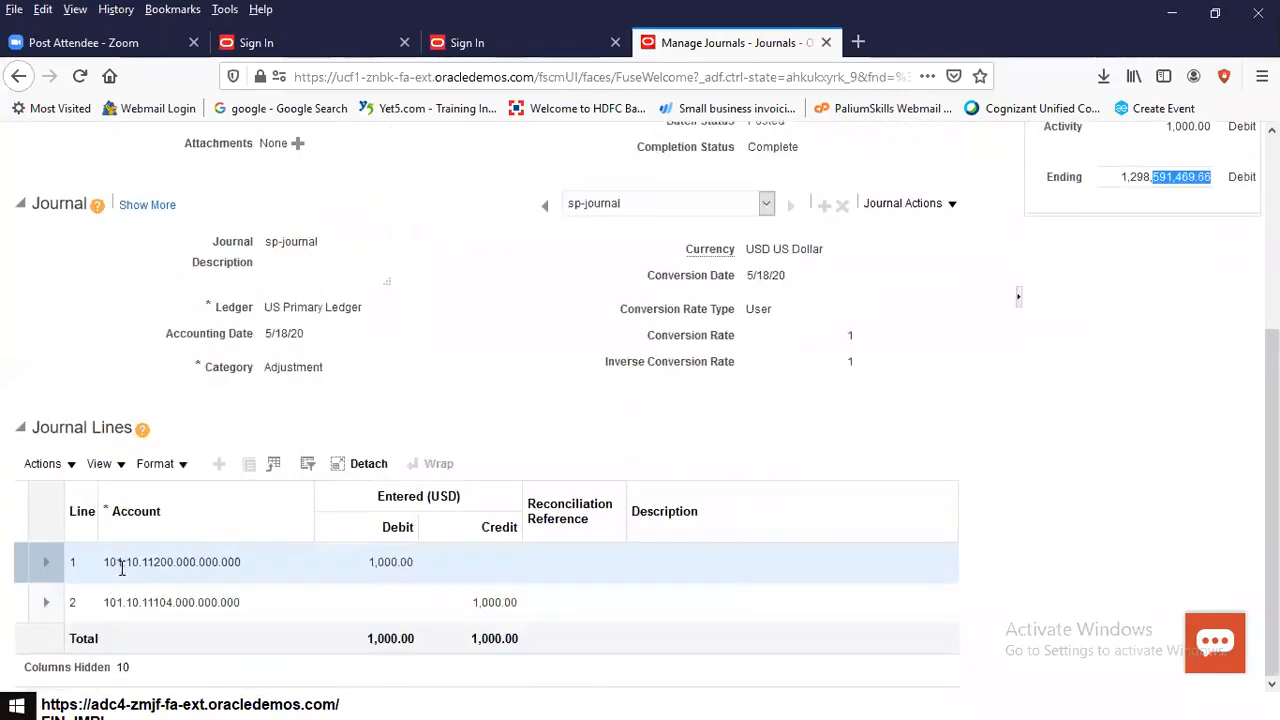
click(192, 601)
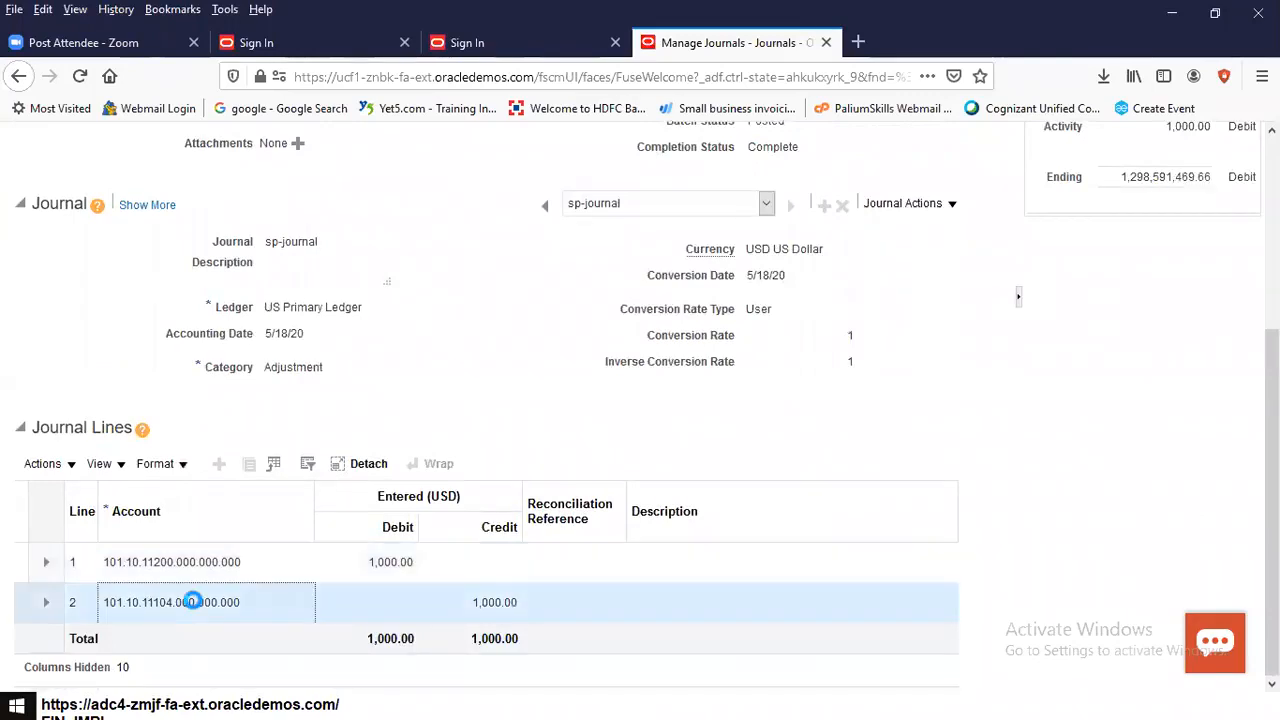
mouse_move(190, 601)
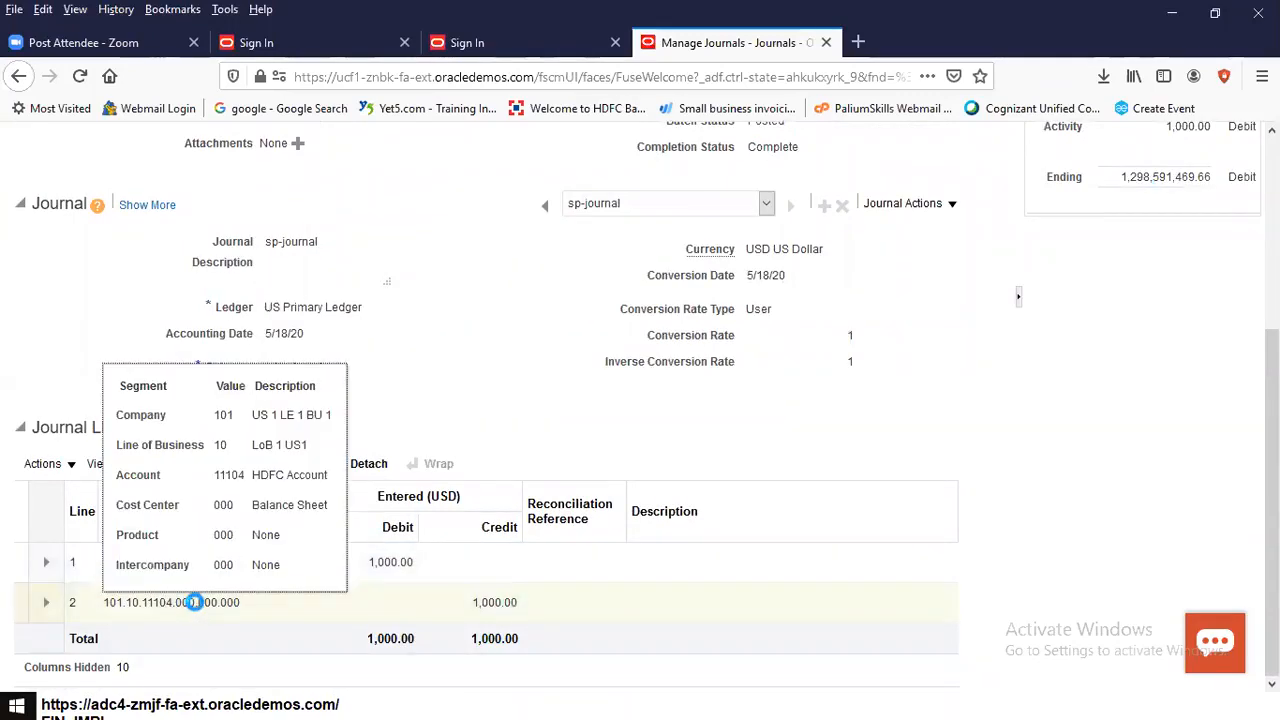
click(197, 602)
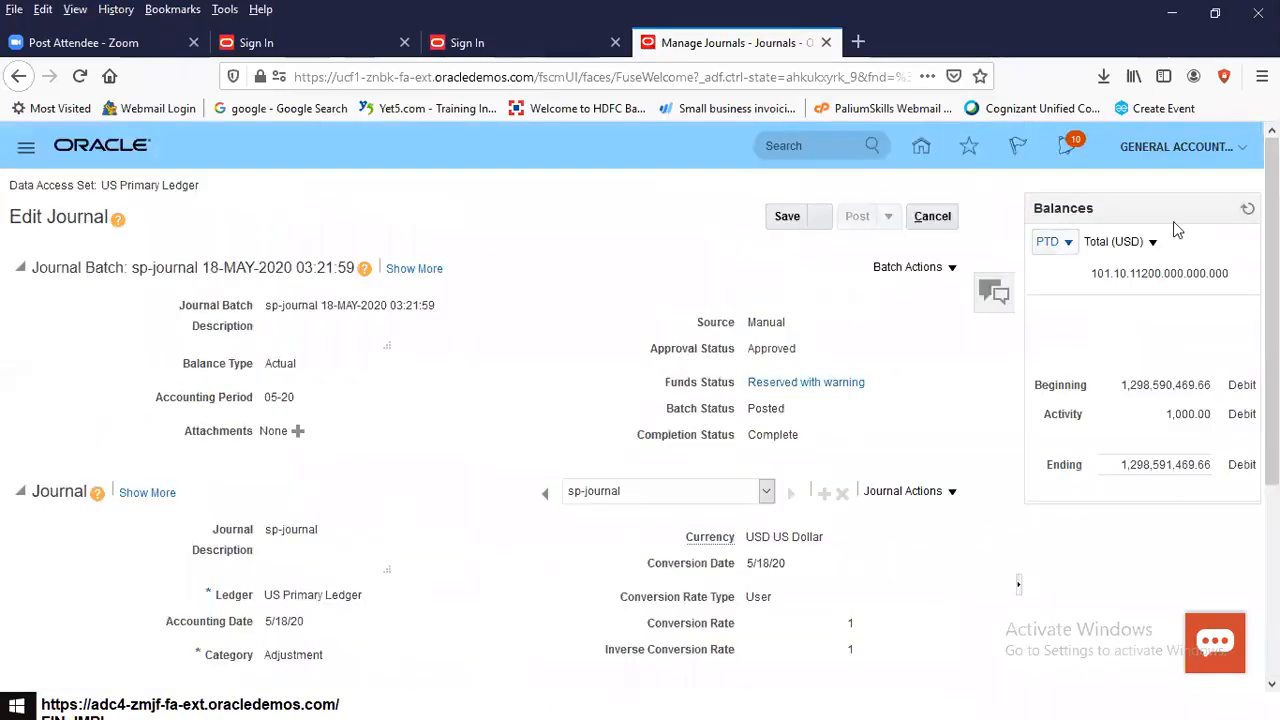
View PTD, QTD and YTD balances for line 2's account
click(1066, 244)
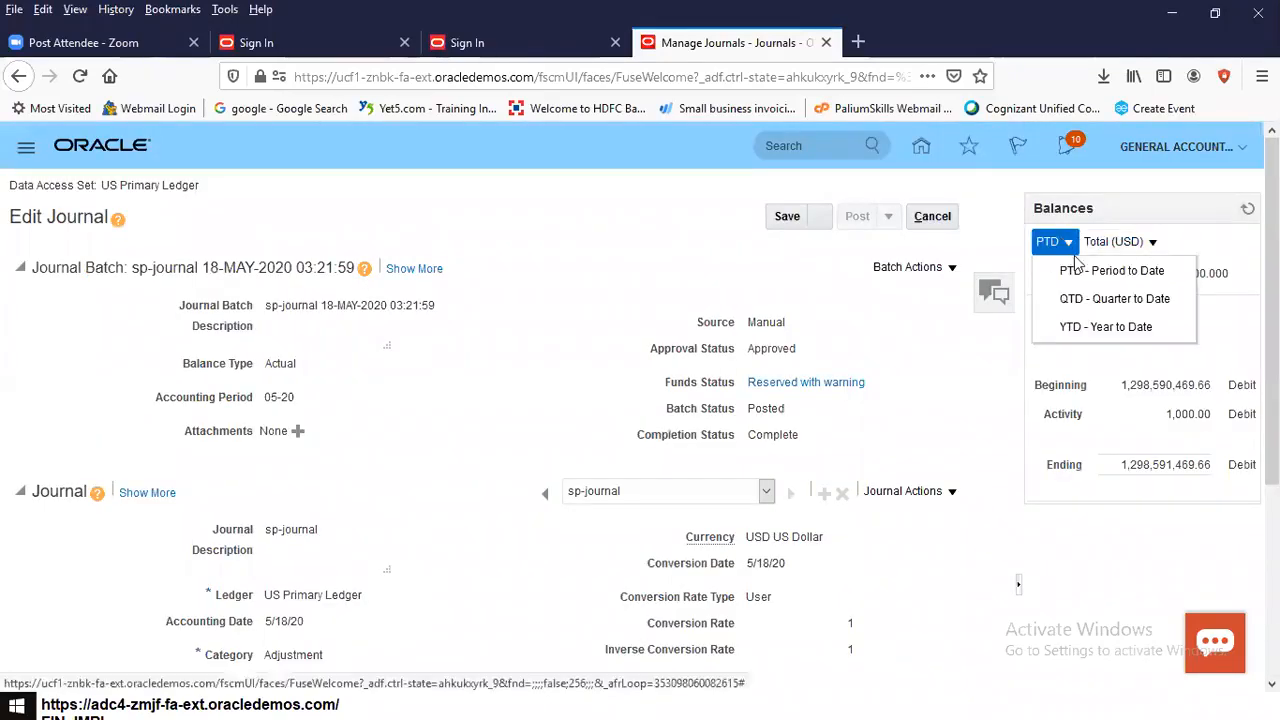
click(1075, 266)
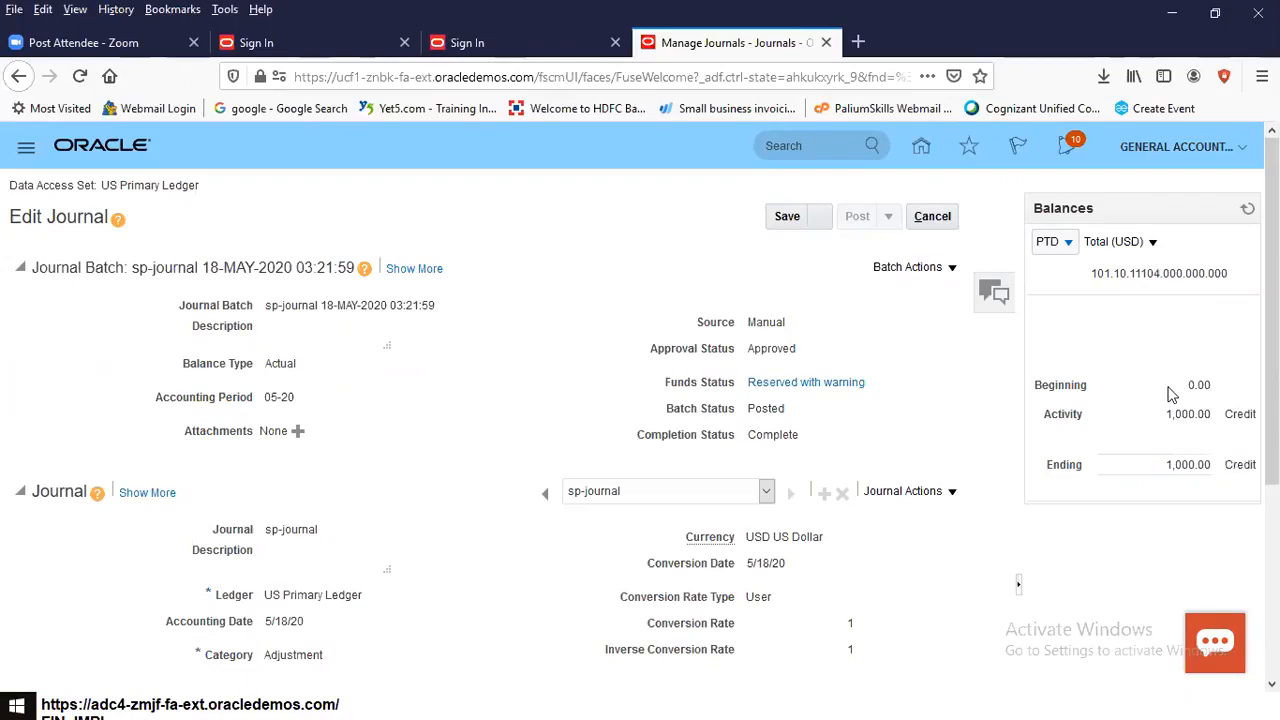
drag(1208, 381, 1203, 419)
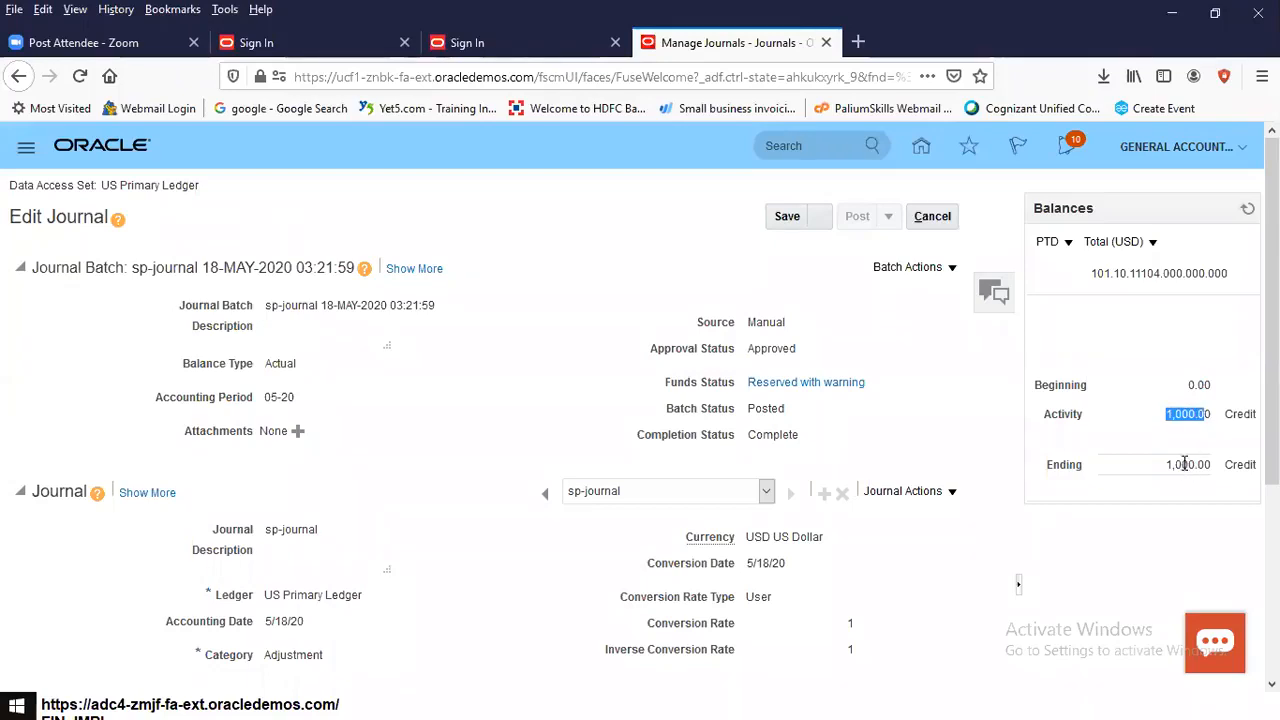
click(1080, 243)
click(1100, 302)
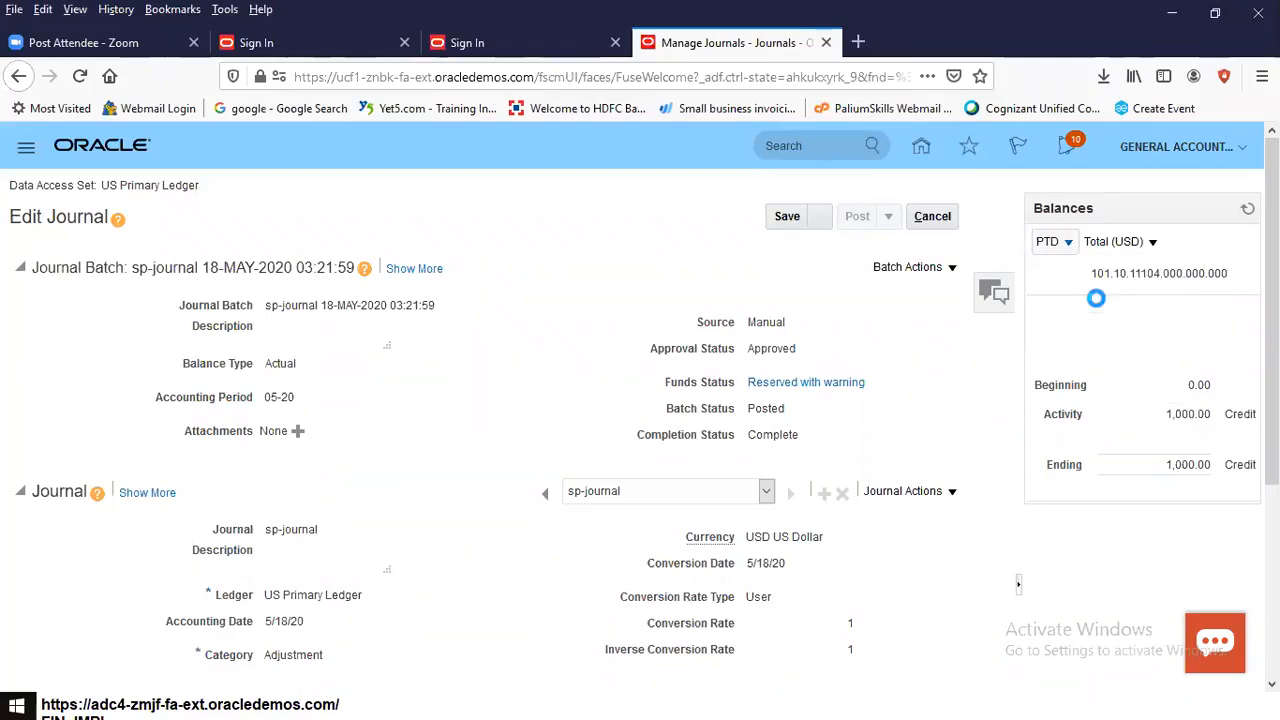
click(1068, 245)
click(1075, 322)
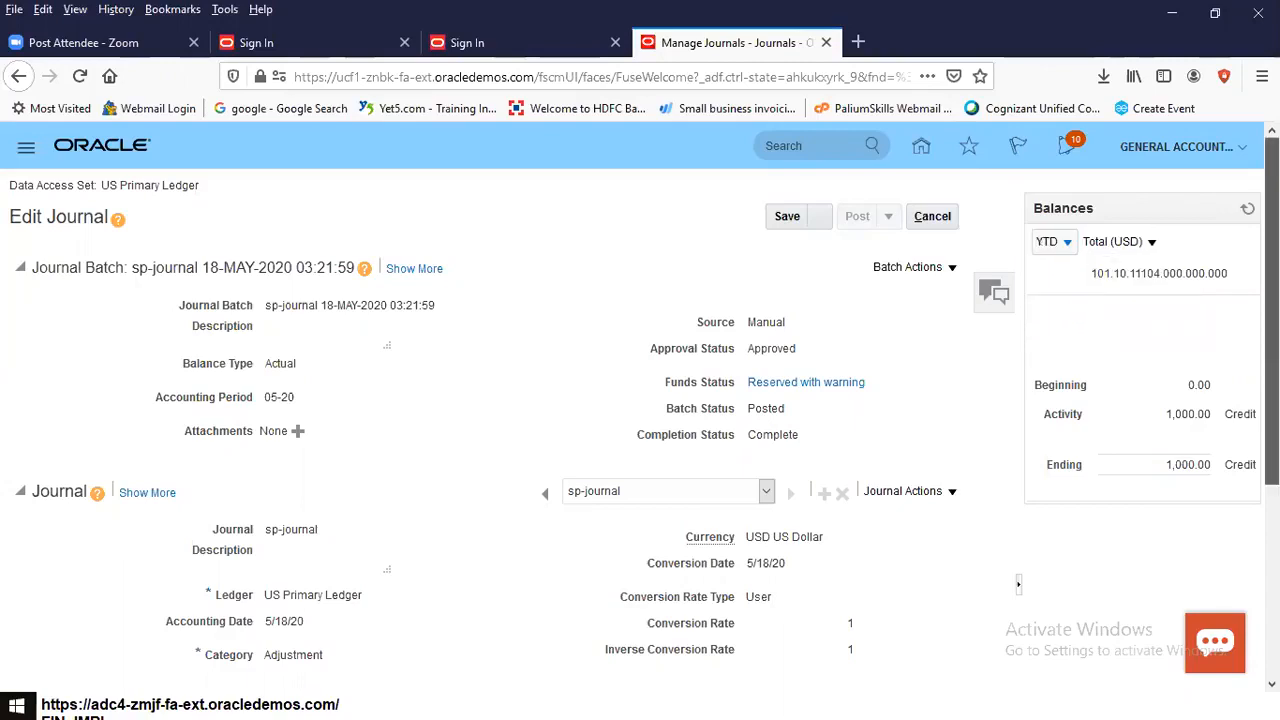
Select line 1 and cycle PTD, QTD and YTD balances for account 101.10.11200
scroll(208, 560, down, 5)
click(208, 561)
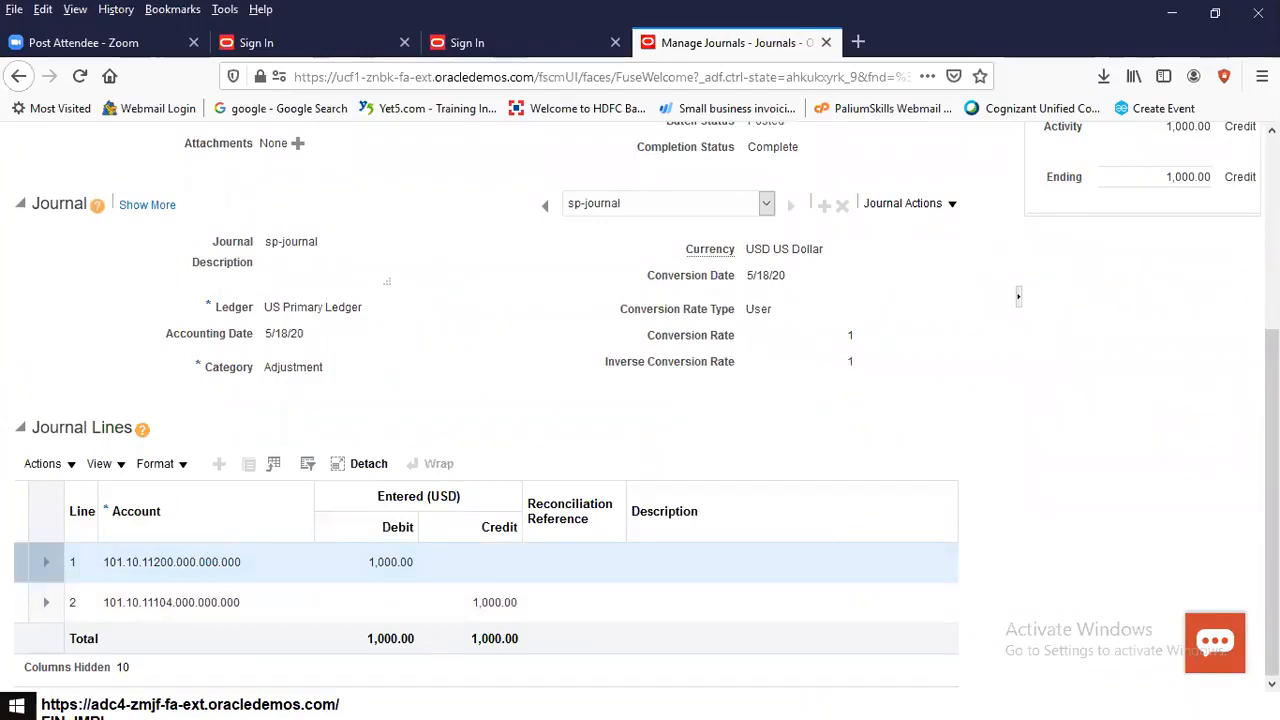
drag(1272, 420, 1272, 222)
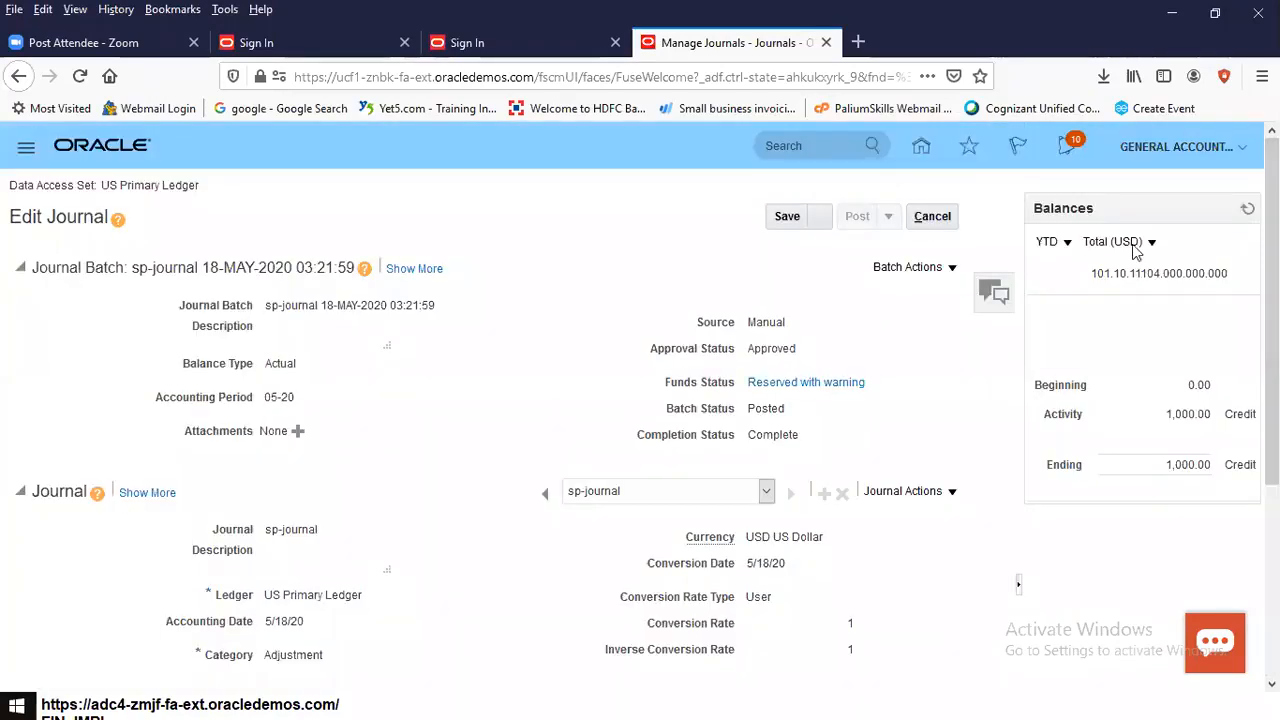
click(1066, 244)
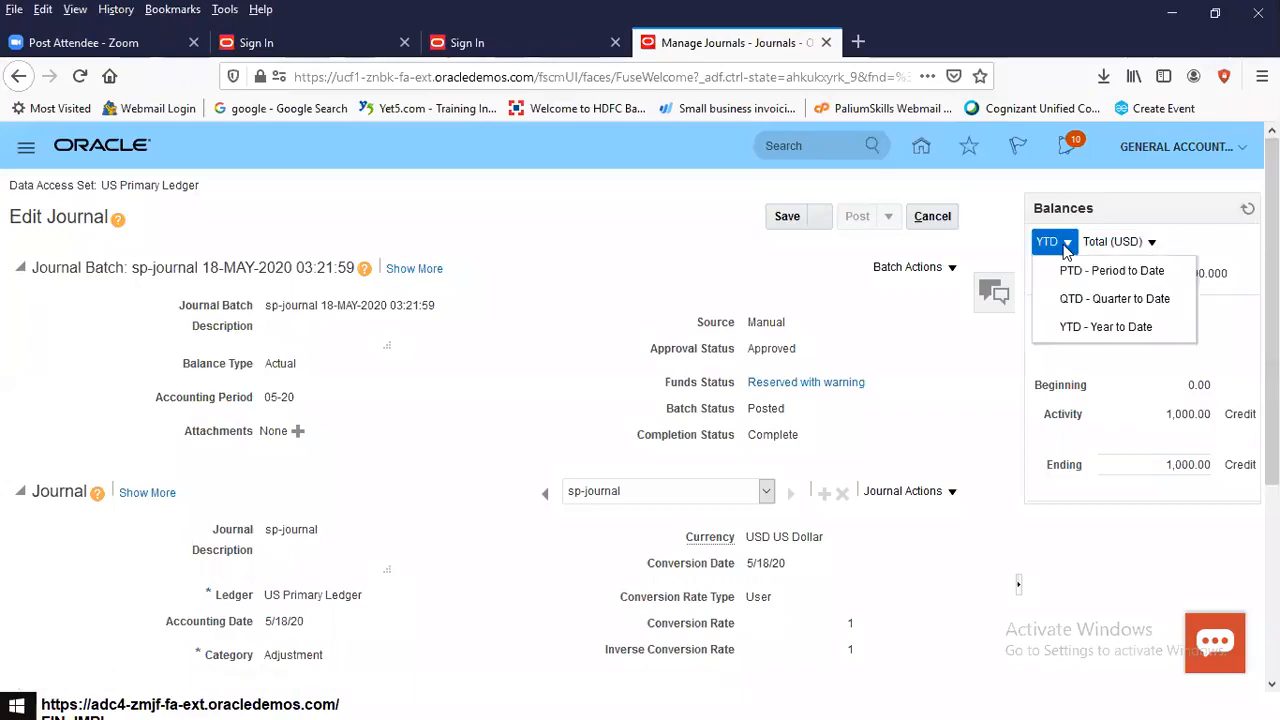
click(1082, 270)
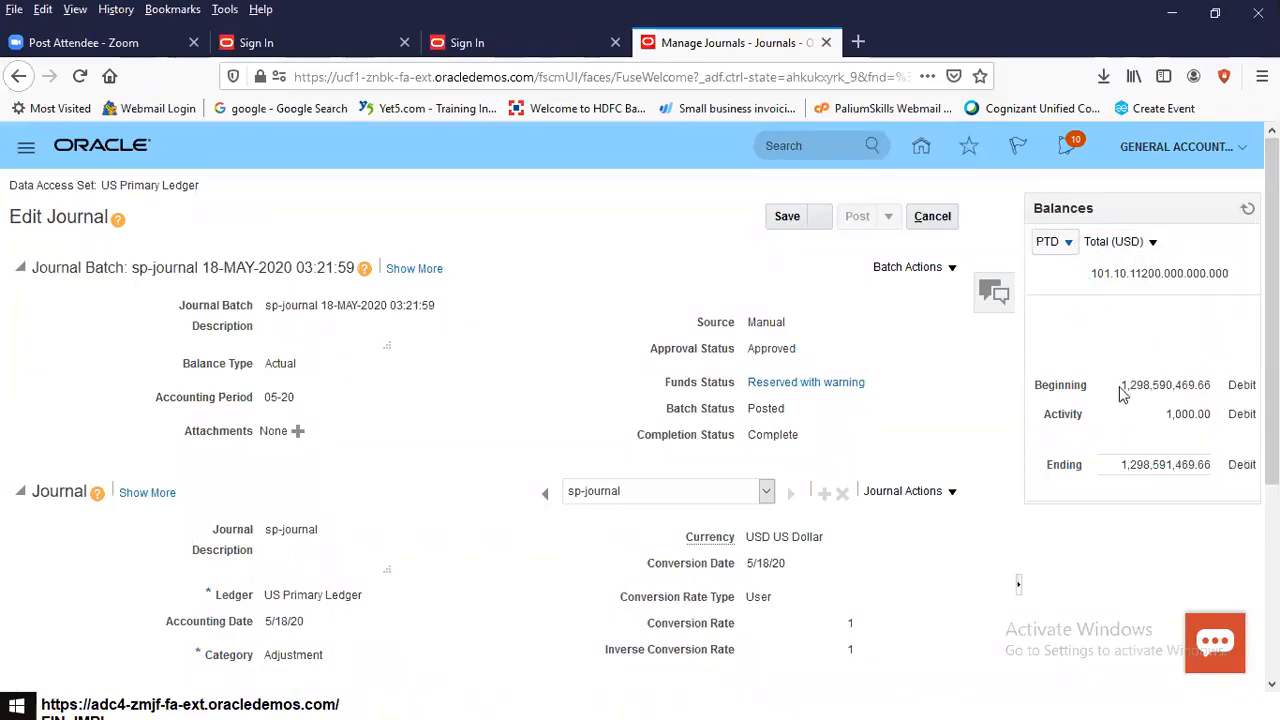
click(1076, 249)
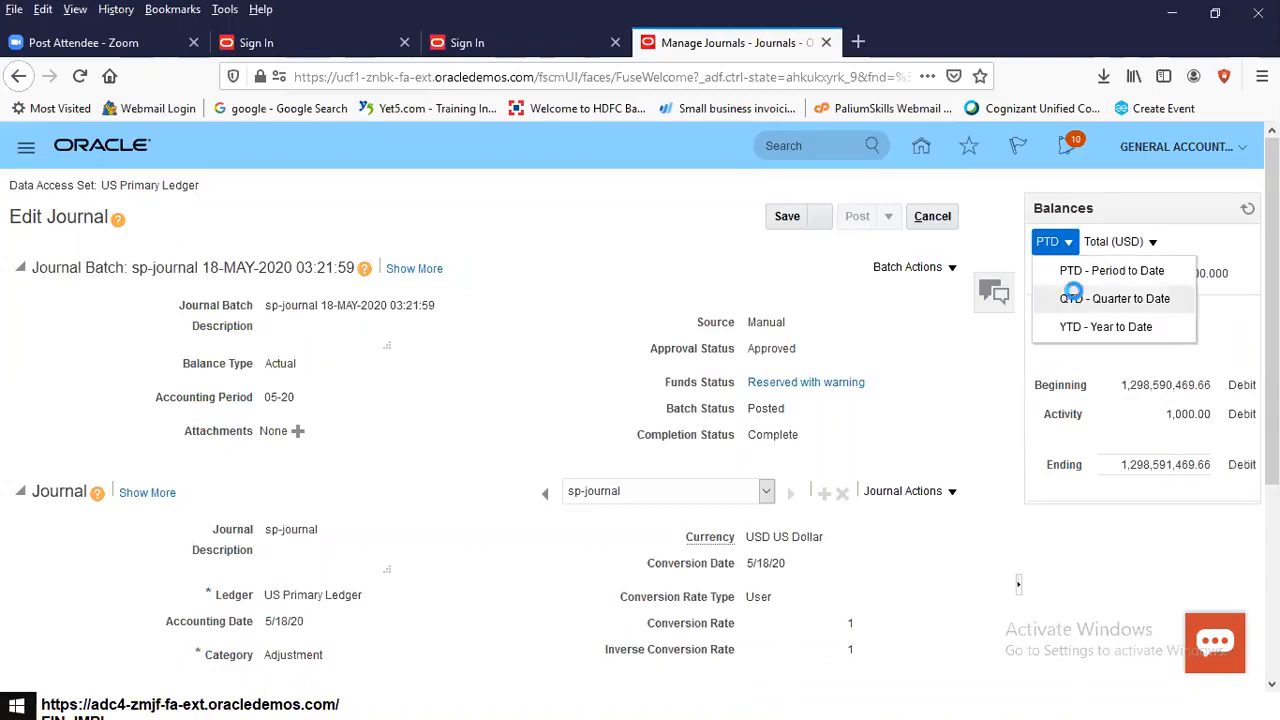
click(1073, 296)
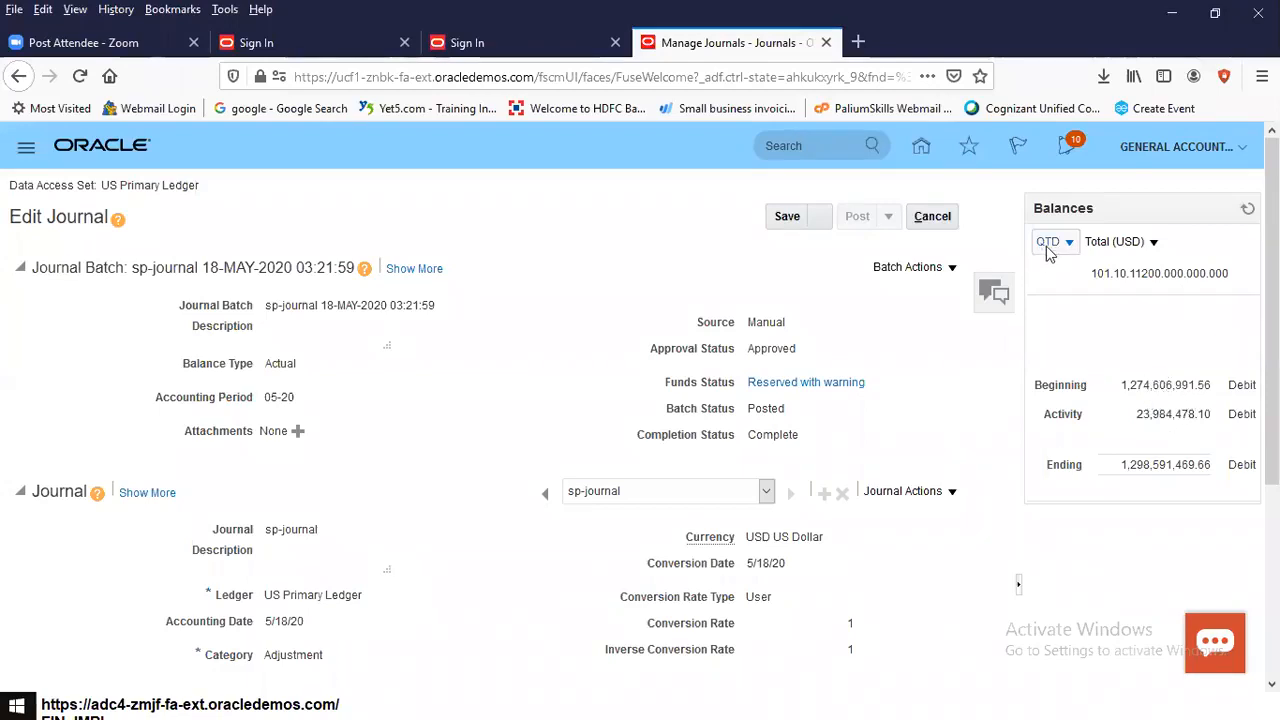
click(1048, 253)
click(1074, 322)
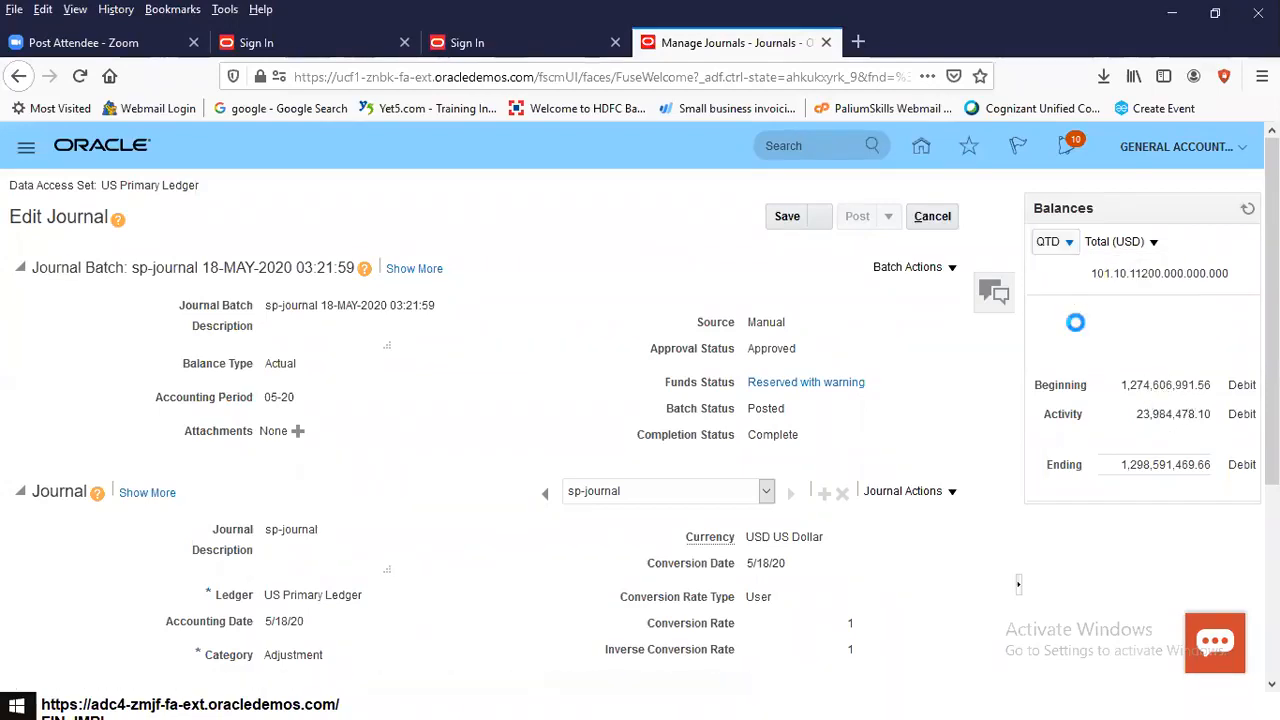
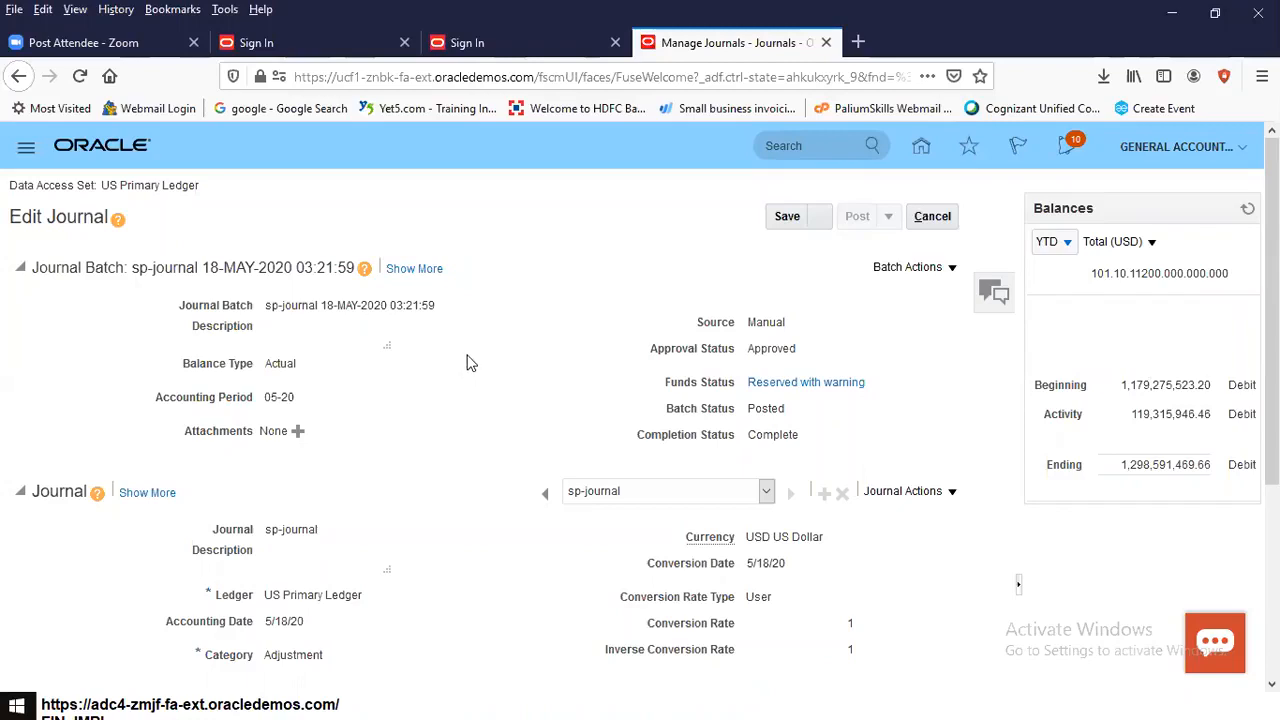
Cancel out of the posted sp-journal without changes, back to the Manage Journals list
click(934, 218)
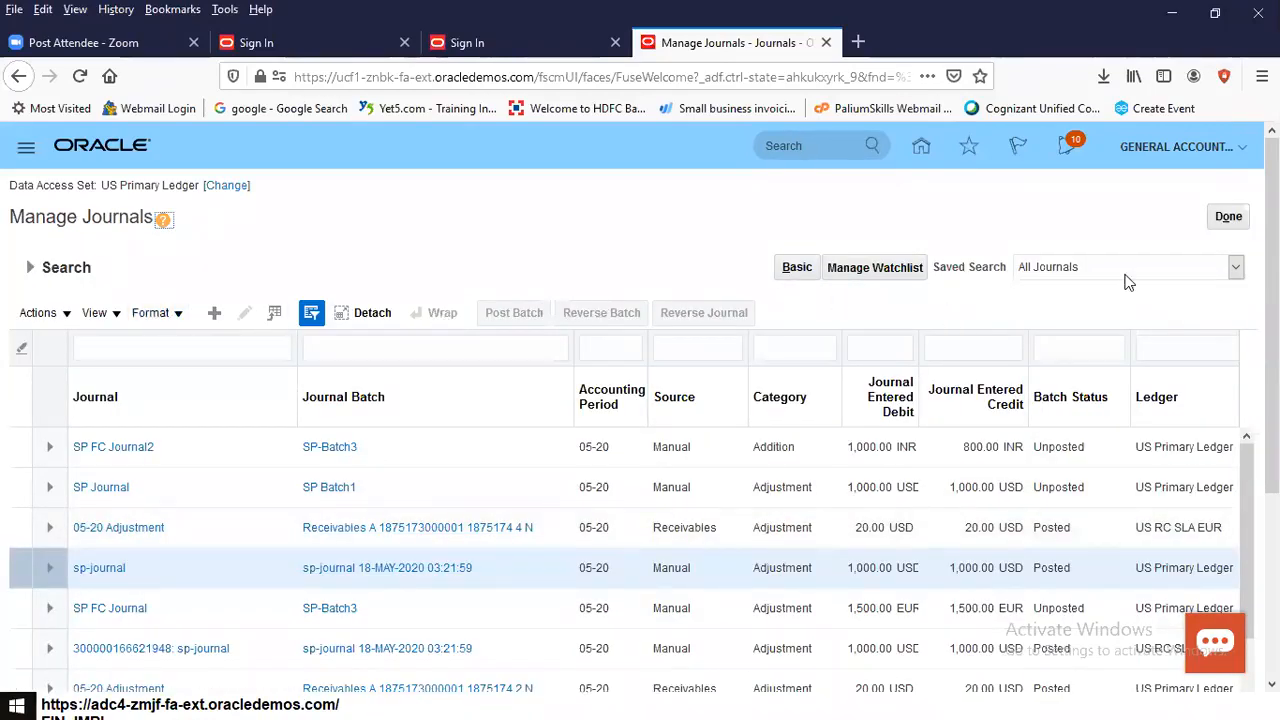
Create a new journal named 'sp journal2' with category Adjustment
click(1230, 217)
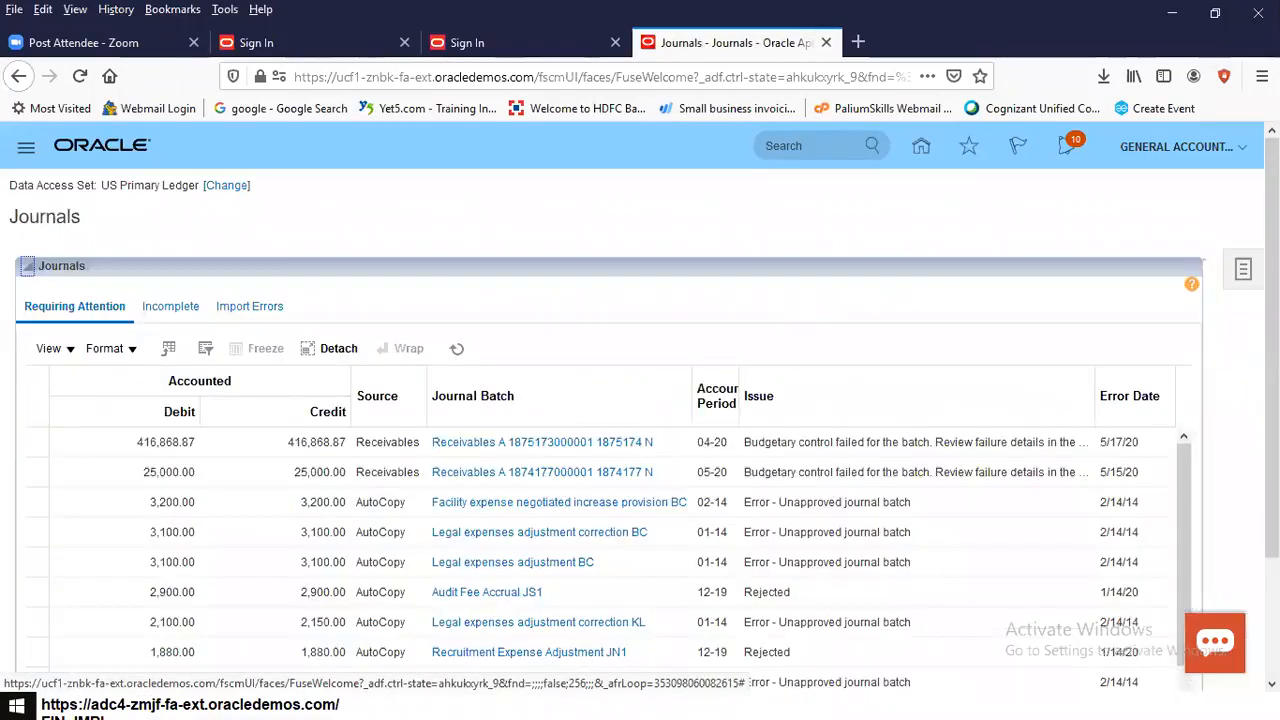
click(1243, 269)
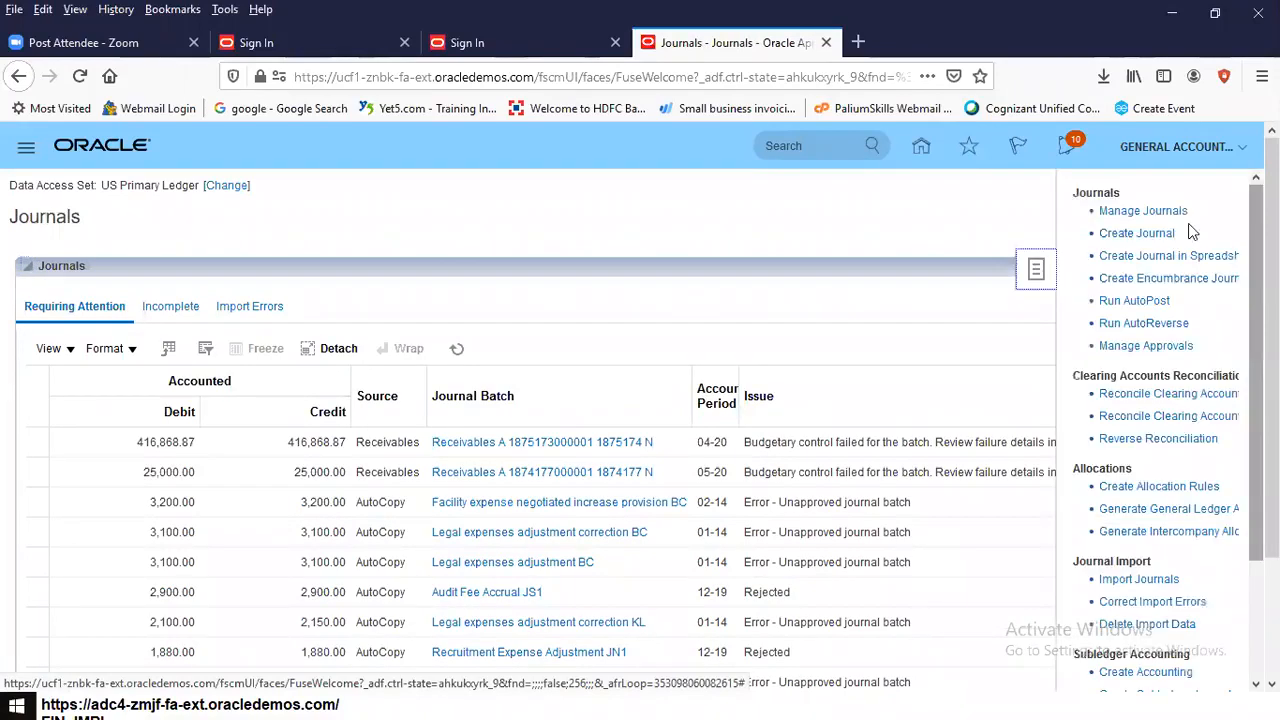
click(1137, 233)
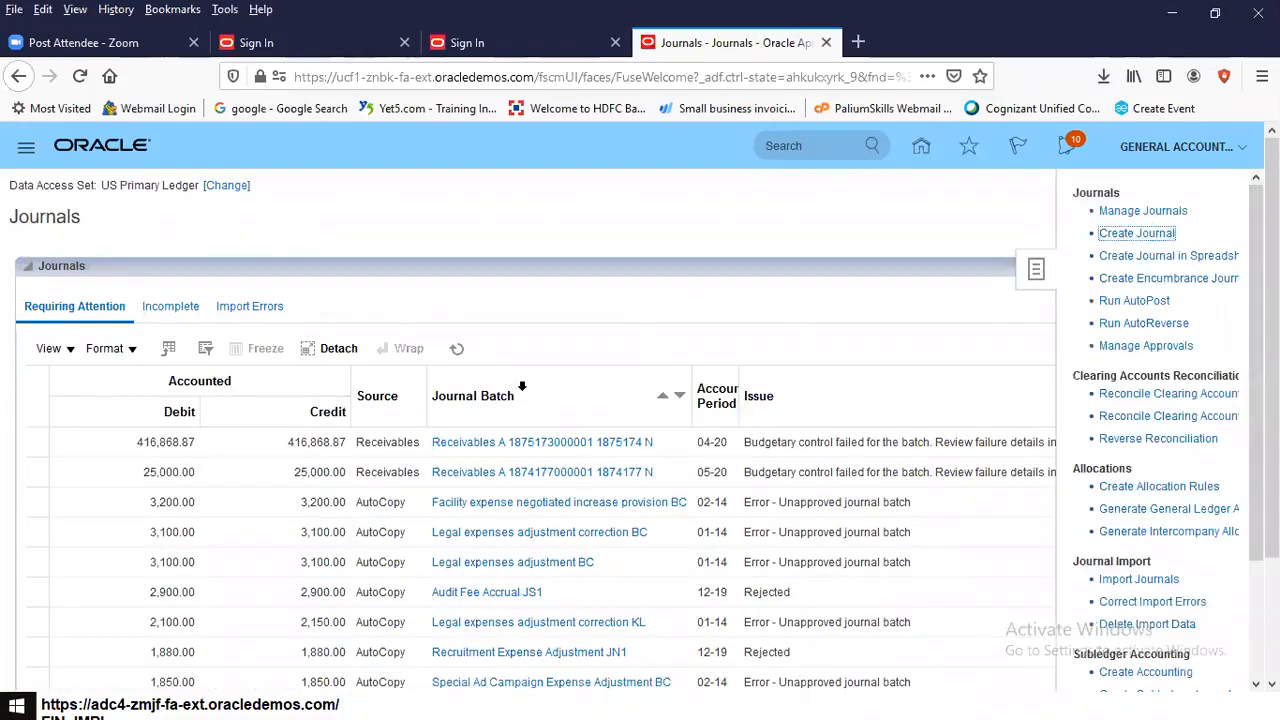
scroll(326, 420, down, 2)
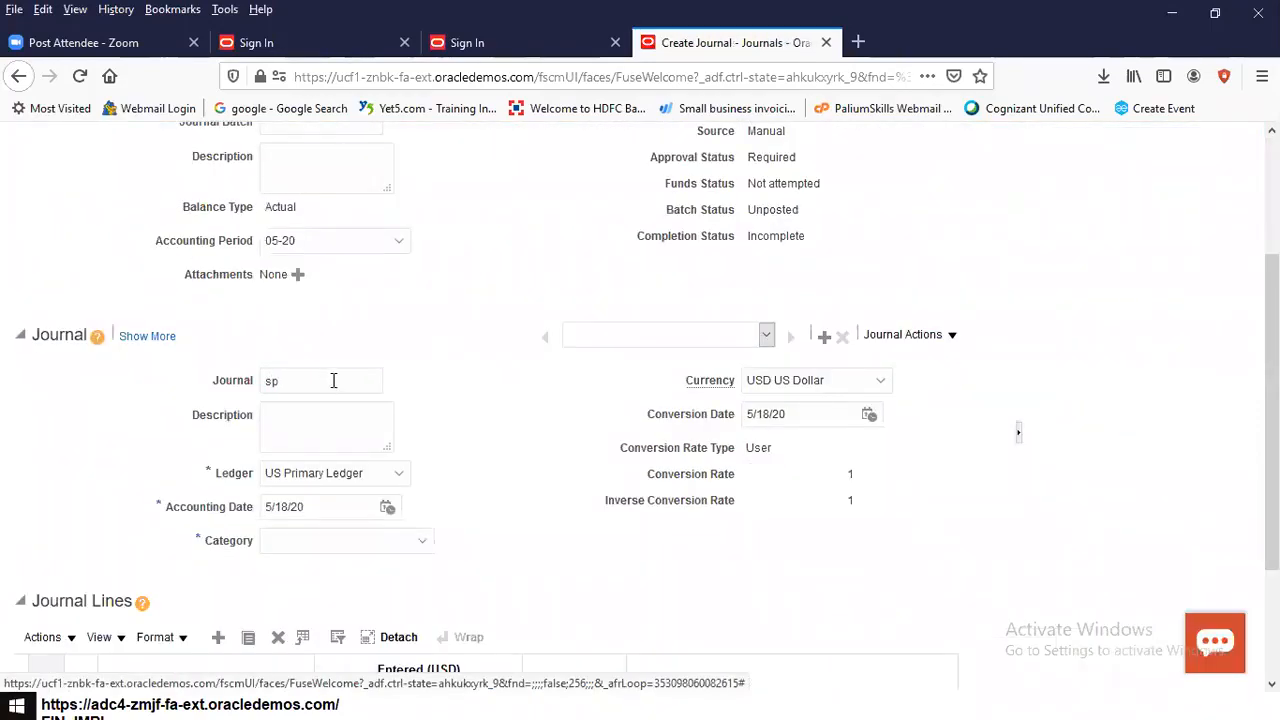
click(334, 380)
text(sp journal2)
scroll(314, 474, down, 2)
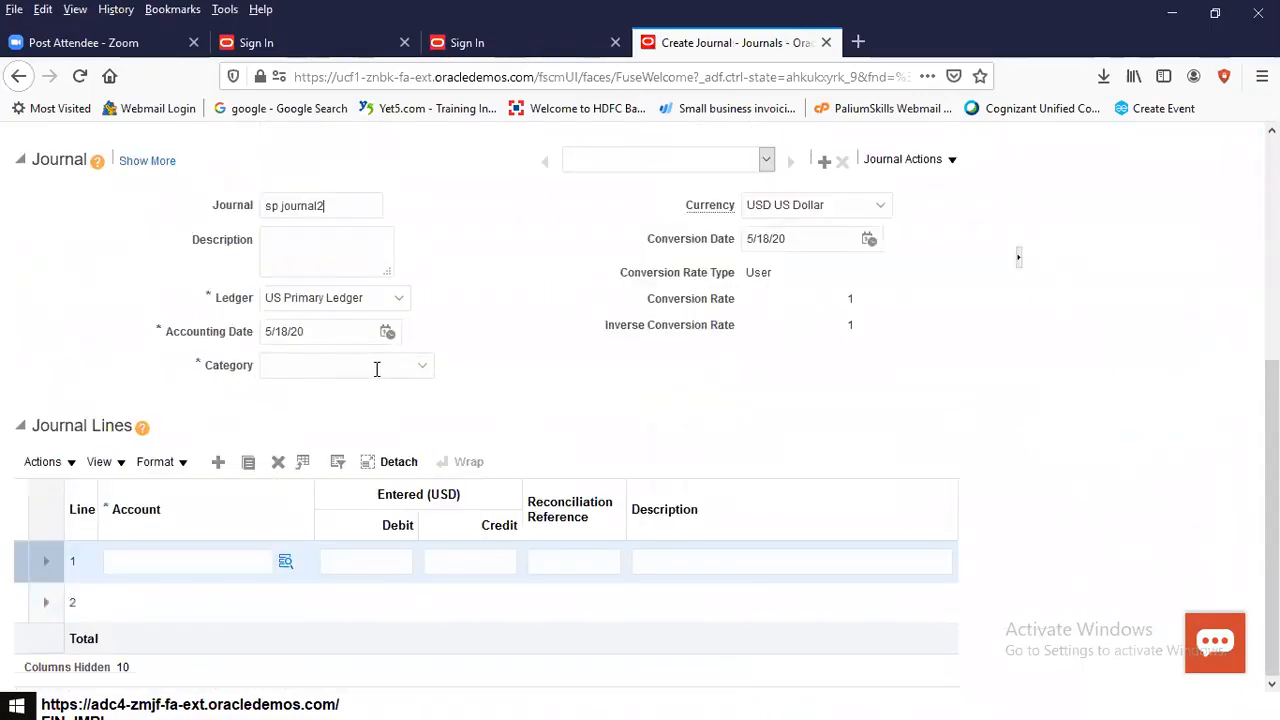
click(421, 365)
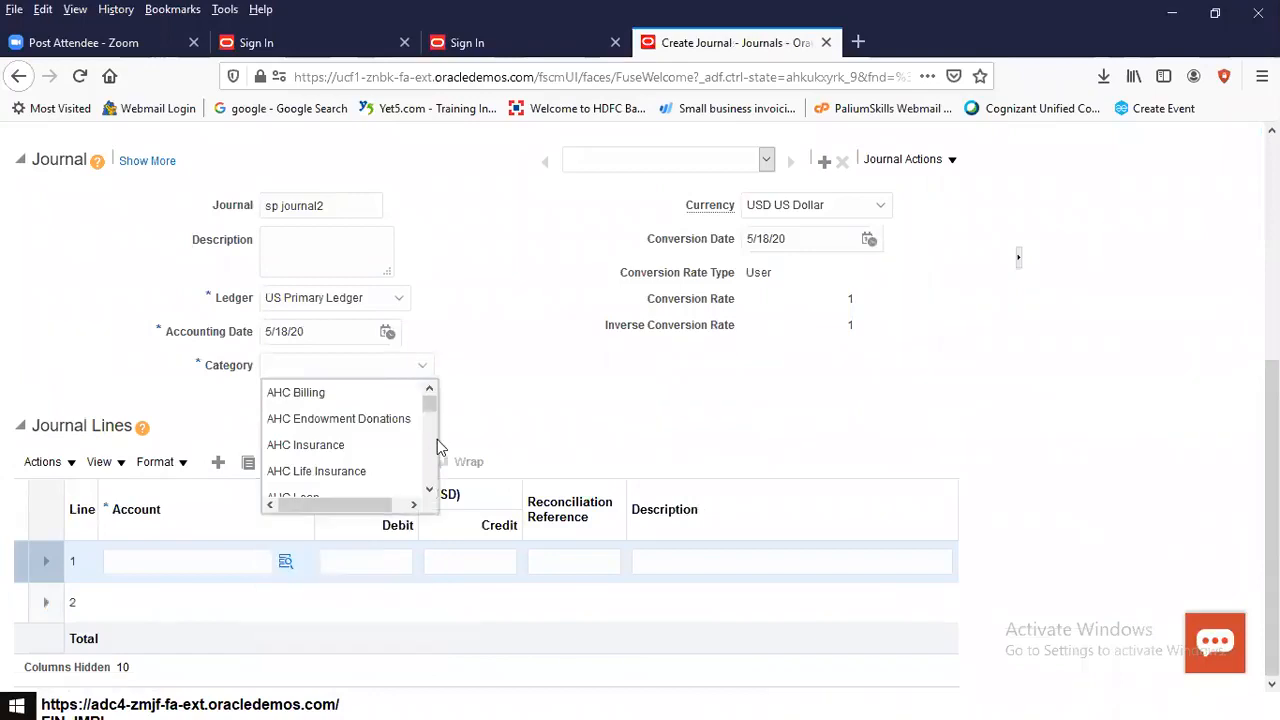
scroll(430, 448, down, 1)
scroll(431, 463, down, 1)
click(352, 448)
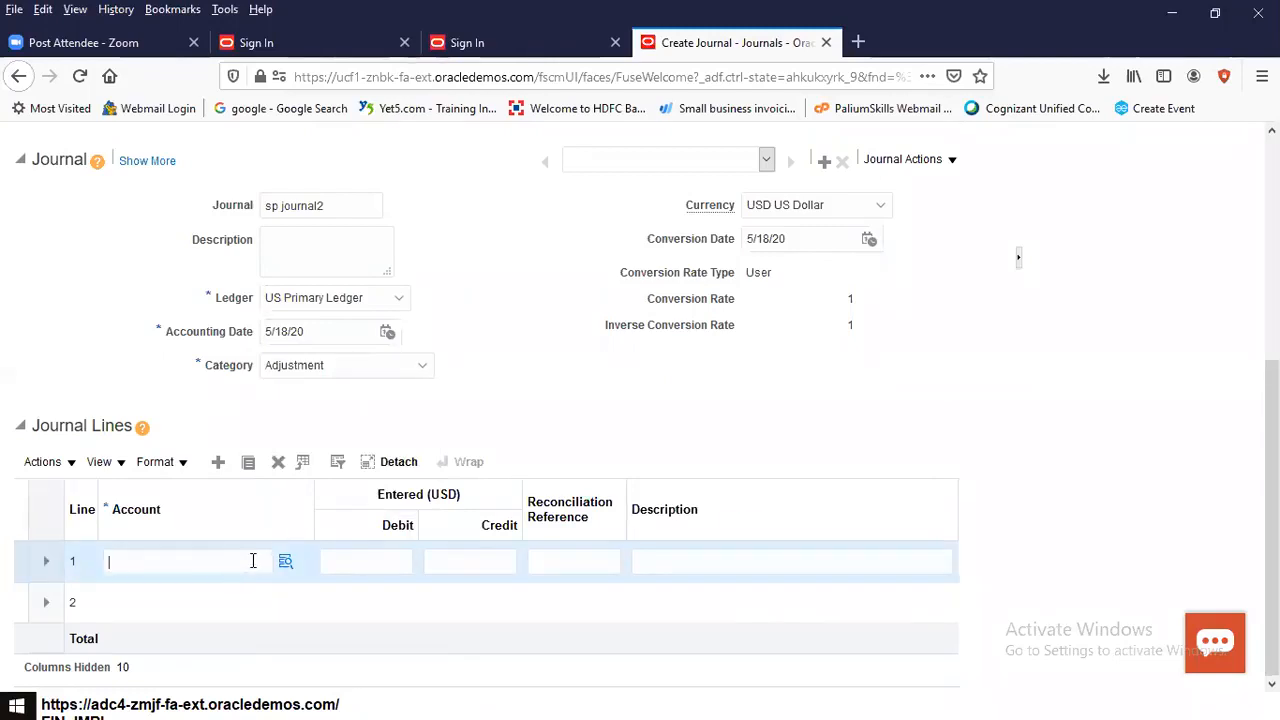
Set line 1's account to 101.10.11200.000.000.000 (Cash)
click(285, 561)
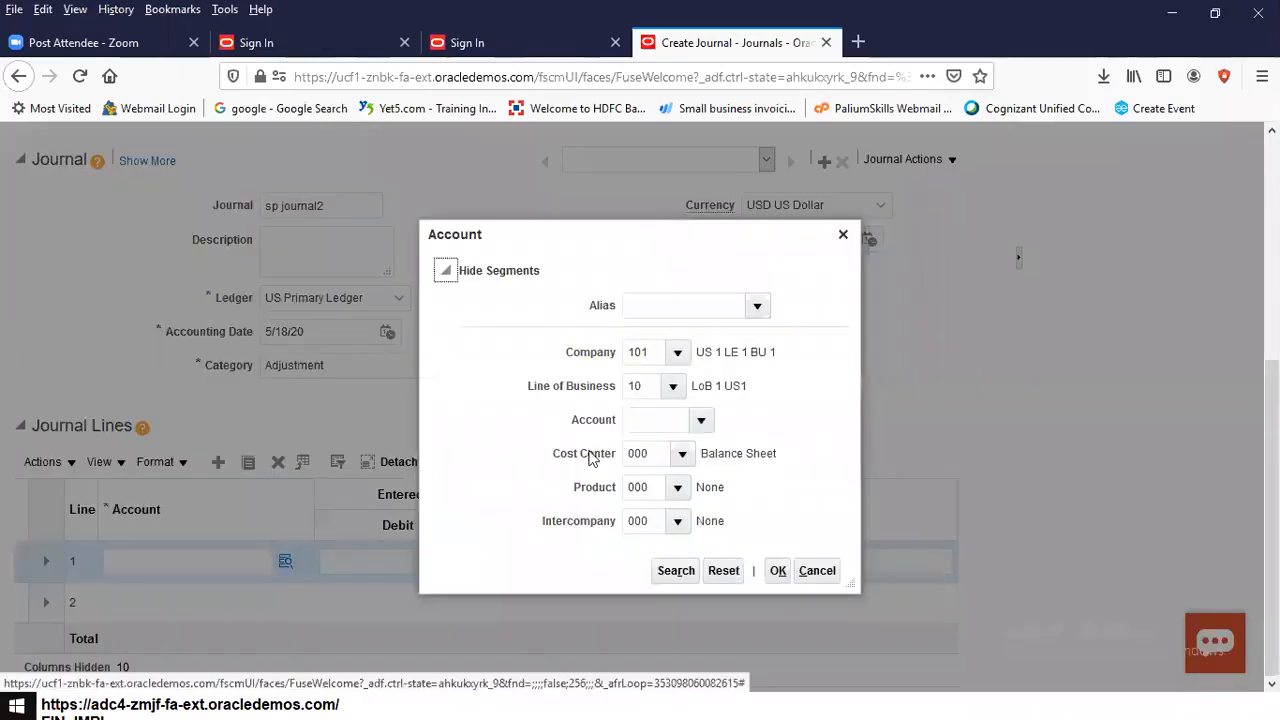
click(702, 422)
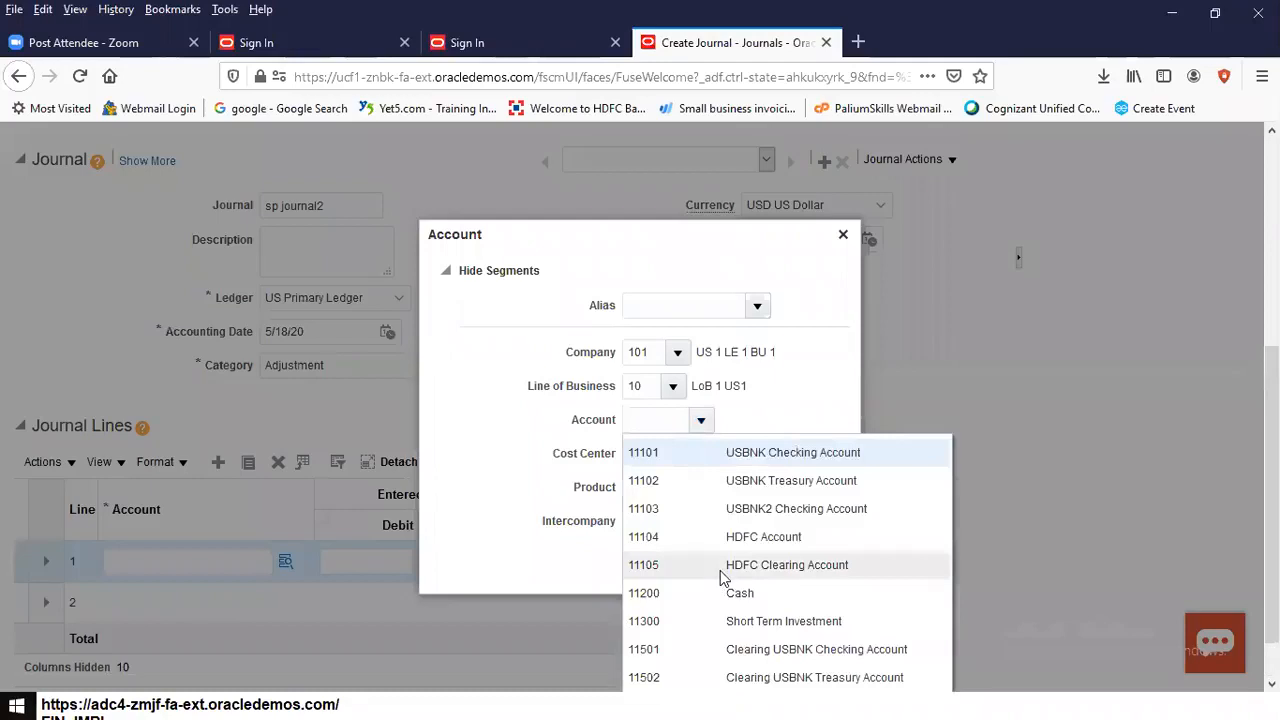
click(716, 591)
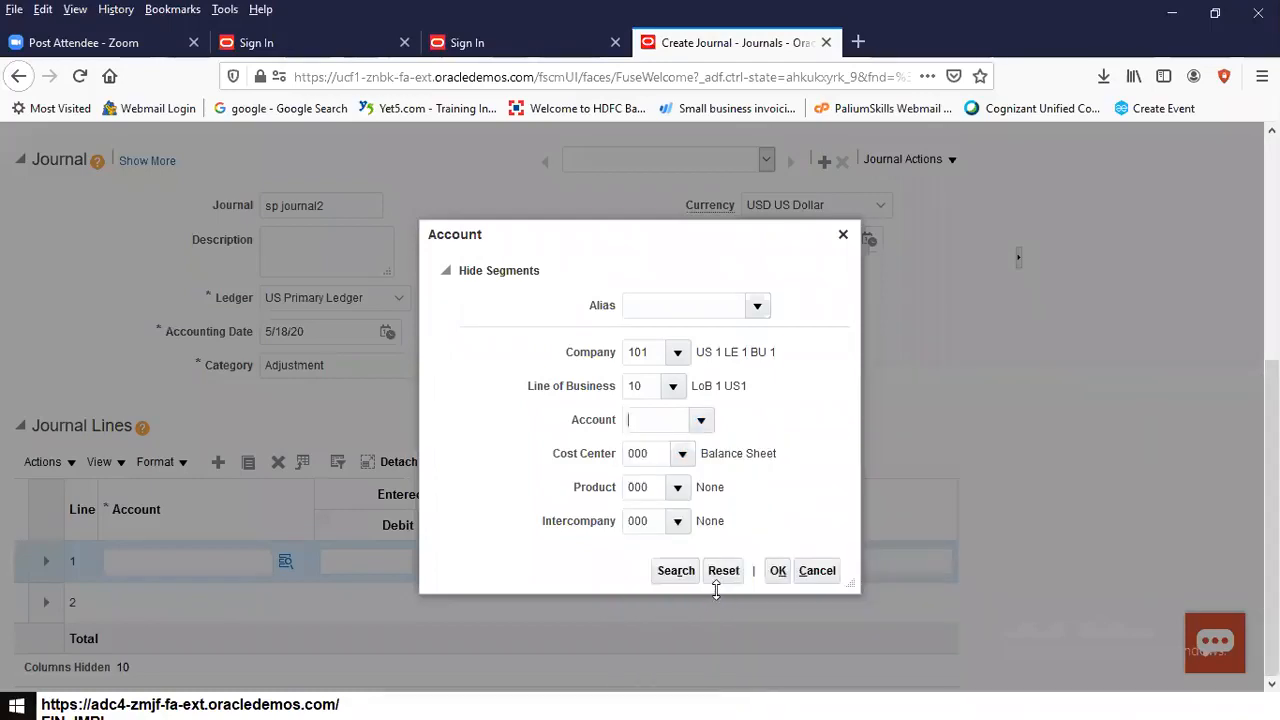
click(778, 572)
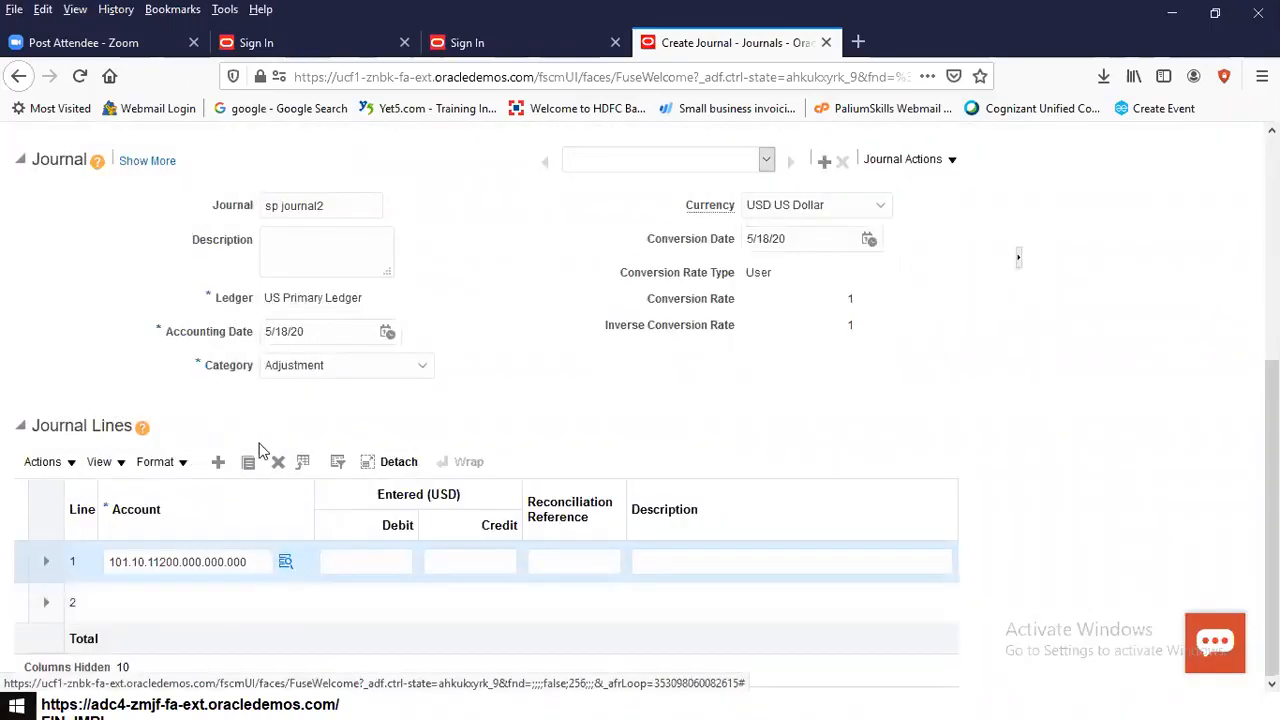
Add and then delete an extra line, and enter a 1,200 debit on line 1
click(219, 463)
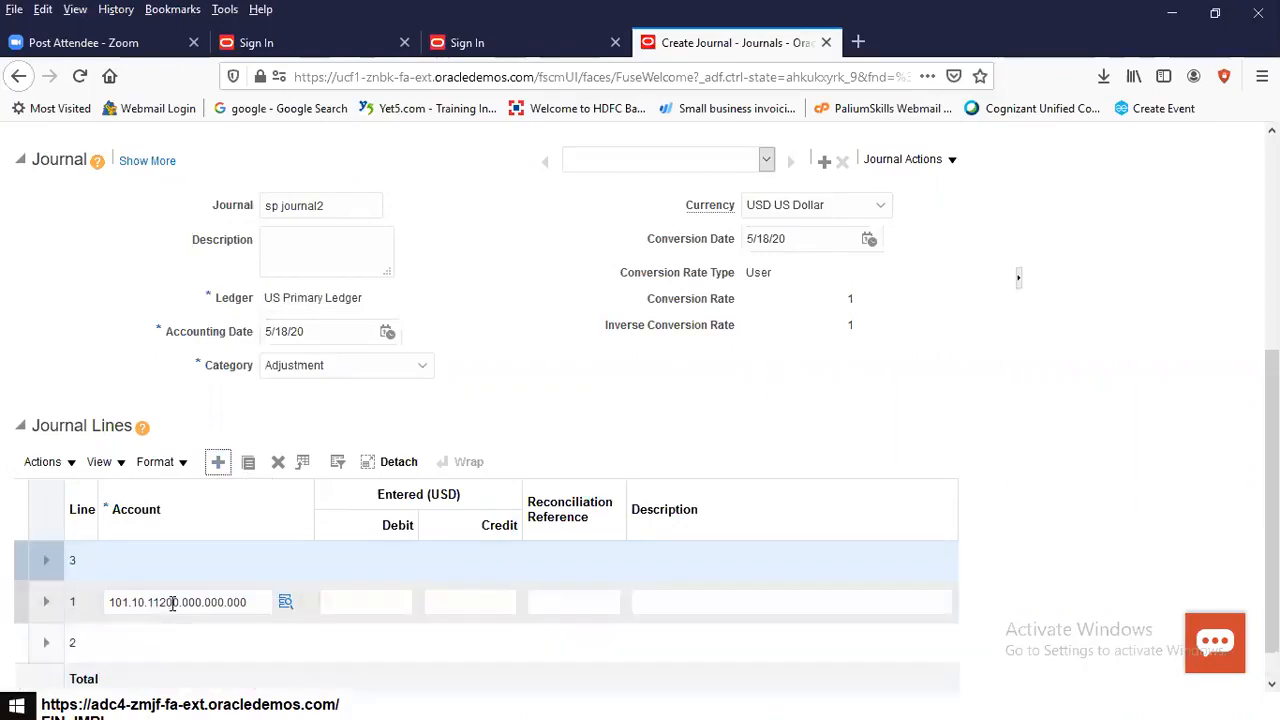
click(278, 461)
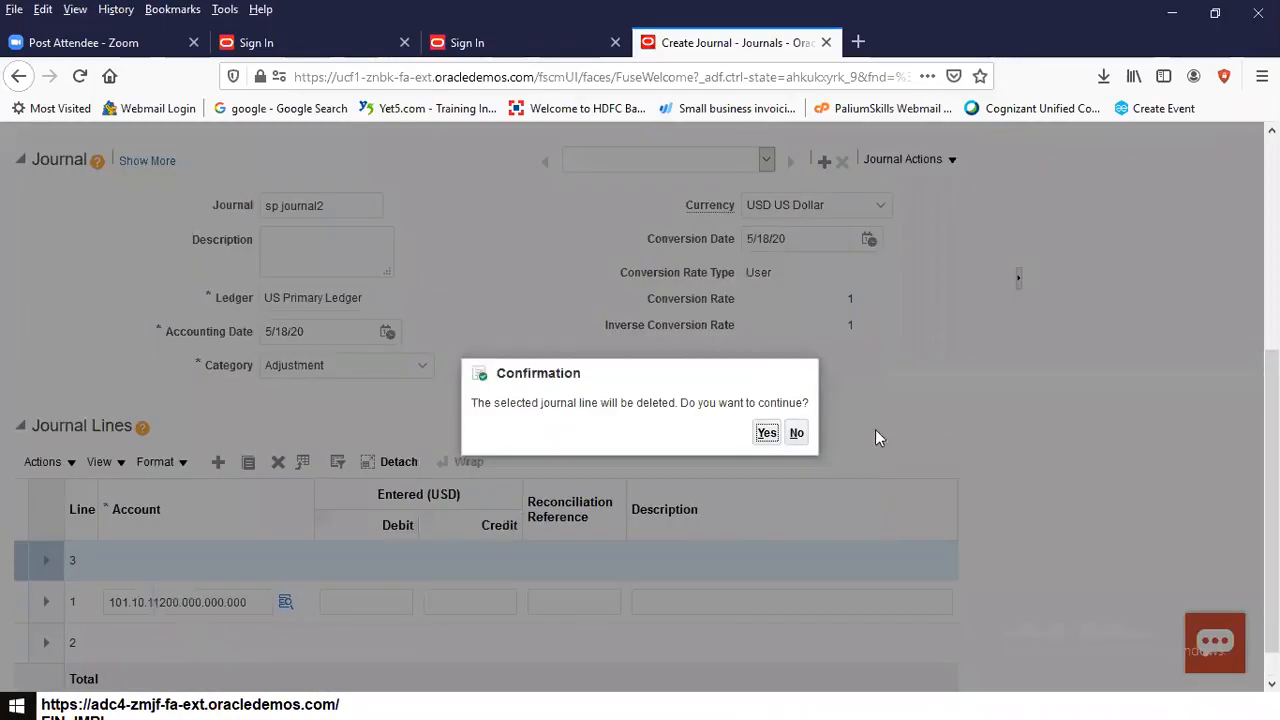
click(767, 433)
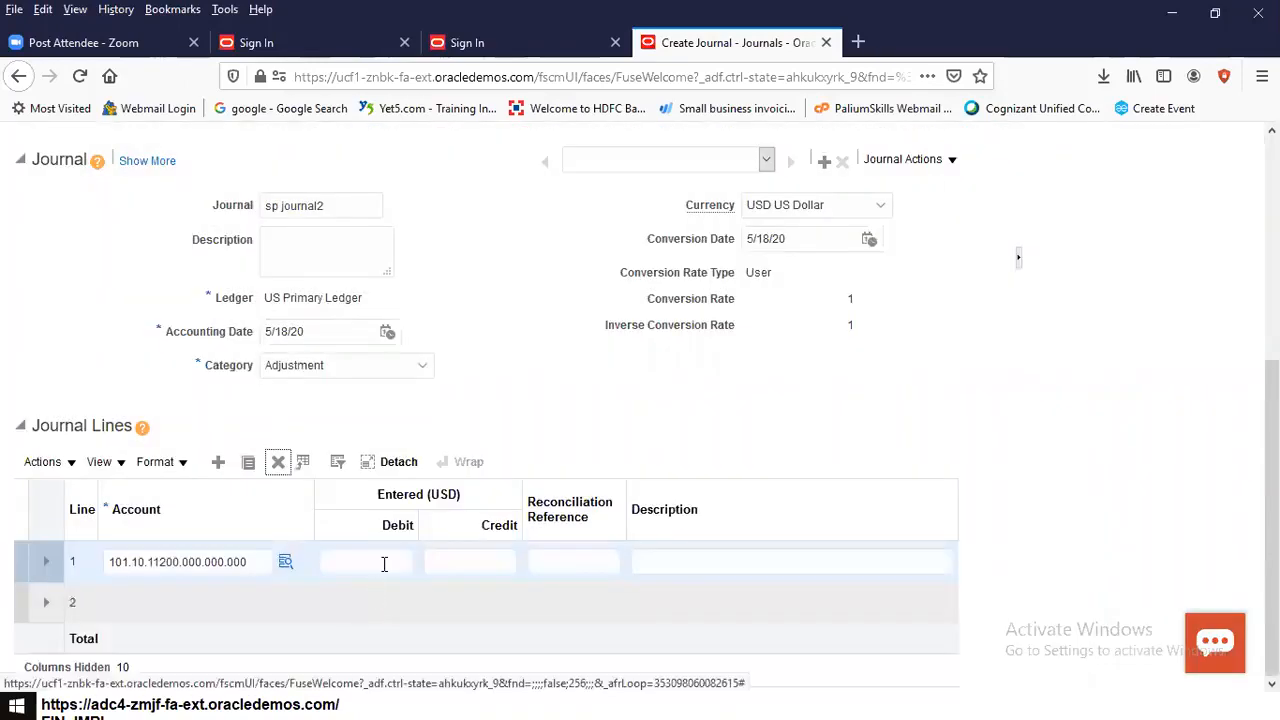
click(390, 563)
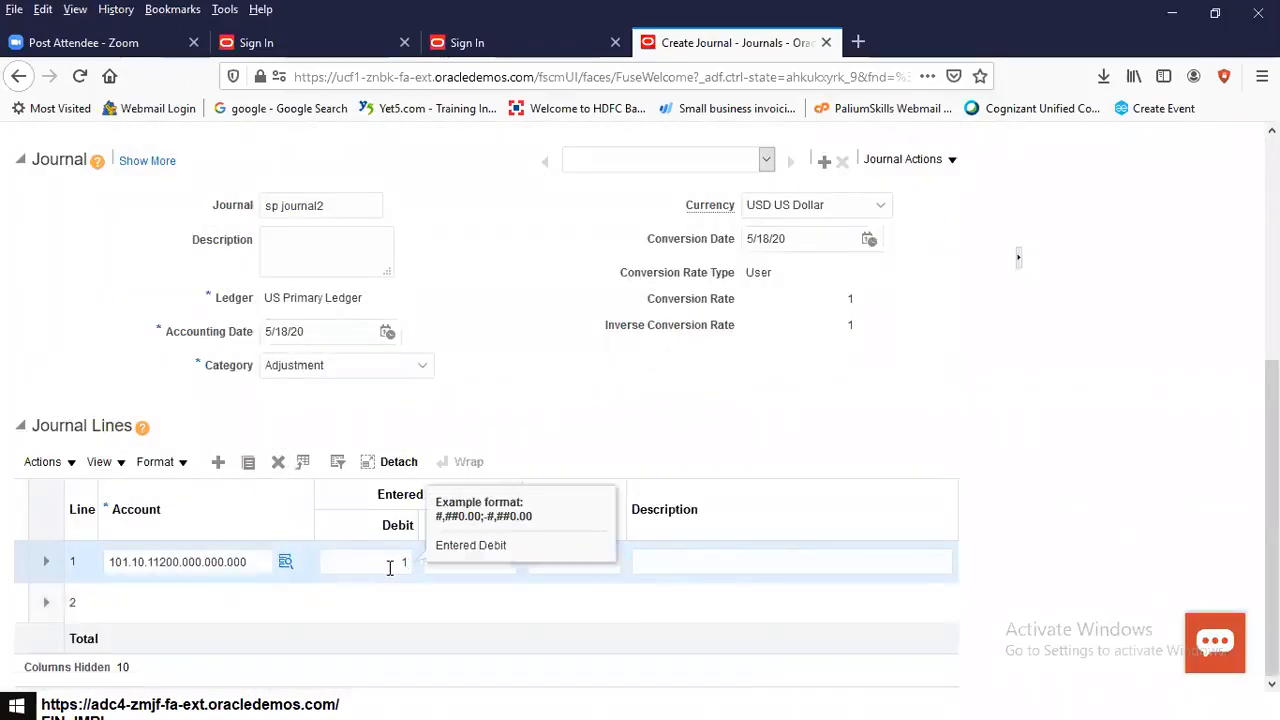
text(1200)
Credit 800 on line 2 to account 101.10.11104.000.000.000 (HDFC Account)
click(208, 603)
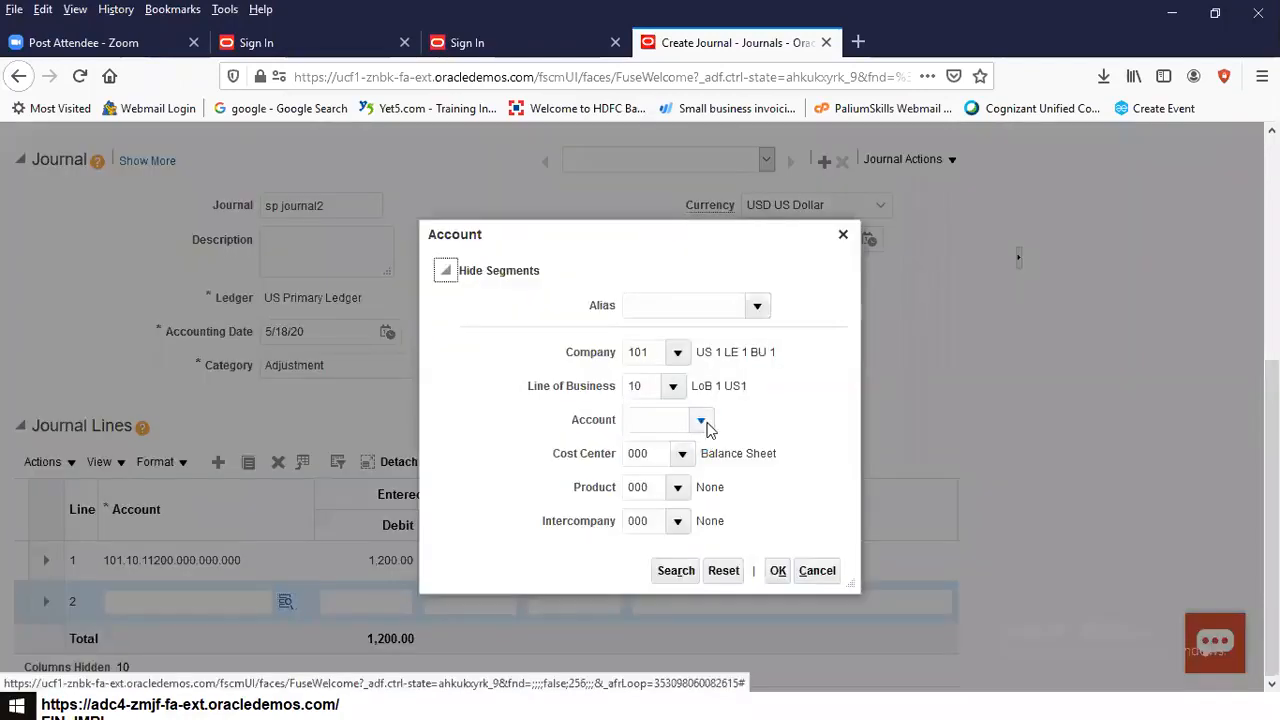
click(702, 421)
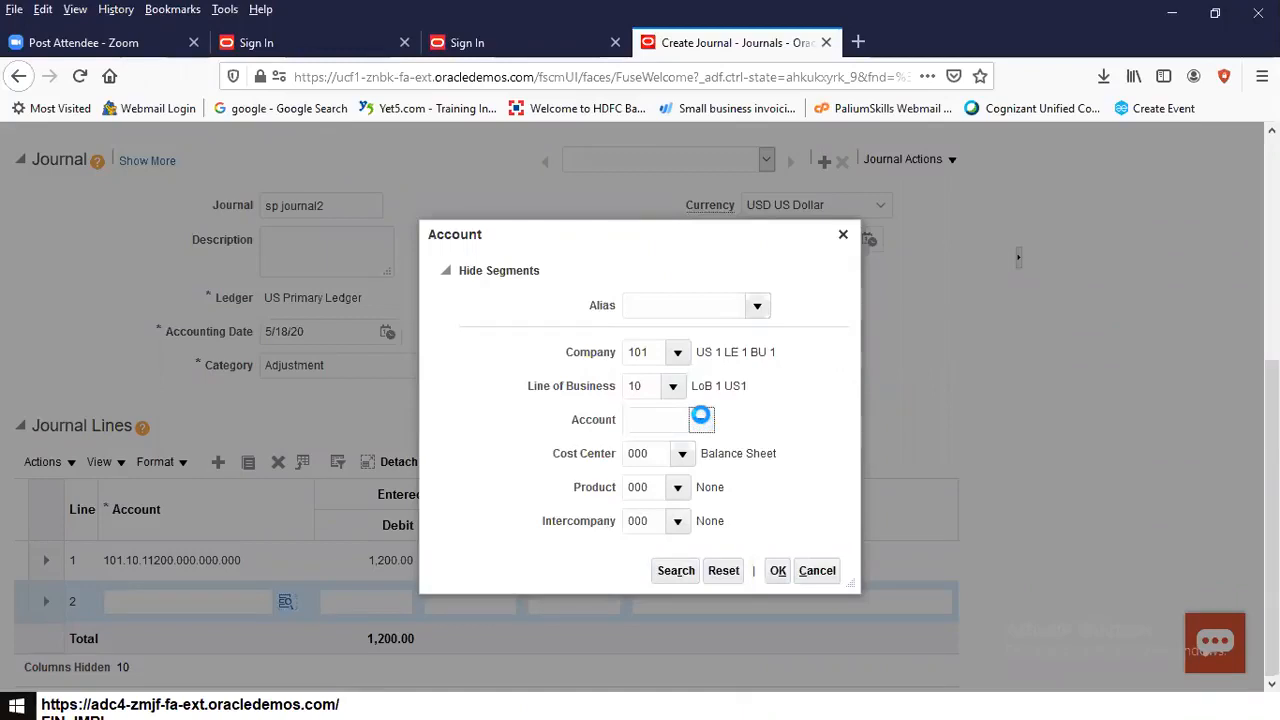
click(751, 524)
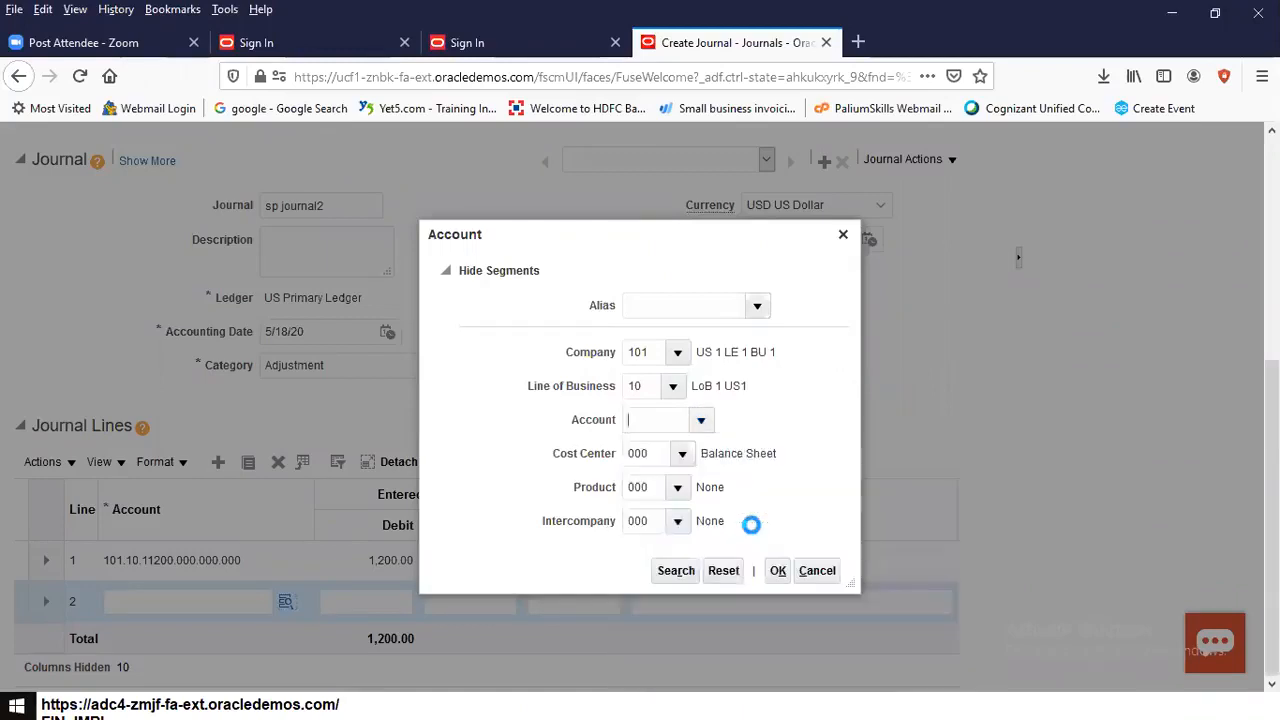
click(778, 570)
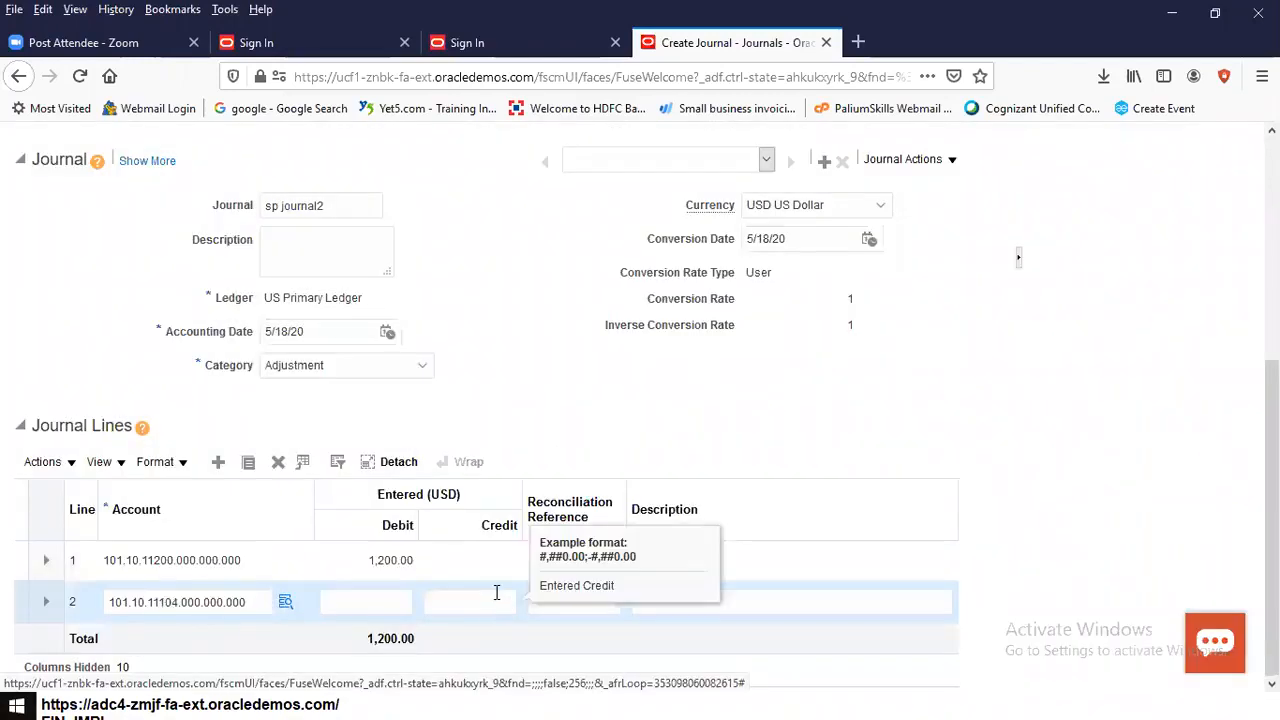
text(800)
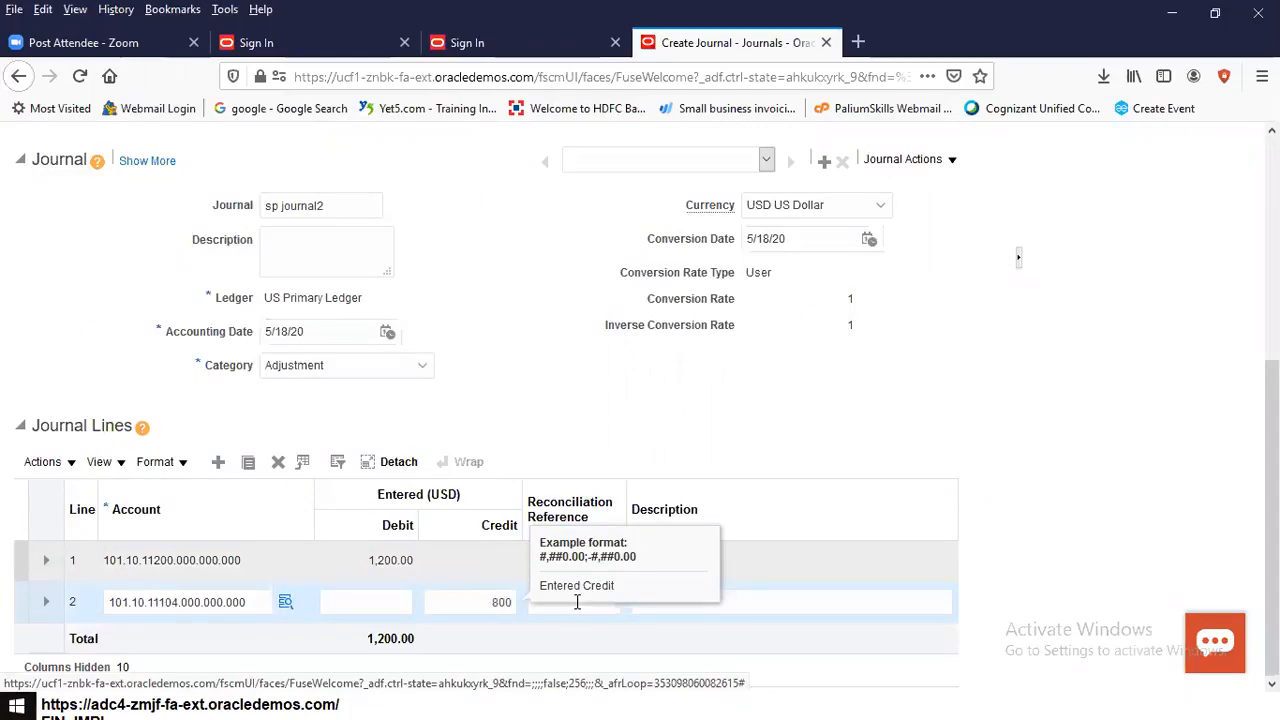
click(577, 604)
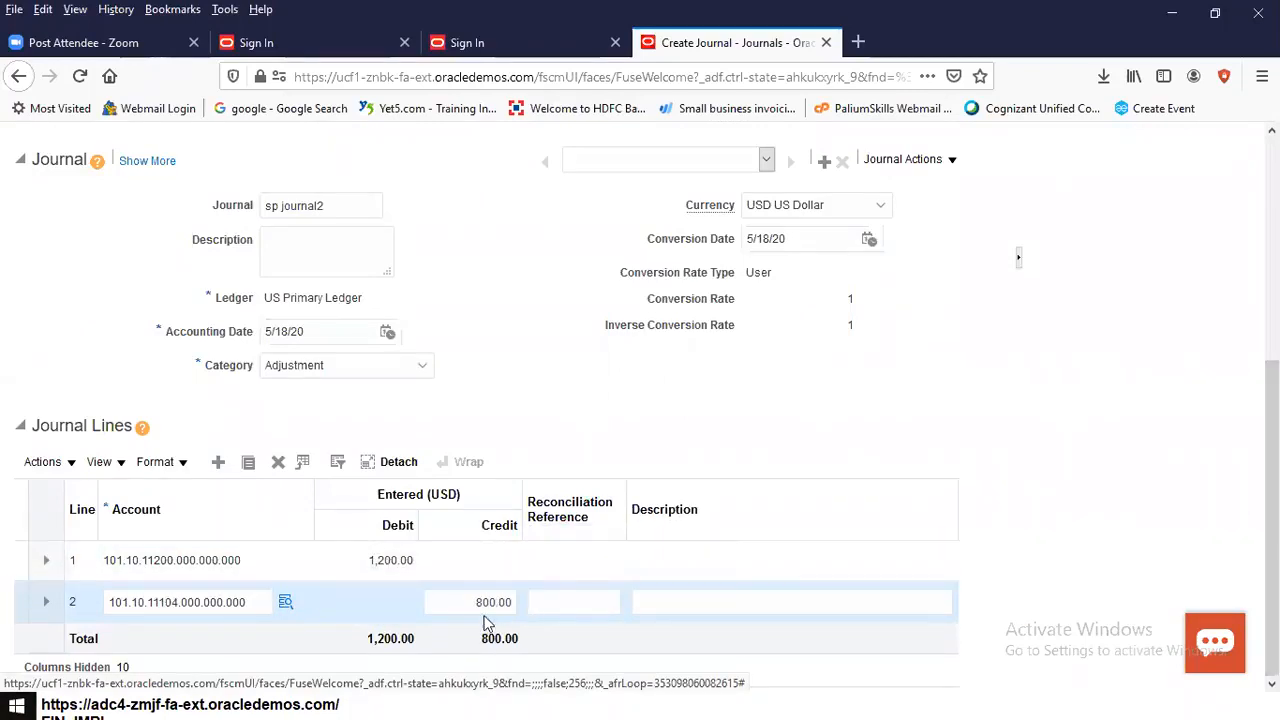
scroll(1222, 458, up, 5)
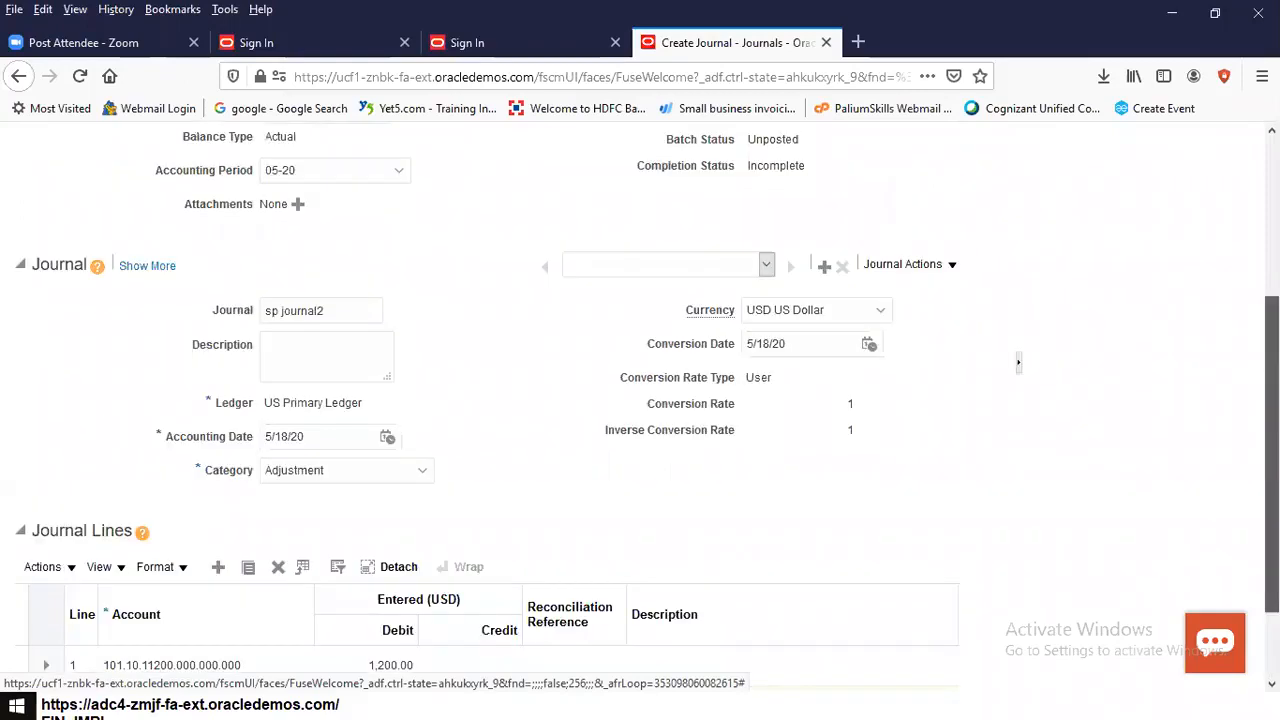
Complete and post unbalanced sp journal2, accepting imbalance warnings, so it's forwarded for approval
click(784, 216)
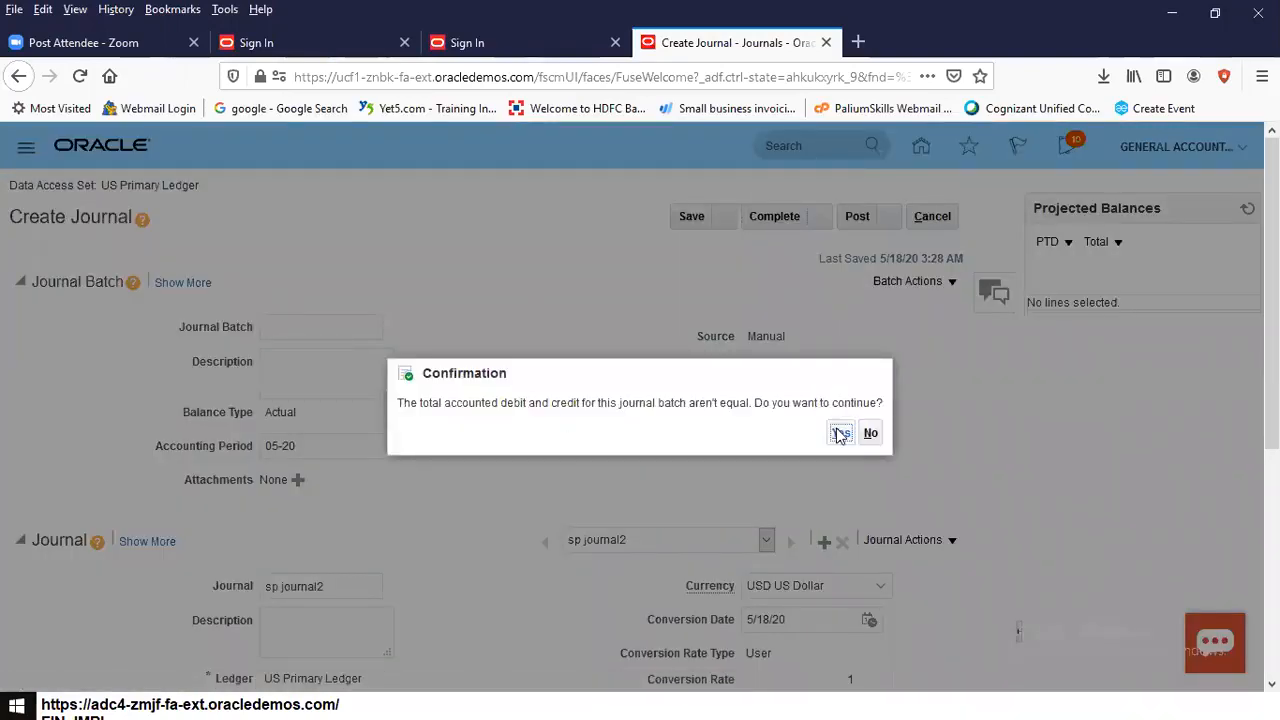
click(838, 431)
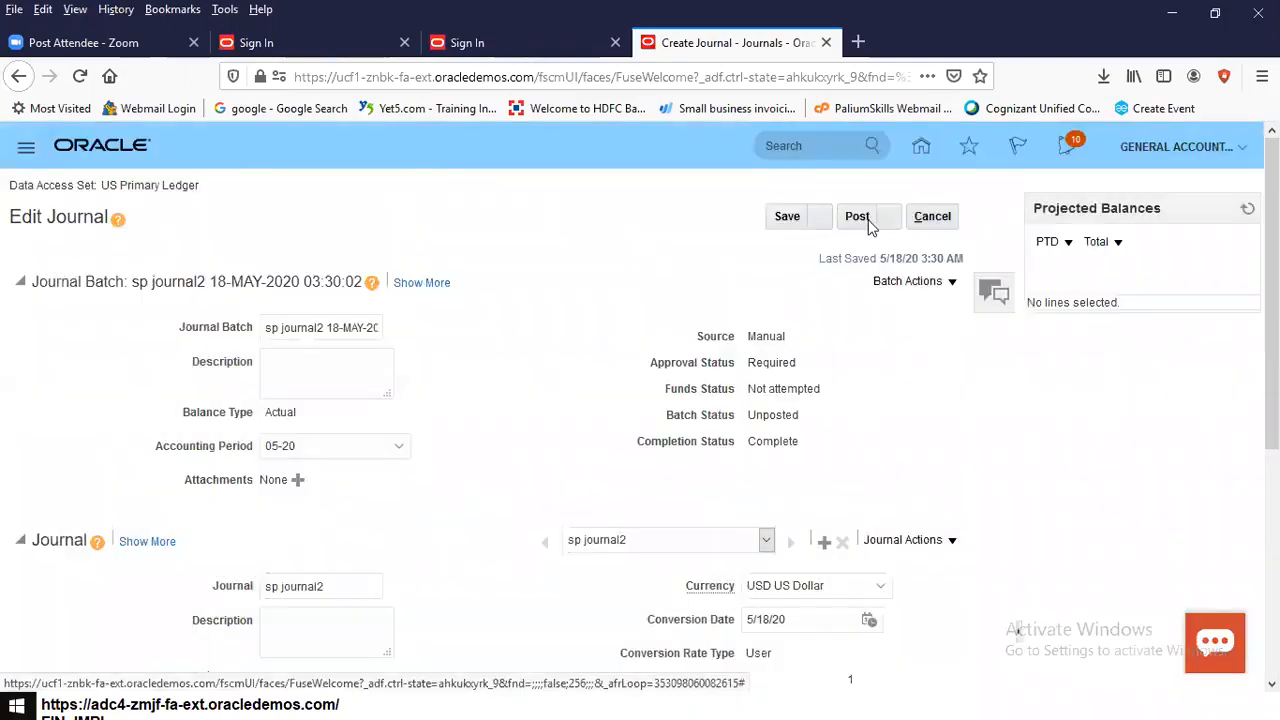
click(858, 218)
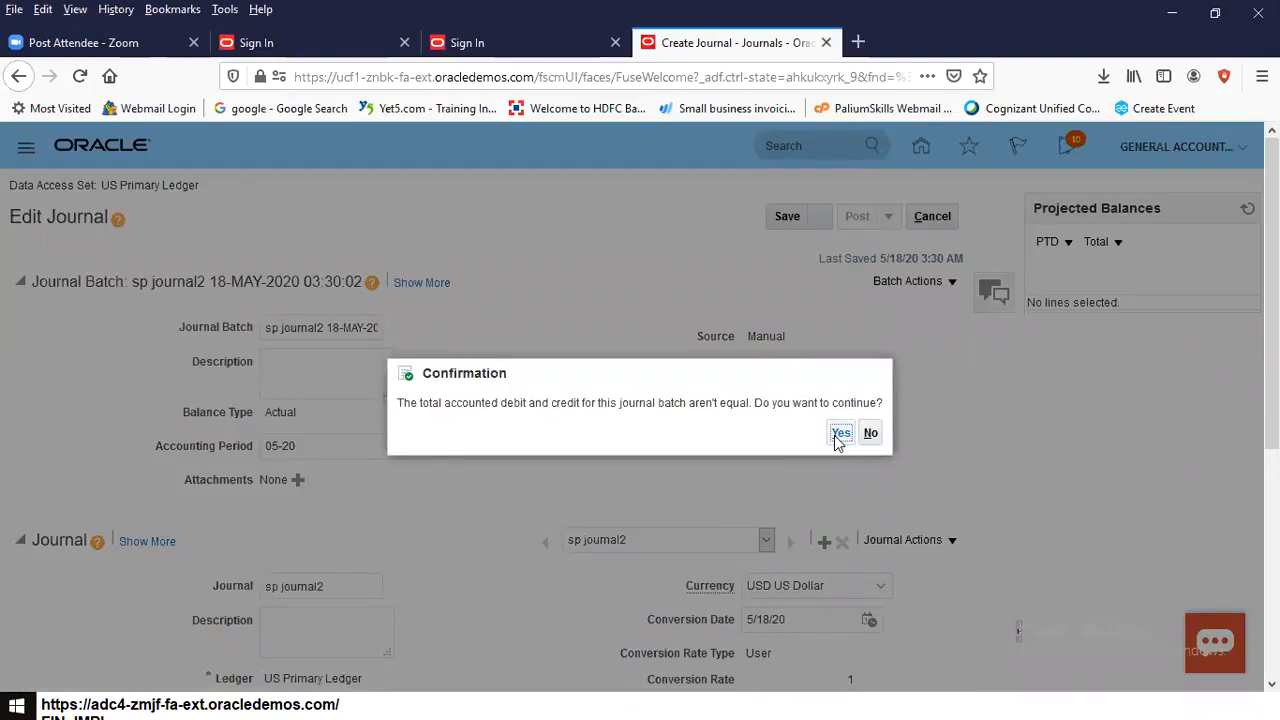
click(840, 433)
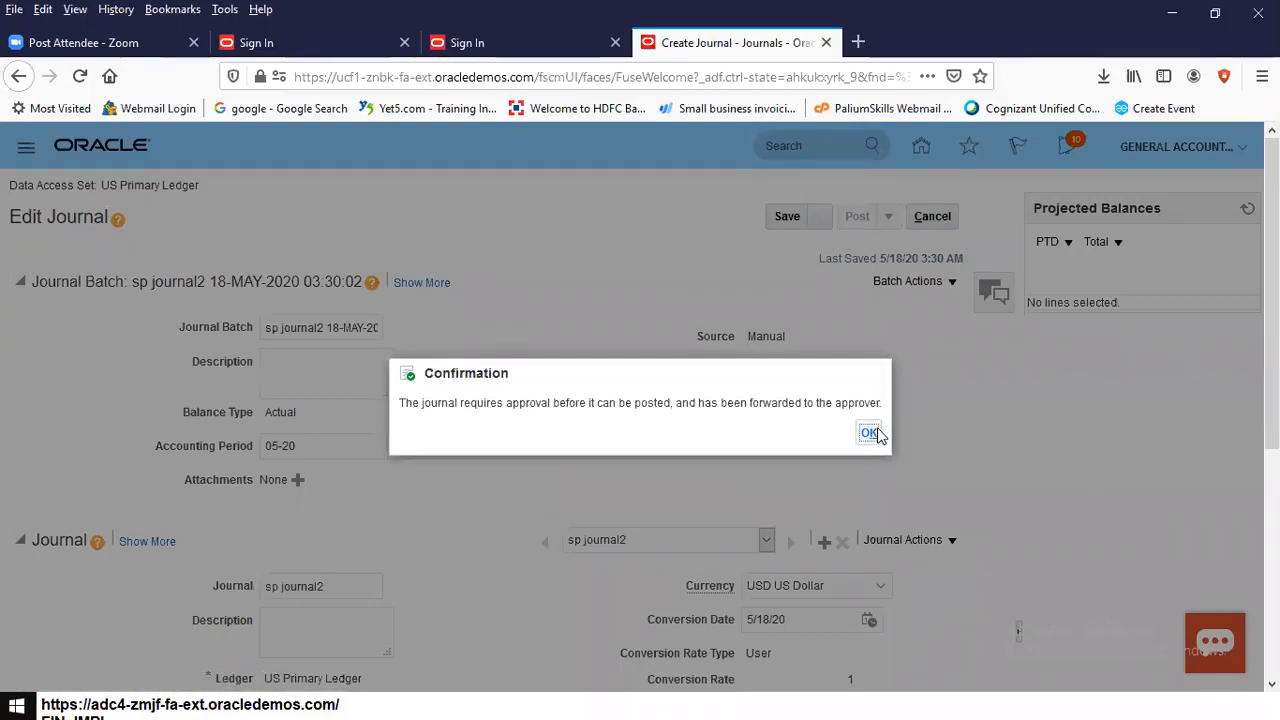
click(869, 433)
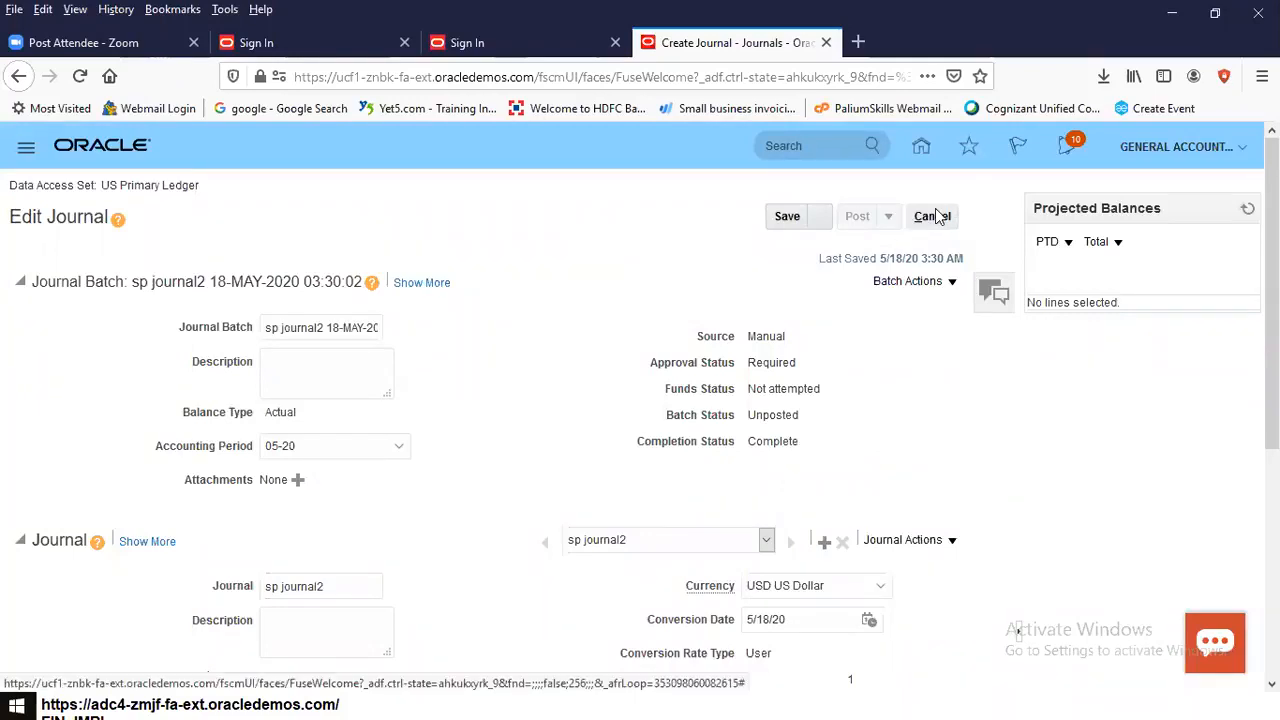
scroll(991, 289, down, 4)
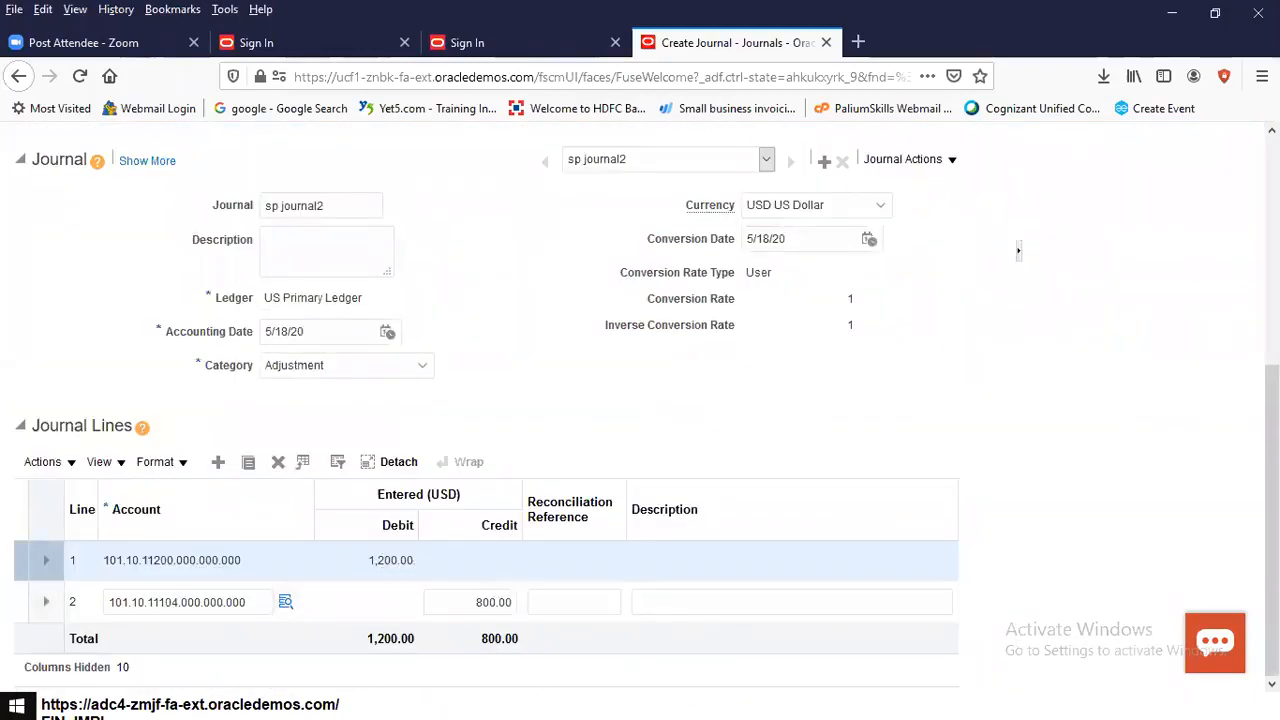
scroll(1018, 250, up, 4)
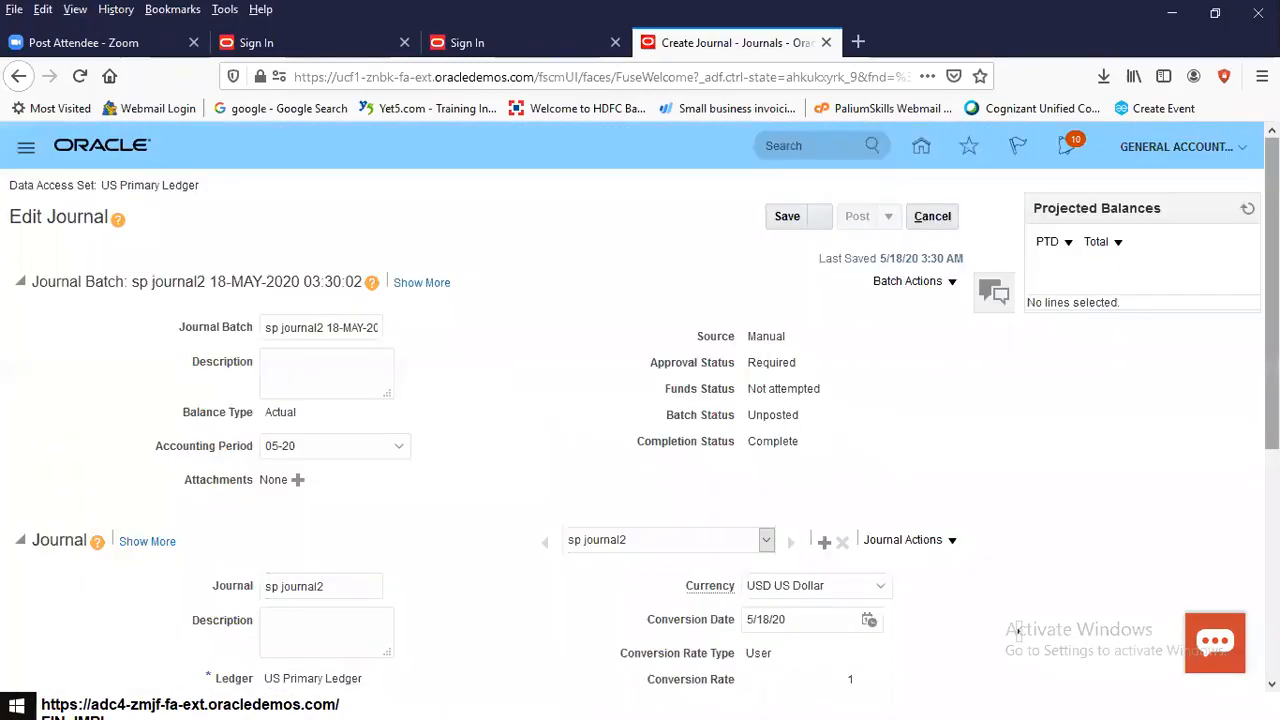
click(942, 226)
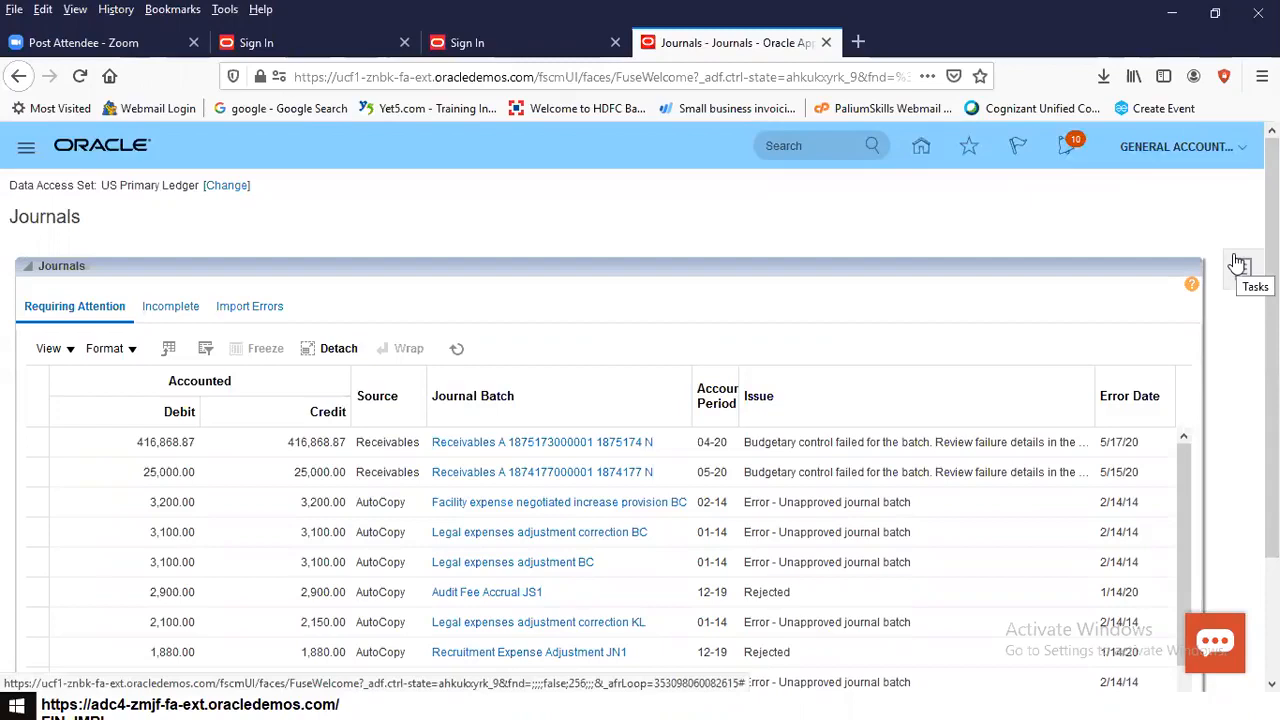
In Manage Journals, search journal names 'sp%' and select the sp journal2 row
click(1243, 273)
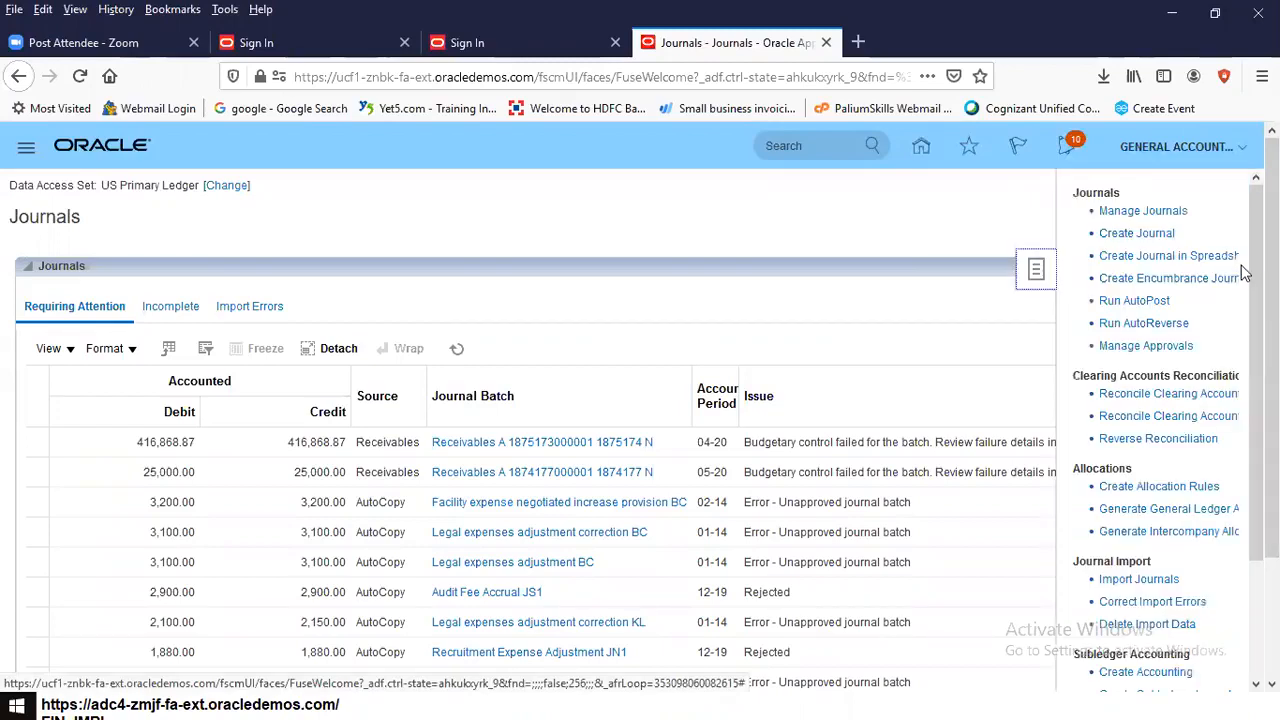
click(1157, 207)
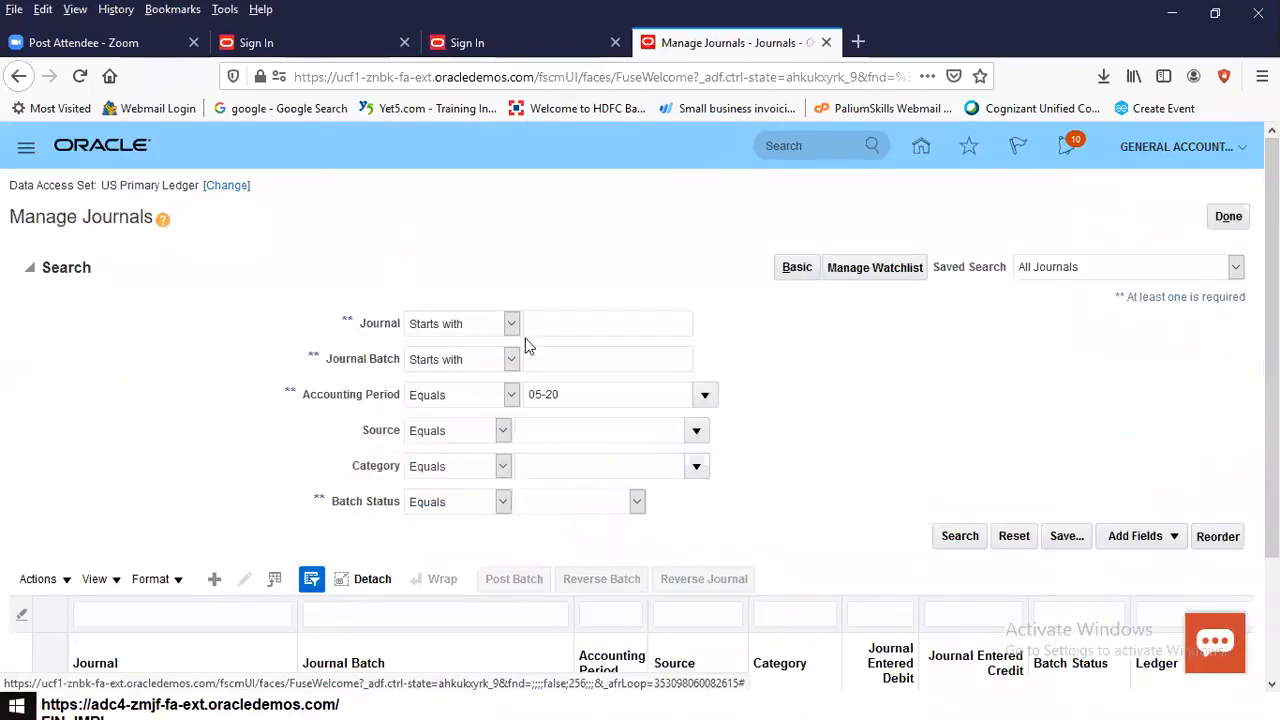
click(592, 319)
text(s)
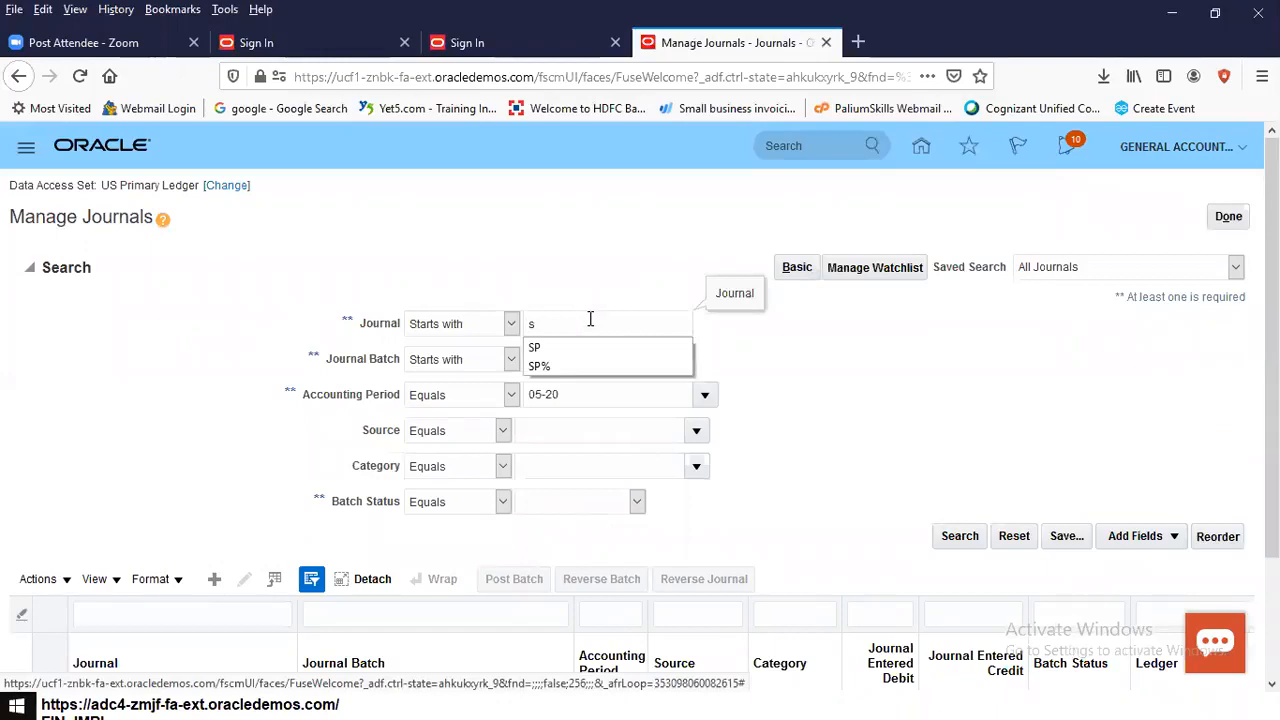
text(p%)
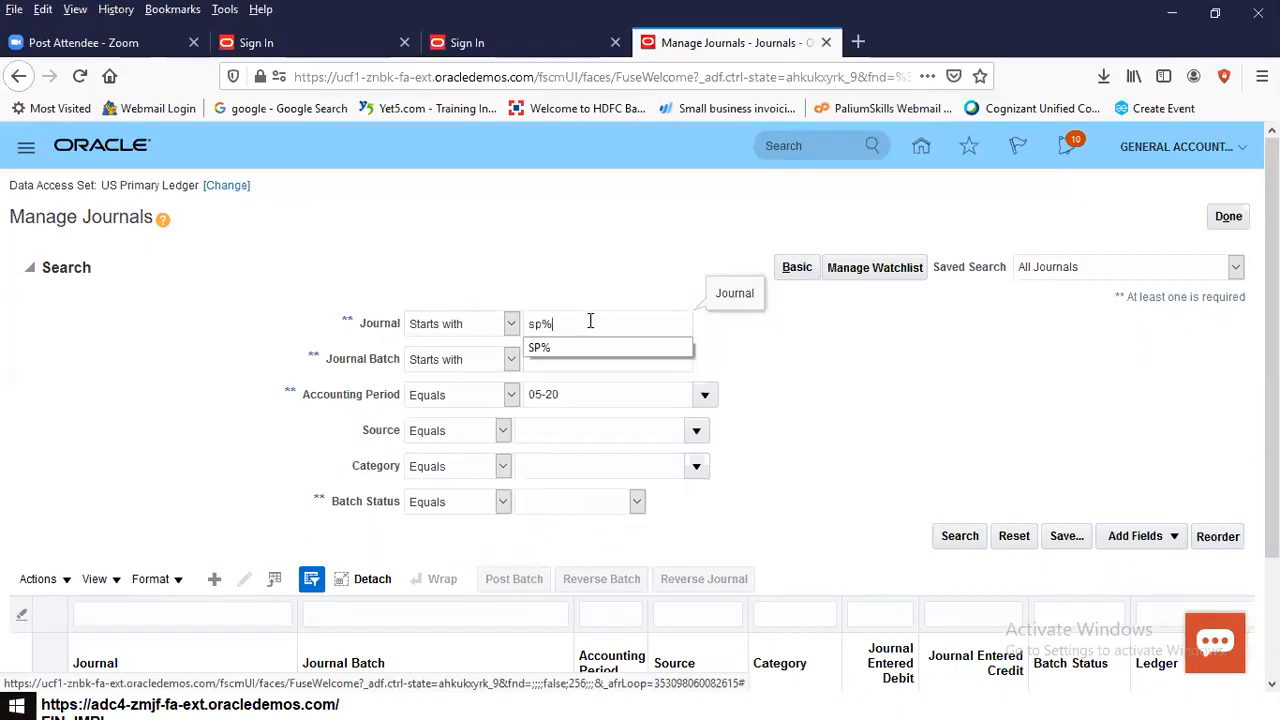
click(964, 538)
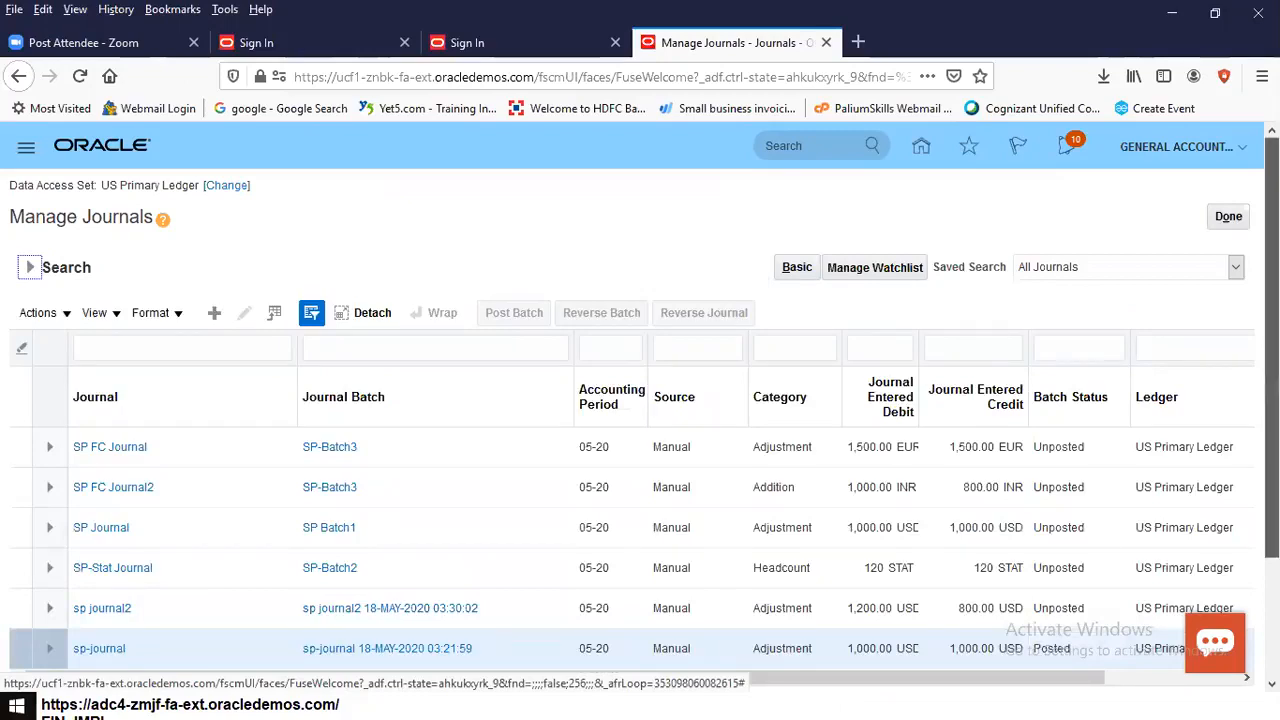
scroll(1192, 514, down, 1)
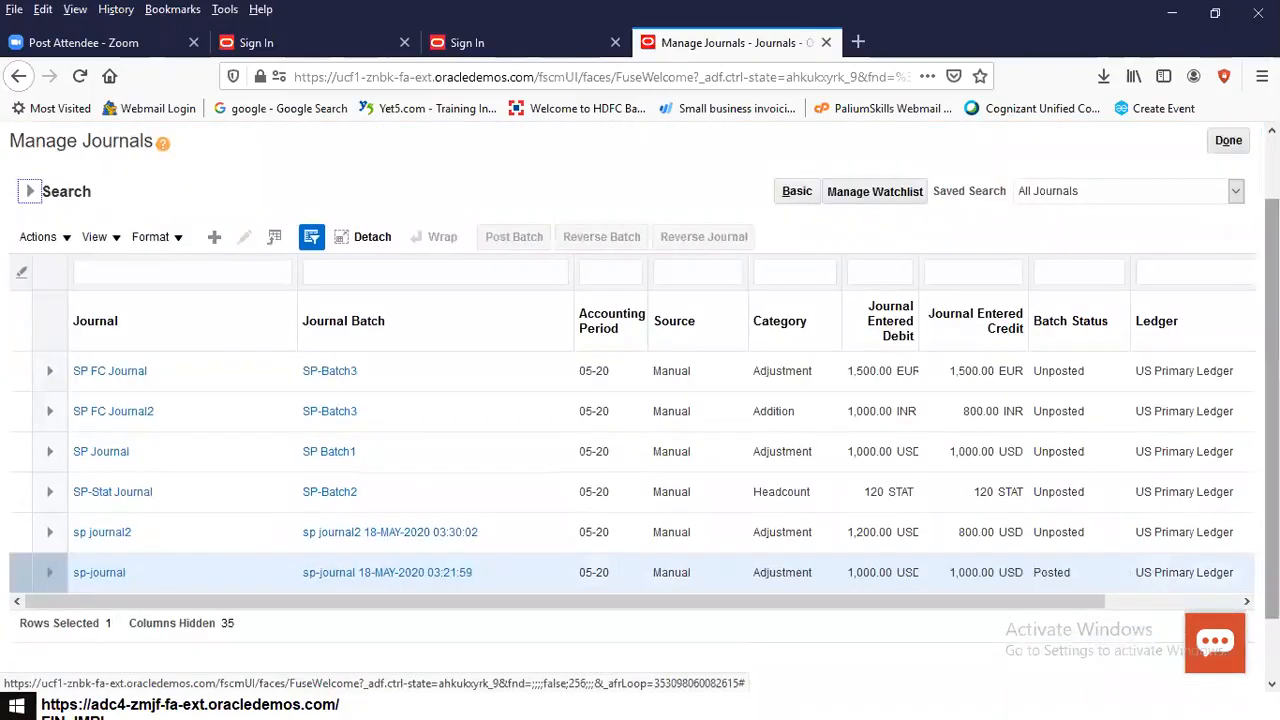
click(1183, 526)
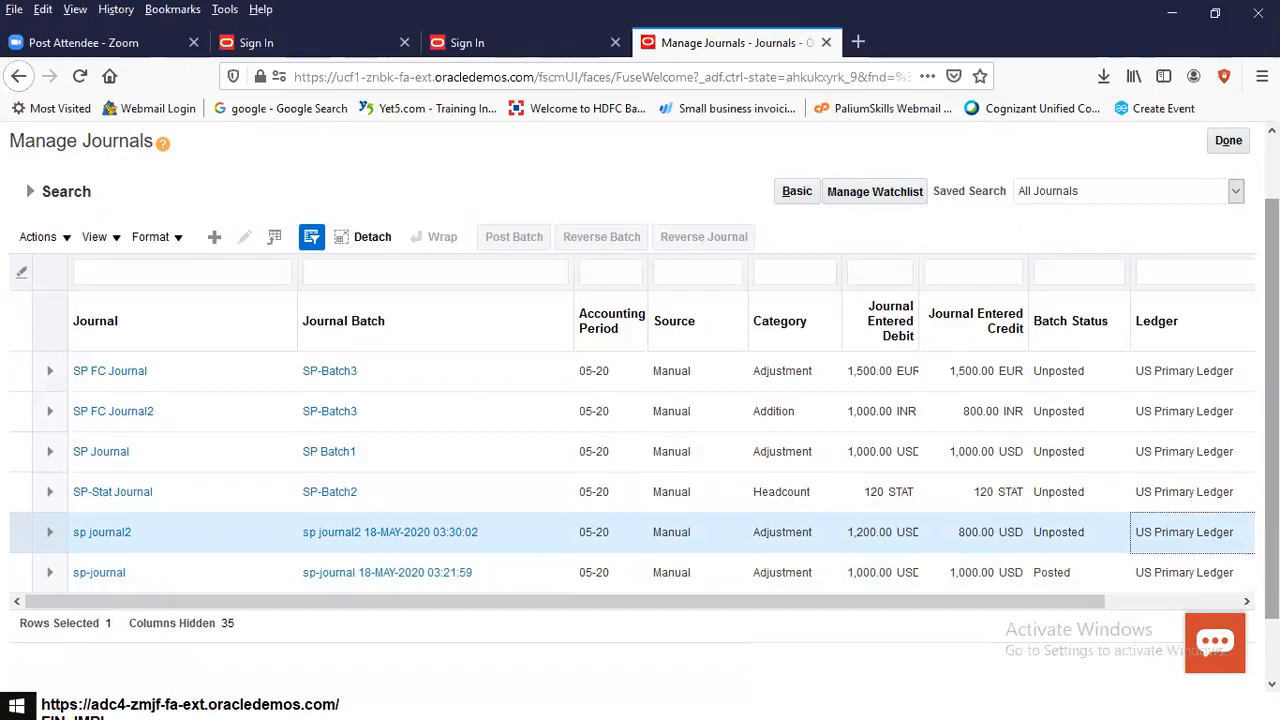
Expand the search criteria and show the pending notifications
scroll(699, 332, up, 1)
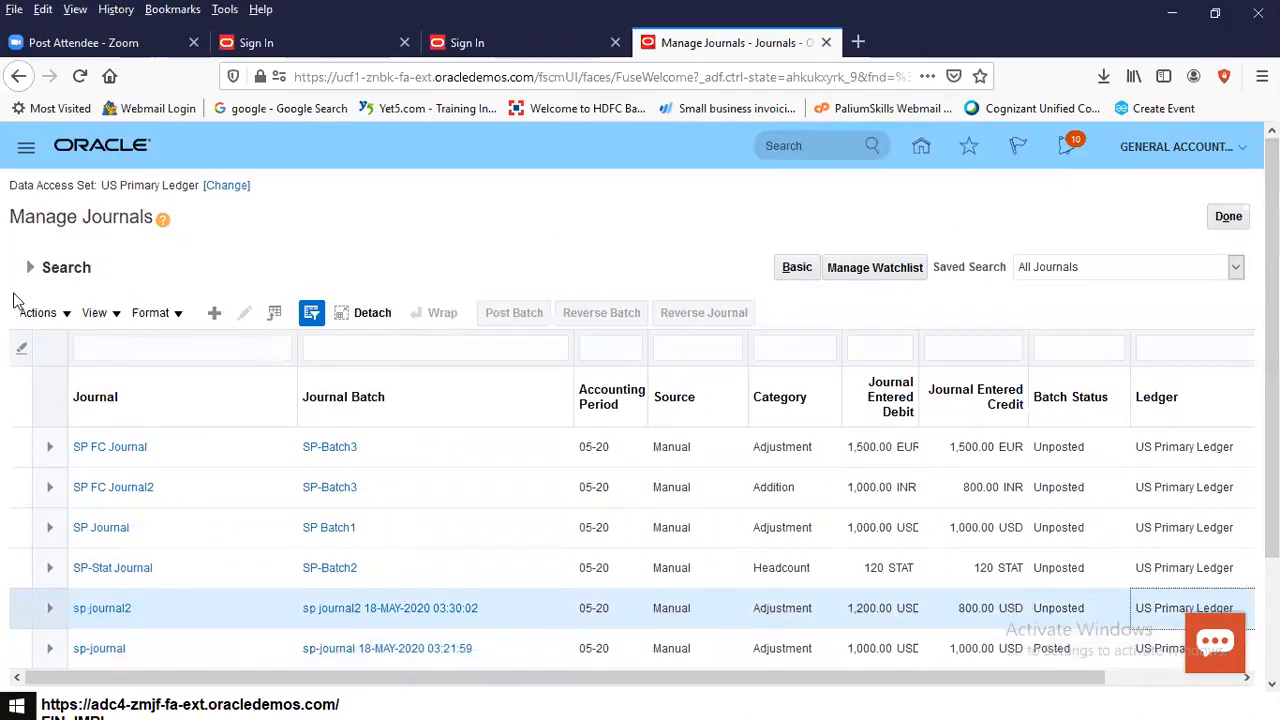
click(30, 267)
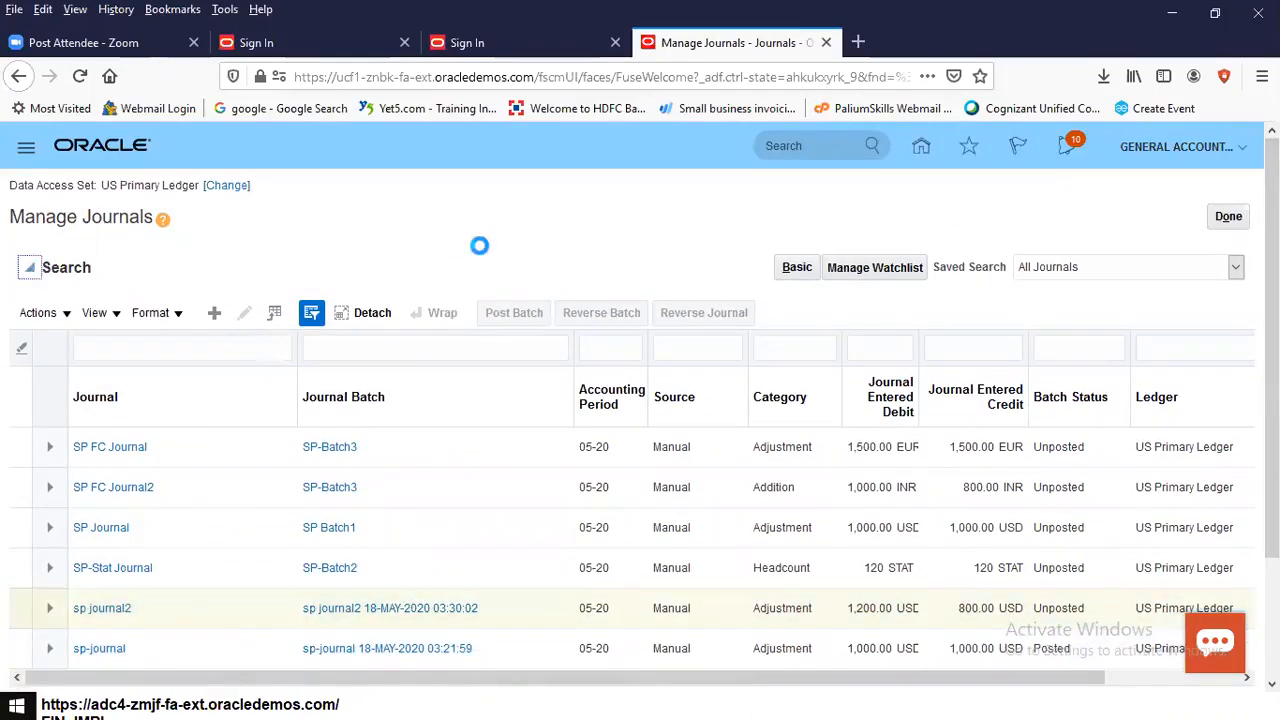
click(1068, 150)
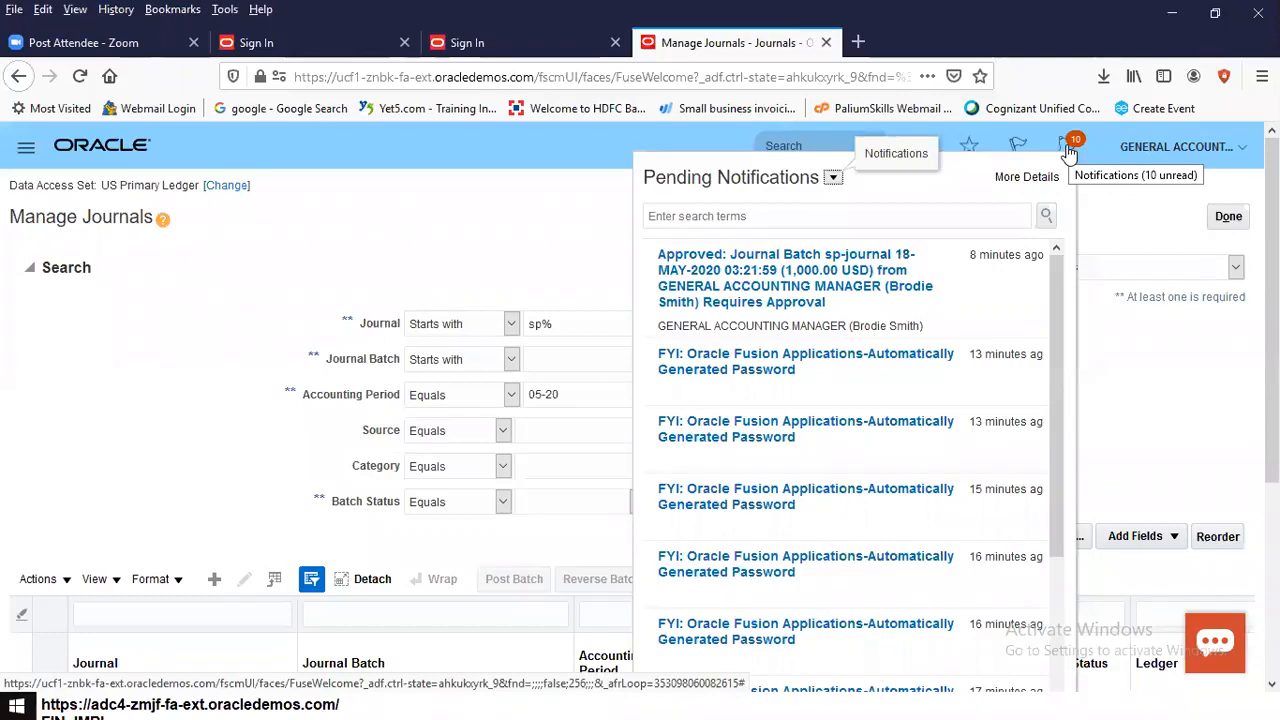
Open the 'Approved: Journal Batch sp-journal' notification and review its lines and history
click(1050, 216)
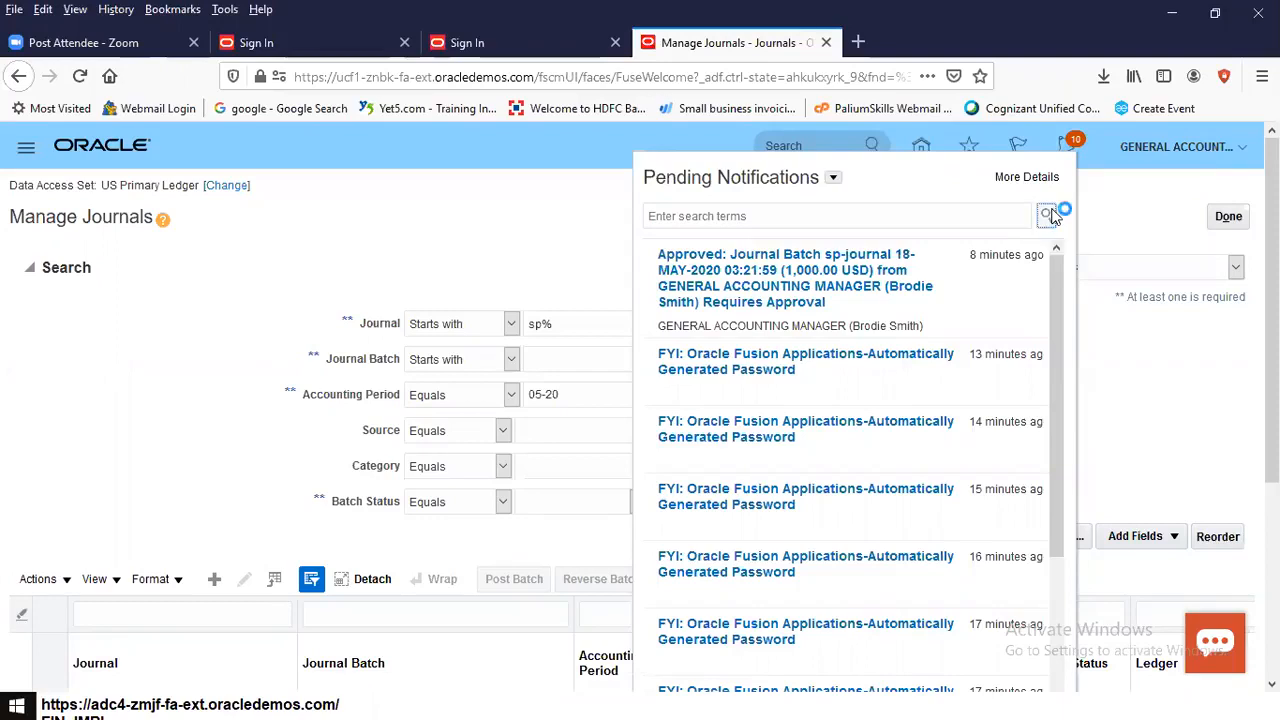
click(840, 262)
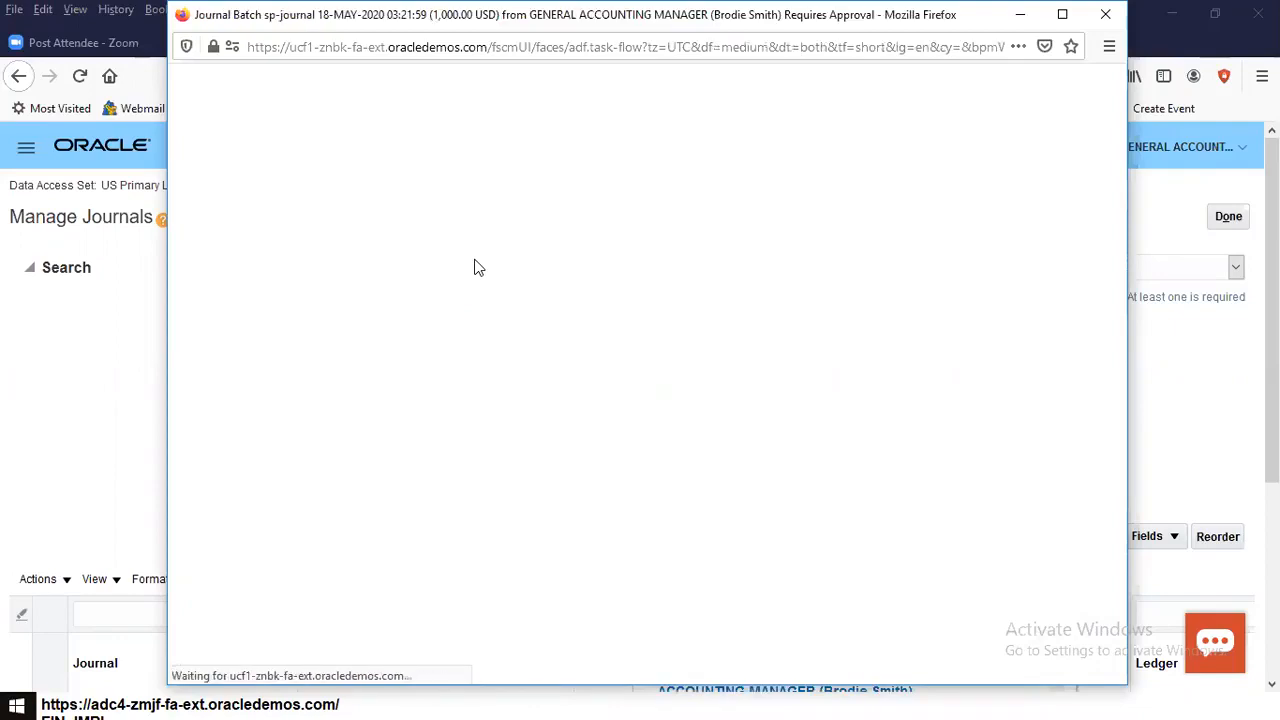
scroll(476, 268, down, 8)
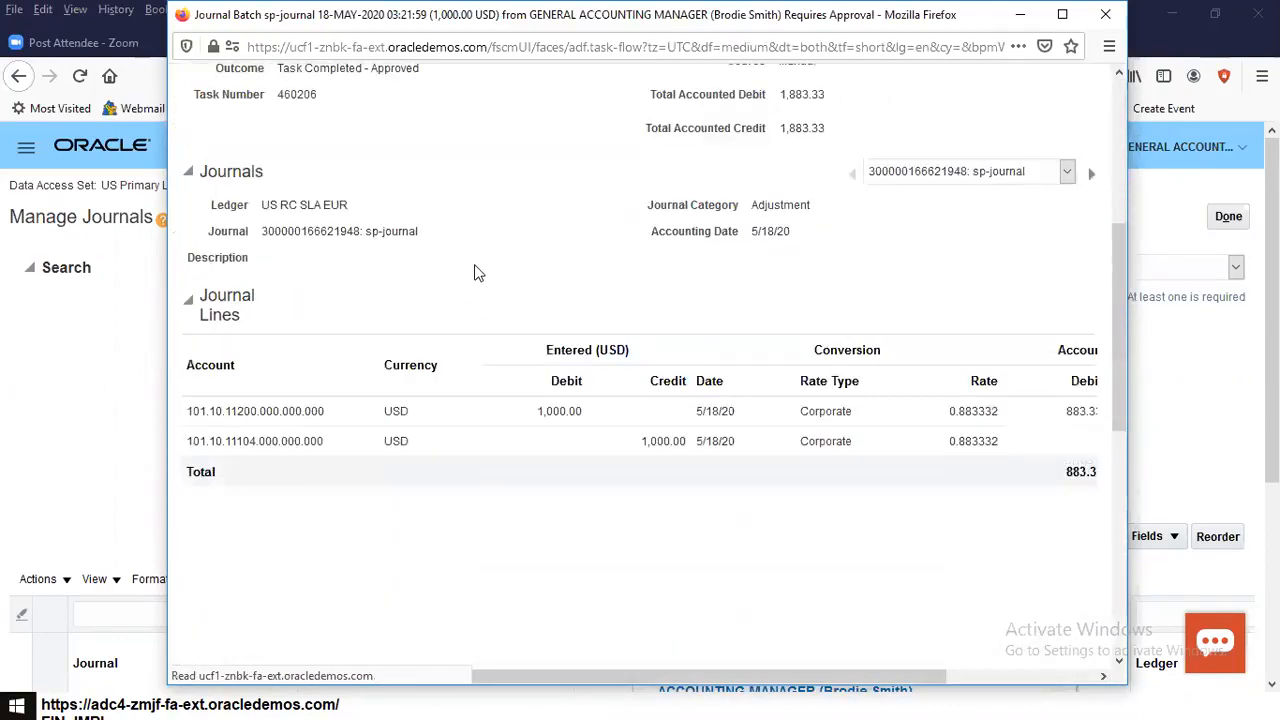
scroll(477, 271, down, 2)
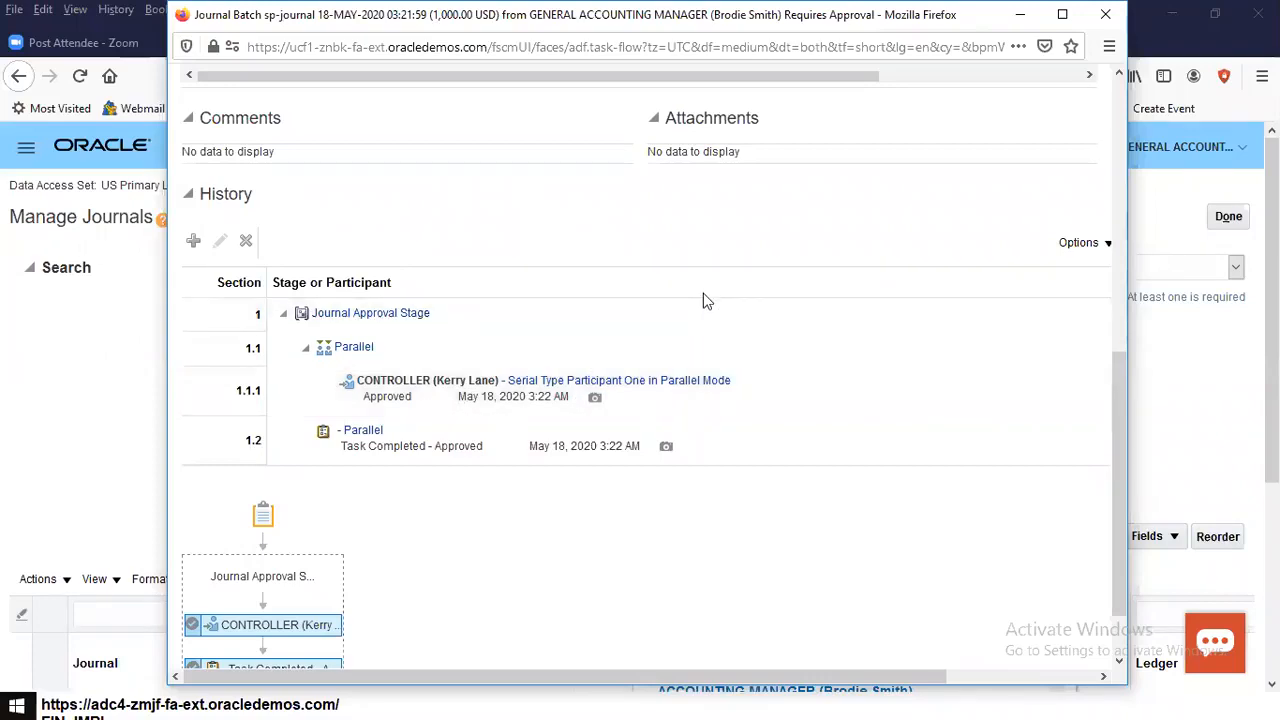
scroll(703, 300, up, 8)
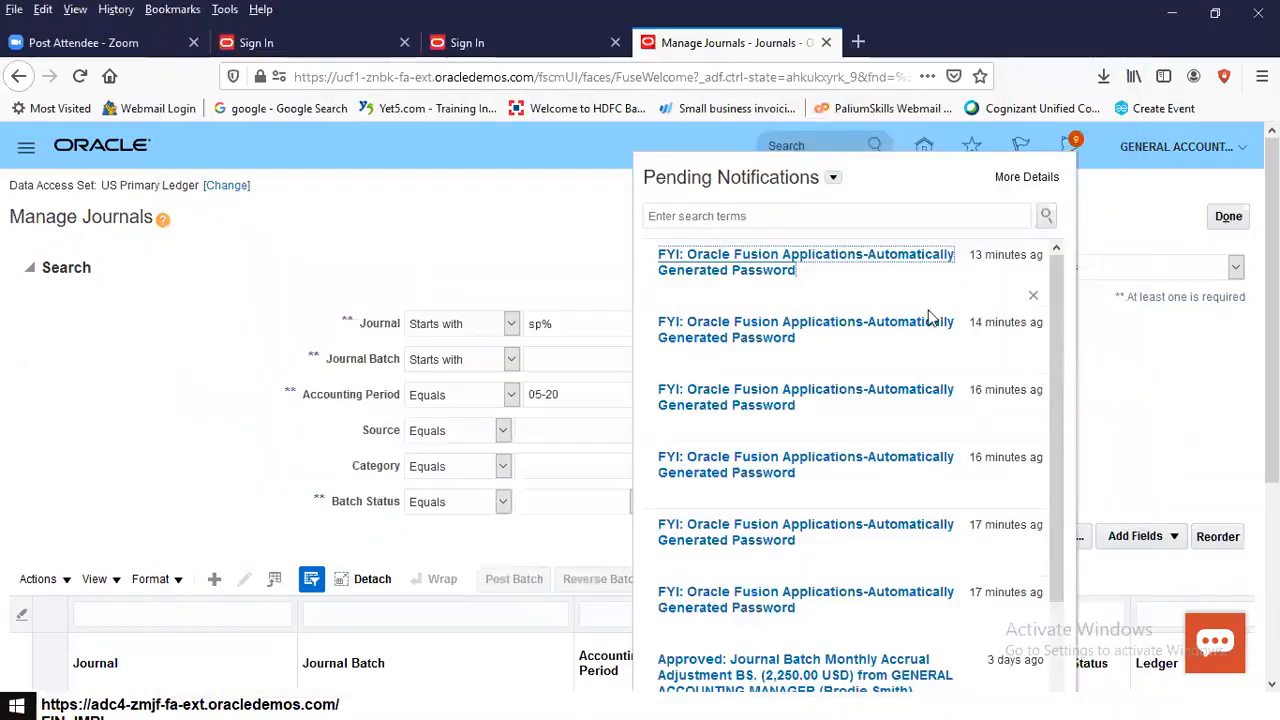
Close the notifications, rerun the sp% journal search, and hide the criteria
click(1046, 216)
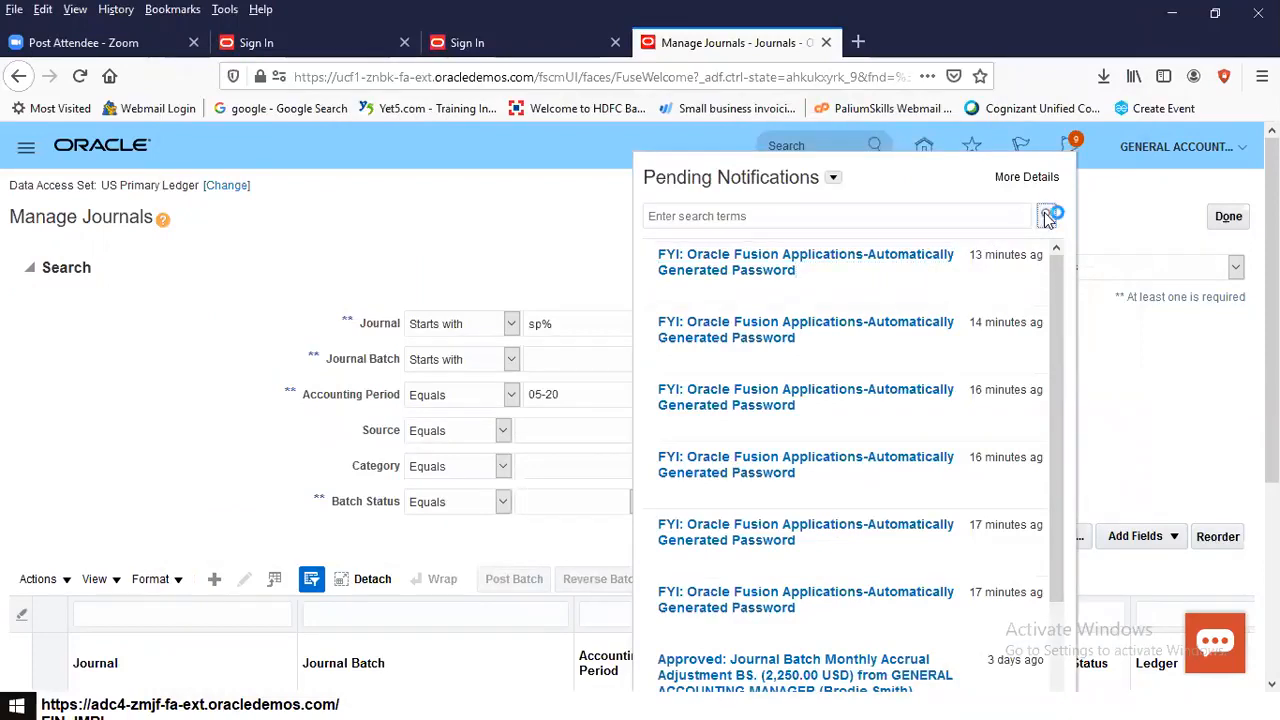
click(1096, 210)
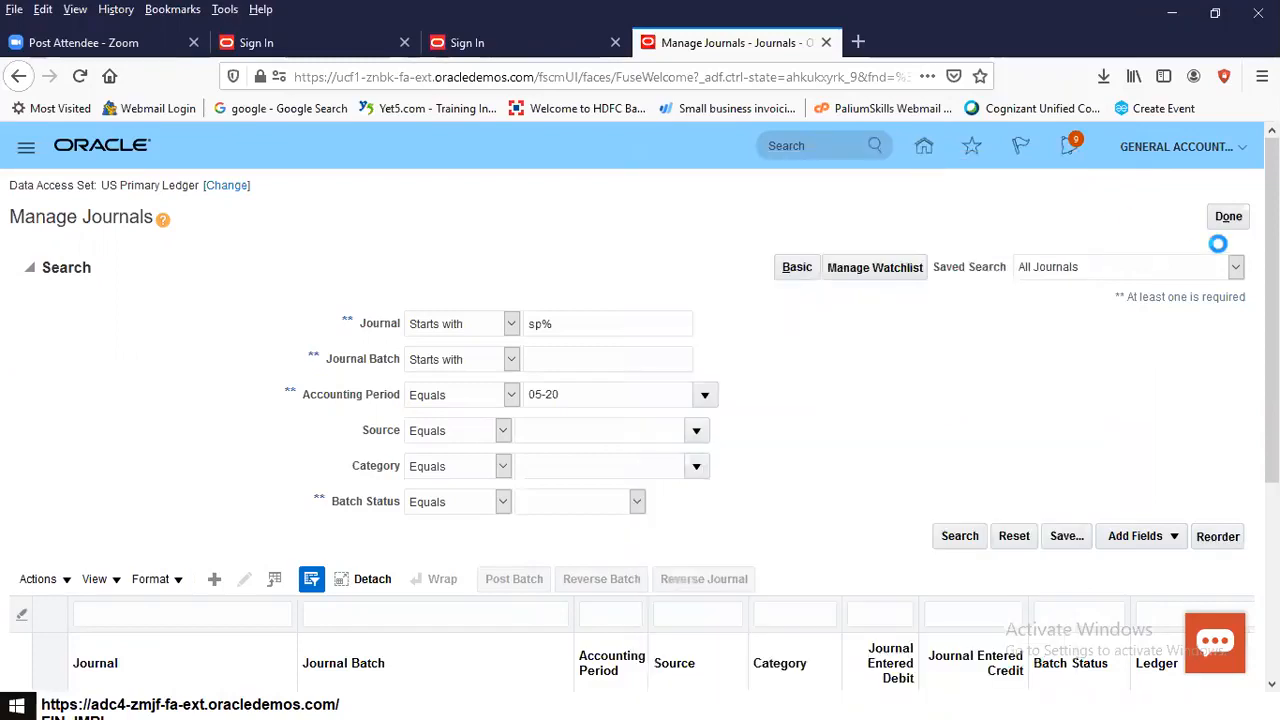
click(962, 535)
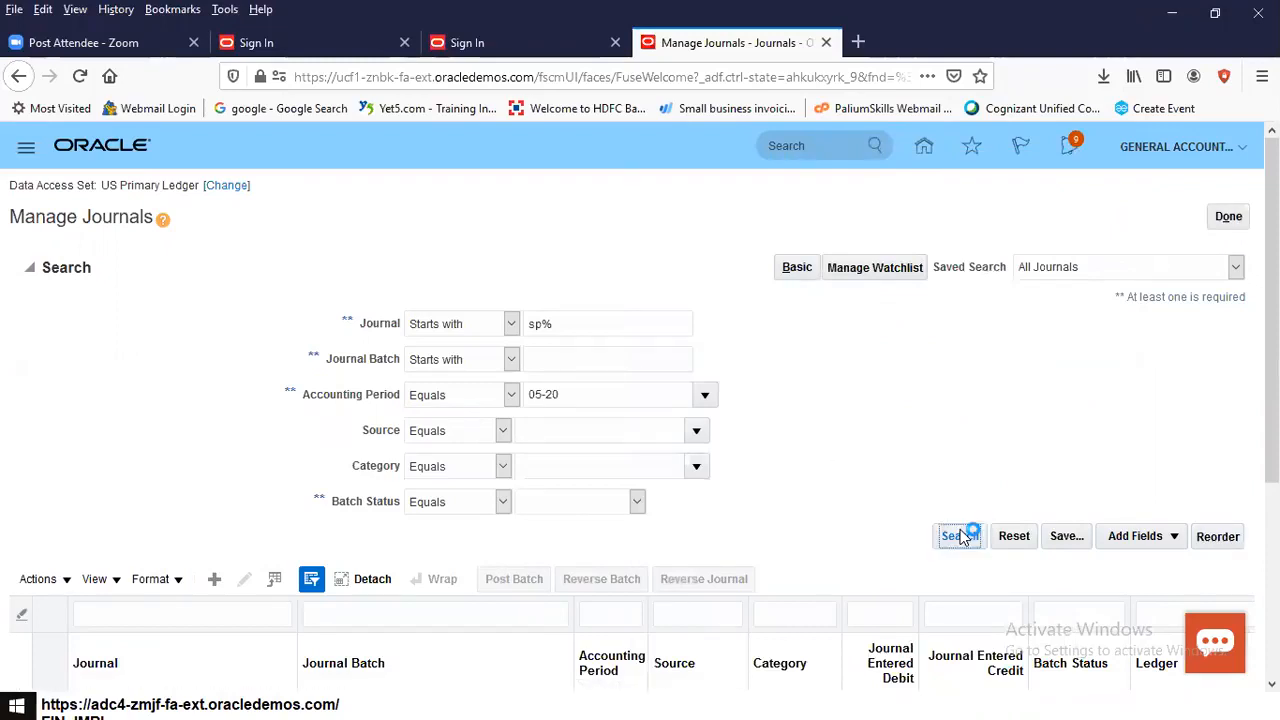
click(30, 267)
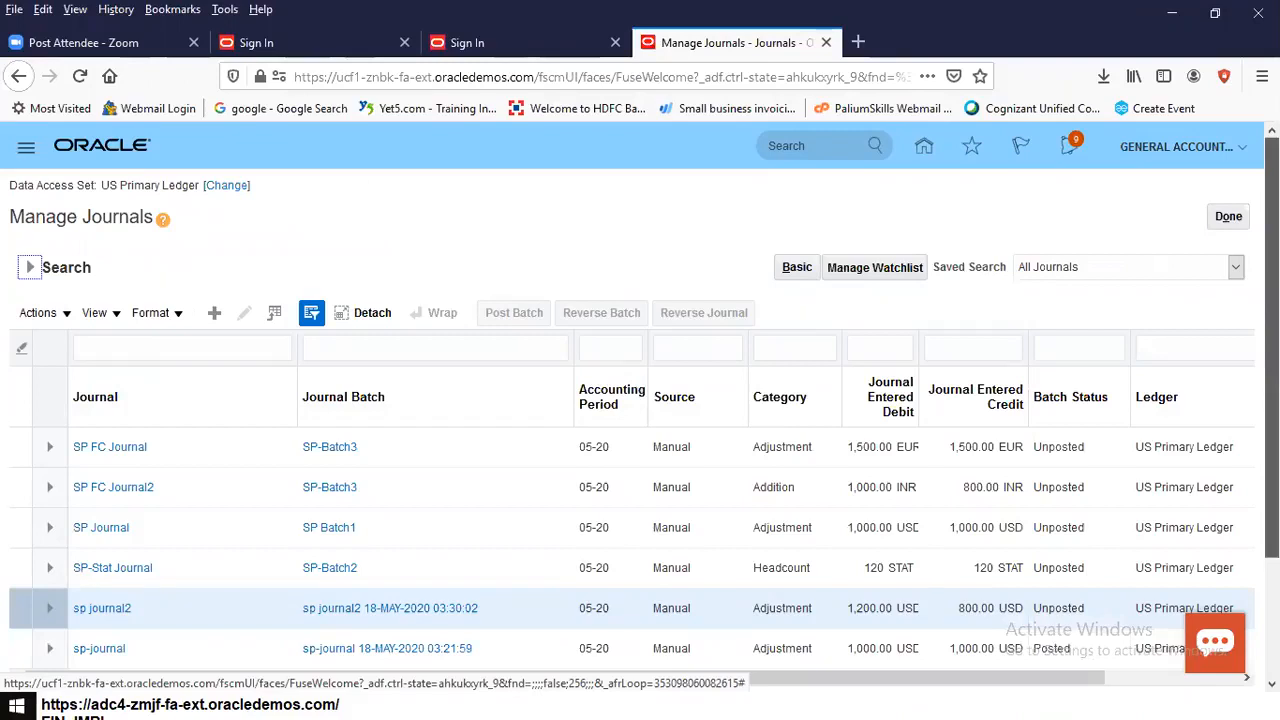
Open sp journal2 from the results, showing Approval In process and Batch Unposted
scroll(640, 400, down, 1)
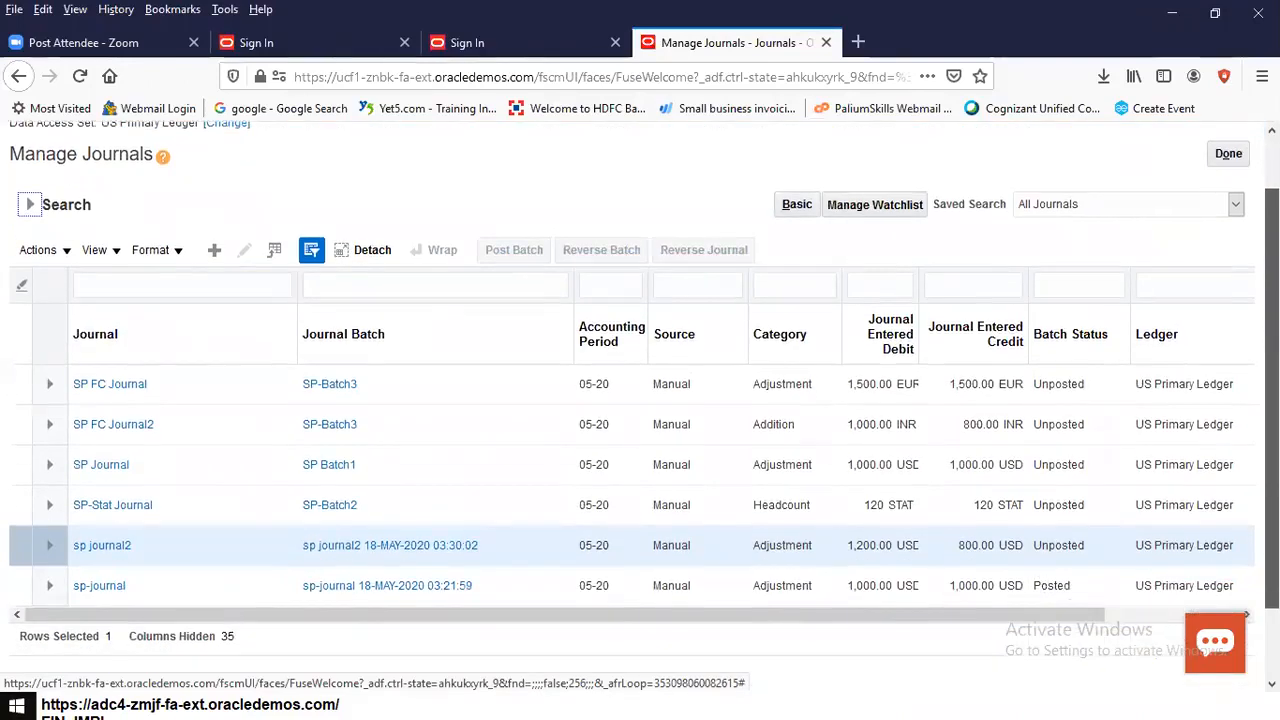
drag(1070, 618, 823, 674)
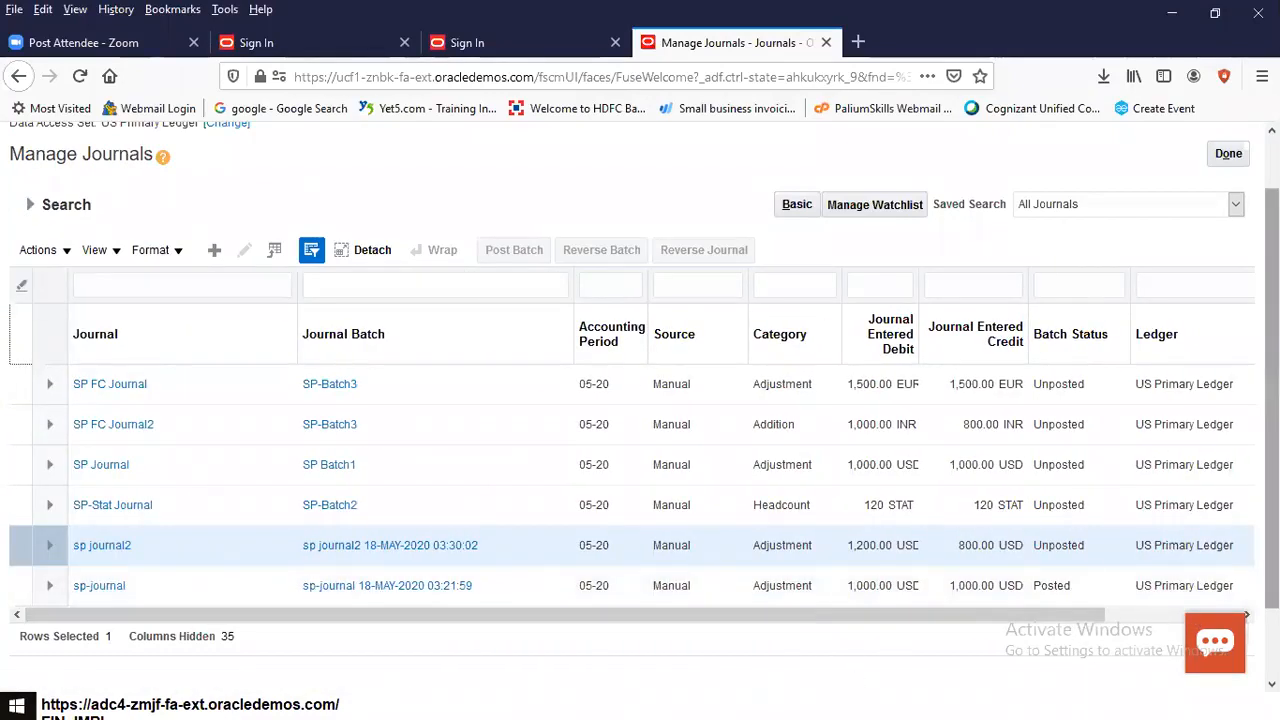
drag(1271, 500, 1271, 446)
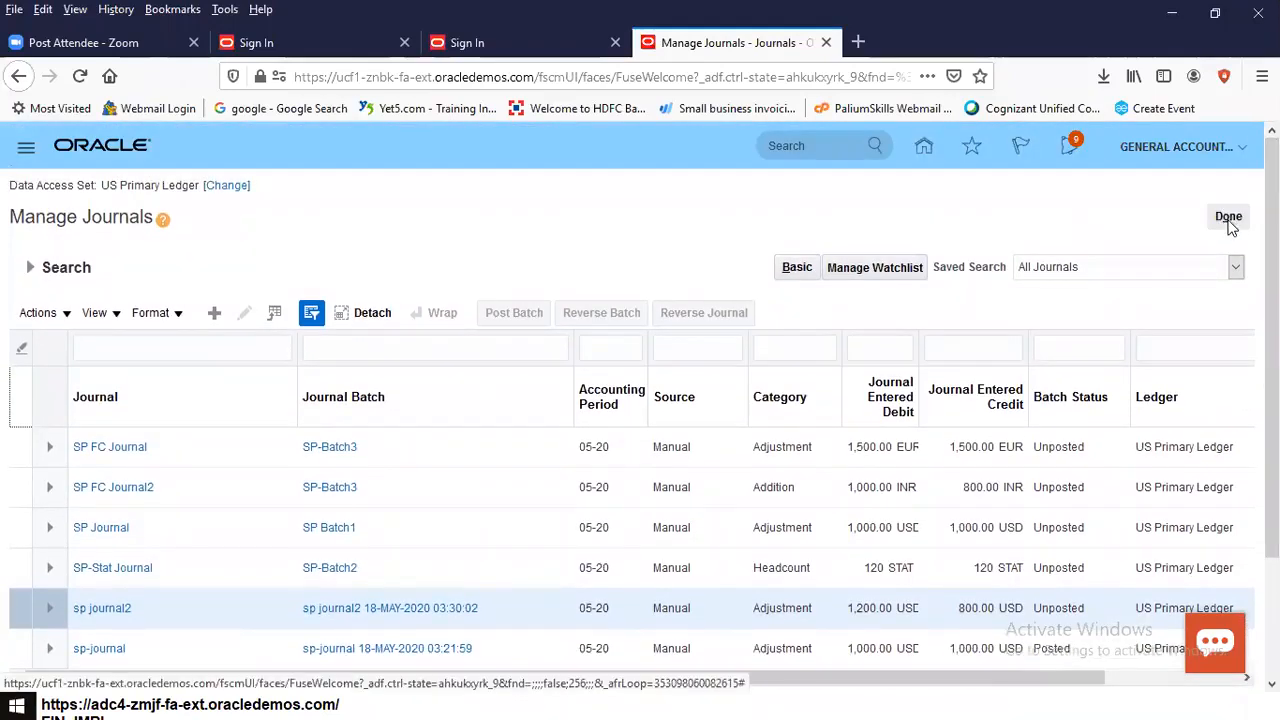
click(106, 608)
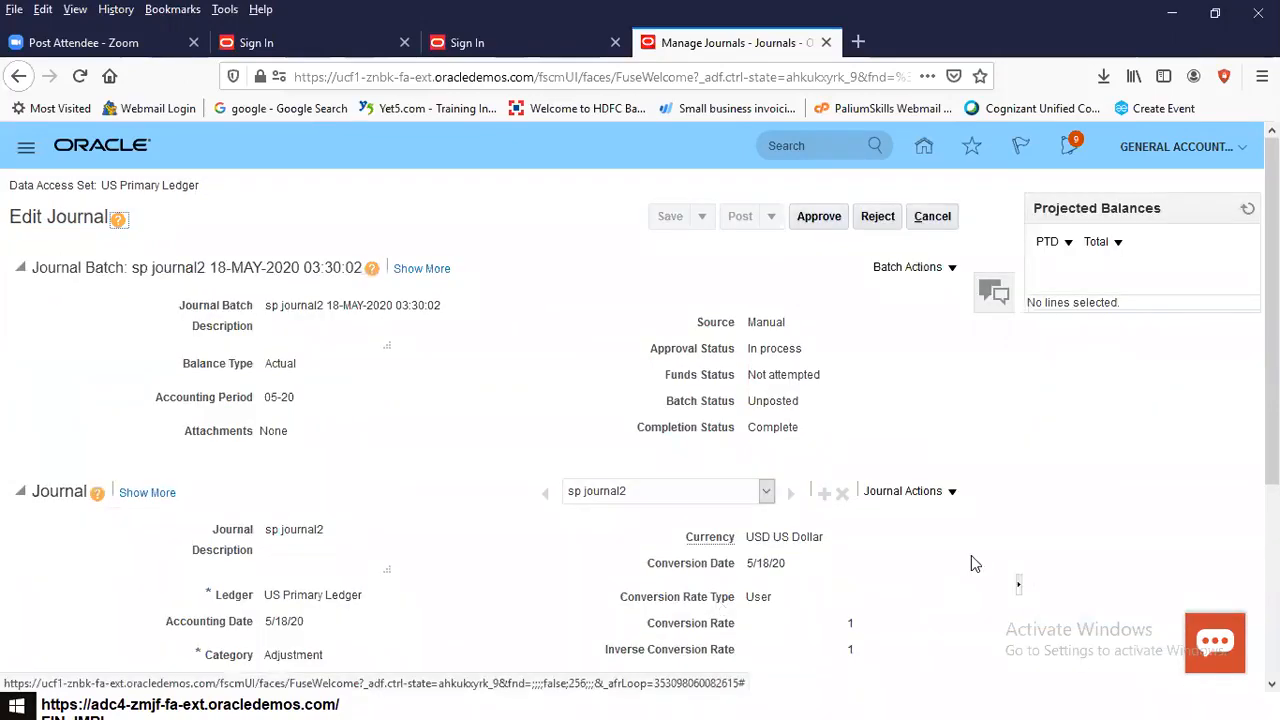
Attempt to approve sp journal2, which is refused because the user isn't the approver
click(818, 218)
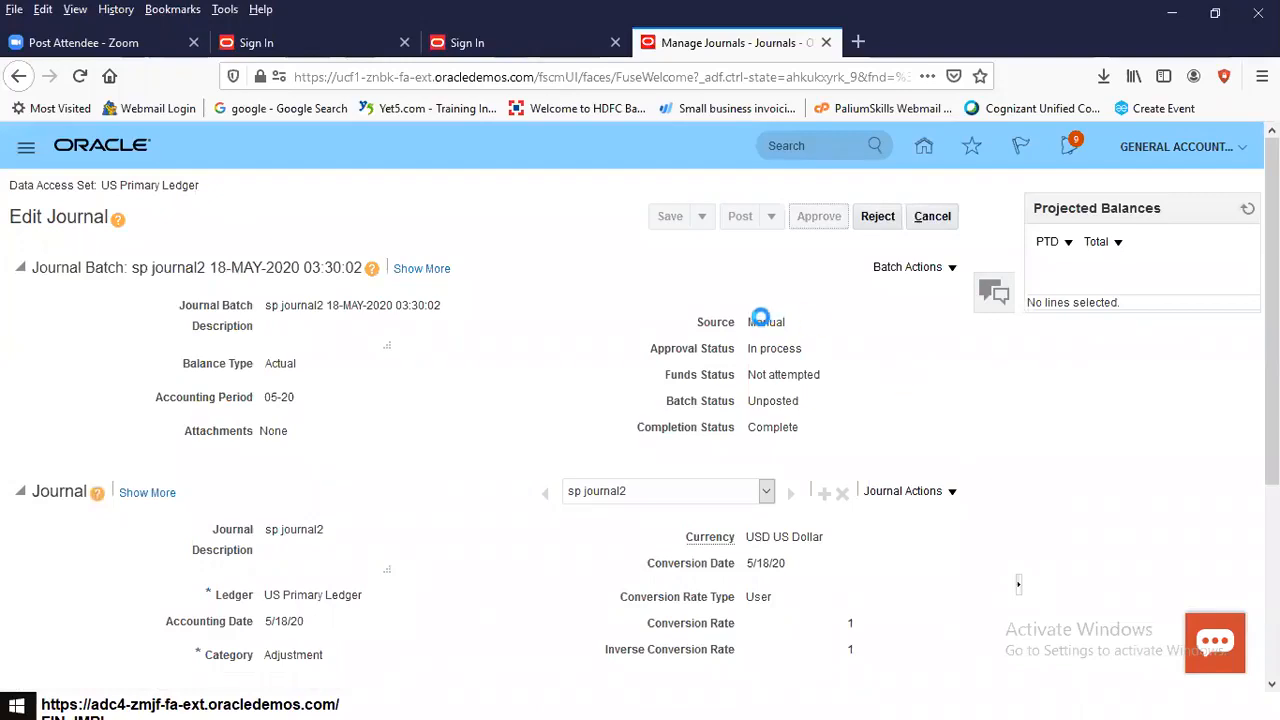
double_click(392, 303)
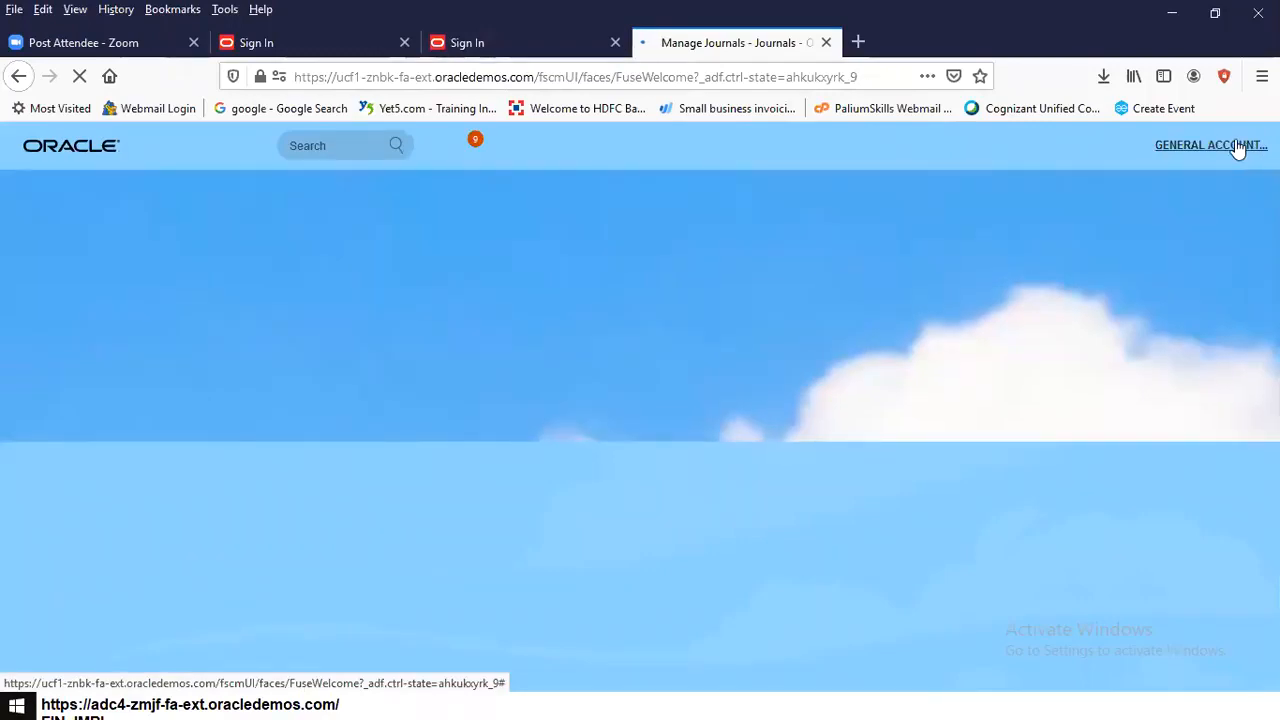
Try signing in with a saved login on the Oracle sign-in page, then return to the springboard
click(1243, 148)
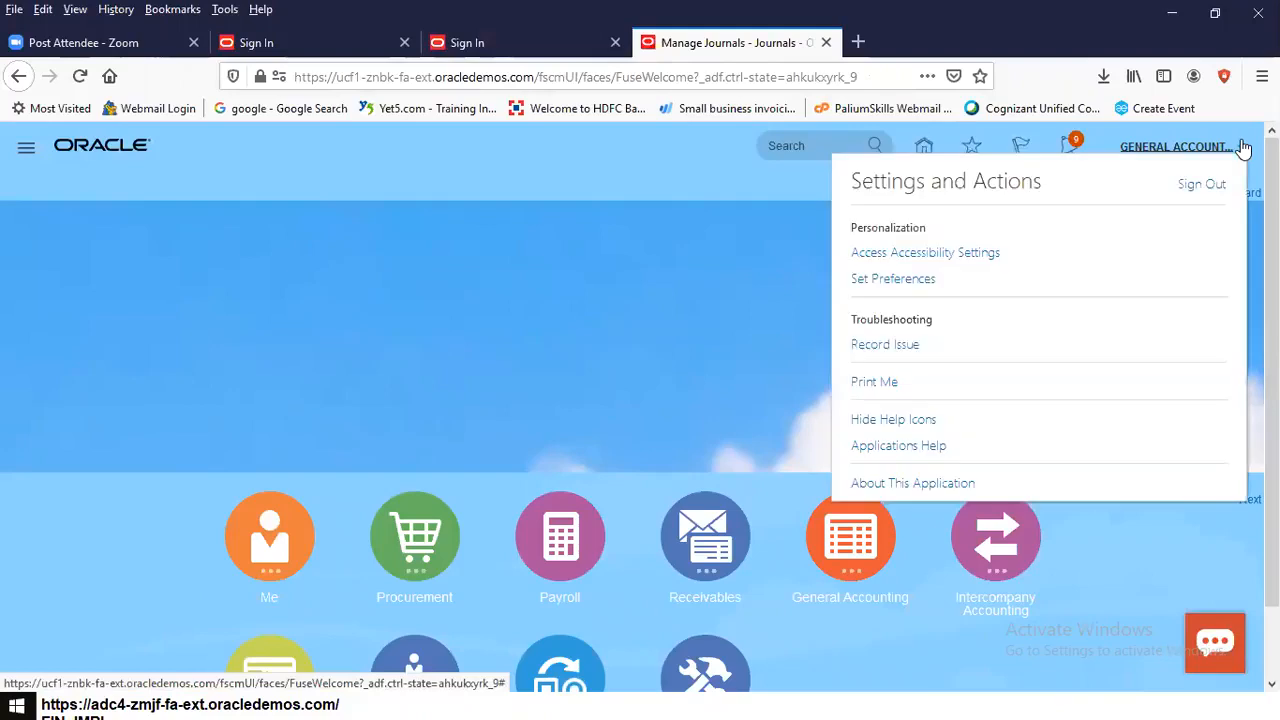
click(508, 257)
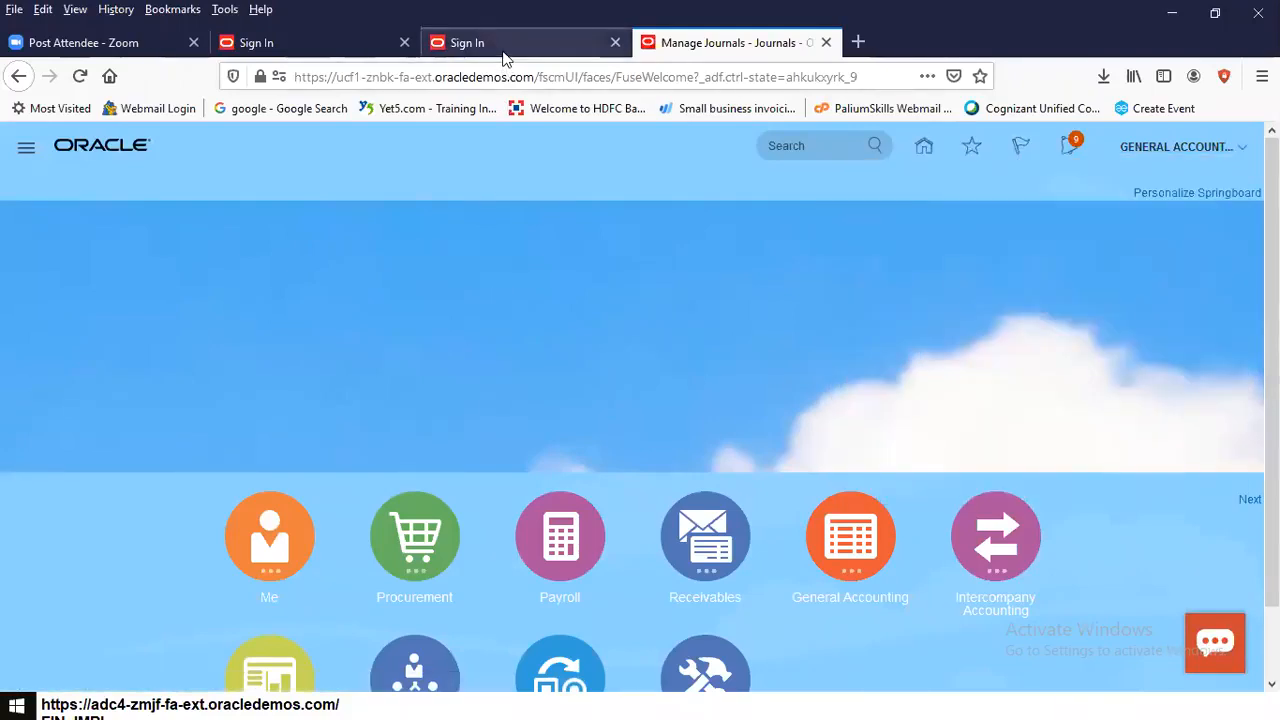
click(505, 45)
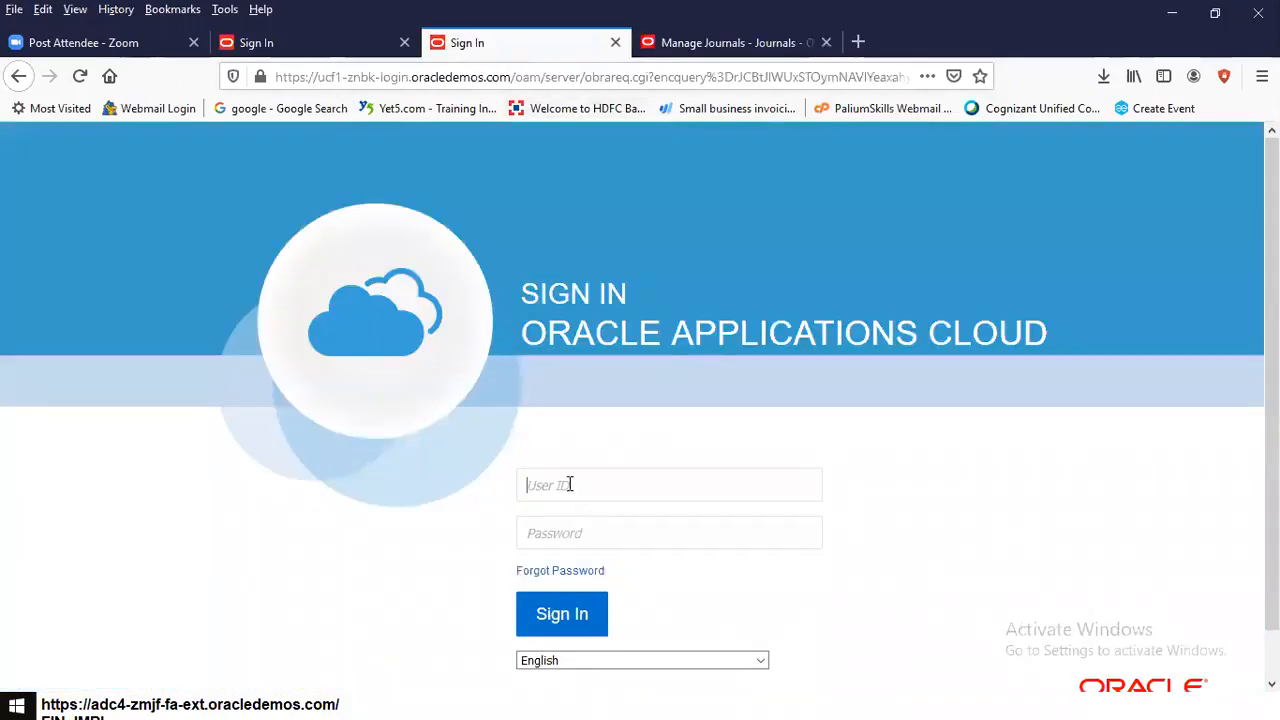
click(570, 484)
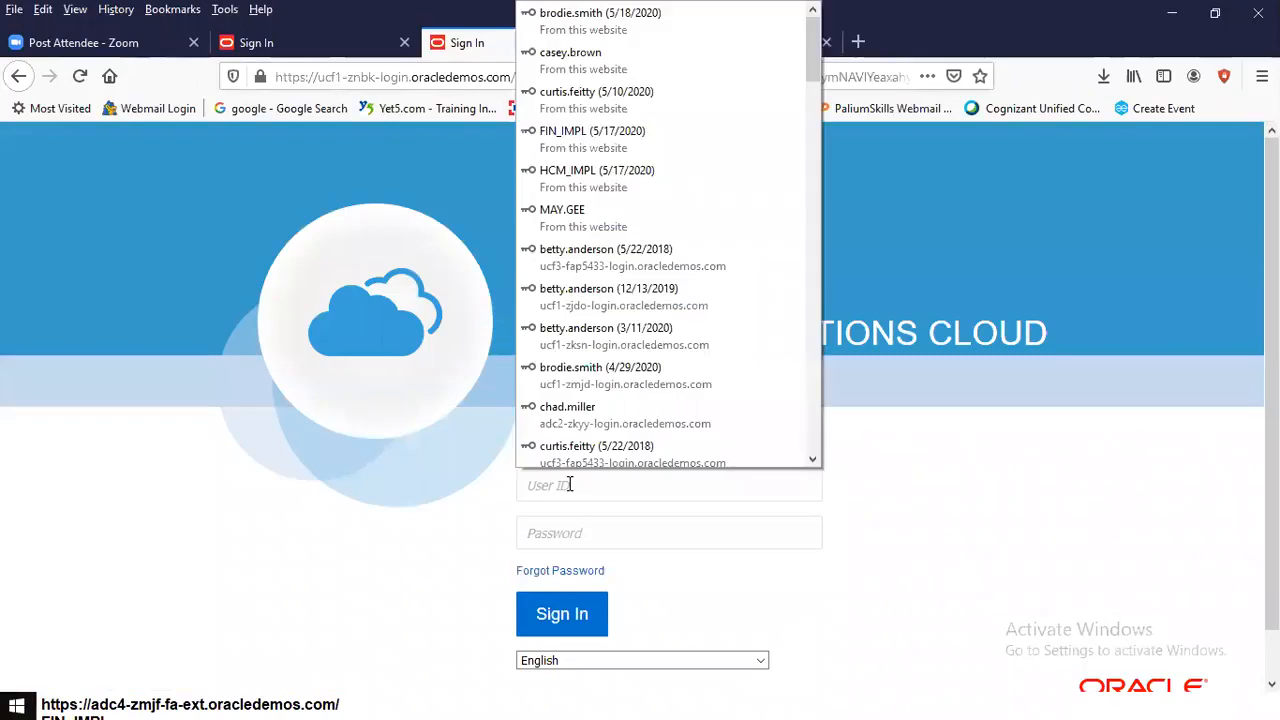
click(577, 138)
click(580, 614)
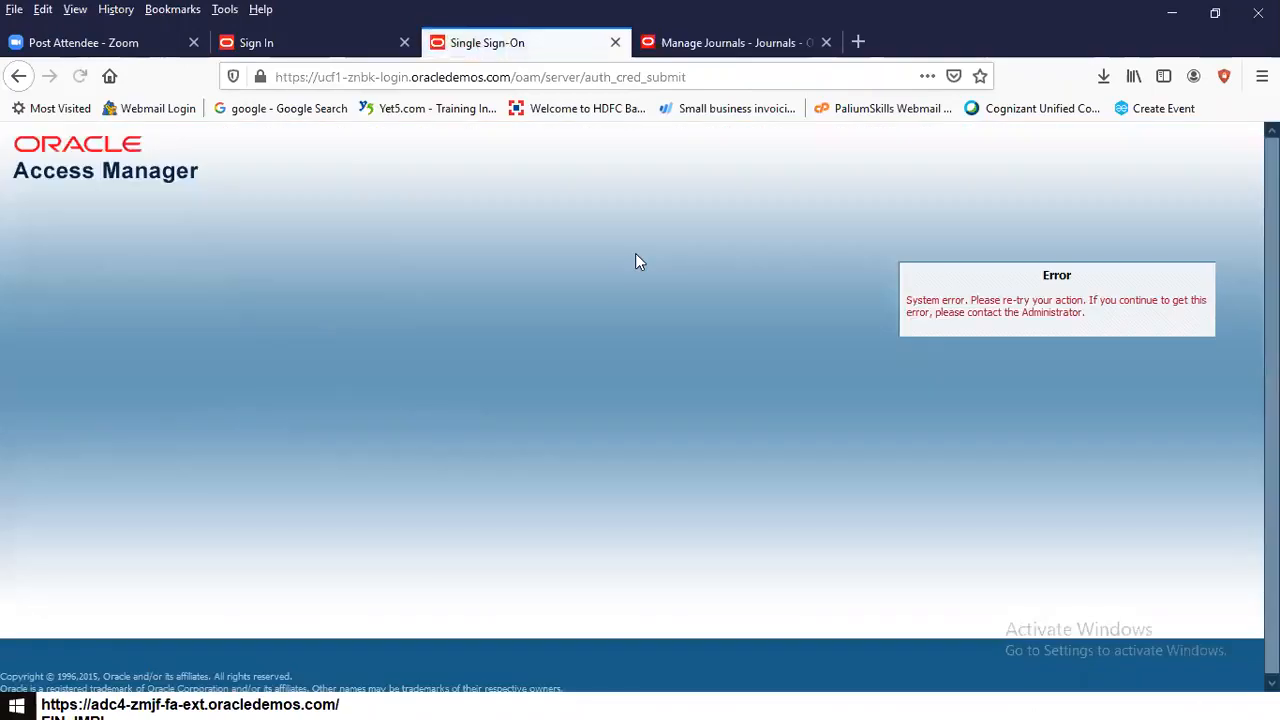
click(785, 42)
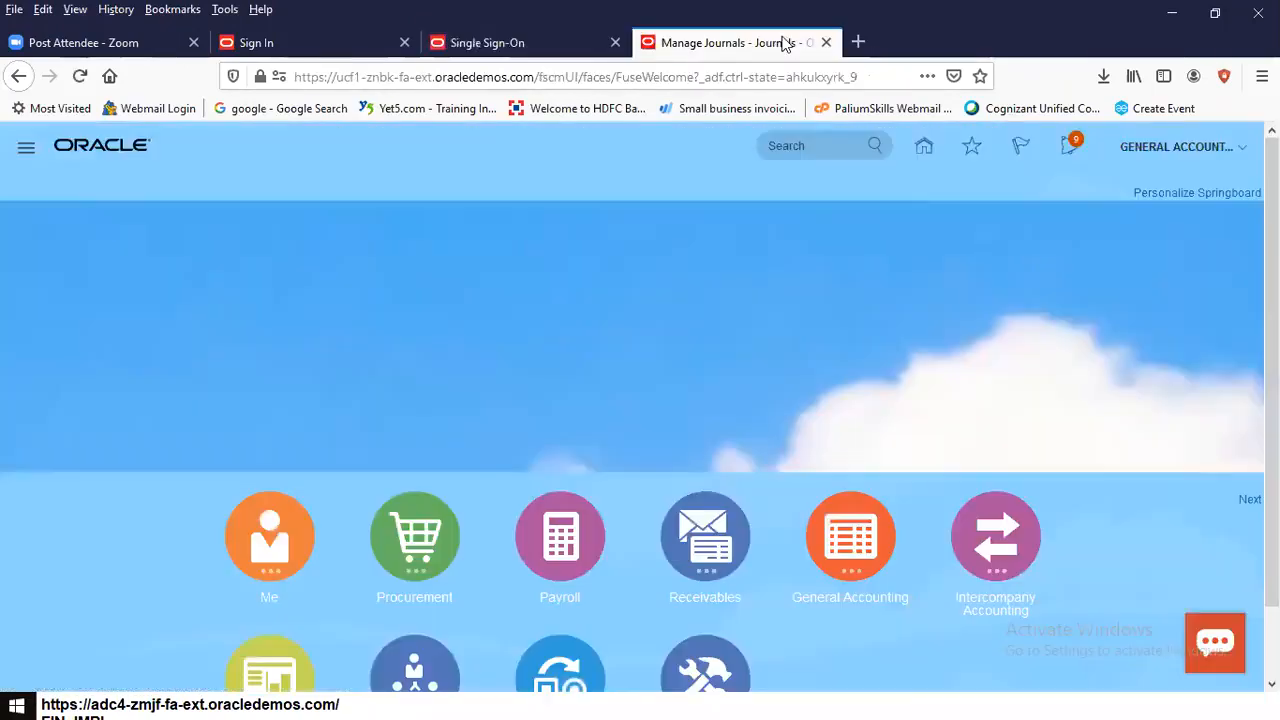
Sign out, confirm single sign-off, and trim the error page URL to the base sign-in site
click(1248, 150)
click(1205, 183)
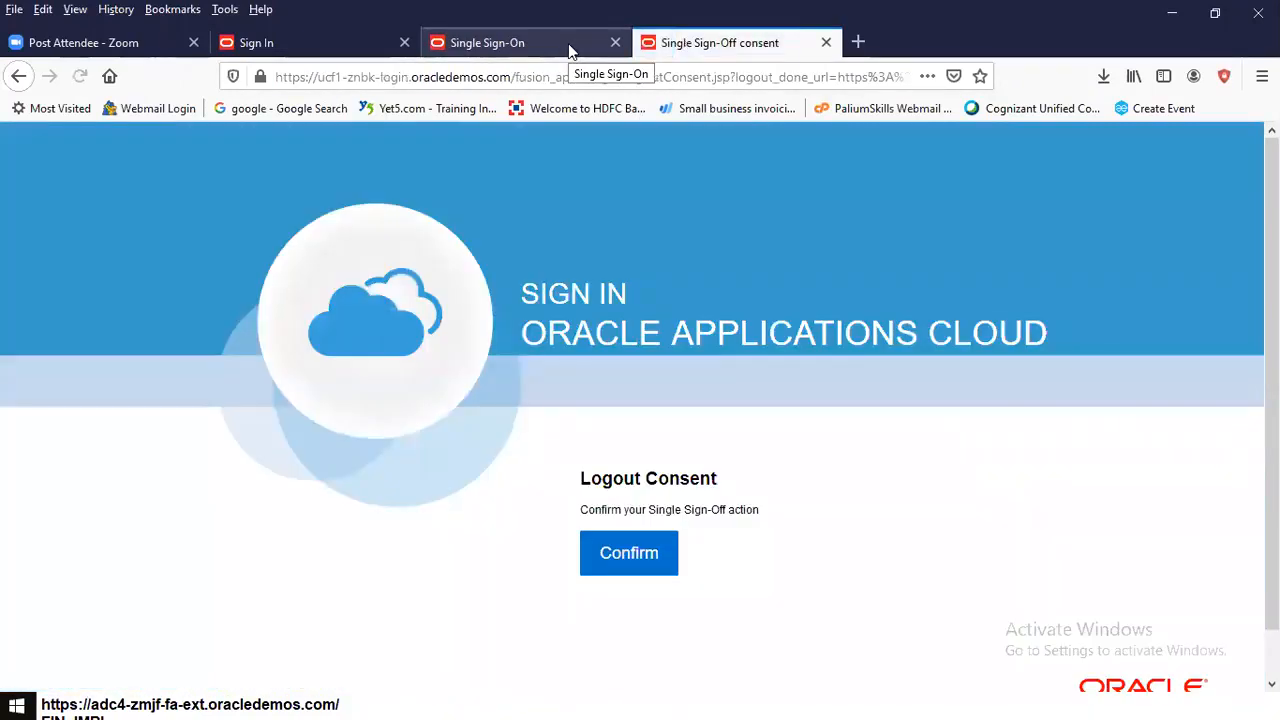
click(606, 562)
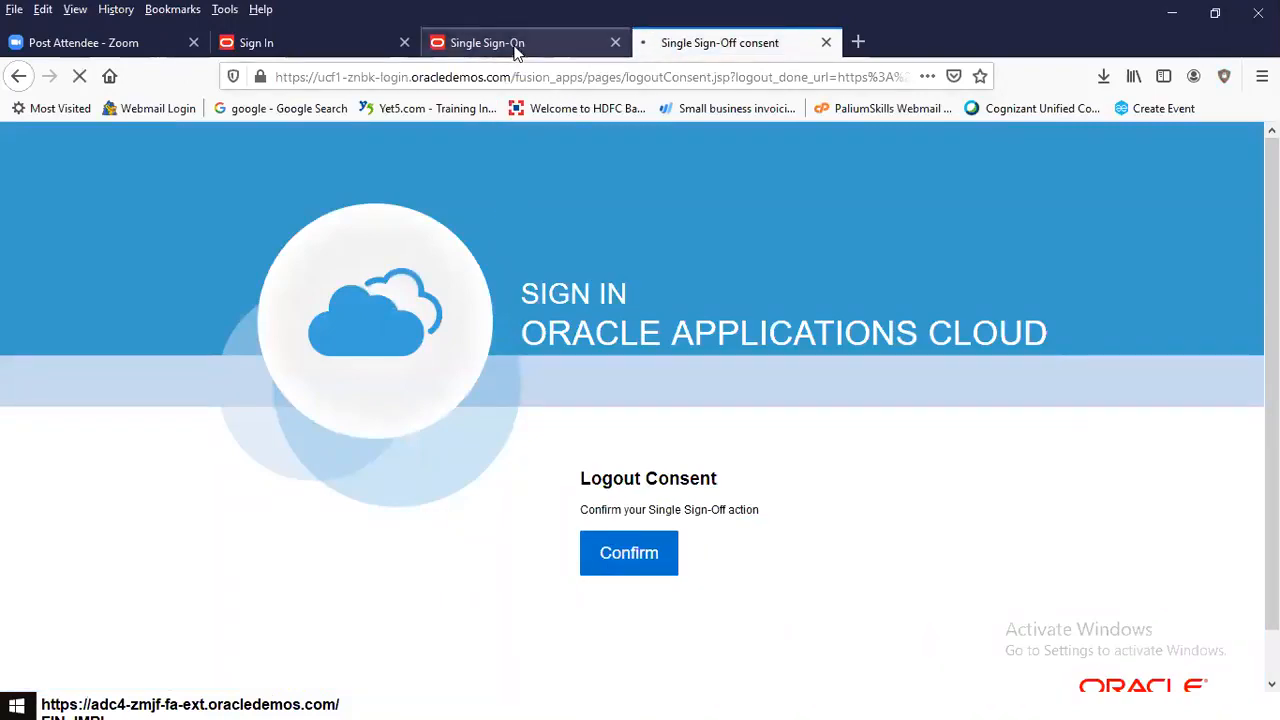
click(519, 45)
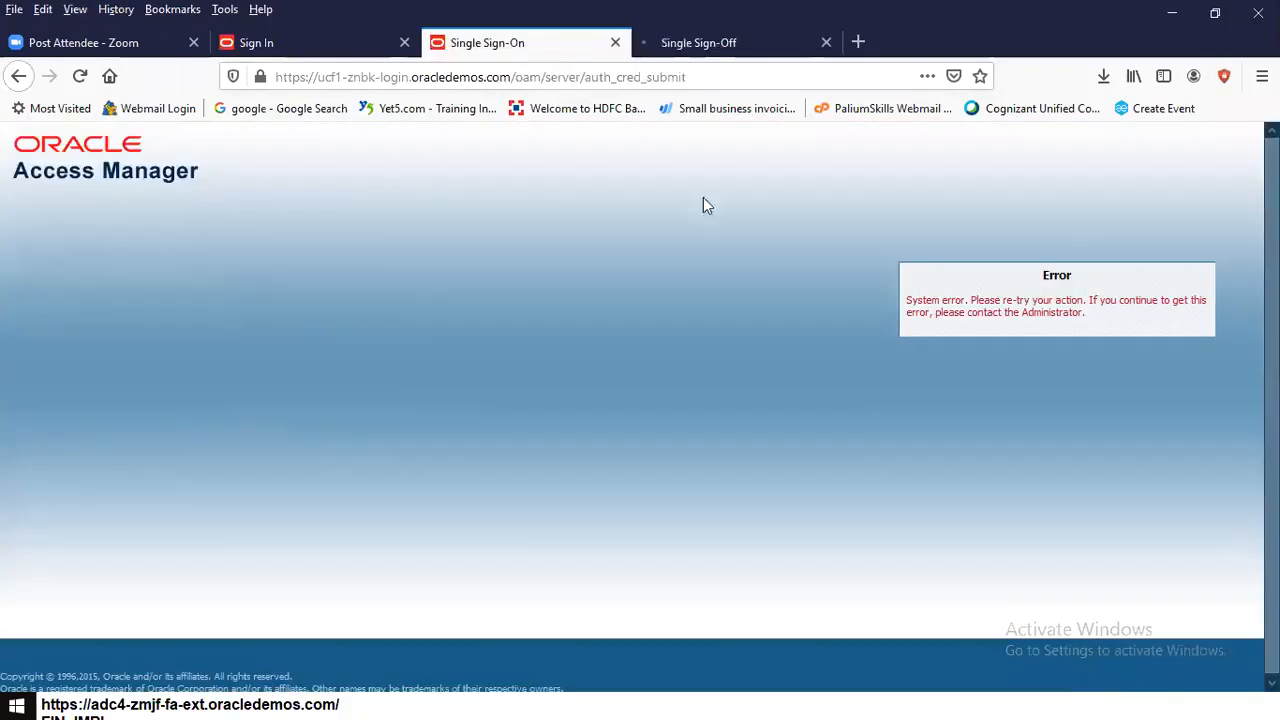
click(512, 78)
click(515, 78)
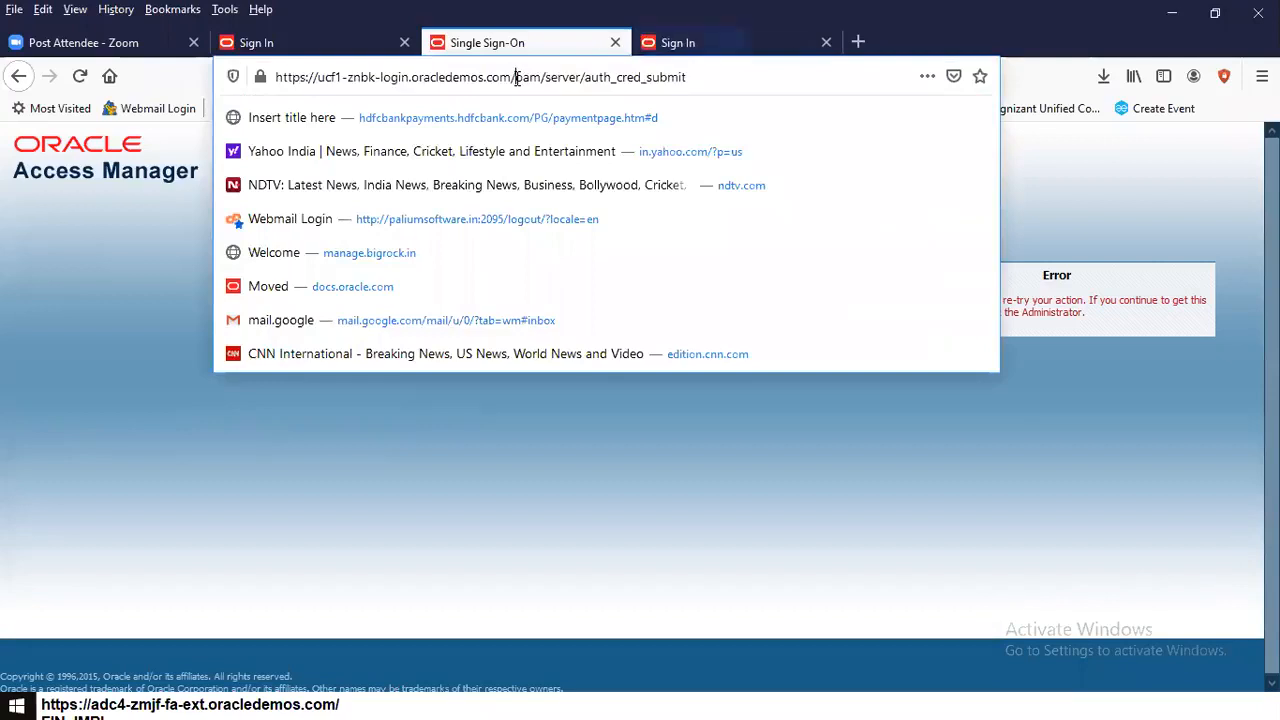
shift+click(901, 88)
key(BackSpace)
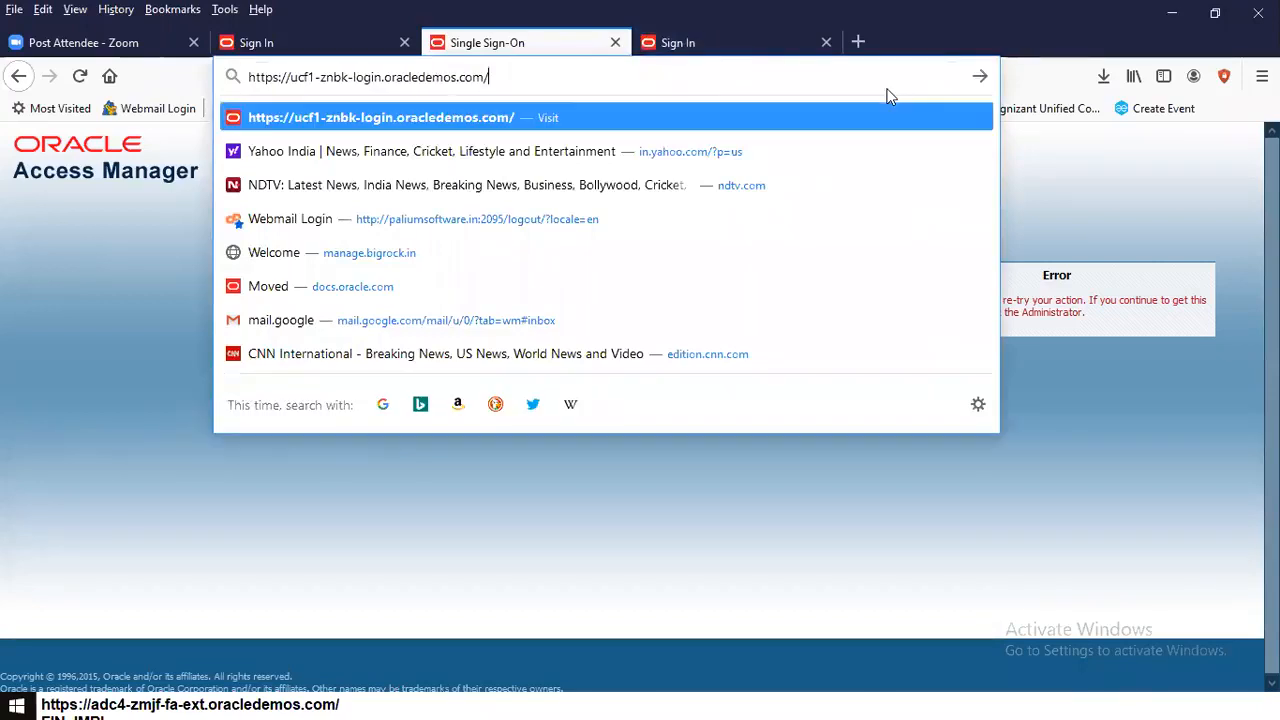
key(Return)
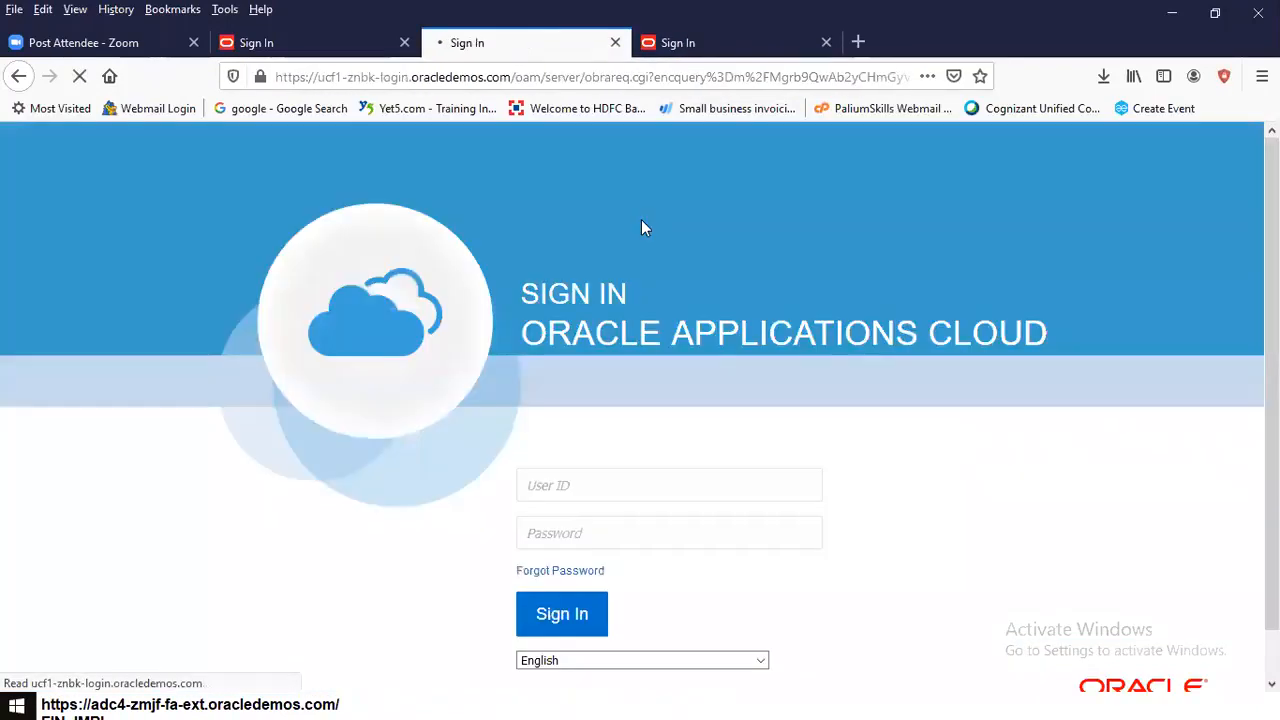
Sign in with the saved implementation user login
click(661, 484)
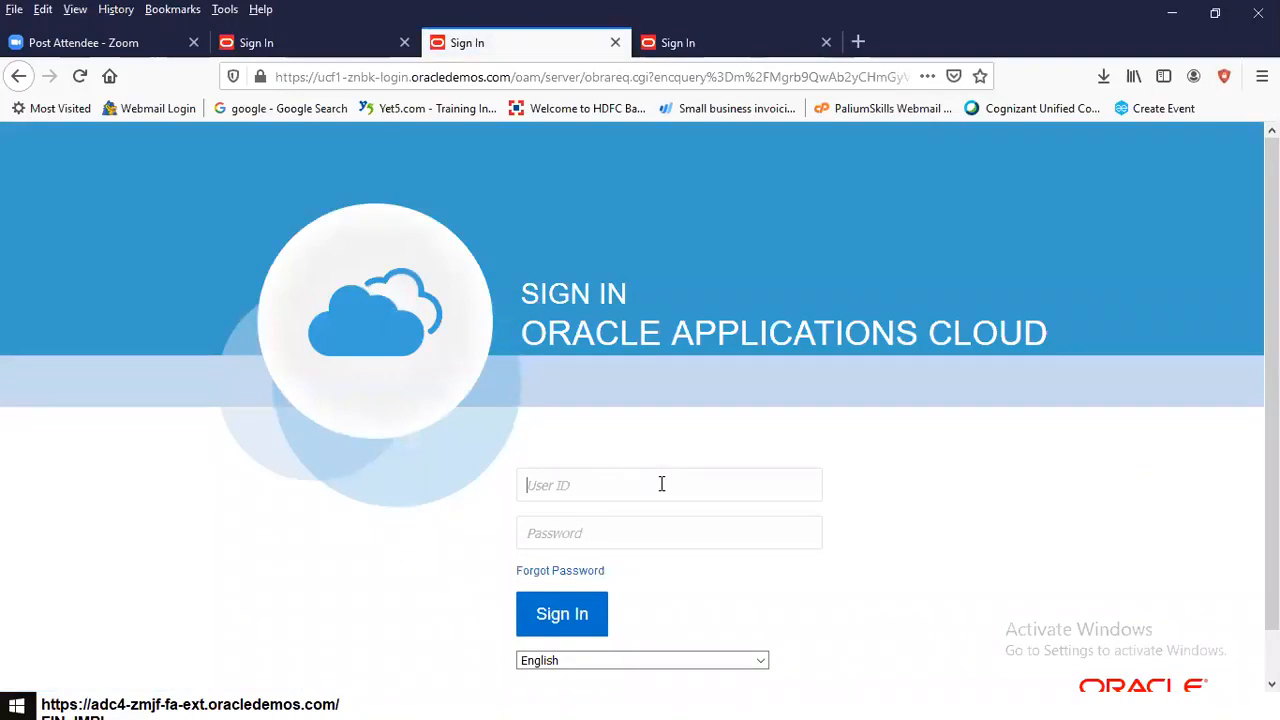
click(661, 484)
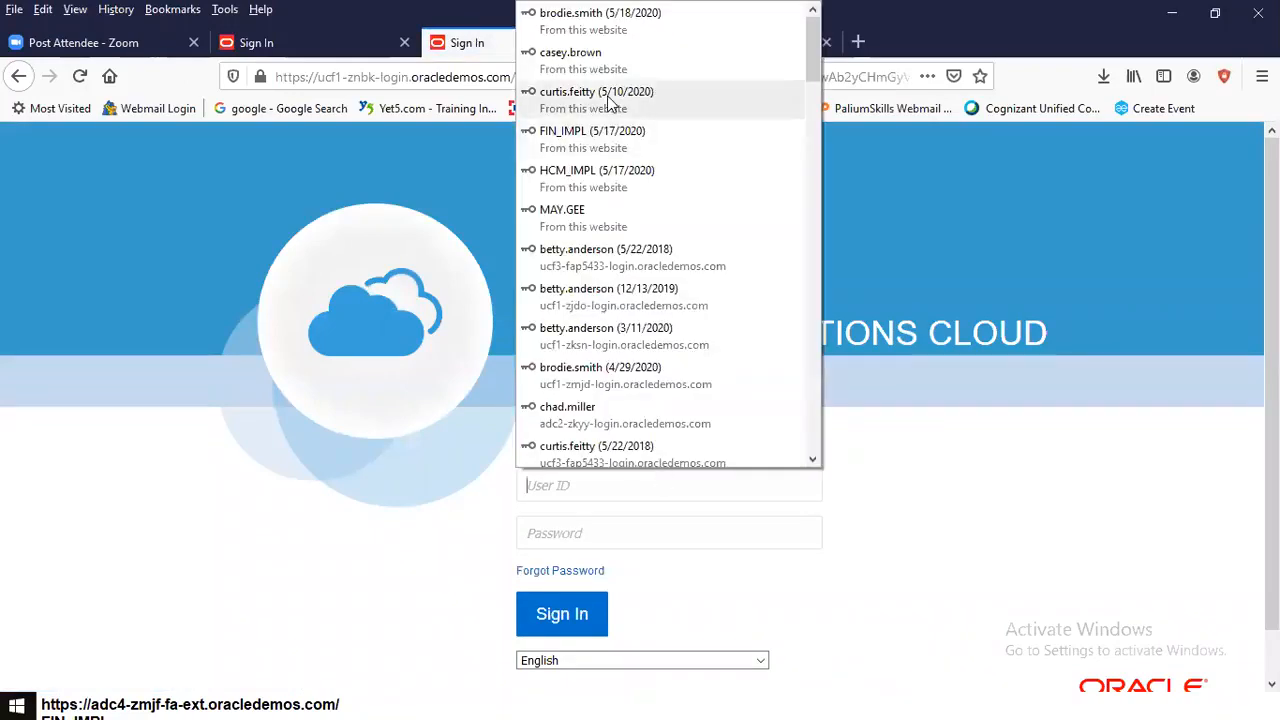
click(617, 155)
click(563, 630)
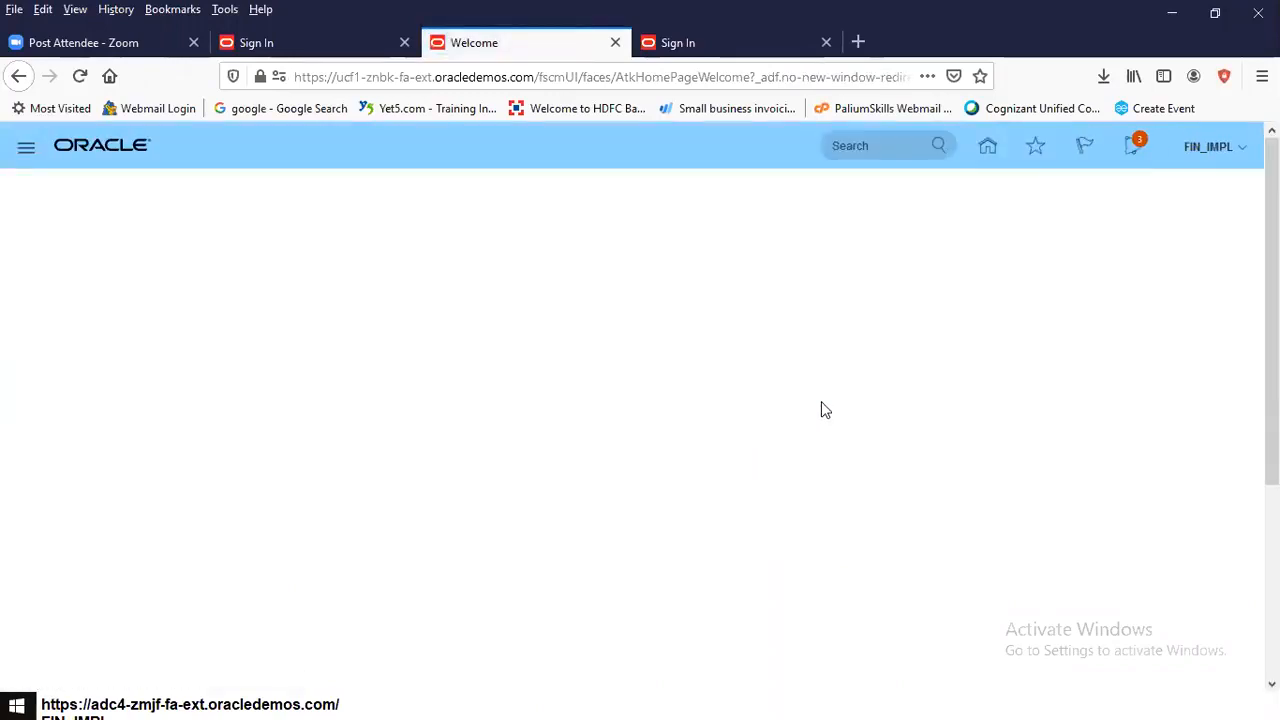
In Setup and Maintenance, search tasks for 'impl' and open Create Implementation Users in a new tab
click(1238, 150)
click(875, 424)
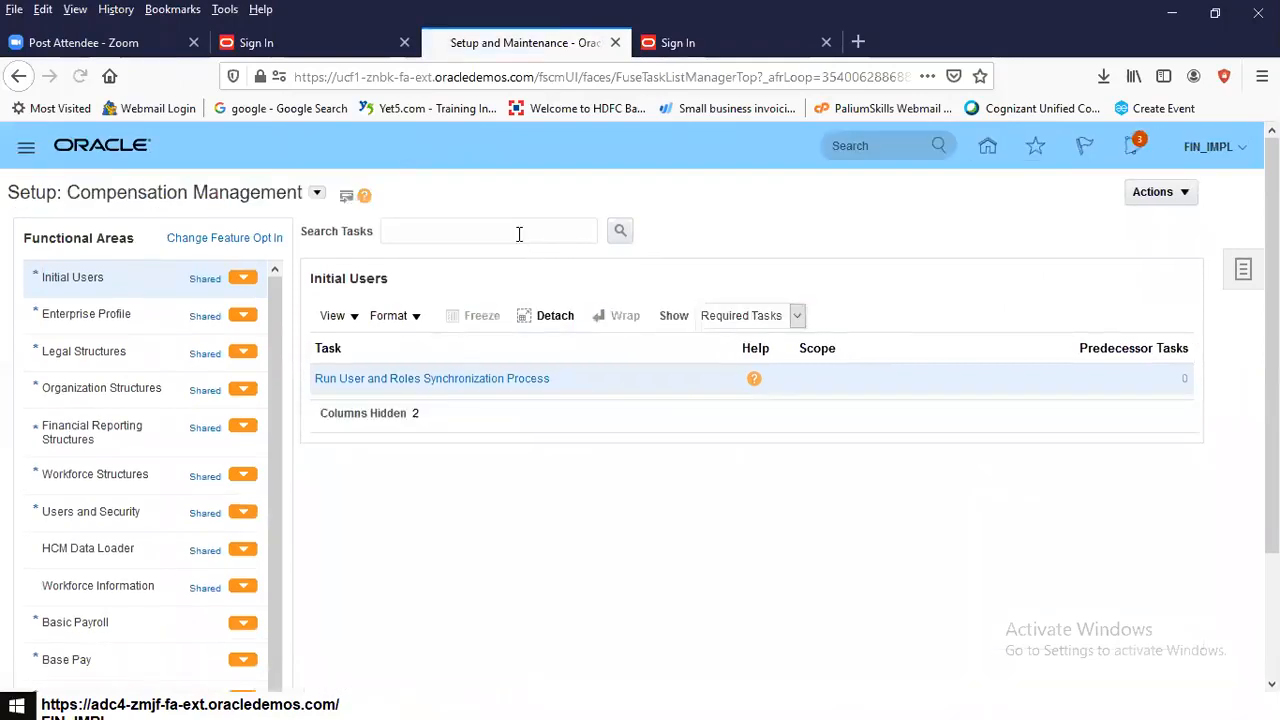
text(impl)
key(Return)
click(408, 388)
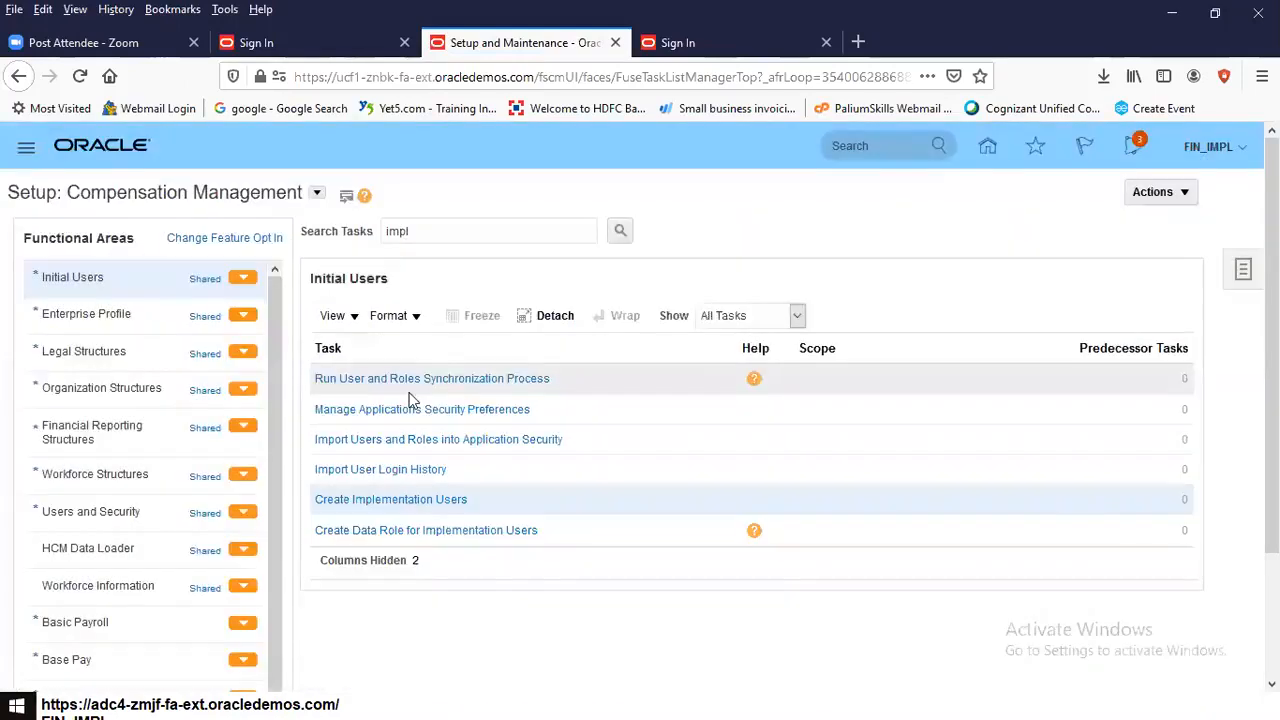
click(418, 500)
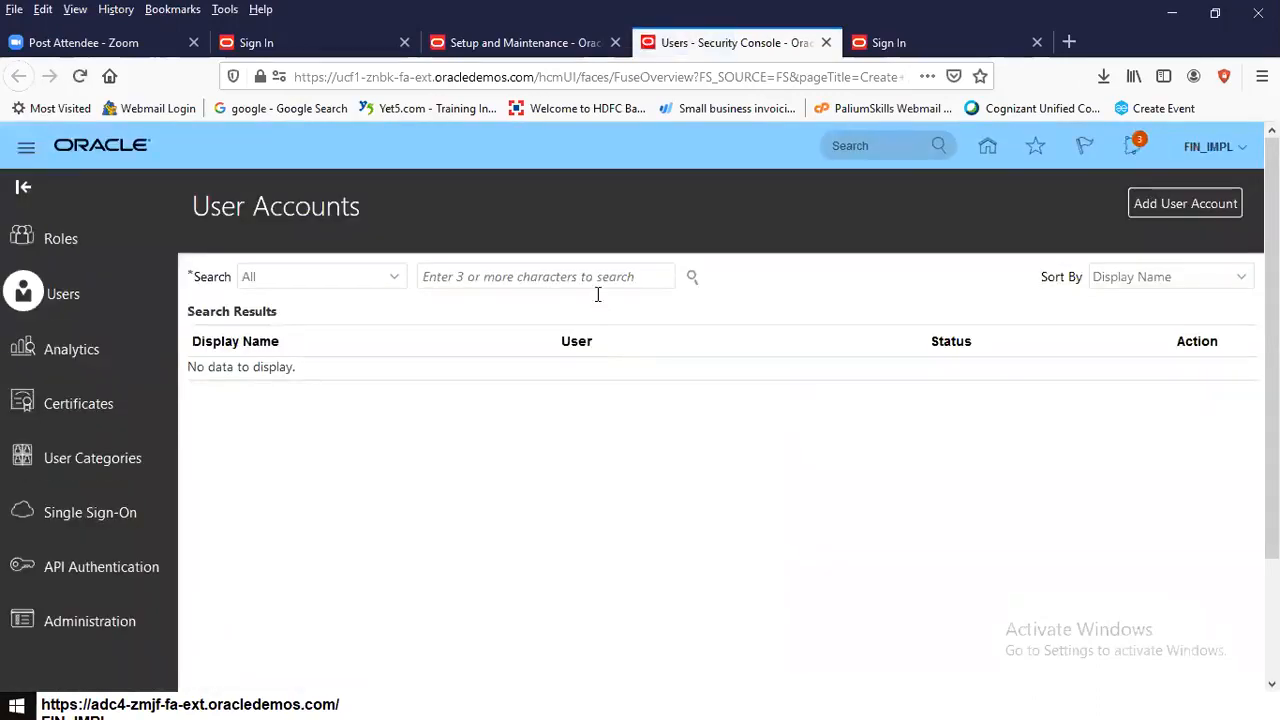
Find the controller's user account in the Security Console and start a password reset
text(k)
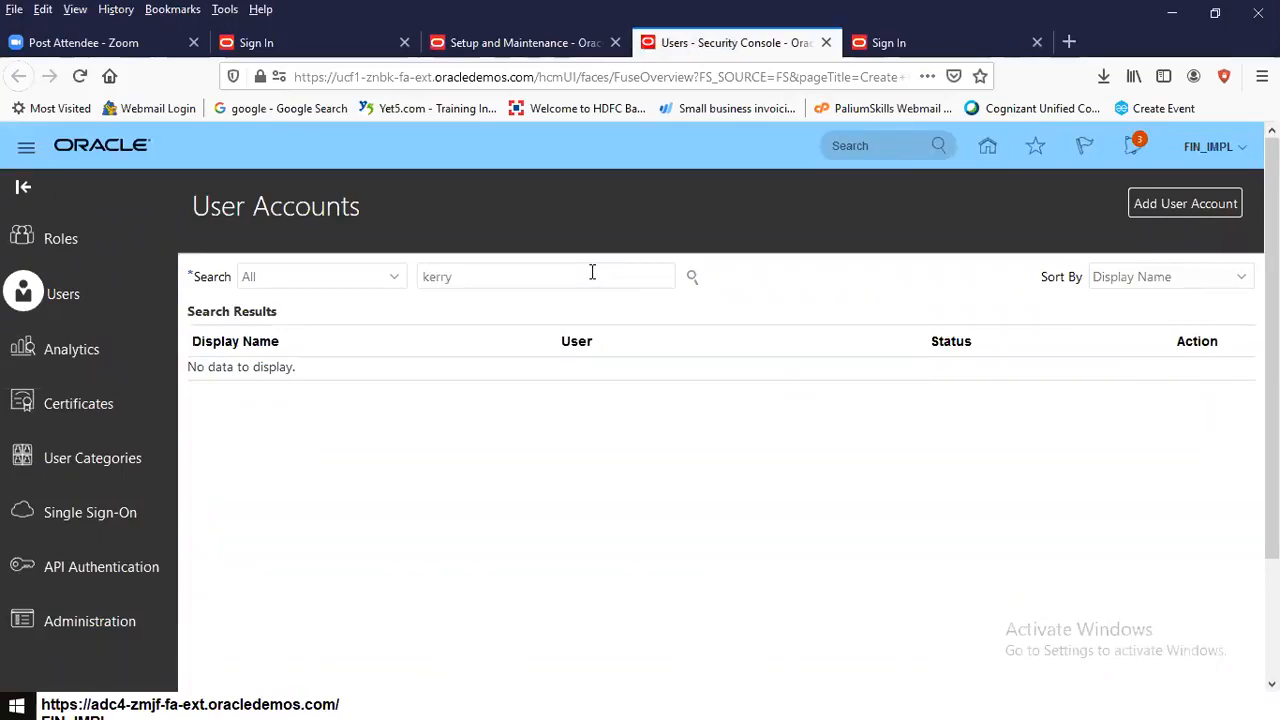
text(erry)
key(Return)
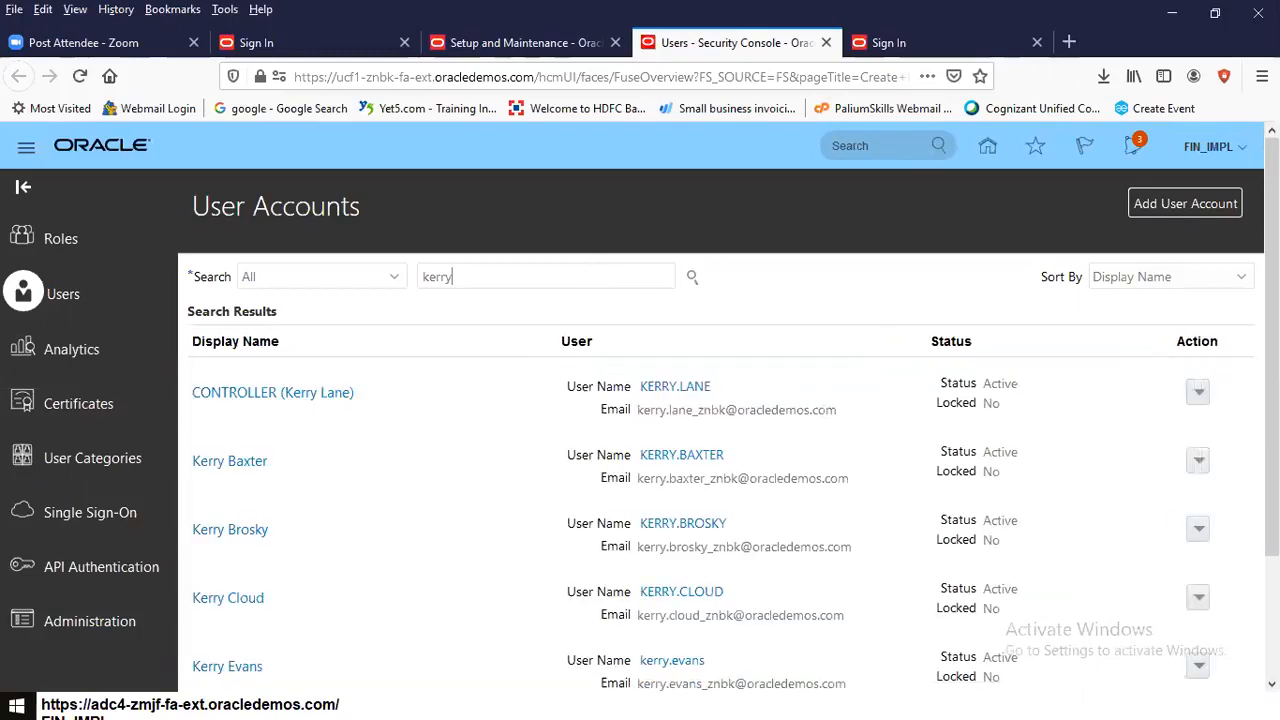
click(1198, 393)
click(1130, 449)
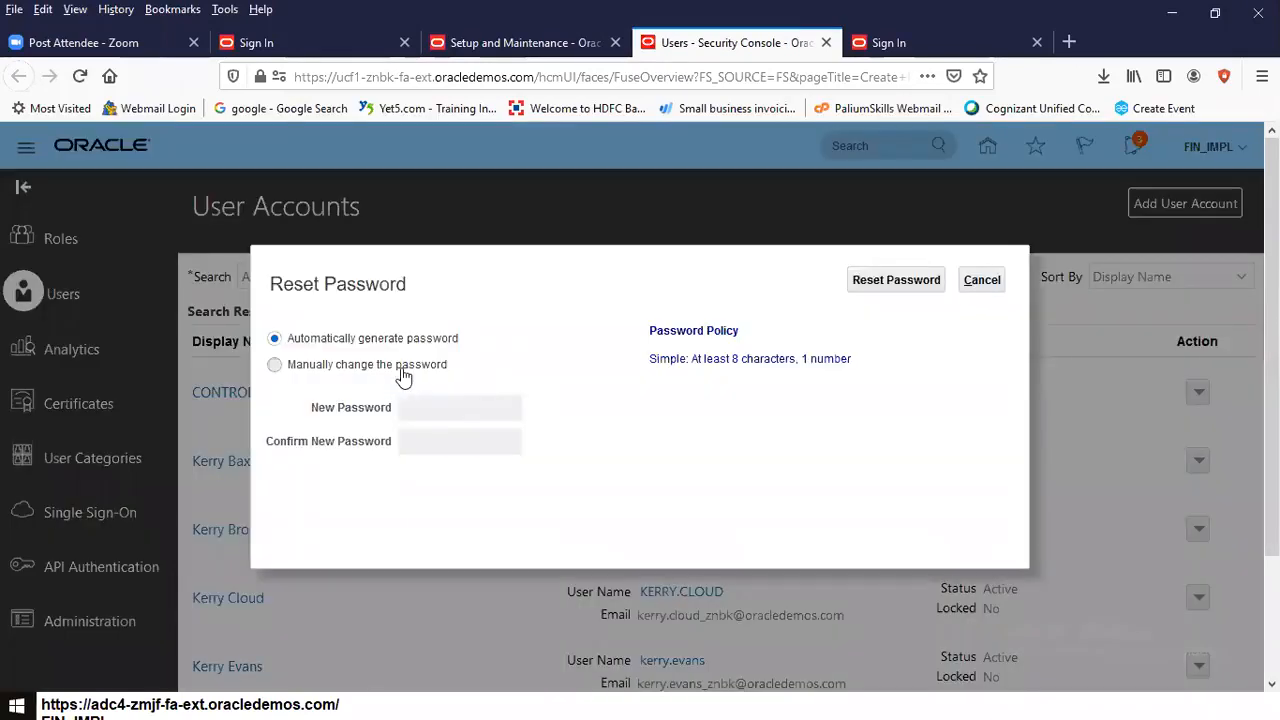
Manually set and confirm a new eight-character password for the controller, then sign out
click(402, 371)
drag(470, 409, 382, 388)
key(BackSpace)
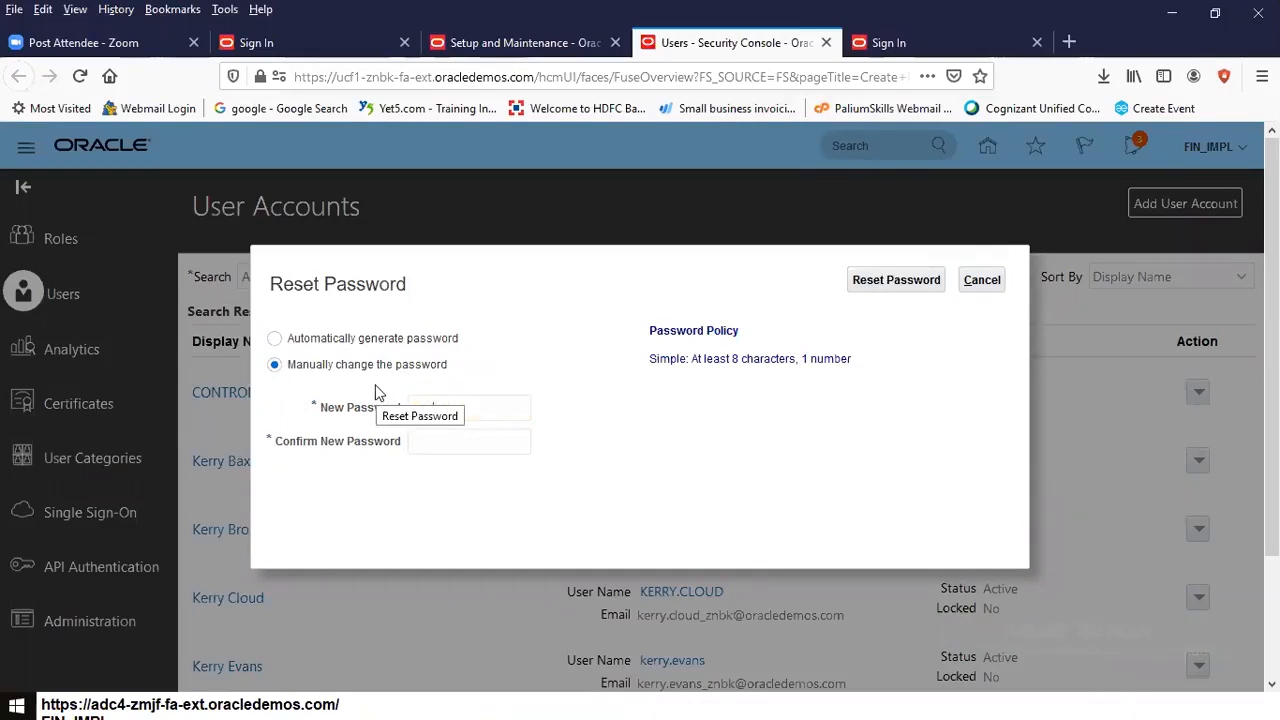
key(alt+Tab)
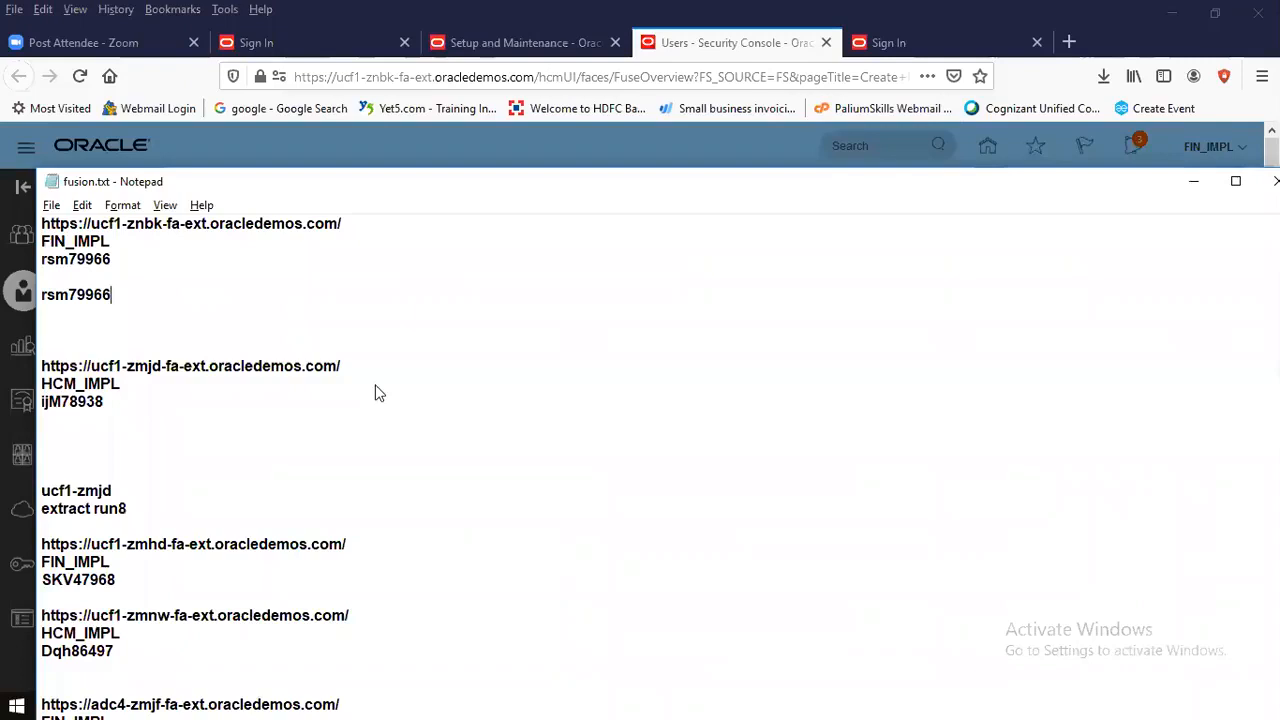
key(alt+Tab)
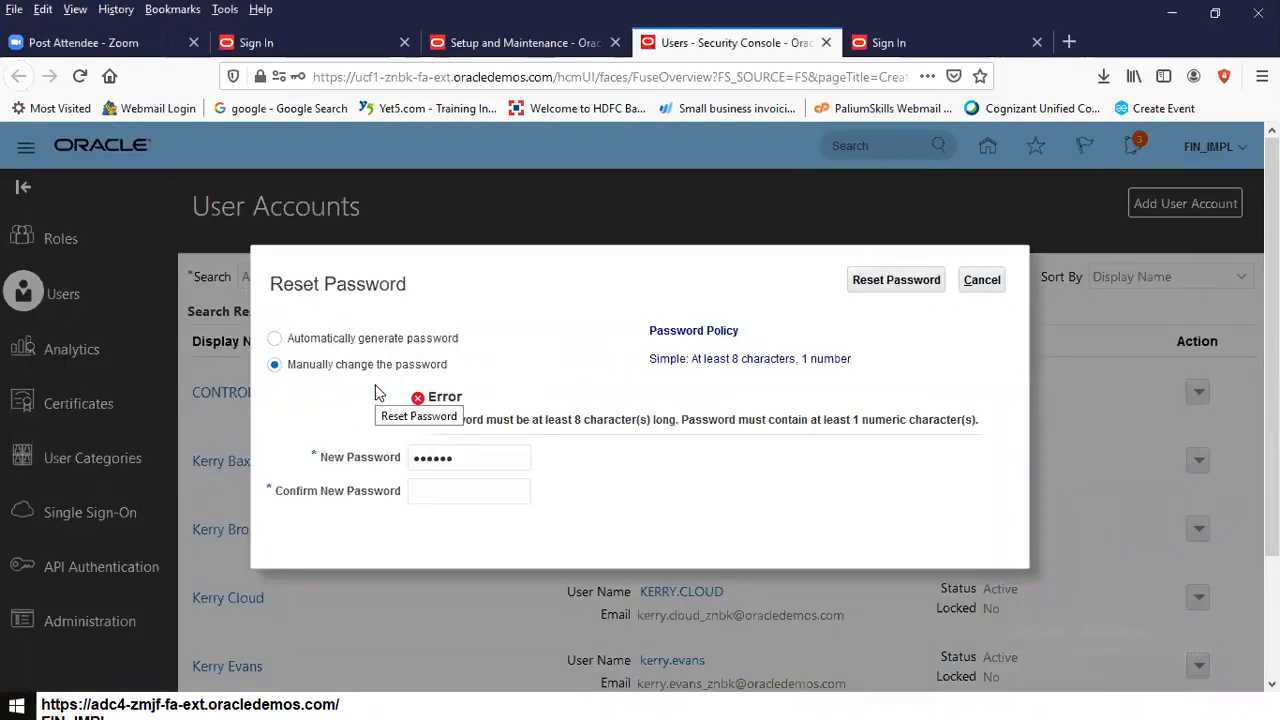
click(455, 492)
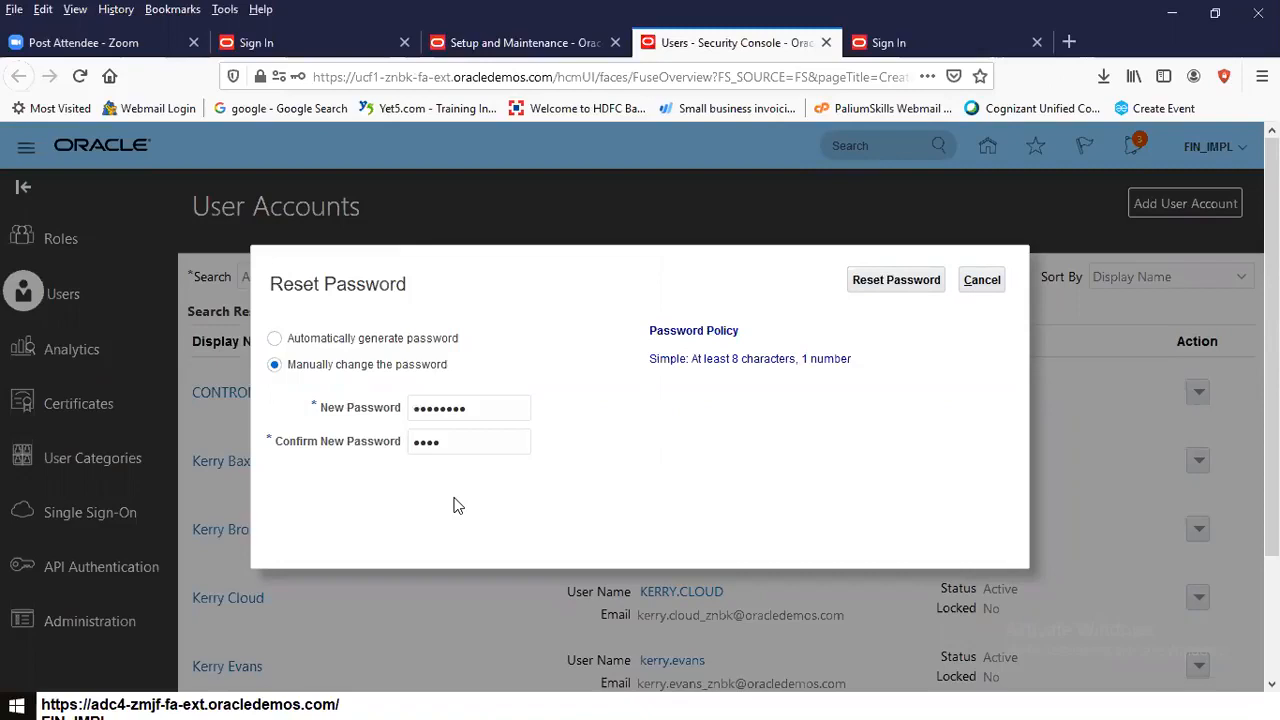
click(893, 285)
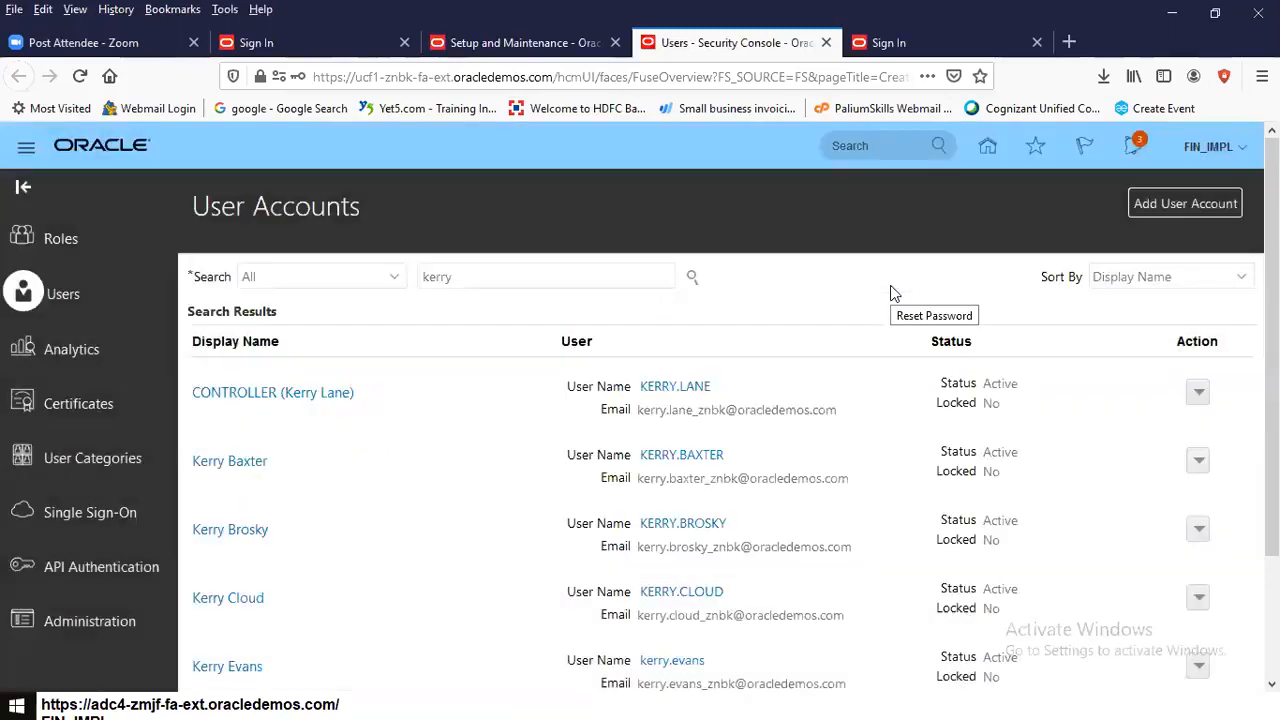
click(1205, 150)
click(1200, 184)
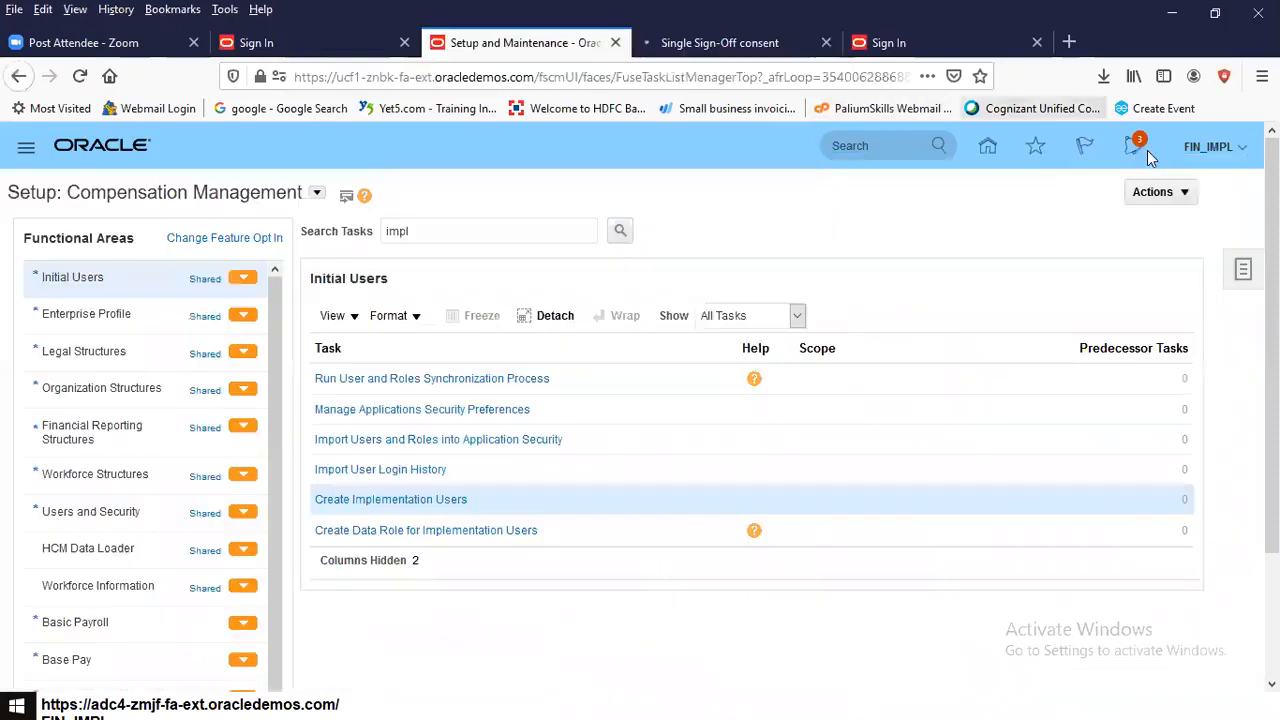
Go to the sign-in page and fill the user ID from the browser's saved logins
click(525, 42)
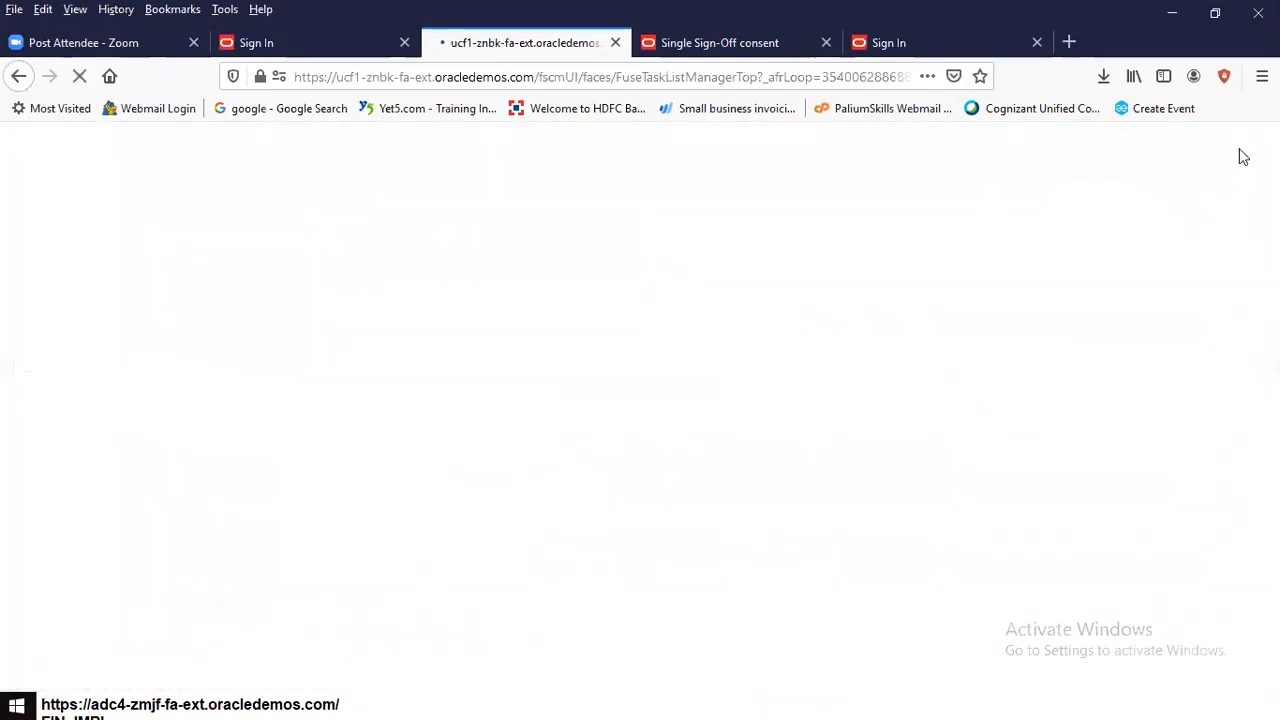
click(311, 49)
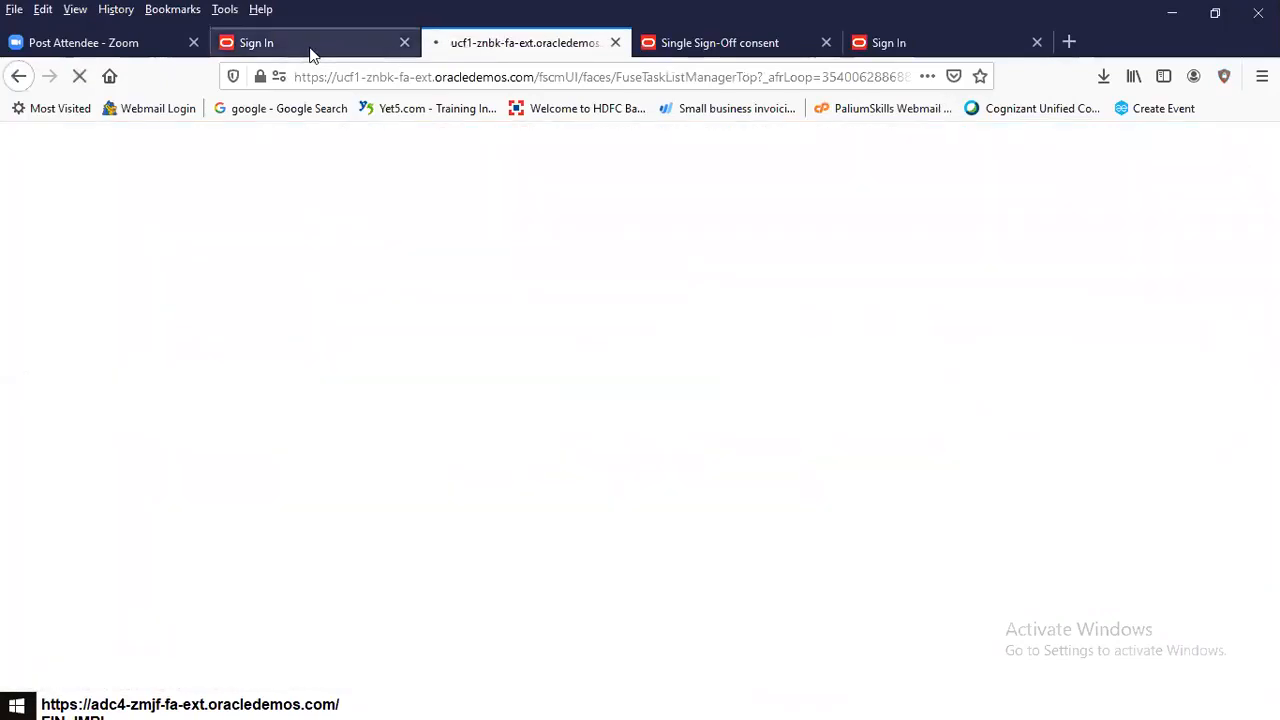
click(590, 508)
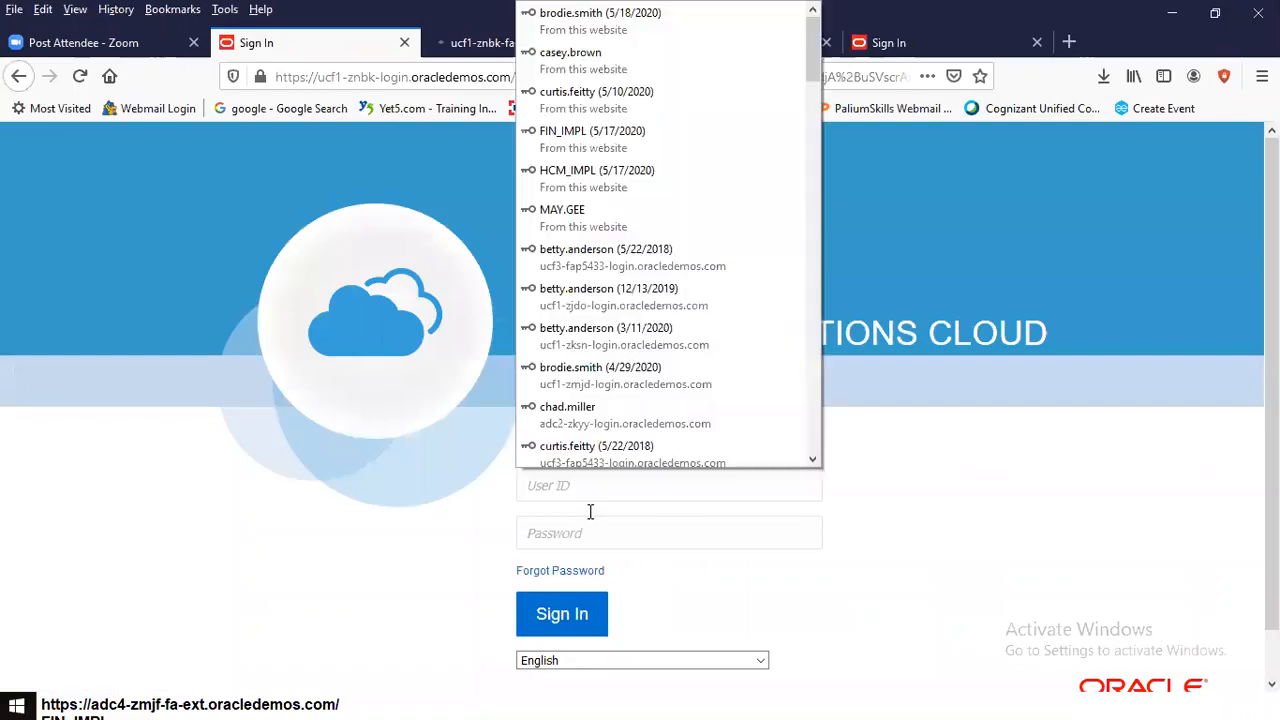
text(k)
key(BackSpace)
text(f)
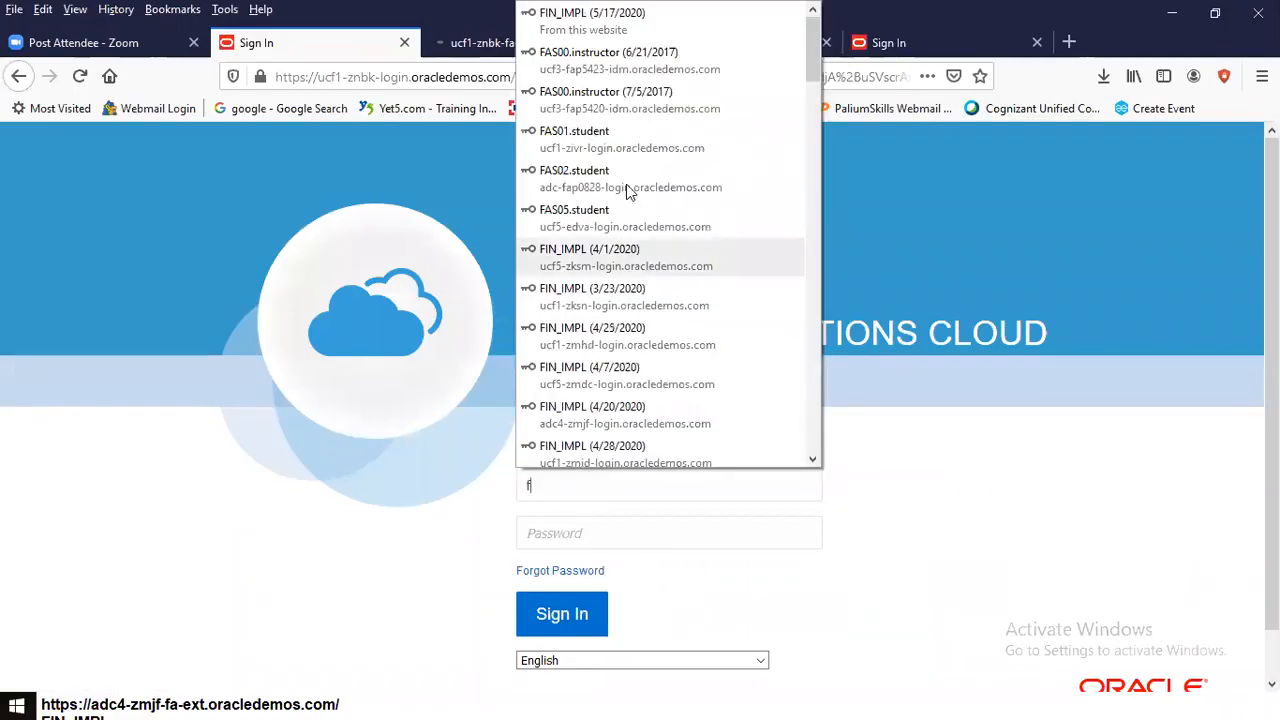
click(632, 18)
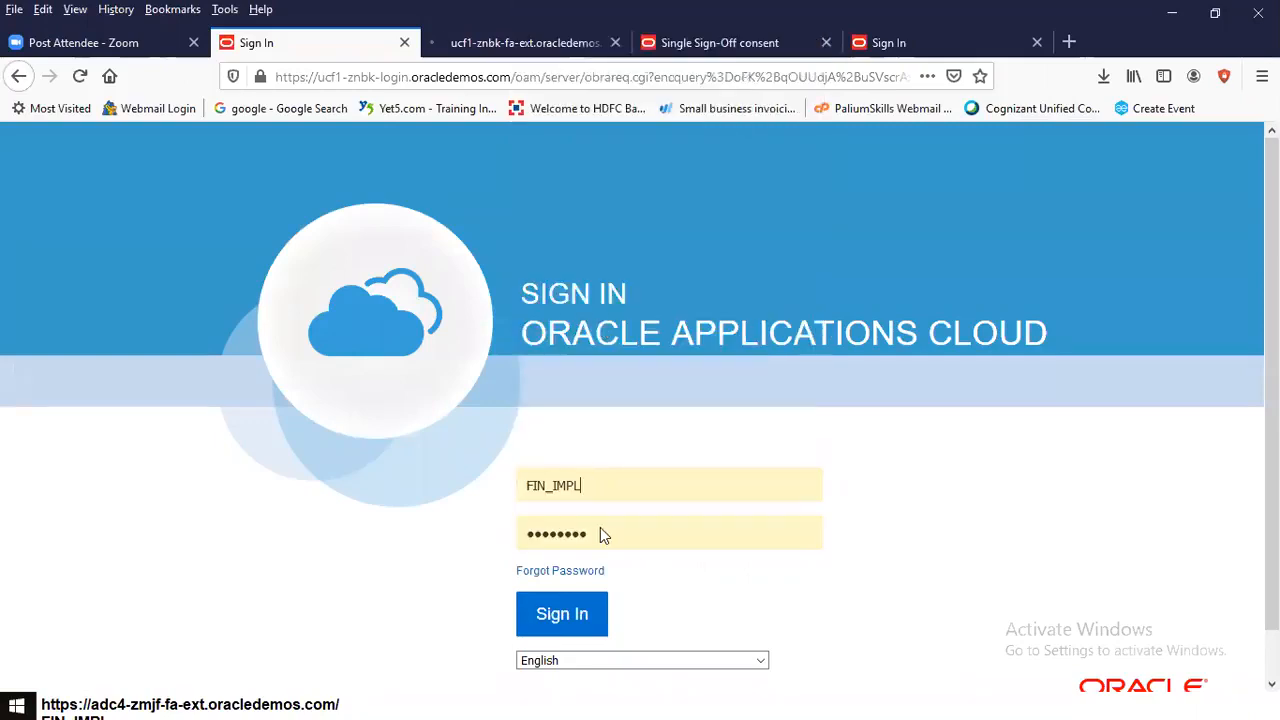
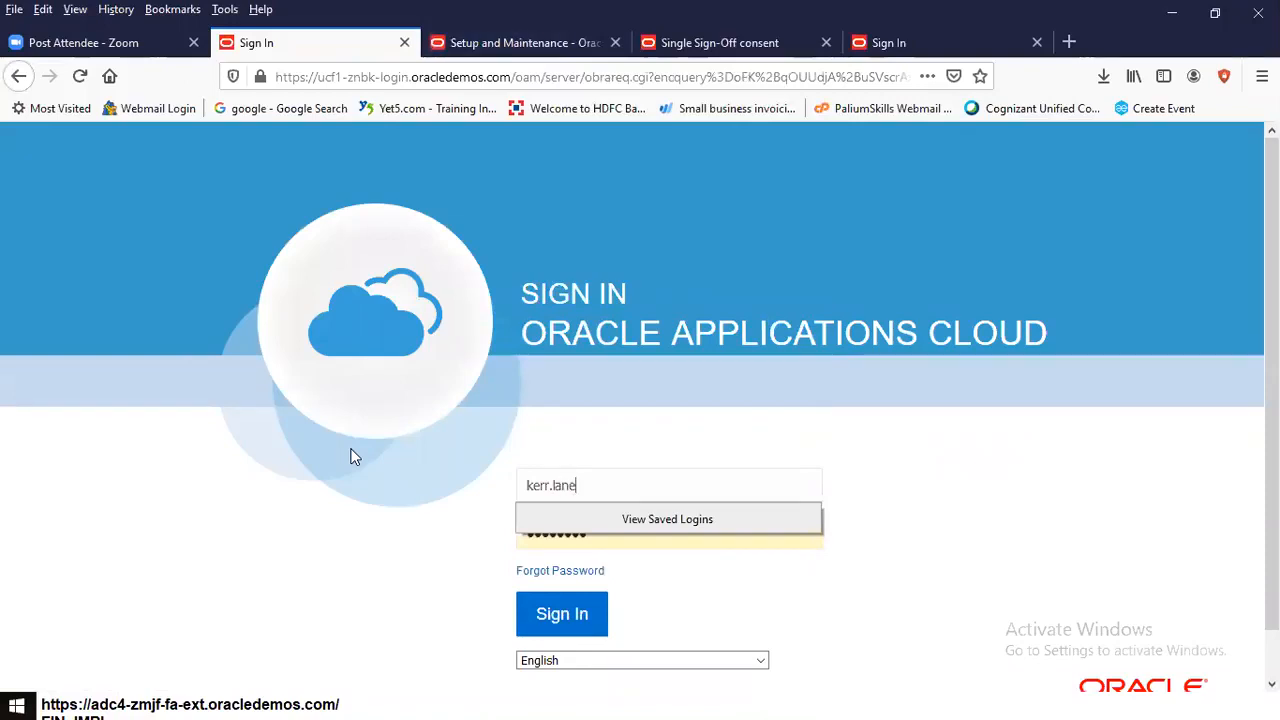
Sign in as the controller, save that login in the browser, and return to Setup and Maintenance
click(549, 487)
text(y)
click(586, 630)
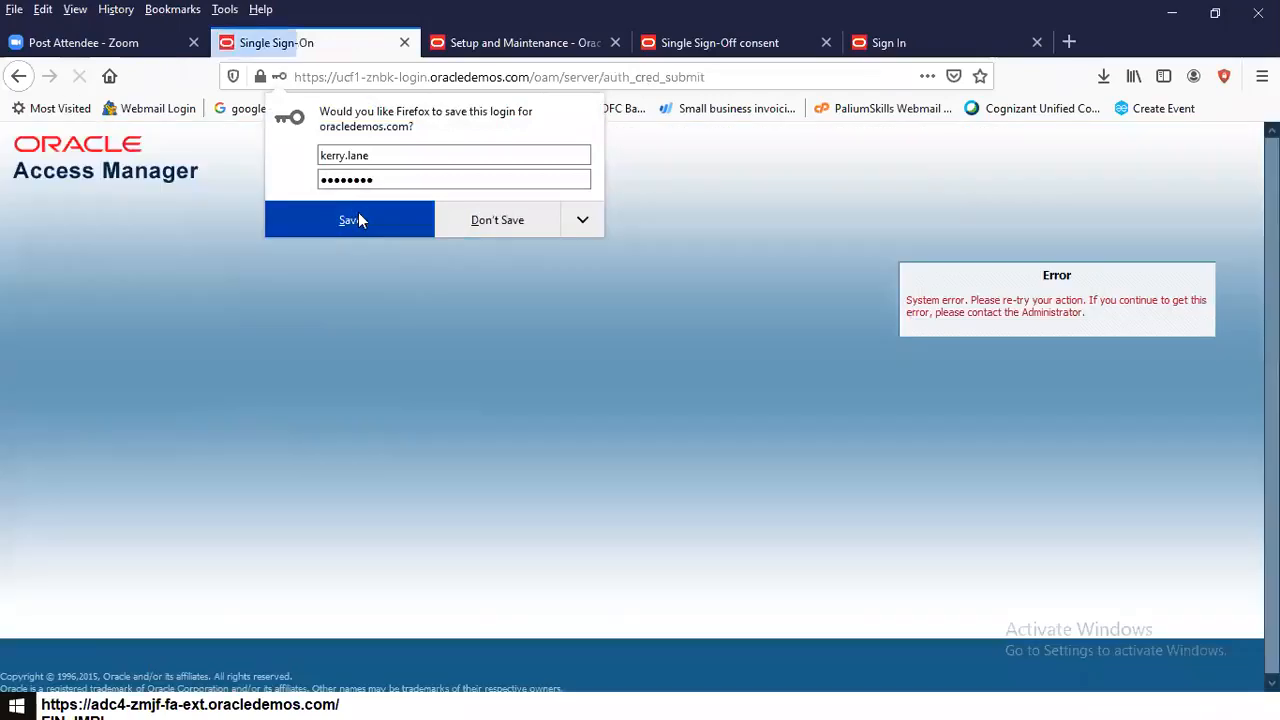
click(358, 214)
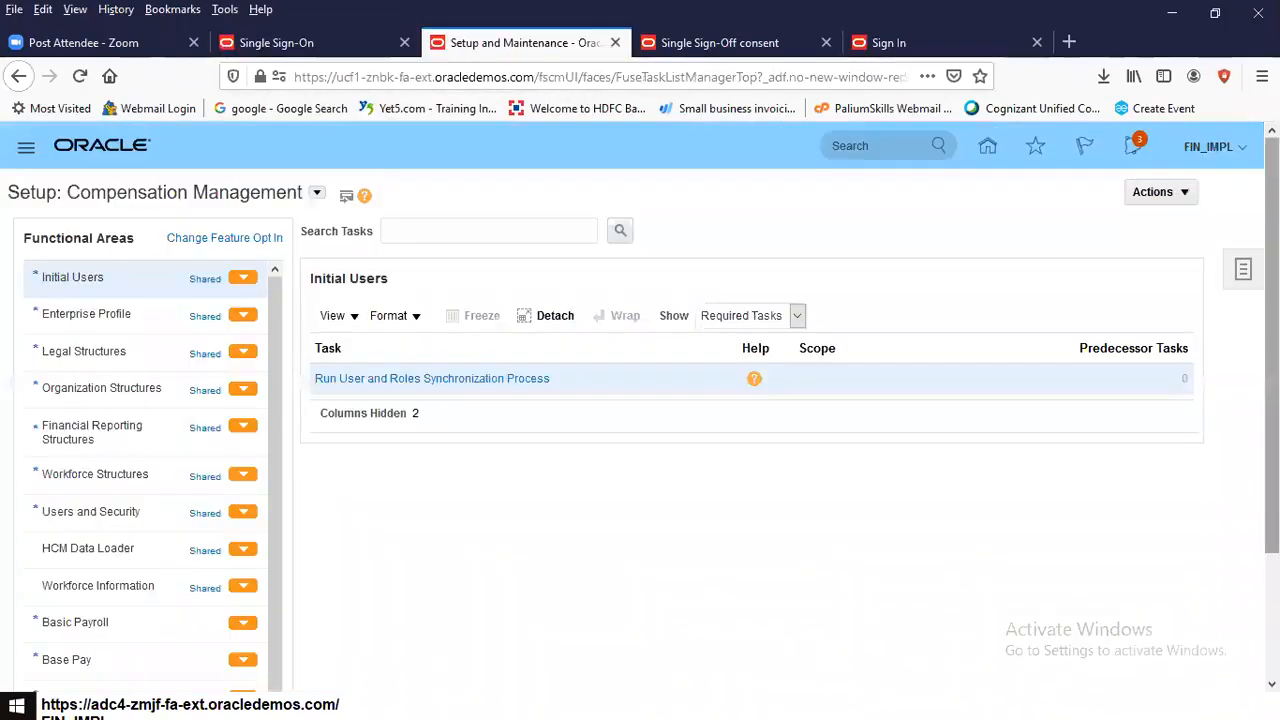
click(558, 44)
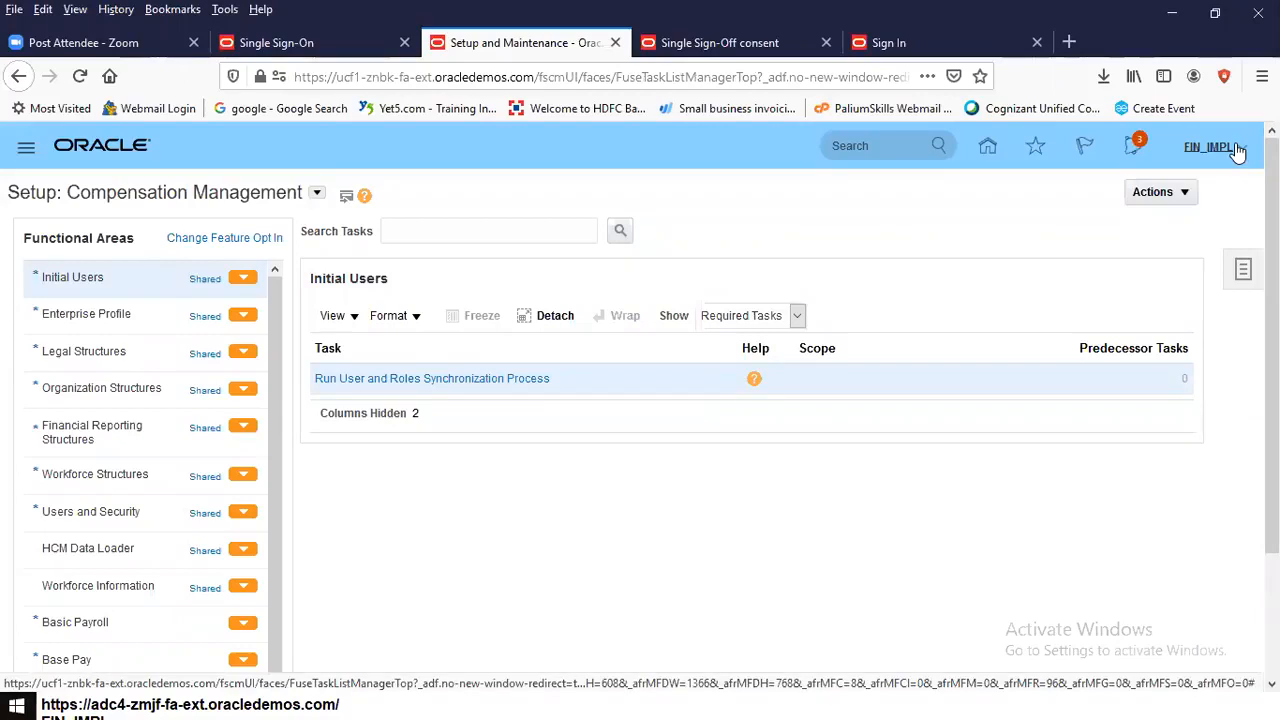
Sign out the implementation user and confirm single sign-off, closing the extra sign-in tab
click(1238, 150)
click(1203, 184)
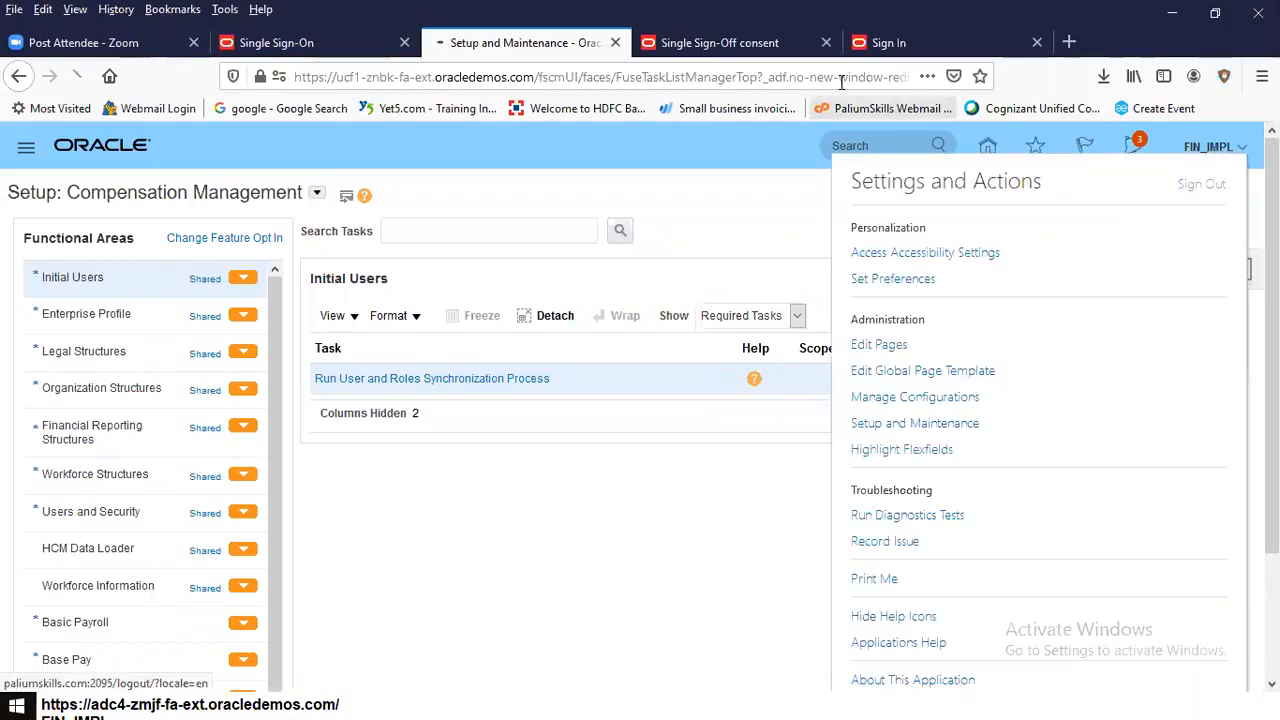
click(778, 44)
click(632, 550)
click(890, 43)
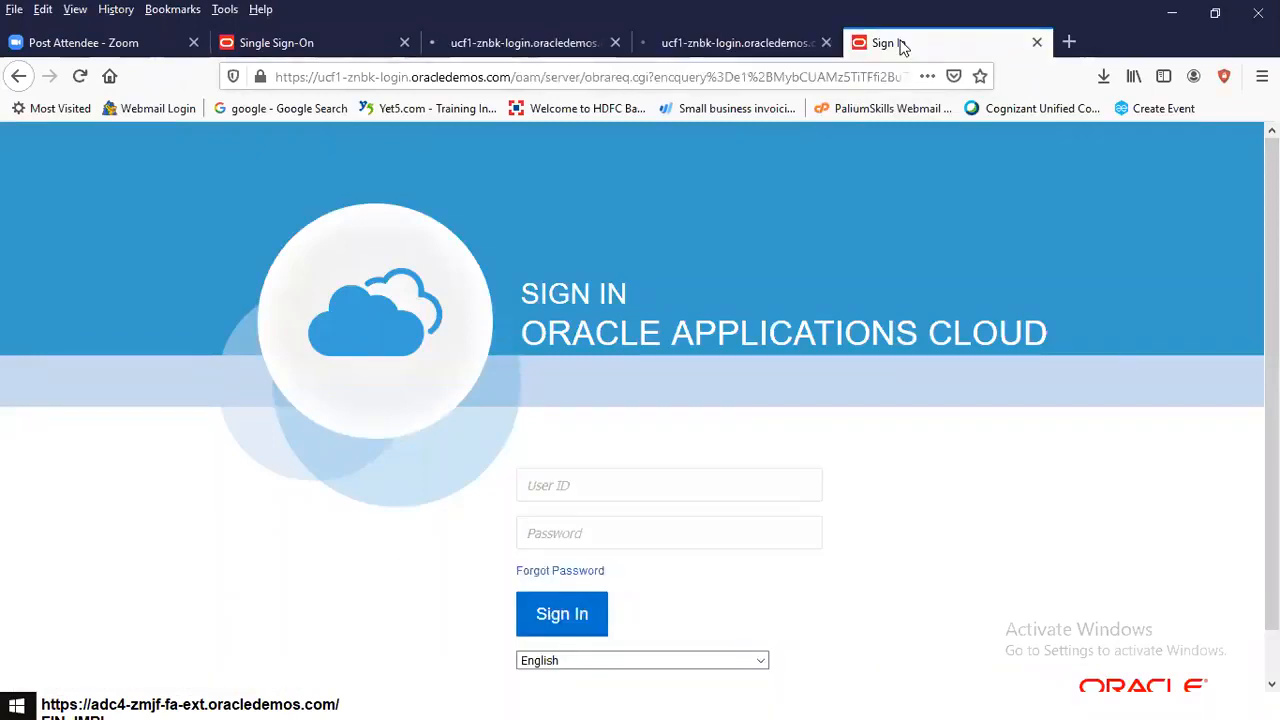
click(1037, 42)
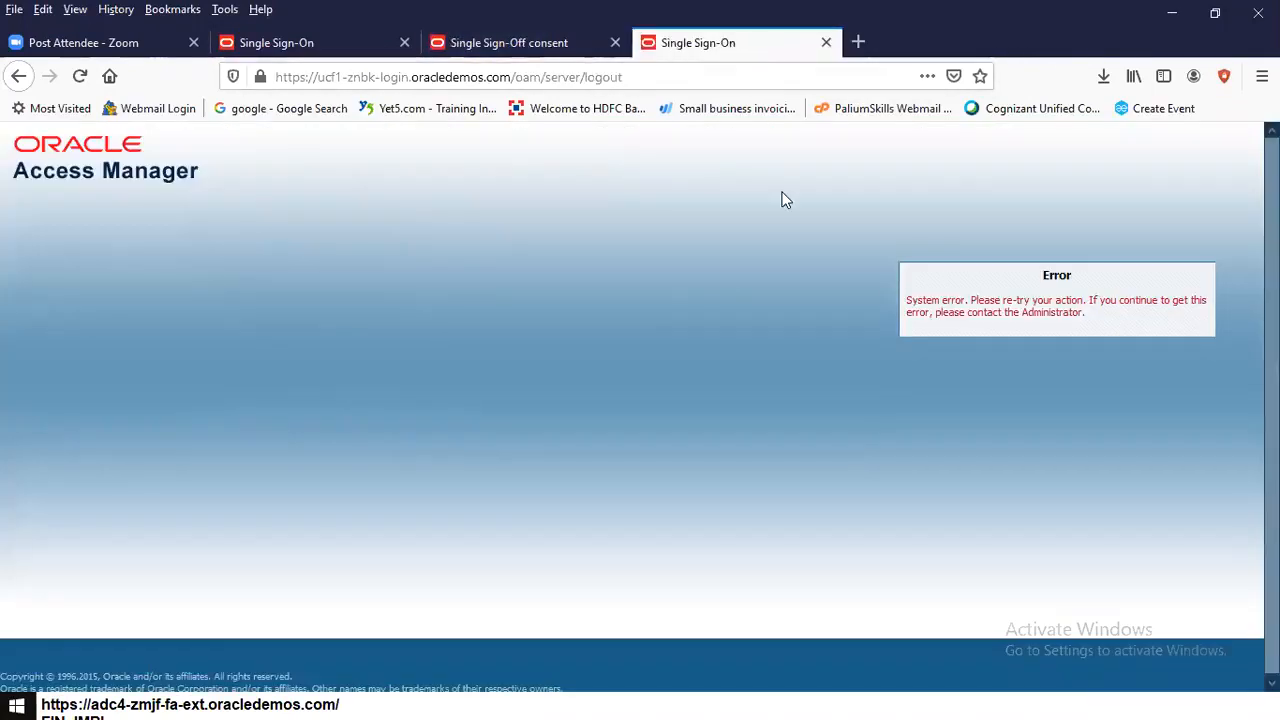
click(432, 45)
click(623, 551)
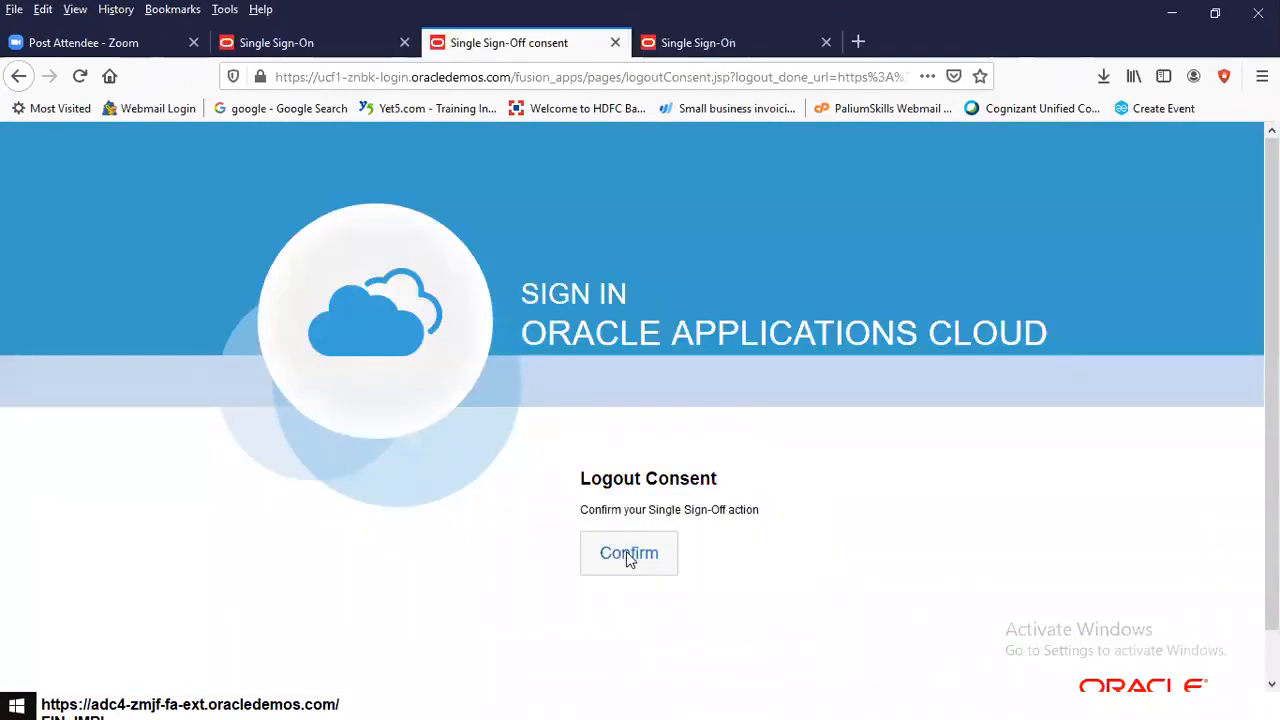
Trim the error page's address to the bare login domain and load it
click(257, 45)
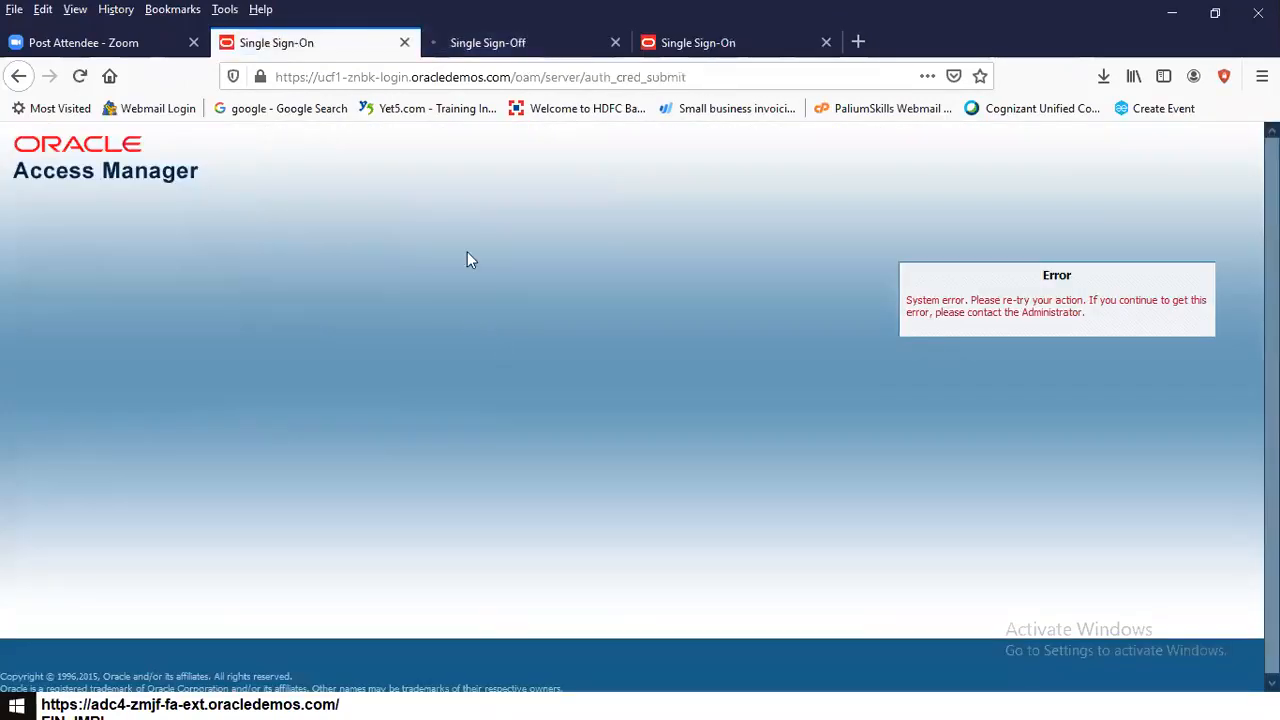
click(527, 77)
click(515, 76)
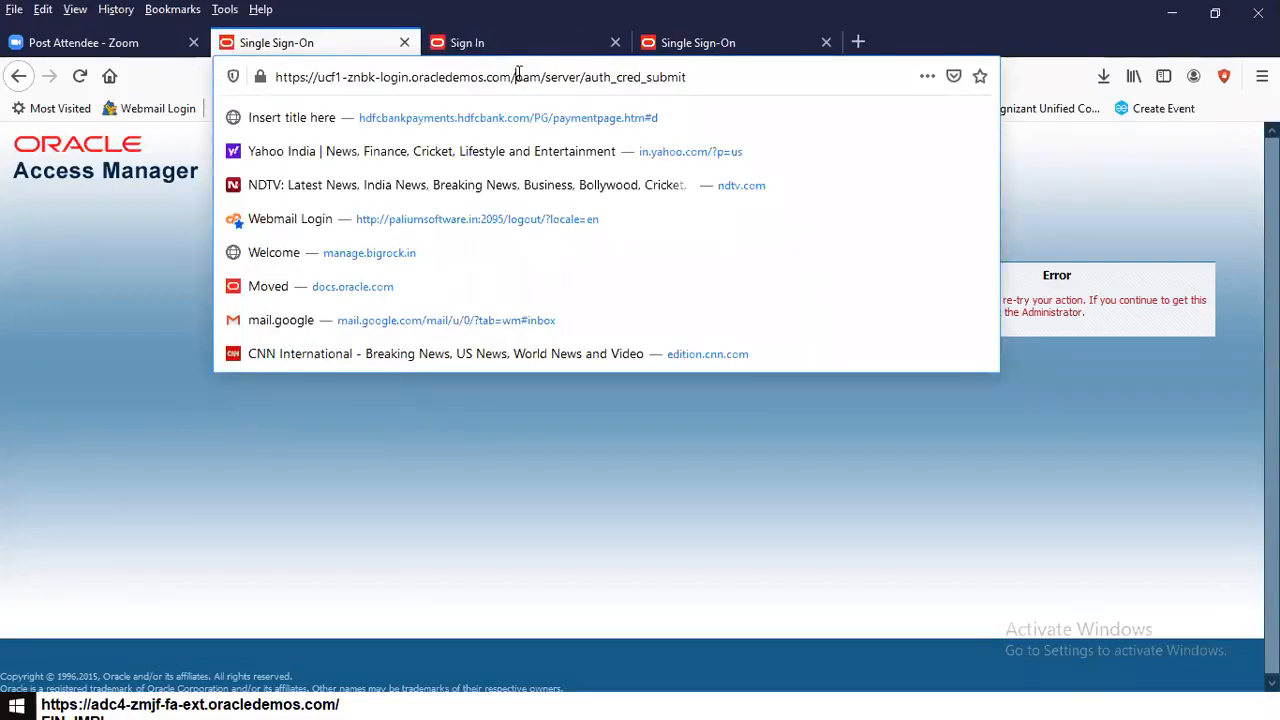
drag(517, 76, 780, 97)
key(BackSpace)
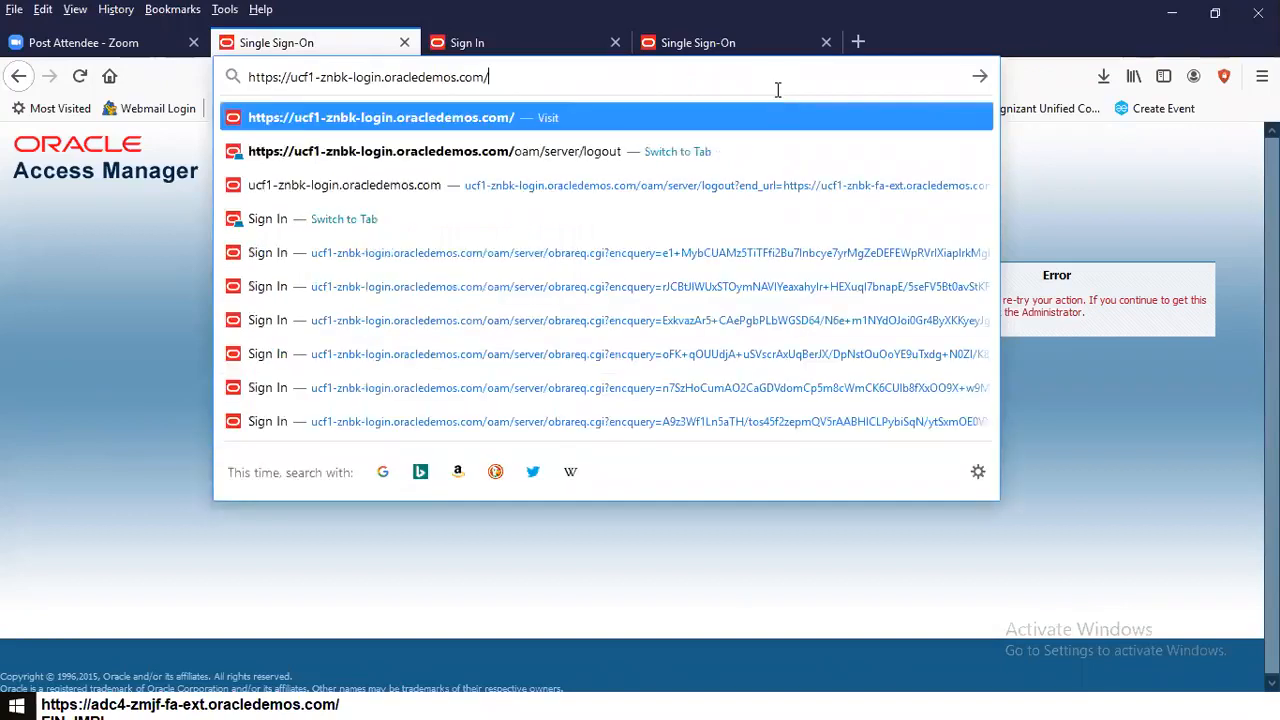
key(Return)
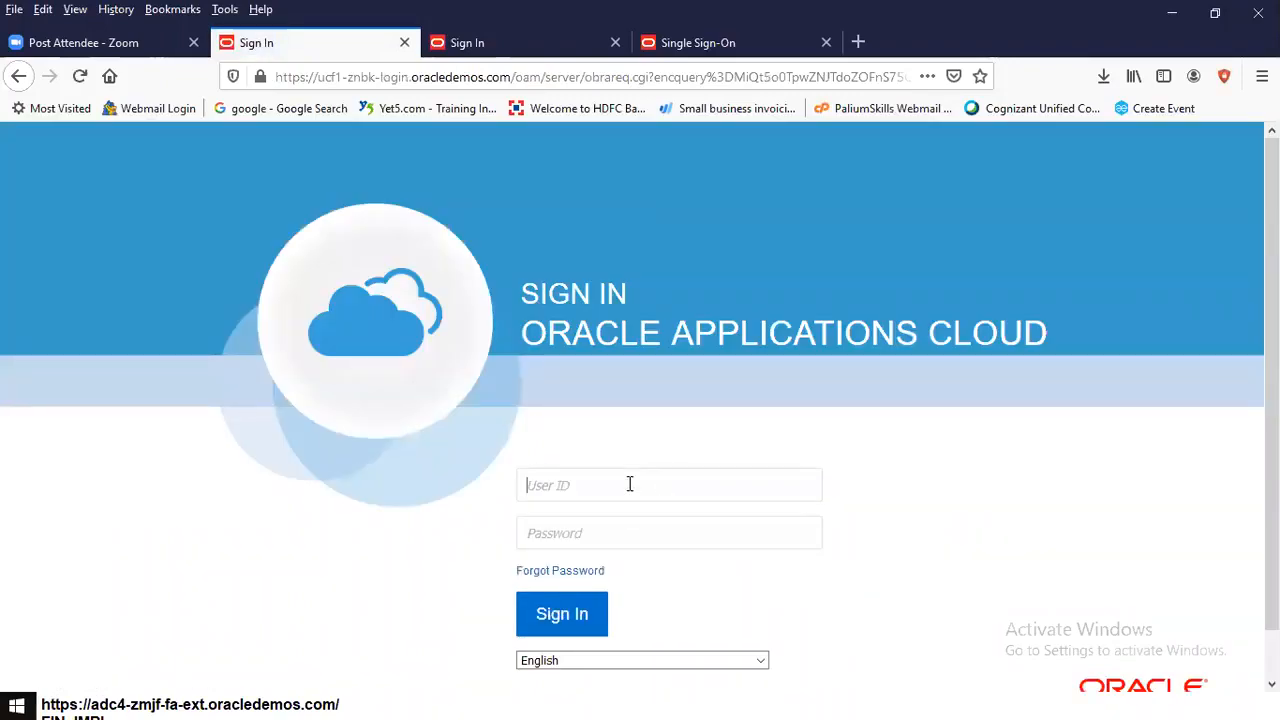
Sign in with the controller's saved login and open the pending notifications
click(629, 484)
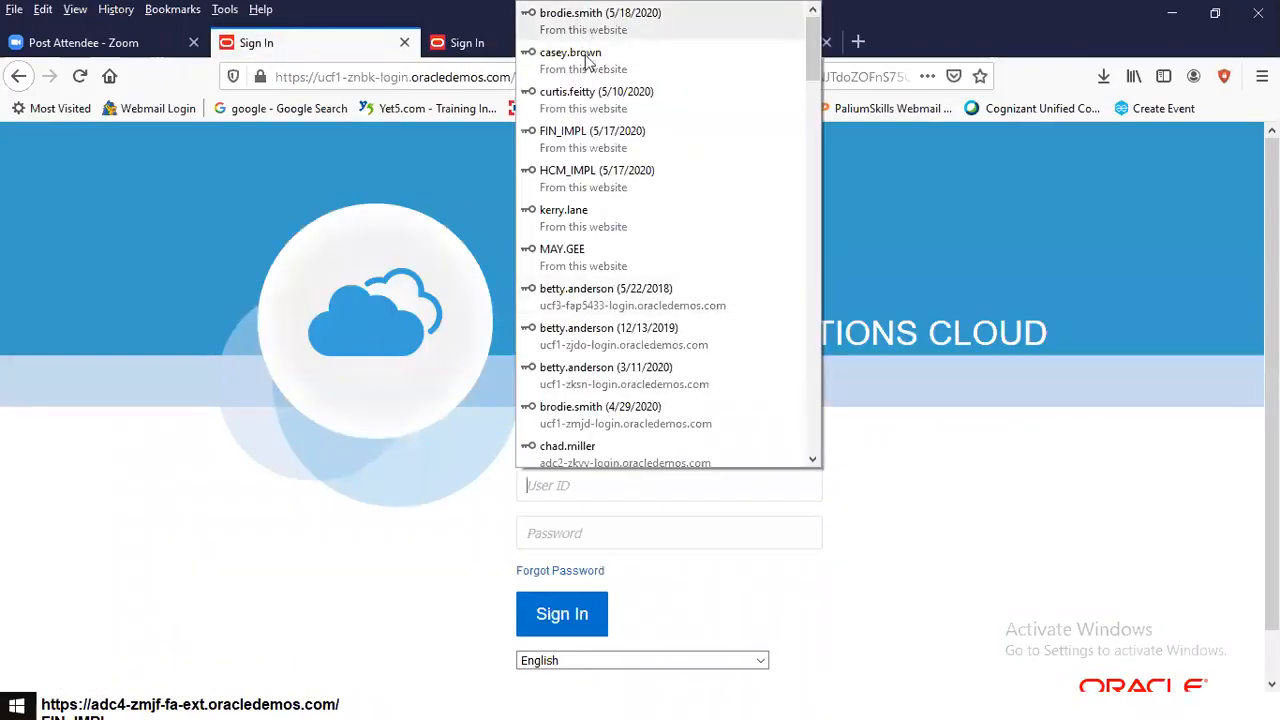
click(615, 226)
click(573, 625)
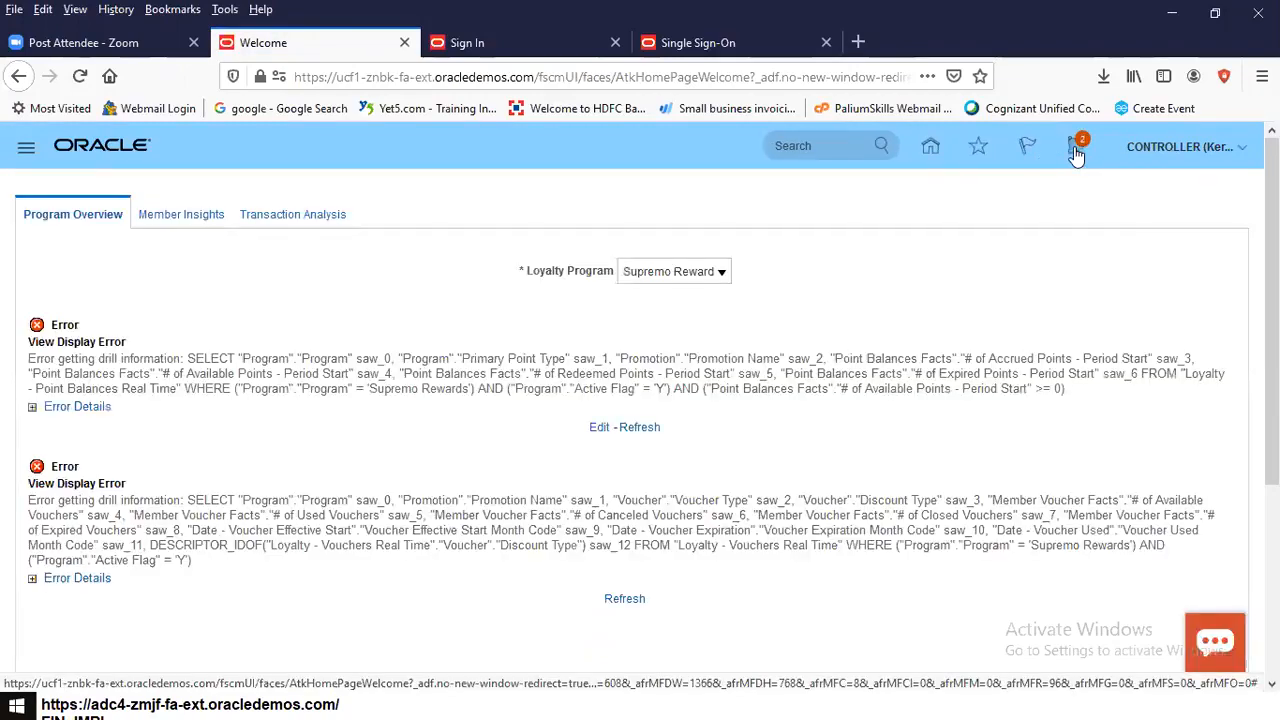
click(1076, 152)
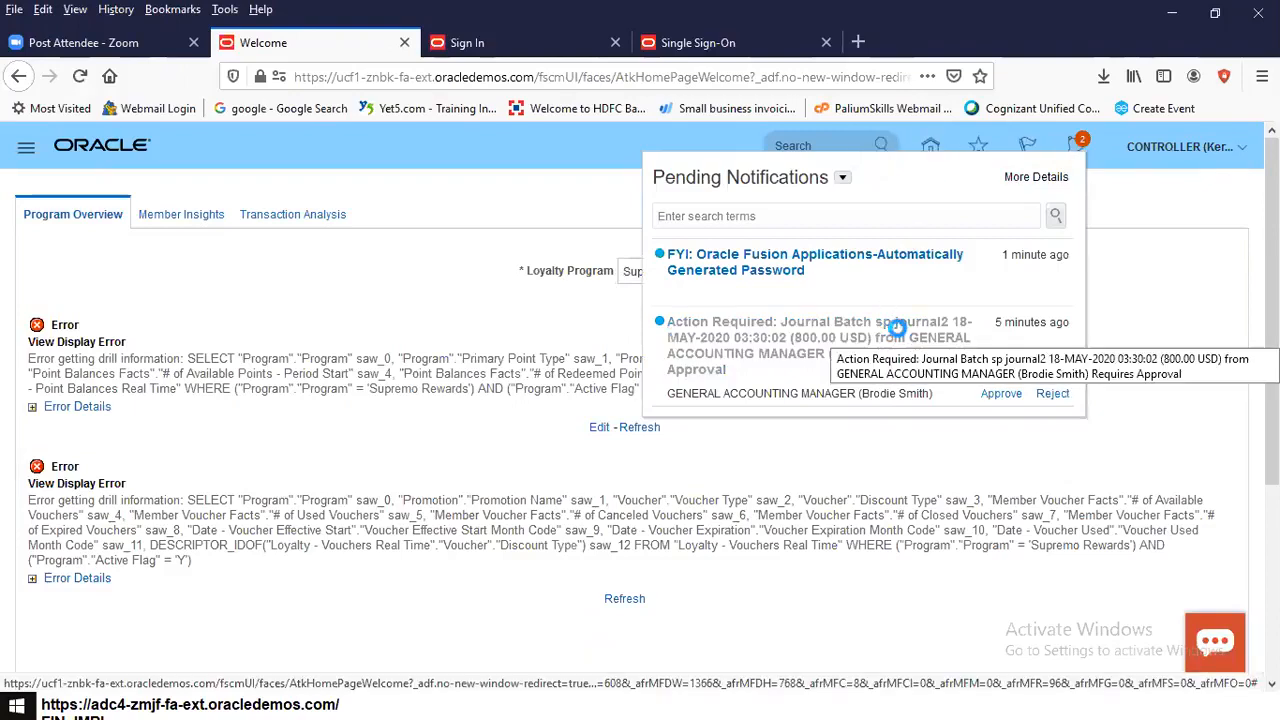
Review the sp journal2 request's 1,200.00 debit against 800.00 credit, then approve the batch
click(900, 335)
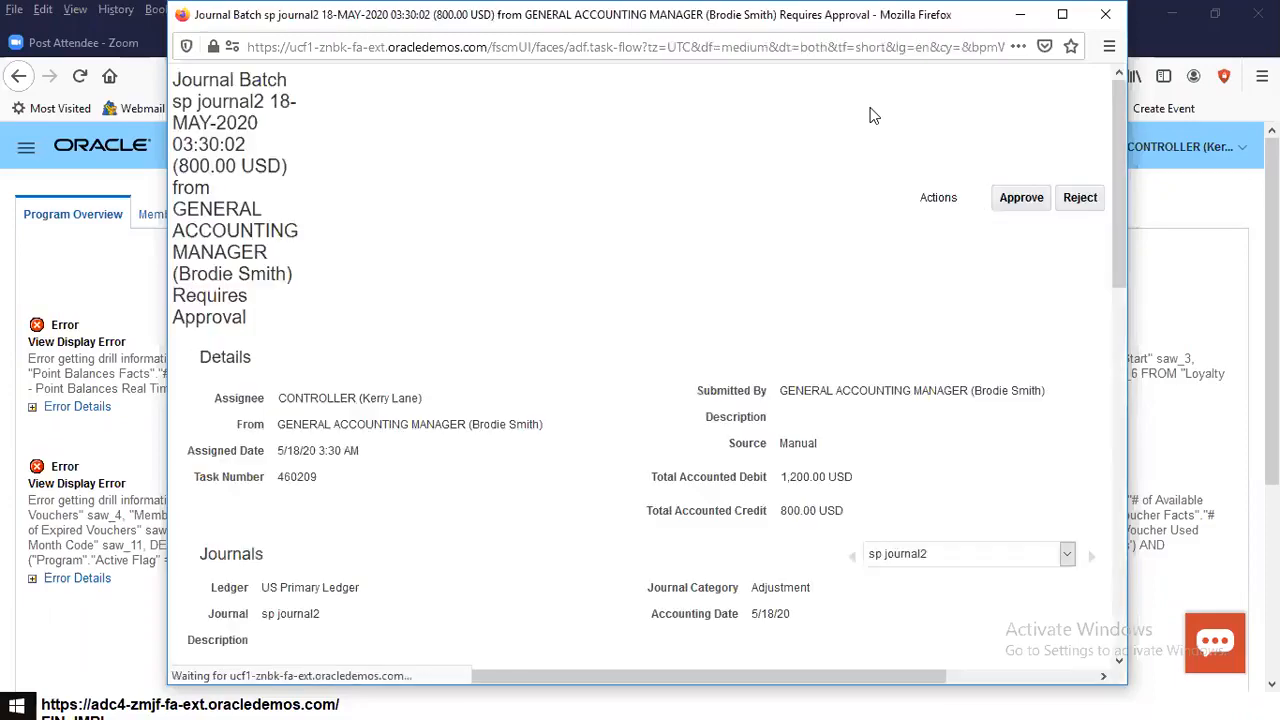
scroll(770, 265, down, 3)
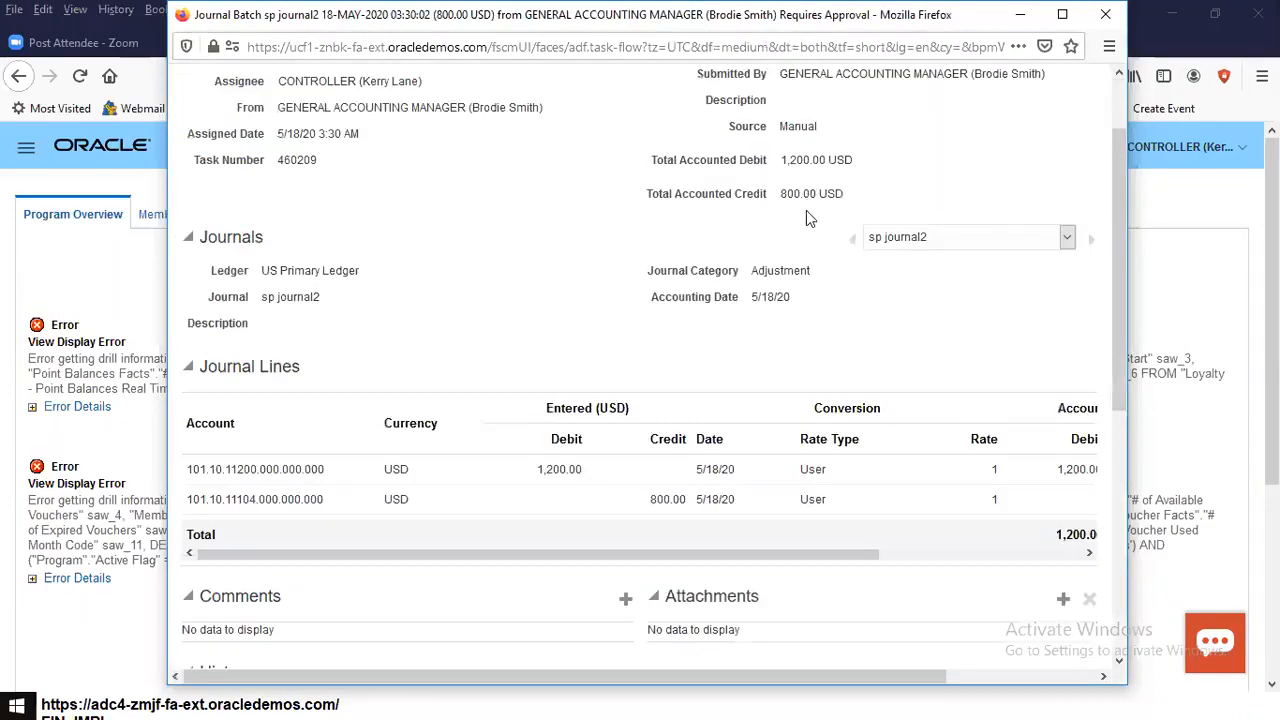
scroll(775, 198, down, 5)
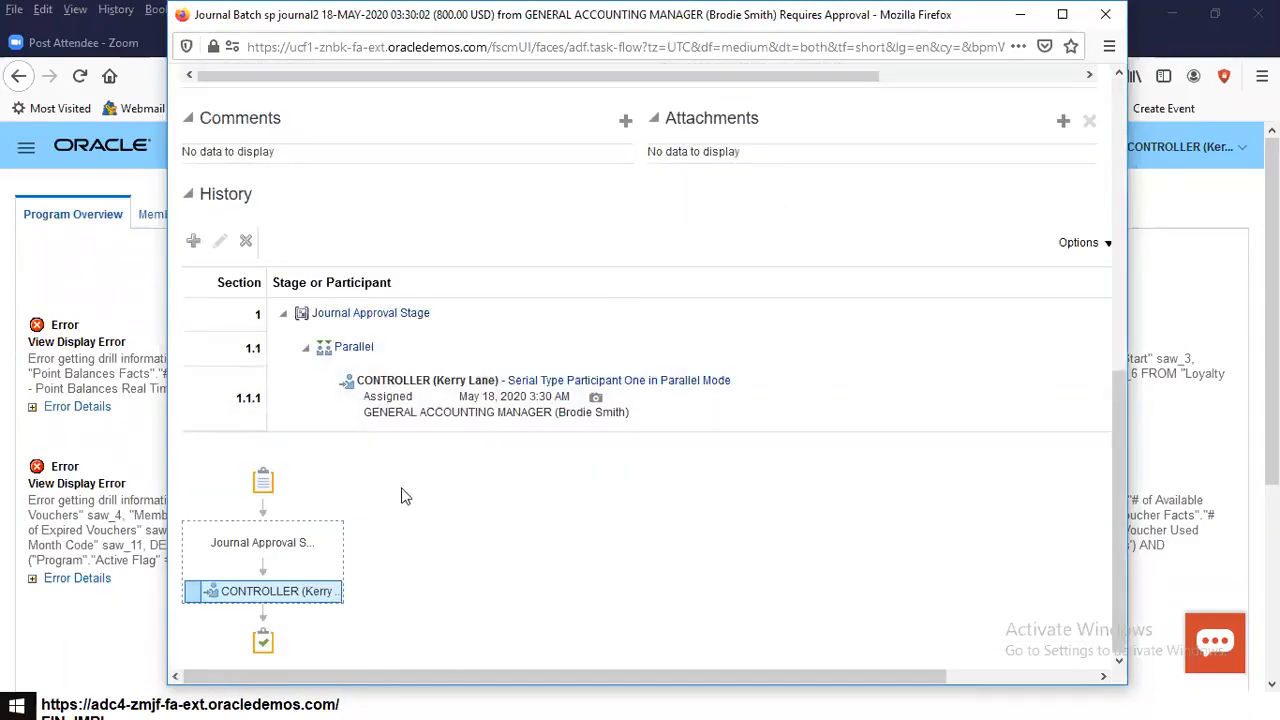
scroll(450, 405, up, 10)
click(1022, 90)
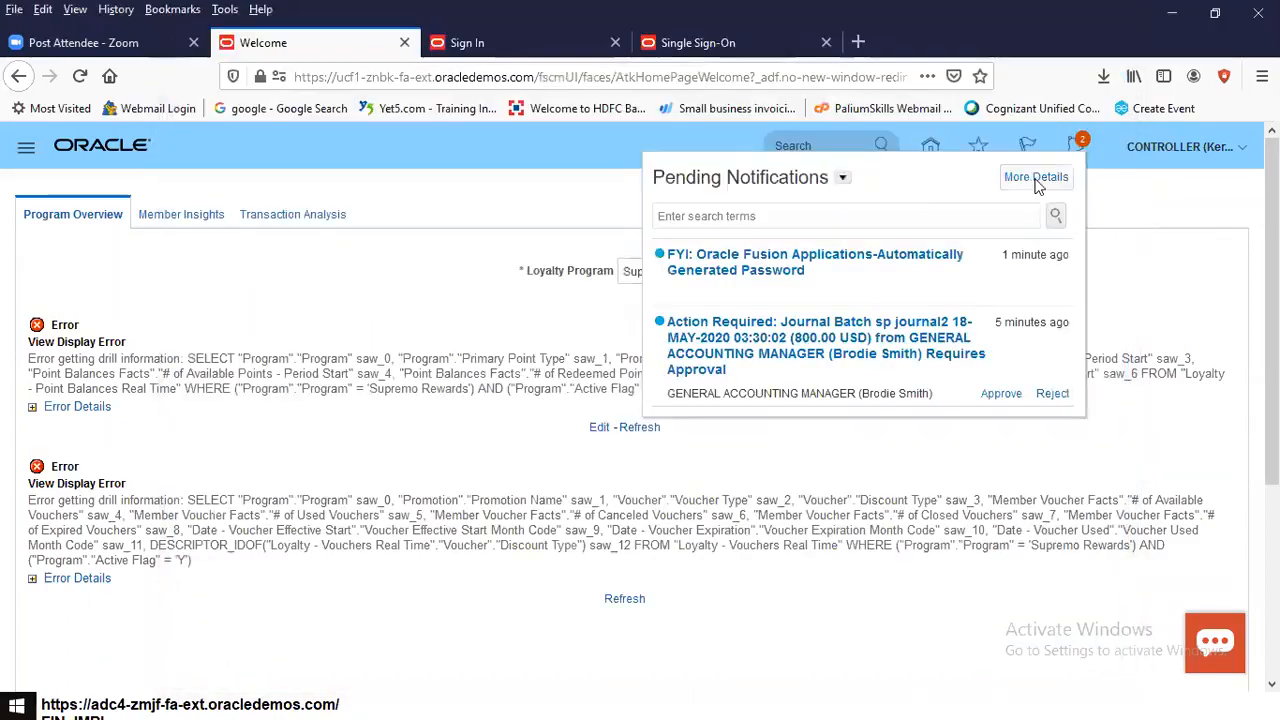
Navigate from the springboard through General Accounting > Journals to the Manage Journals task
click(1034, 178)
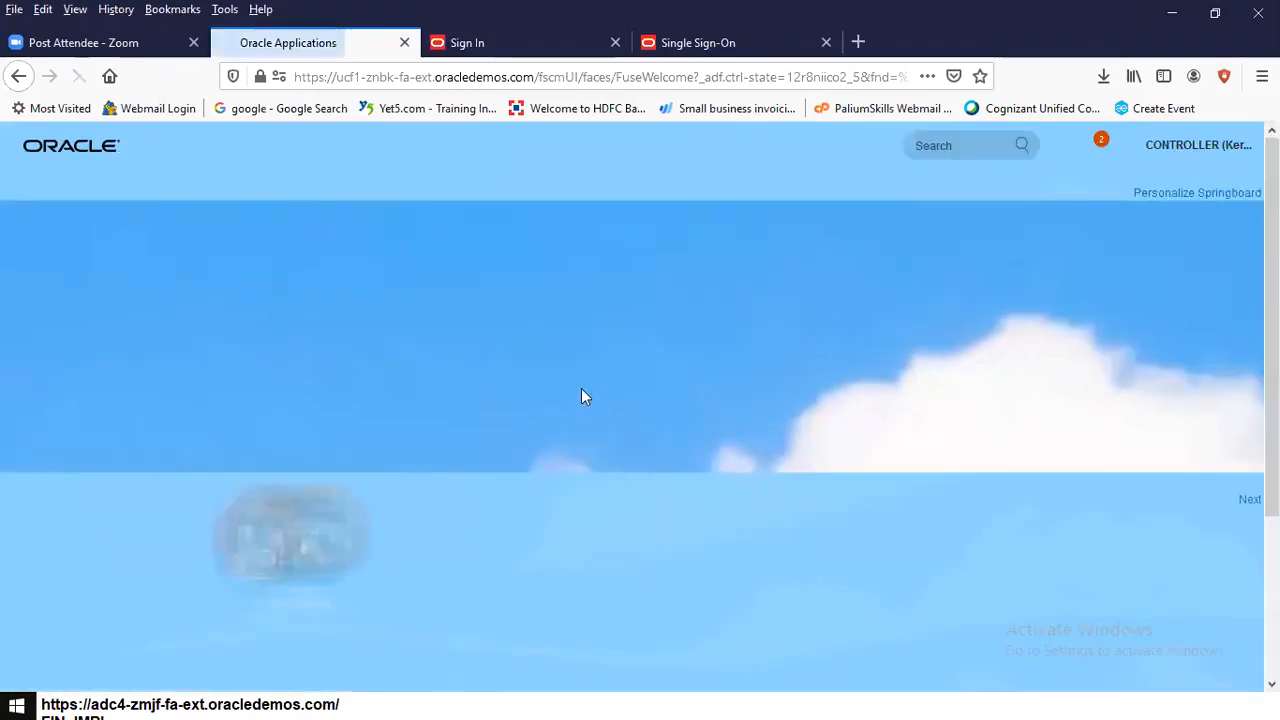
scroll(586, 394, down, 4)
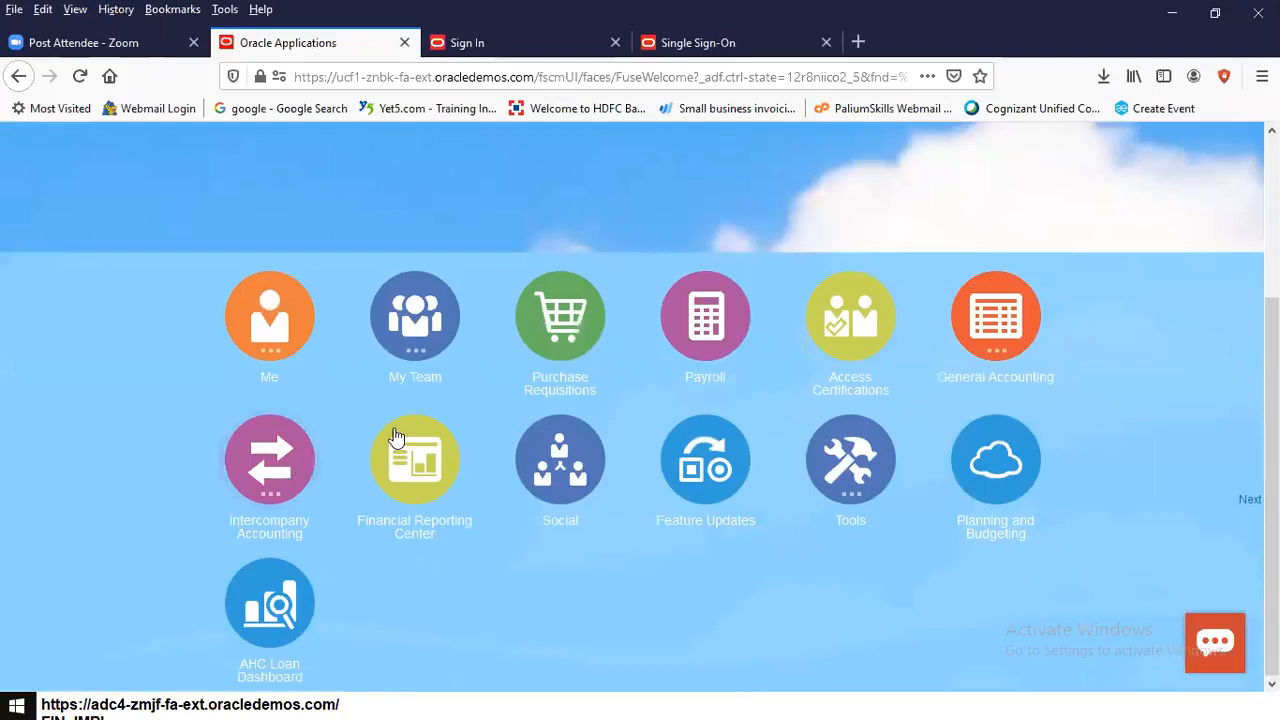
click(950, 376)
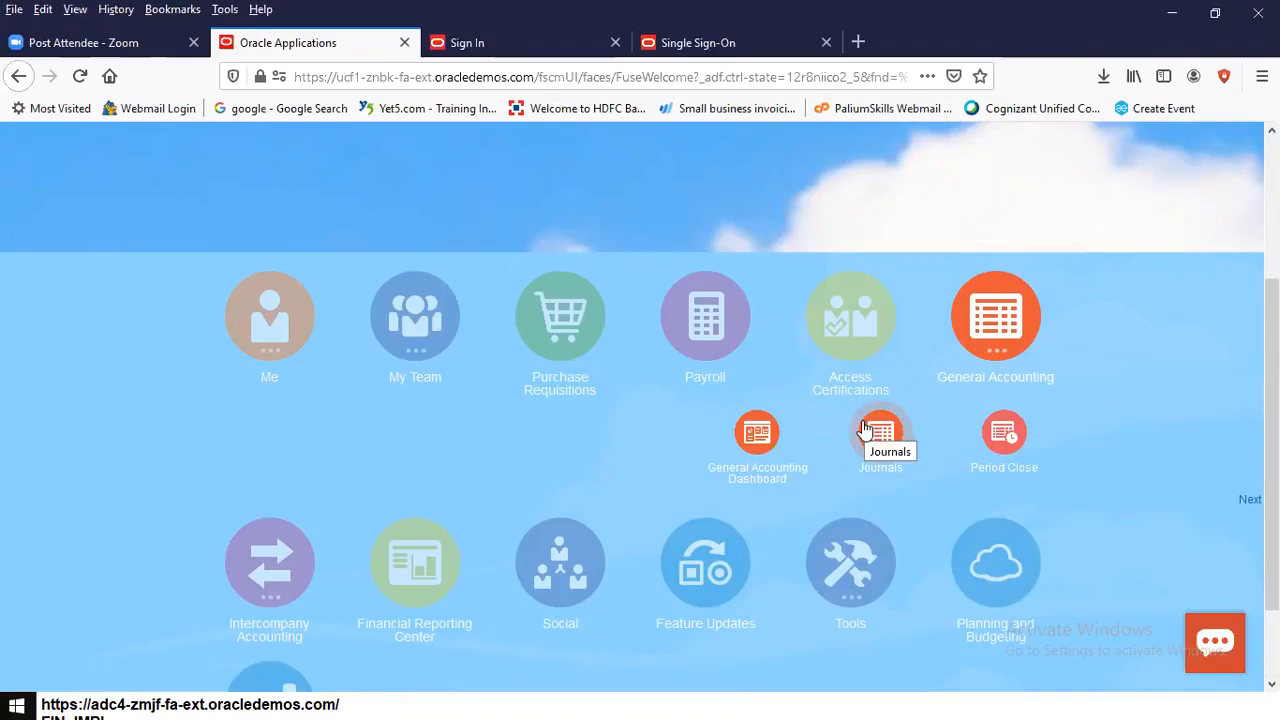
click(862, 430)
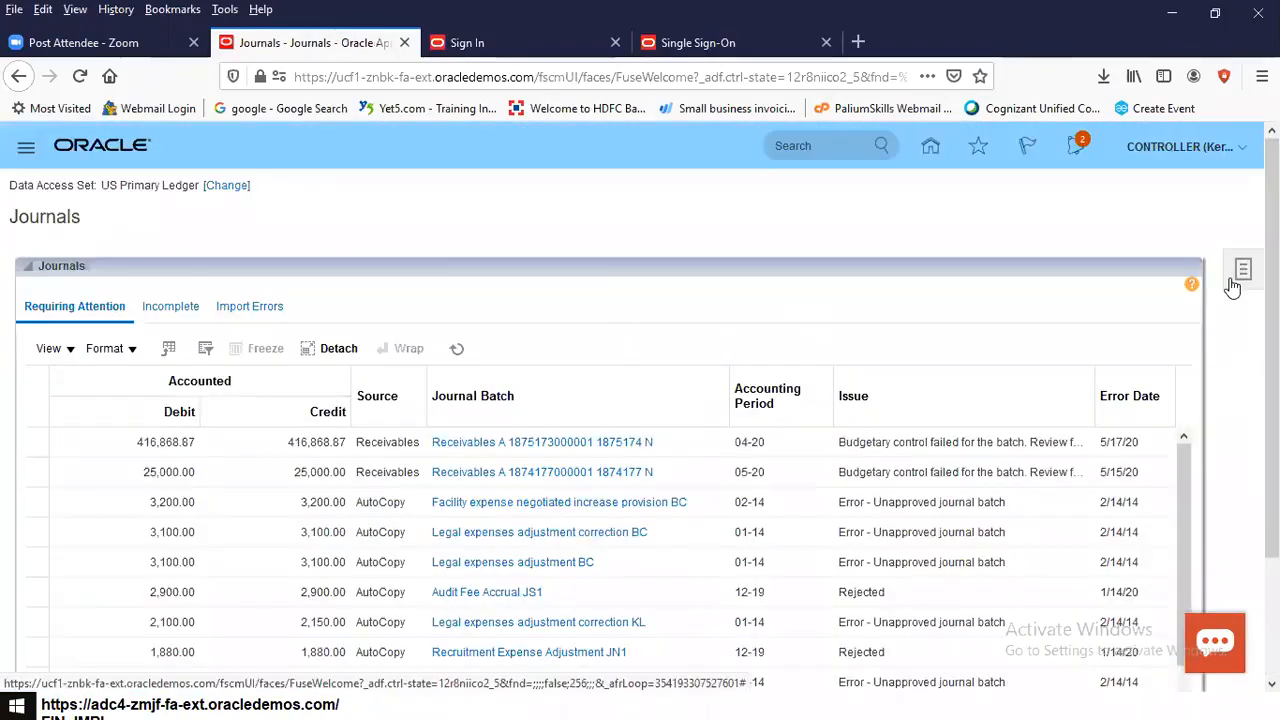
click(1233, 283)
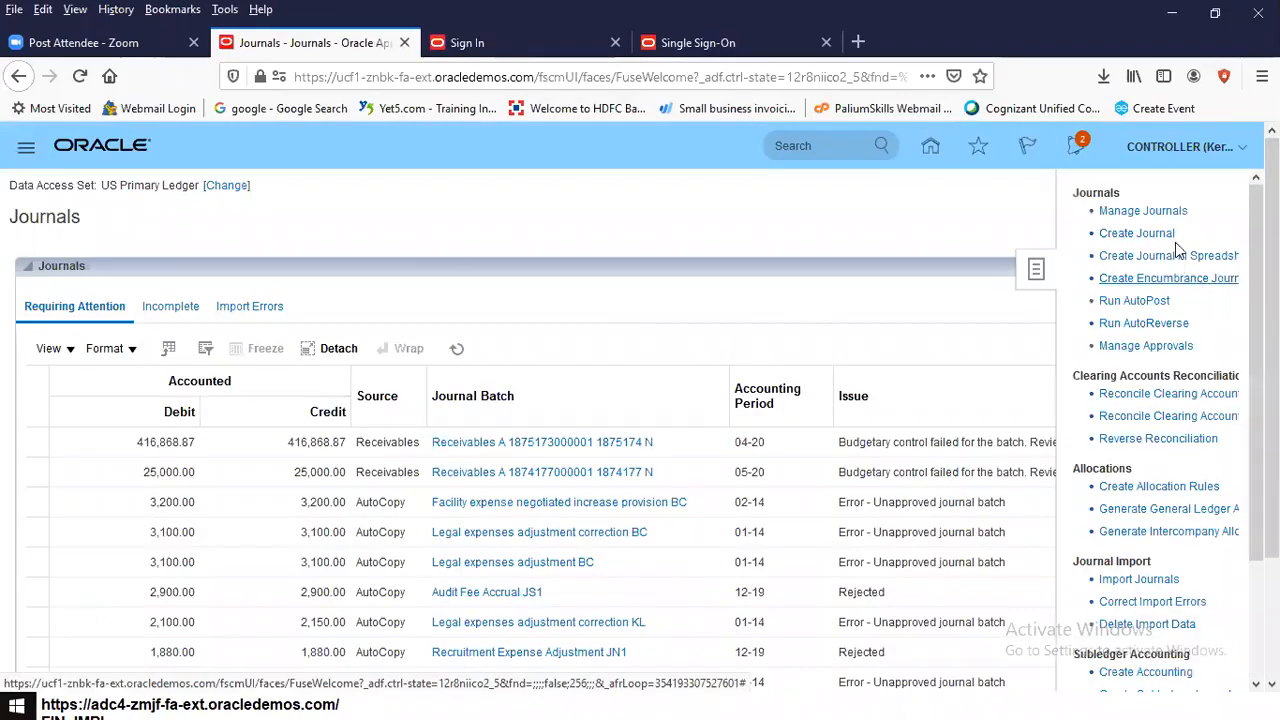
click(1143, 212)
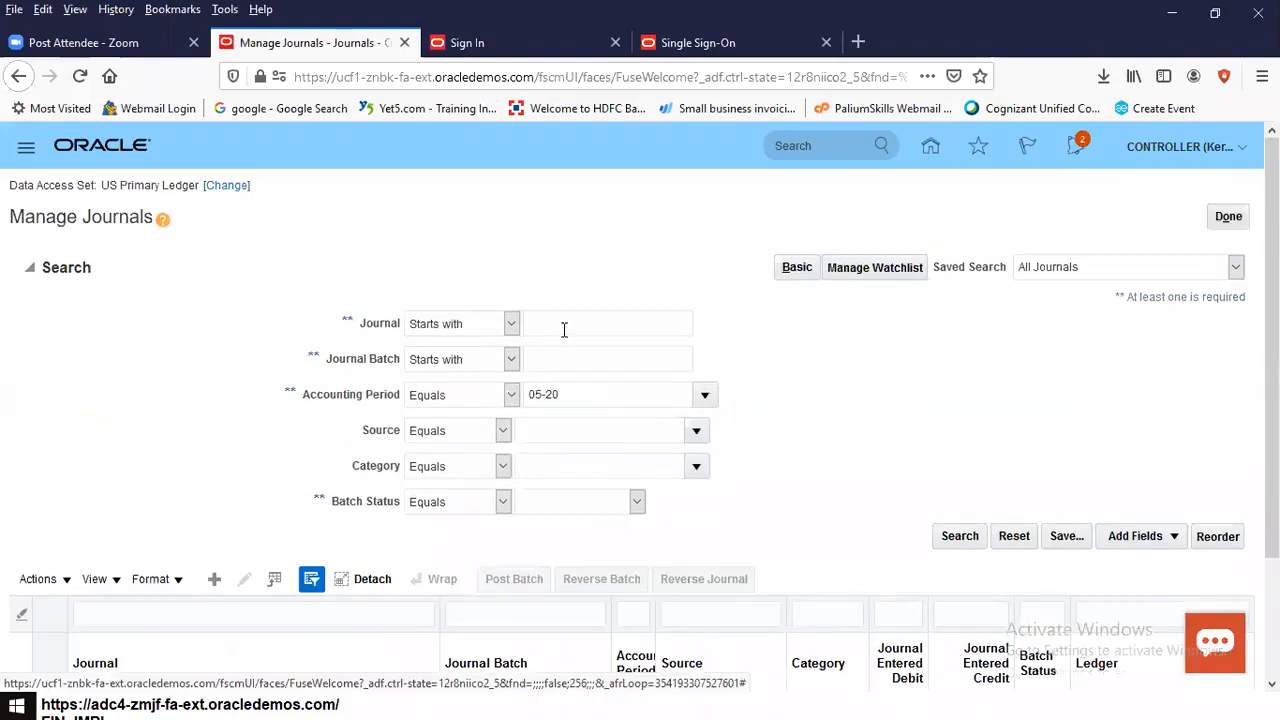
Search journals named sp%, open sp journal2, and locate its 400.00 suspense credit line
click(564, 326)
text(sp)
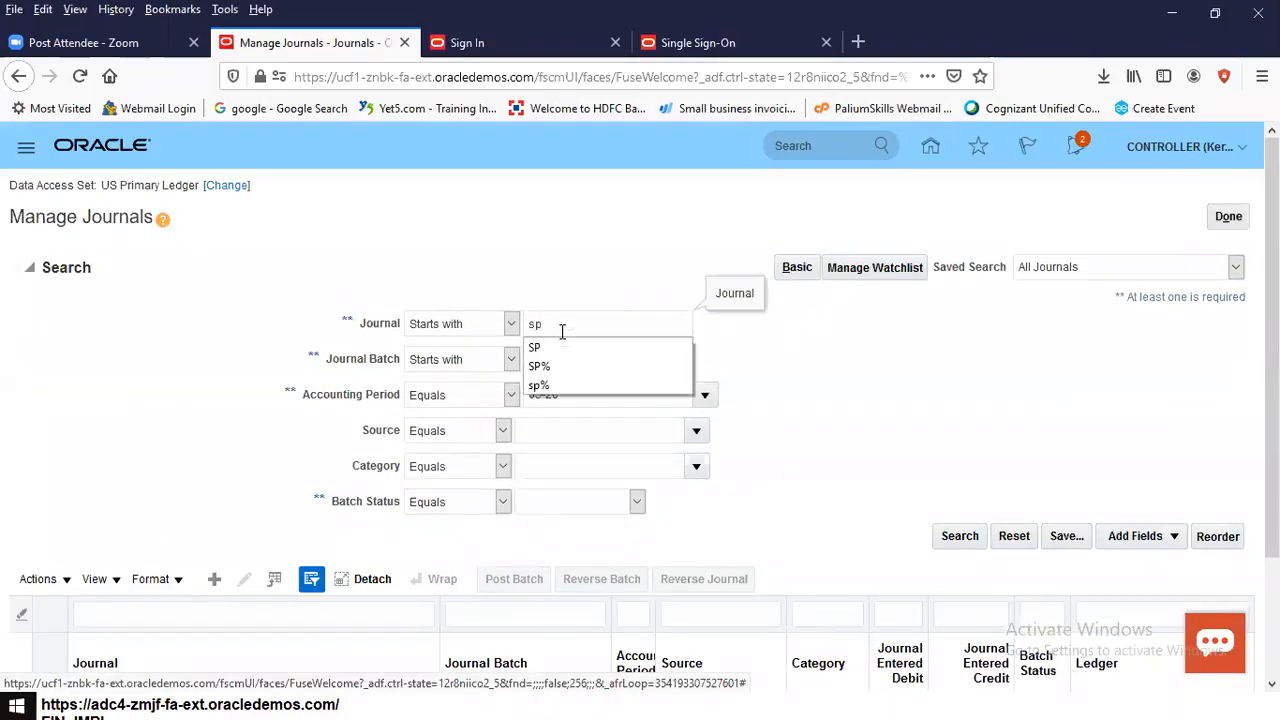
text(%)
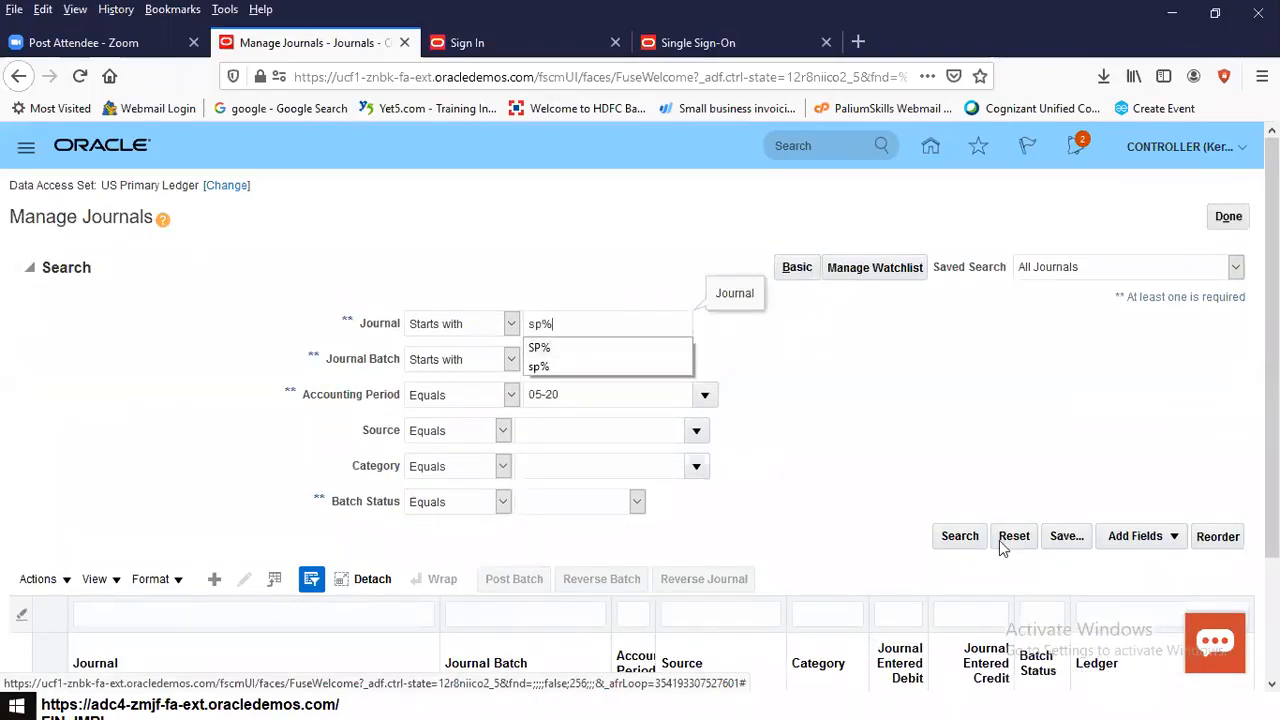
click(962, 538)
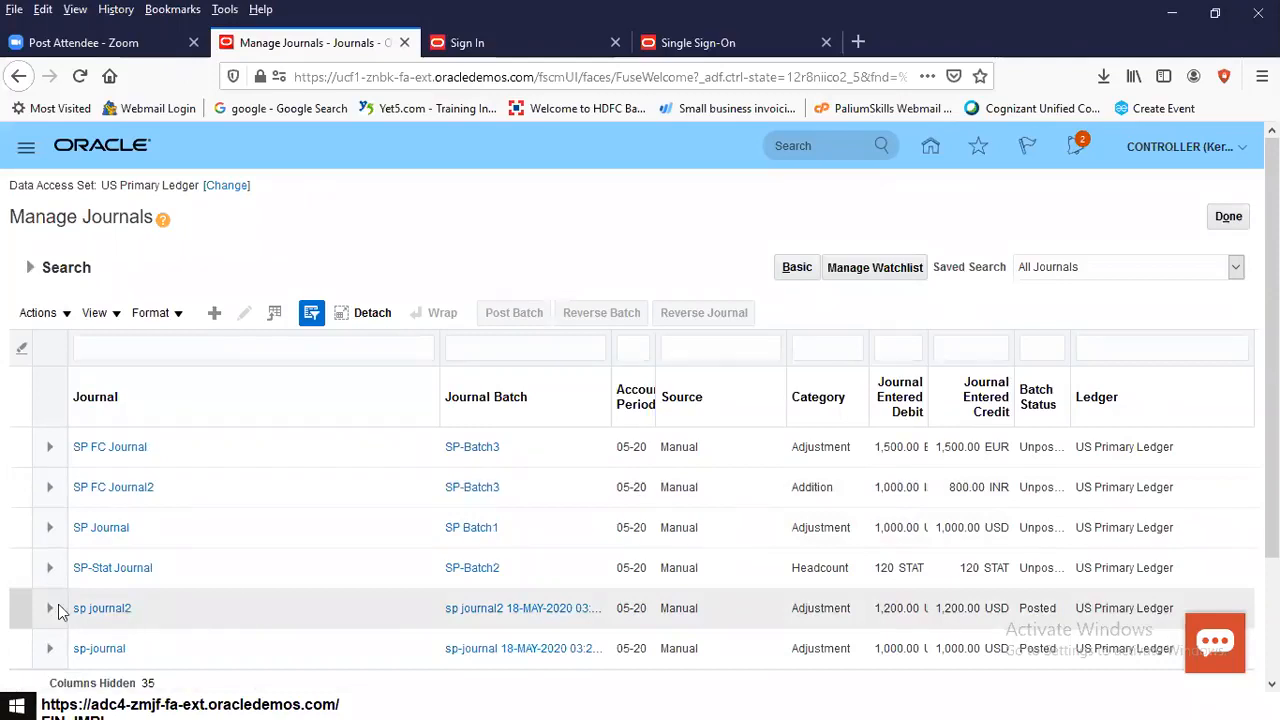
click(104, 607)
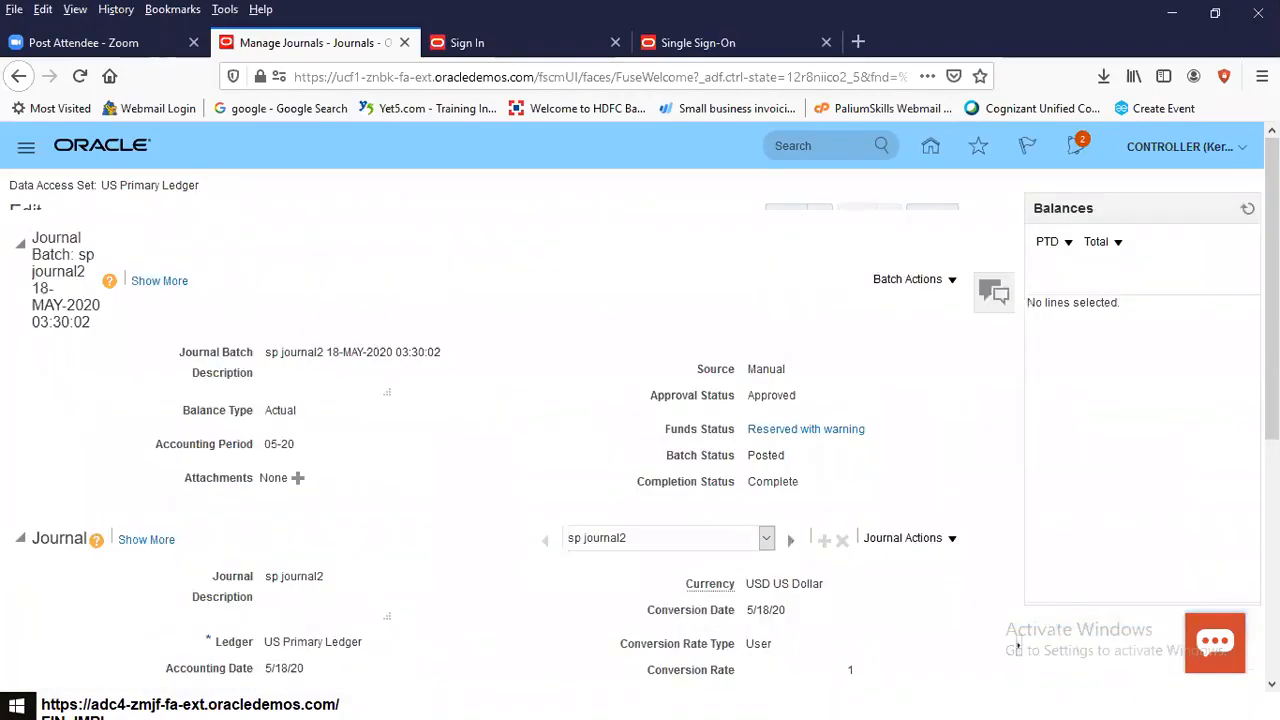
scroll(957, 678, down, 3)
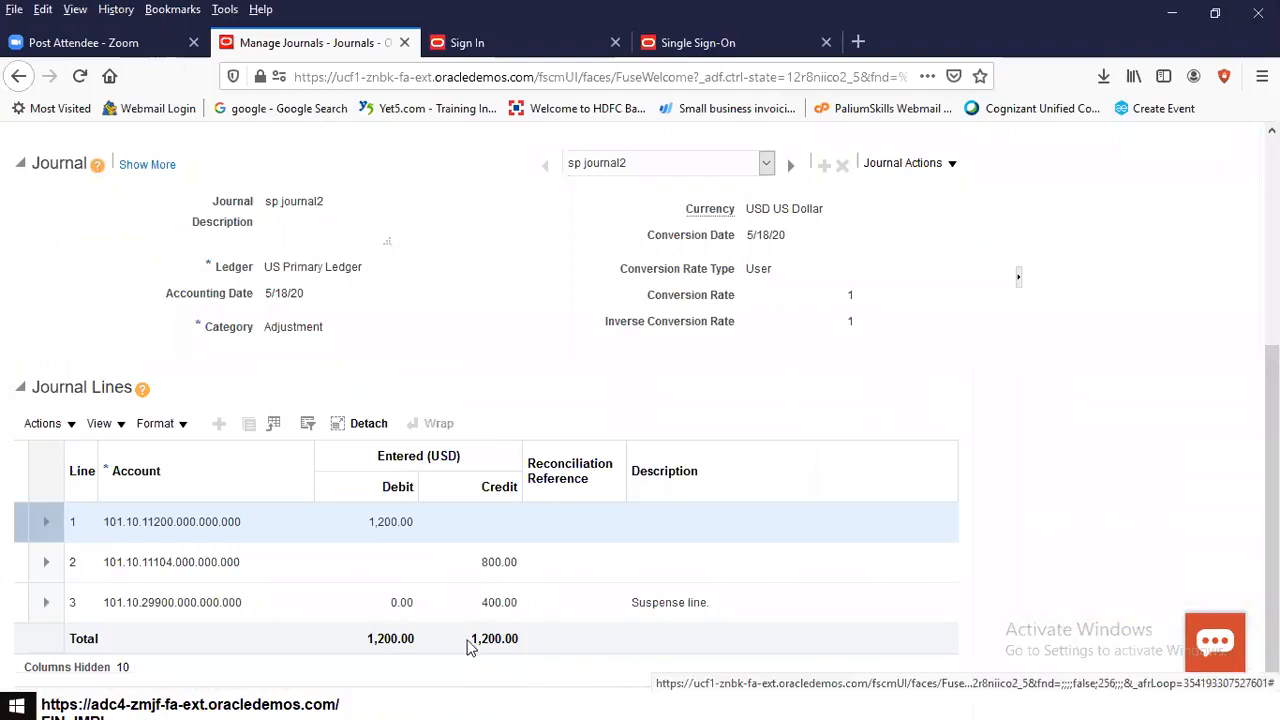
click(507, 601)
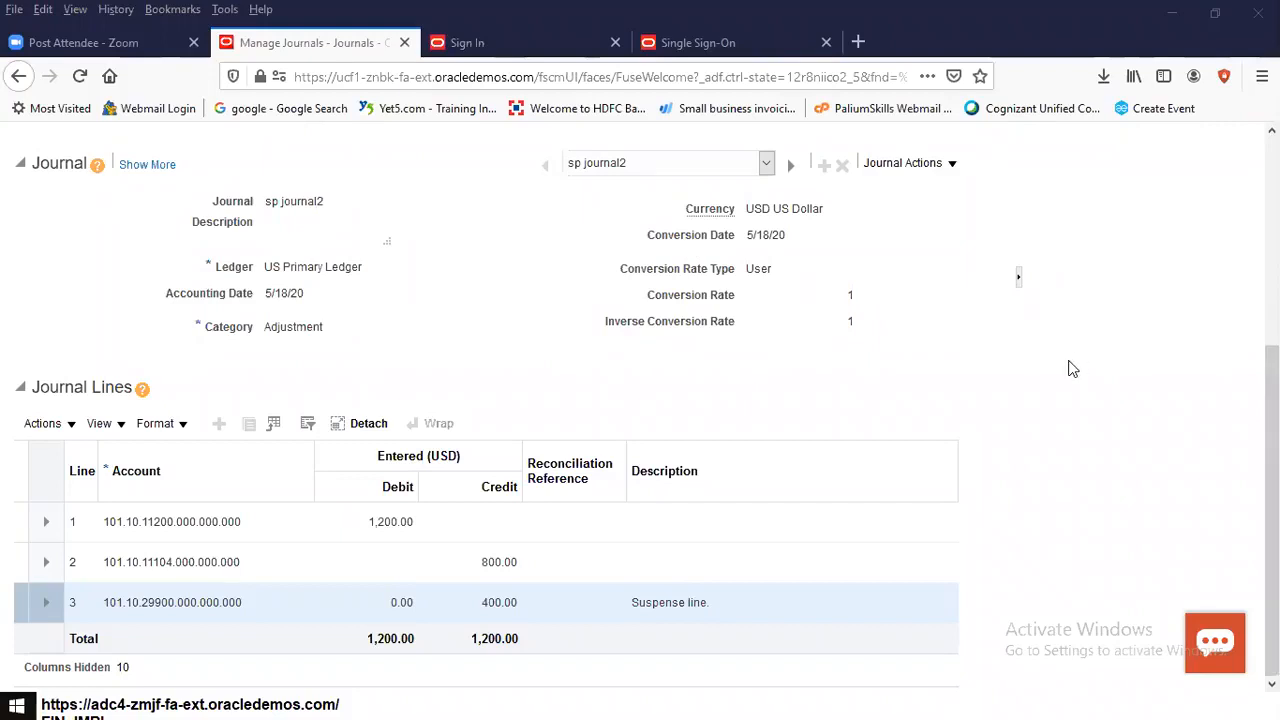
click(1272, 420)
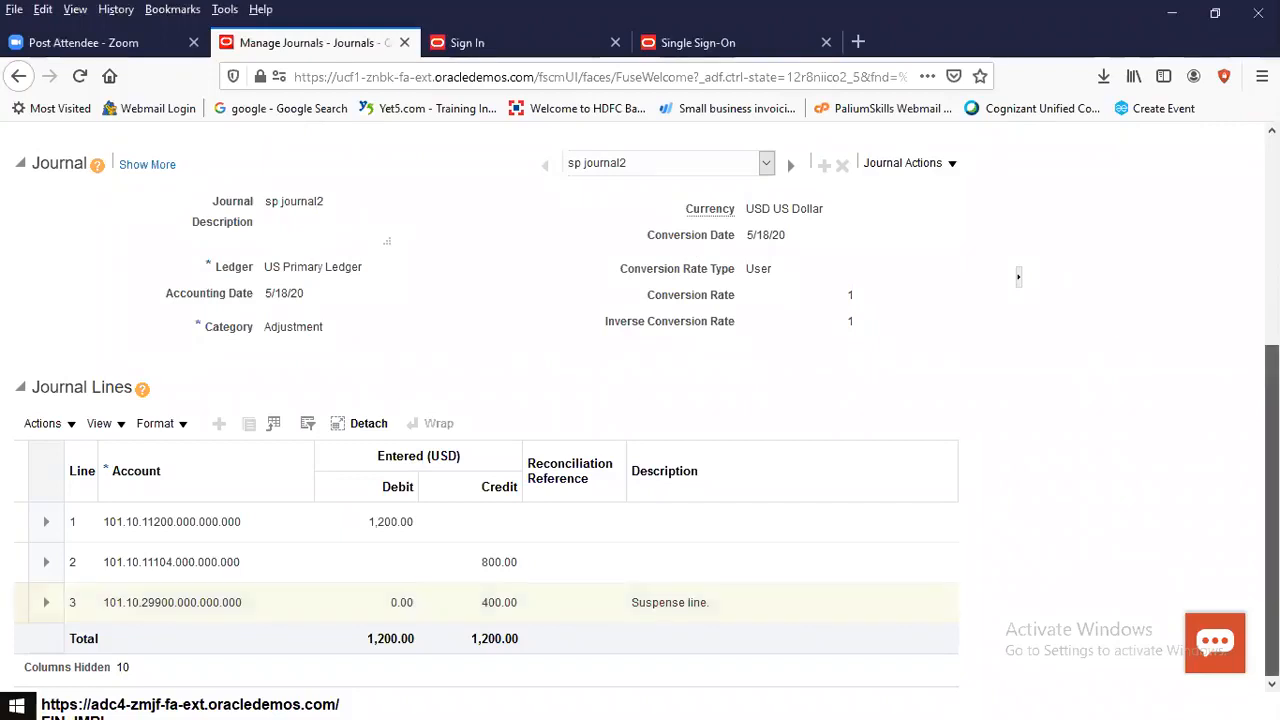